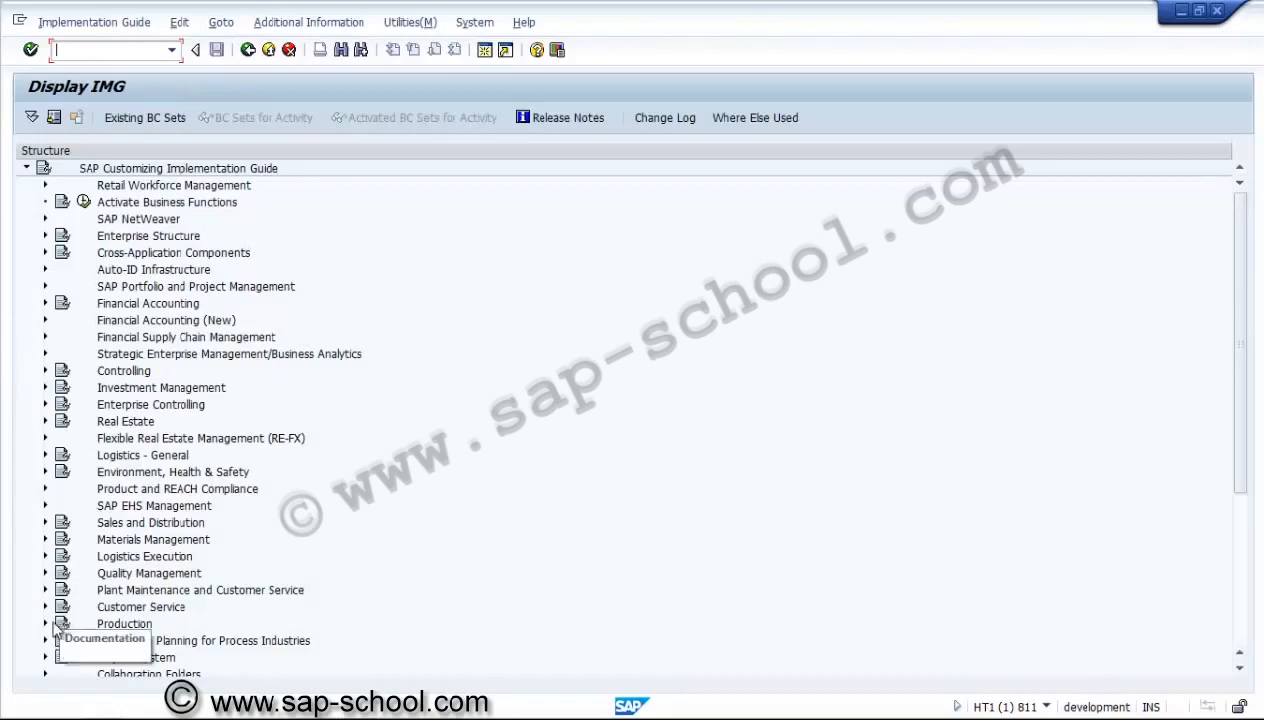
Step: Open the Create User Status Profile activity under Project System, Structures, Operative Structures, Network, Network User Status
left_click(45, 659)
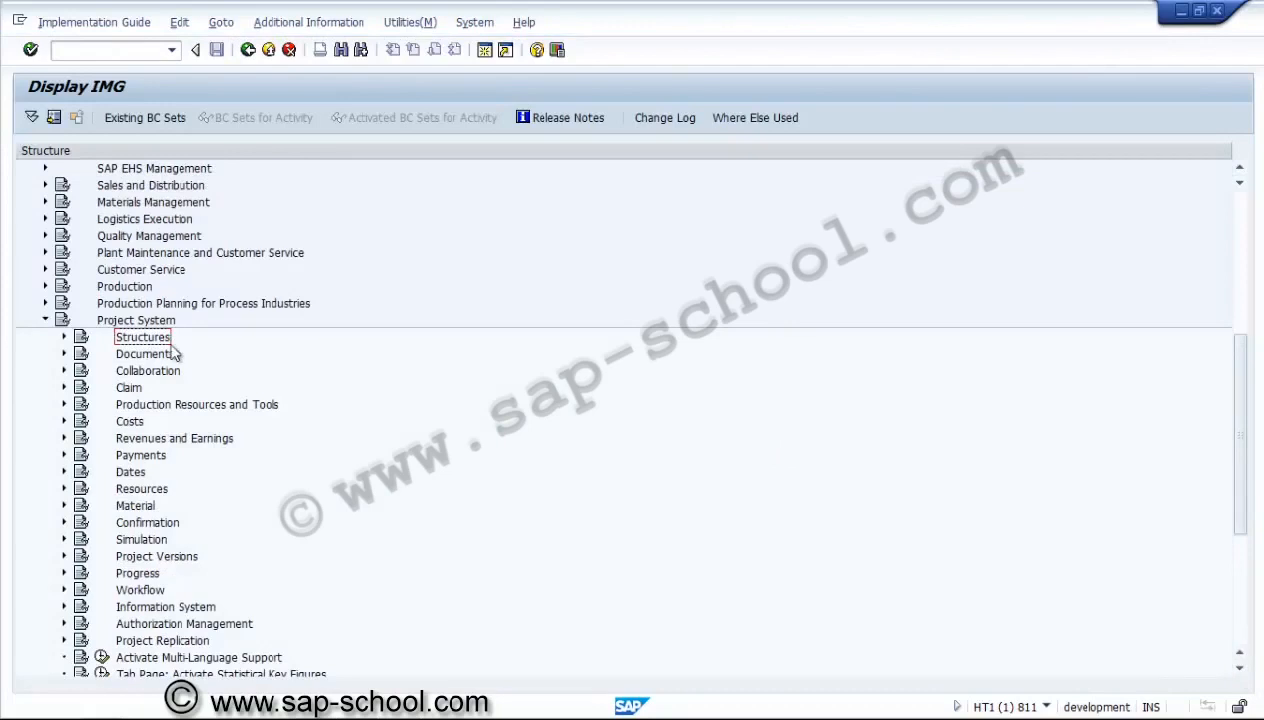
left_click(64, 337)
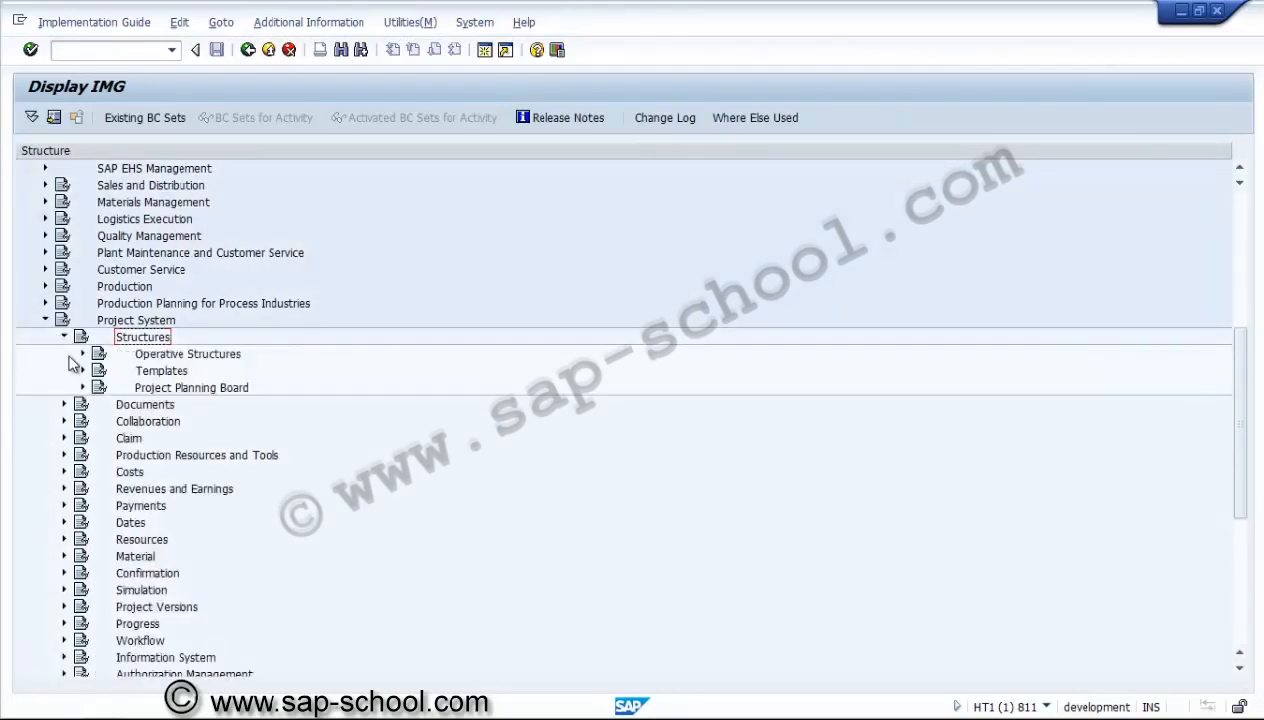
left_click(83, 355)
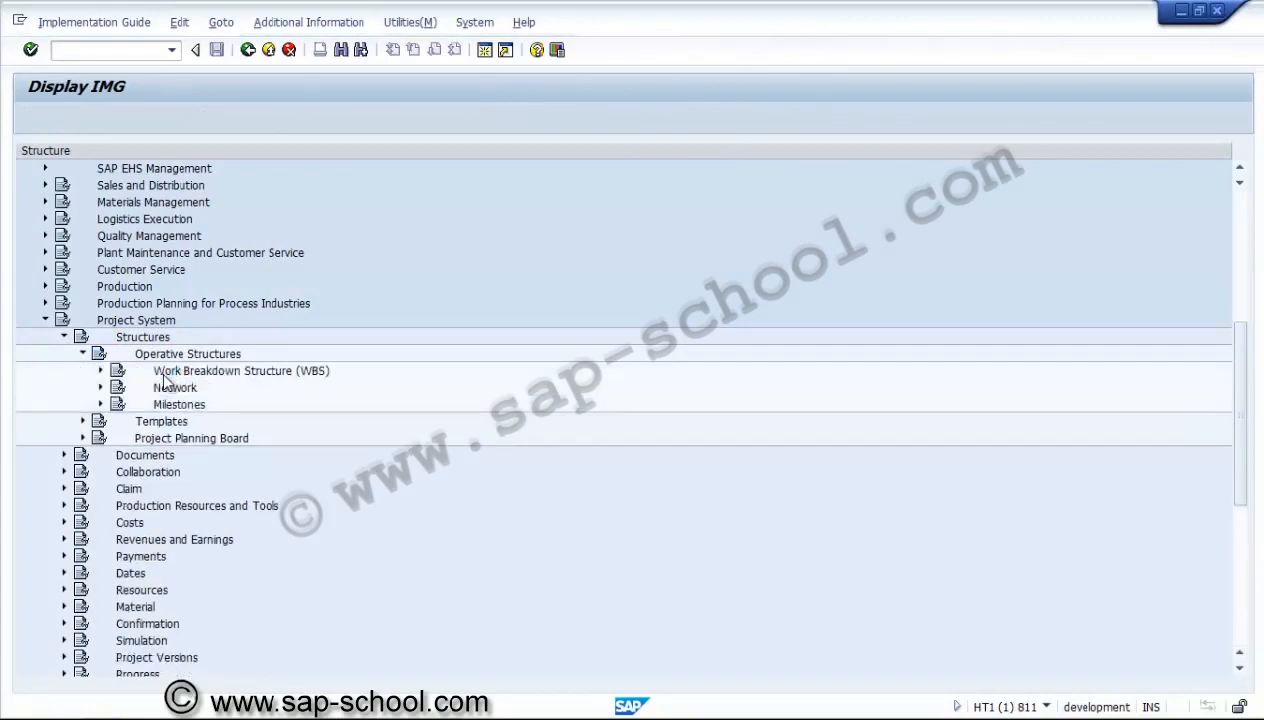
left_click(165, 389)
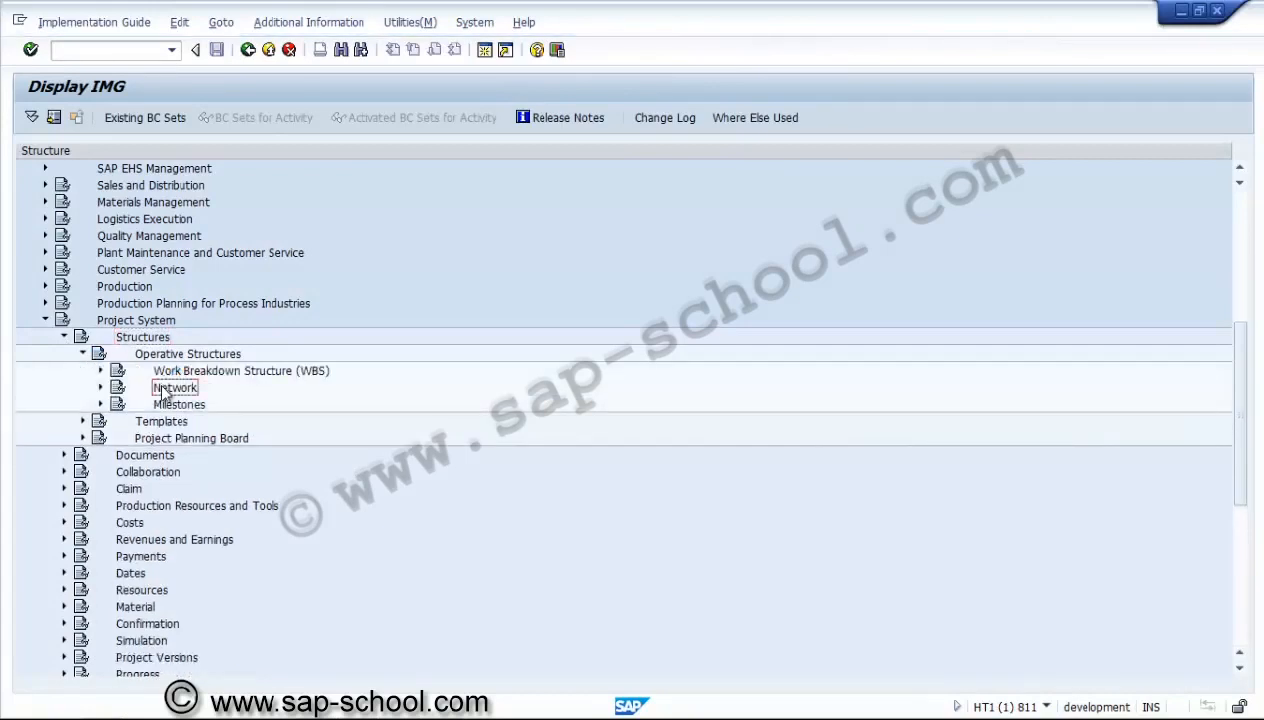
left_click(100, 387)
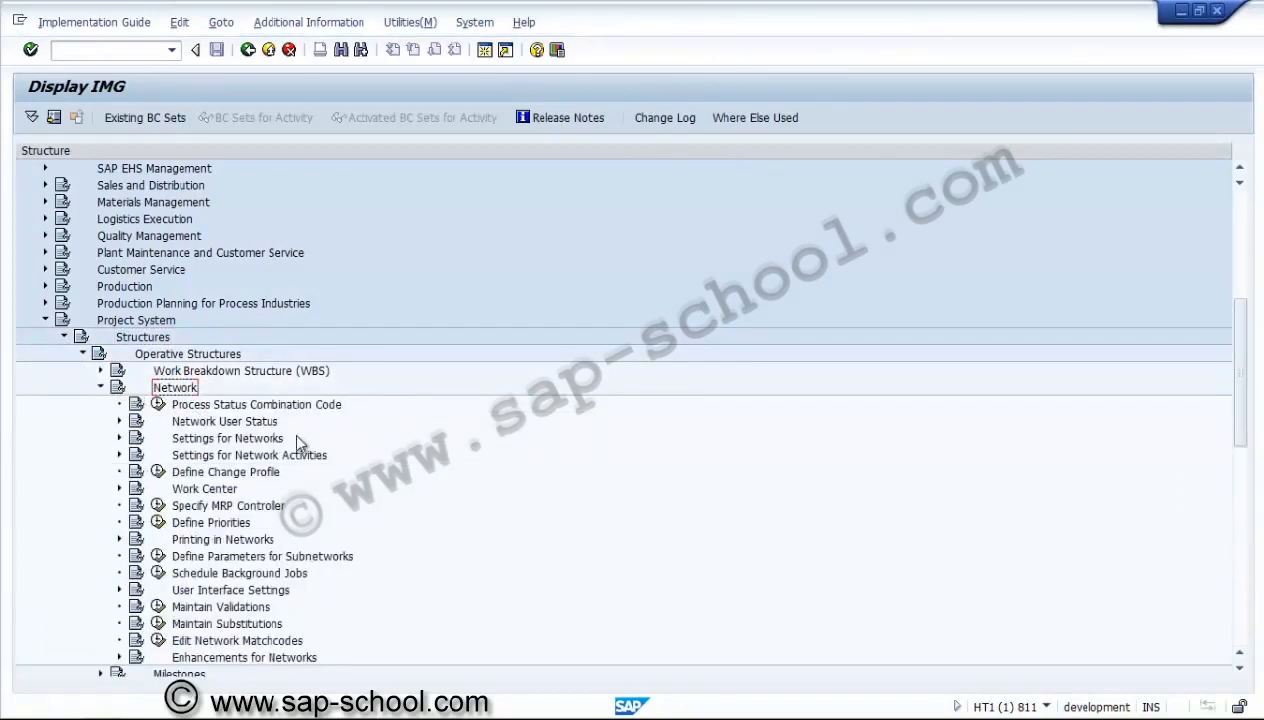
left_click(197, 425)
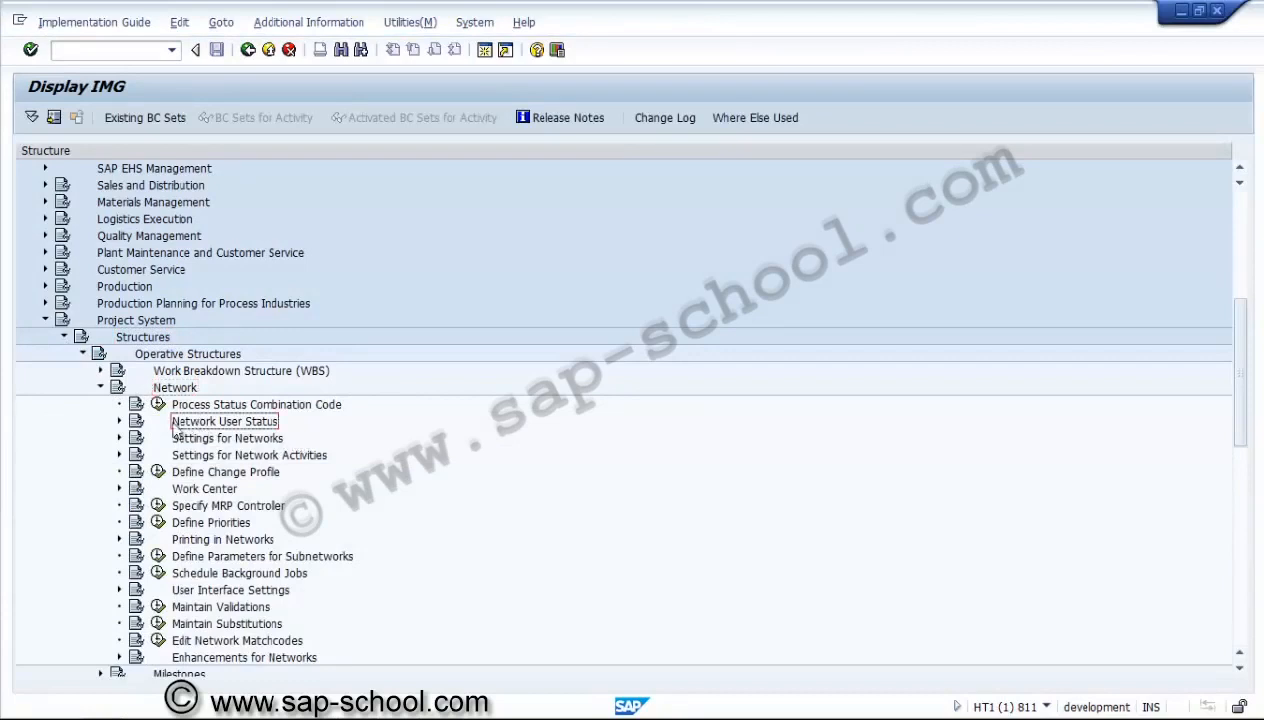
left_click(119, 421)
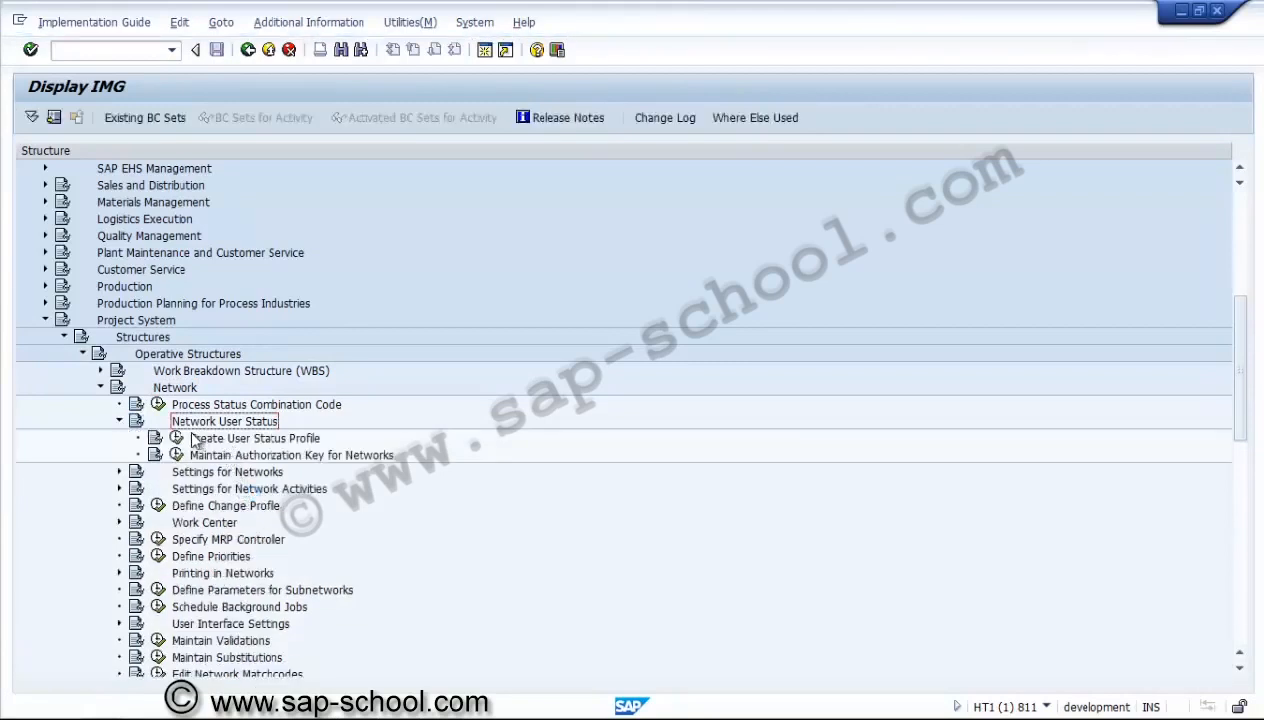
left_click(180, 441)
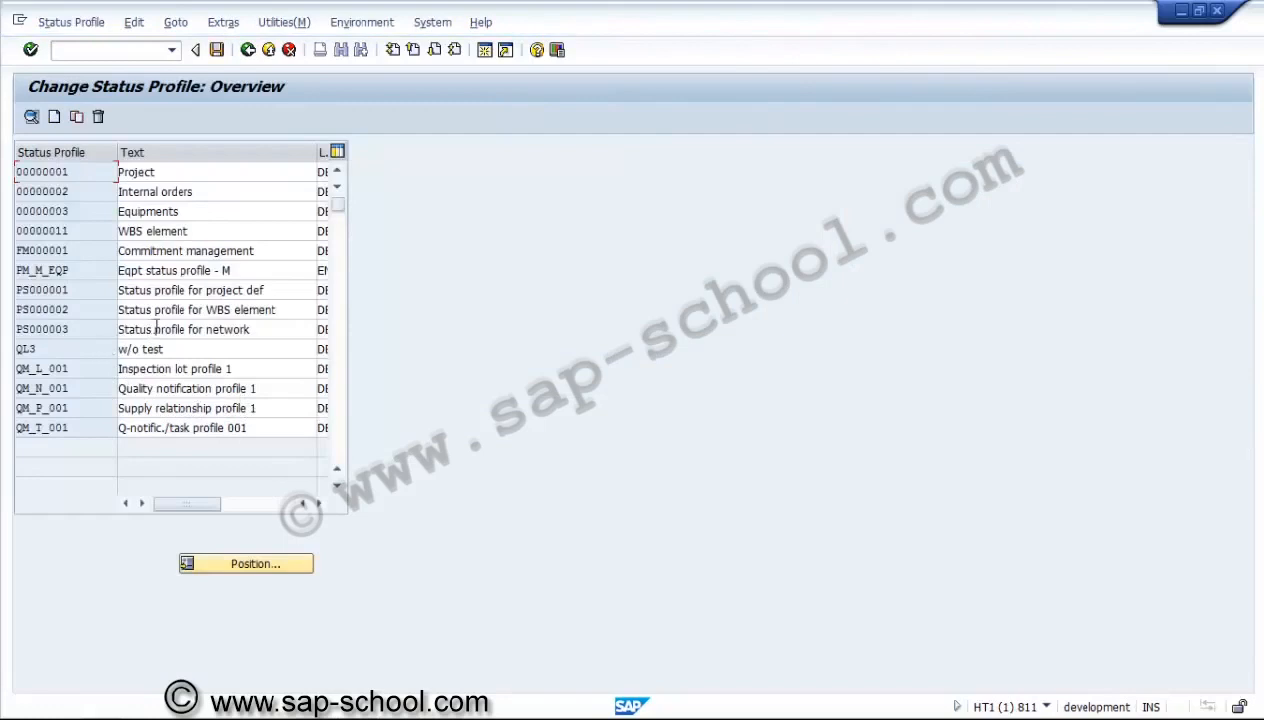
Step: Open status profile PS000003 for networks to maintain its user statuses
left_click(57, 329)
left_click(224, 268)
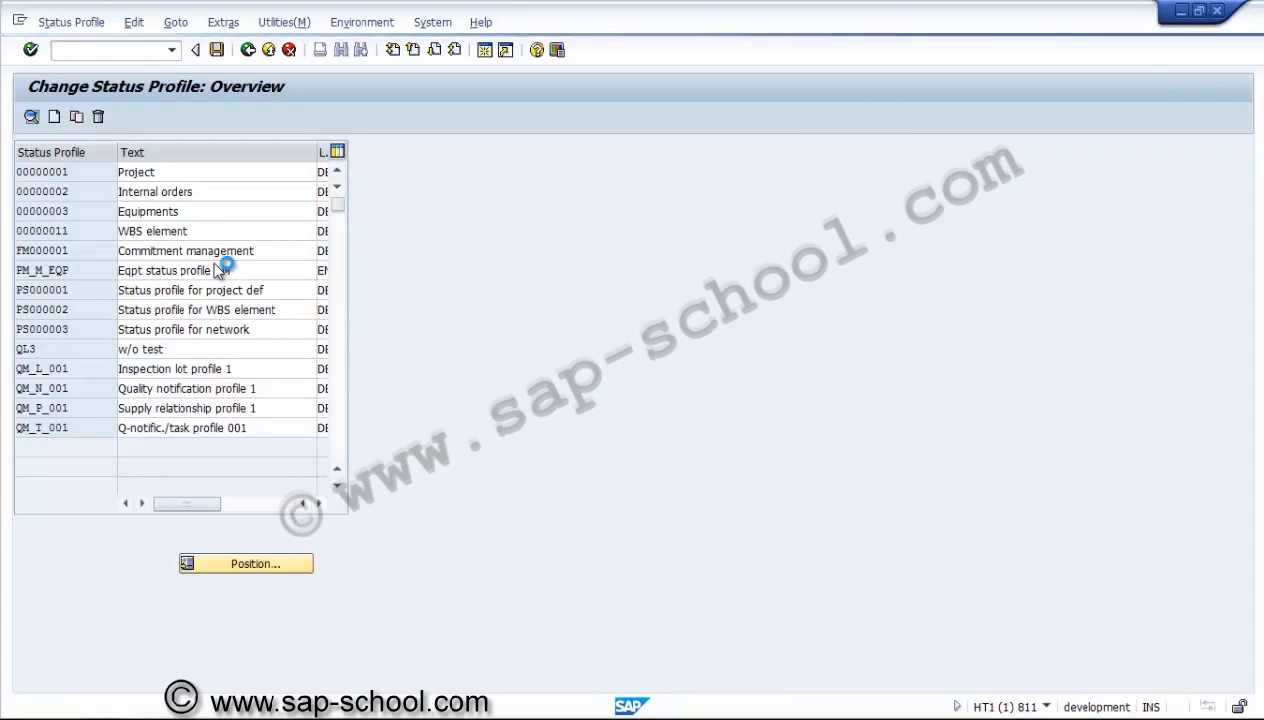
left_click(45, 349)
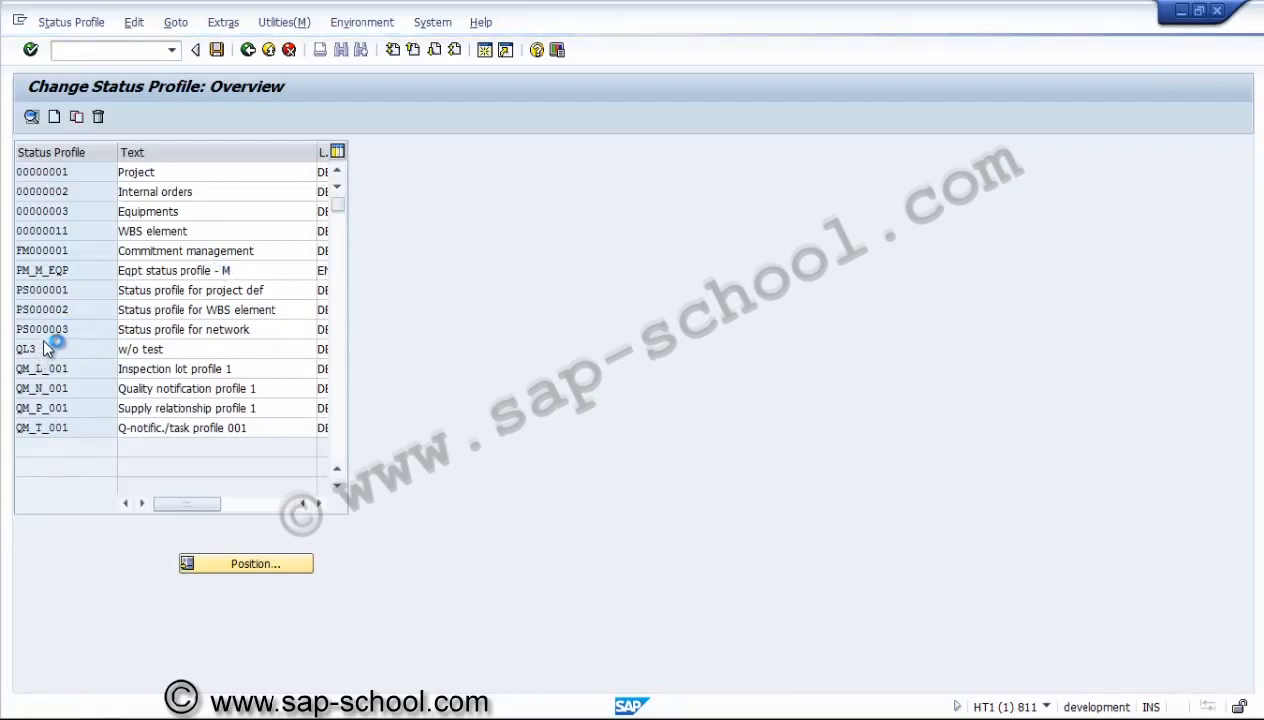
double_click(61, 331)
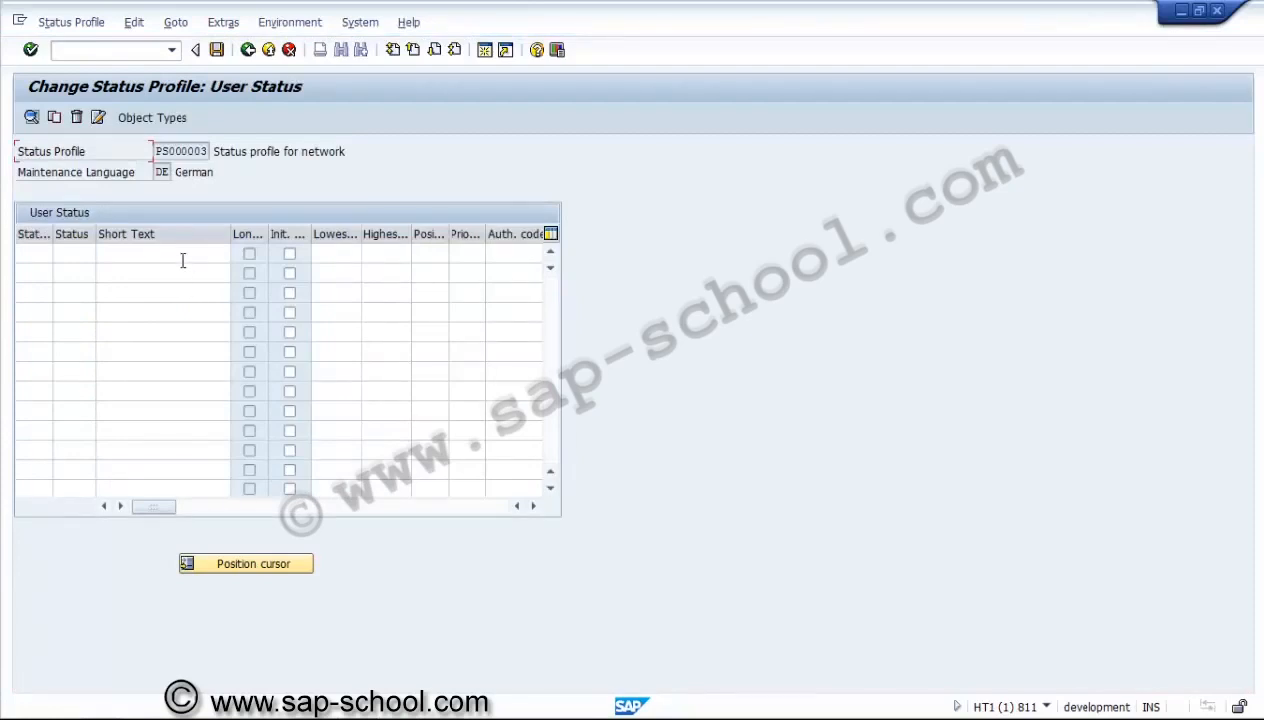
Step: Enter a first user status with status number 10, status CRTD and short text Created
left_click(183, 259)
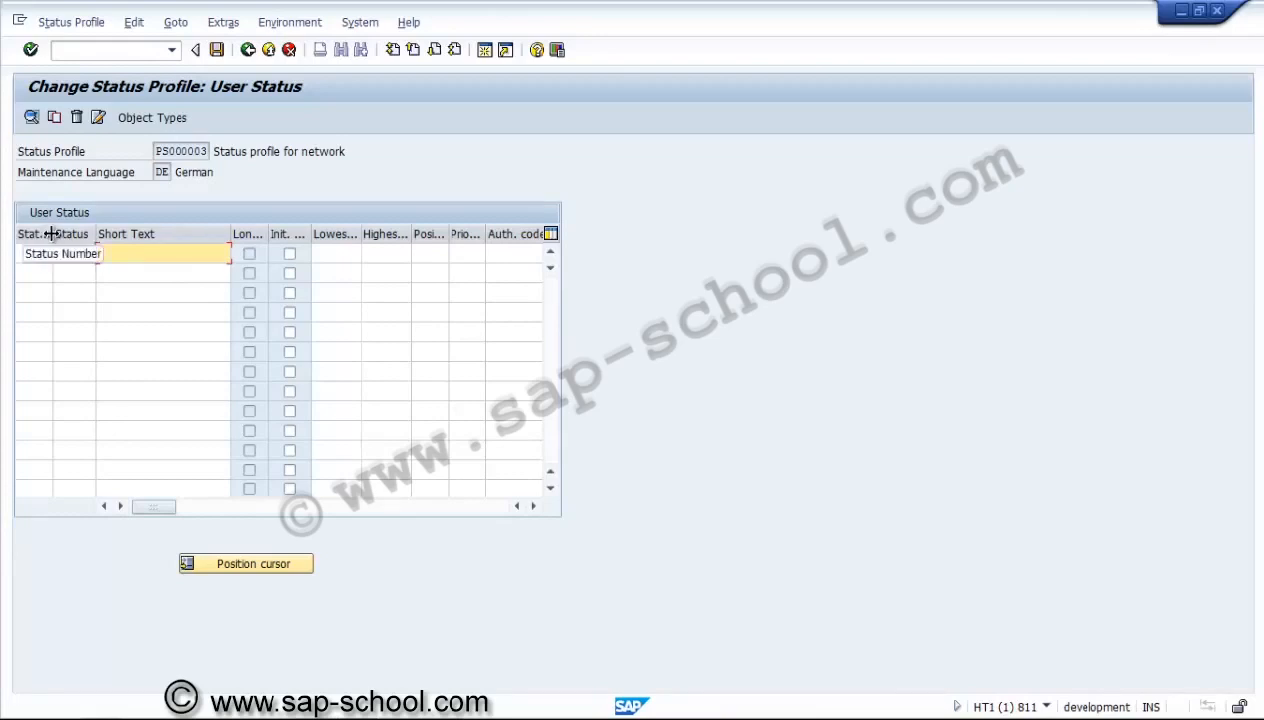
left_click_drag(56, 231, 63, 234)
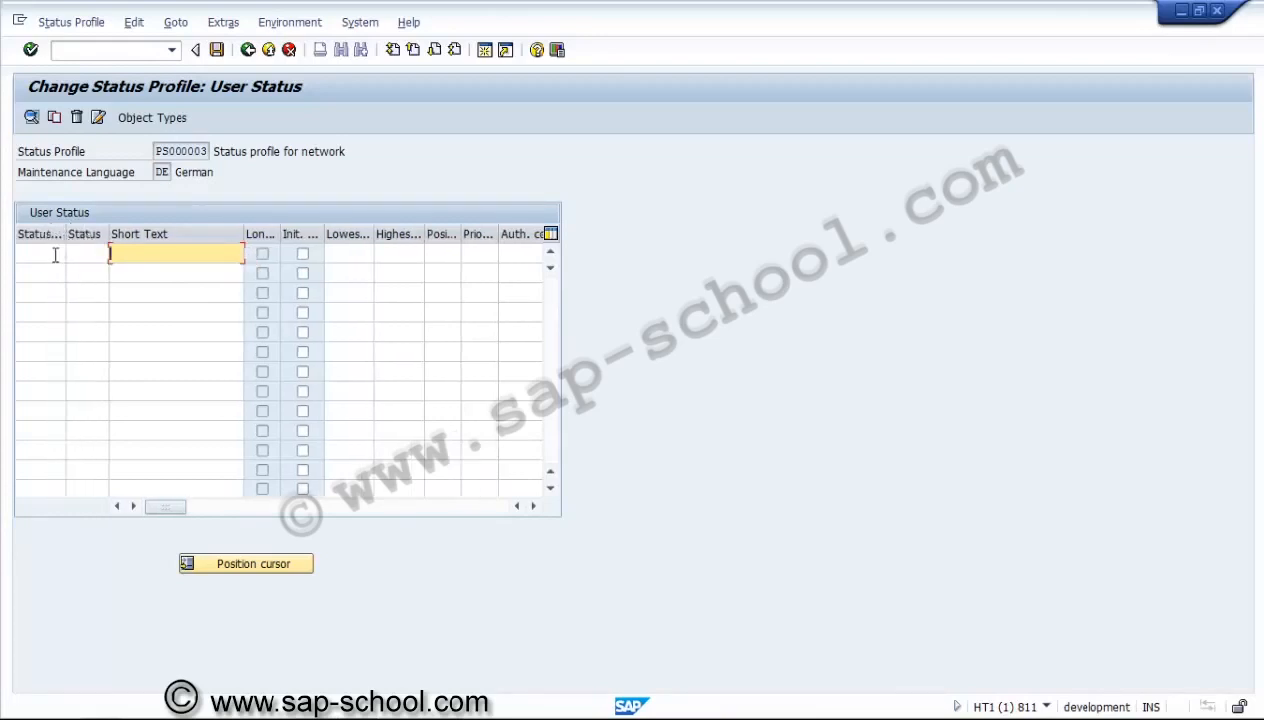
left_click(54, 255)
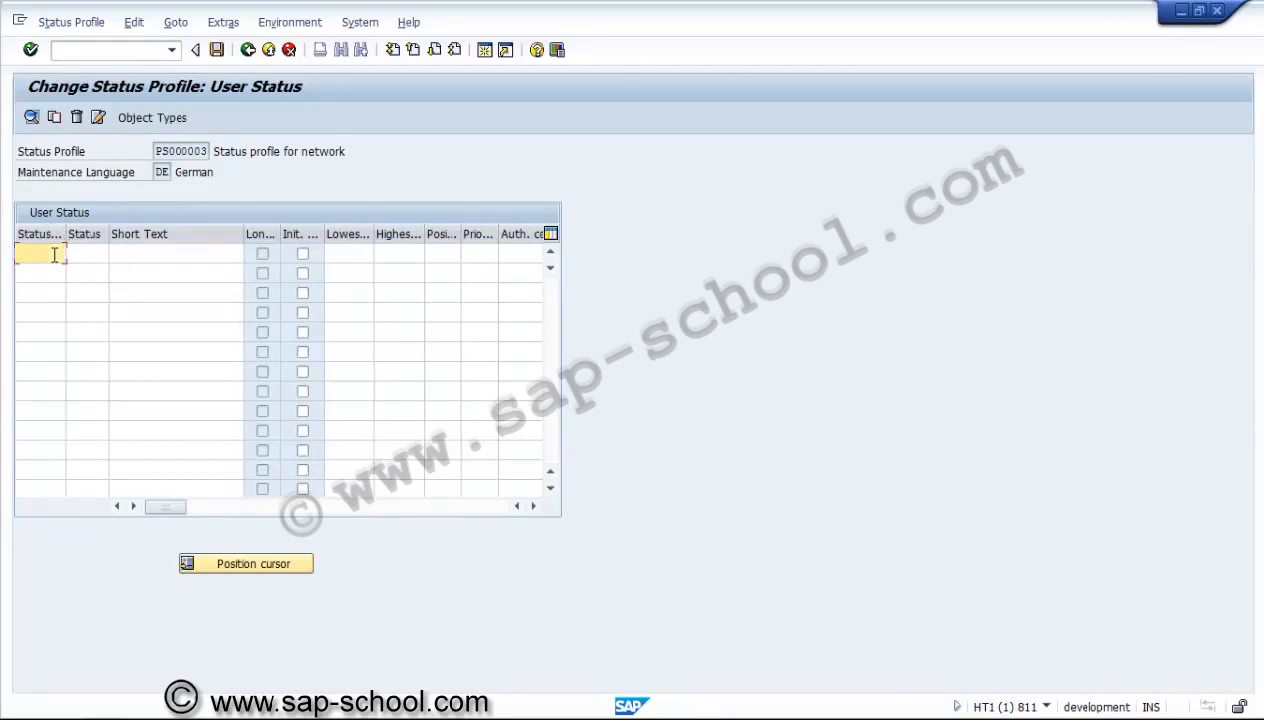
type("00")
key("BackSpace")
key("BackSpace")
type("10")
key("Tab")
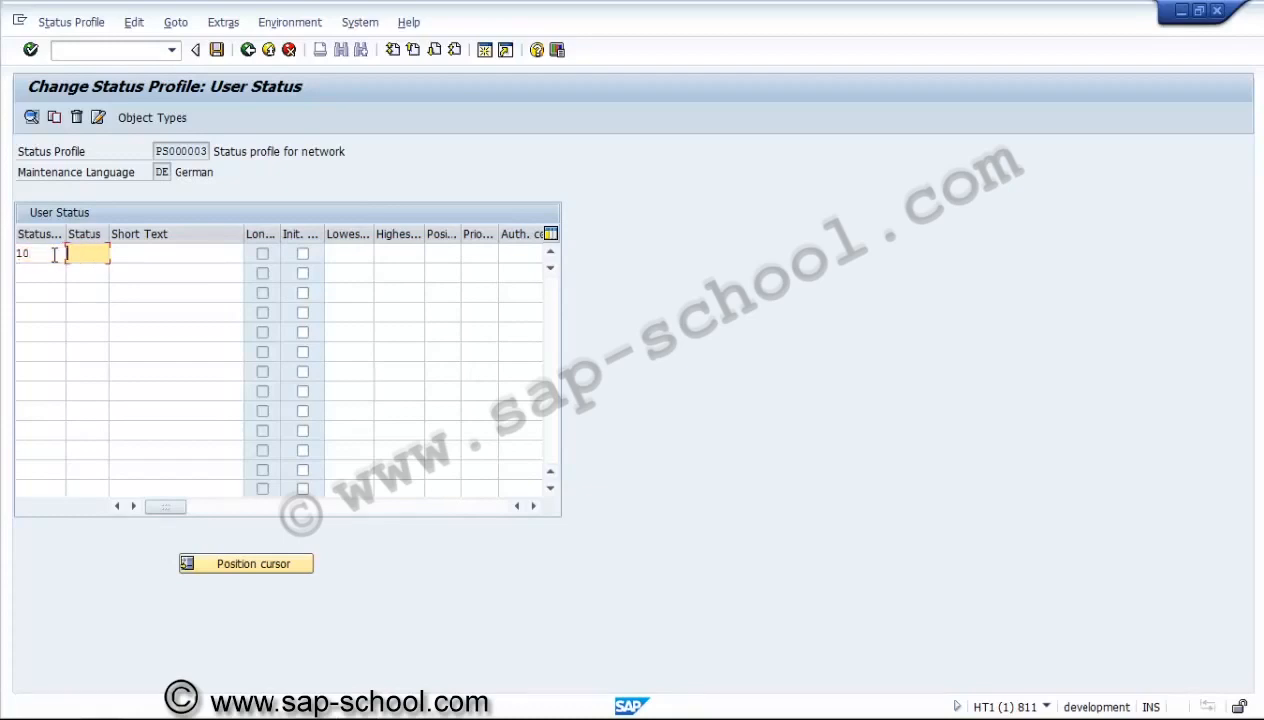
type("CRI")
type("TD")
key("Tab")
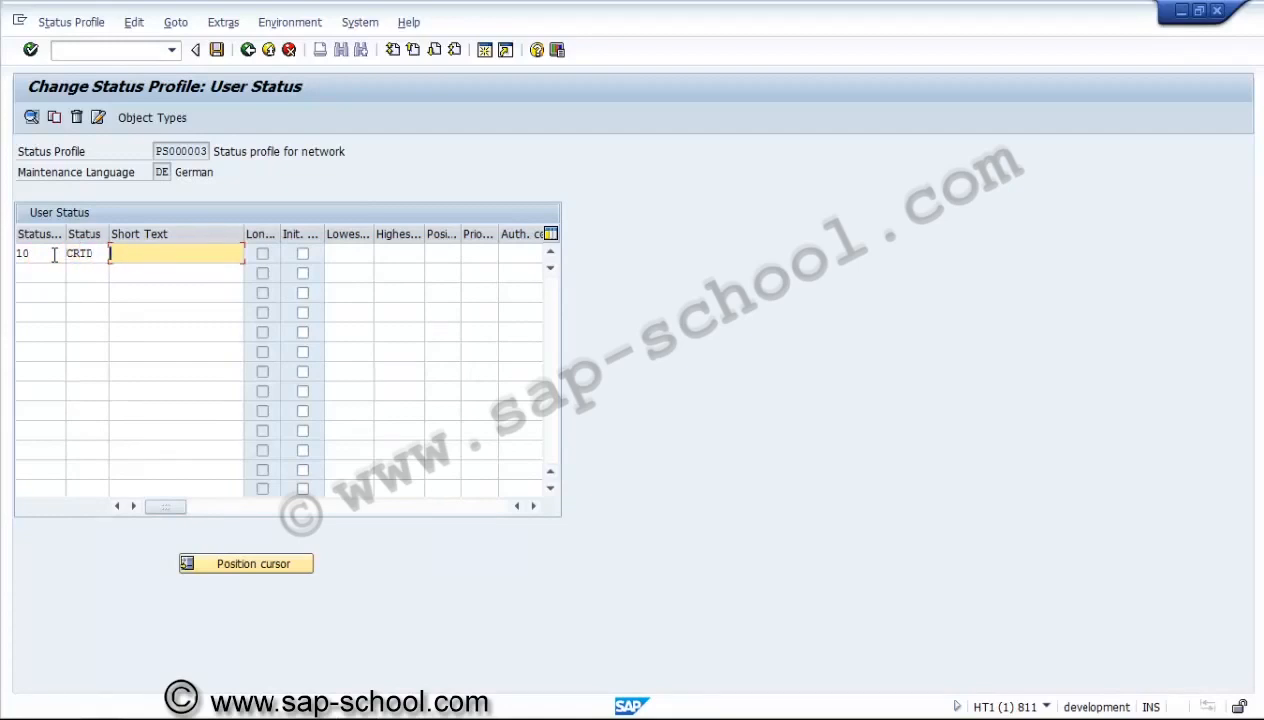
type("Created")
key("Return")
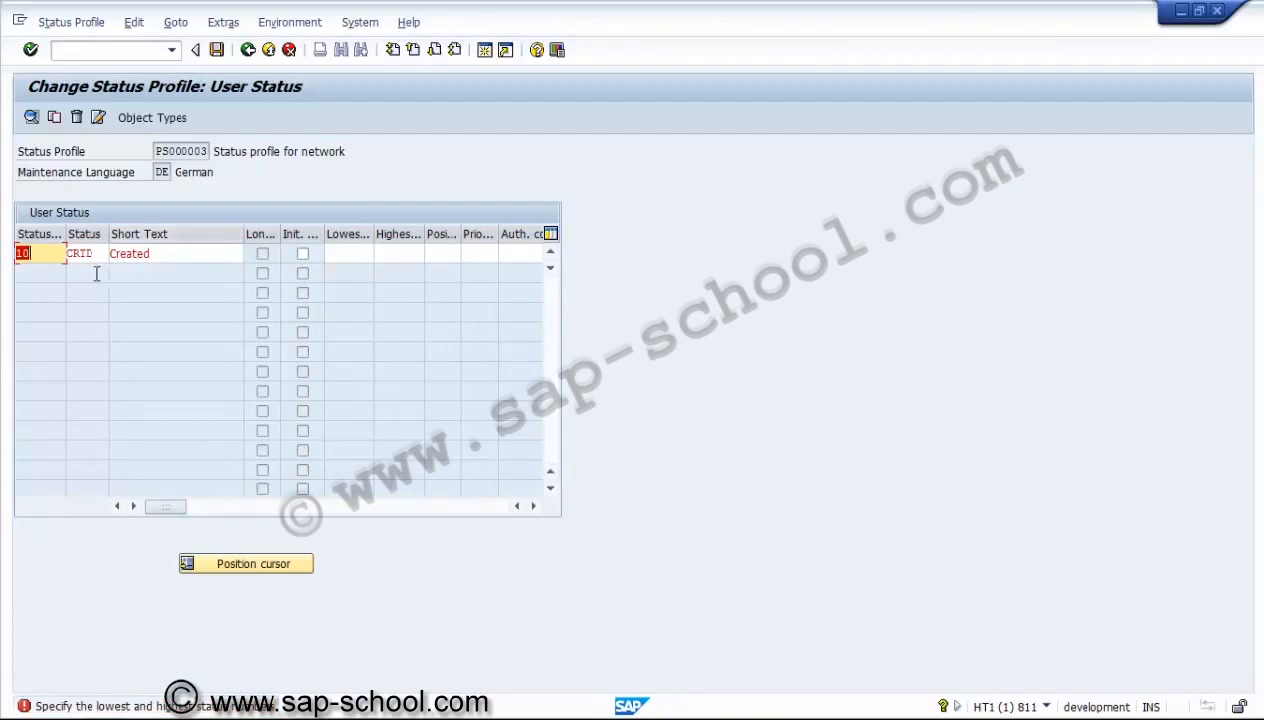
Step: Set both the lowest and the highest status number of the CRTD status to 10
left_click(360, 258)
type("10")
key("Tab")
type("1")
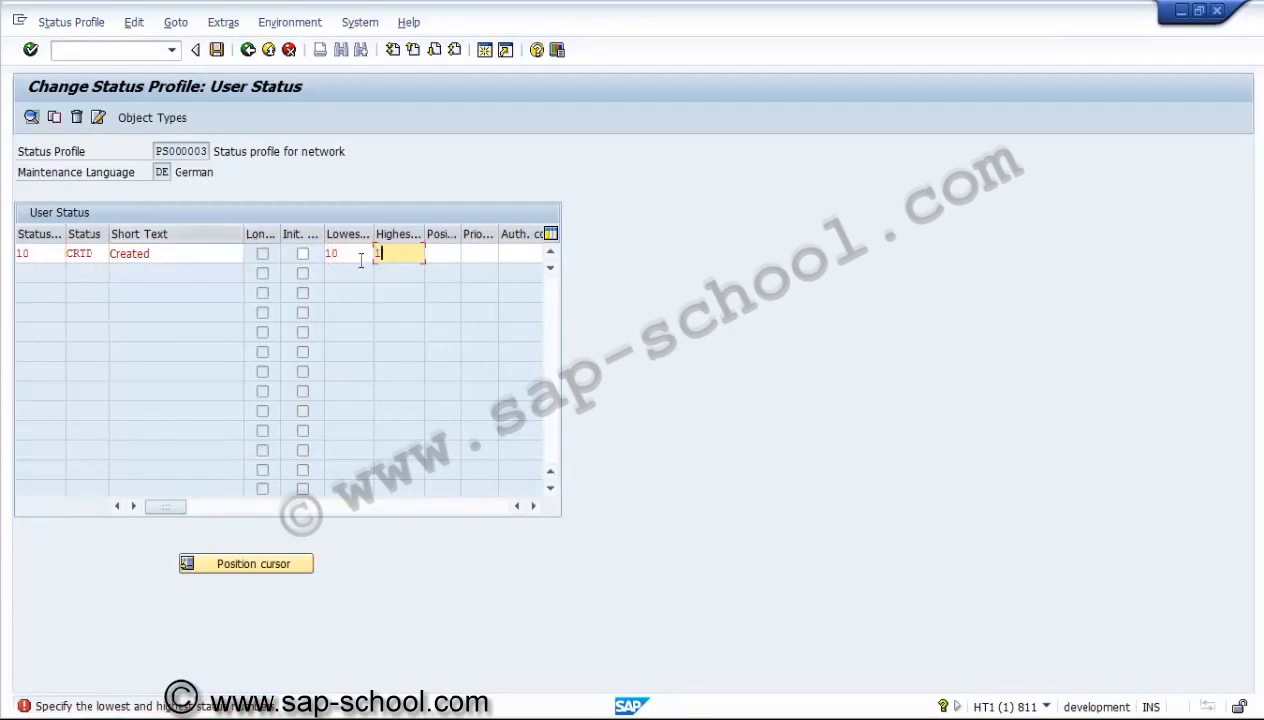
type("0")
key("Return")
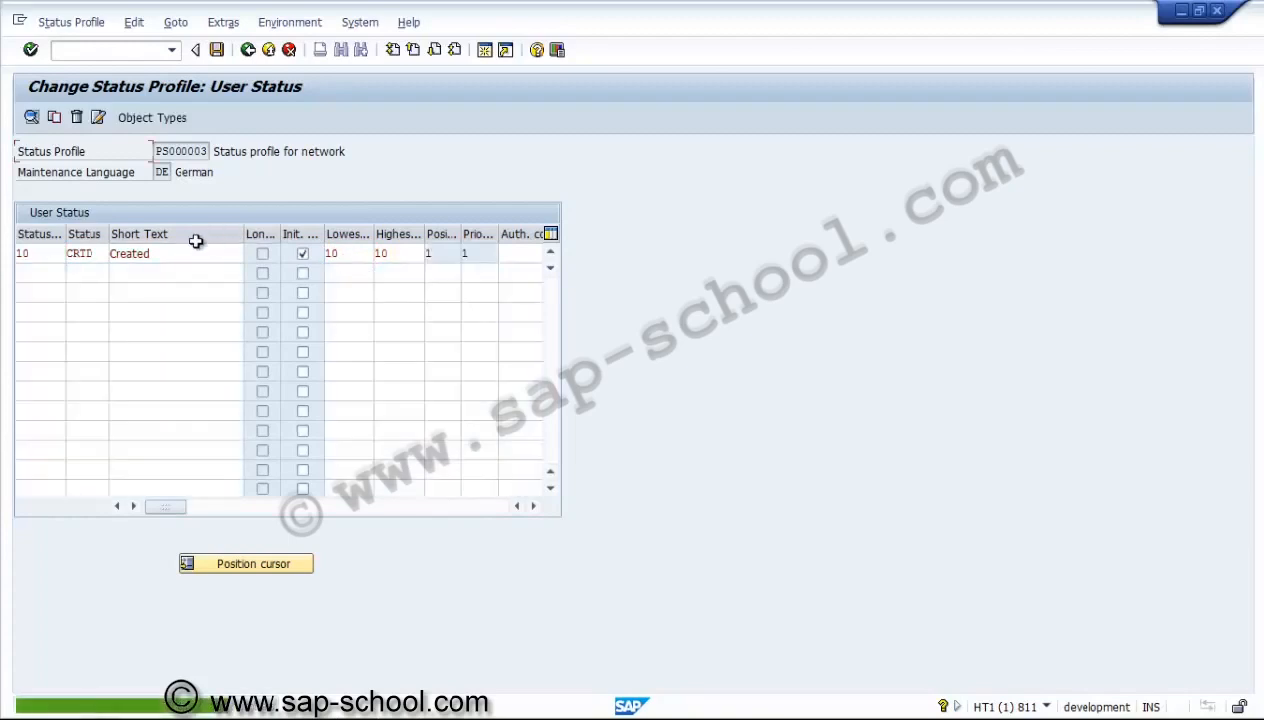
Step: Enter a second user status with status number 20, status REL and short text Released
left_click(29, 274)
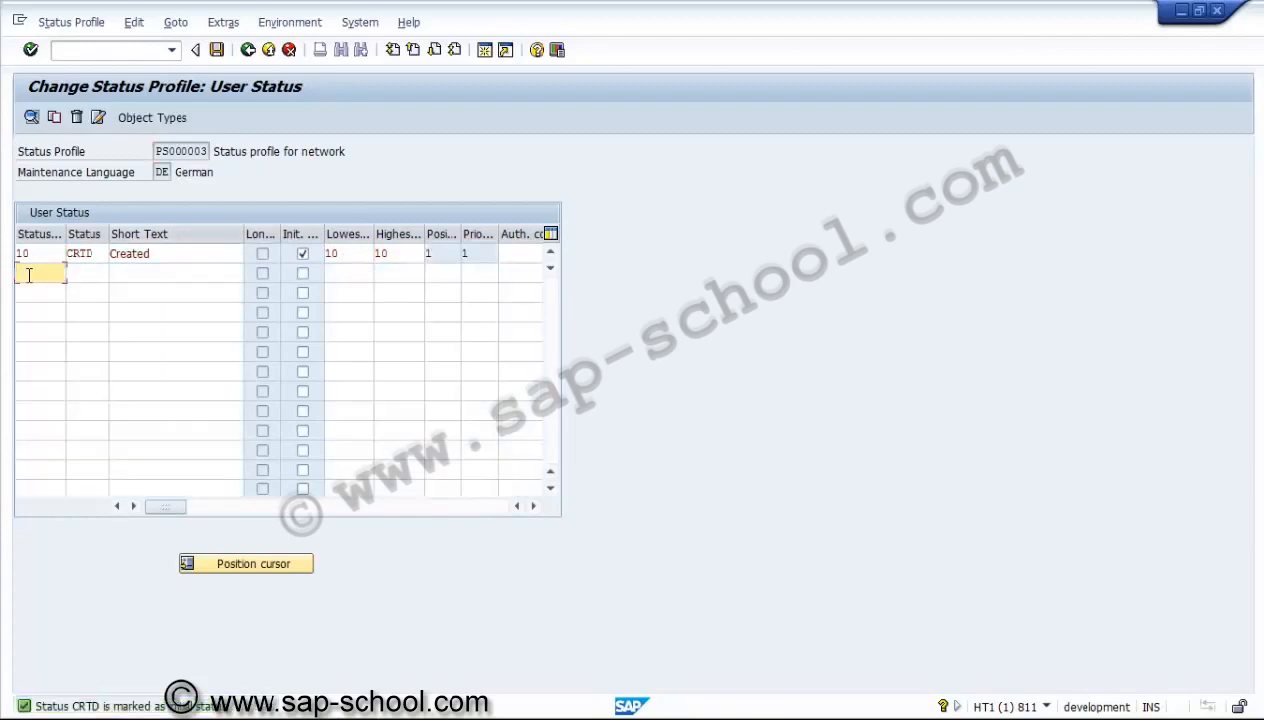
type("20")
key("Tab")
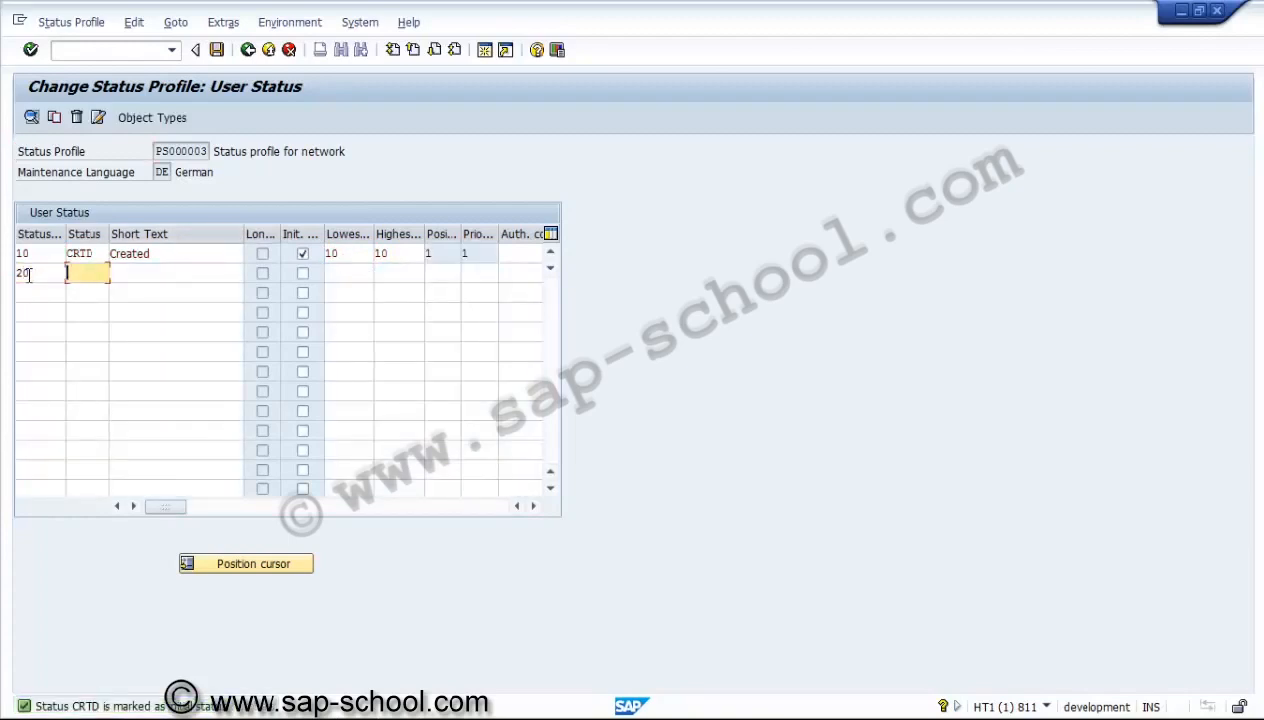
type("REL")
key("Tab")
type("R")
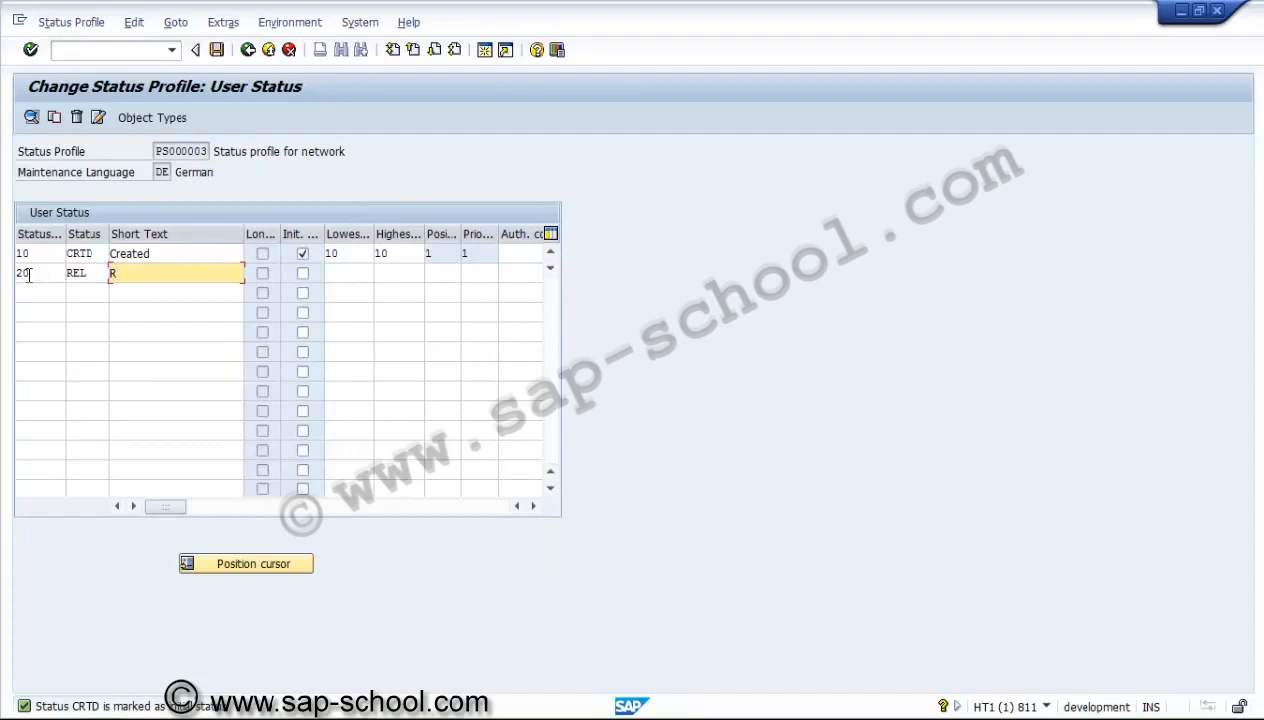
type("eleased")
Step: Set the highest status number of CRTD to 20, and give REL lowest number 10 and highest number 20
left_click(381, 252)
key("BackSpace")
type("2")
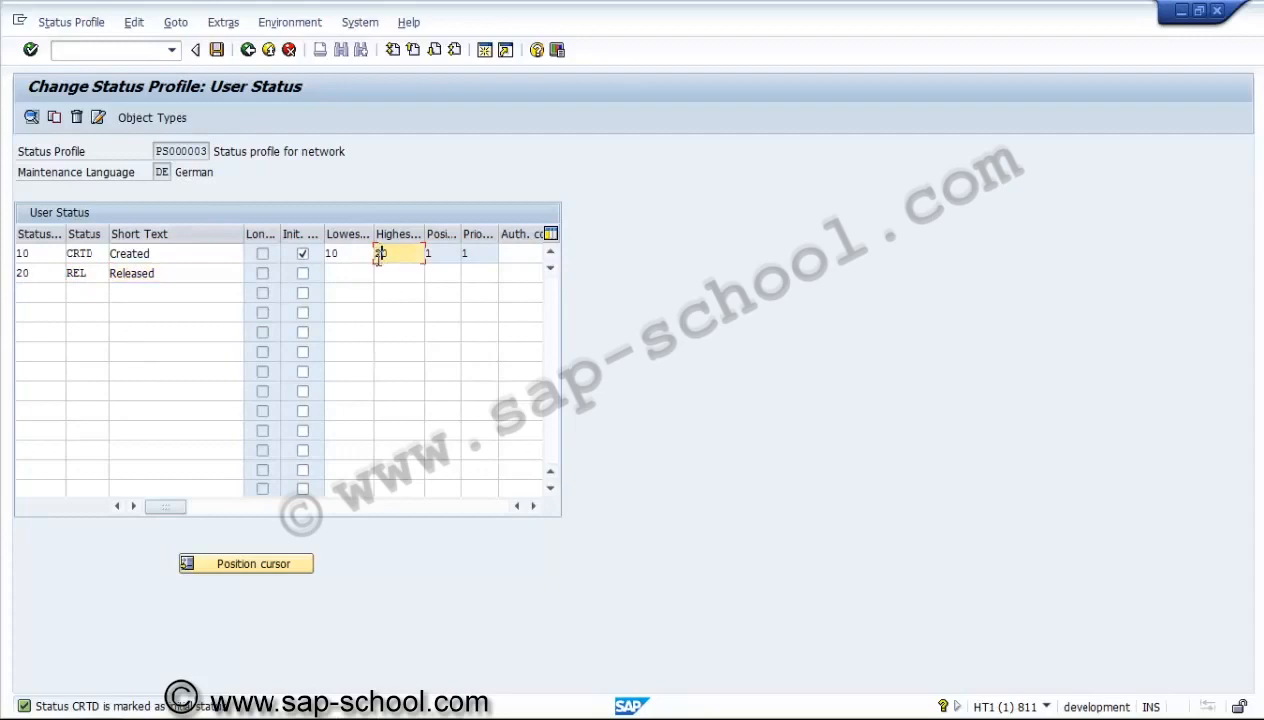
left_click(353, 276)
type("1")
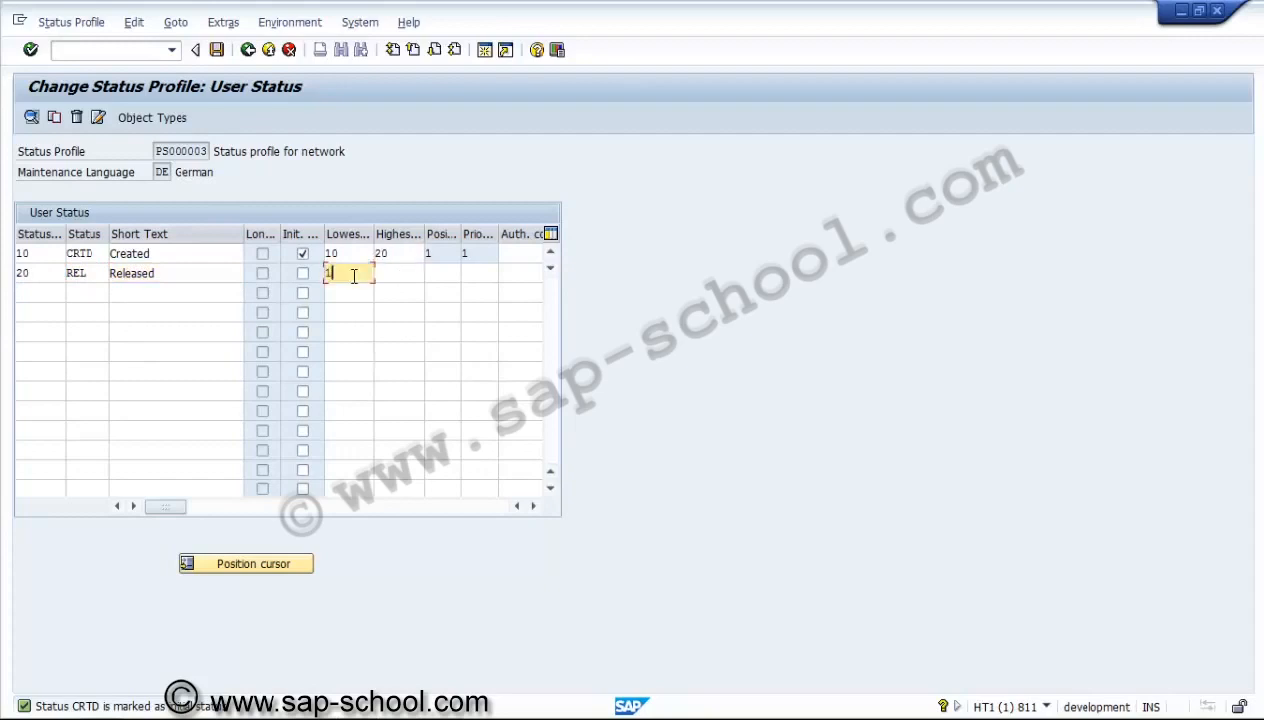
type("0")
key("Tab")
type("20")
key("Return")
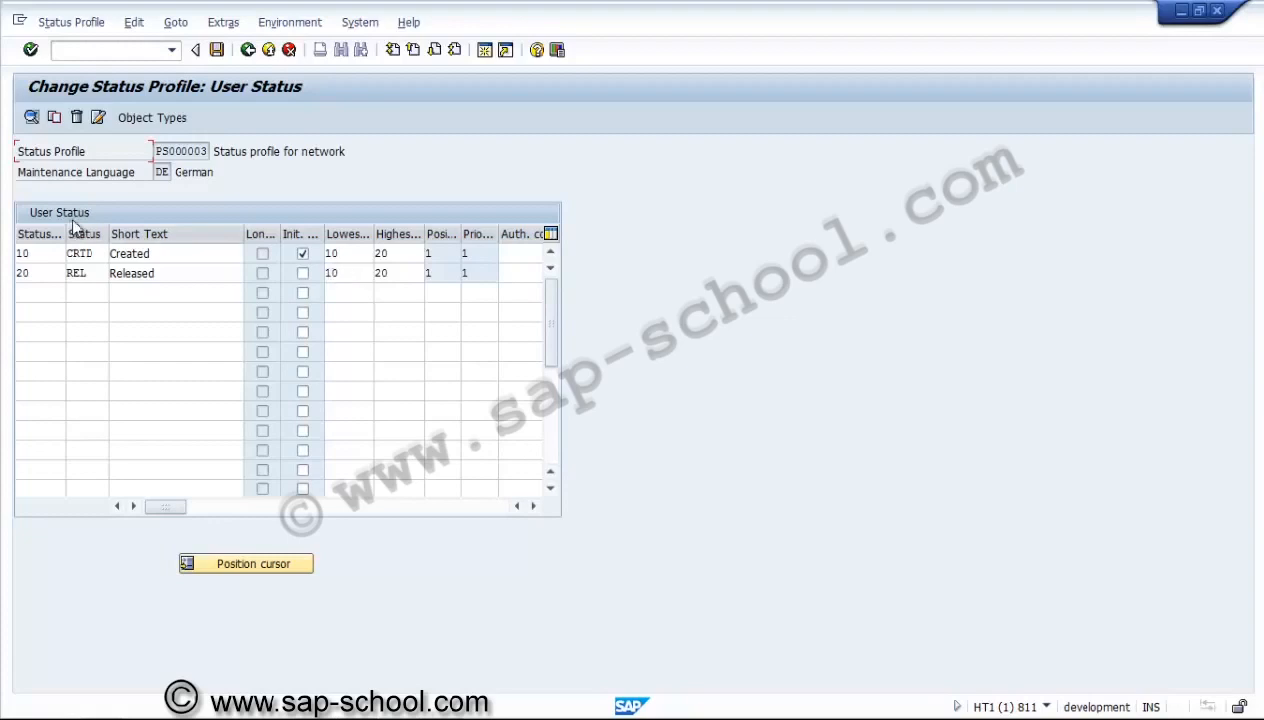
Step: Open the transaction control of the REL status and create its list of business transactions
left_click(136, 280)
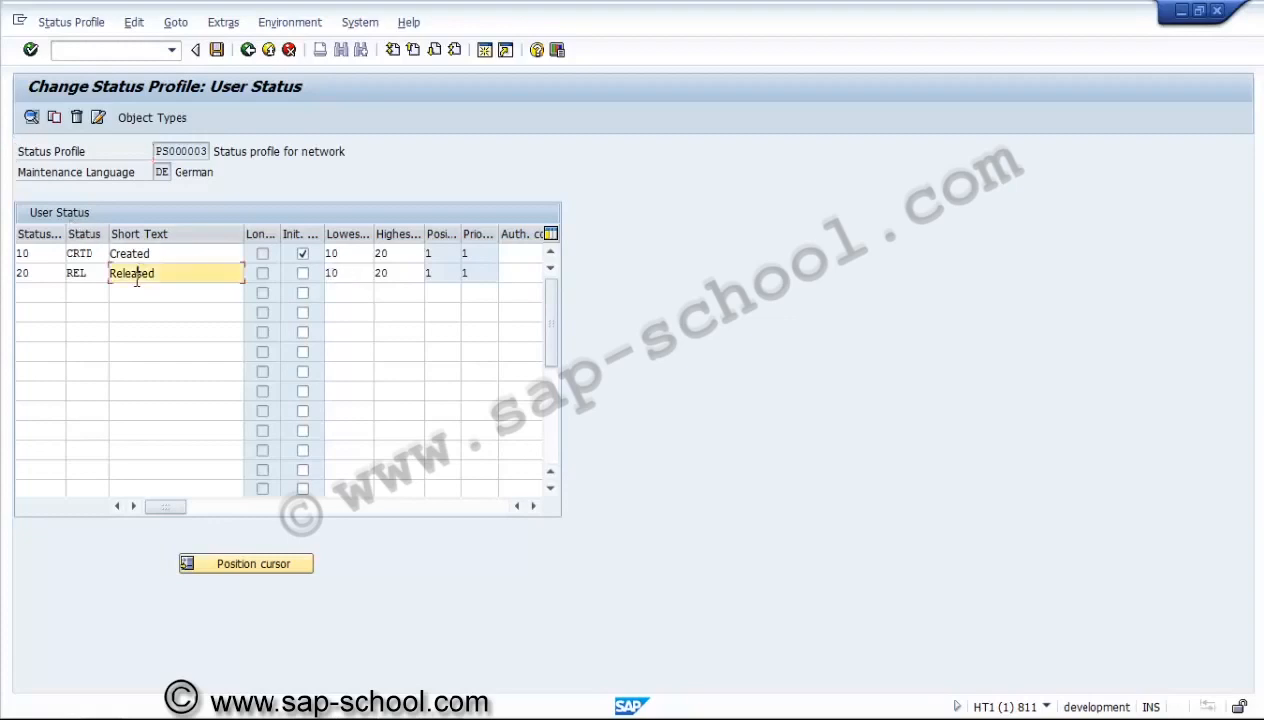
left_click(84, 277)
double_click(84, 277)
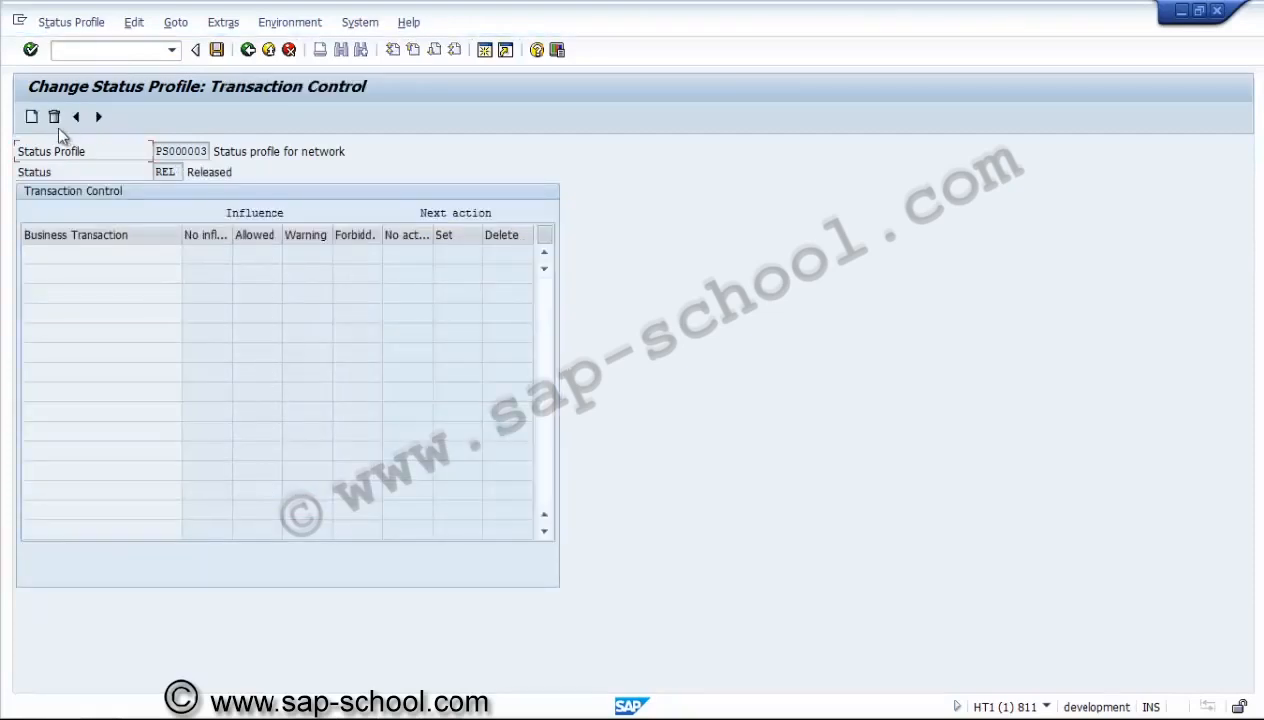
left_click(31, 117)
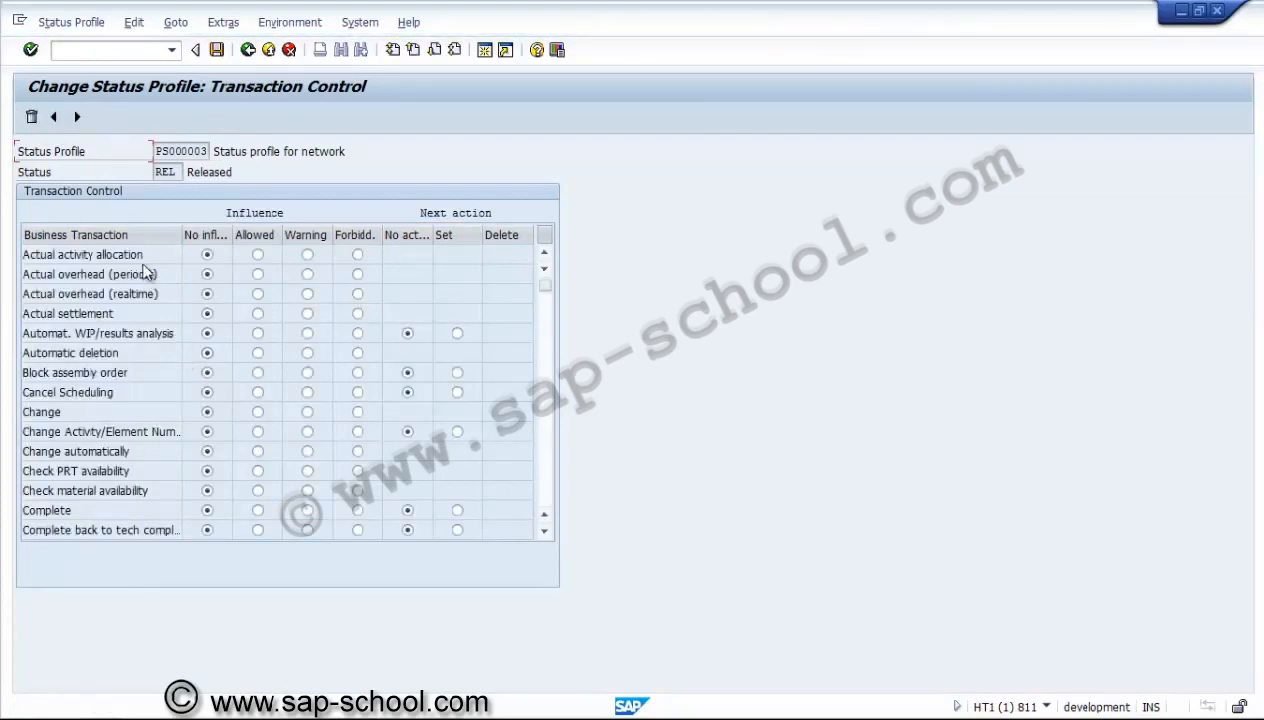
Step: Look through the business transactions available for the REL status and their influence and next-action settings
left_click(550, 430)
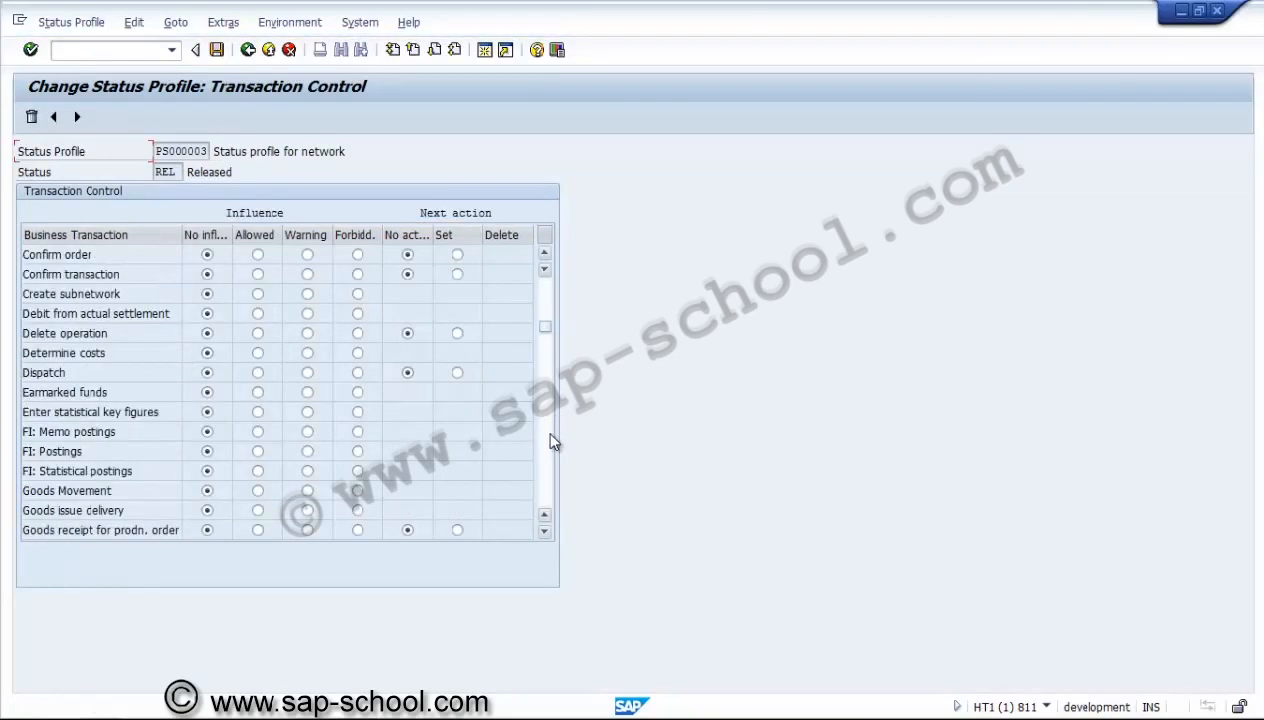
left_click(550, 435)
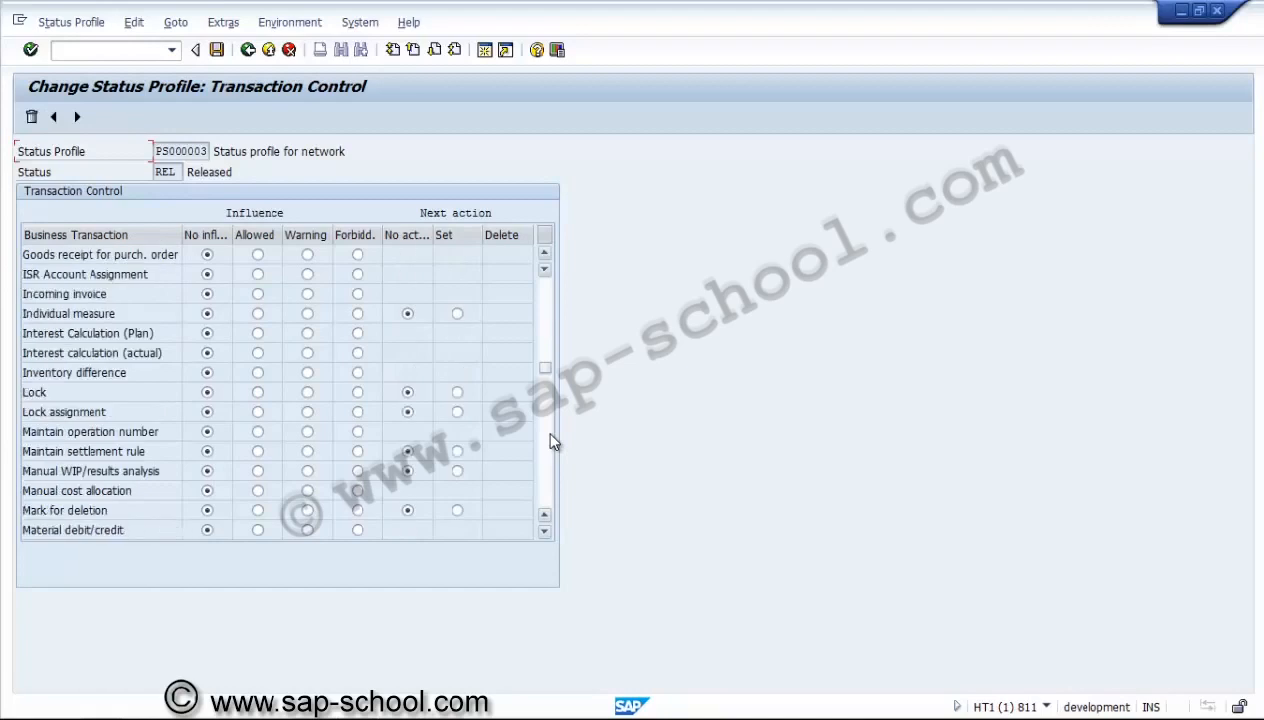
left_click(548, 440)
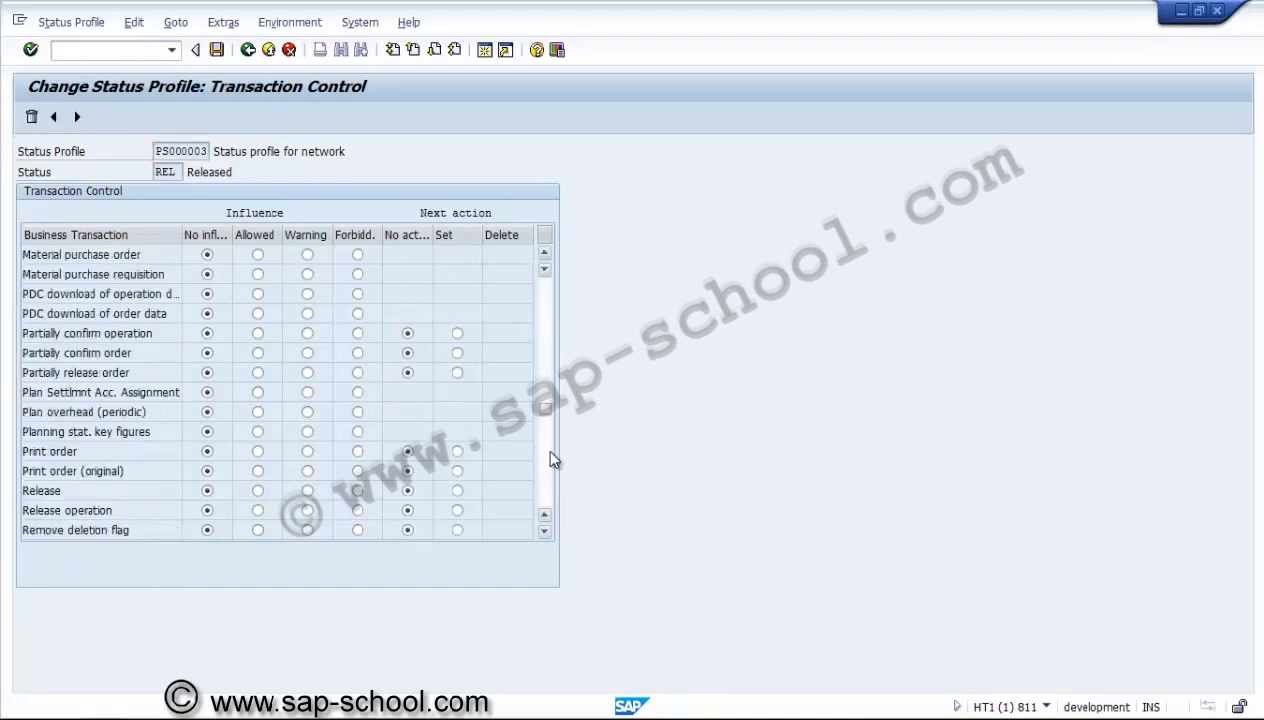
left_click(550, 458)
left_click(548, 492)
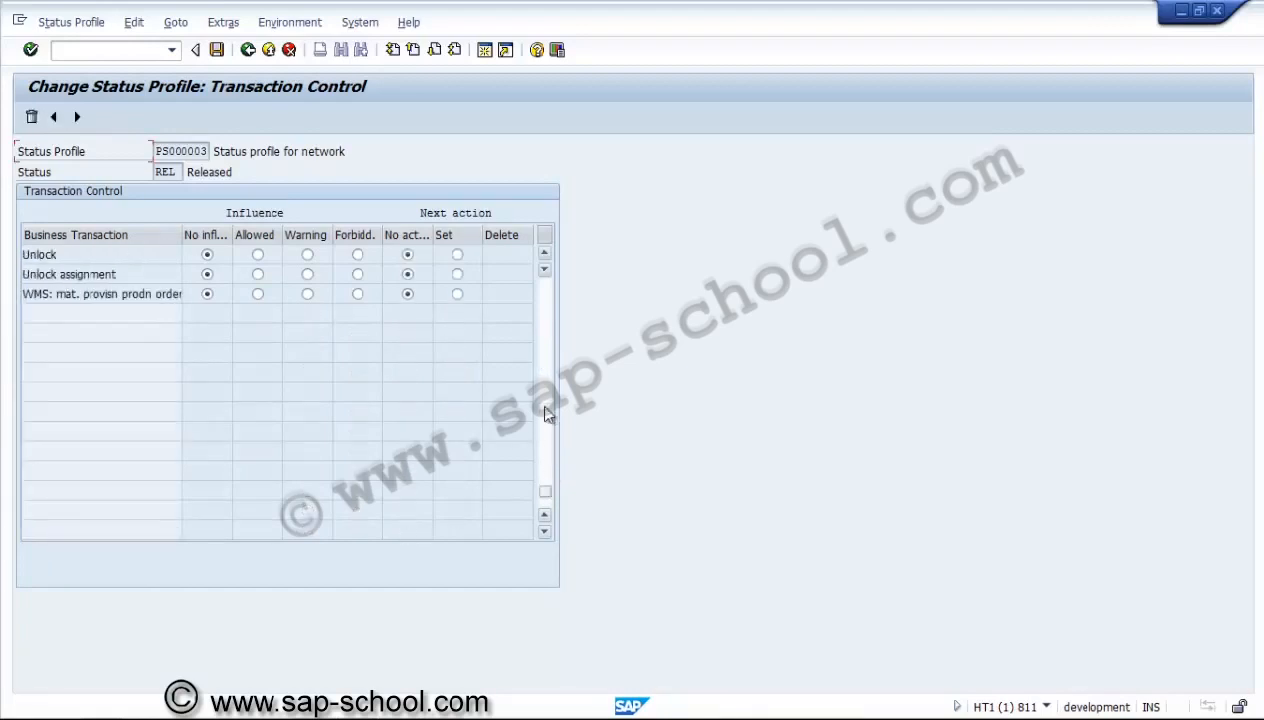
left_click(547, 320)
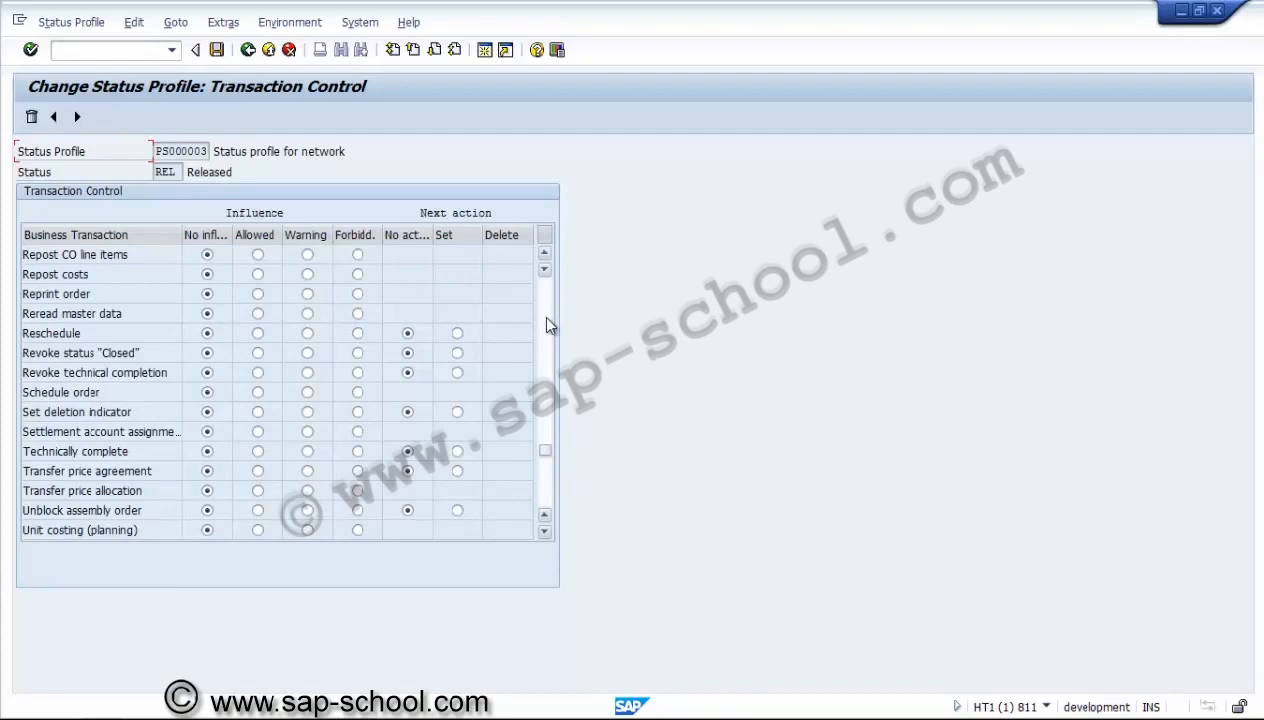
left_click(547, 320)
left_click(547, 320)
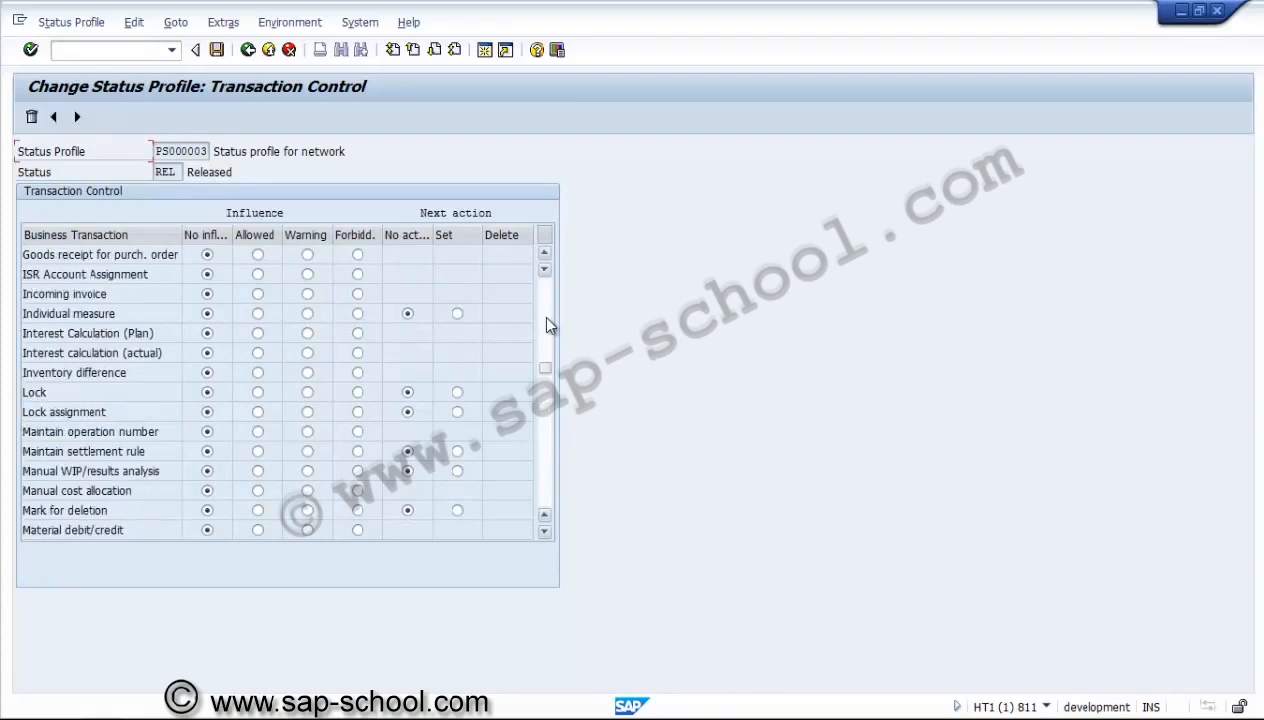
left_click(546, 306)
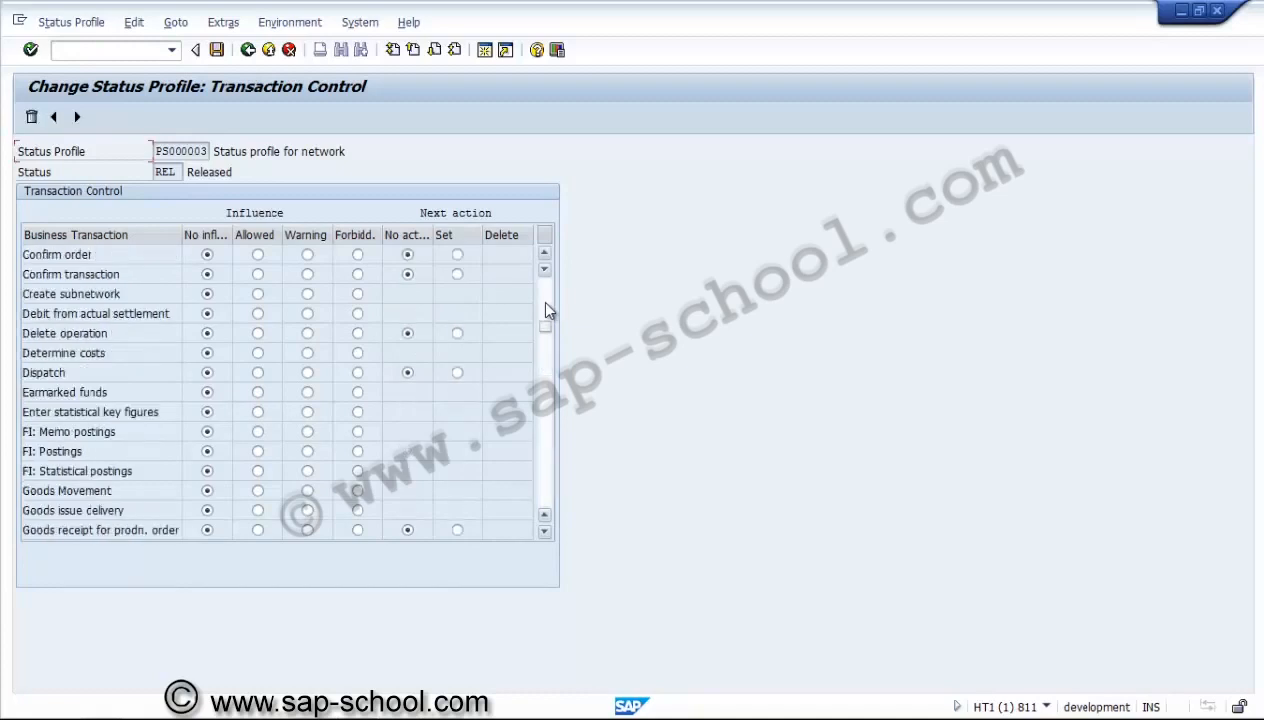
Step: Choose Set as the next action of the Release business transaction for the REL status
left_click(546, 304)
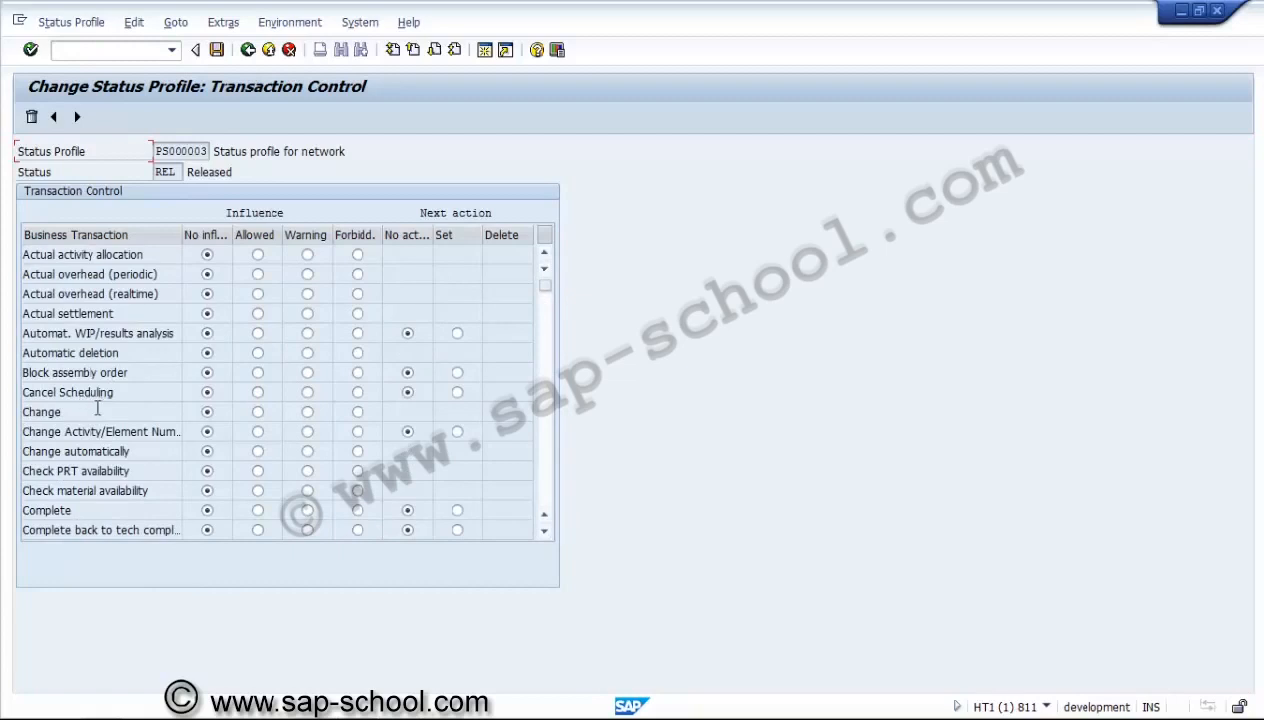
left_click(548, 490)
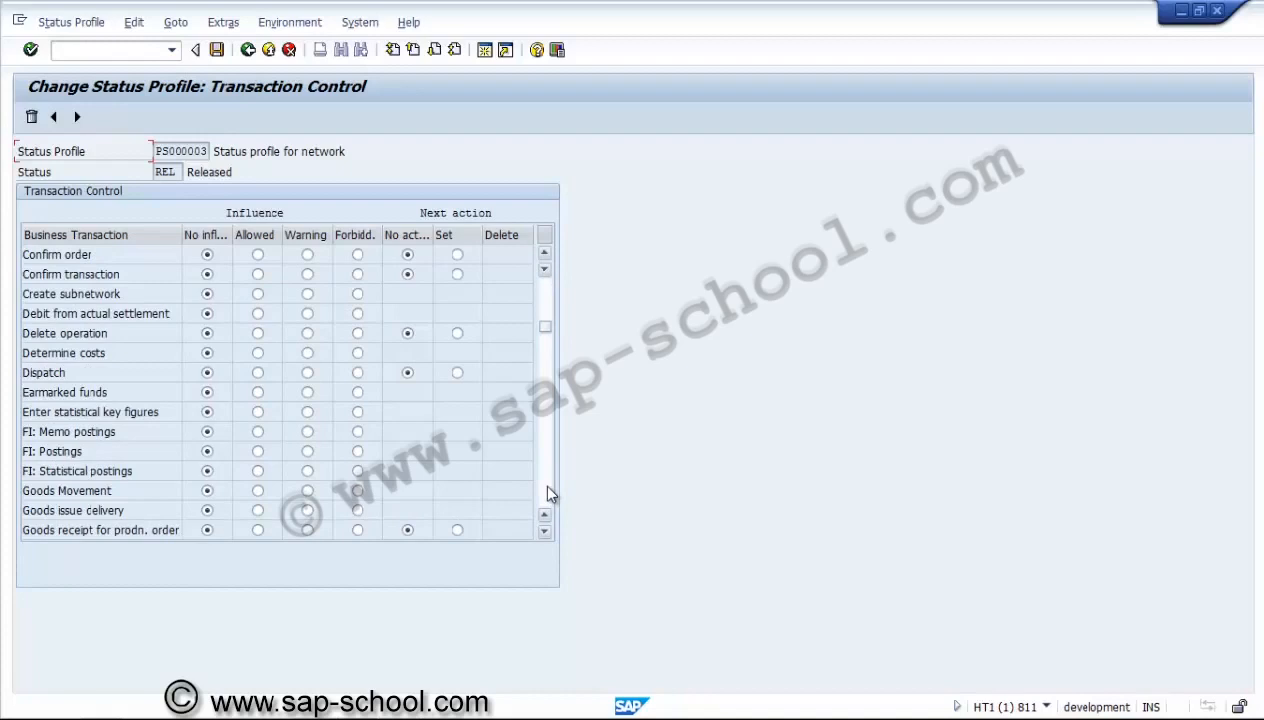
left_click(548, 492)
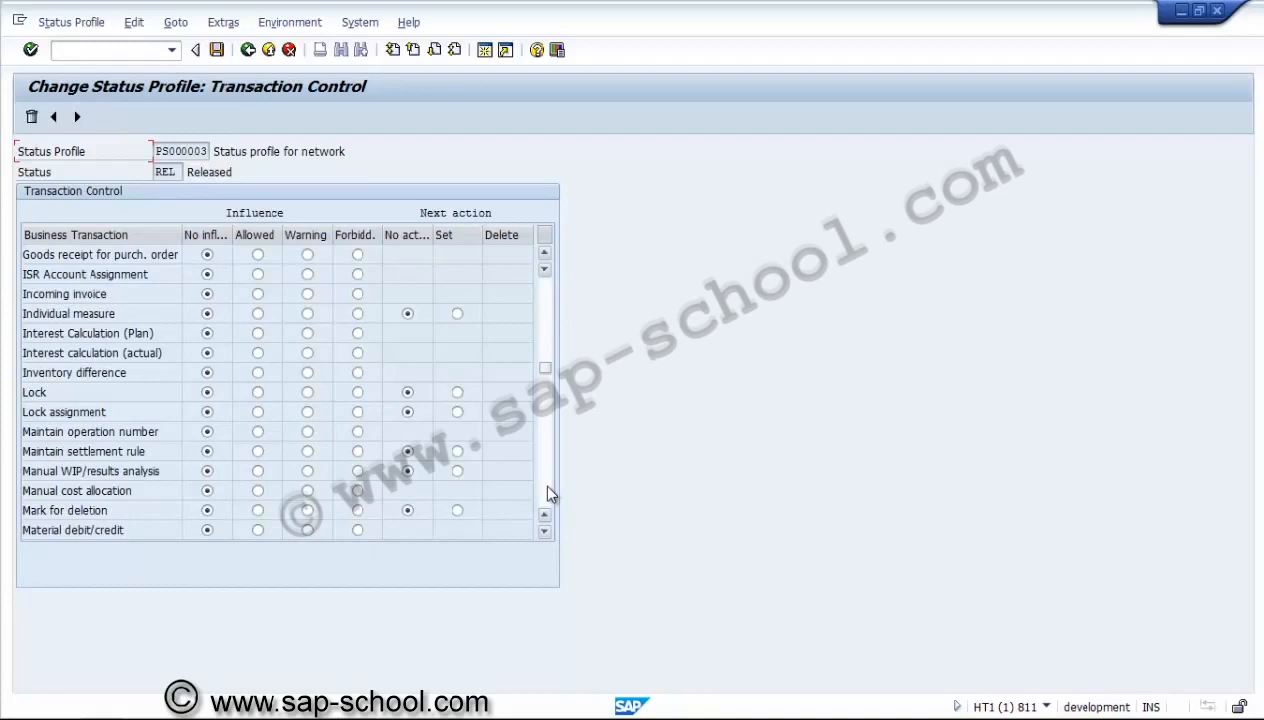
left_click(547, 487)
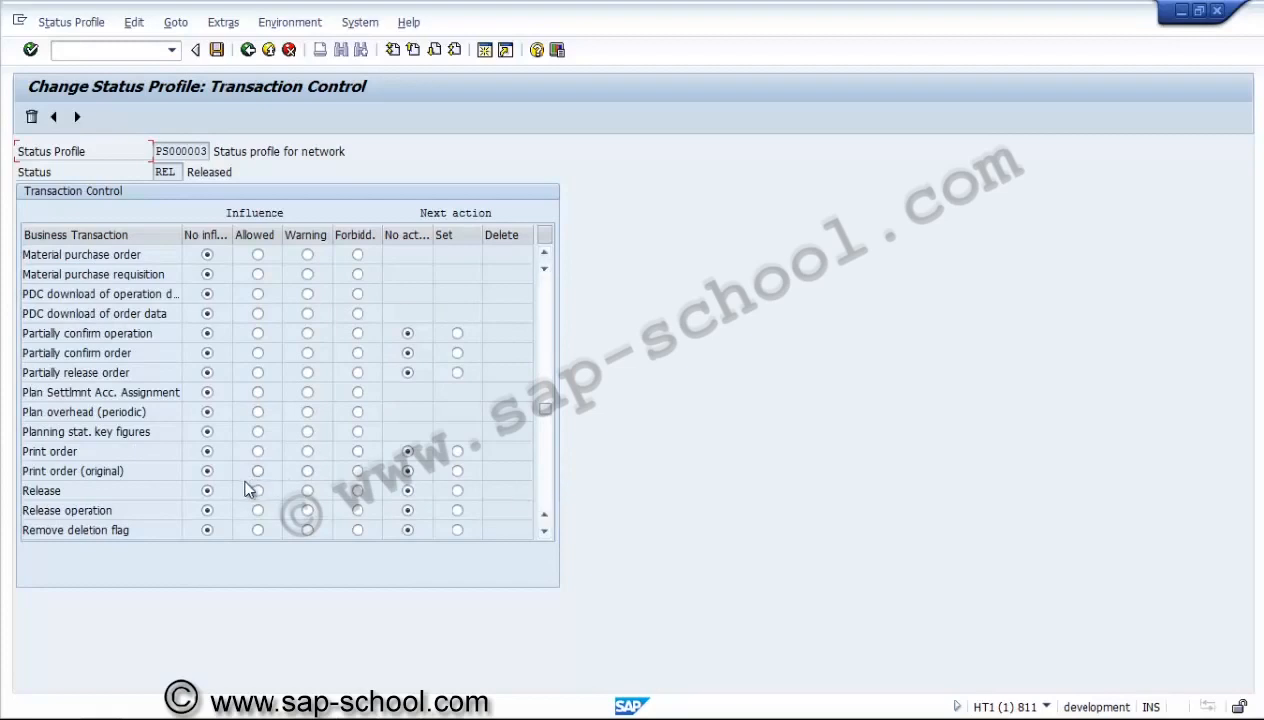
left_click(457, 492)
left_click(31, 49)
Step: Save the status profile in a new customizing request described as "PS - Network User status profile"
left_click(217, 51)
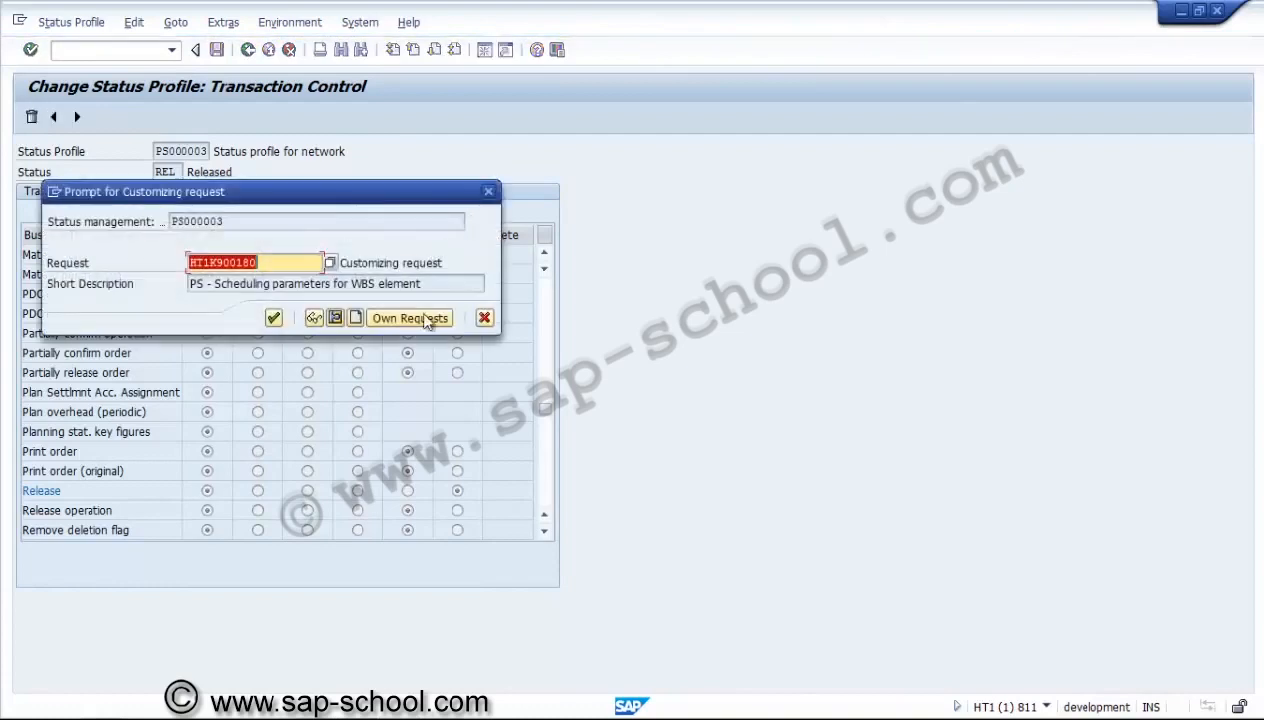
left_click(355, 317)
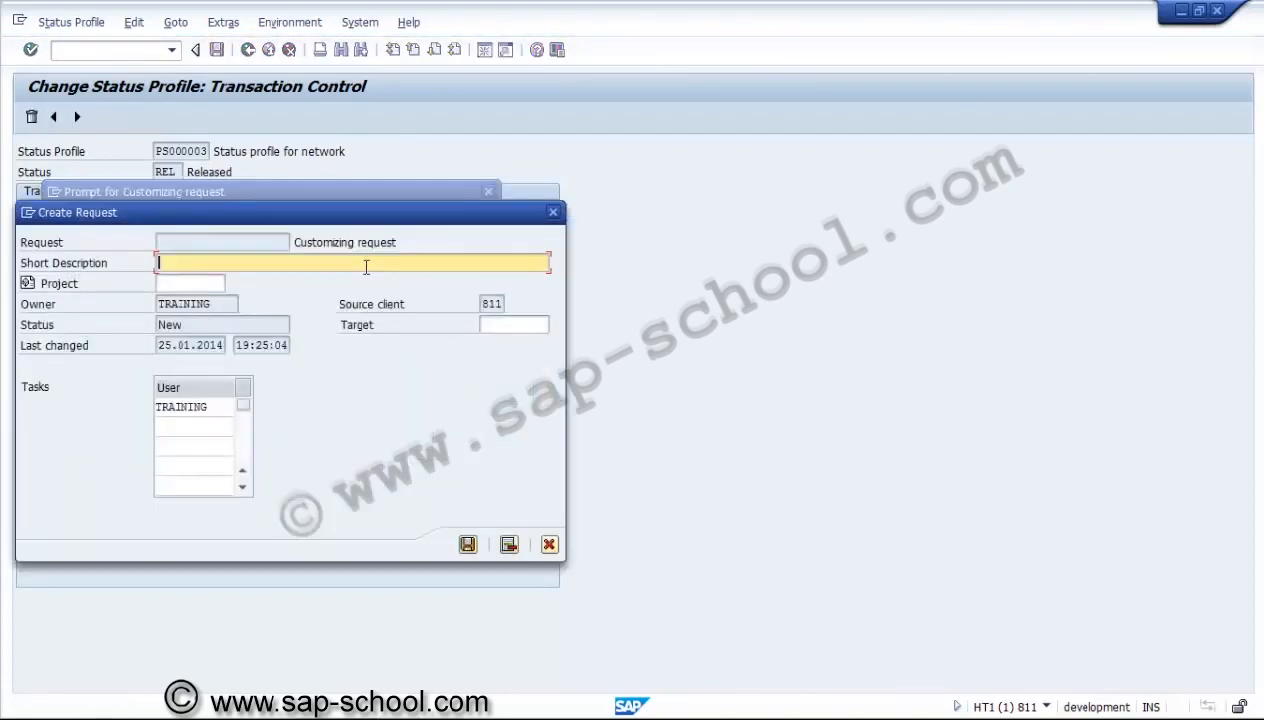
type("PS - Network User stat")
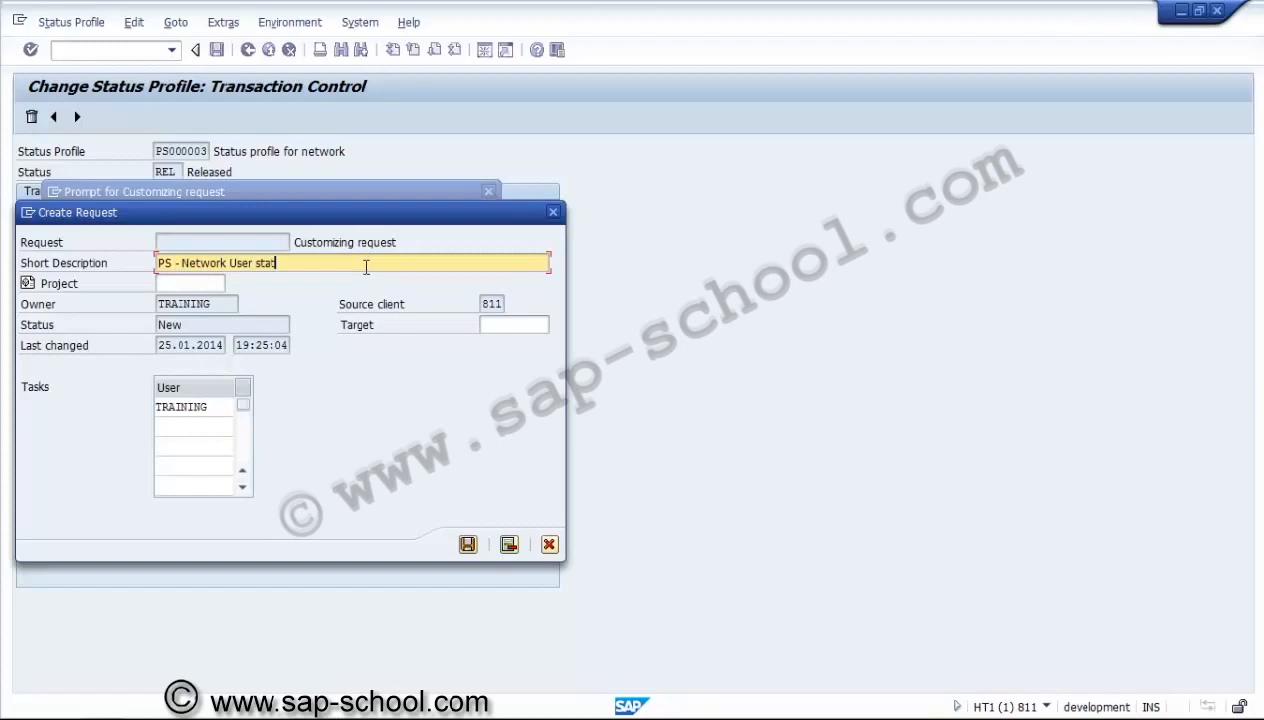
type("us profile")
left_click(467, 545)
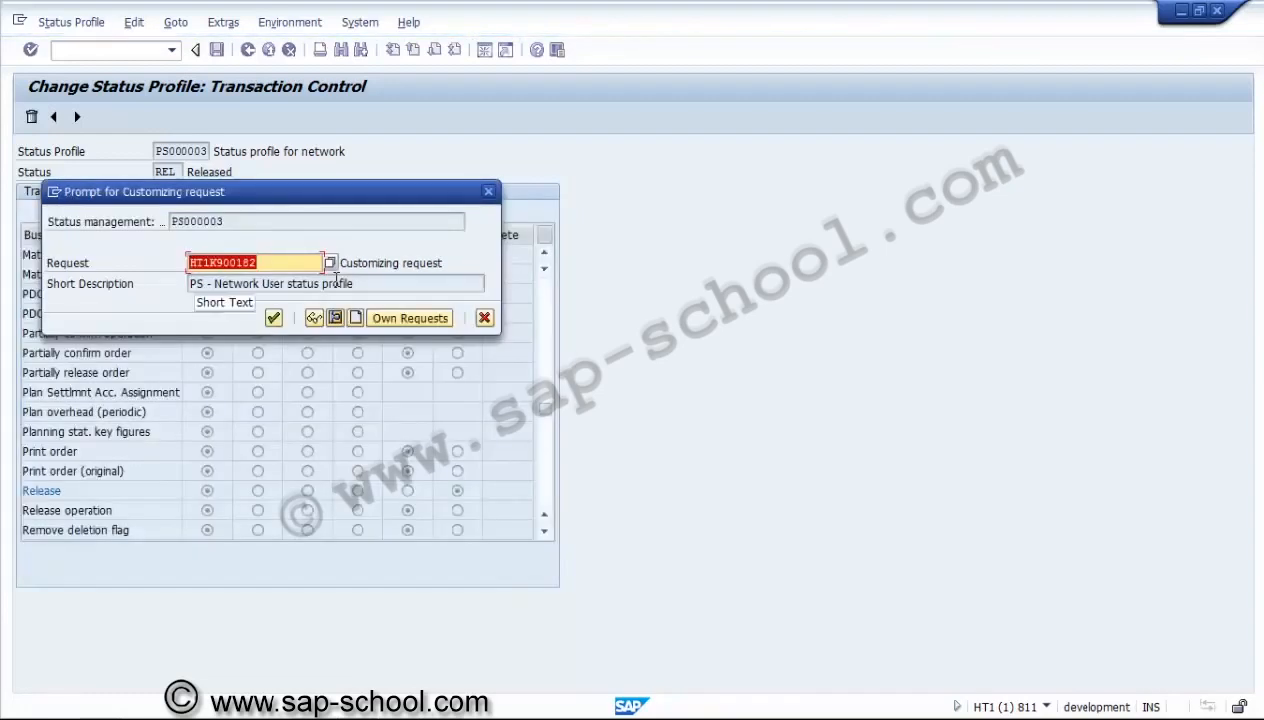
left_click(273, 318)
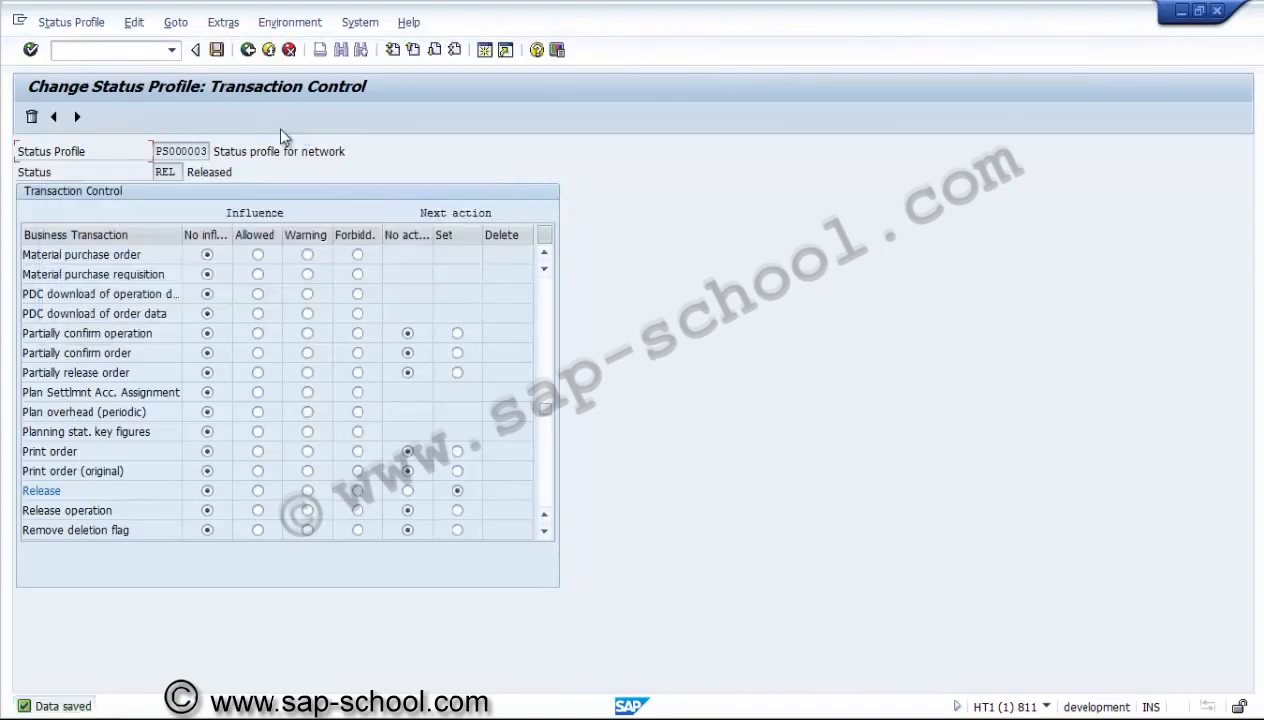
Step: Check the network activity and network header entries in the status profile's allowed object types, and return to the IMG structure
left_click(247, 50)
left_click(176, 23)
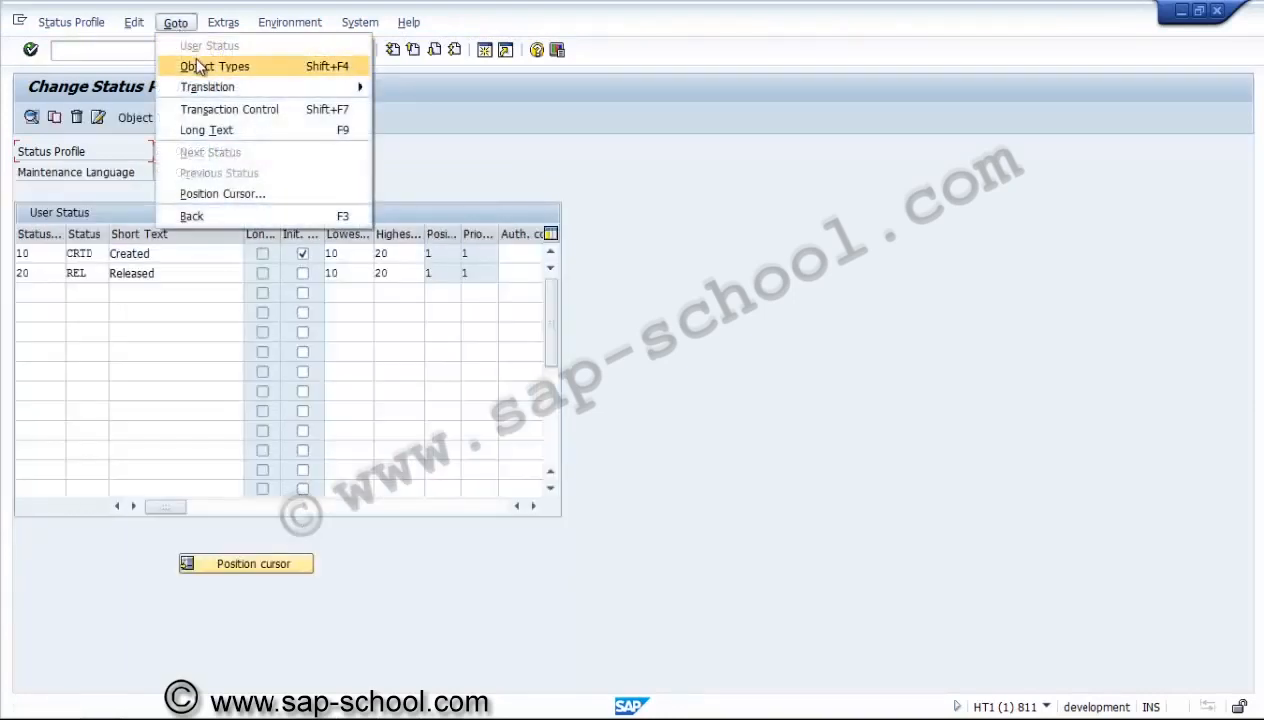
left_click(199, 65)
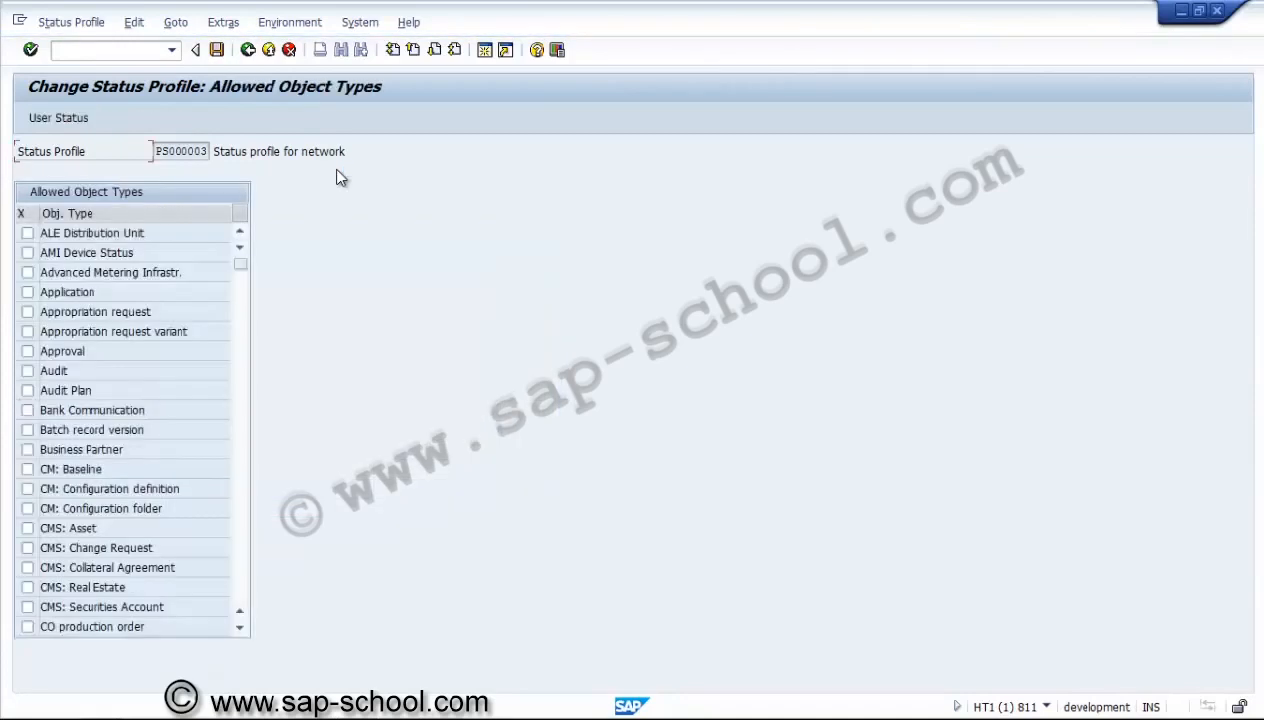
left_click(237, 492)
left_click(239, 495)
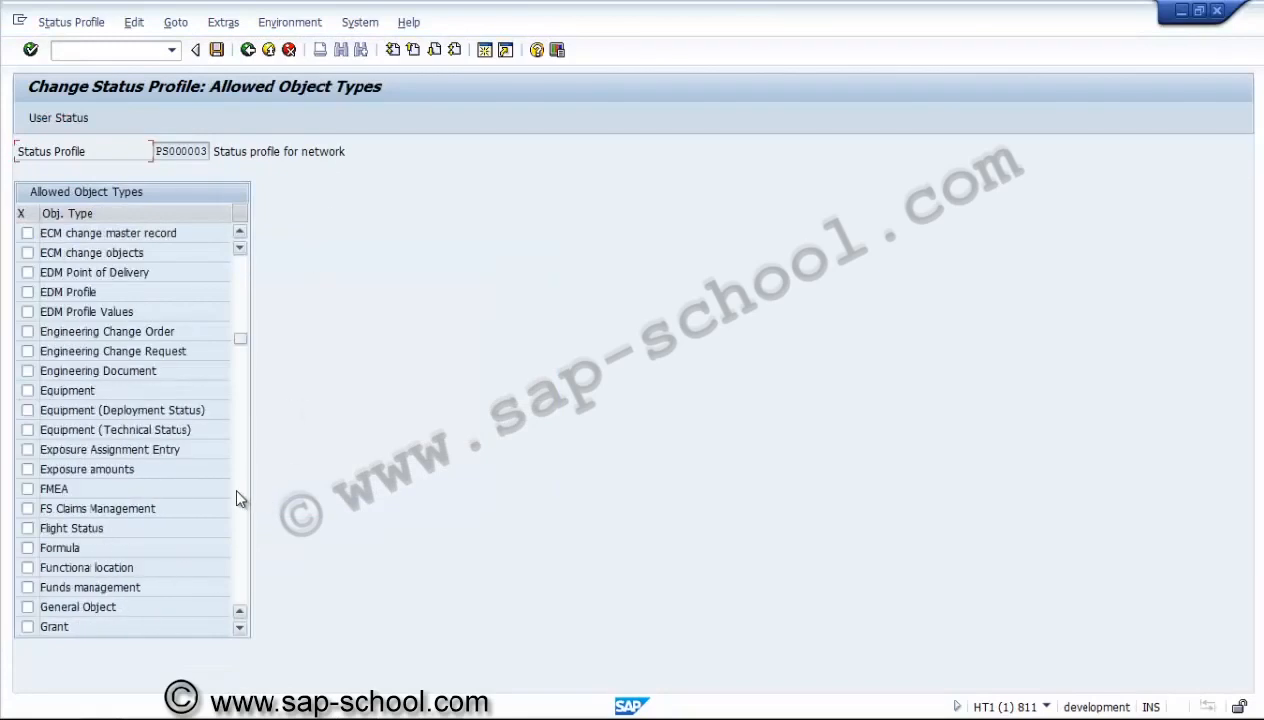
left_click(239, 494)
left_click(238, 490)
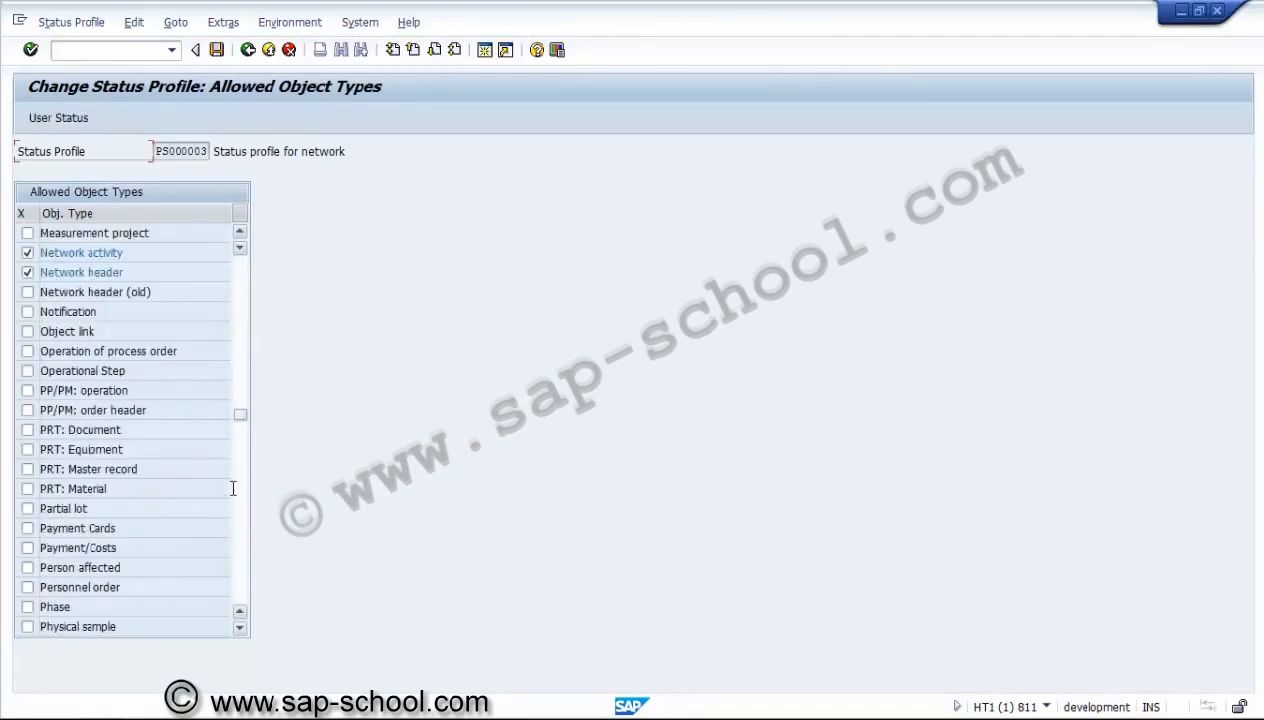
left_click(140, 252)
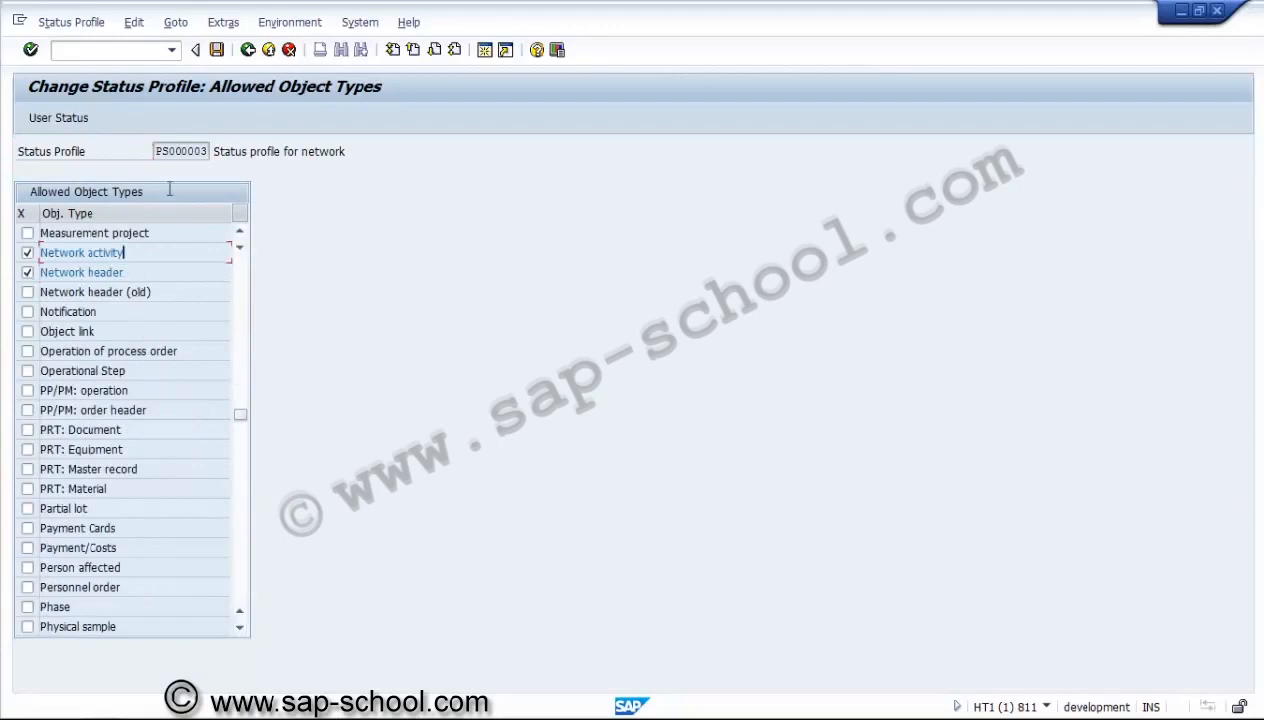
left_click(247, 50)
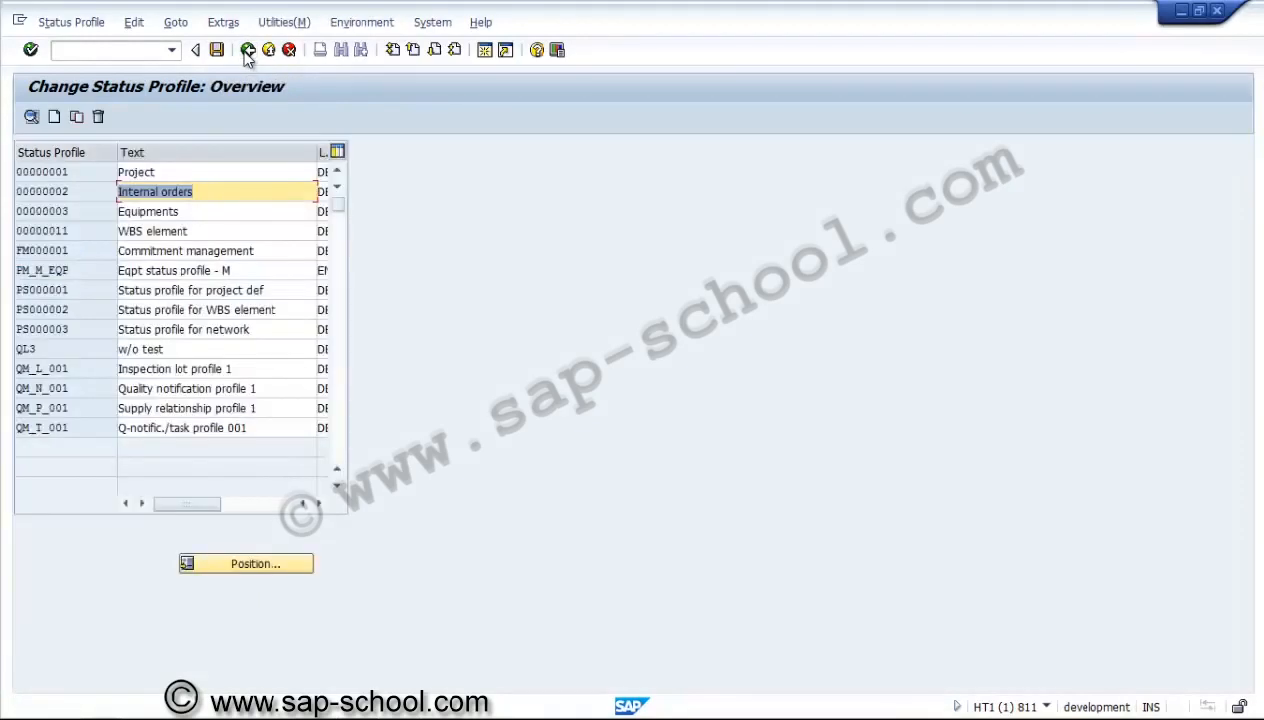
left_click(247, 50)
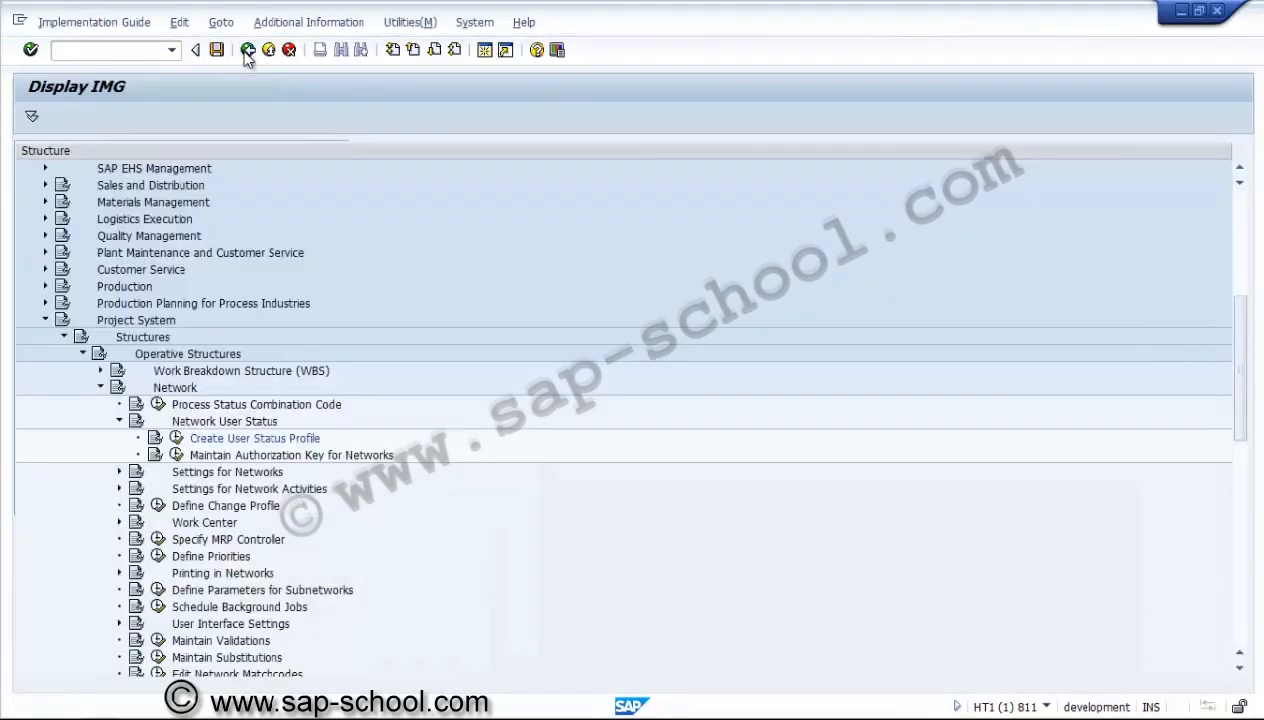
Step: Collapse Network User Status and open Maintain network types under Settings for Networks
left_click(118, 422)
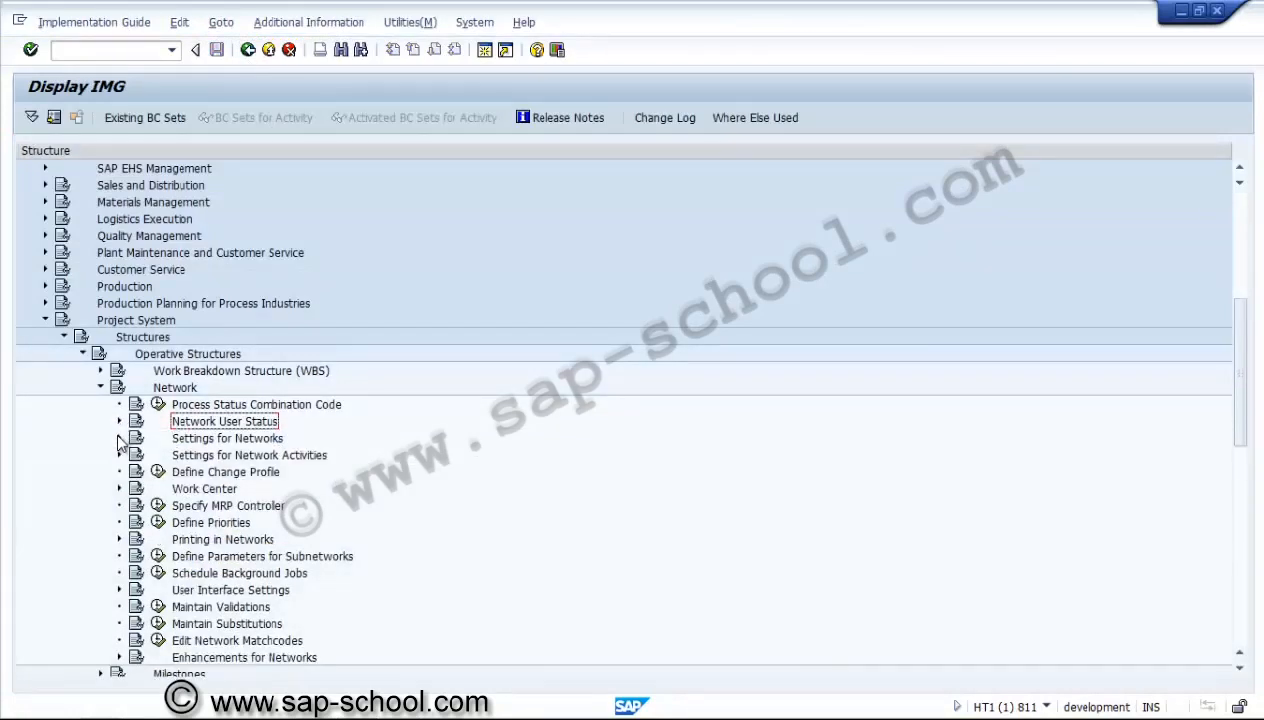
left_click(119, 438)
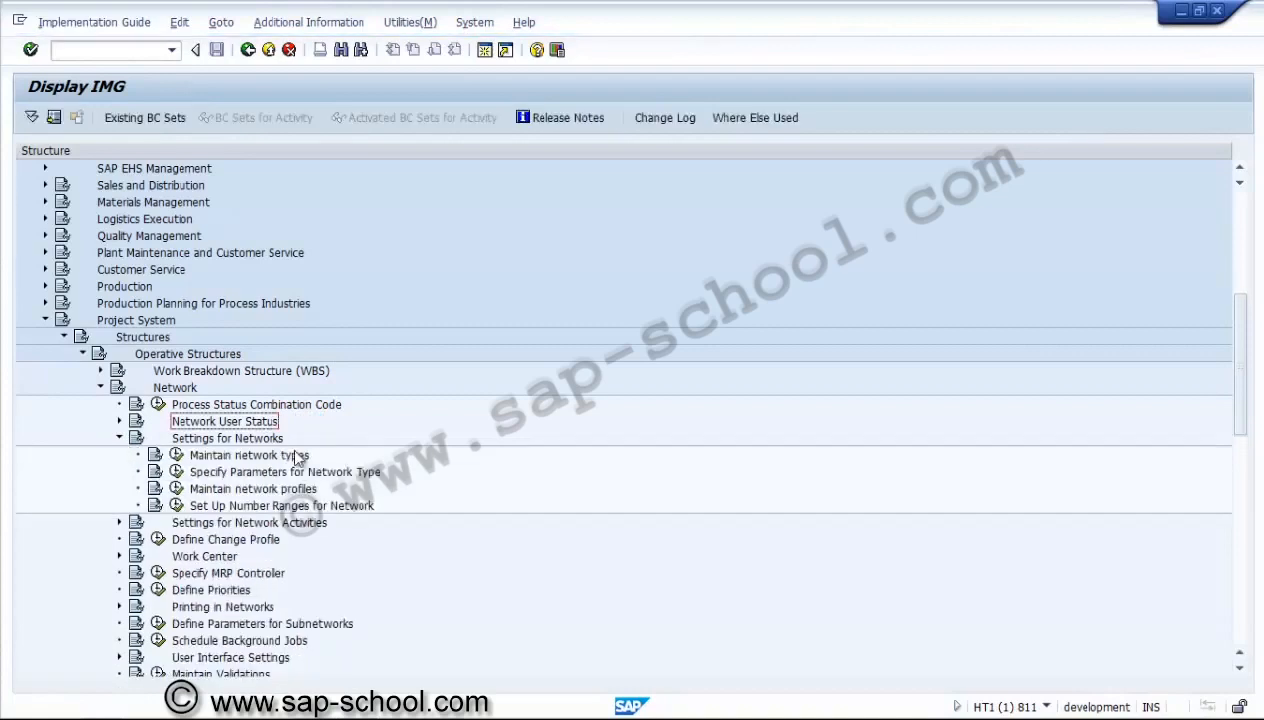
left_click(218, 458)
left_click(177, 455)
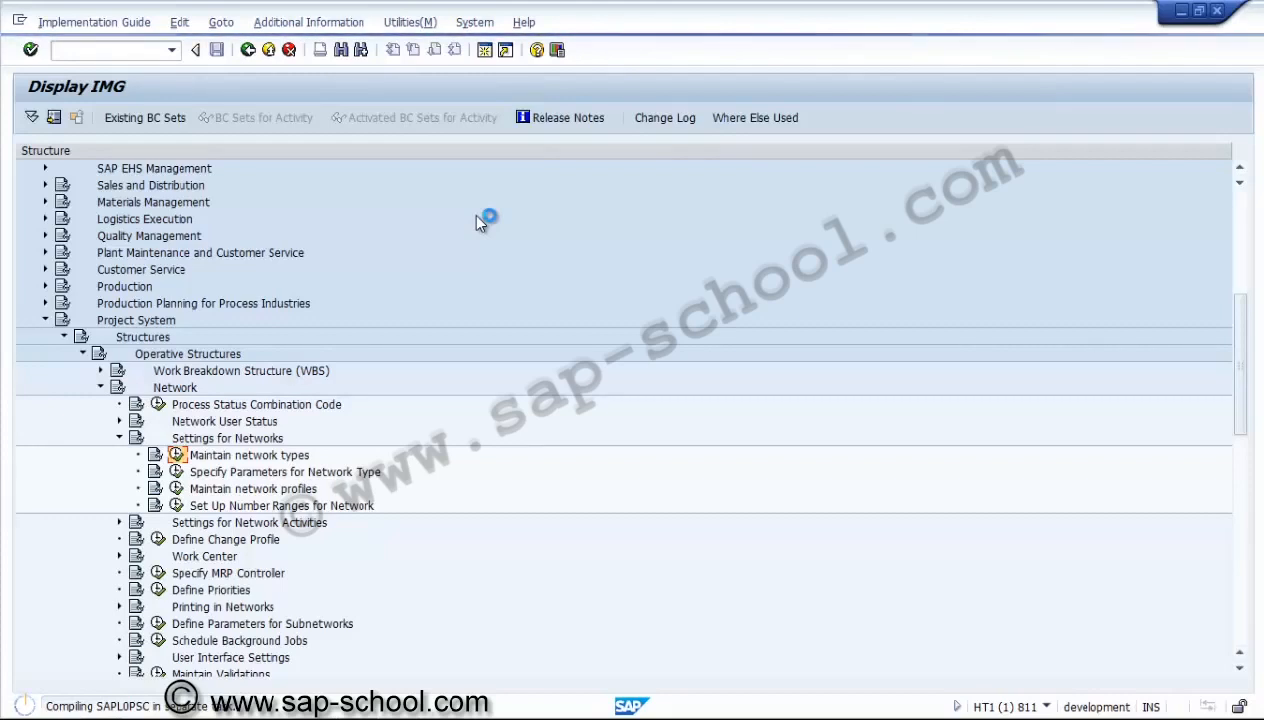
key("F9")
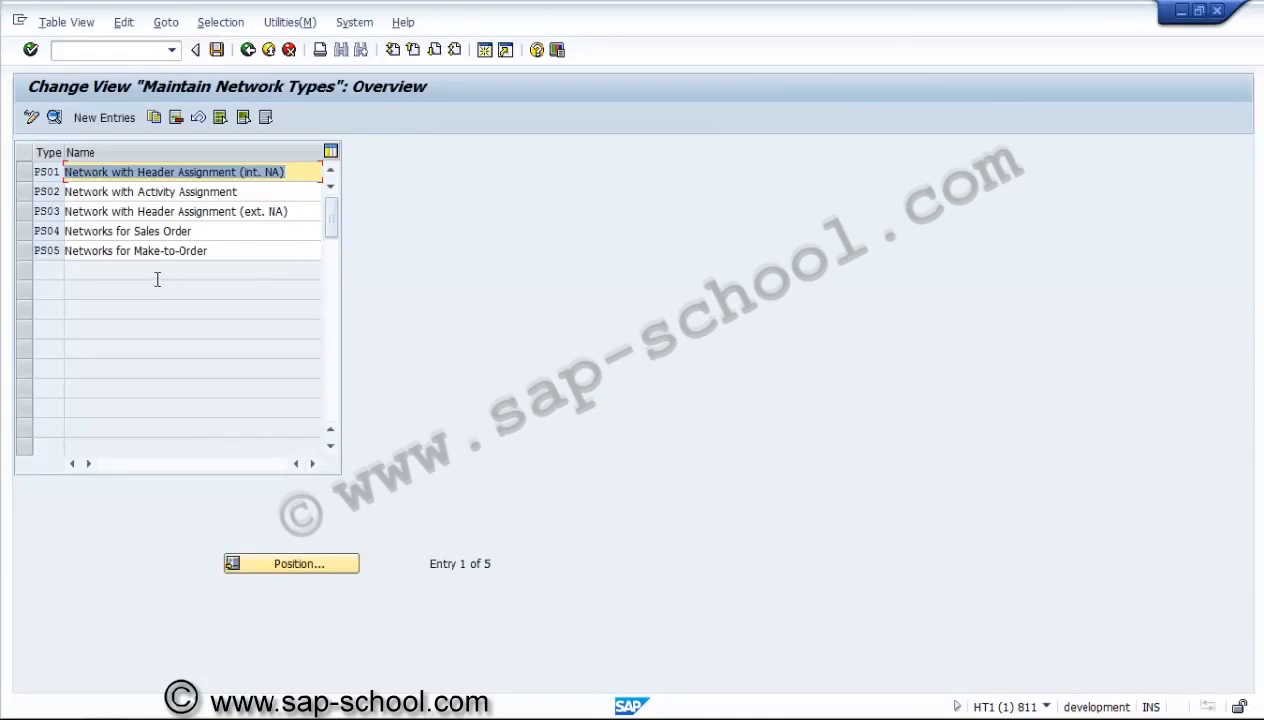
Step: Examine the details of network type PS01, including CO partner update, residence times, available object classes and settlement profile
left_click(82, 174)
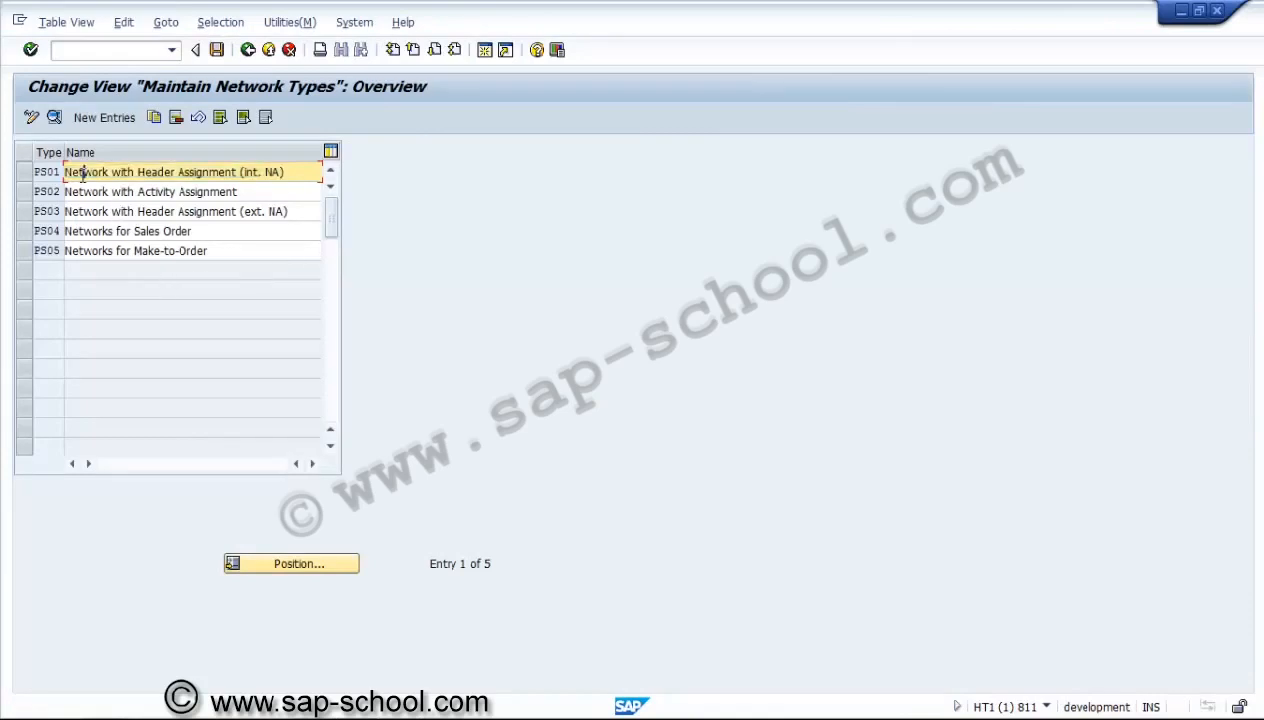
left_click(28, 177)
left_click(54, 117)
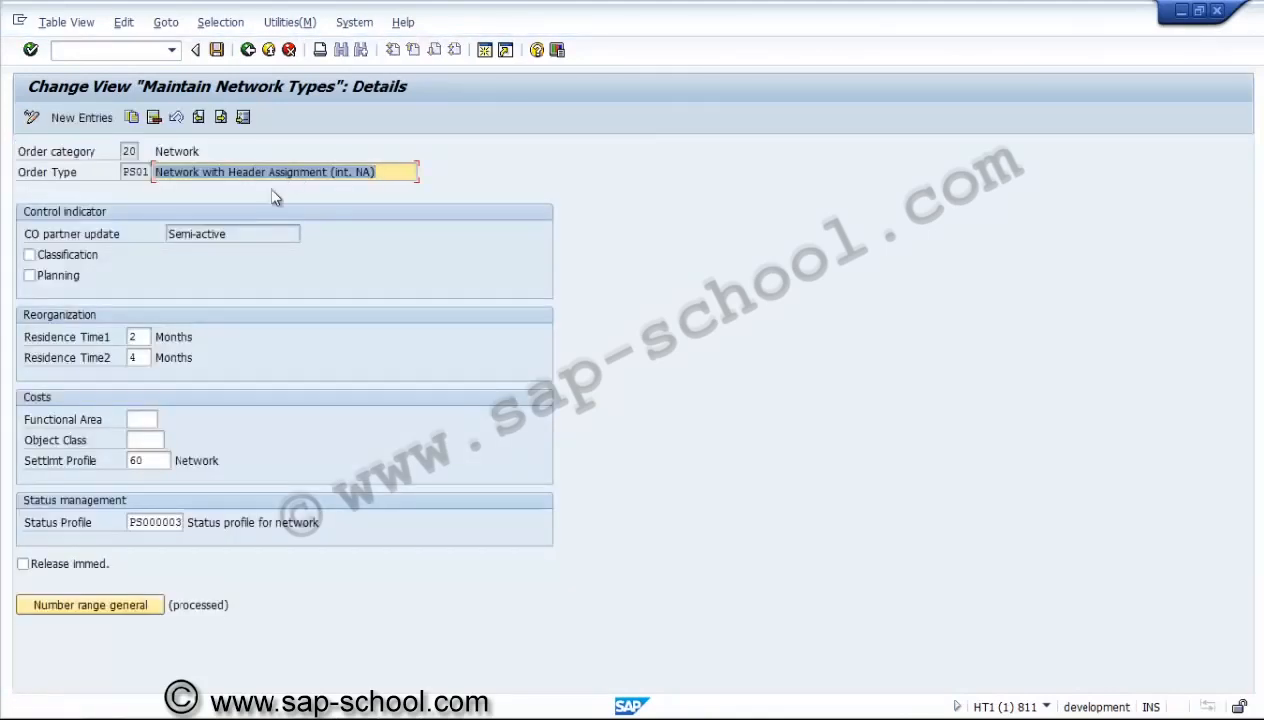
left_click(242, 236)
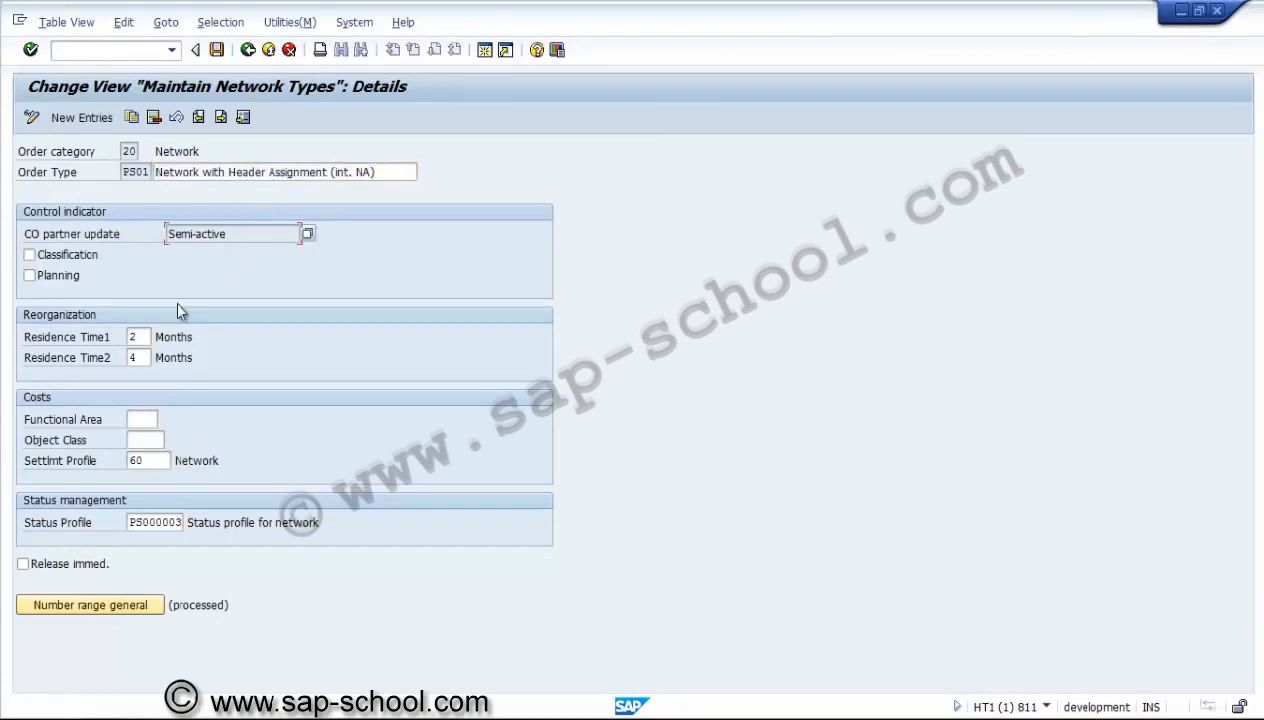
left_click(147, 336)
left_click(141, 358)
left_click(150, 441)
key("F4")
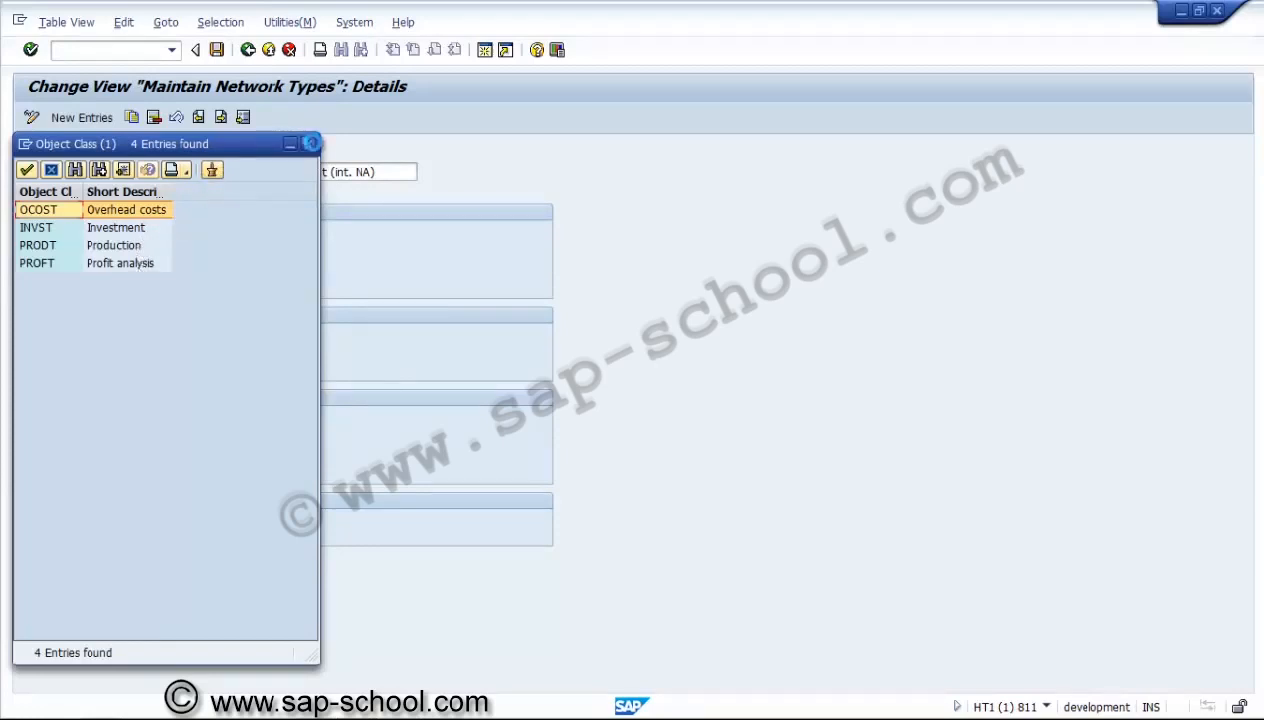
left_click(311, 143)
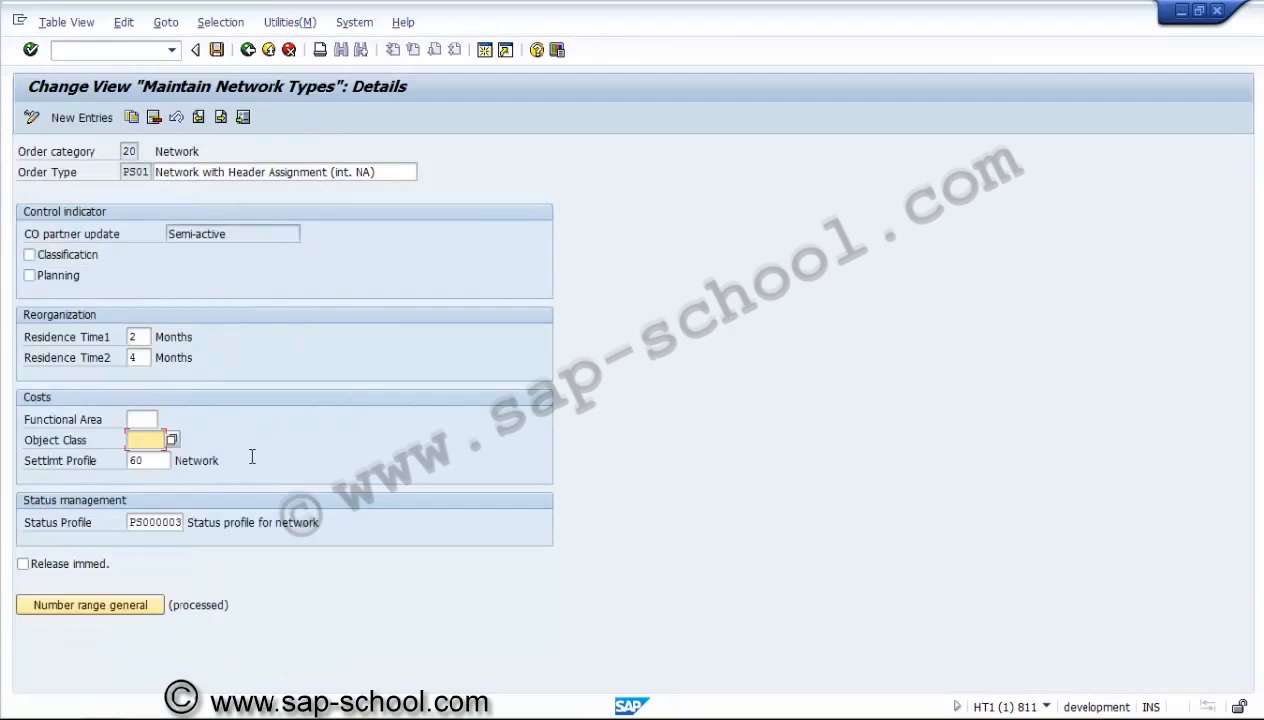
left_click(160, 463)
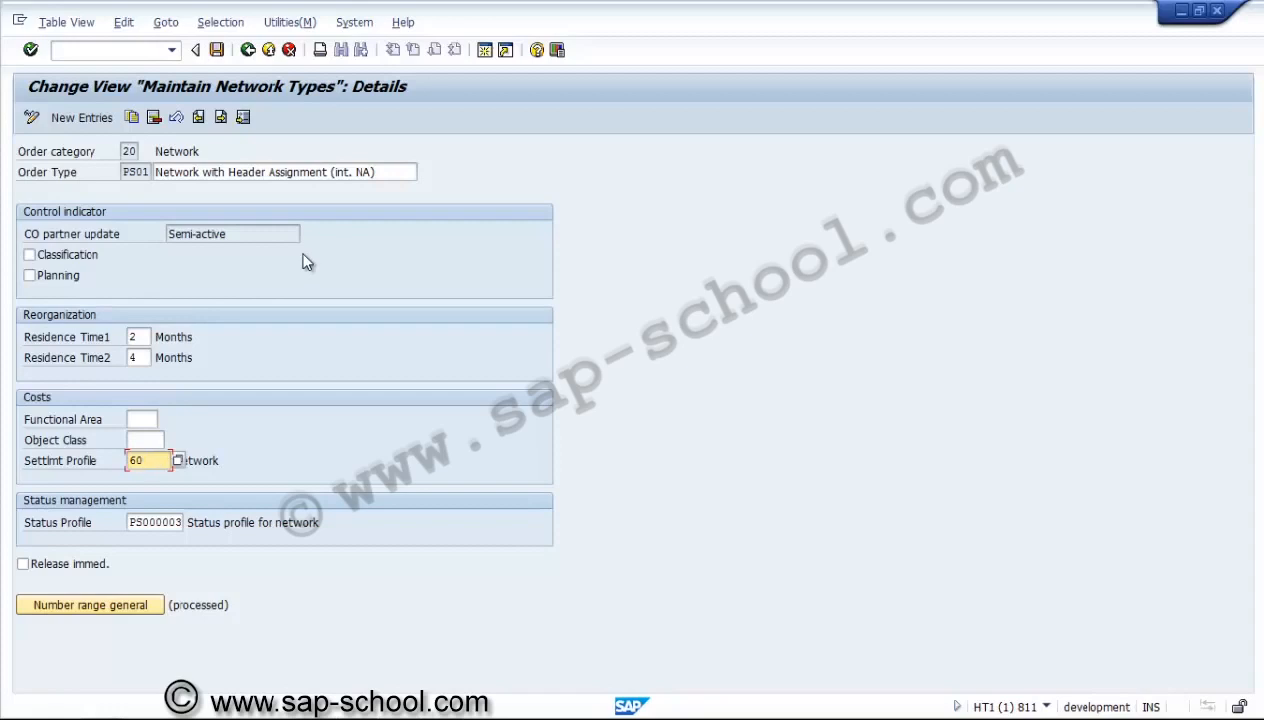
left_click(250, 54)
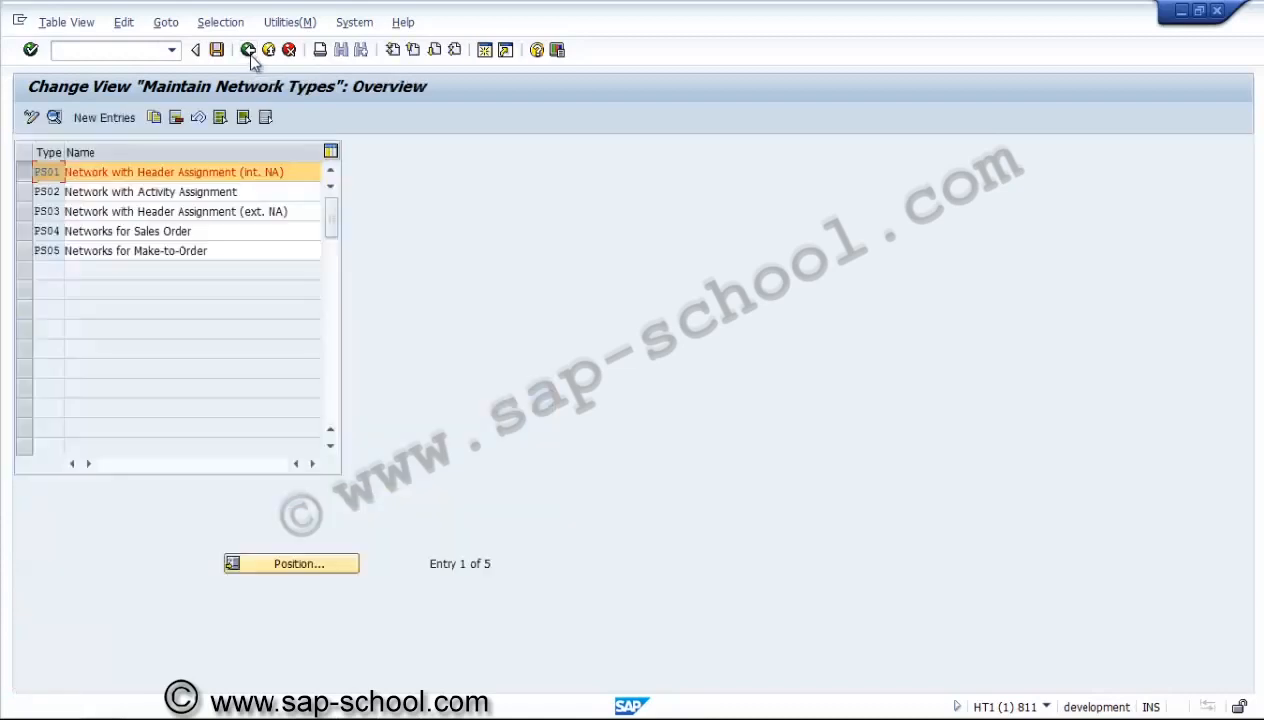
Step: Review the details of network type PS02, Network with Activity Assignment, and return to the IMG structure
left_click(26, 194)
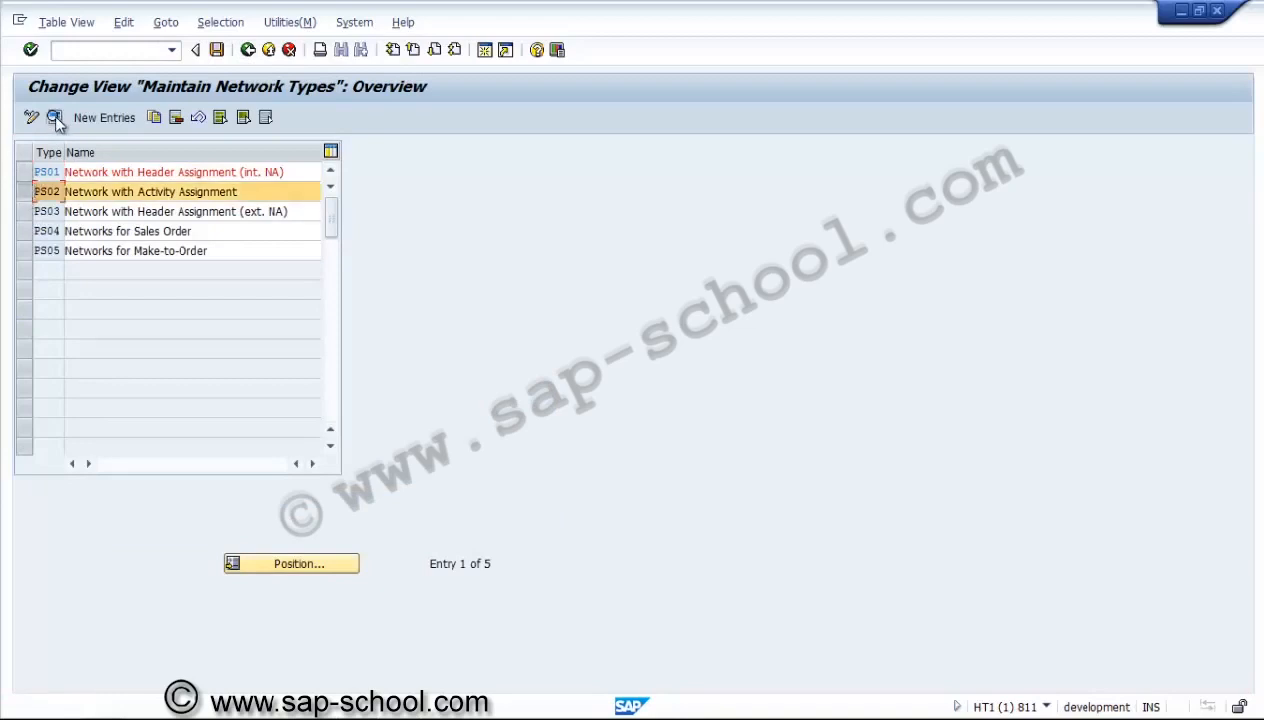
left_click(54, 117)
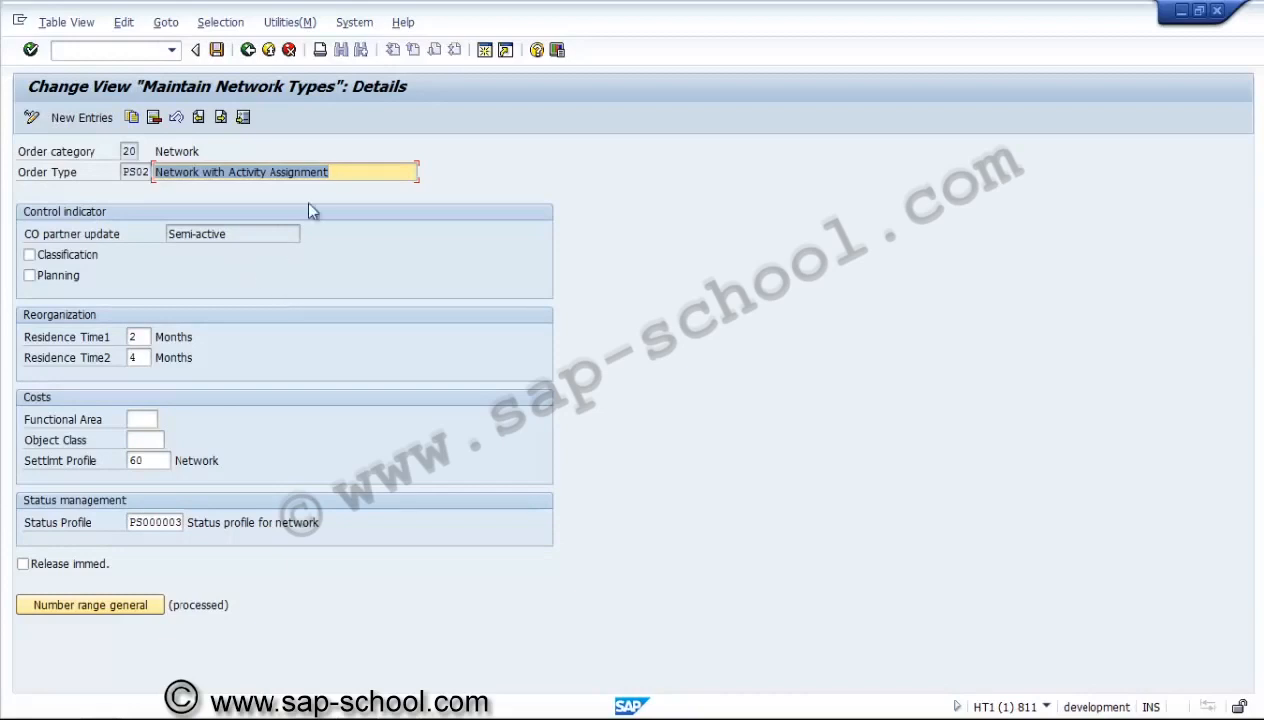
left_click(248, 50)
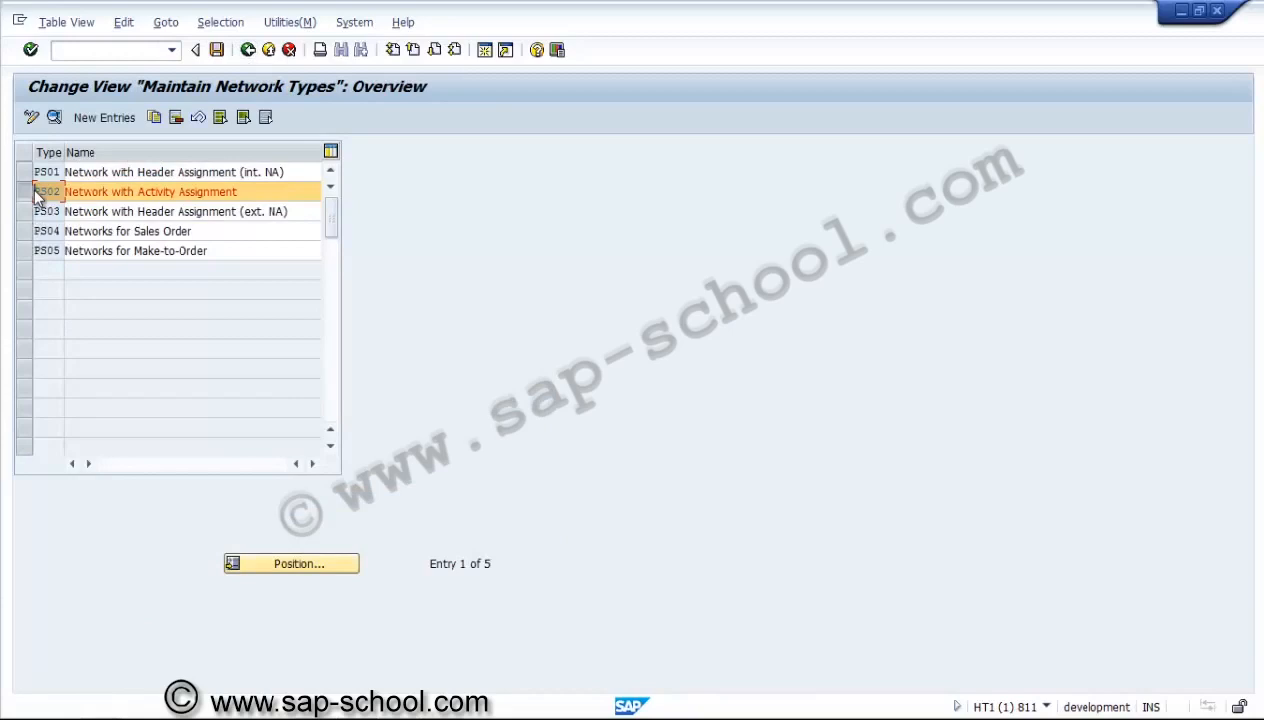
left_click(29, 194)
left_click(248, 50)
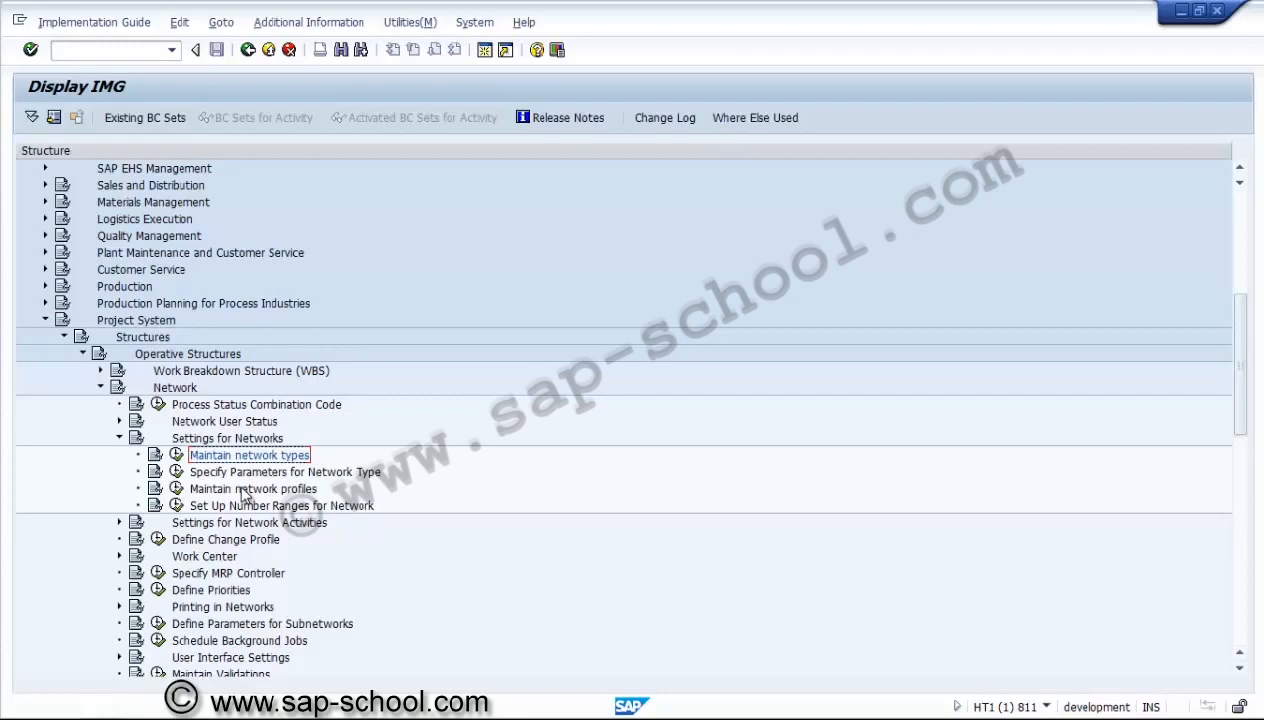
Step: Open Specify Parameters for Network Type under Settings for Networks and check the existing entries for plant 3000
left_click(177, 472)
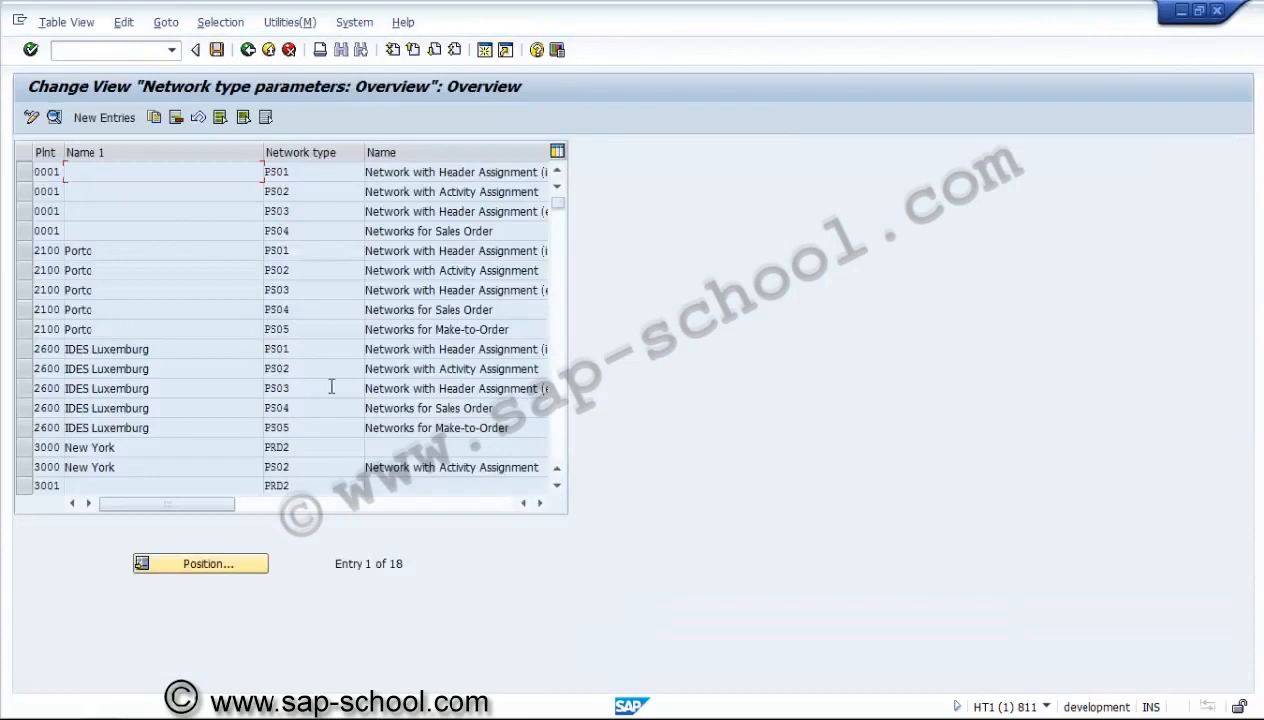
left_click(557, 486)
left_click(557, 486)
left_click(557, 486)
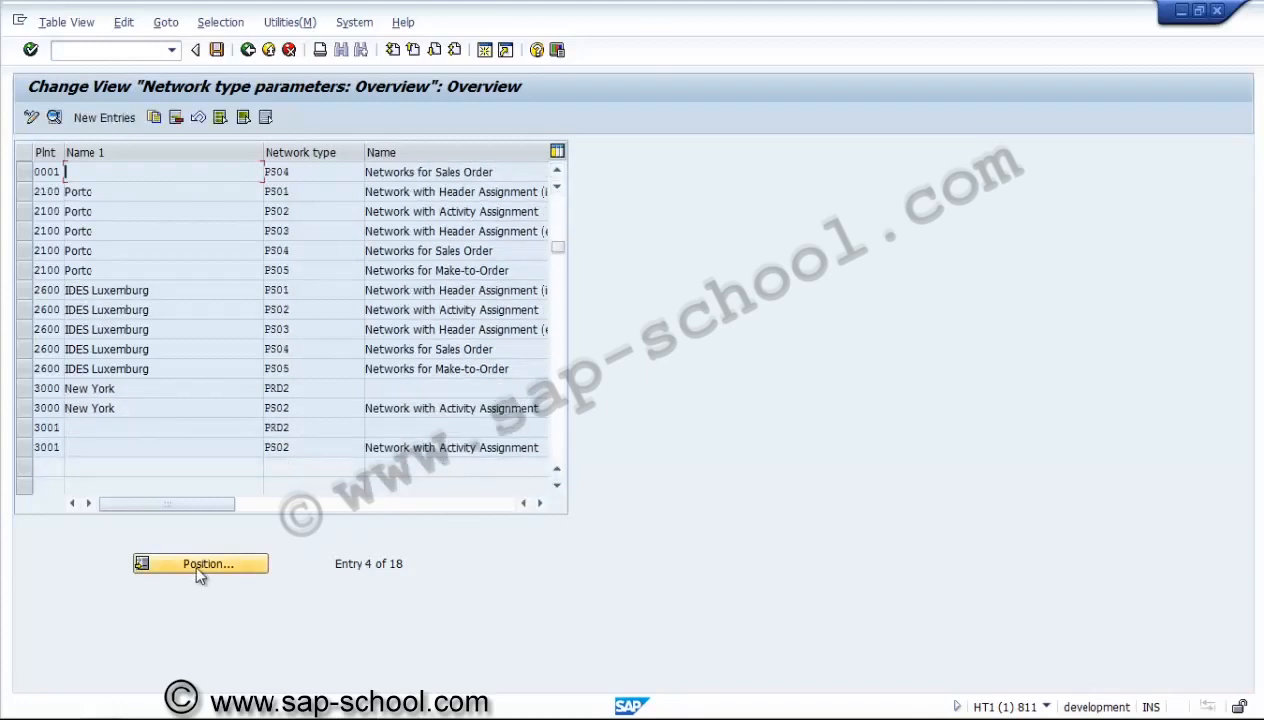
Step: Create a new network type parameters entry for plant 3000 and network type PS01 with settlement strategy 02, to WBS element
left_click(93, 118)
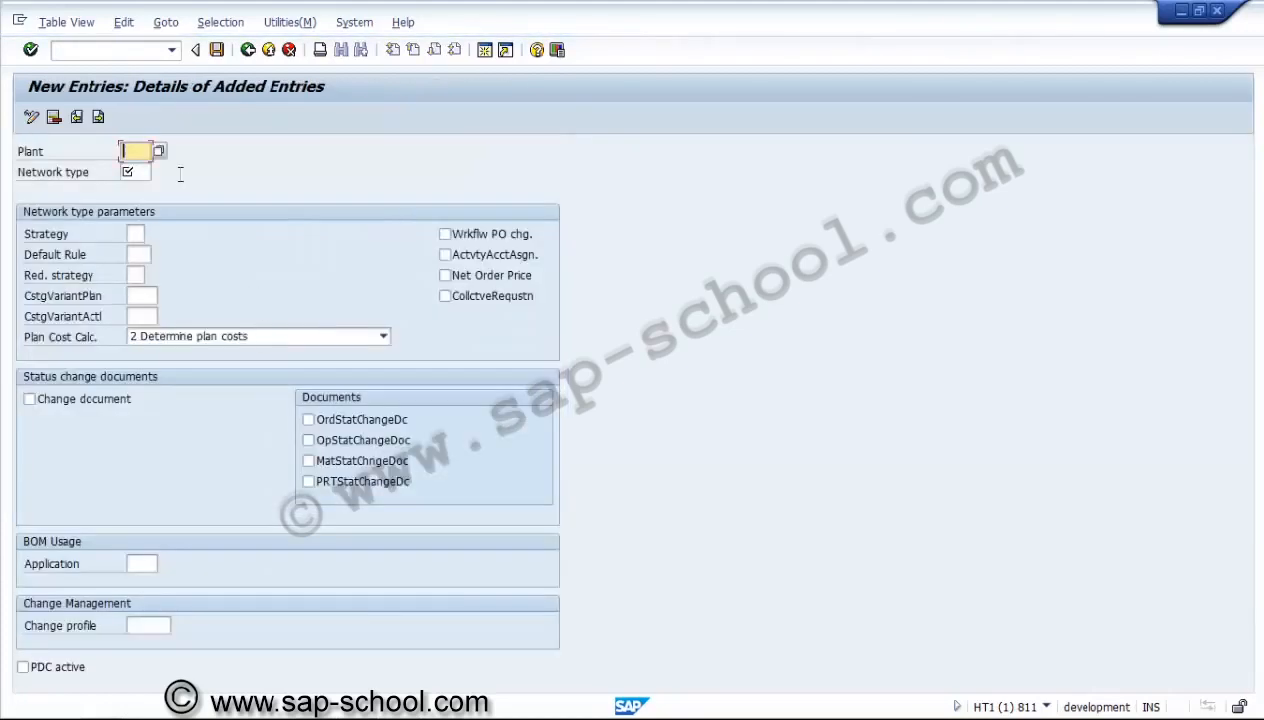
type("3000")
key("Tab")
type("P")
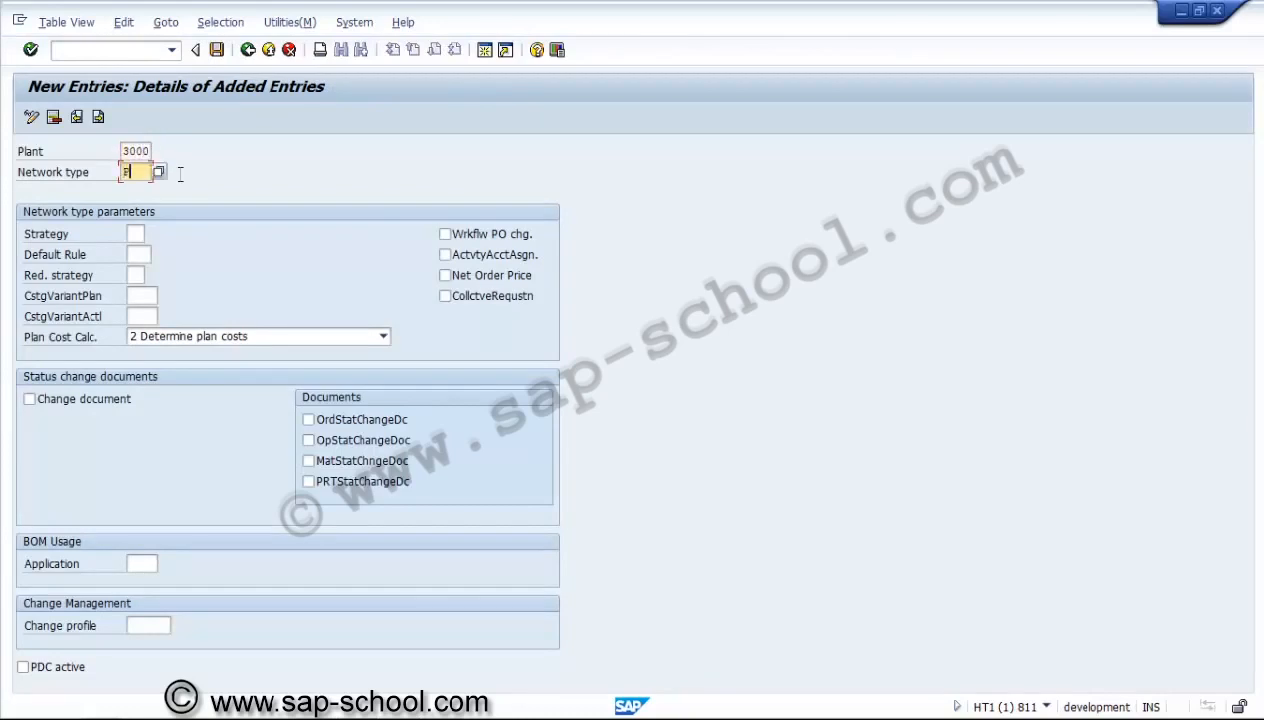
type("S01")
key("Tab")
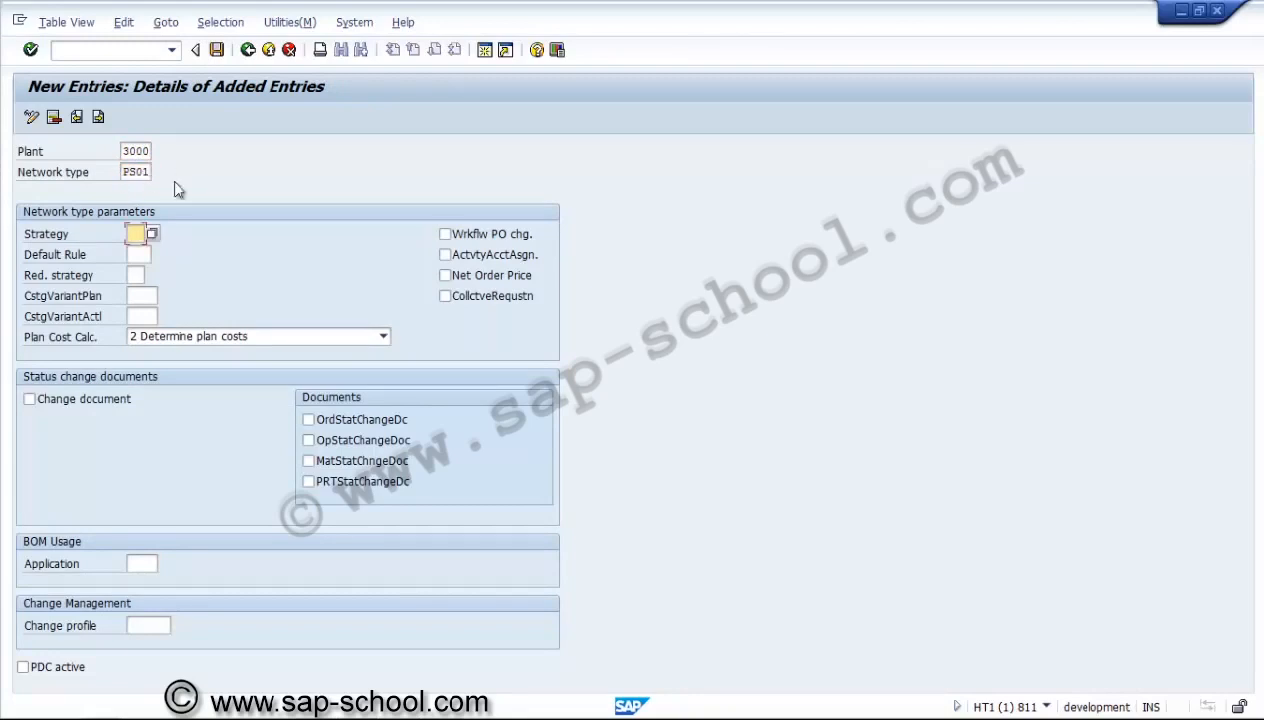
left_click(153, 234)
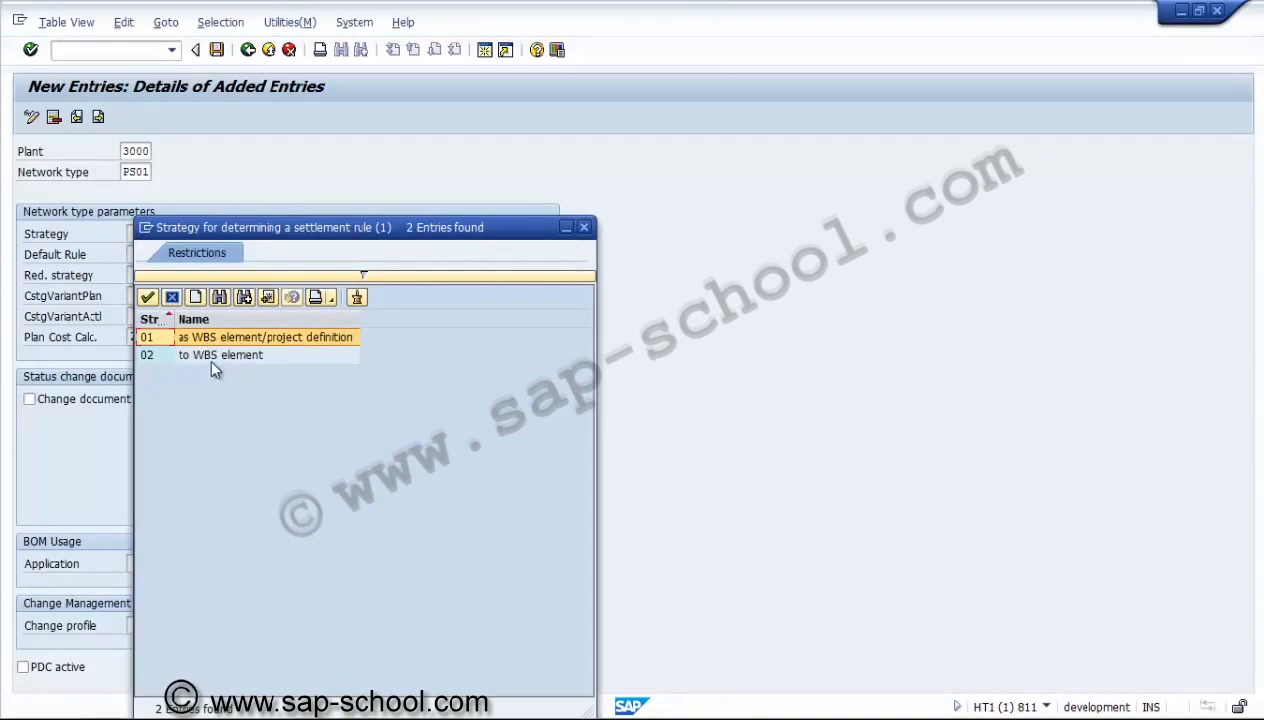
double_click(263, 360)
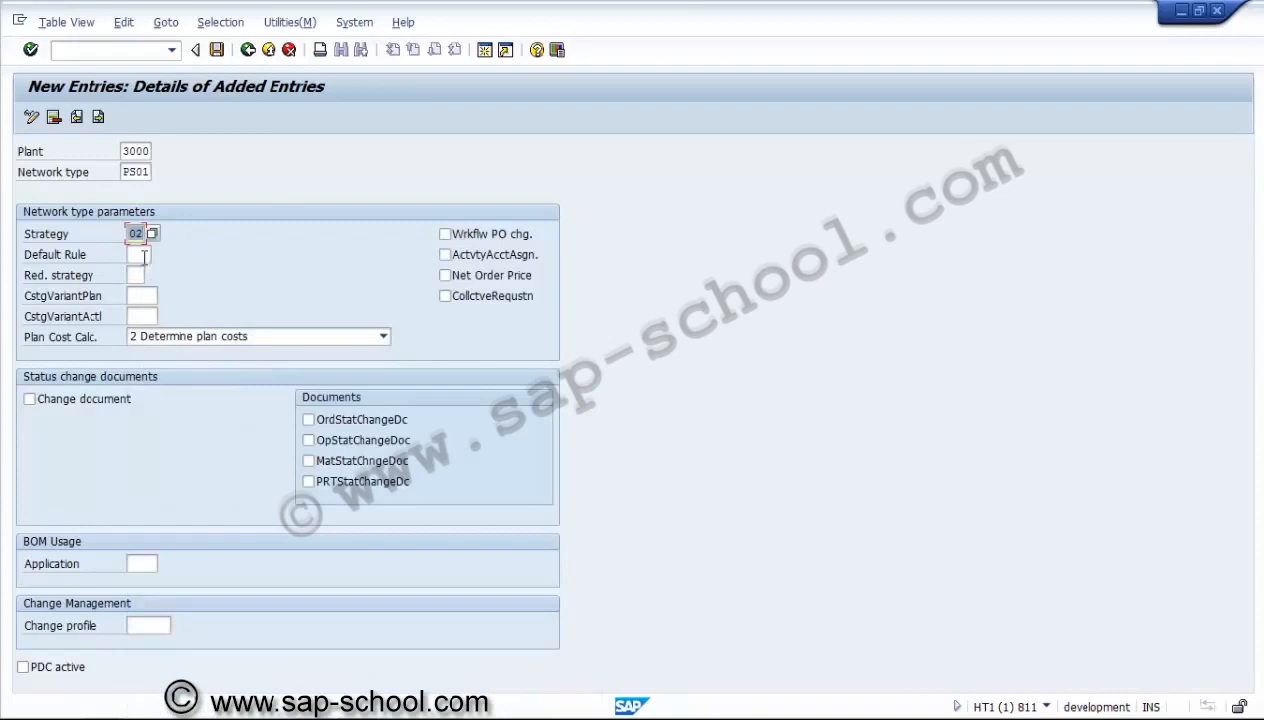
Step: Set the default rule to PR1, GenSetRule WBS: Requesting CTR, from the list of available rules
left_click(142, 254)
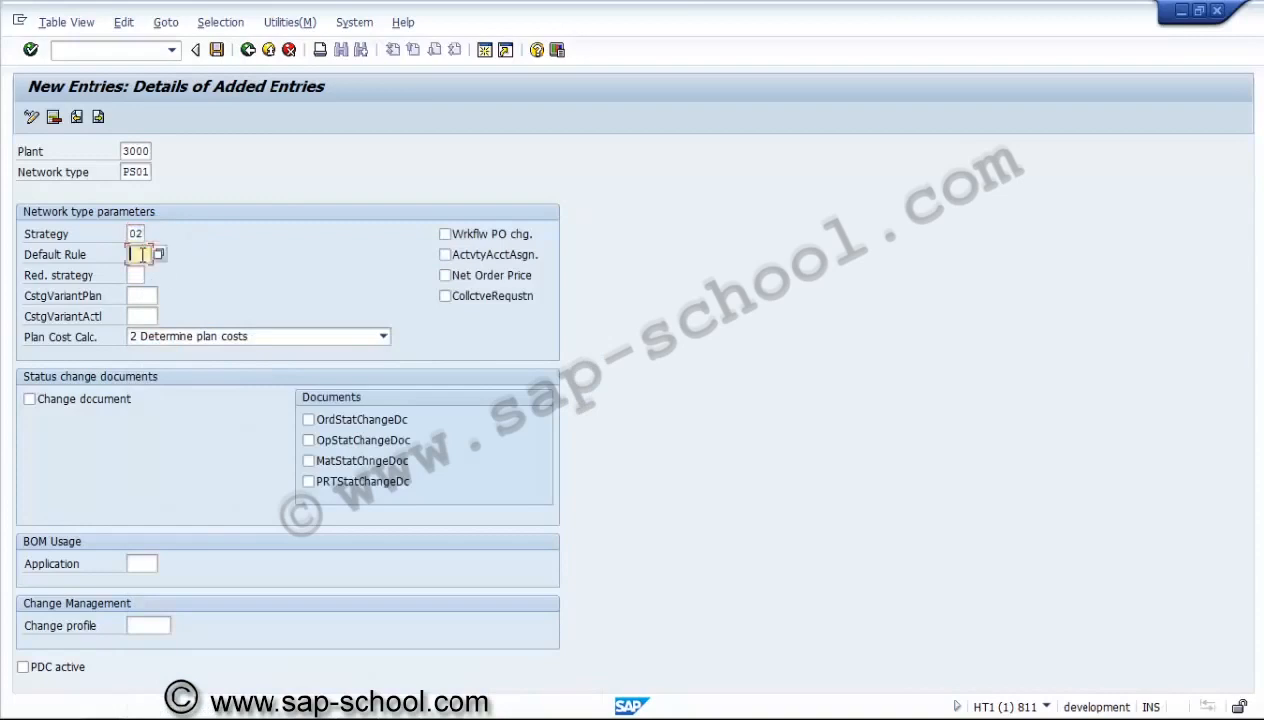
left_click(153, 254)
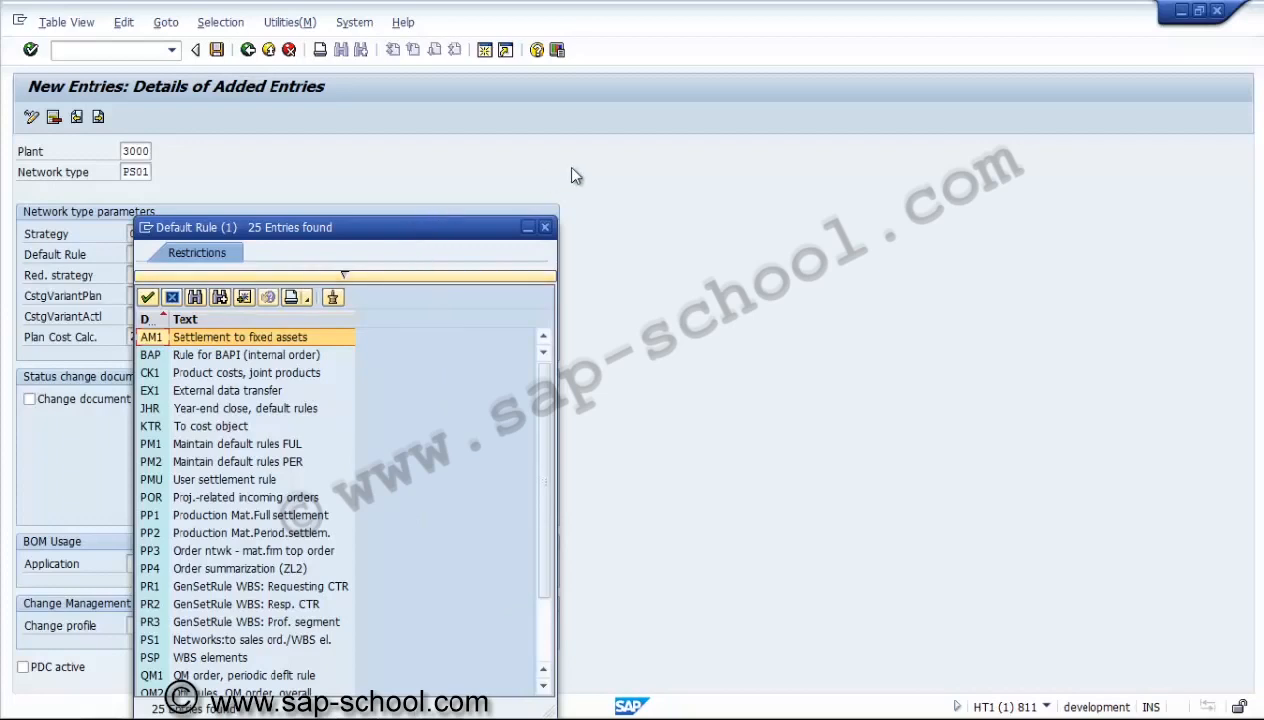
left_click_drag(409, 228, 572, 168)
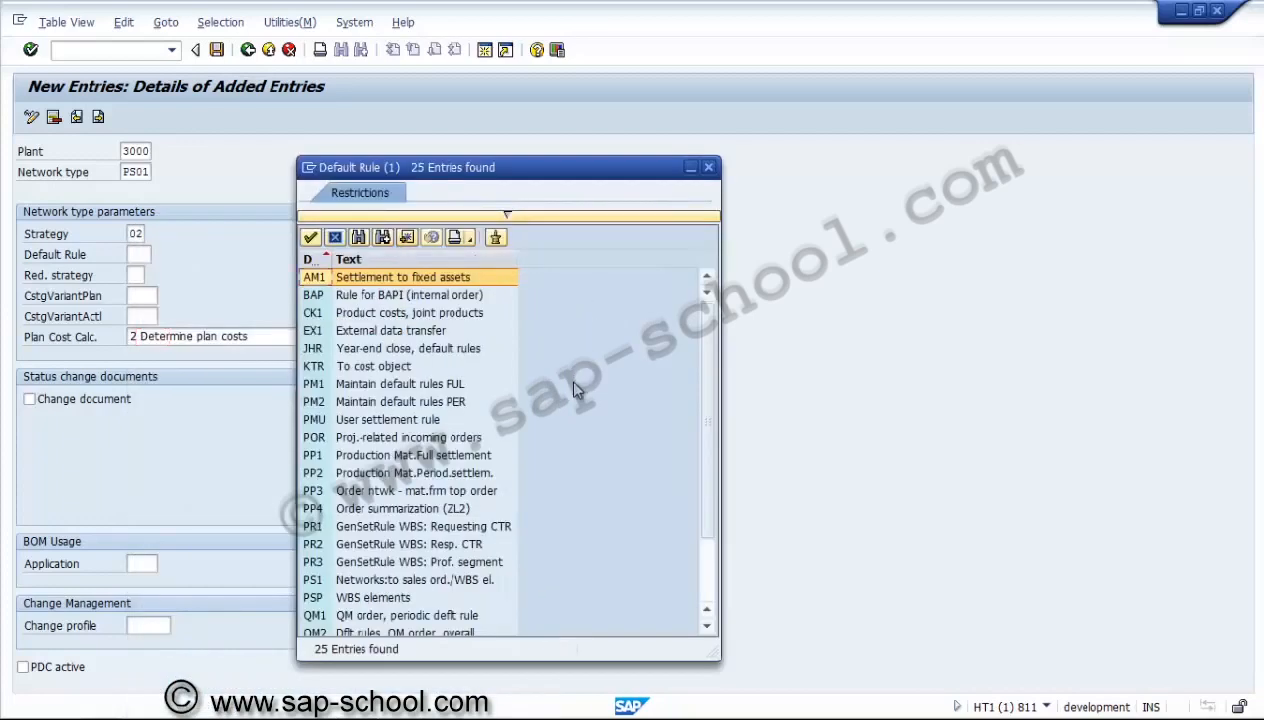
left_click(706, 600)
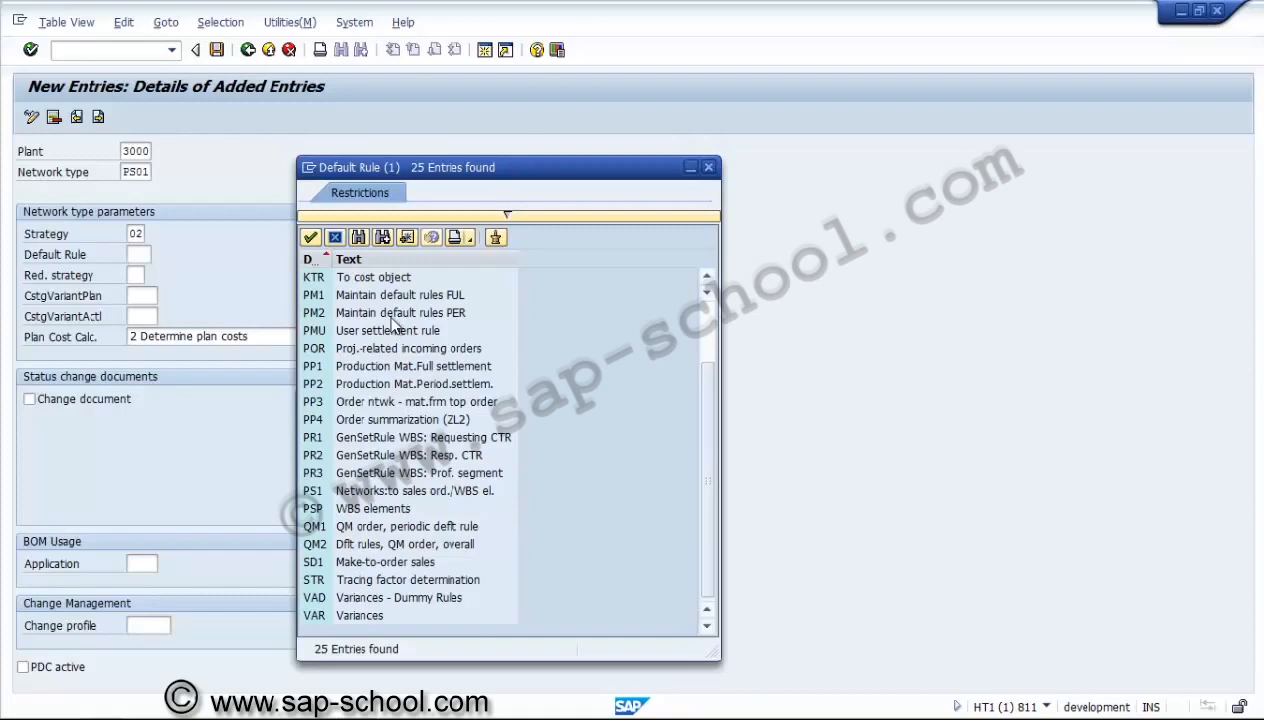
left_click(355, 444)
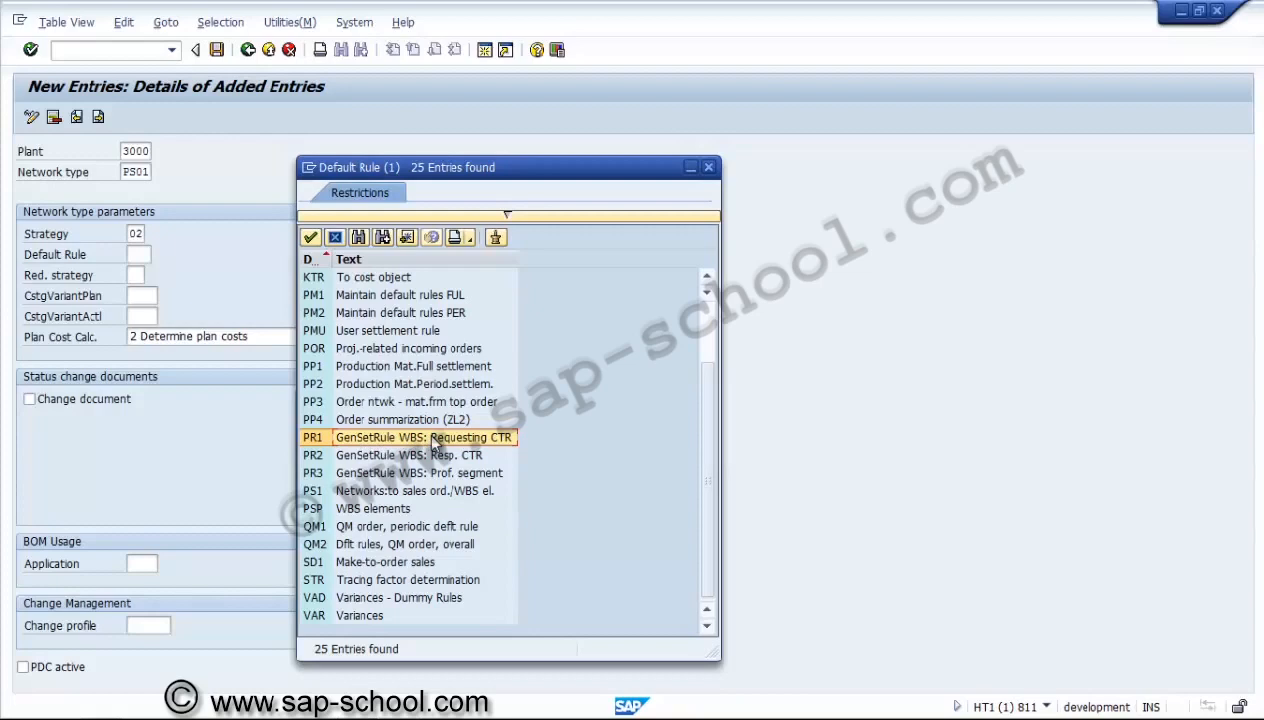
double_click(431, 441)
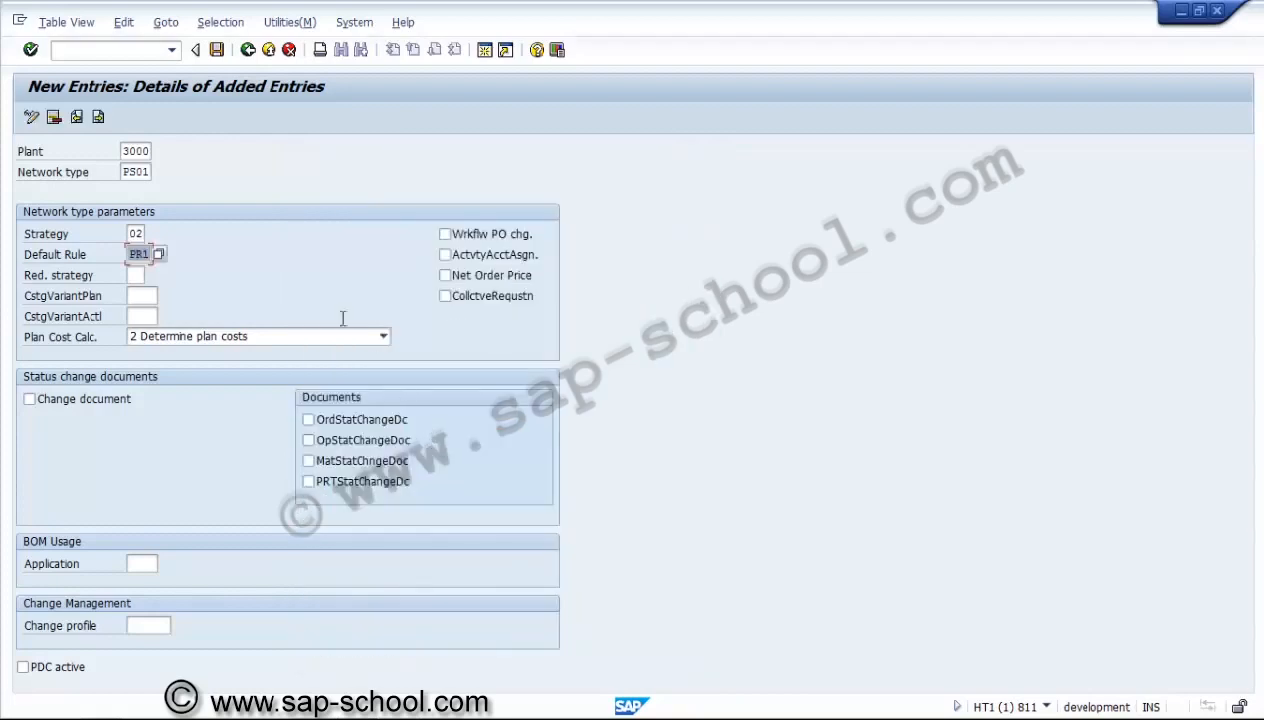
Step: Change the default rule to PS1, Networks:to sales ord./WBS el
left_click(158, 254)
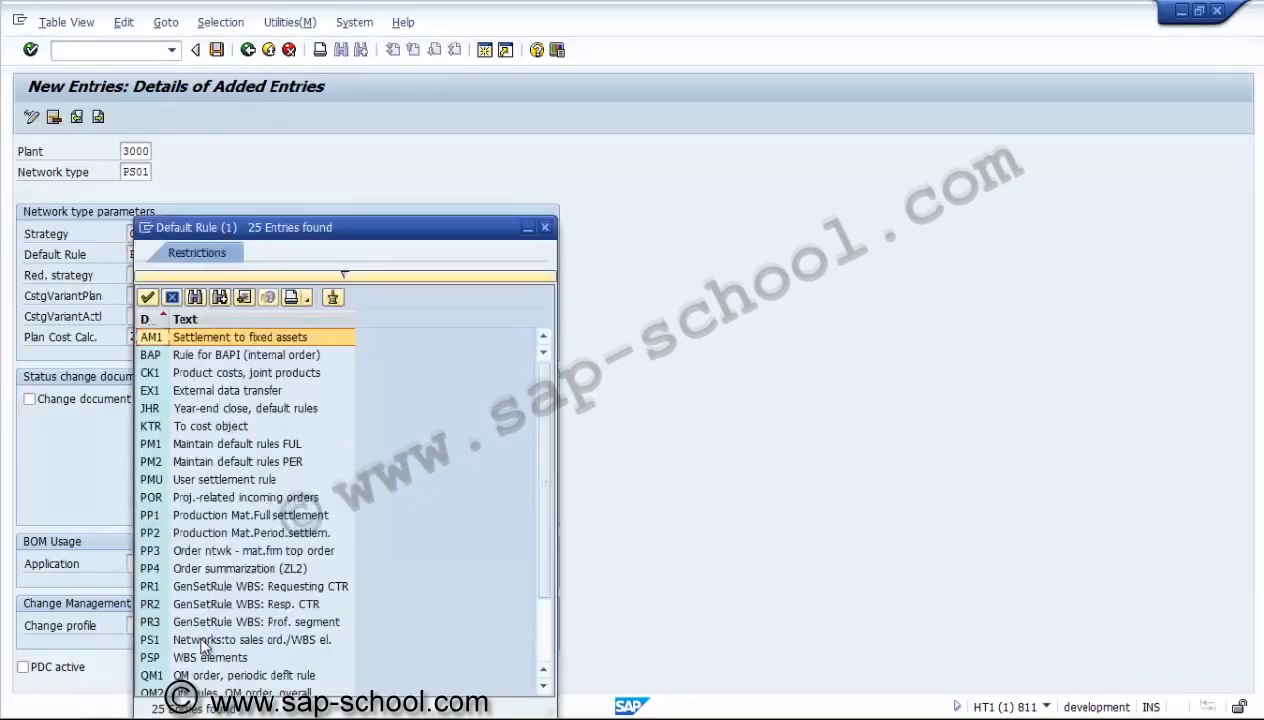
left_click(201, 641)
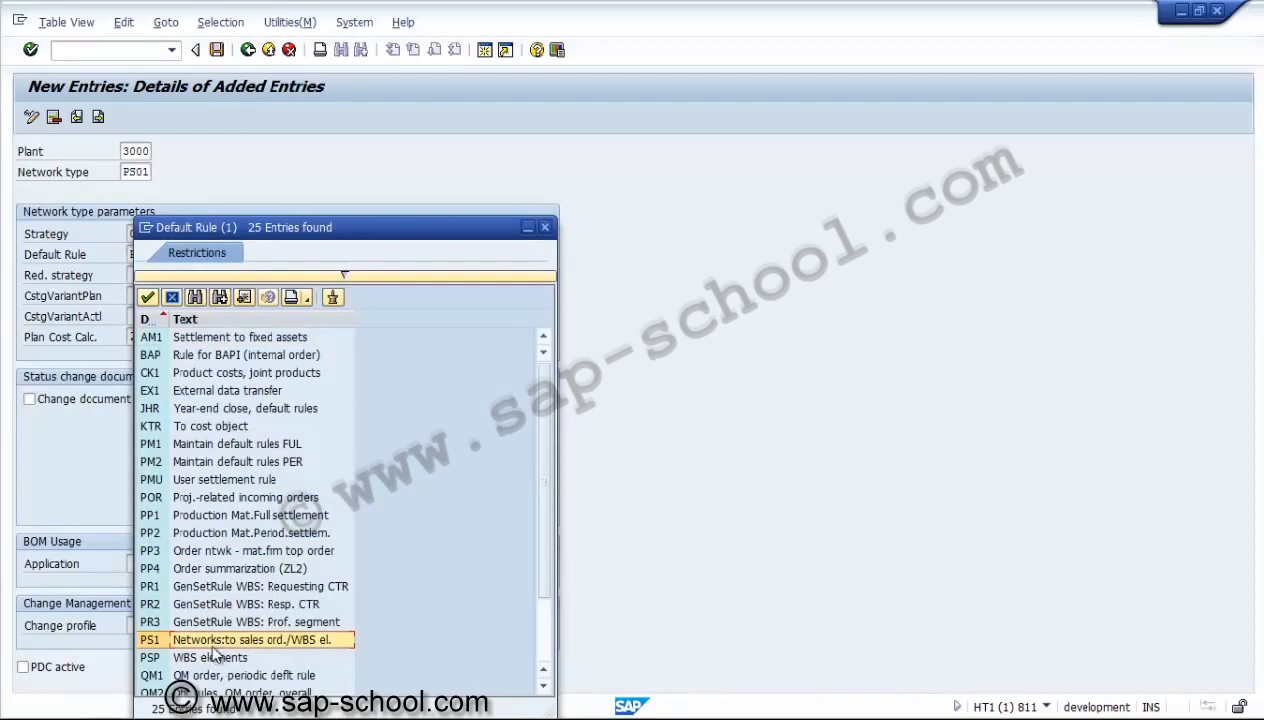
double_click(310, 639)
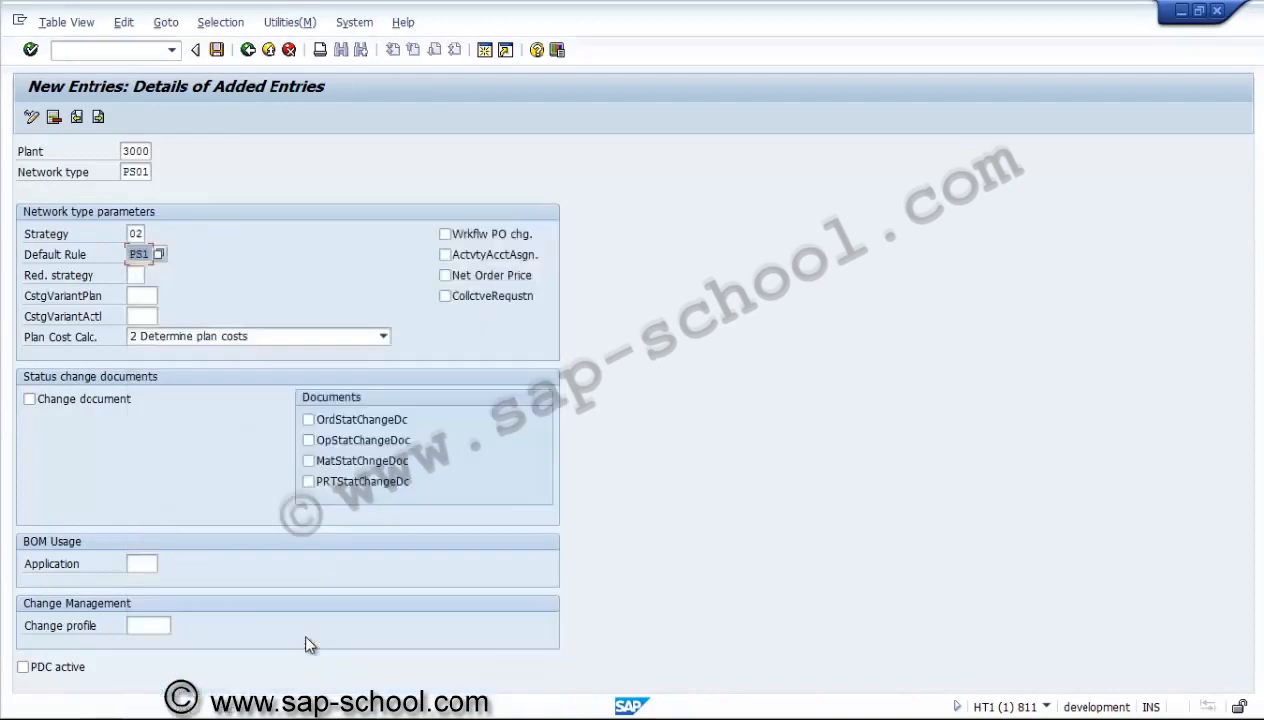
left_click(138, 256)
left_click(136, 275)
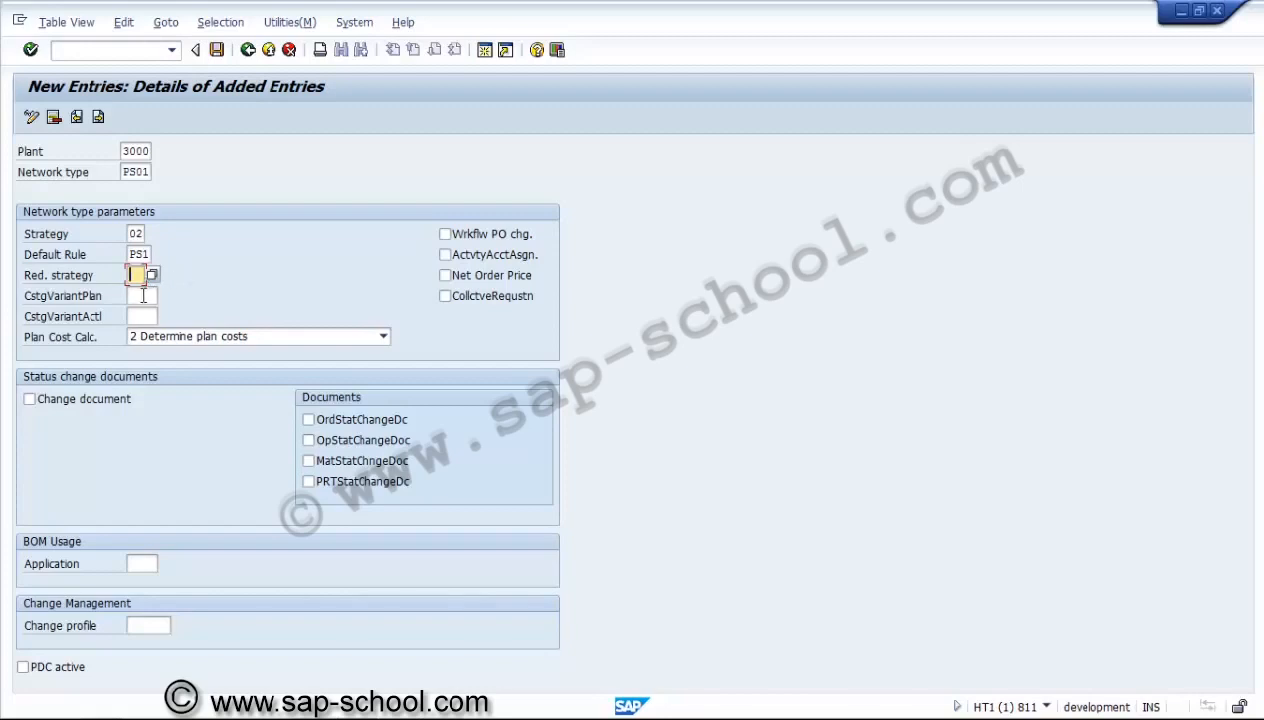
Step: Set the planned costing variant to PS02, Network - planned
left_click(158, 297)
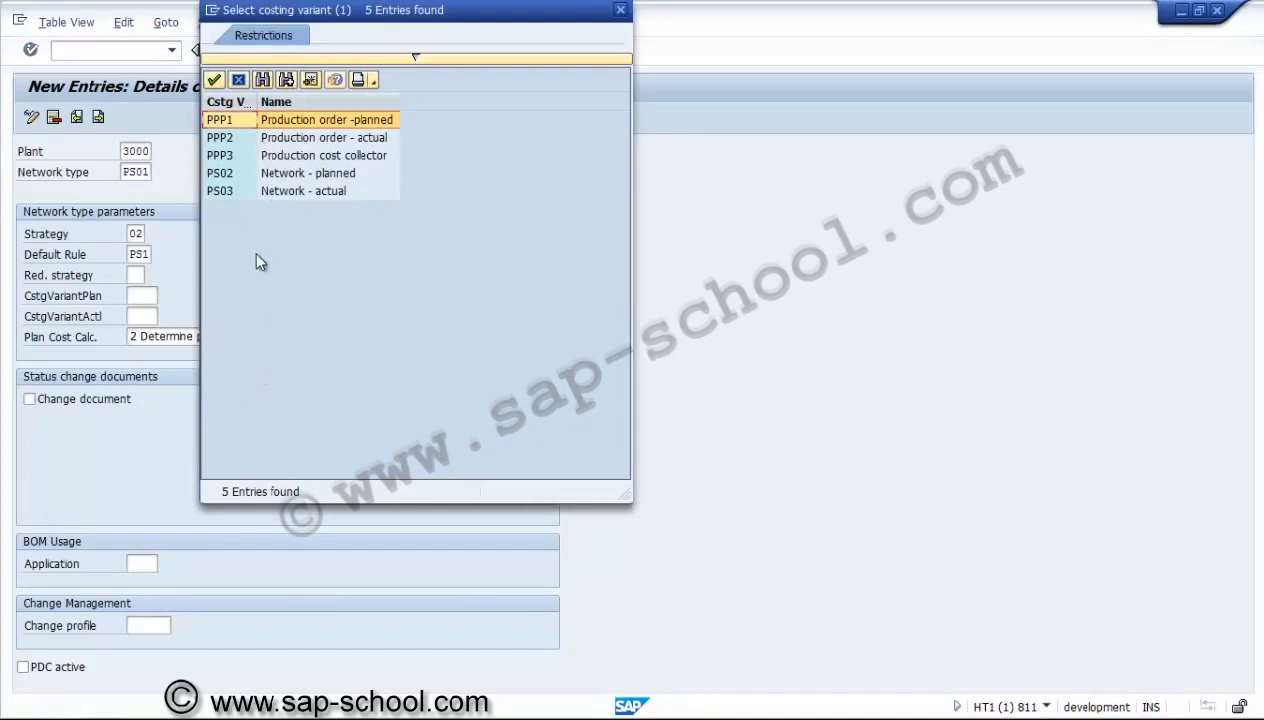
left_click(280, 176)
left_click(278, 193)
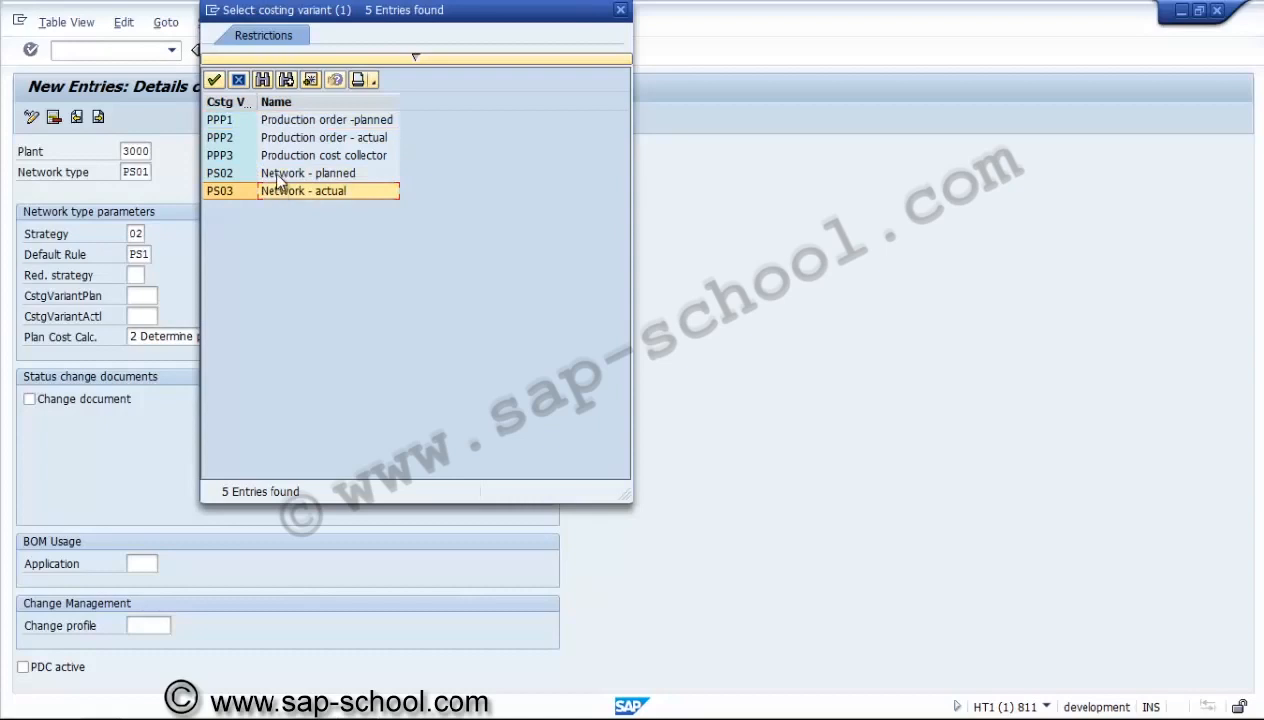
left_click(281, 176)
double_click(280, 176)
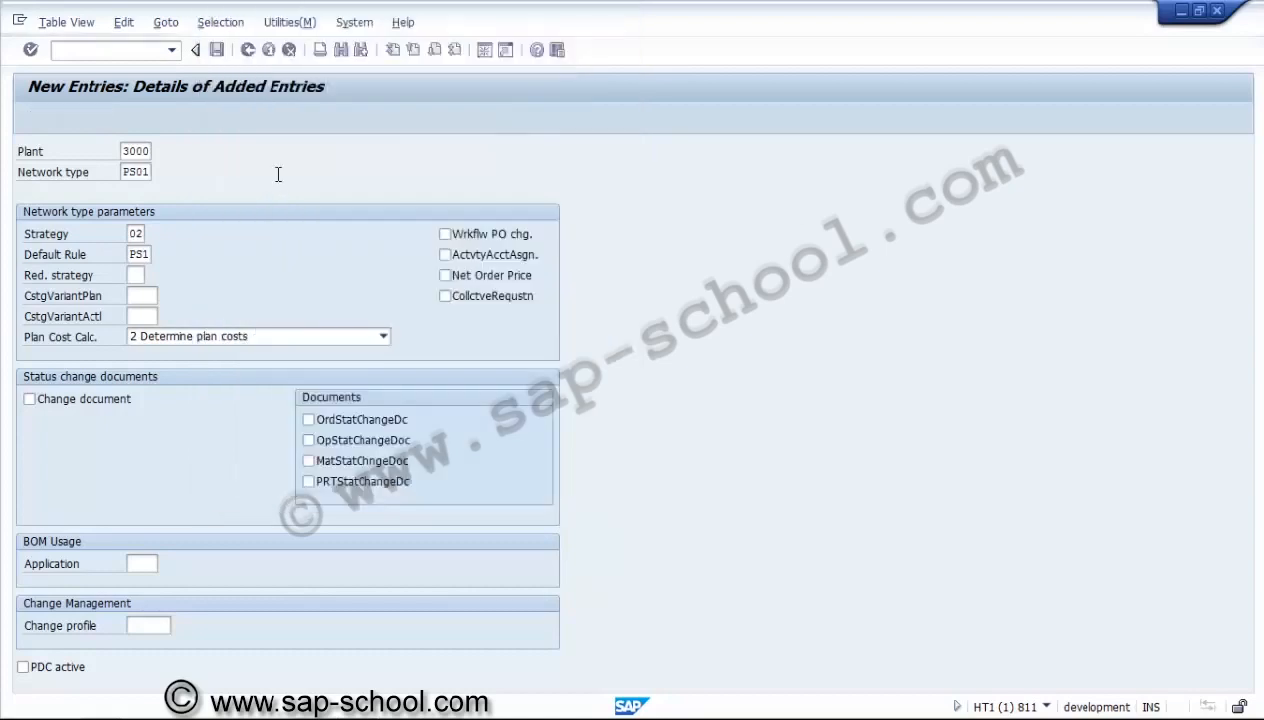
Step: Set the actual costing variant to PS03, Network - actual, and choose 2 Determine plan costs for plan cost calculation
left_click(145, 314)
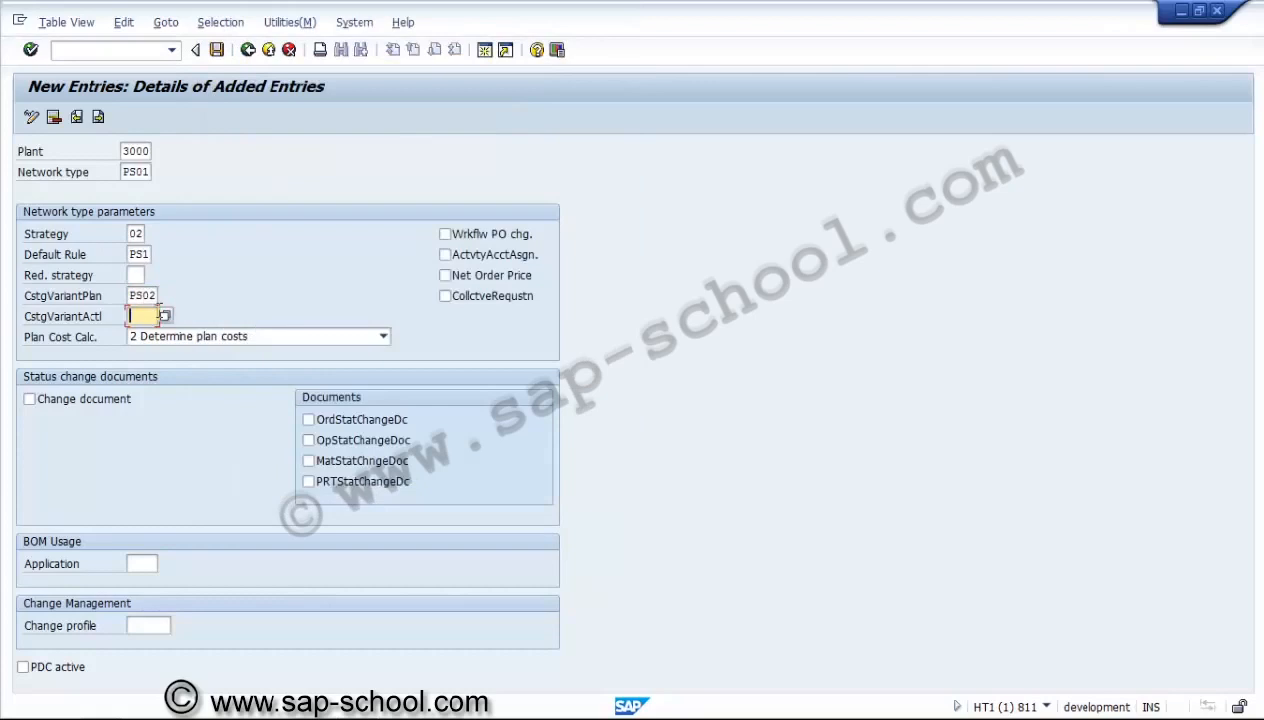
left_click(163, 316)
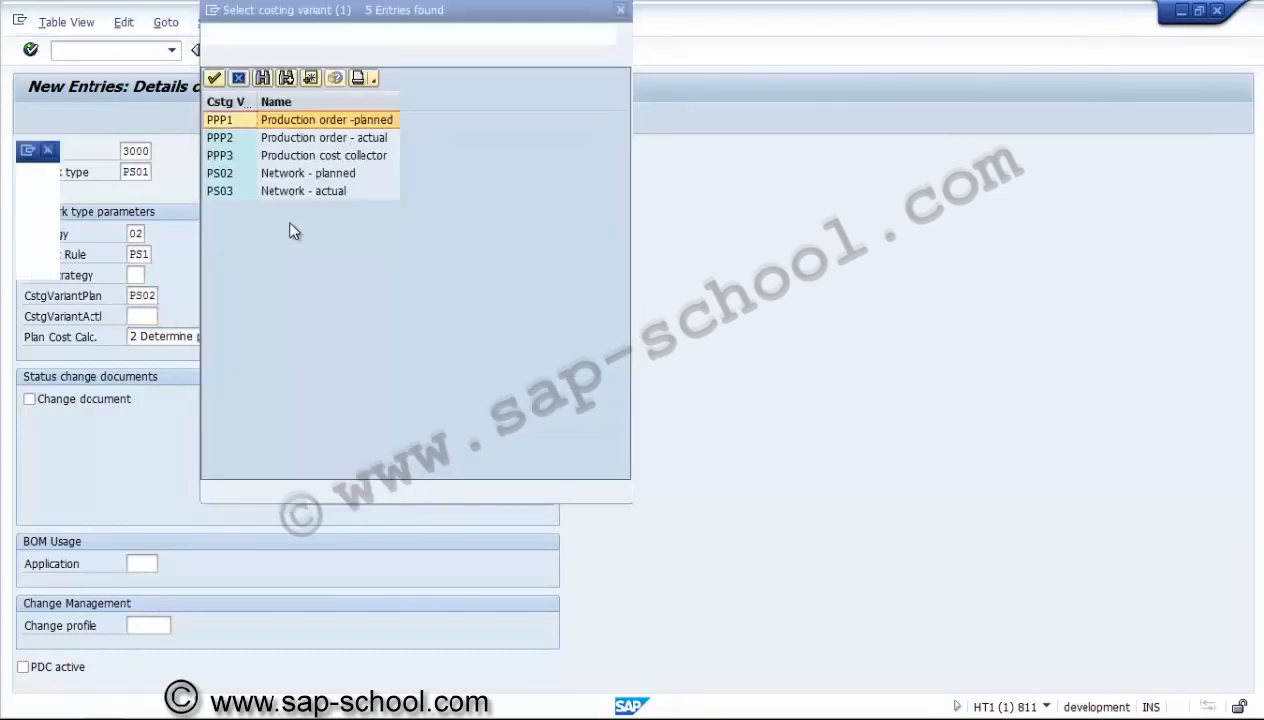
double_click(308, 191)
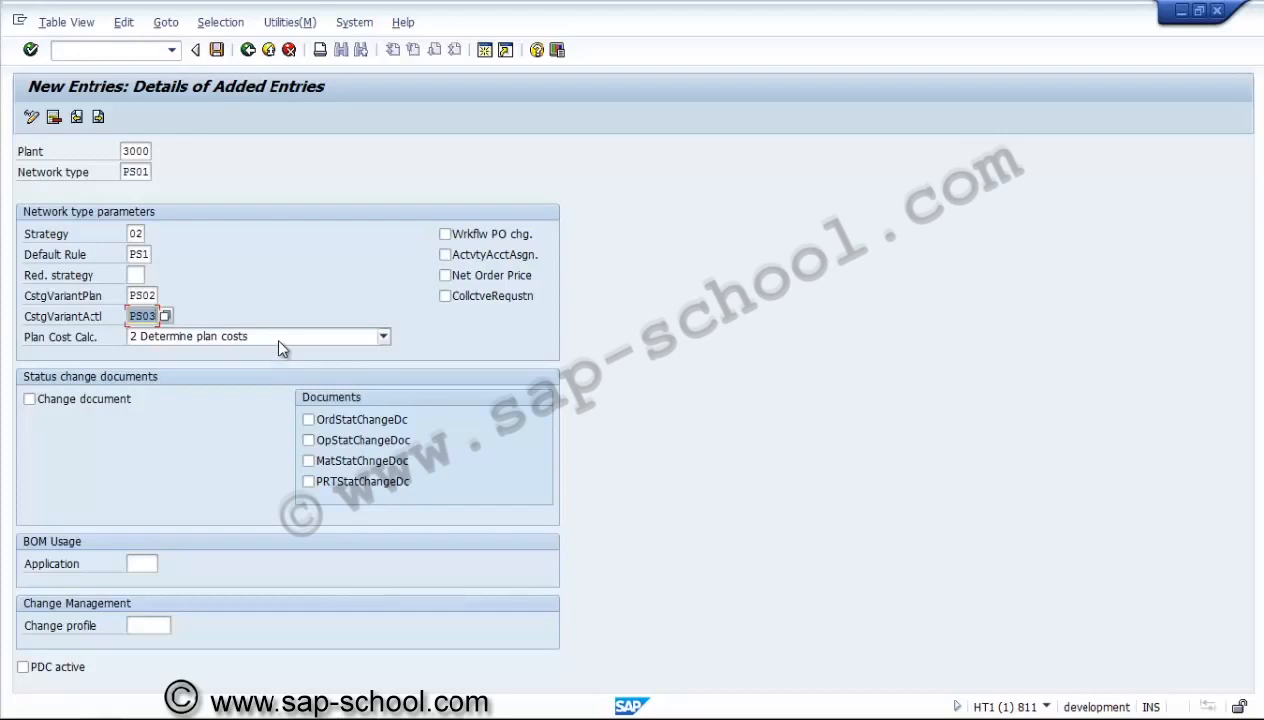
left_click(280, 340)
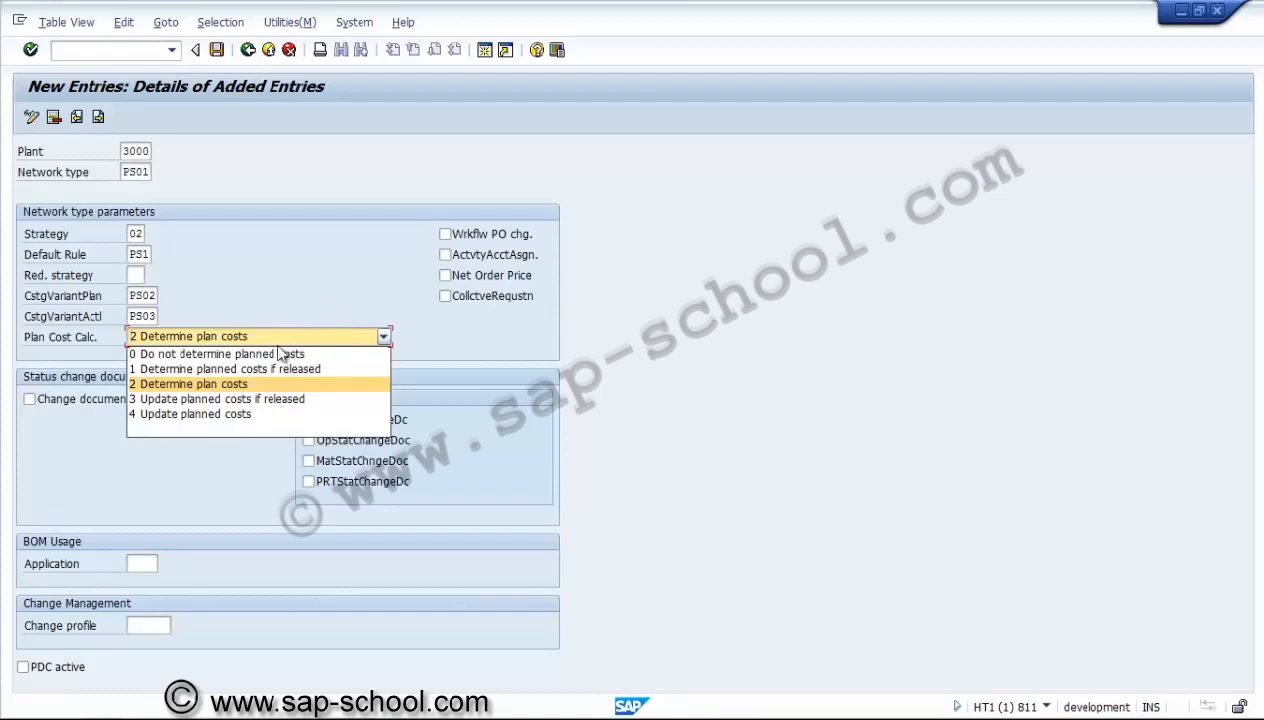
left_click(260, 384)
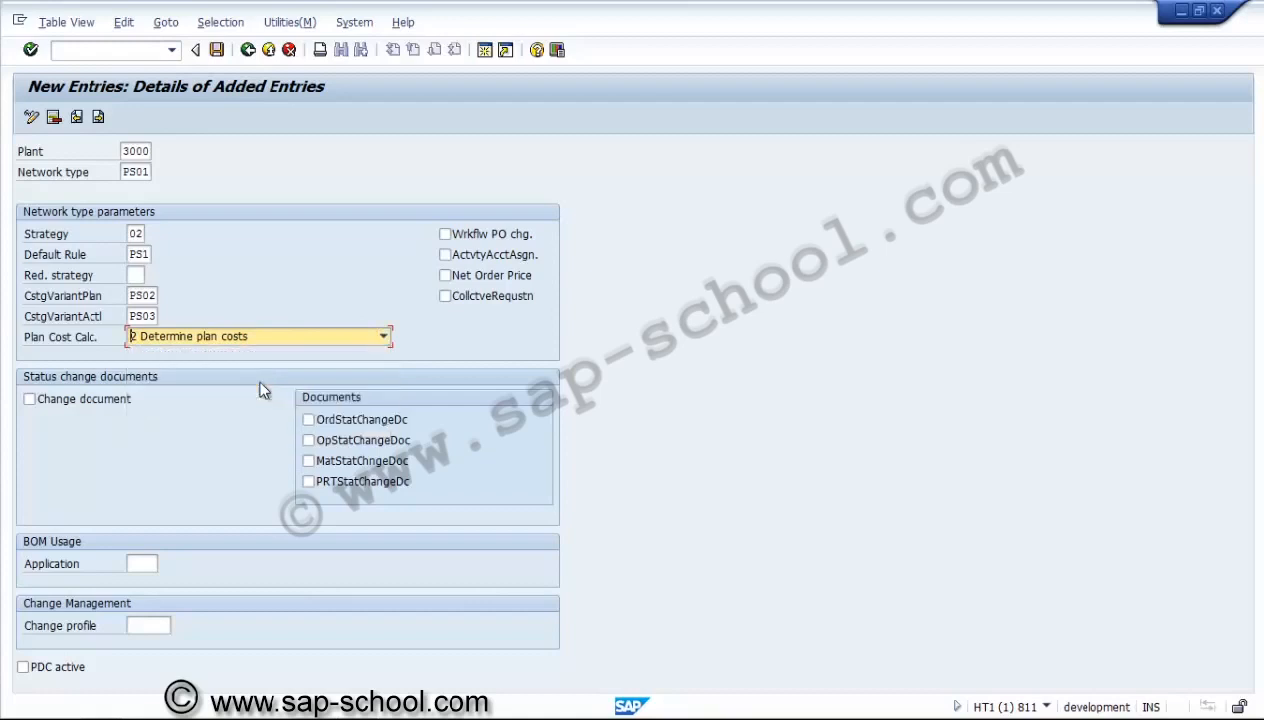
Step: Activate change documents, activity account assignment, net order price, and the order, operation, material and PRT status change documents
left_click(84, 400)
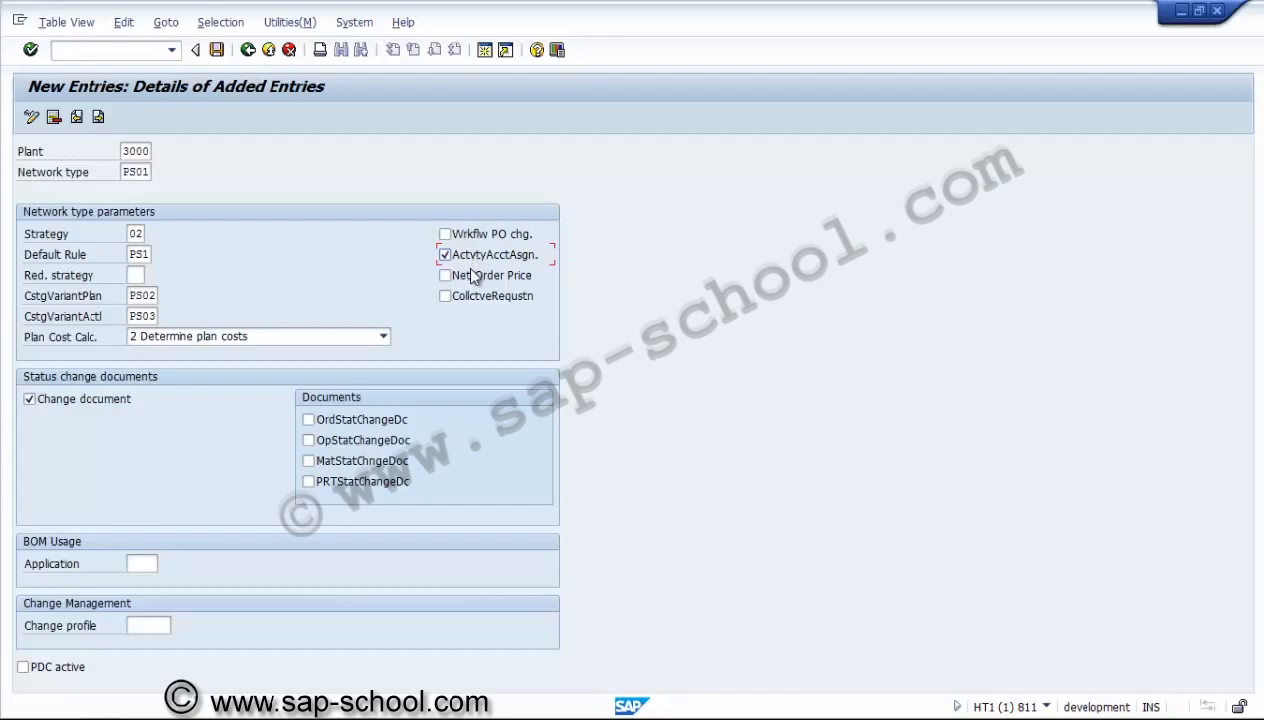
left_click(472, 282)
left_click(350, 422)
left_click(351, 460)
left_click(354, 484)
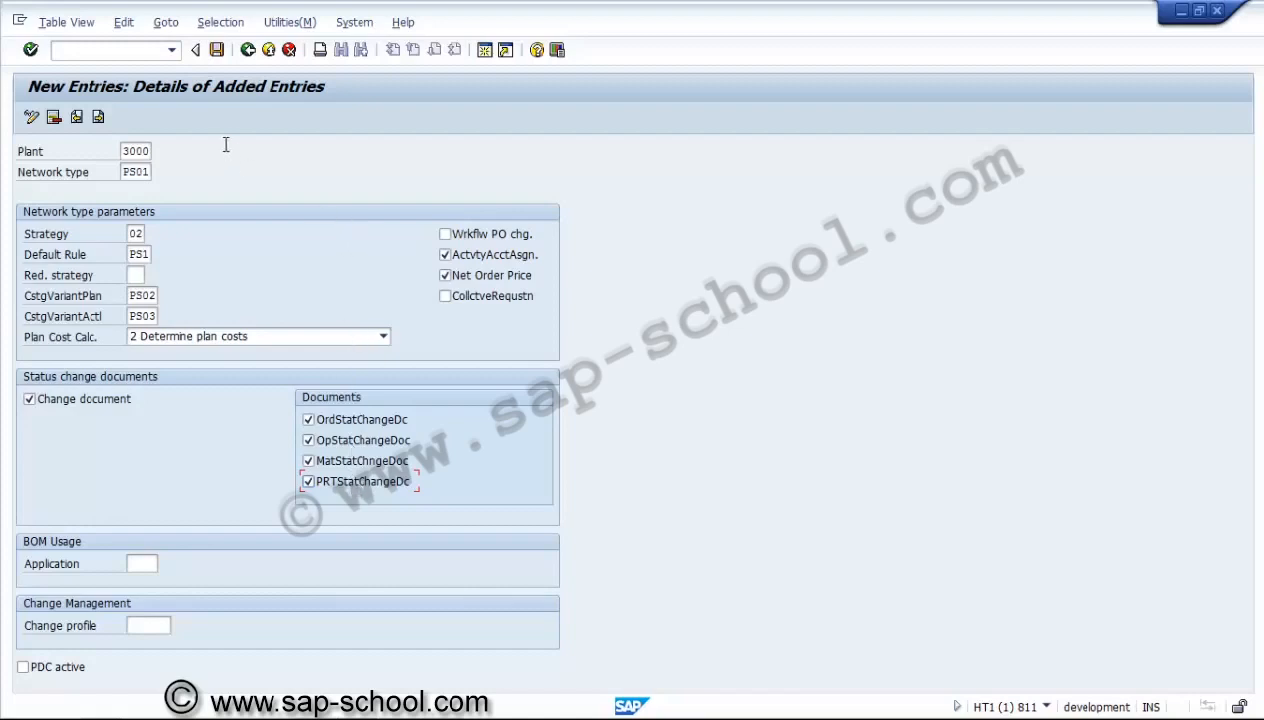
Step: Save the PS01 parameters in a new customizing request with the short description "PS - Network type settings"
left_click(217, 50)
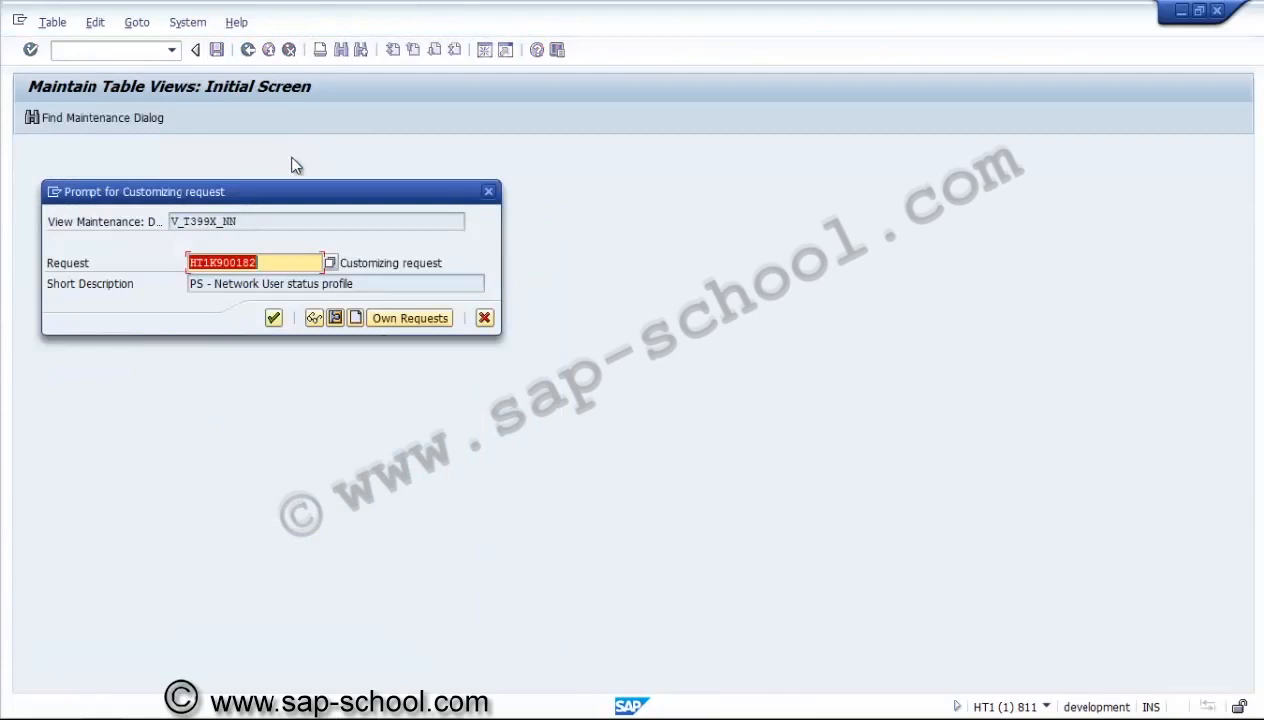
left_click(352, 317)
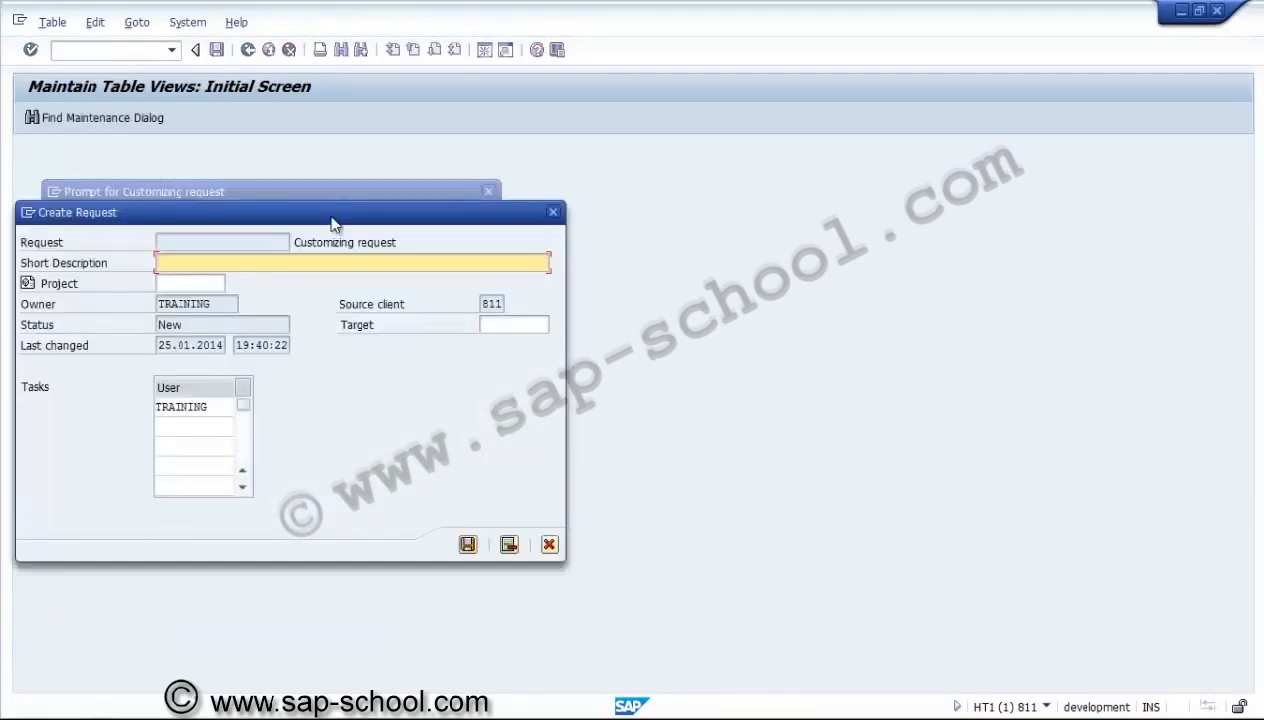
type("p")
key("BackSpace")
type("ps")
key("BackSpace")
key("BackSpace")
type("PS - Netweork")
key("BackSpace")
key("BackSpace")
key("BackSpace")
type("rk type settings")
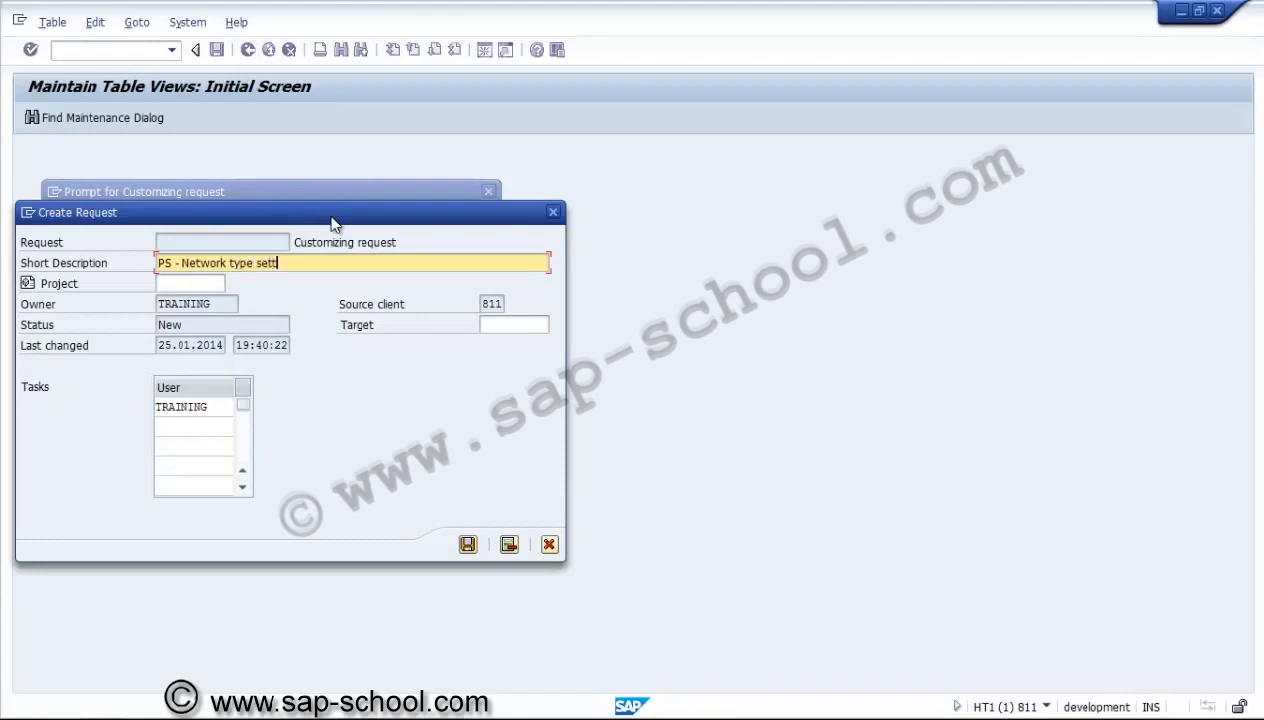
left_click(467, 544)
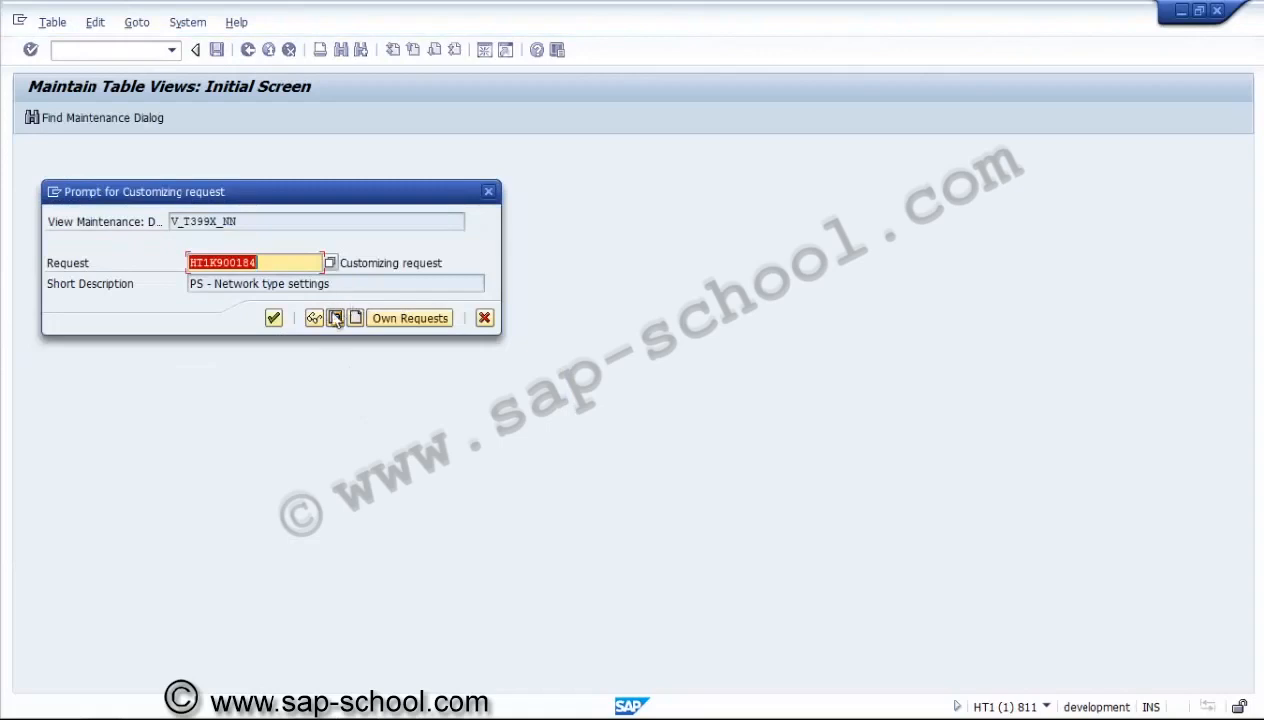
left_click(273, 318)
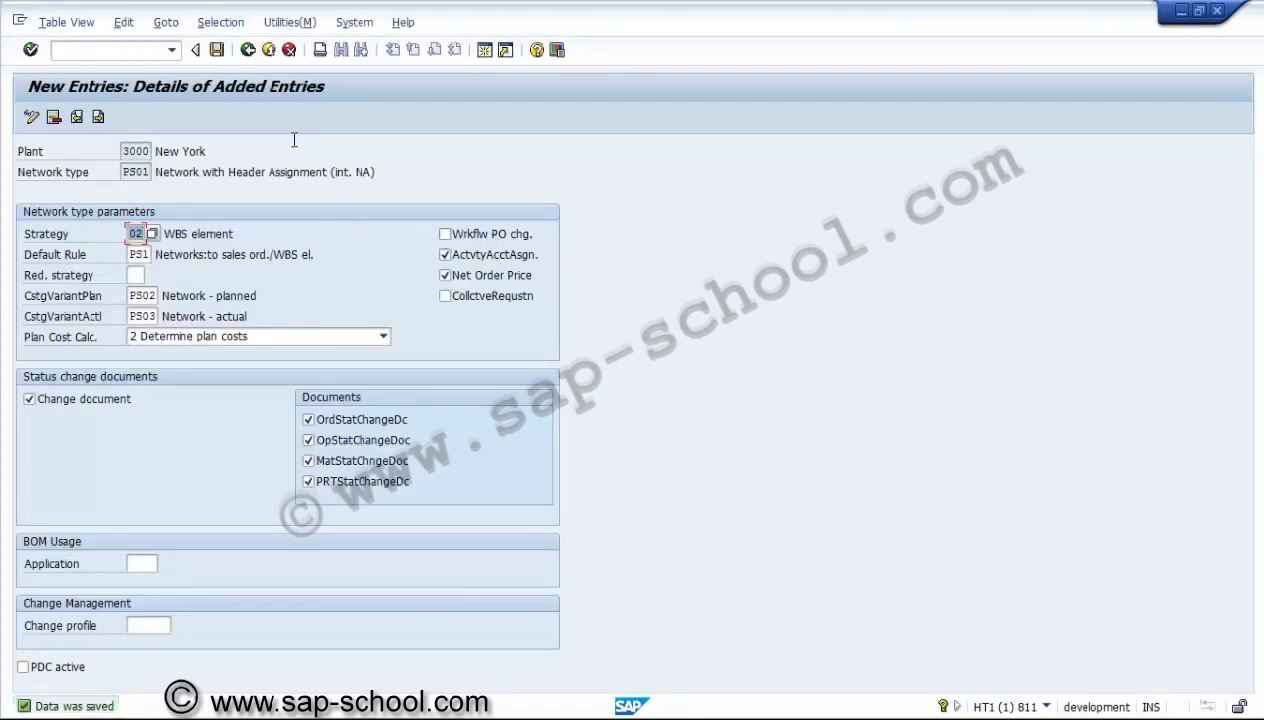
Step: Return to the network type parameters overview and locate the plant 3000 entry for network type PS01
left_click(248, 50)
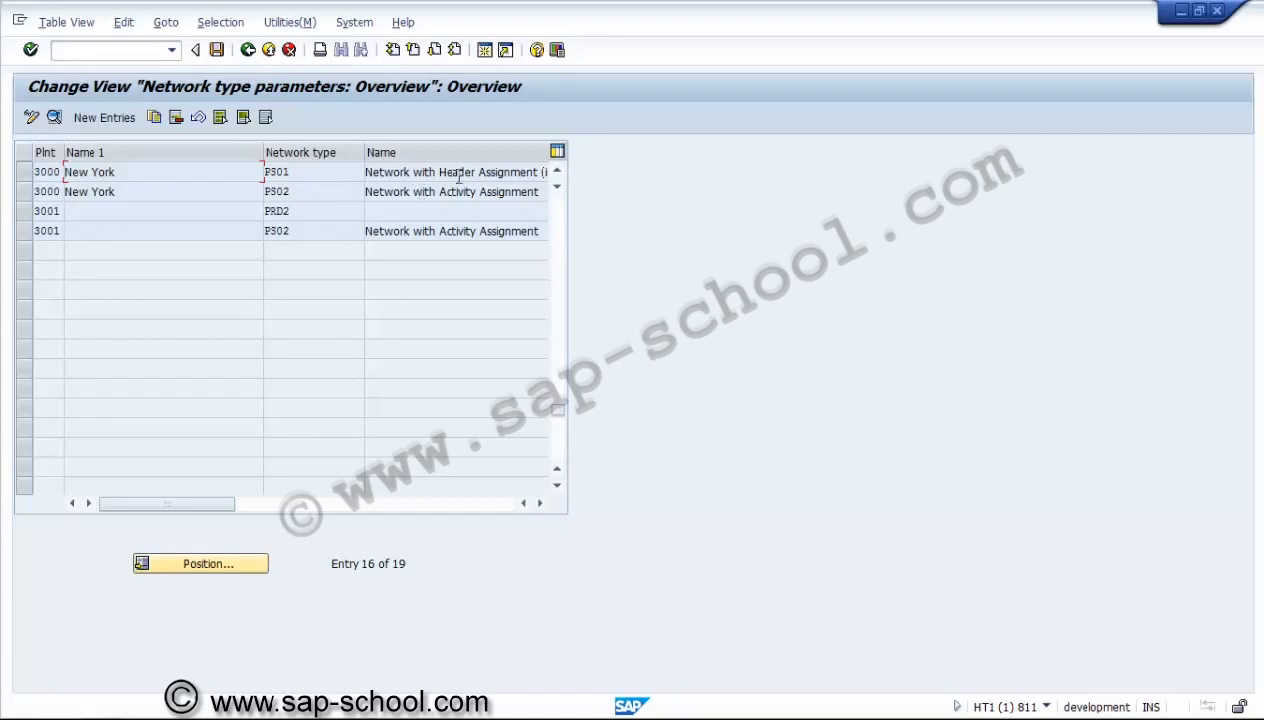
left_click(557, 174)
left_click(557, 174)
left_click(557, 174)
left_click(557, 174)
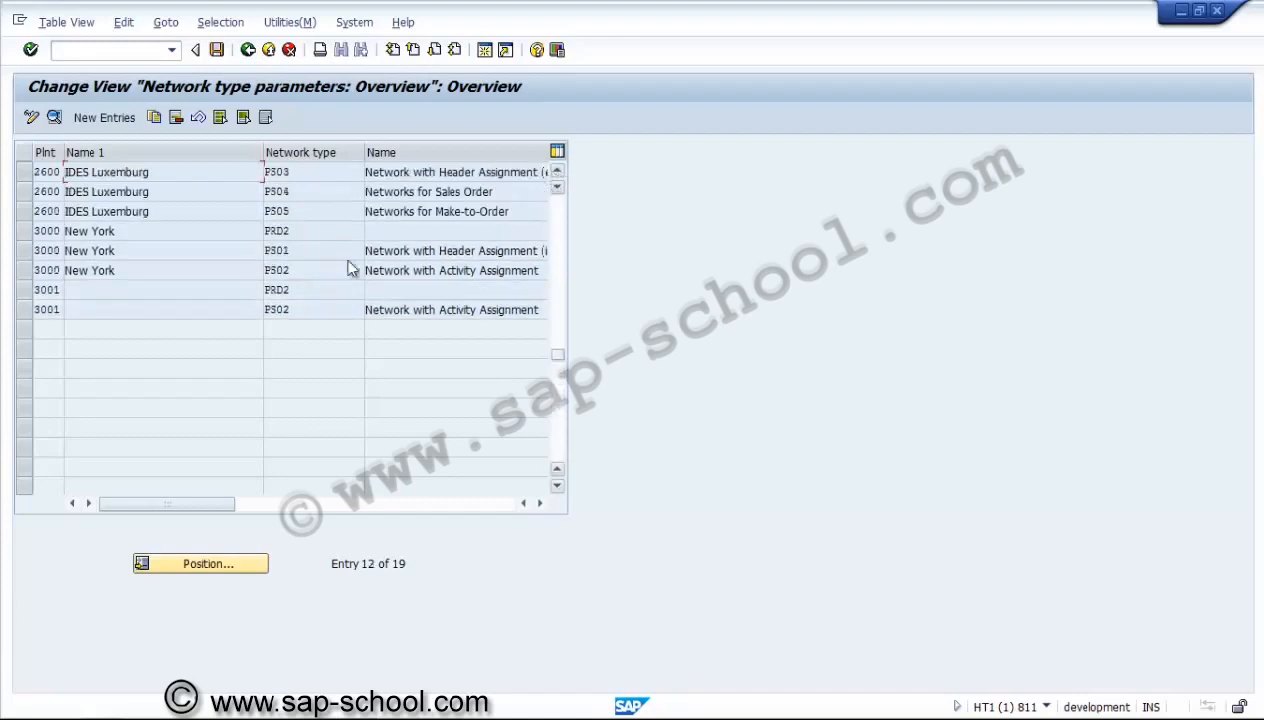
left_click(212, 250)
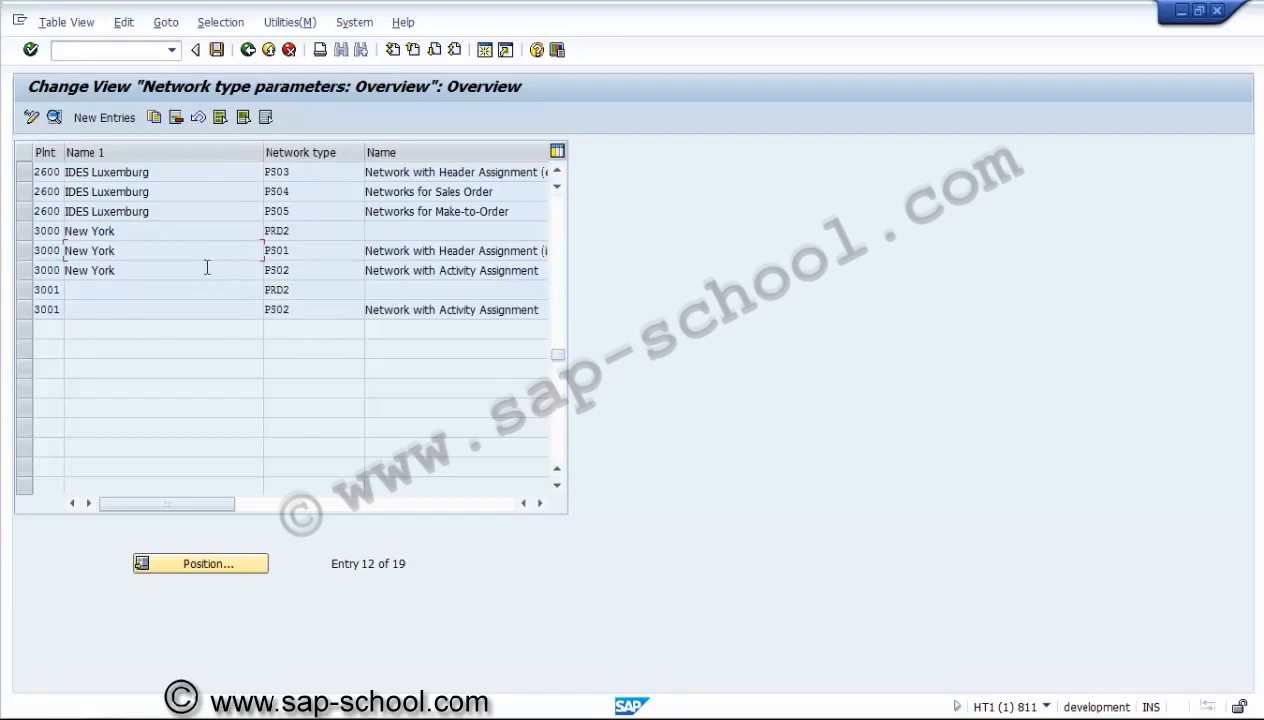
Step: In the plant 3000 PS02 parameters, deactivate the PO change workflow and activate change documents plus order, operation, material and PRT status change documents
left_click(205, 271)
left_click(25, 270)
left_click(54, 117)
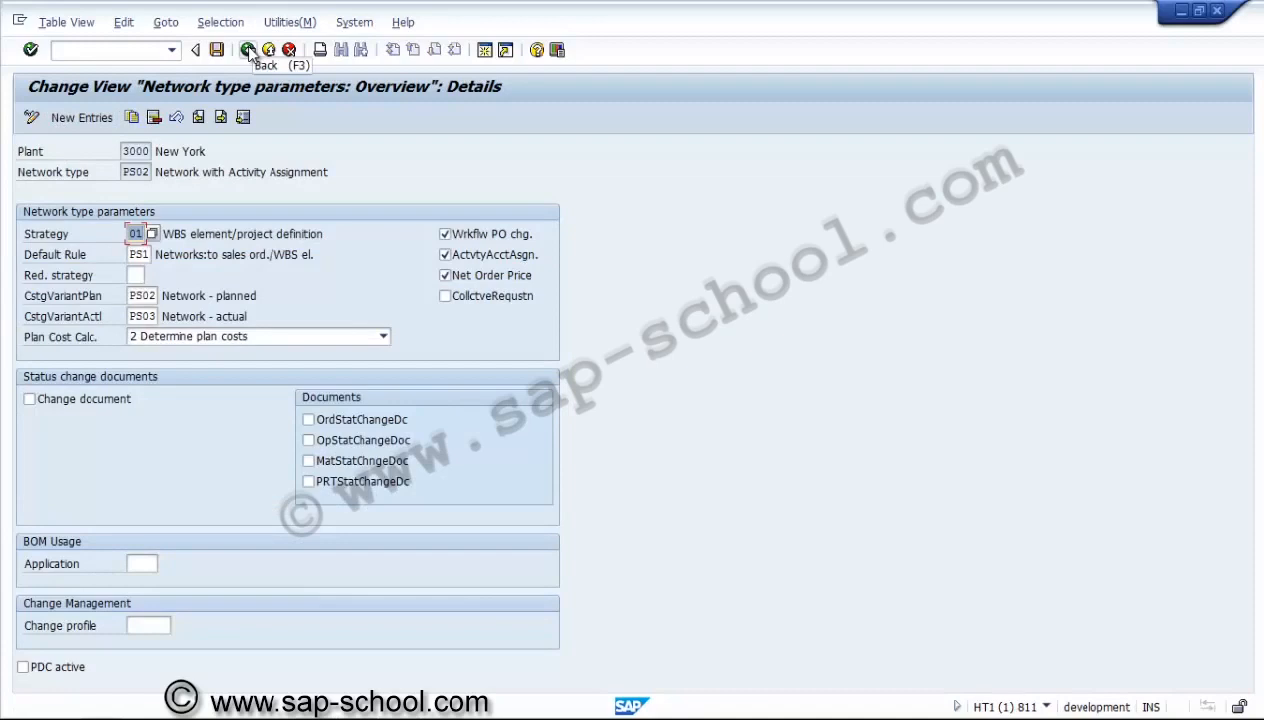
left_click(445, 235)
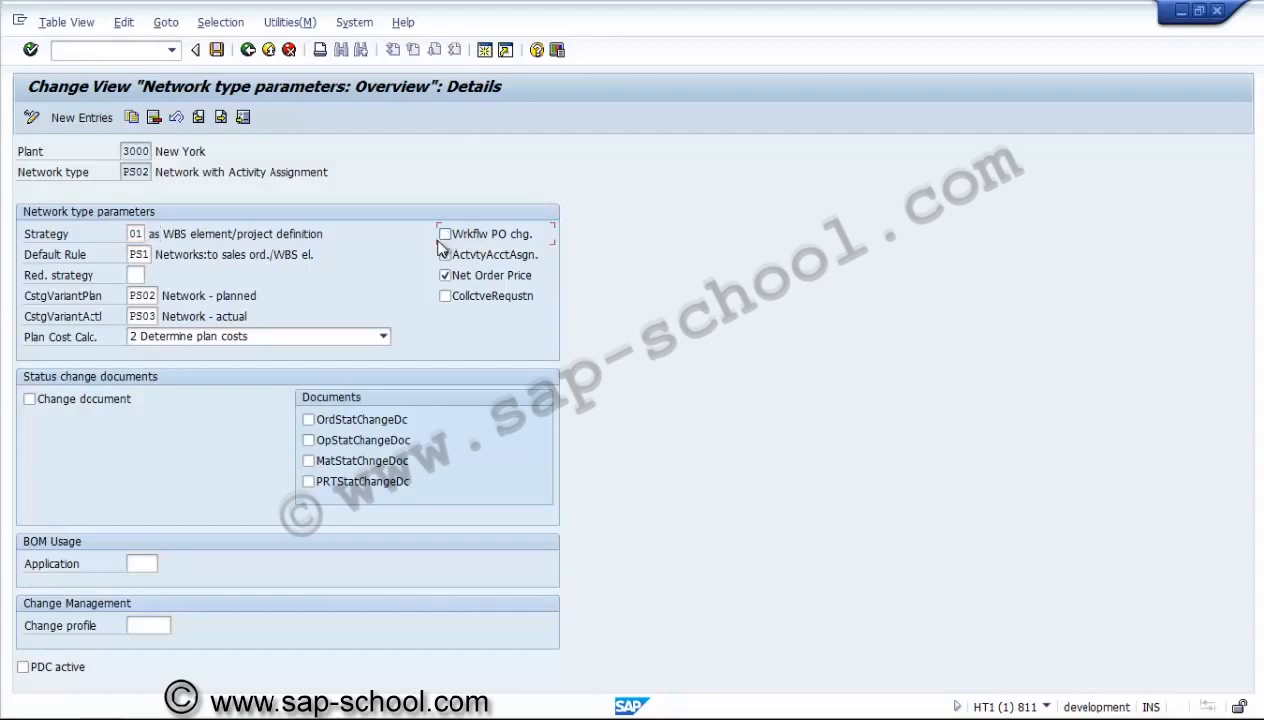
left_click(122, 399)
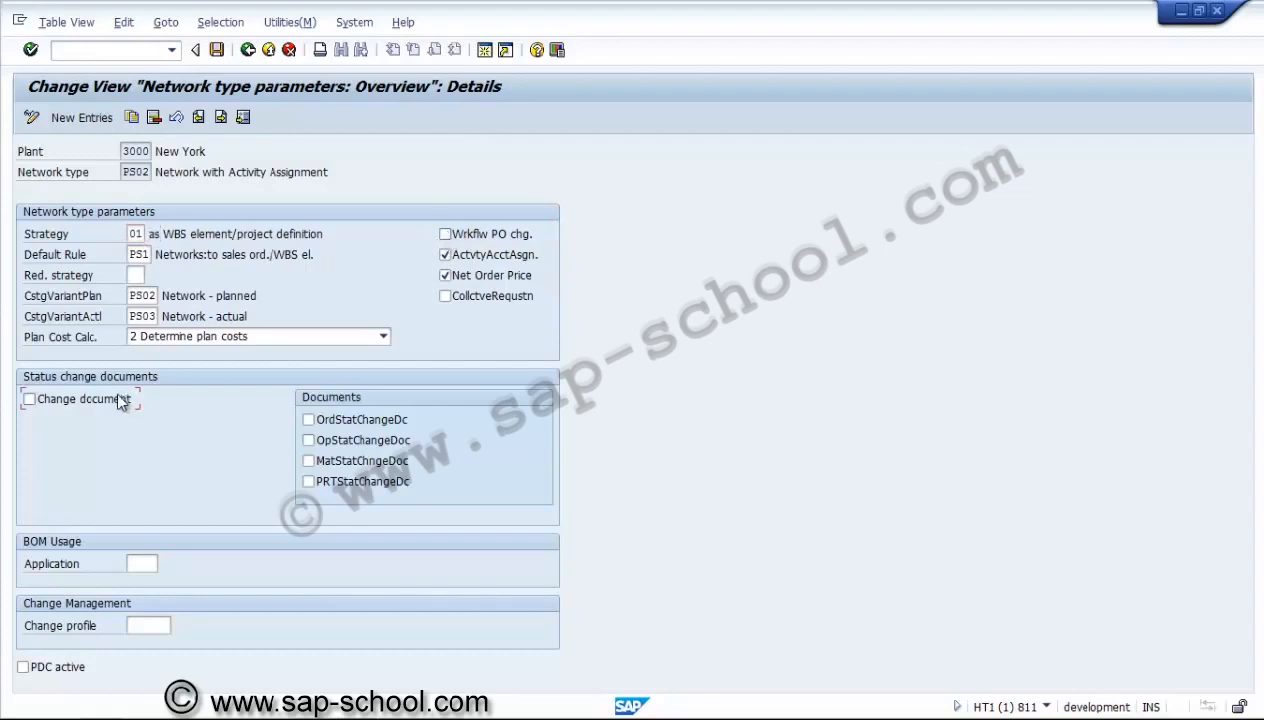
left_click(308, 419)
left_click(308, 439)
left_click(308, 461)
Step: Set the settlement strategy to 02, to WBS element, save the PS02 parameters and return to the overview
left_click(143, 254)
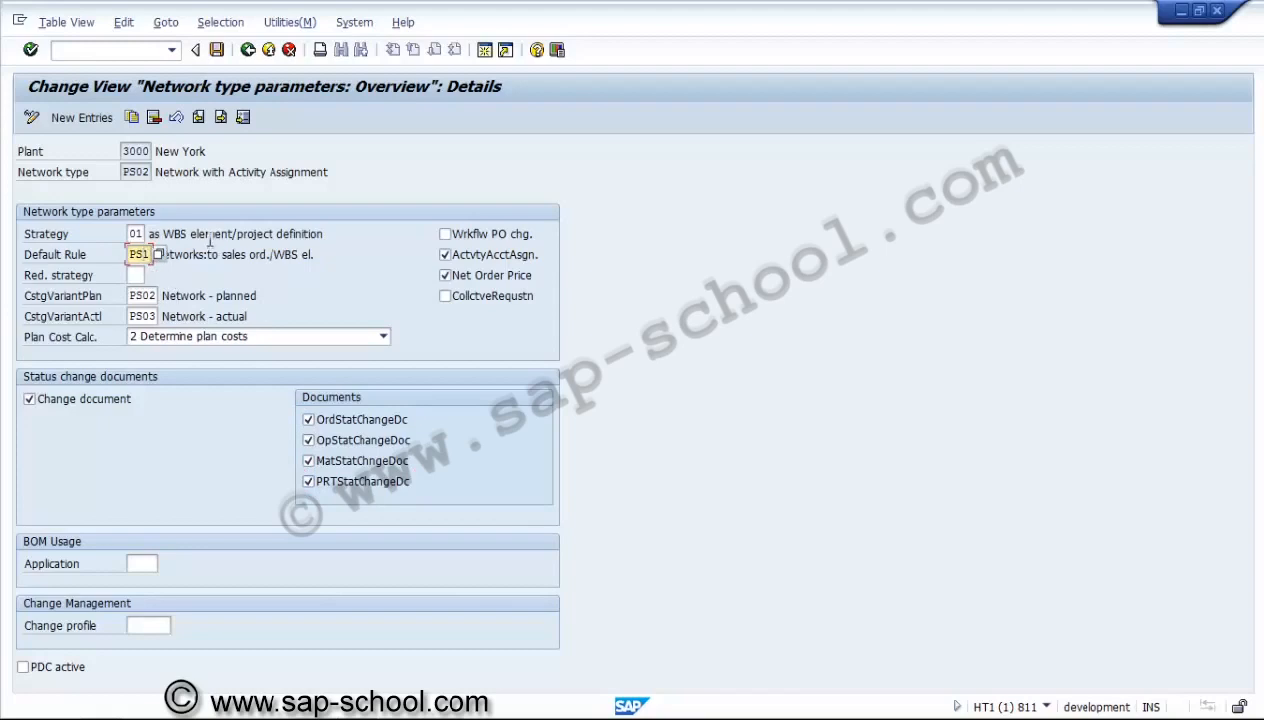
left_click(140, 234)
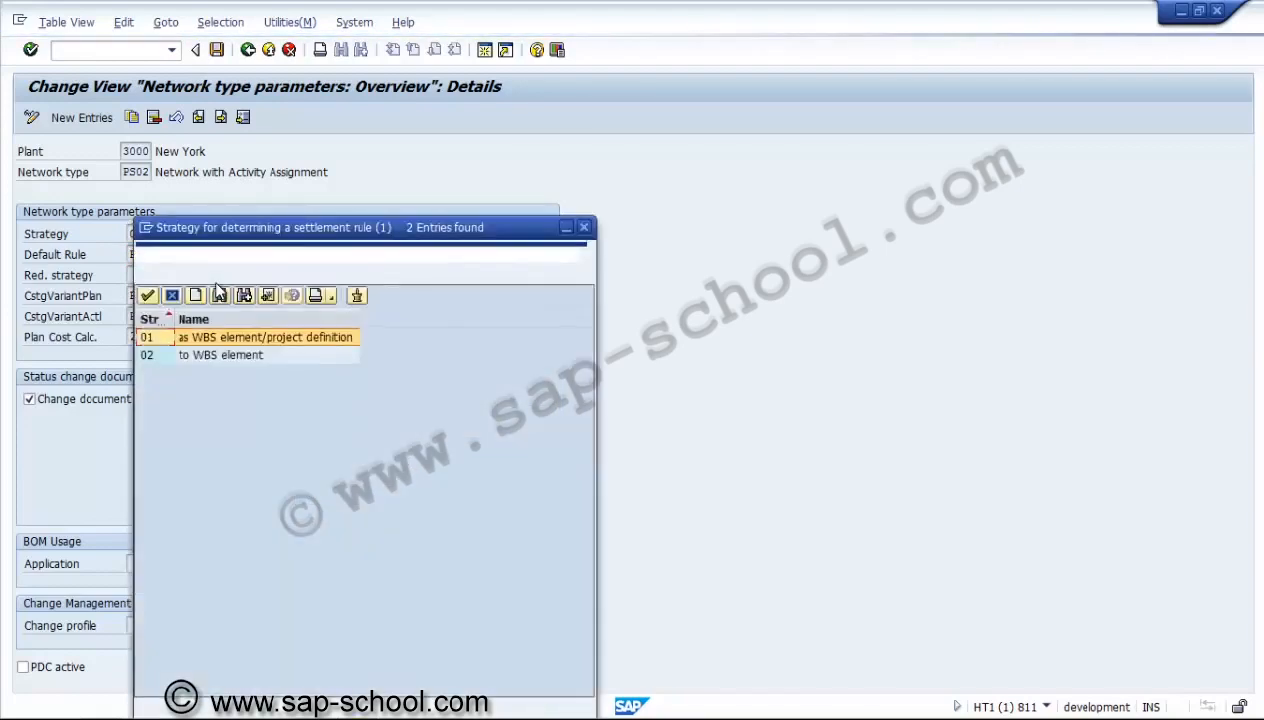
double_click(157, 352)
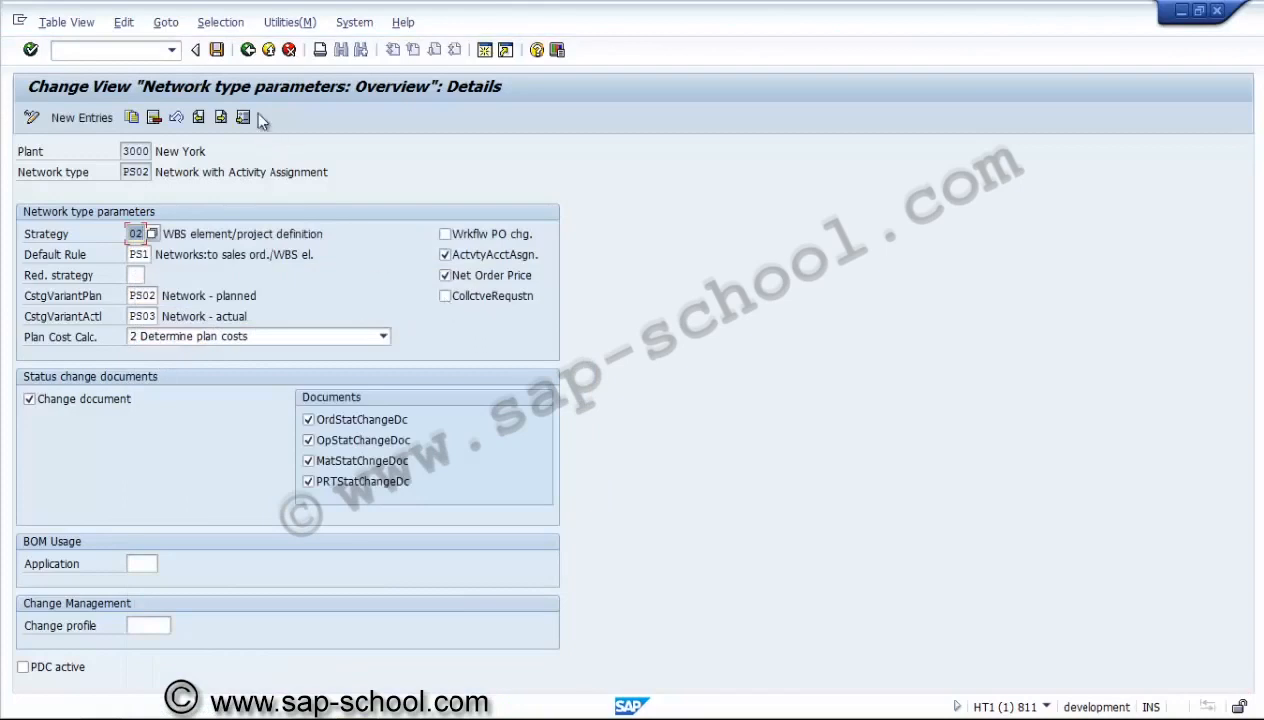
left_click(216, 49)
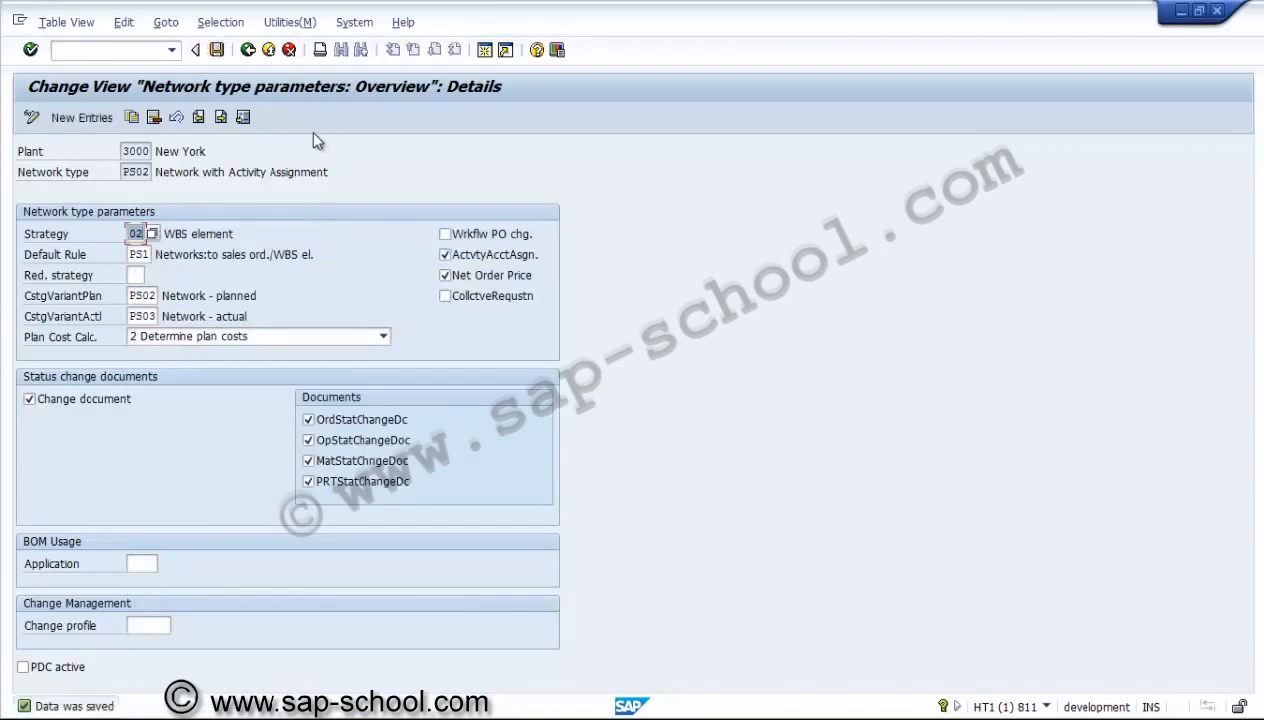
left_click(252, 60)
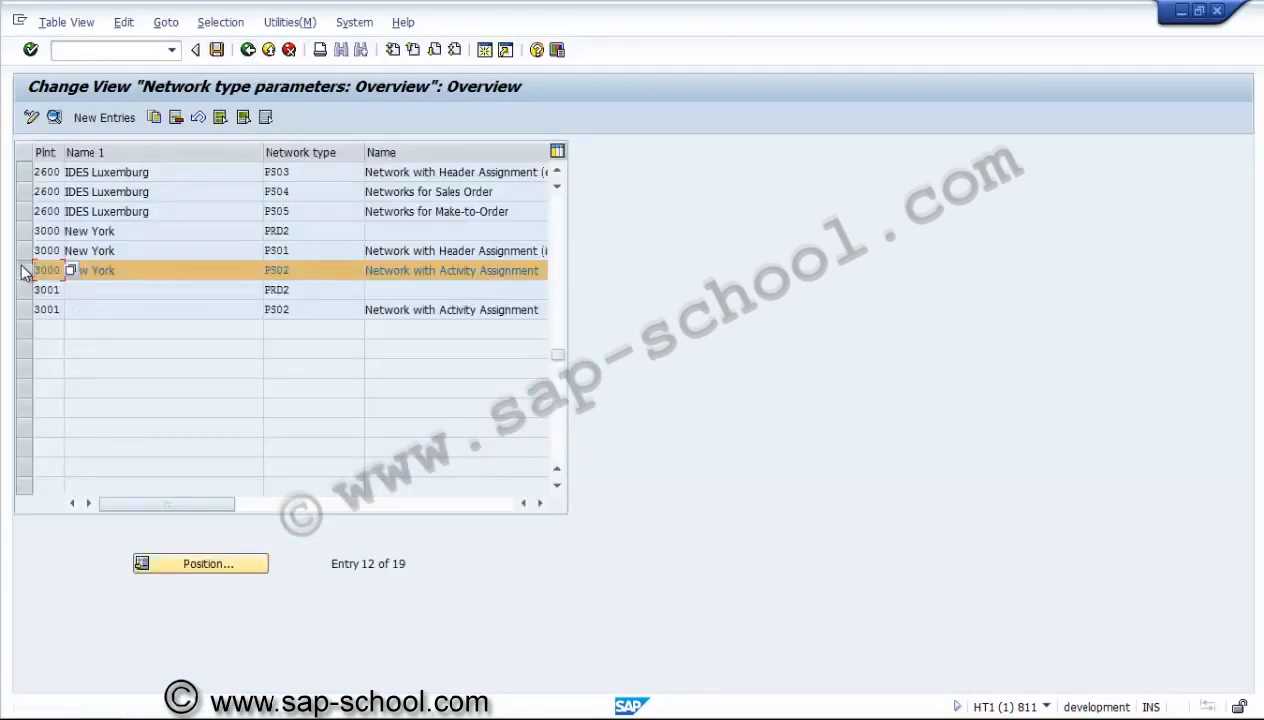
Step: Try to copy the plant 3000 parameter entries for network types PS01 and PS02 to plant 3001
left_click(23, 270)
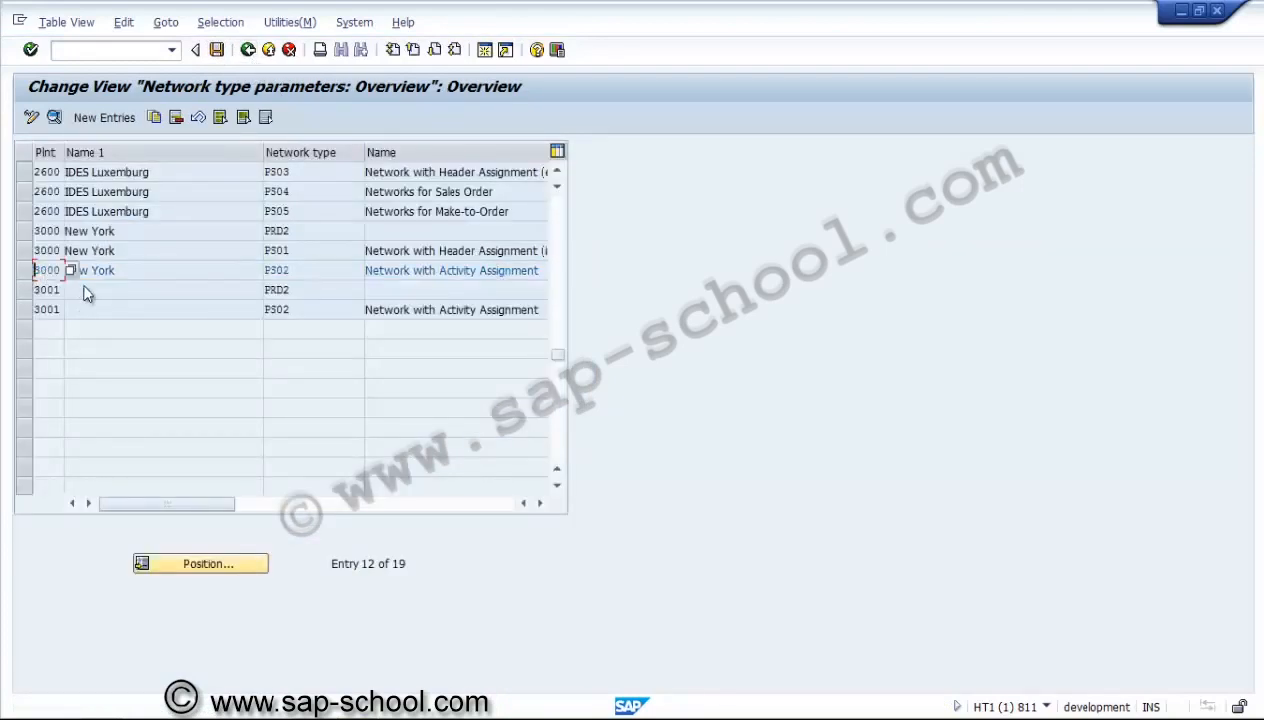
left_click(24, 252)
left_click(24, 270)
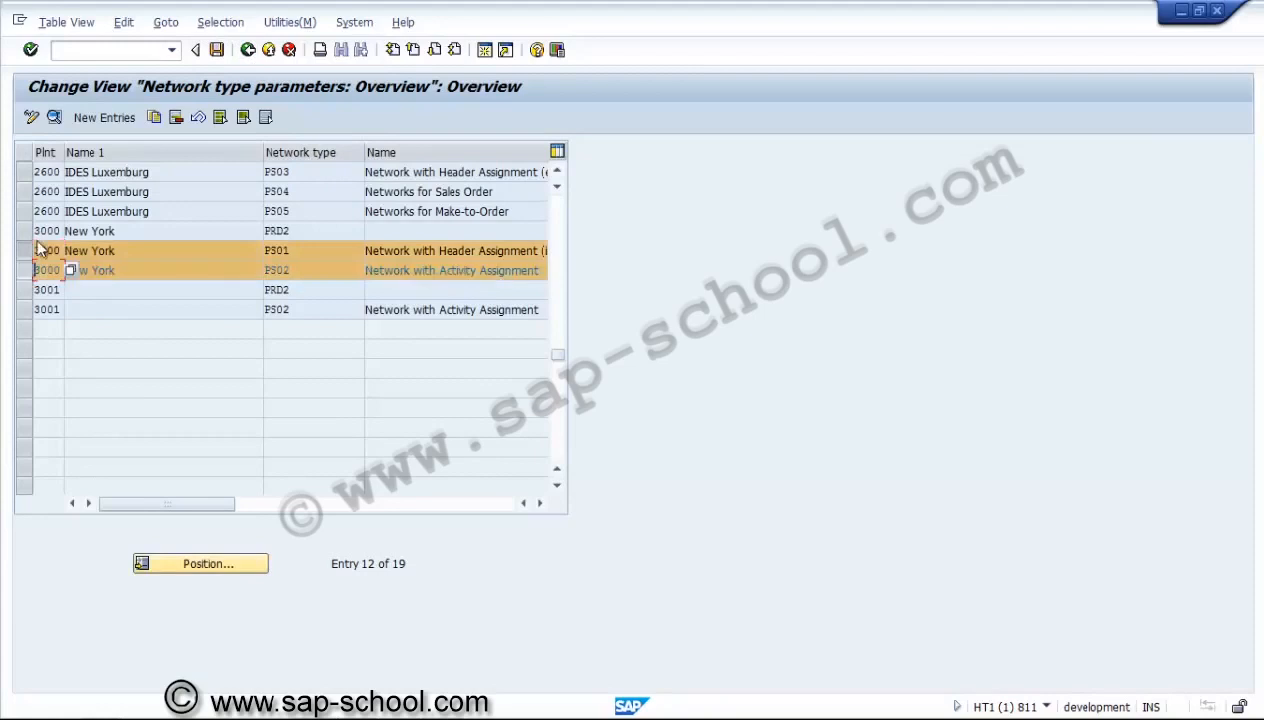
left_click(153, 117)
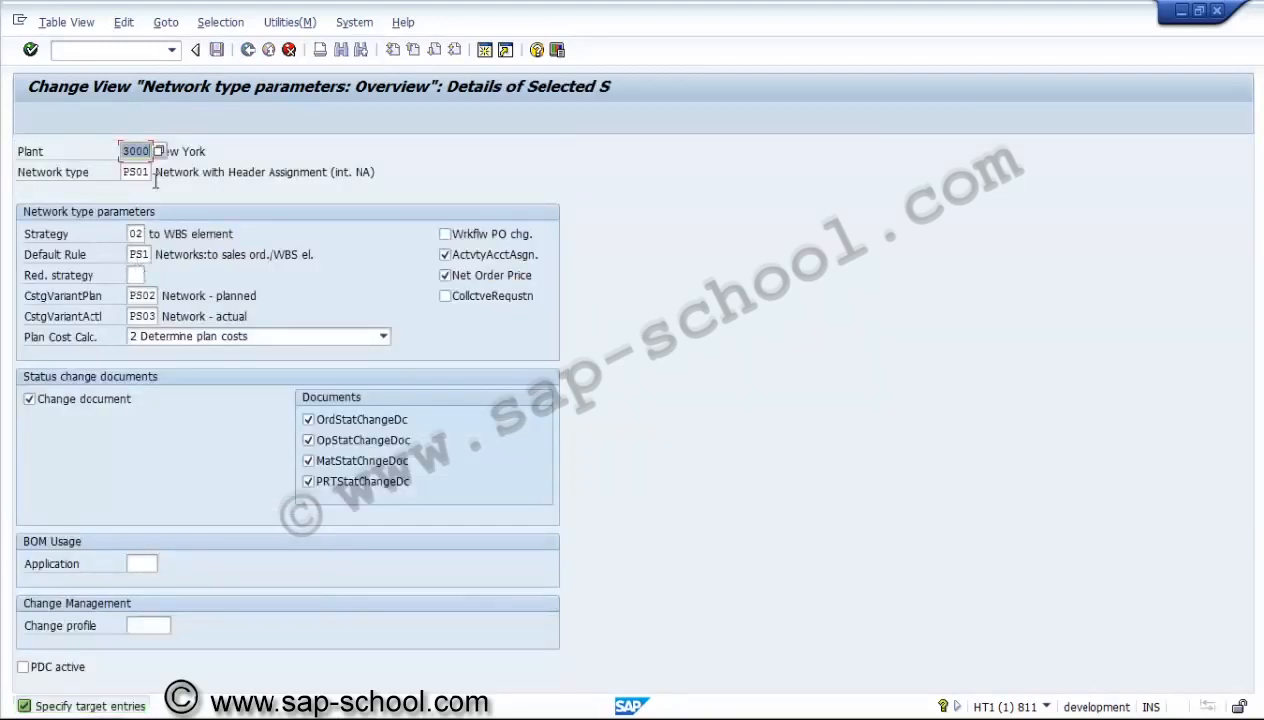
type("300")
key("Return")
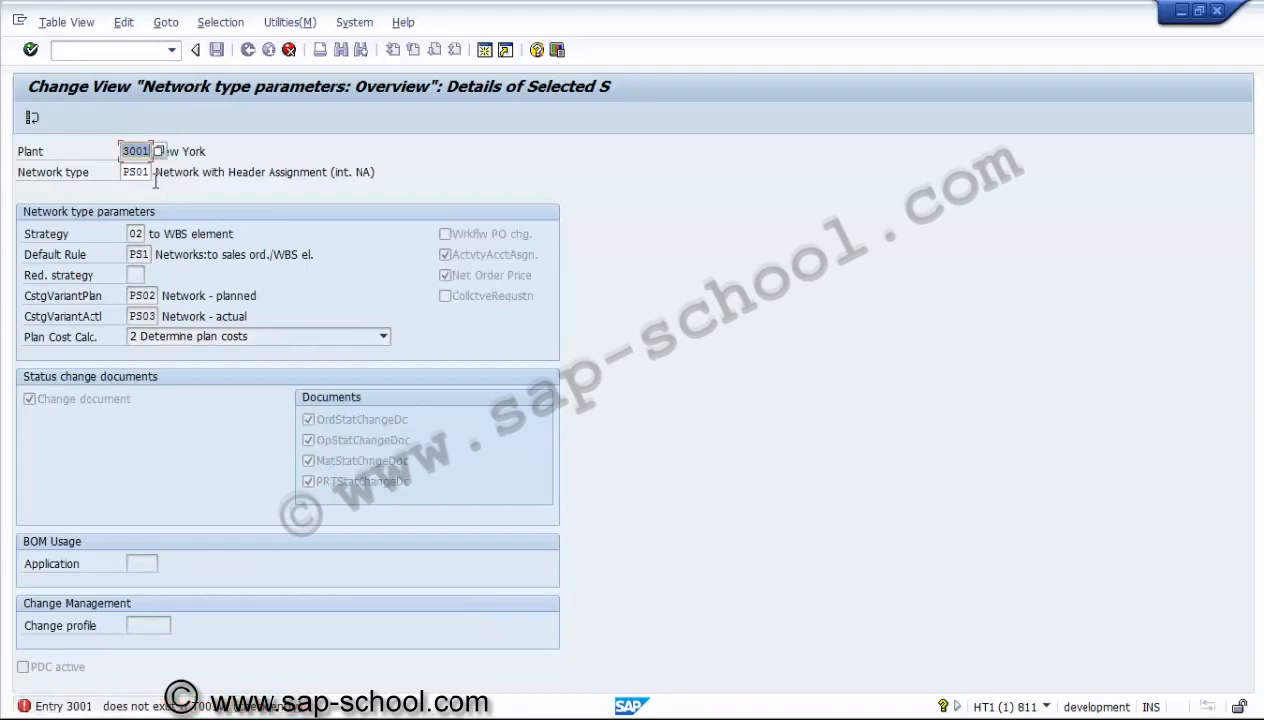
key("Return")
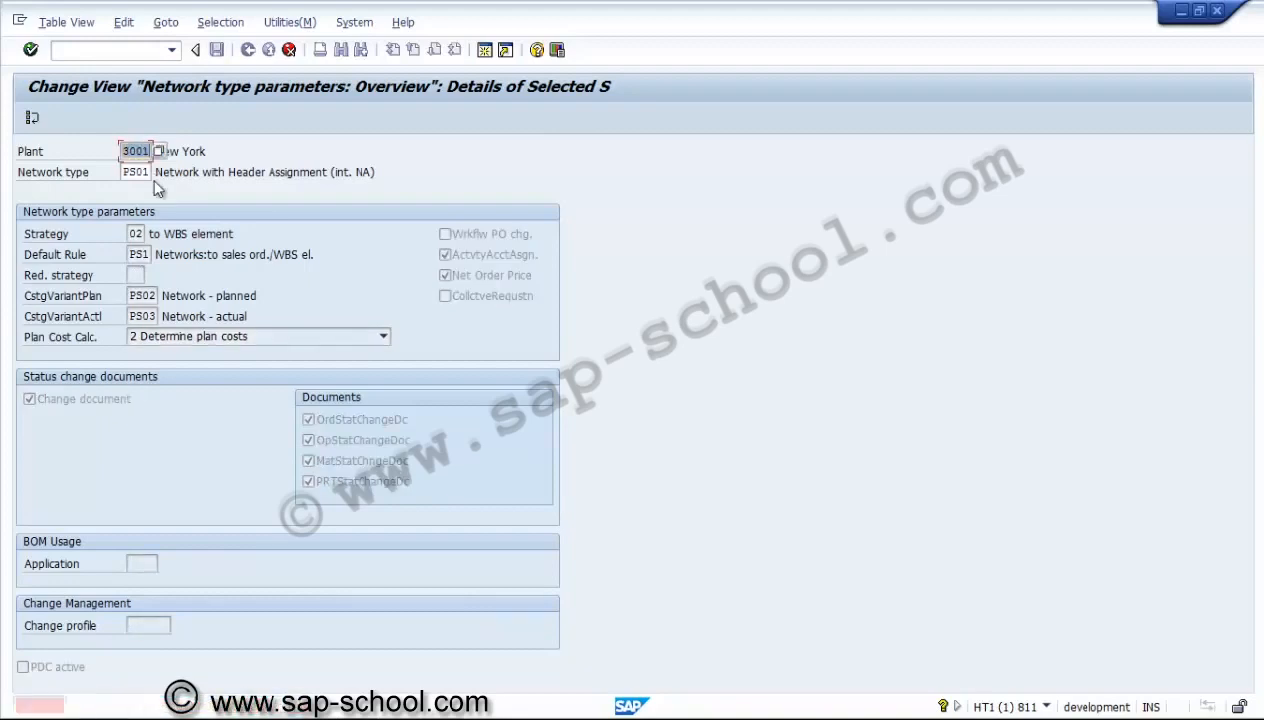
left_click(35, 118)
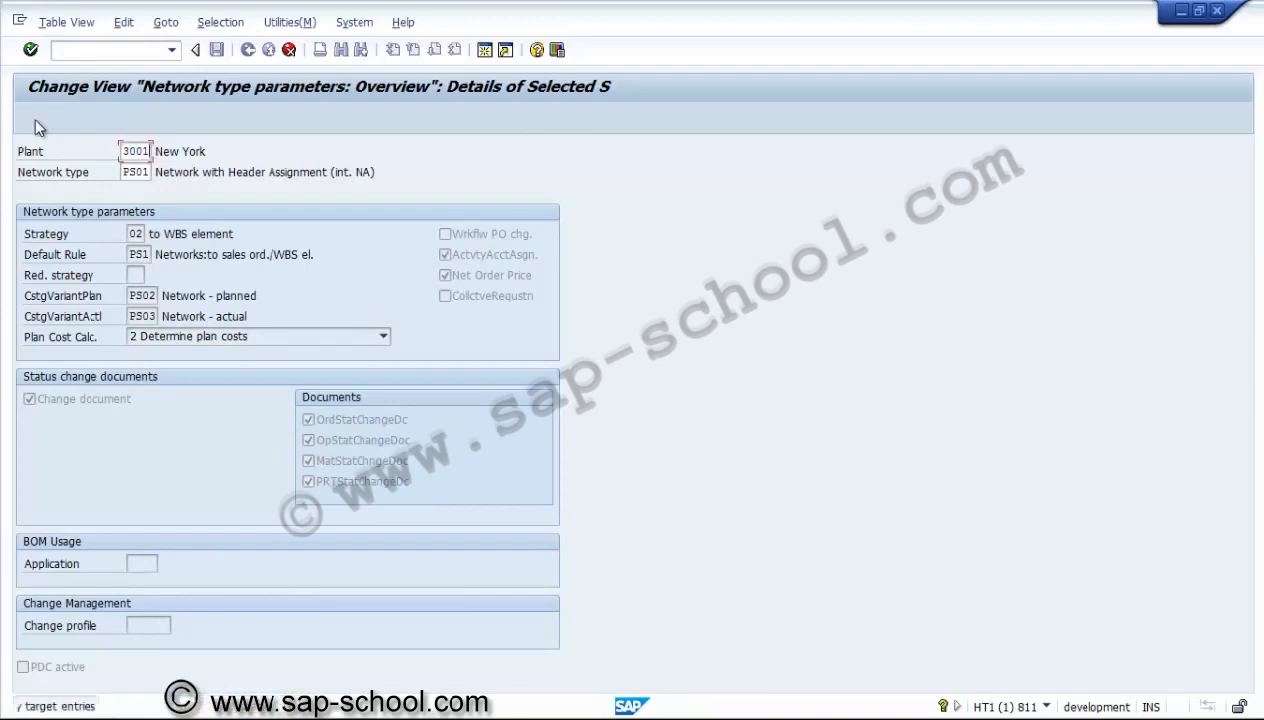
left_click(287, 51)
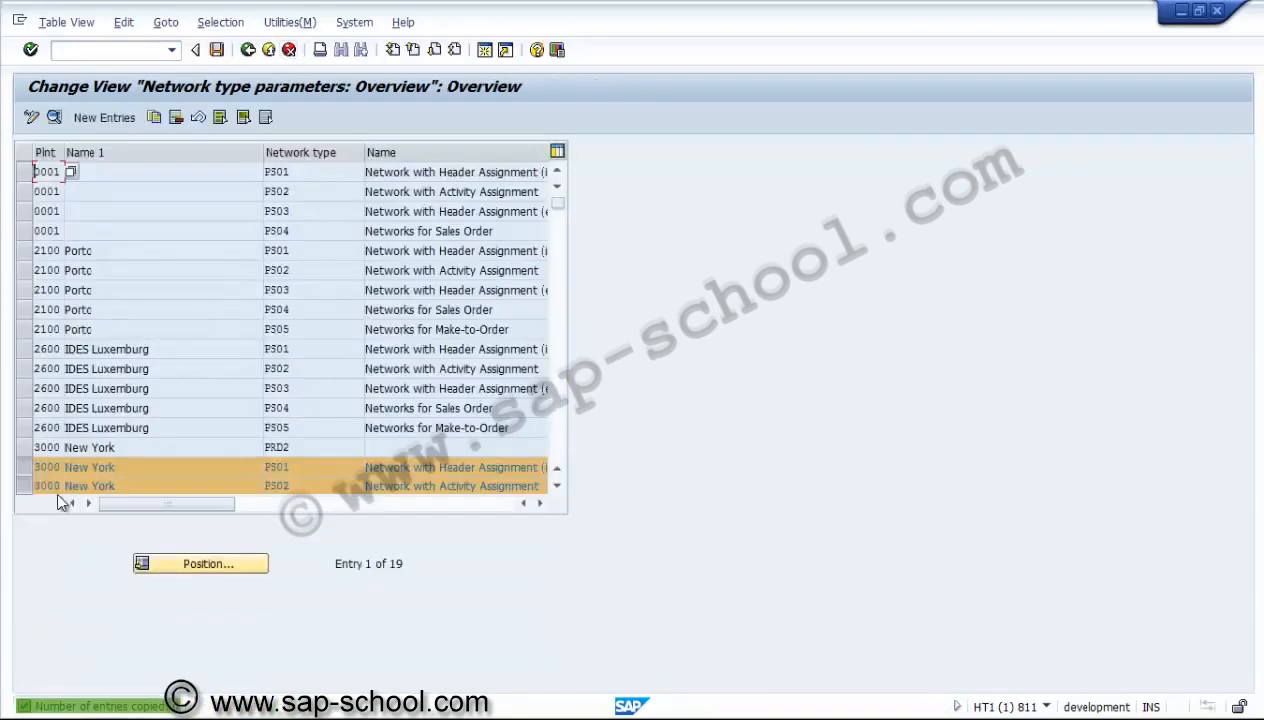
left_click(557, 486)
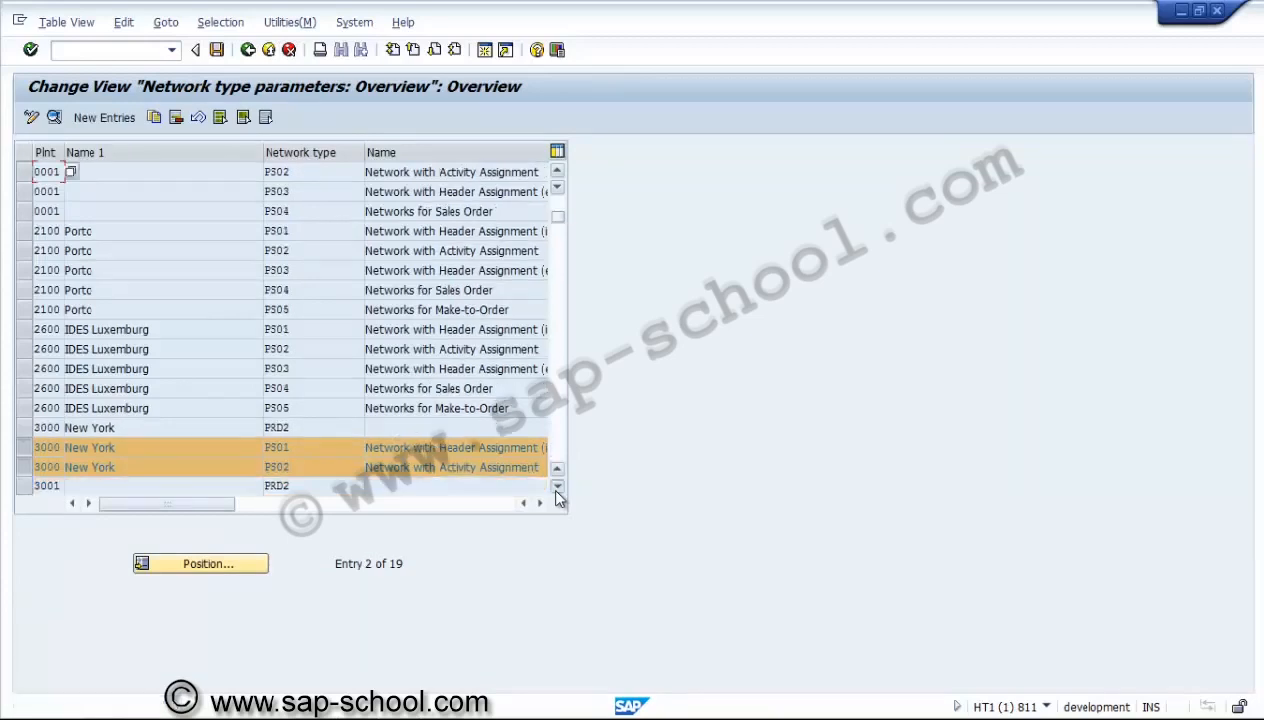
left_click(557, 486)
left_click(557, 486)
left_click(557, 486)
left_click(557, 486)
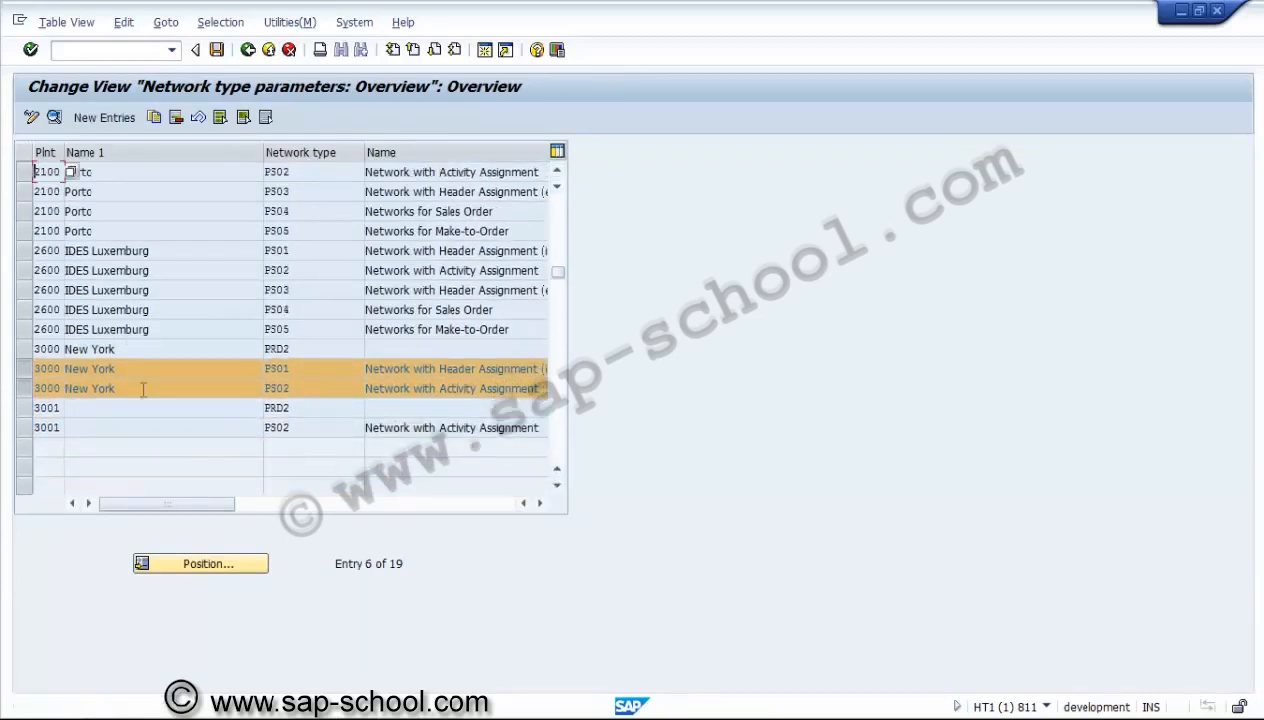
left_click(27, 386)
left_click(27, 372)
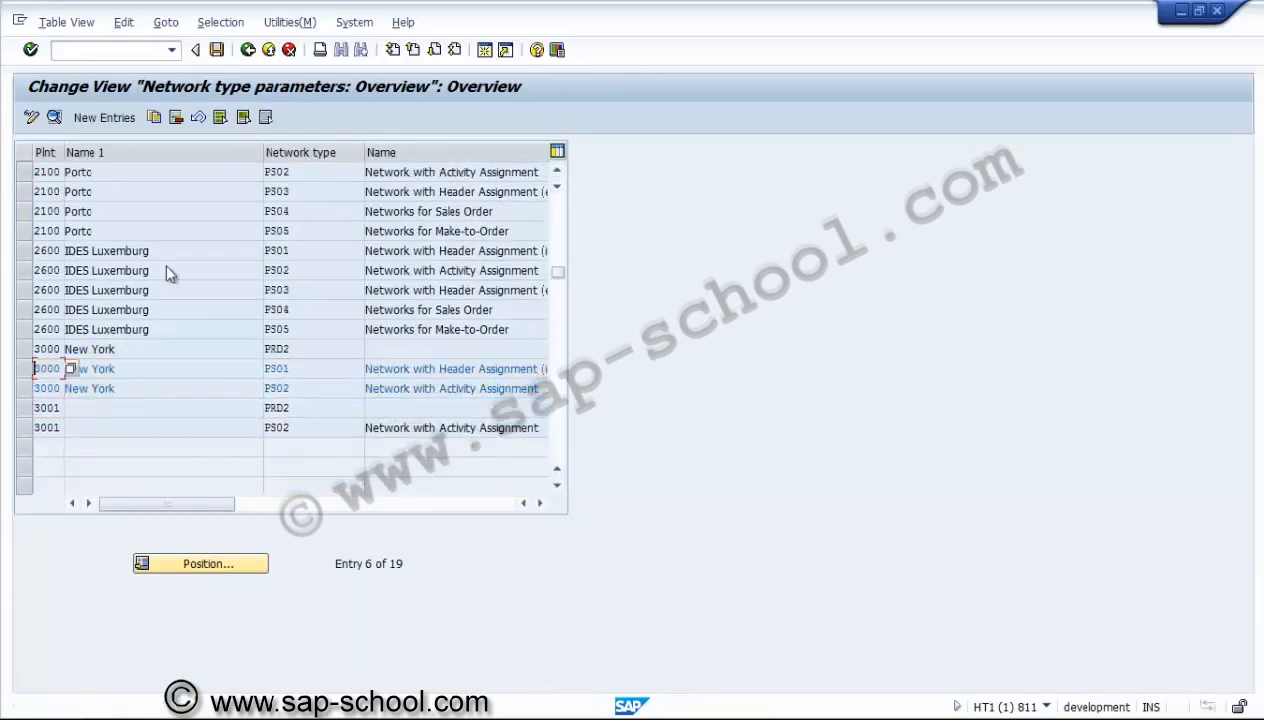
Step: Go to the network profile maintenance activity and review the details of network profile 0000001
left_click(249, 51)
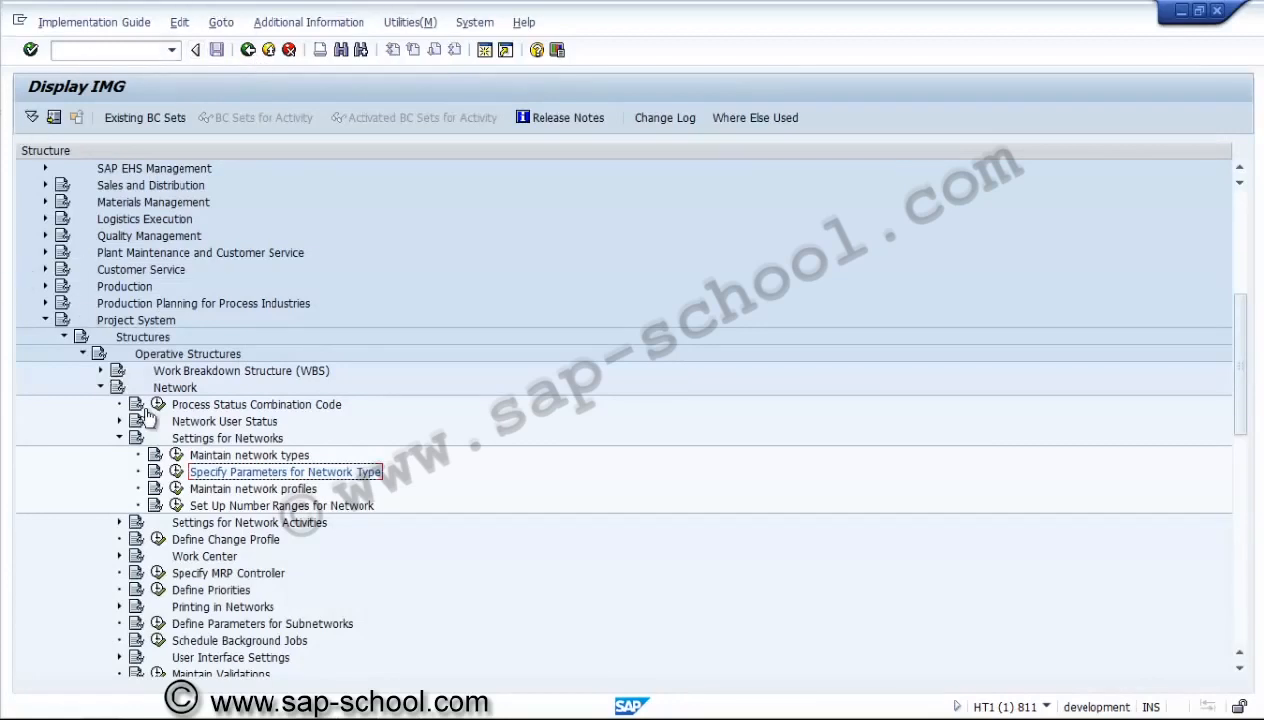
left_click(176, 489)
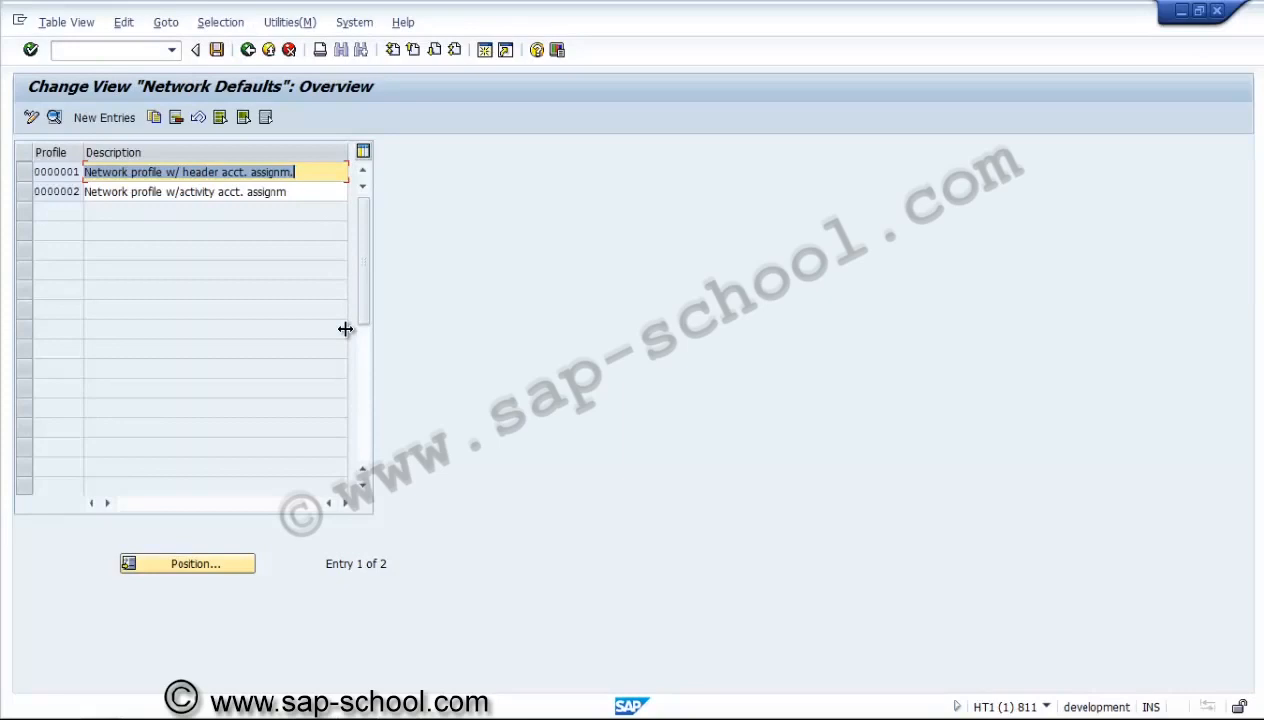
left_click(25, 172)
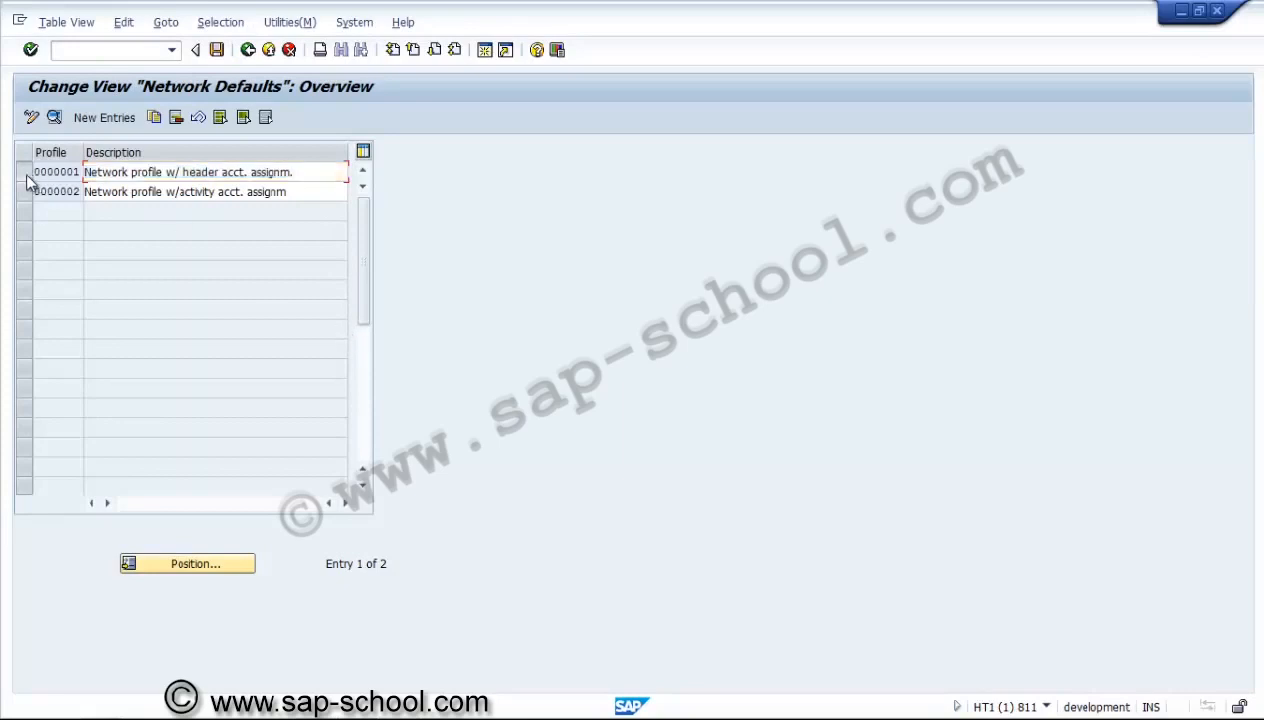
left_click(56, 117)
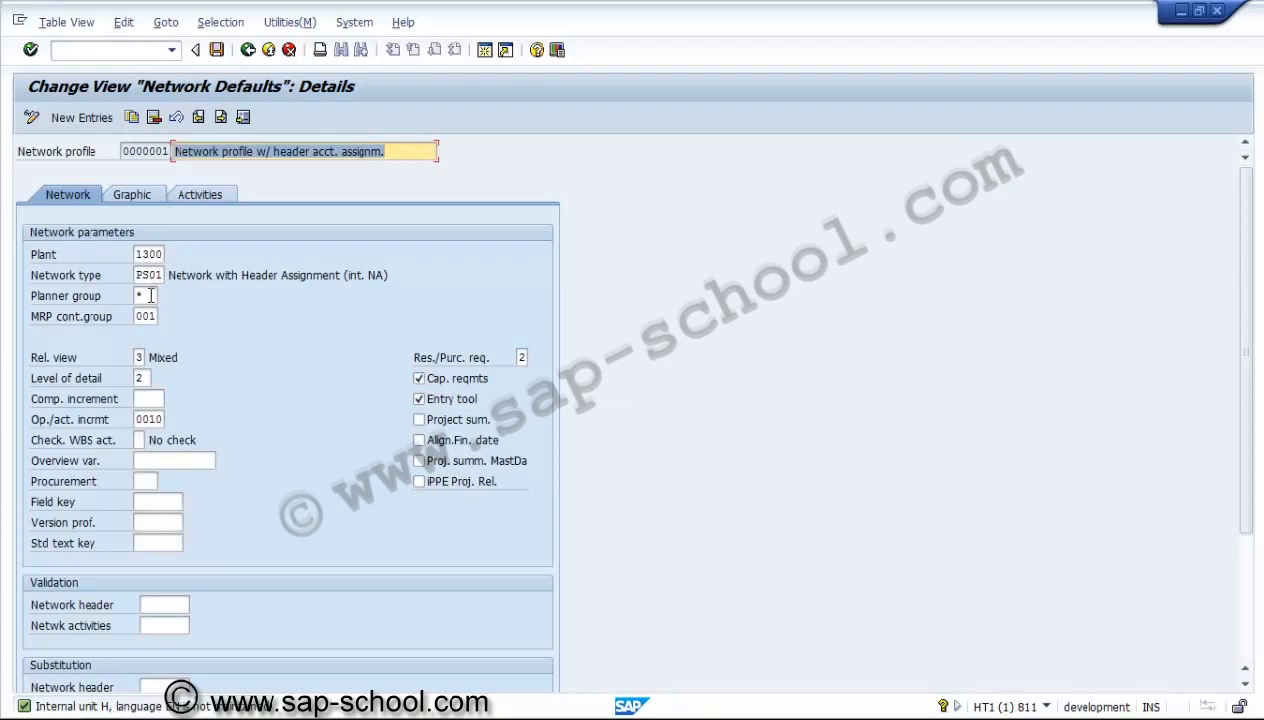
left_click(133, 119)
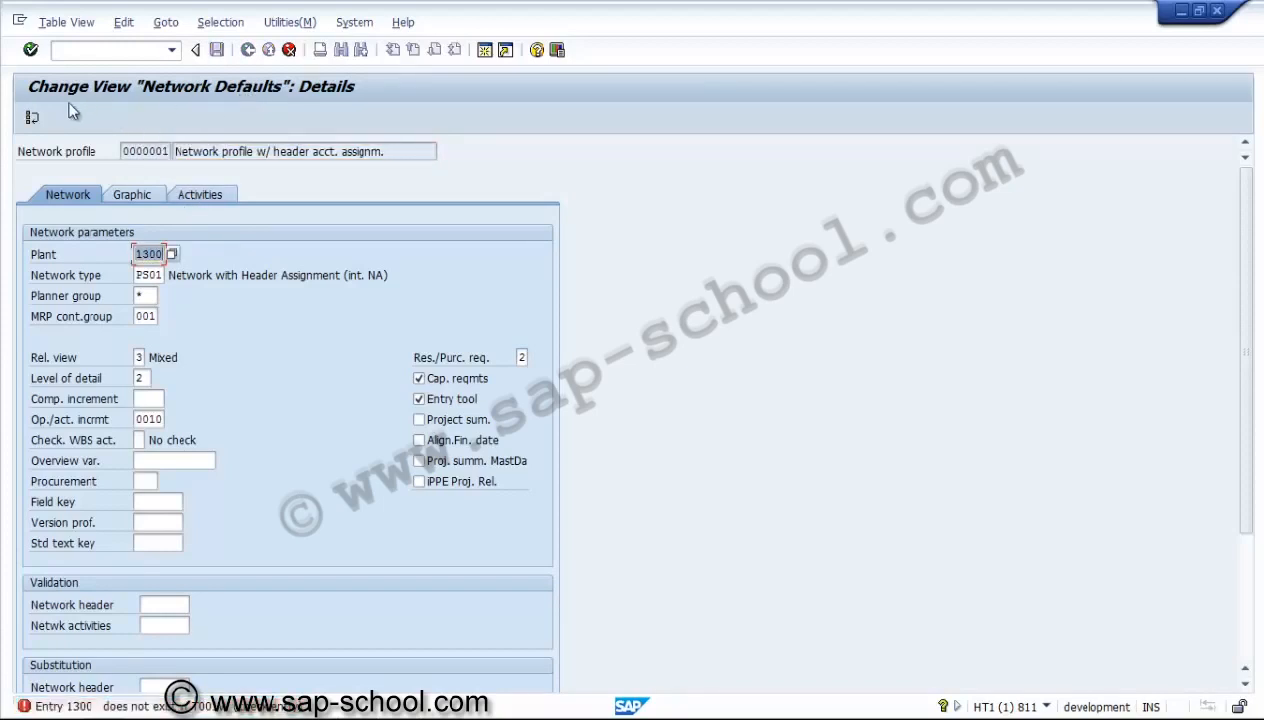
left_click(28, 116)
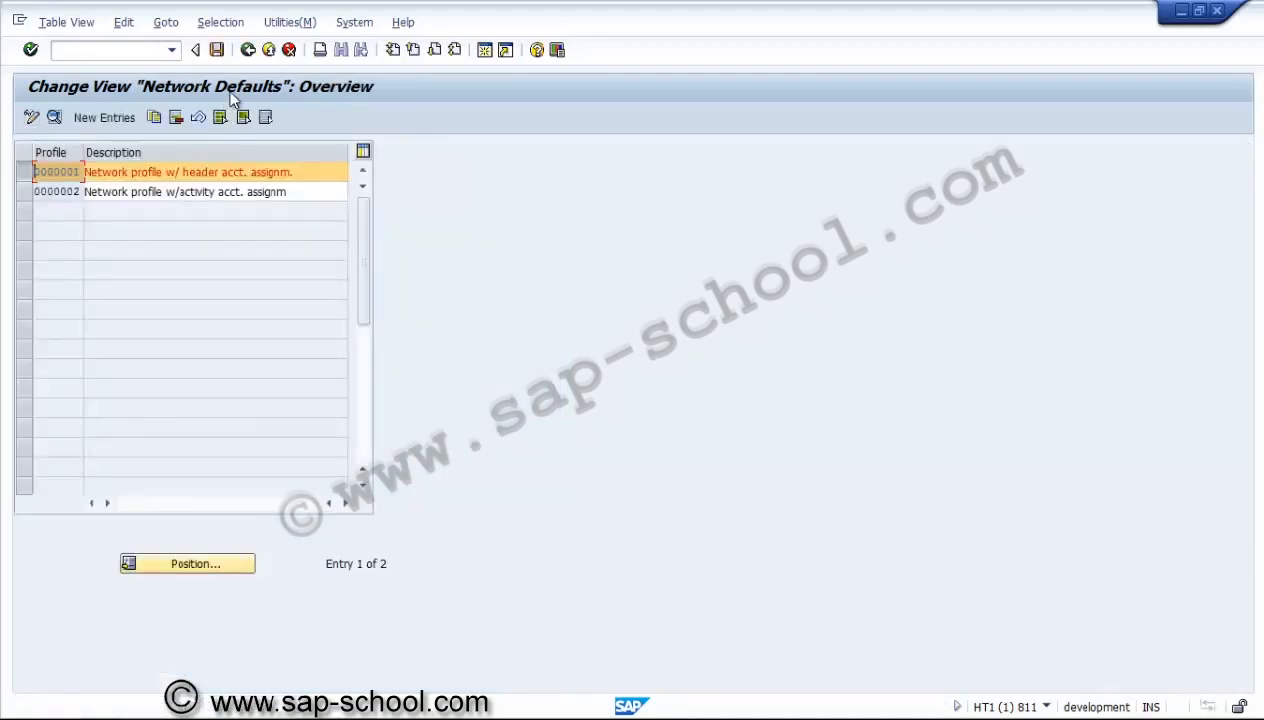
Step: Start a copy of network profile 0000001 as 3000PS1 with the description "Network profile - 3000"
left_click(153, 118)
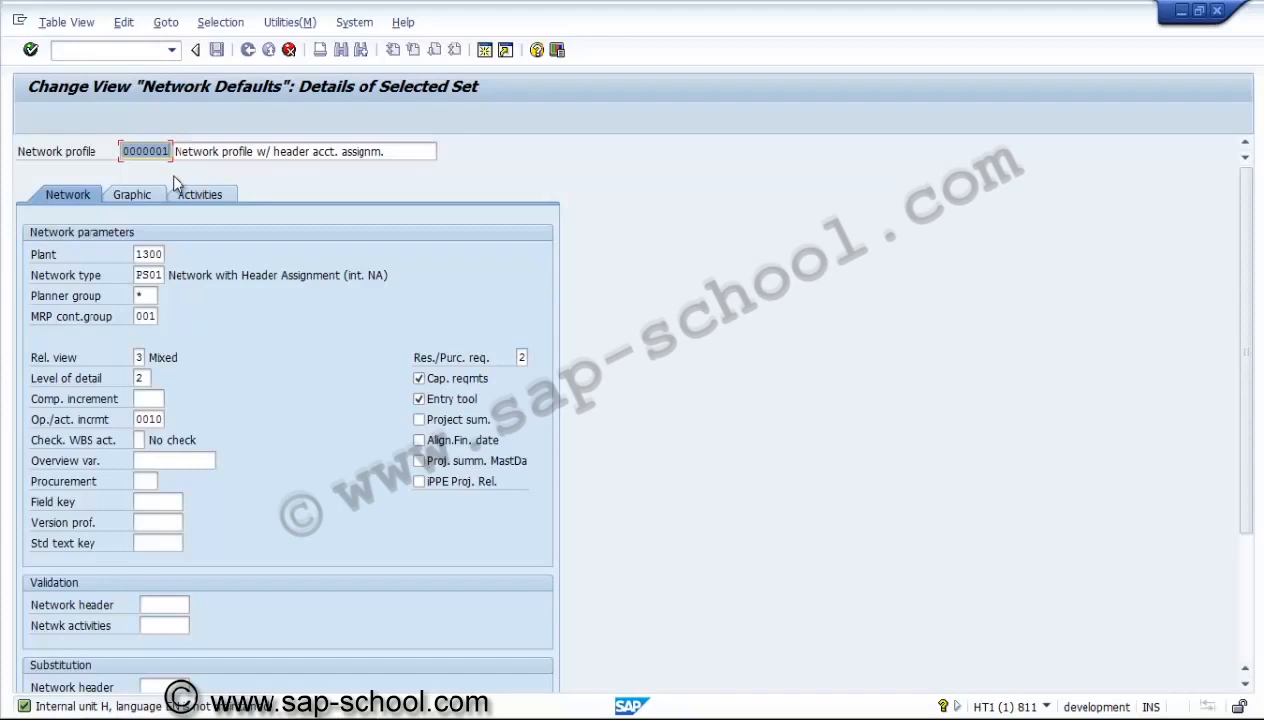
type("3000PS0")
key("BackSpace")
type("1")
left_click(384, 151)
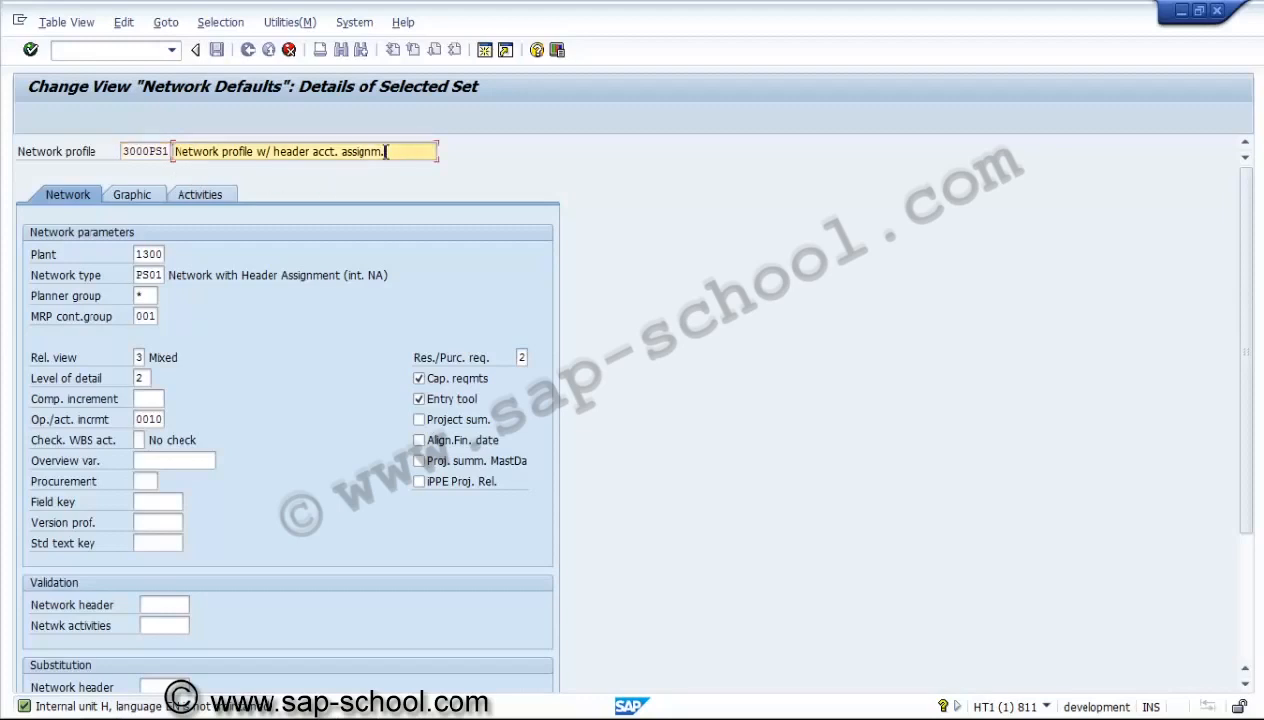
key("BackSpace")
key("BackSpace")
key("BackSpace")
key("BackSpace")
key("BackSpace")
key("BackSpace")
key("BackSpace")
key("BackSpace")
key("BackSpace")
key("BackSpace")
key("BackSpace")
key("BackSpace")
key("BackSpace")
key("BackSpace")
key("BackSpace")
key("BackSpace")
key("BackSpace")
key("BackSpace")
key("BackSpace")
key("BackSpace")
key("BackSpace")
key("BackSpace")
key("BackSpace")
key("BackSpace")
key("BackSpace")
type("- ")
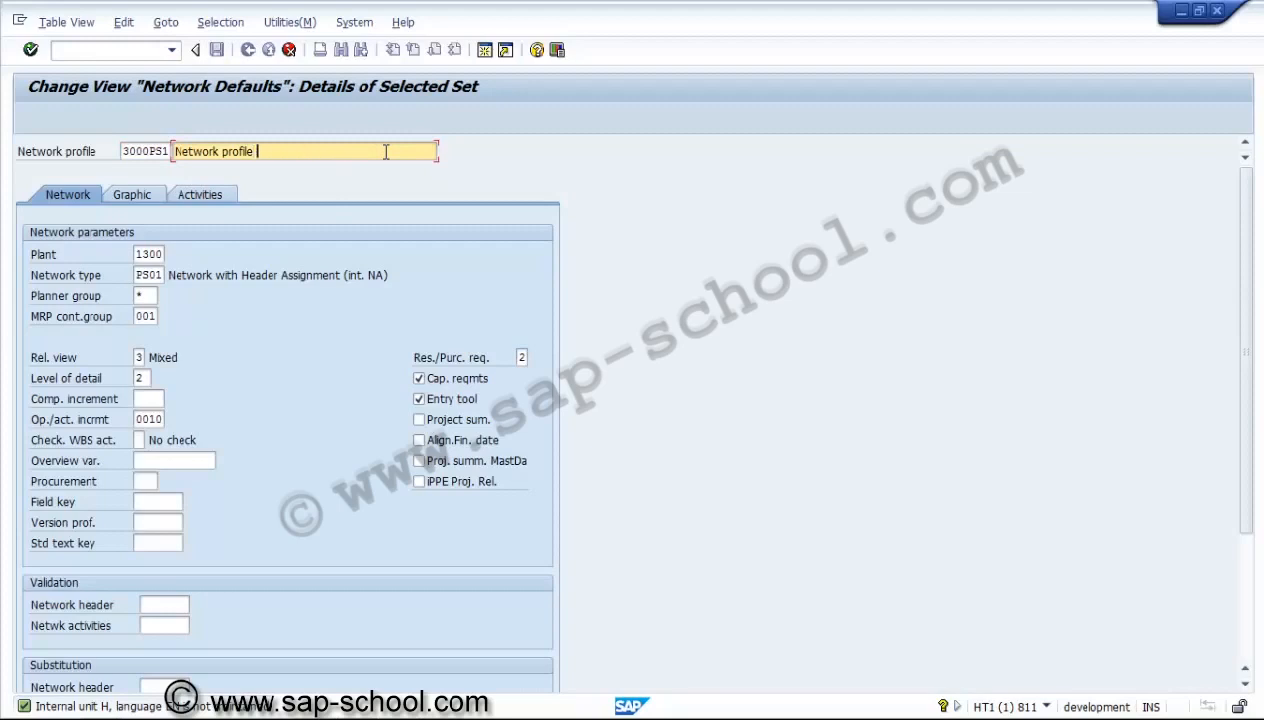
type("3000")
Step: Set the plant of the new network profile to 3000
left_click(166, 254)
key("BackSpace")
key("BackSpace")
key("BackSpace")
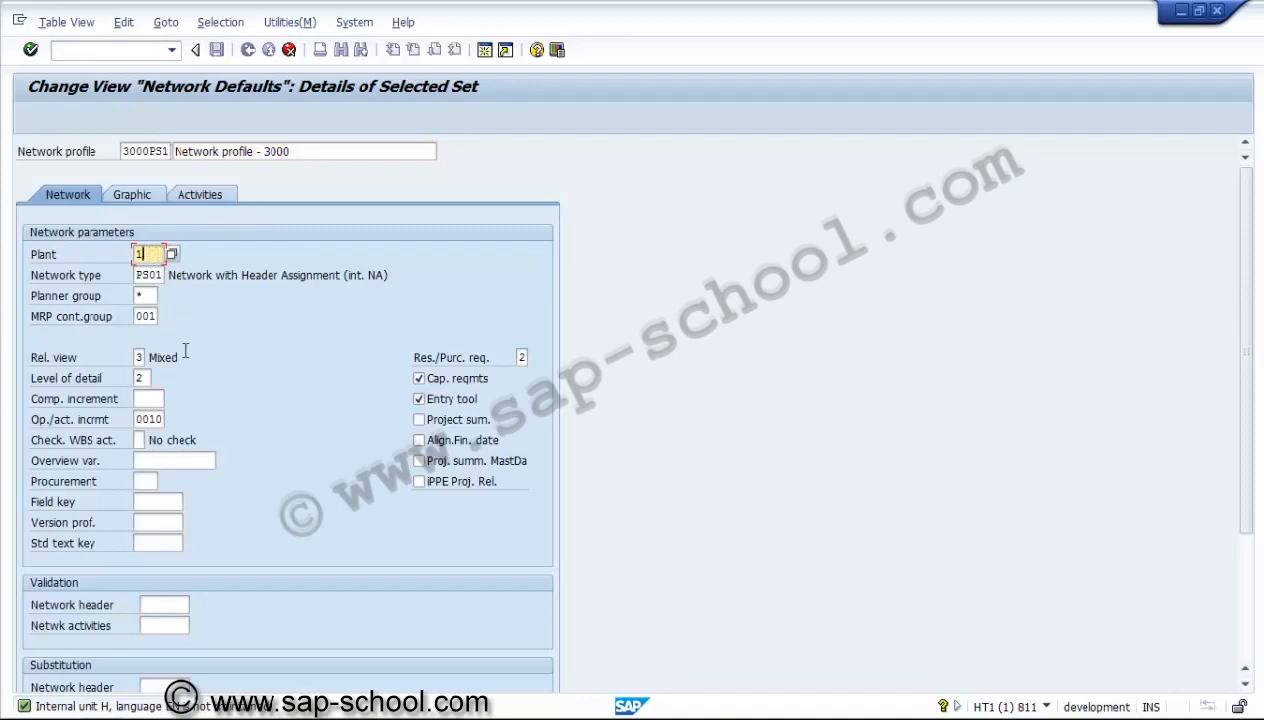
key("BackSpace")
type("3000")
left_click(159, 276)
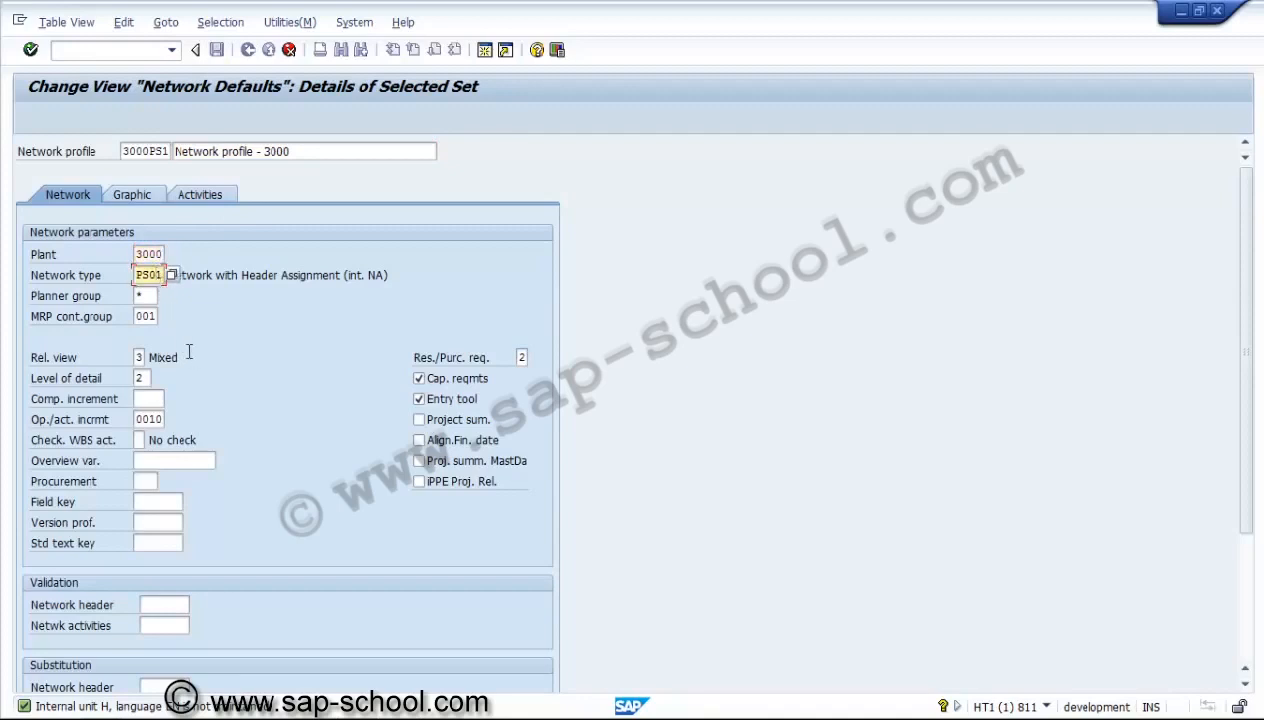
Step: Clear the planner group and set the MRP controller group to RPA in the new network profile
left_click(147, 296)
key("BackSpace")
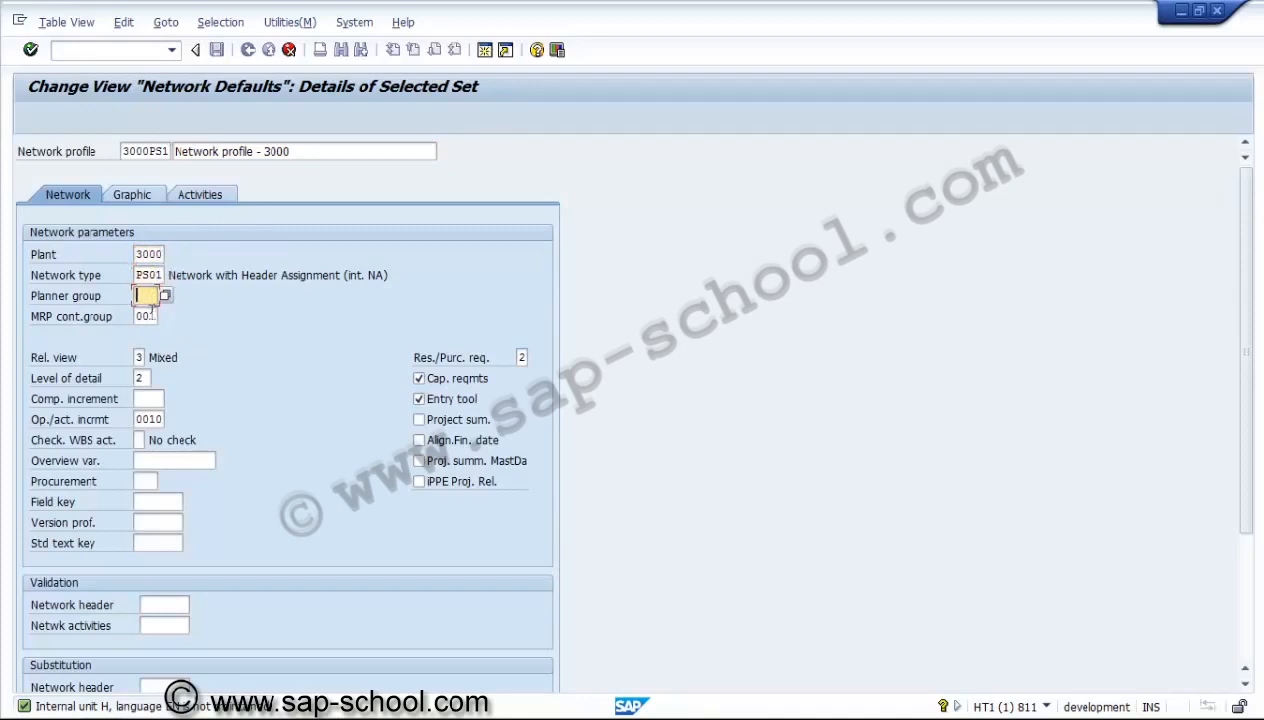
left_click(150, 314)
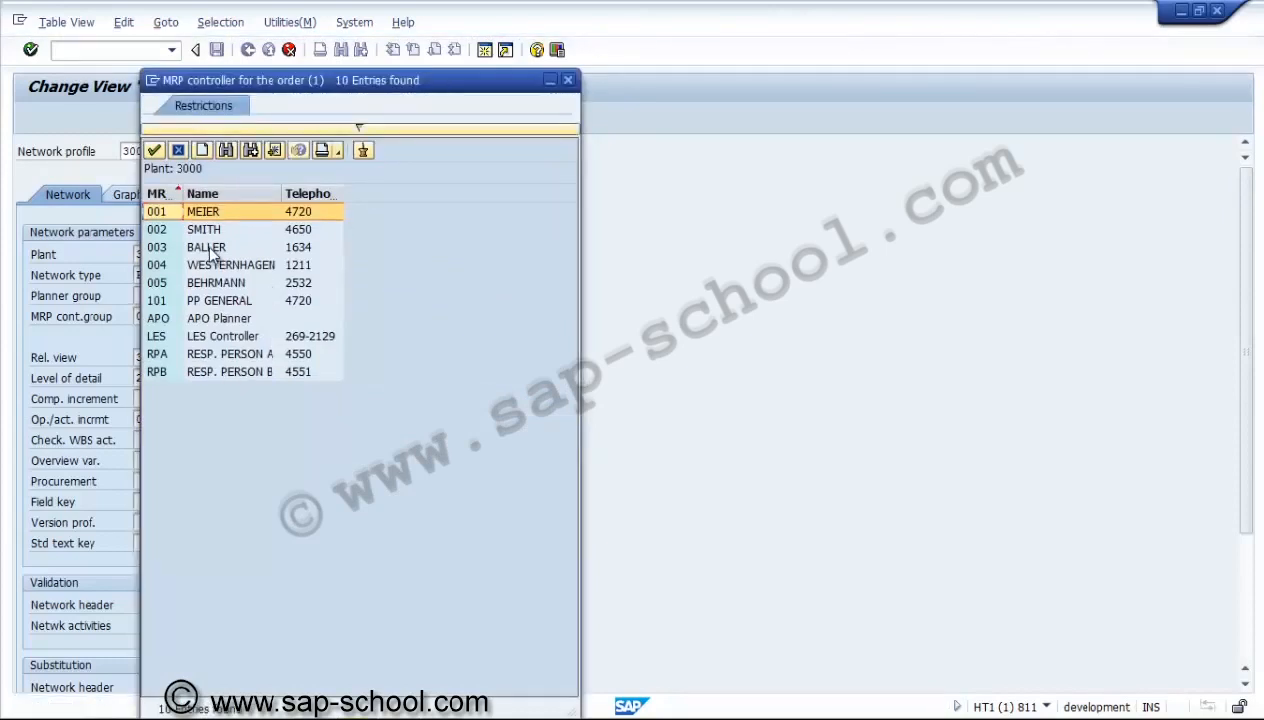
left_click(207, 358)
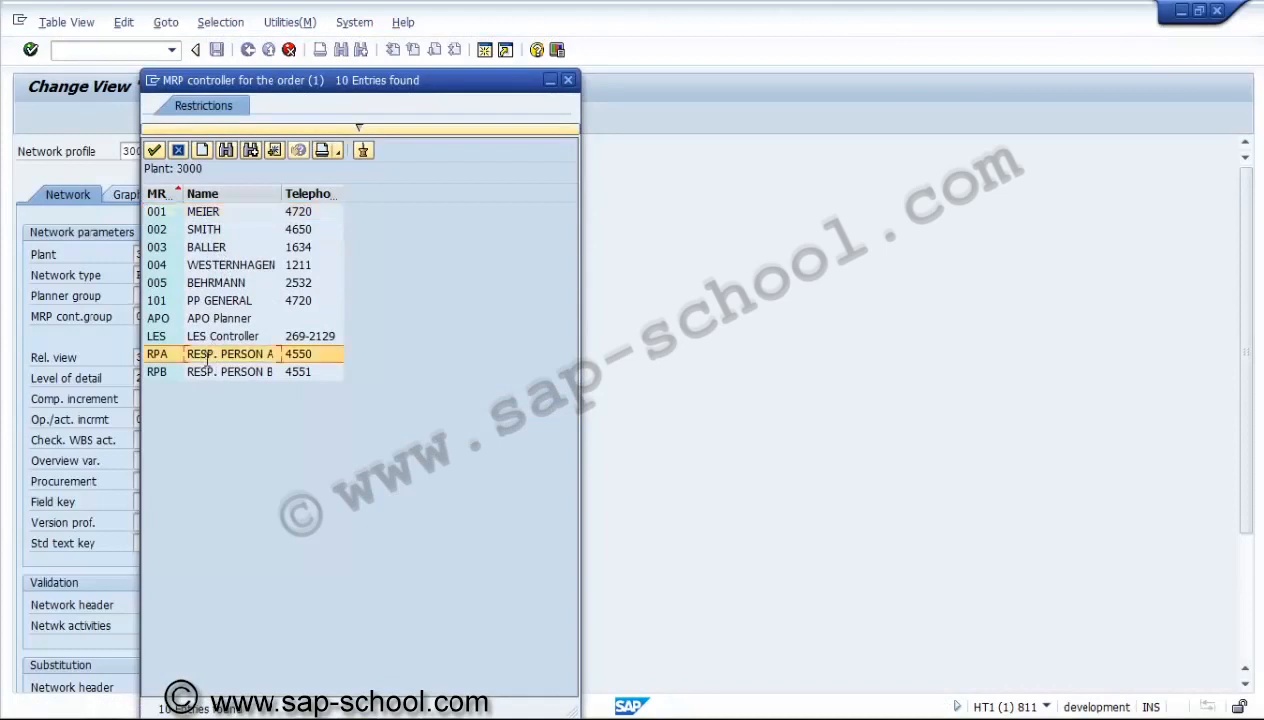
double_click(207, 360)
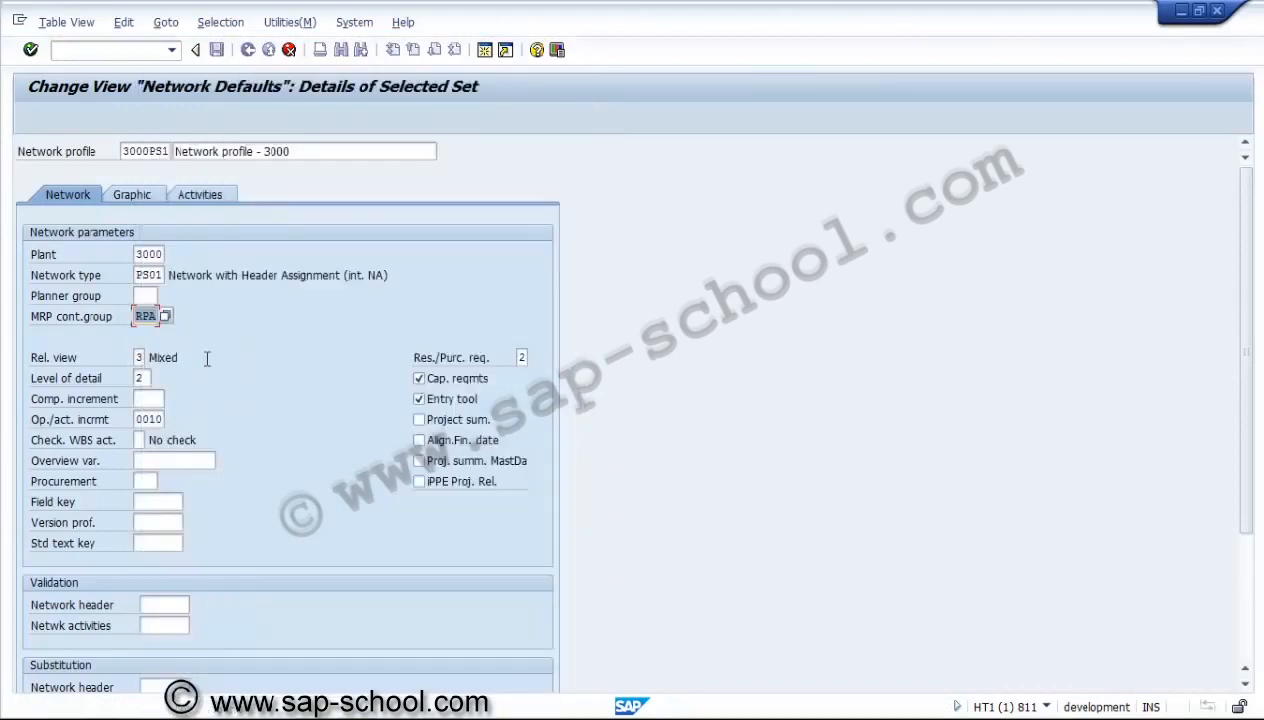
Step: Check the available relationship view options for the network profile without changing the selection
left_click(140, 357)
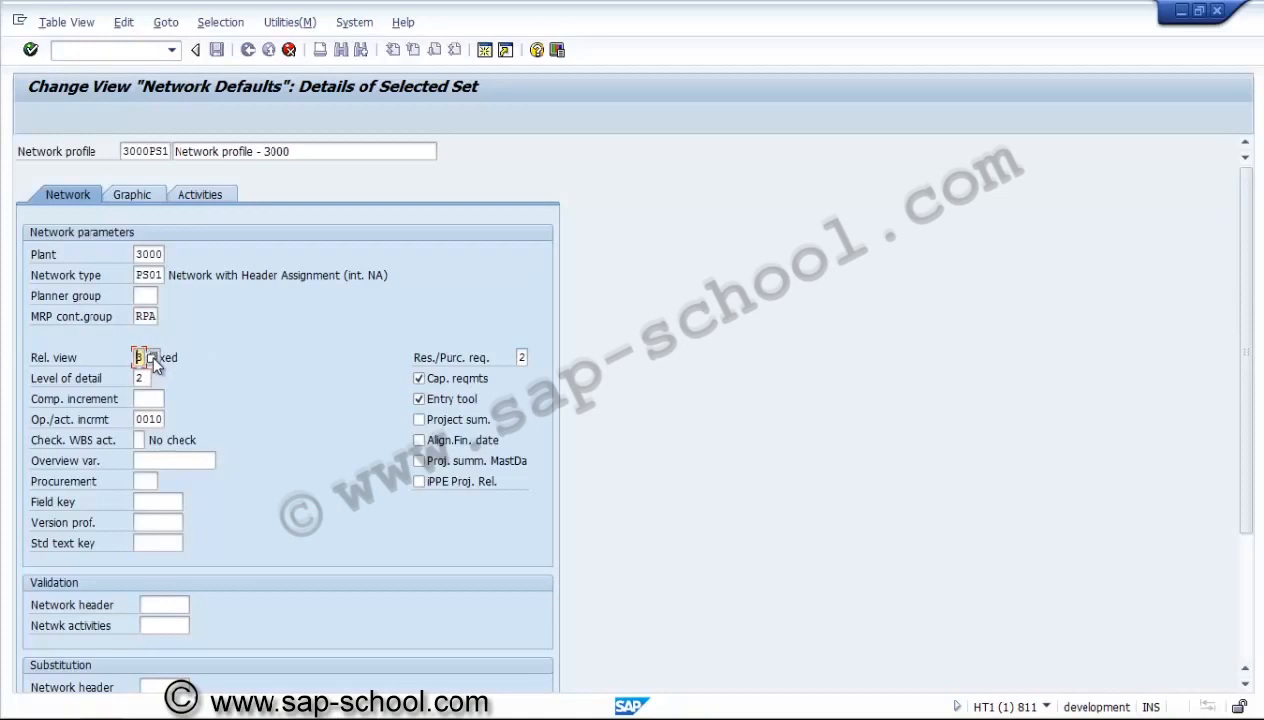
left_click(152, 357)
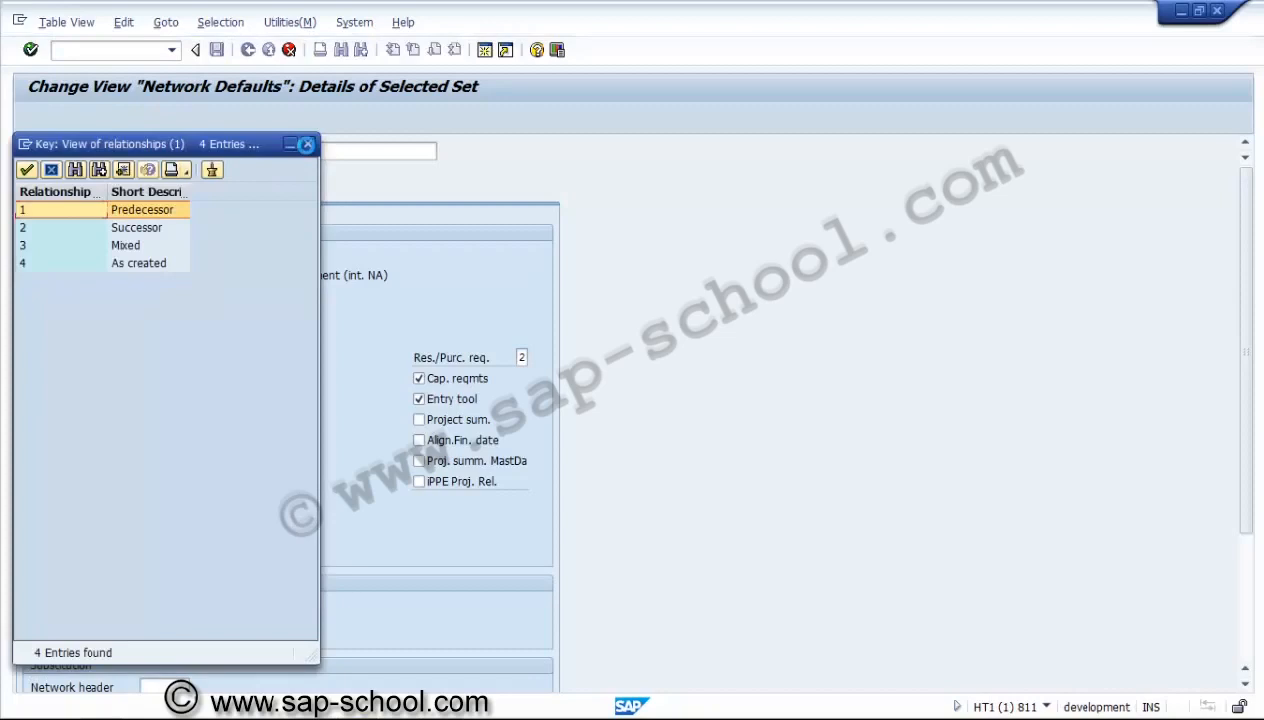
left_click(306, 145)
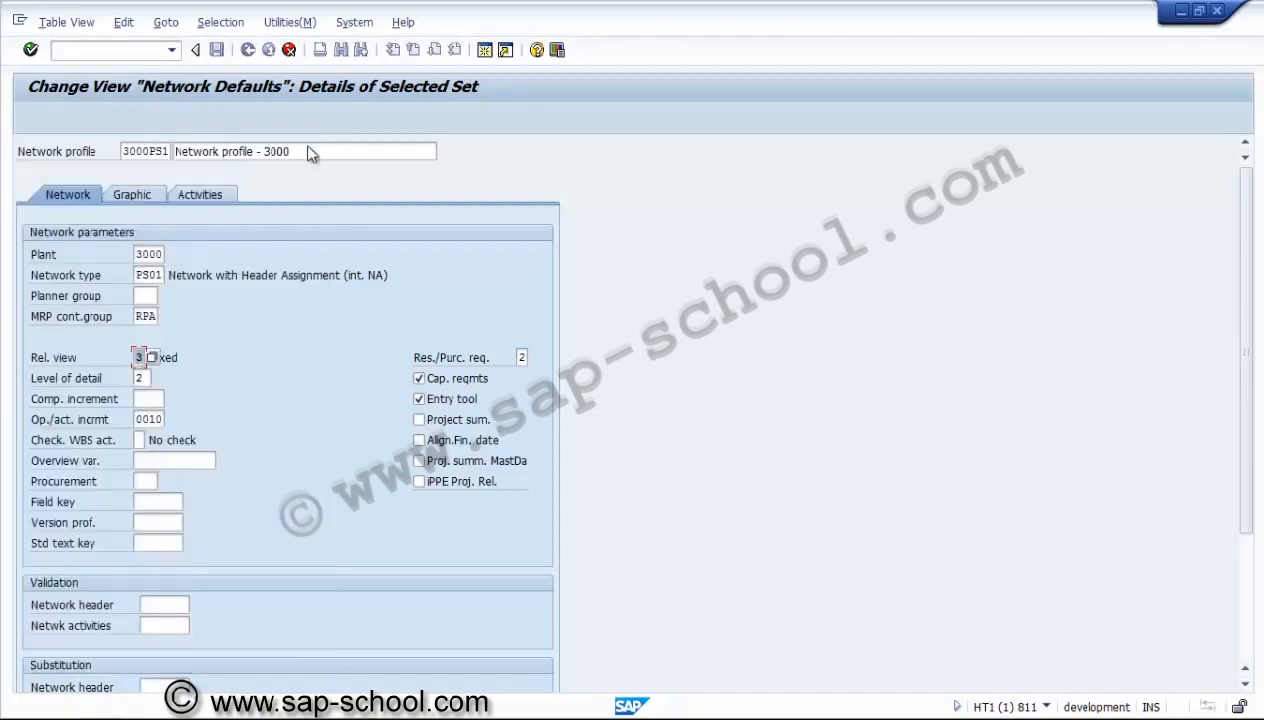
Step: Set the component increment of network profile 3000PS1 to 10
left_click(150, 378)
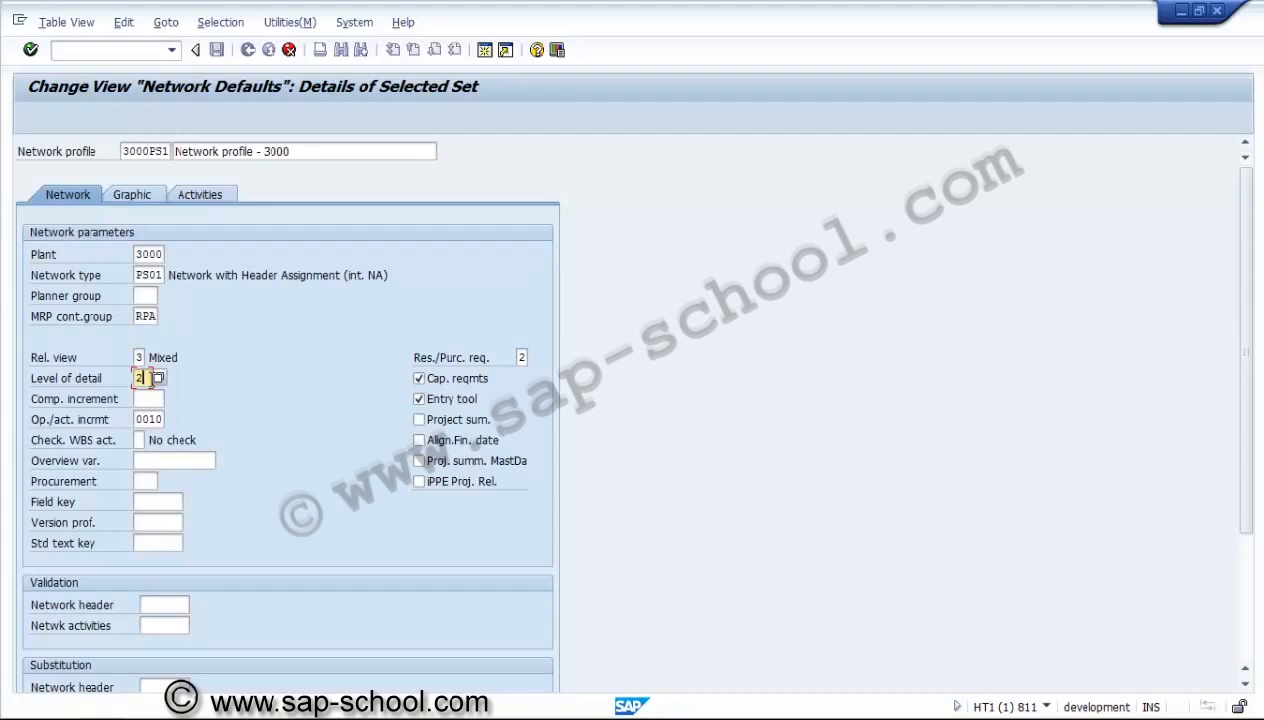
key("Tab")
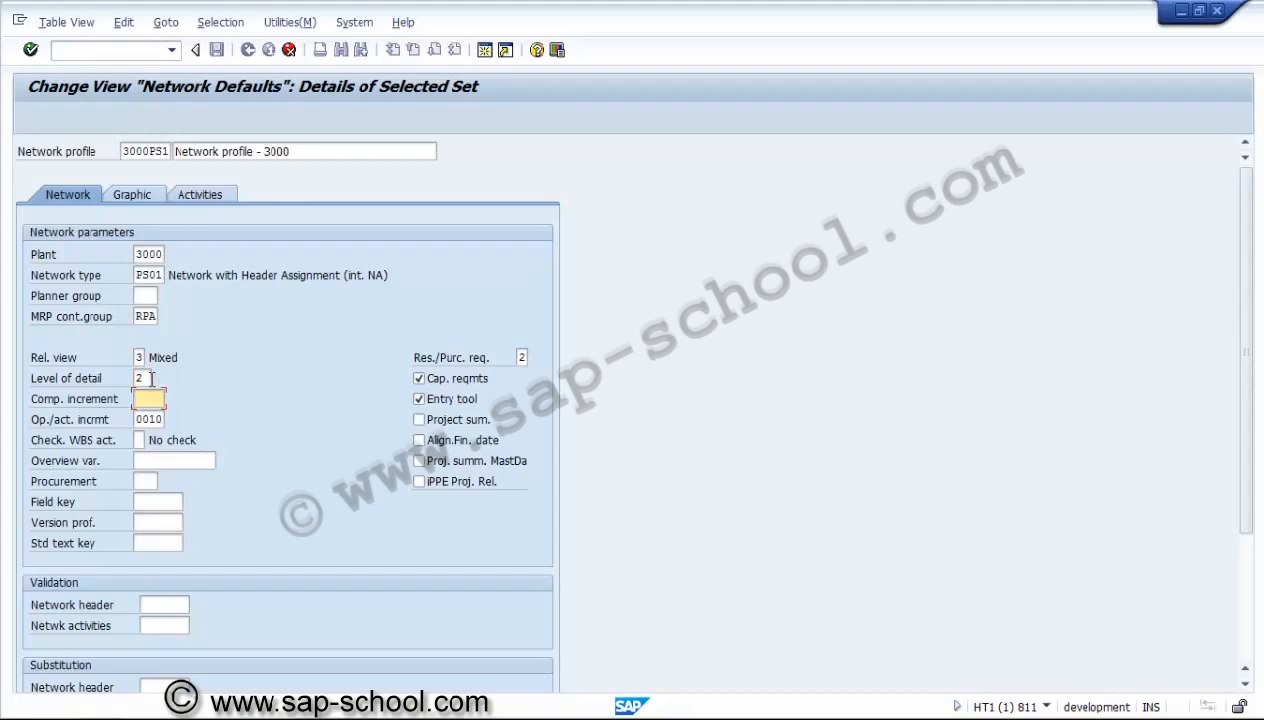
type("10")
key("Tab")
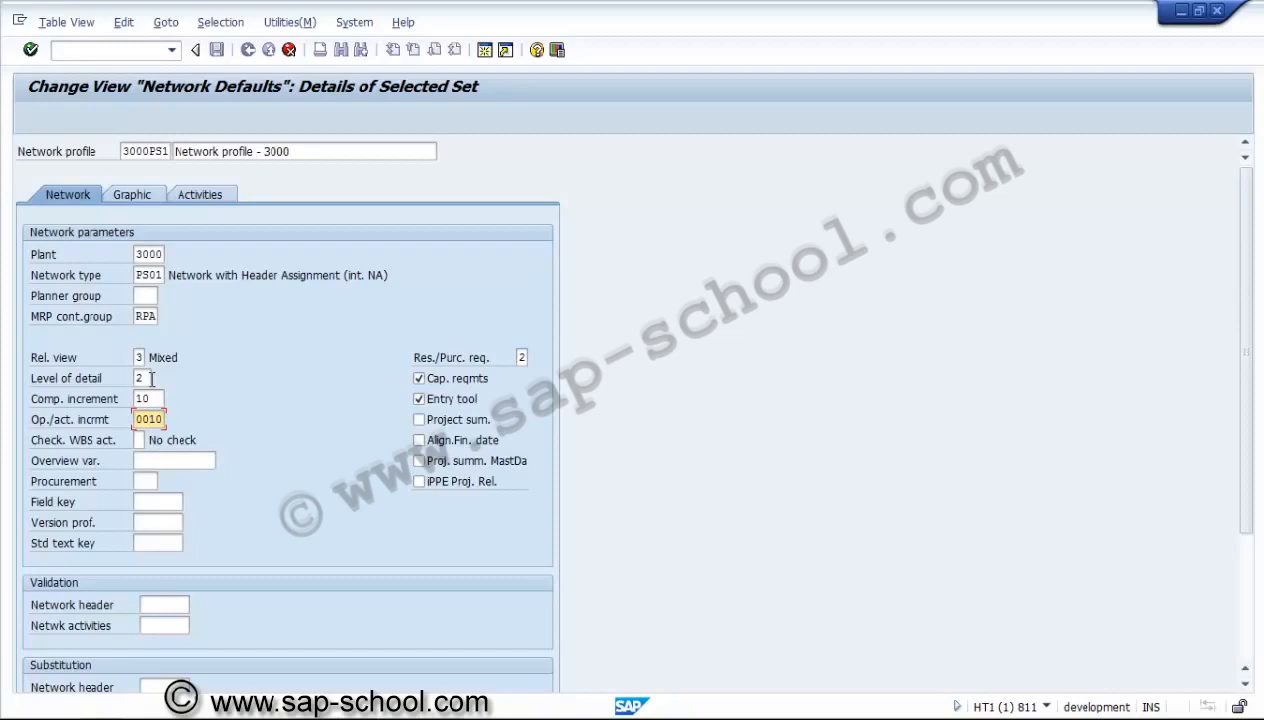
Step: Set the WBS activity date check to W (Exit with warning)
key("Tab")
left_click(153, 441)
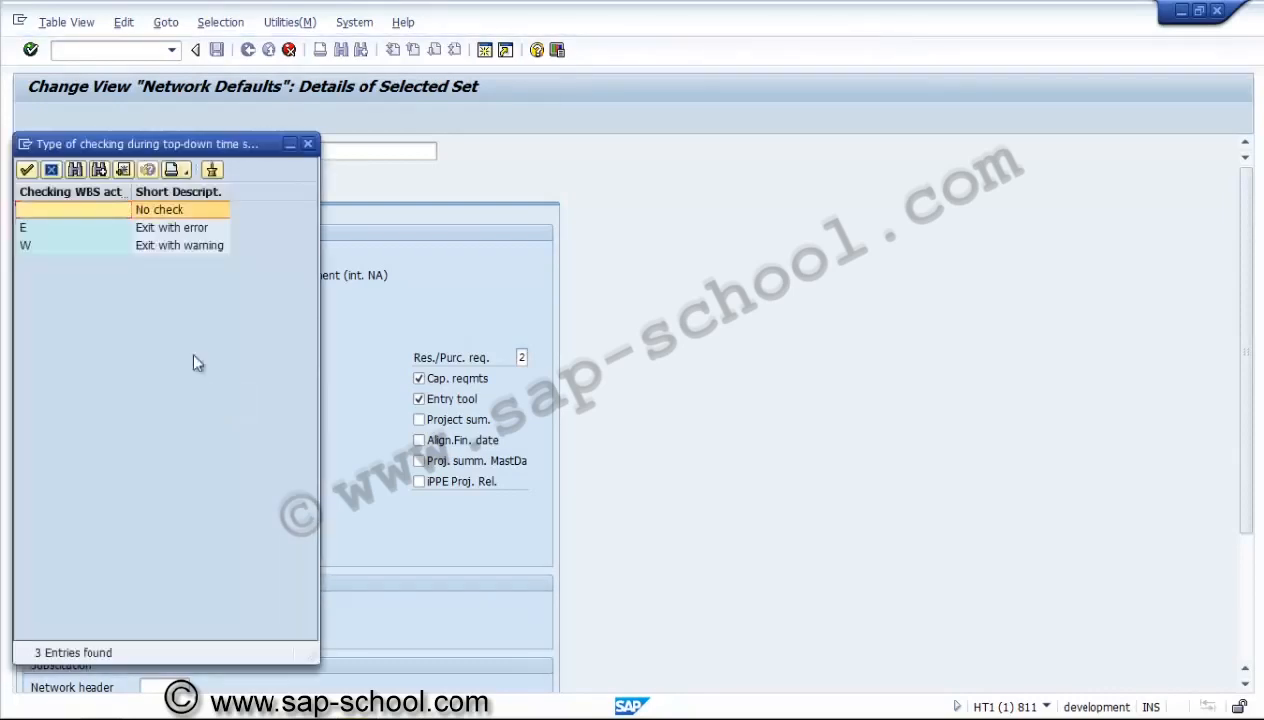
double_click(172, 248)
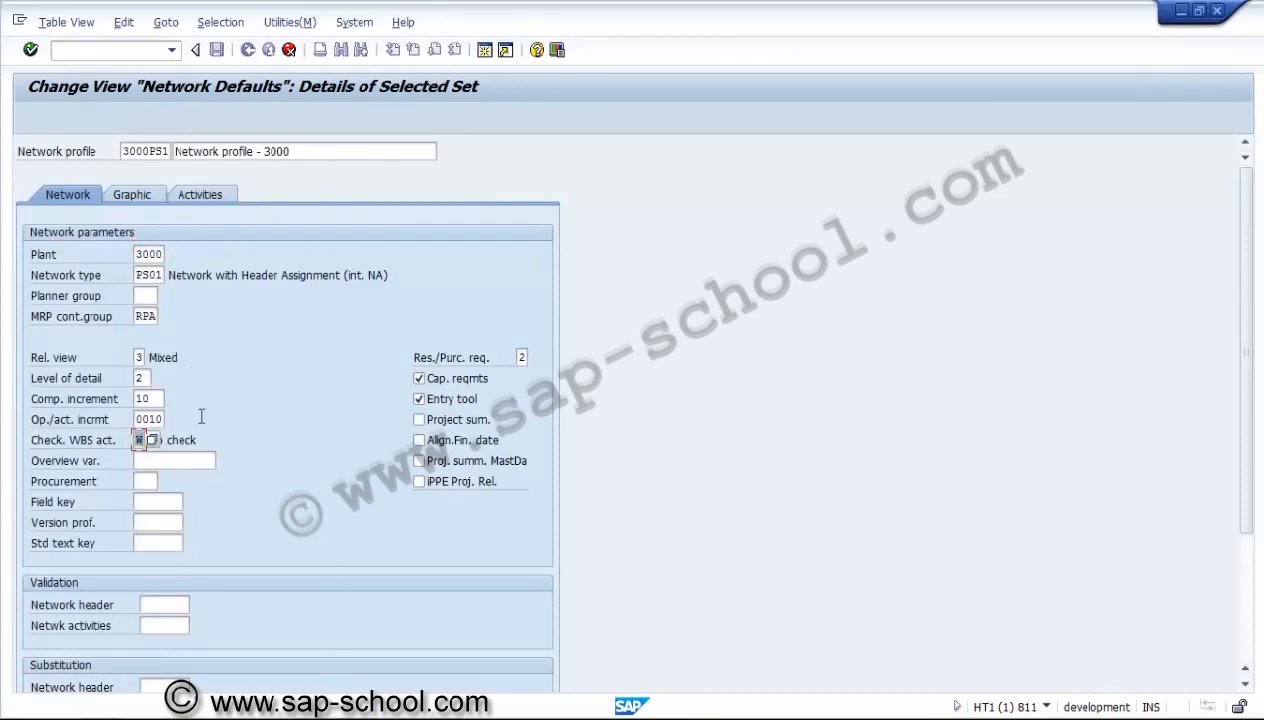
Step: Look through the overview variant, procurement, field key, version profile and standard text key fields, checking which procurement values are available
left_click(193, 460)
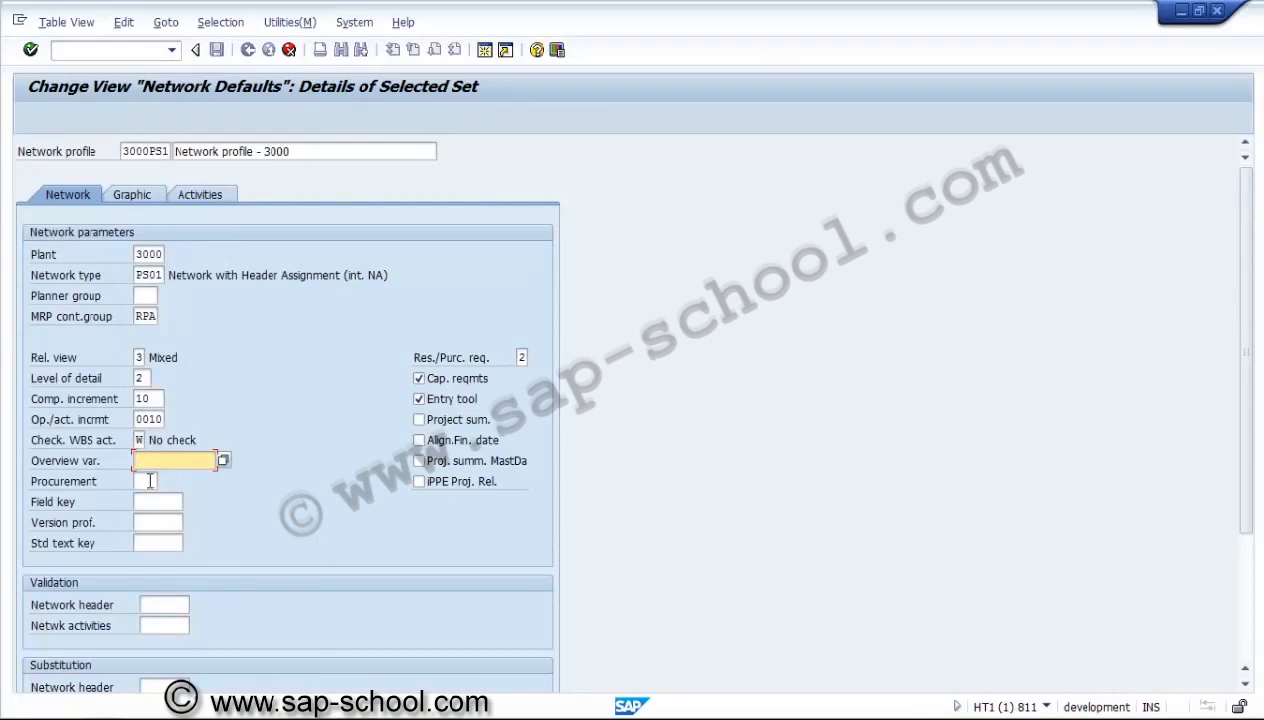
left_click(148, 481)
left_click(166, 483)
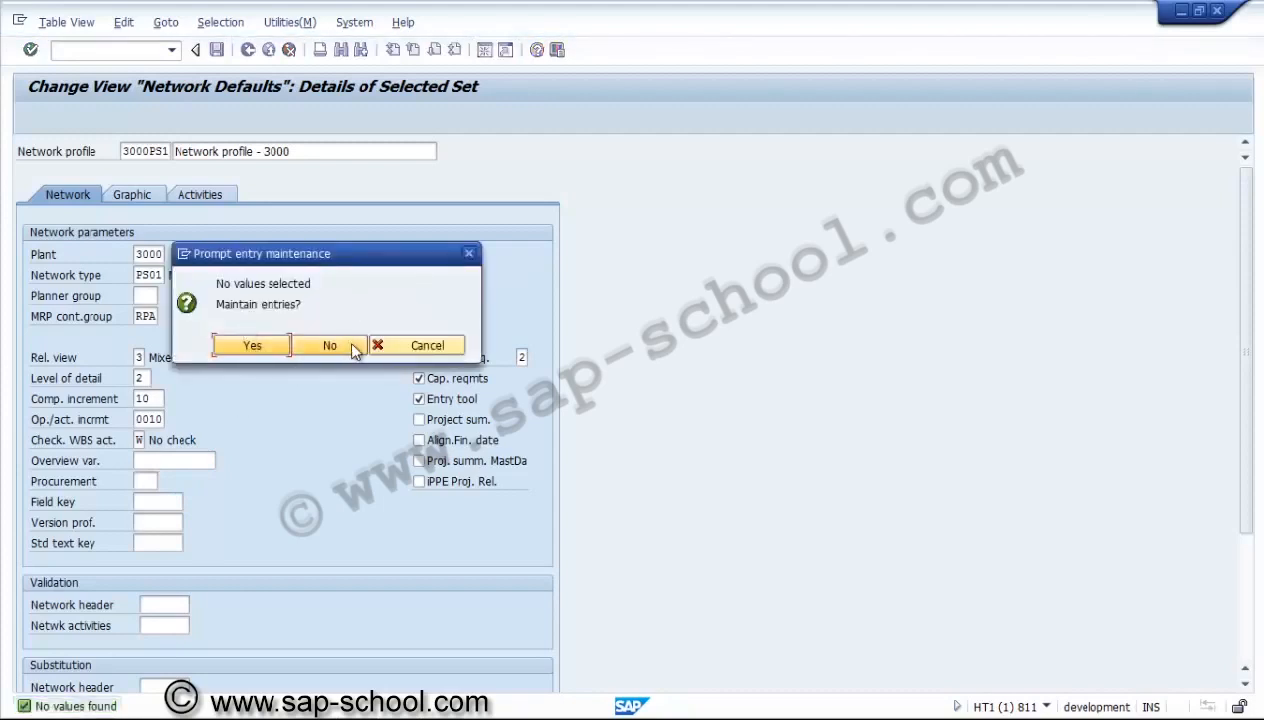
left_click(396, 346)
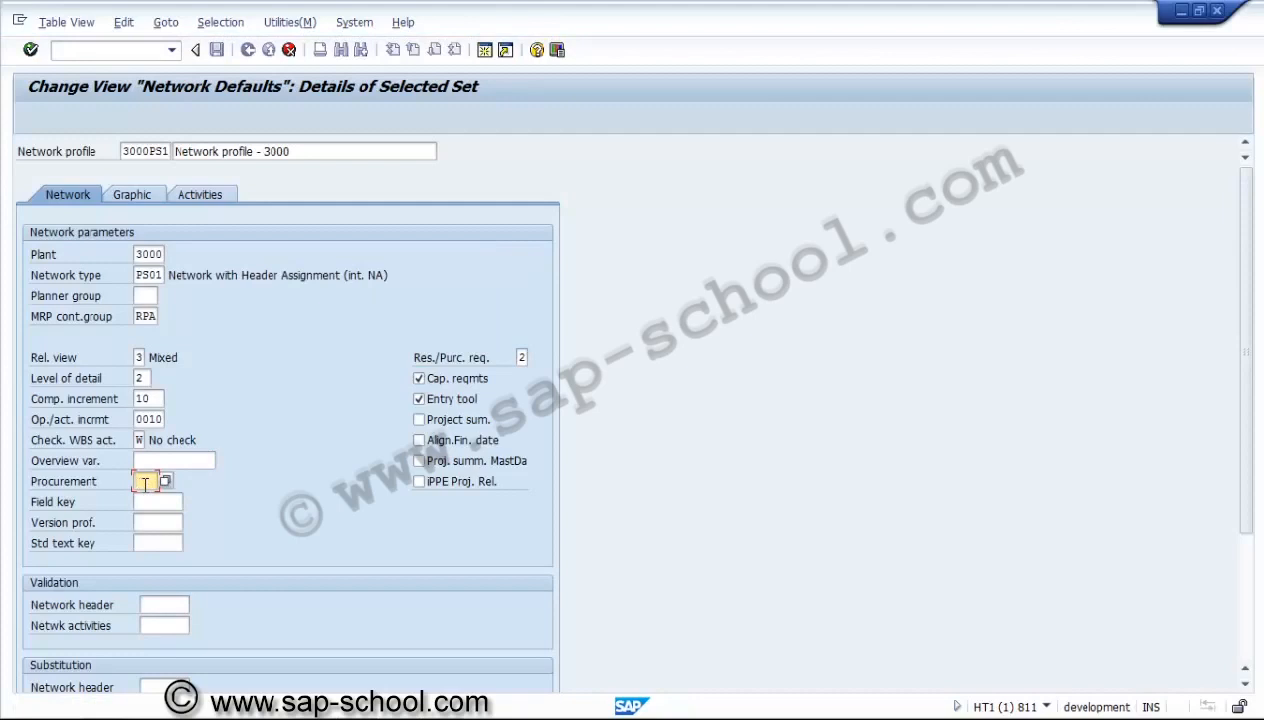
left_click(149, 501)
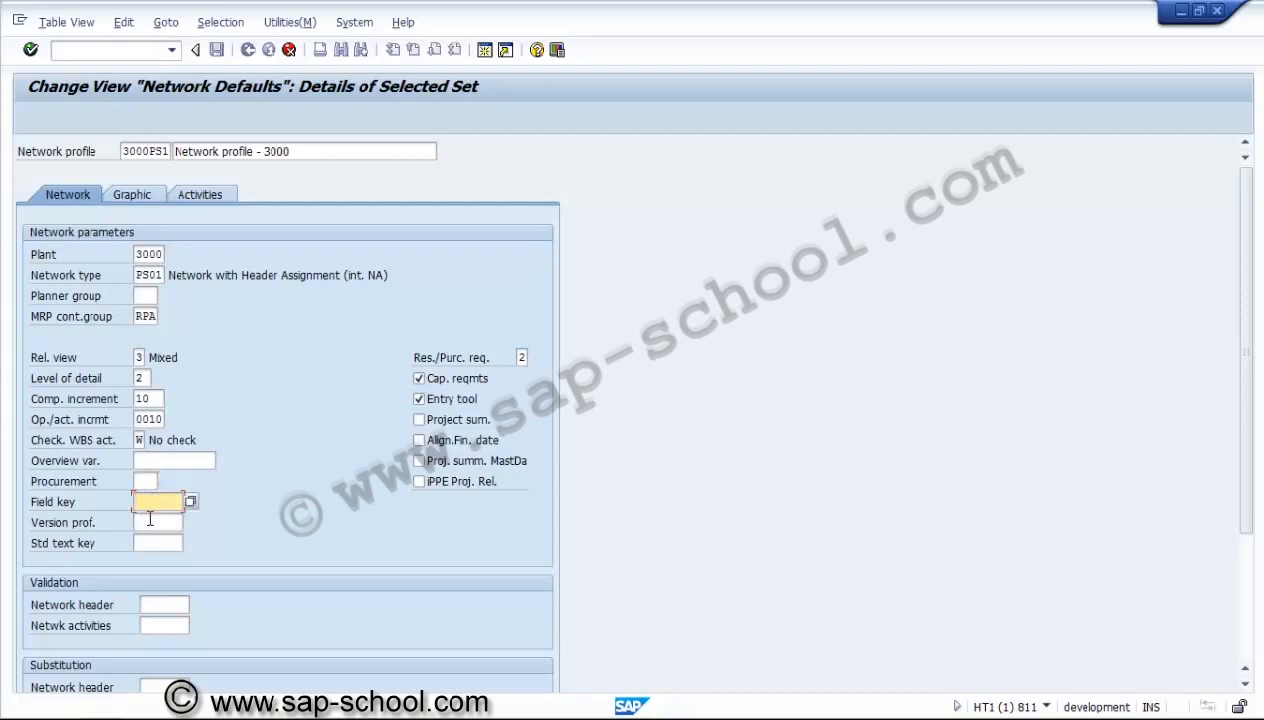
left_click(150, 519)
left_click(151, 544)
Step: Choose reservation/purchase requisition option 2 (From release), disable Cap. reqmts and Entry tool, and enable Align.Fin. date and Proj. summ. MastDa
left_click(521, 358)
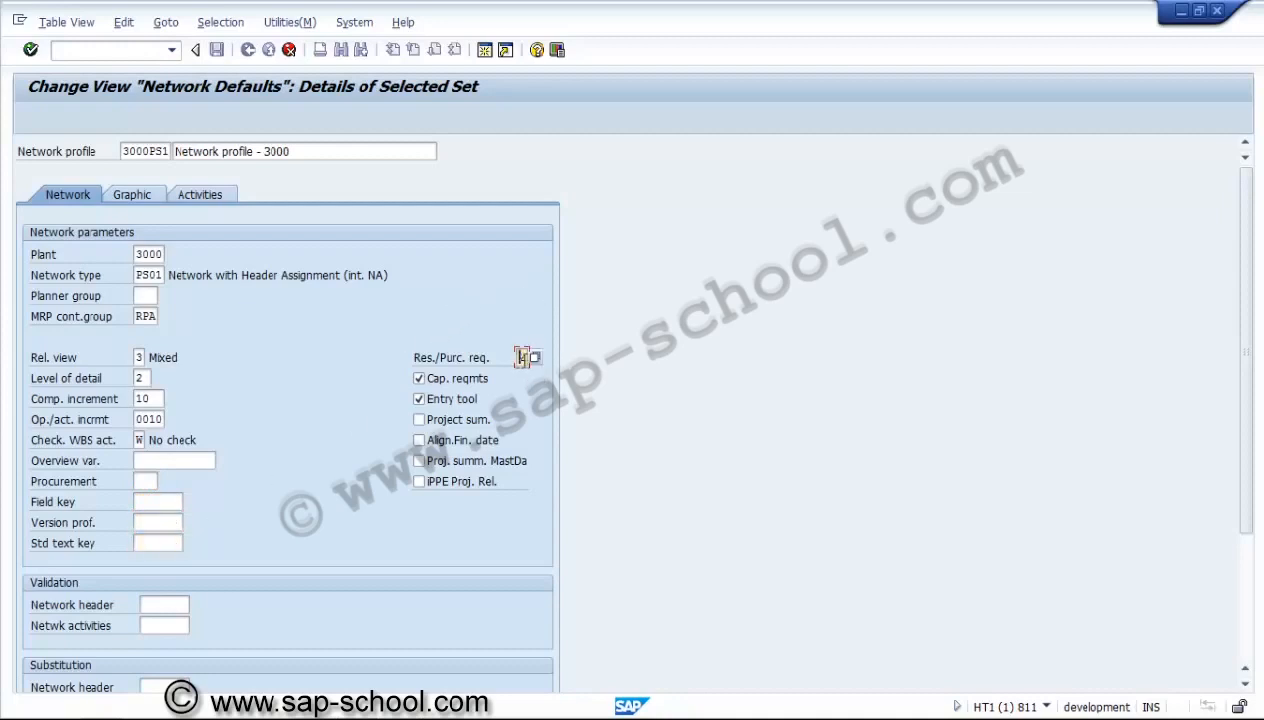
left_click(534, 358)
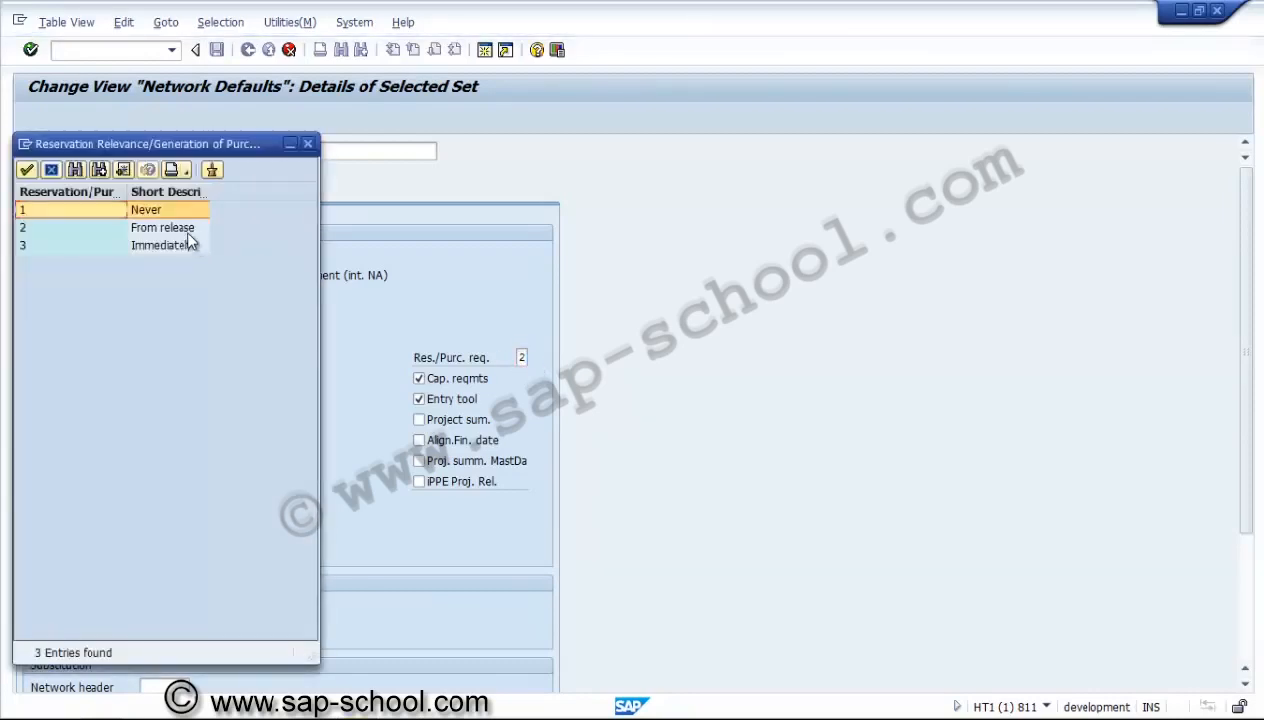
double_click(185, 229)
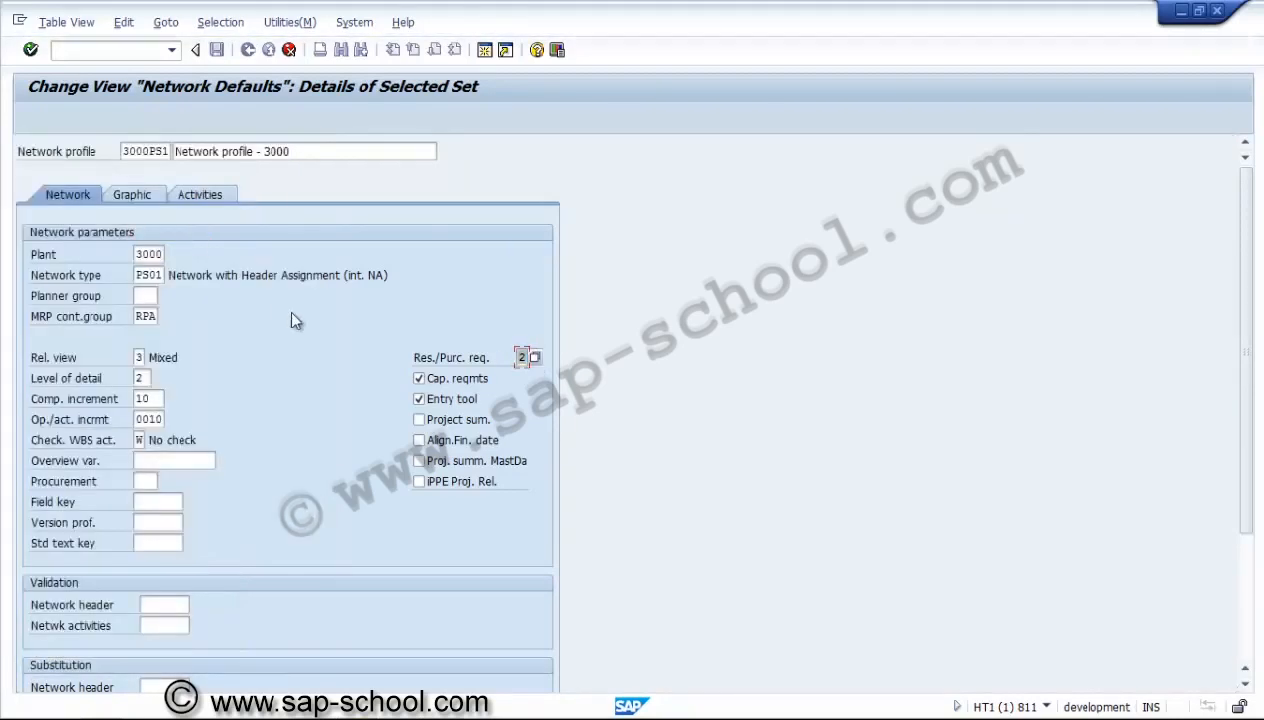
left_click(443, 382)
left_click(444, 402)
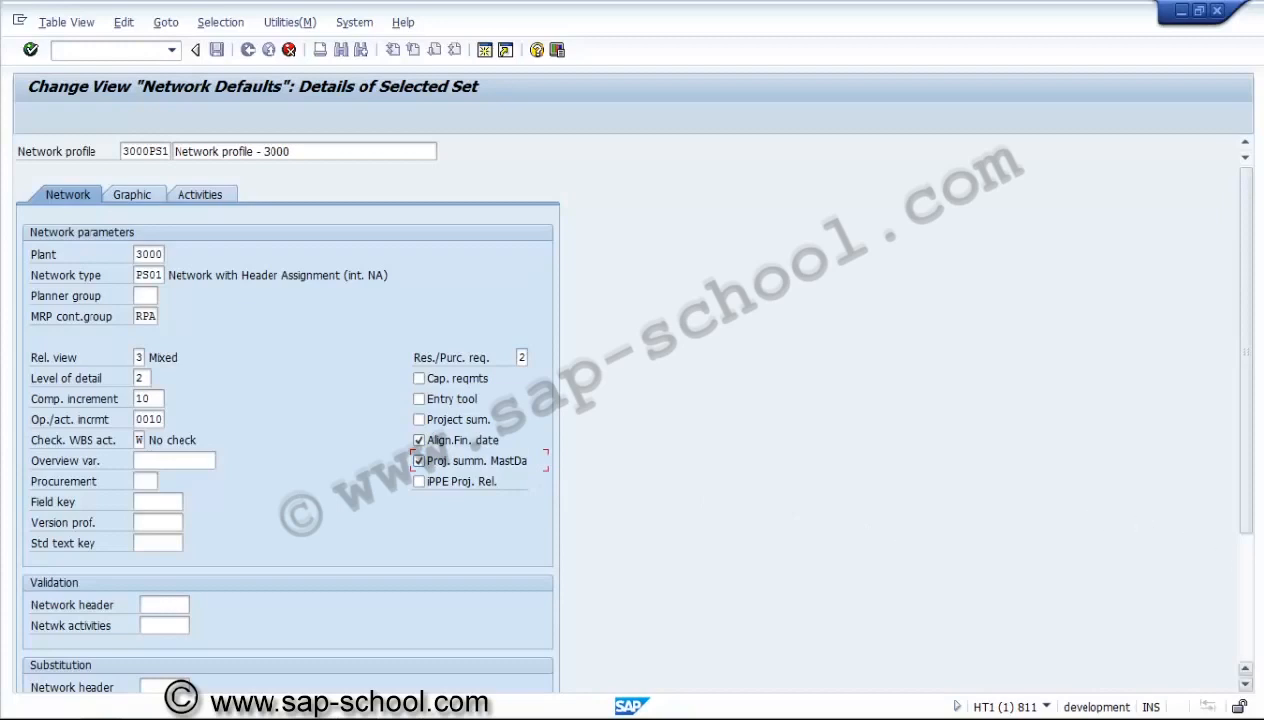
Step: Review the validation, substitution and access control list settings of the network profile
left_click(1245, 685)
left_click(1245, 685)
left_click(1245, 685)
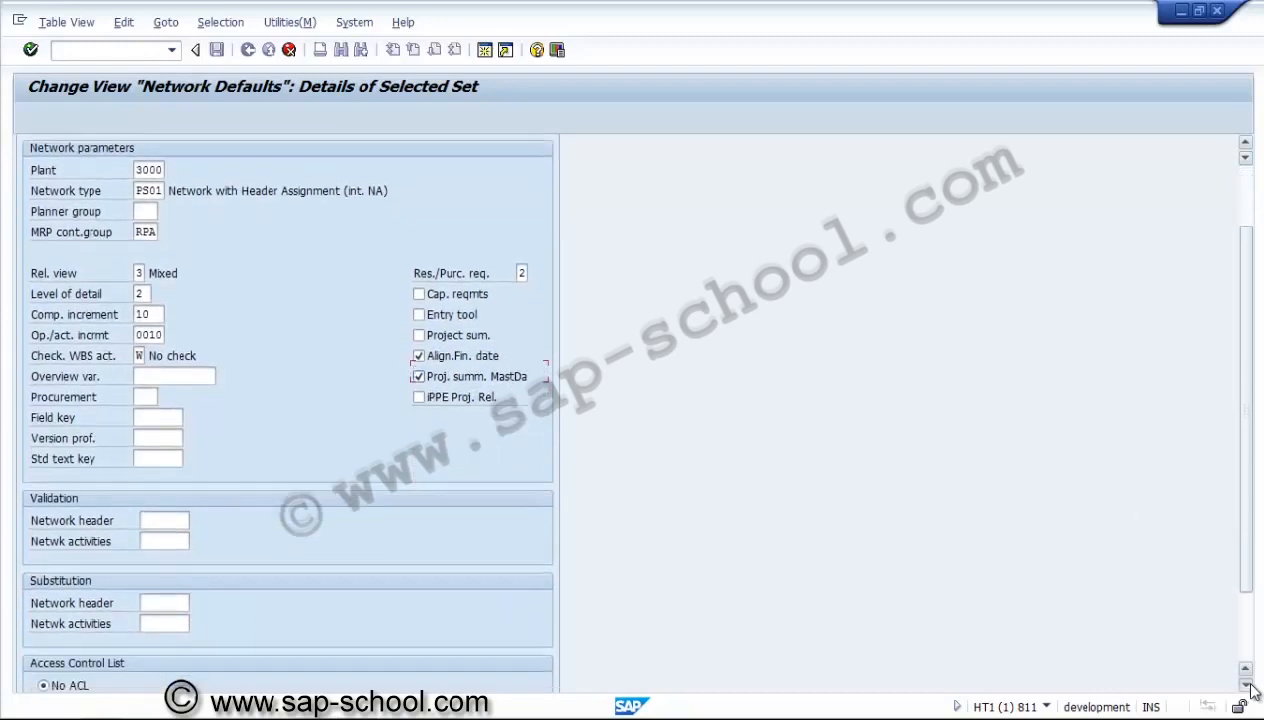
left_click(1245, 685)
left_click(1245, 685)
left_click(1245, 685)
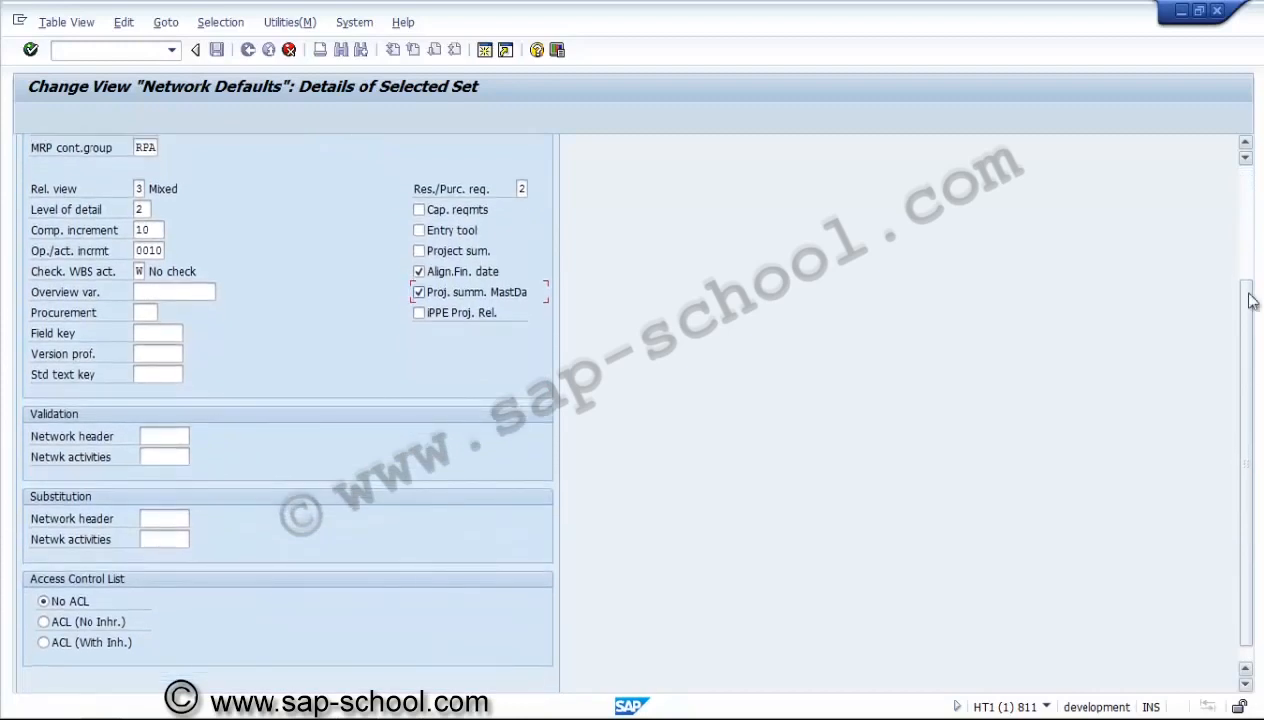
left_click(1244, 185)
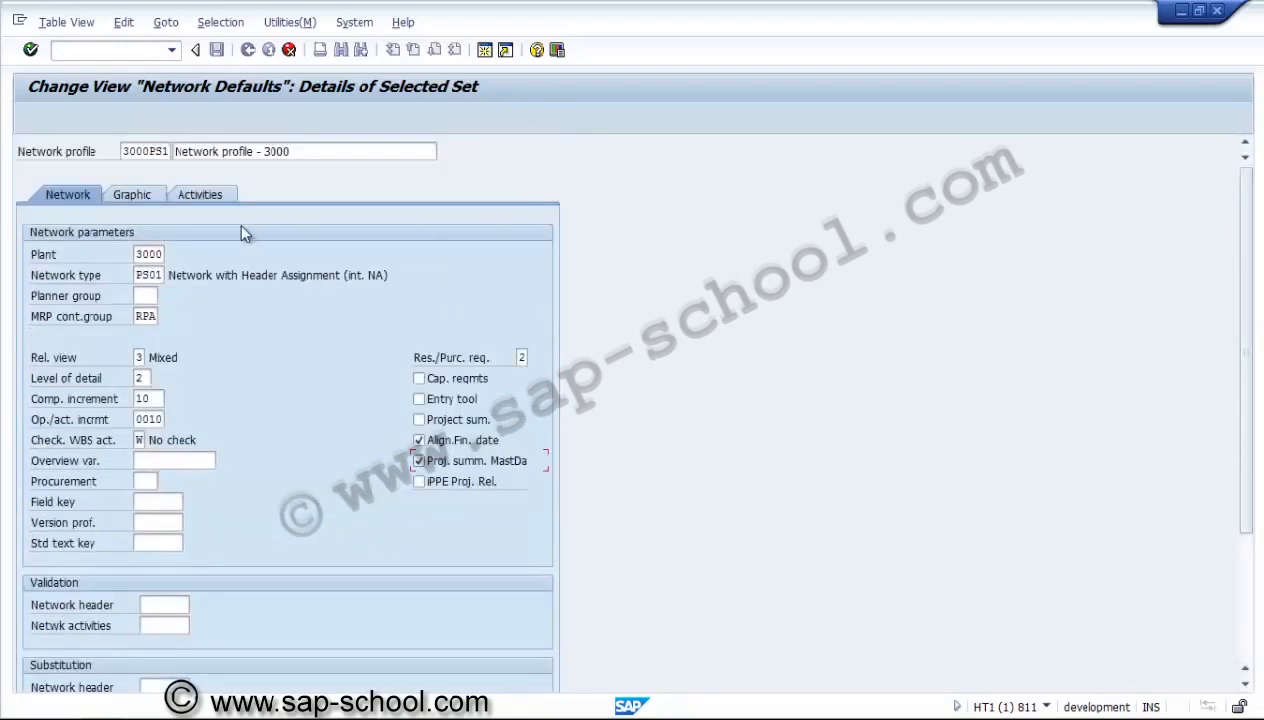
Step: Review the network profile's graphic settings, including the planning board profile and the overall profile ID
left_click(146, 195)
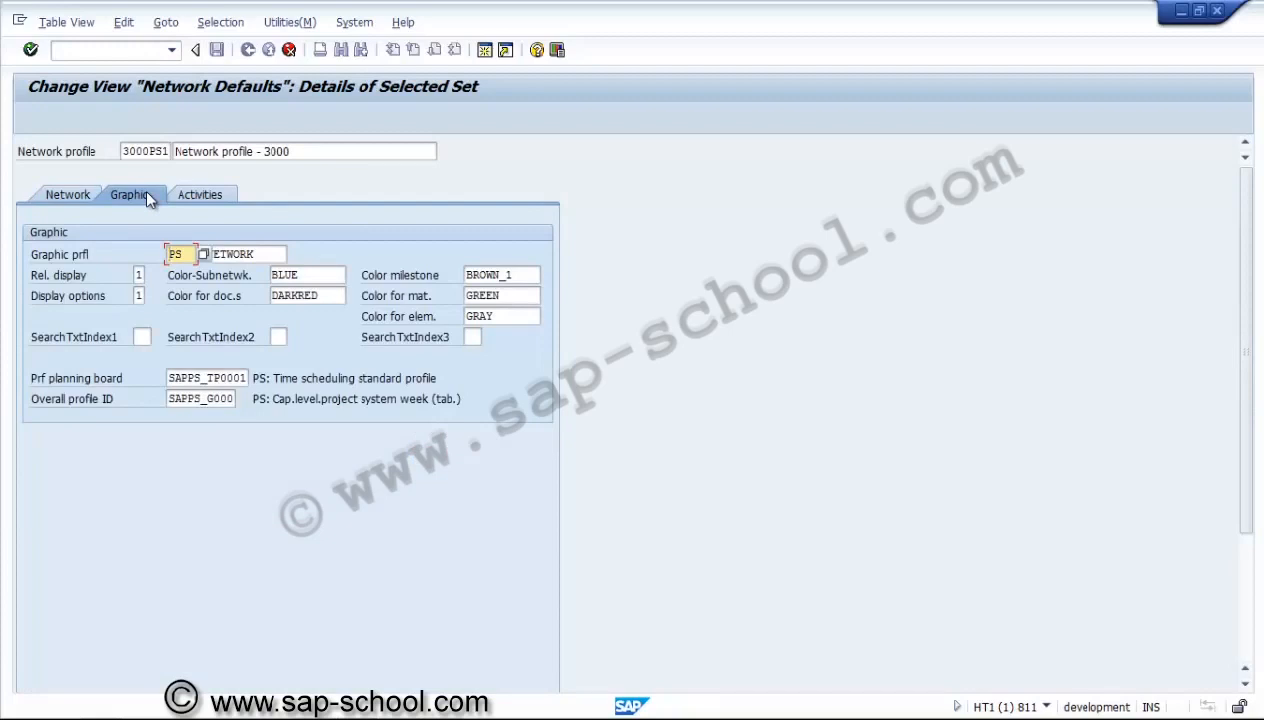
left_click(237, 380)
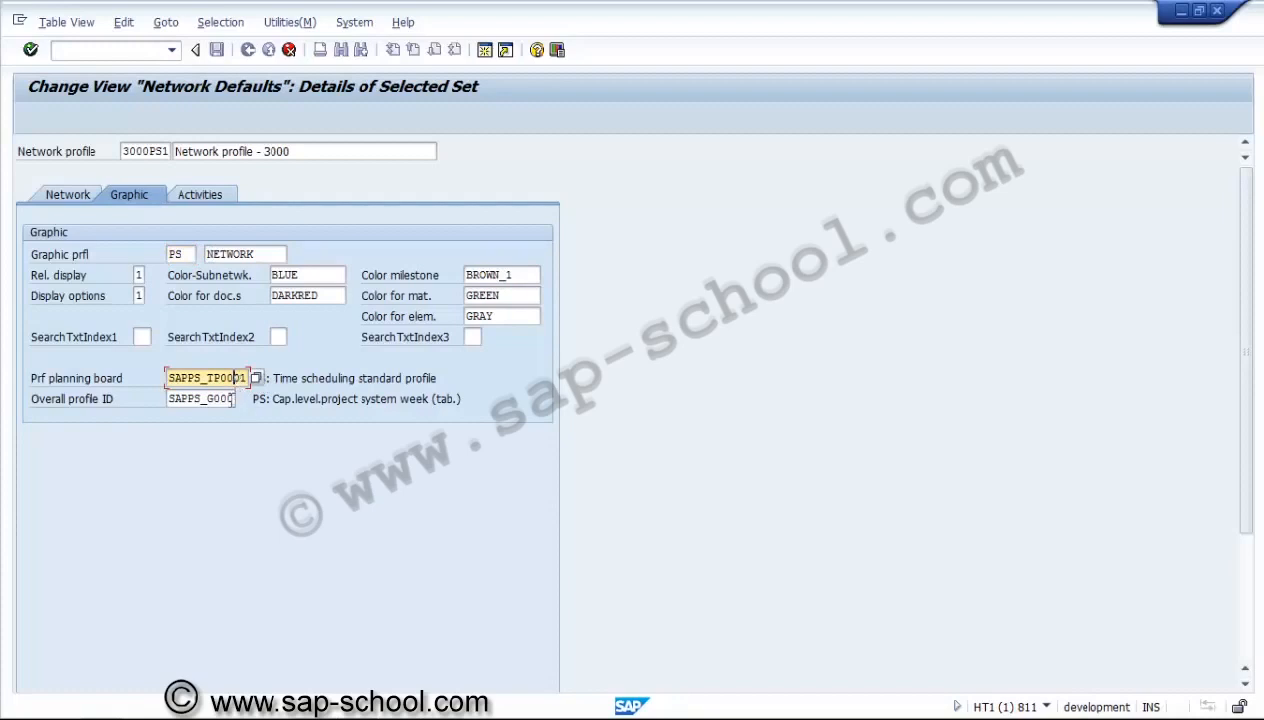
left_click(225, 400)
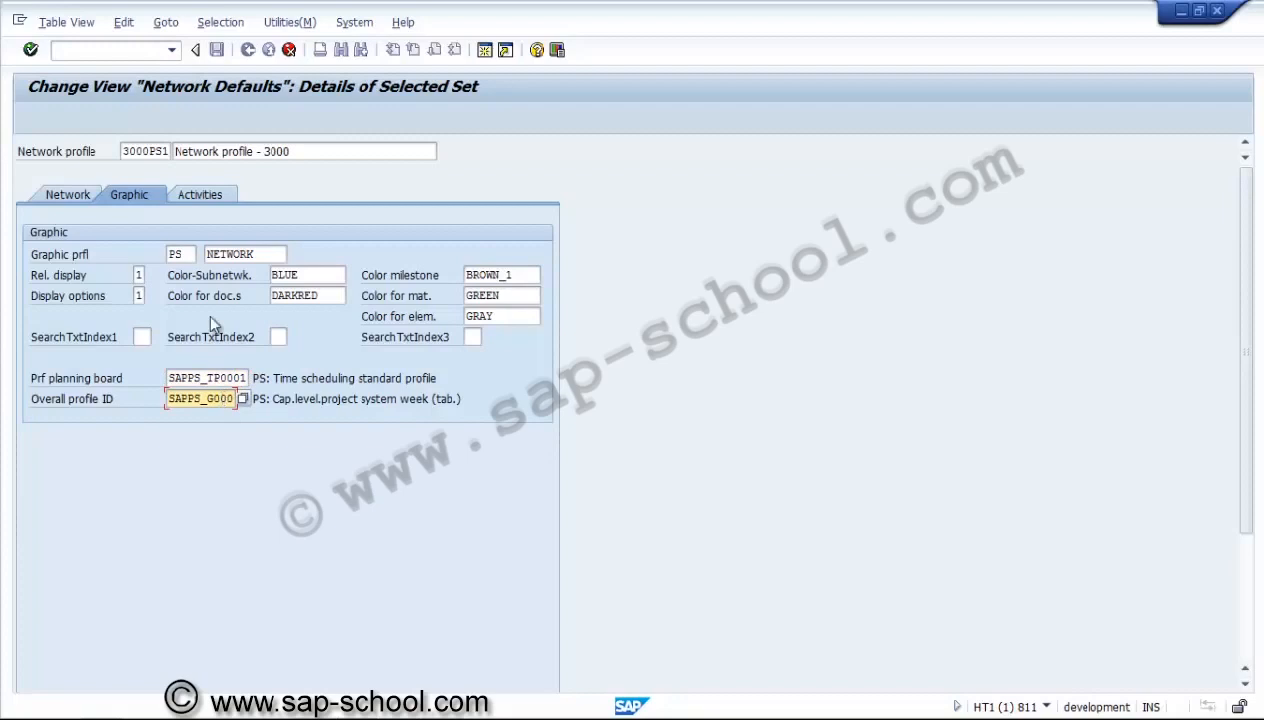
Step: In the activity parameters, set the unit for work of internally processed activities to HR (Hours)
left_click(208, 196)
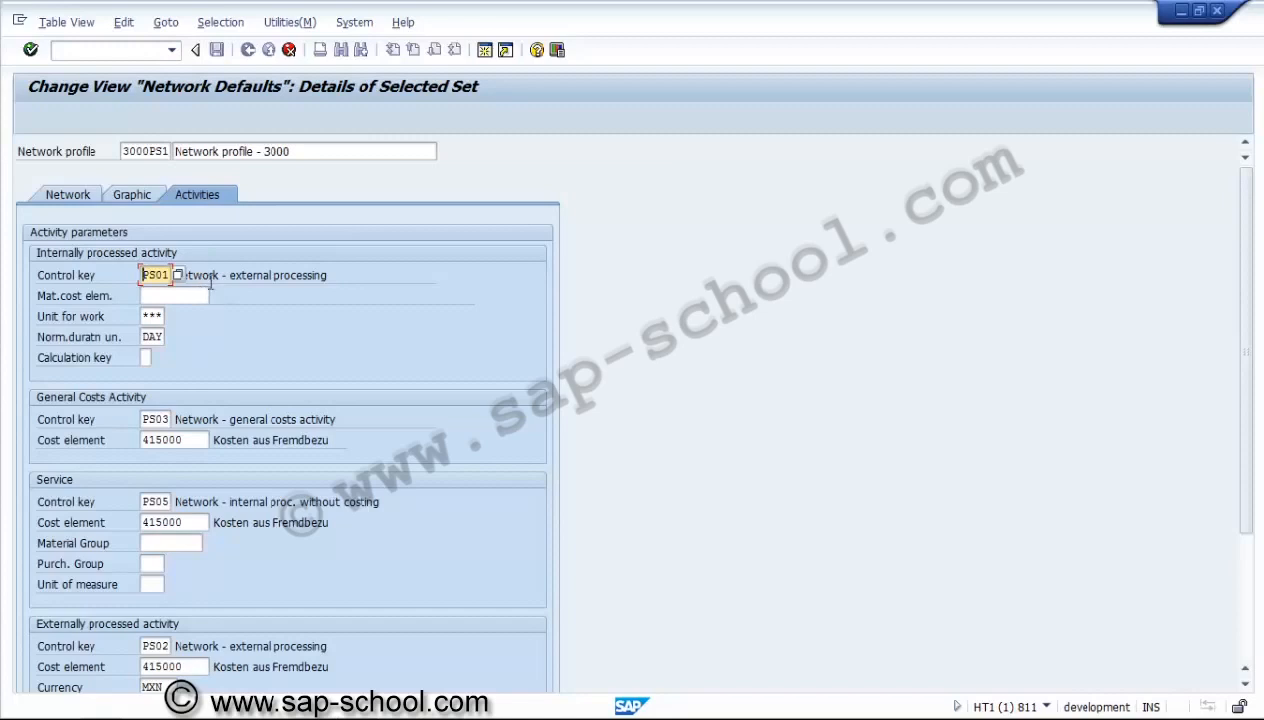
left_click(160, 316)
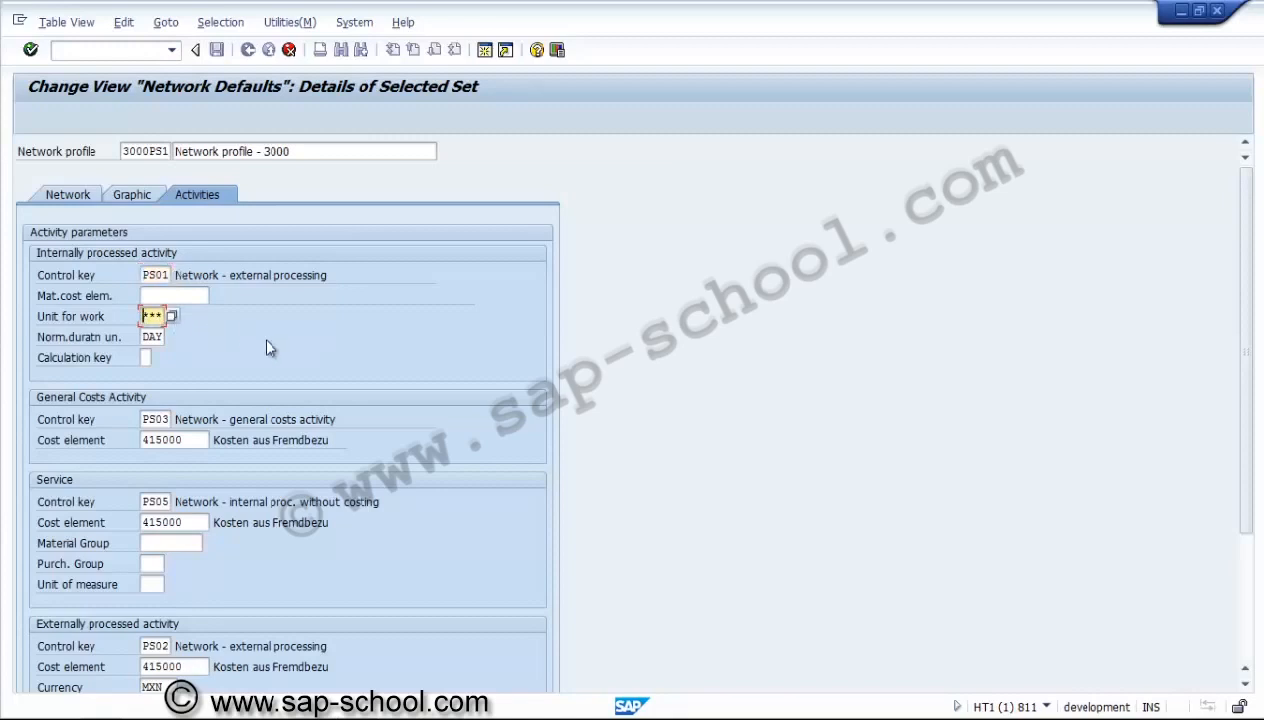
left_click(171, 317)
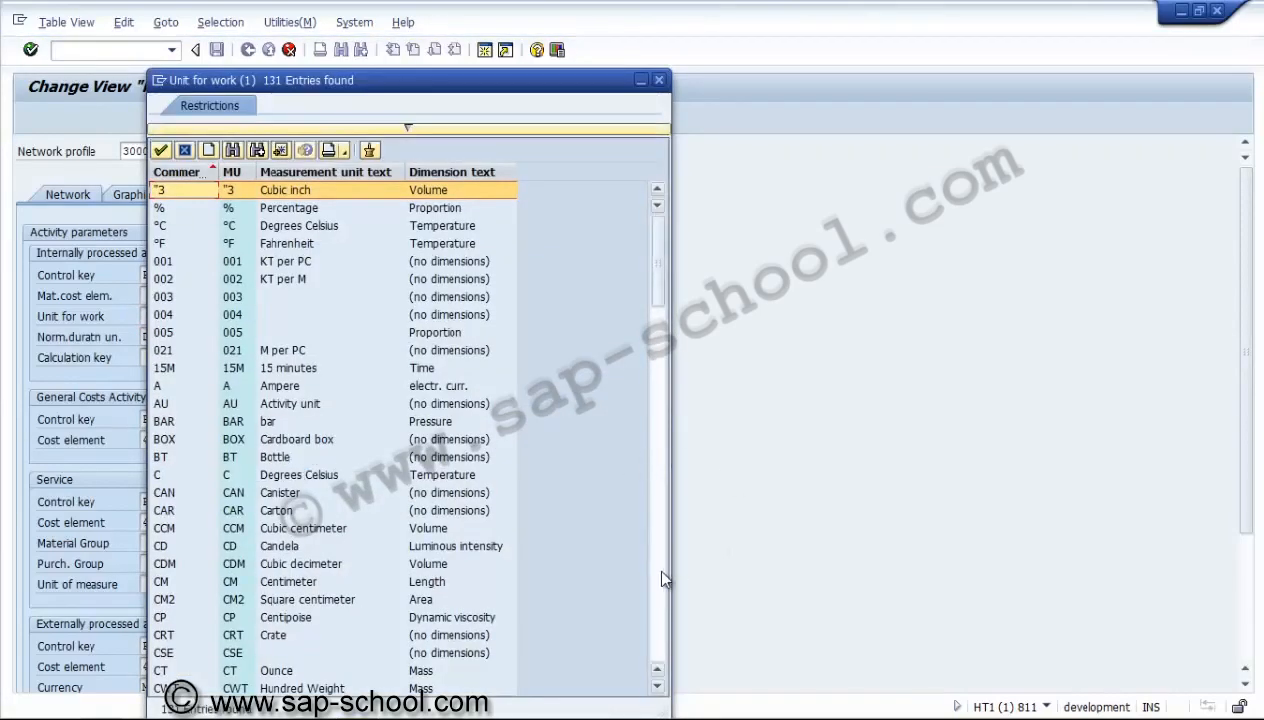
left_click(653, 564)
left_click(653, 564)
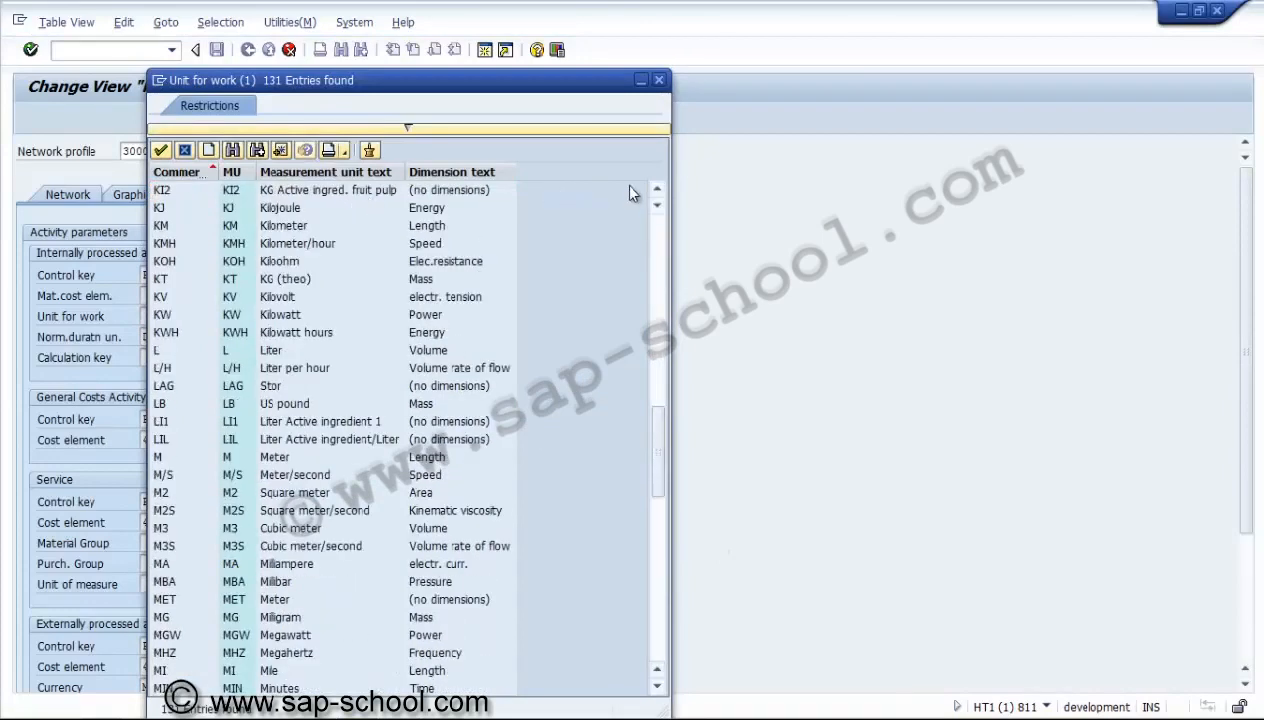
left_click(657, 190)
left_click(657, 190)
left_click(657, 190)
left_click(657, 190)
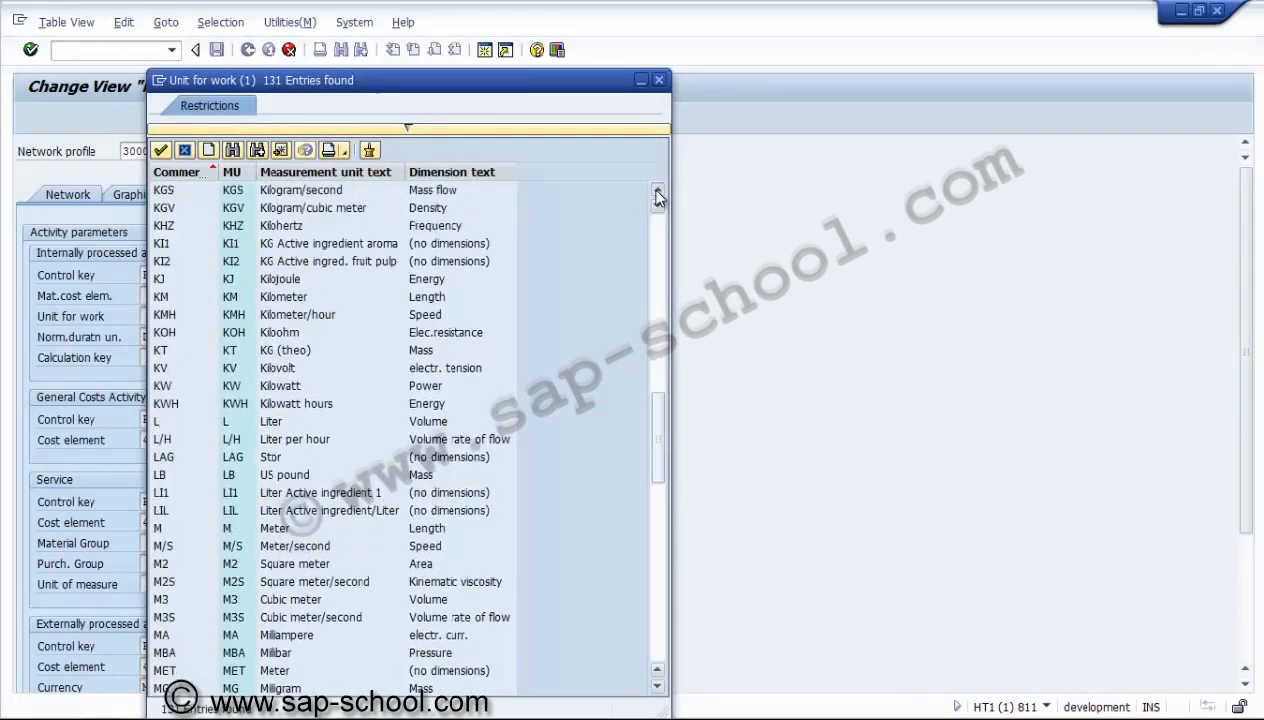
left_click(657, 190)
left_click(657, 190)
left_click(657, 190)
left_click(657, 190)
left_click(652, 240)
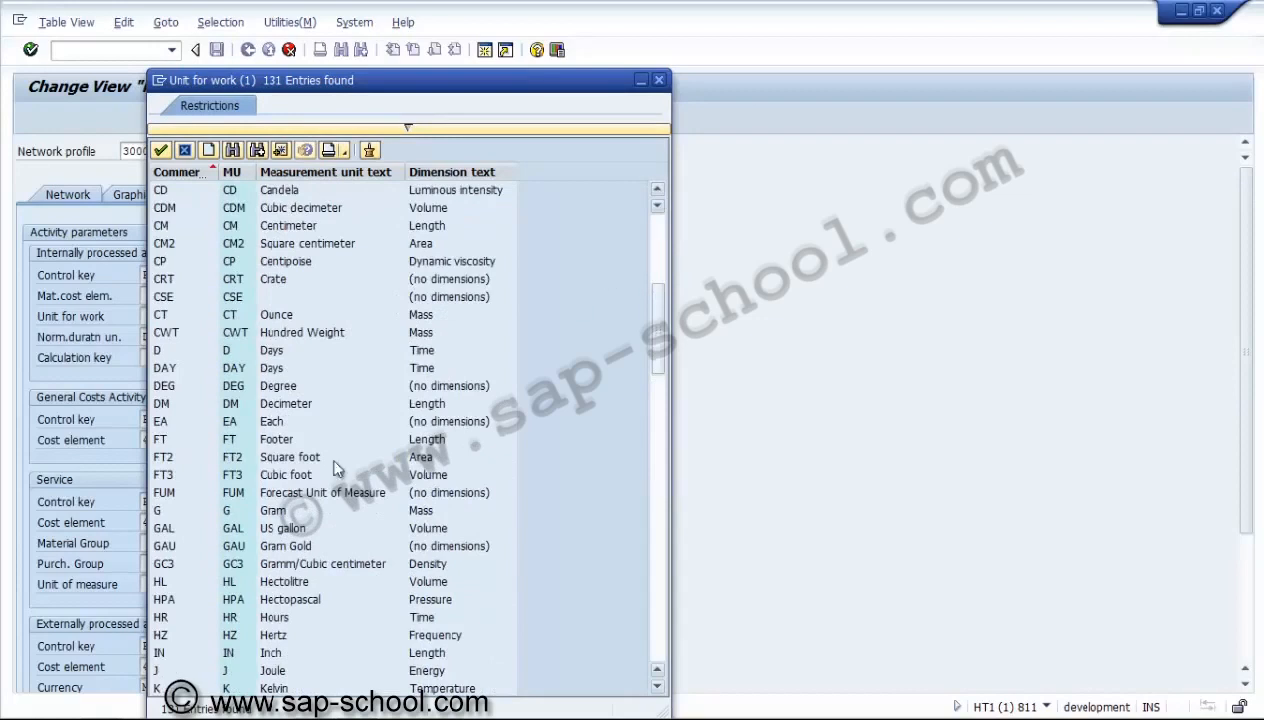
left_click(177, 617)
double_click(177, 617)
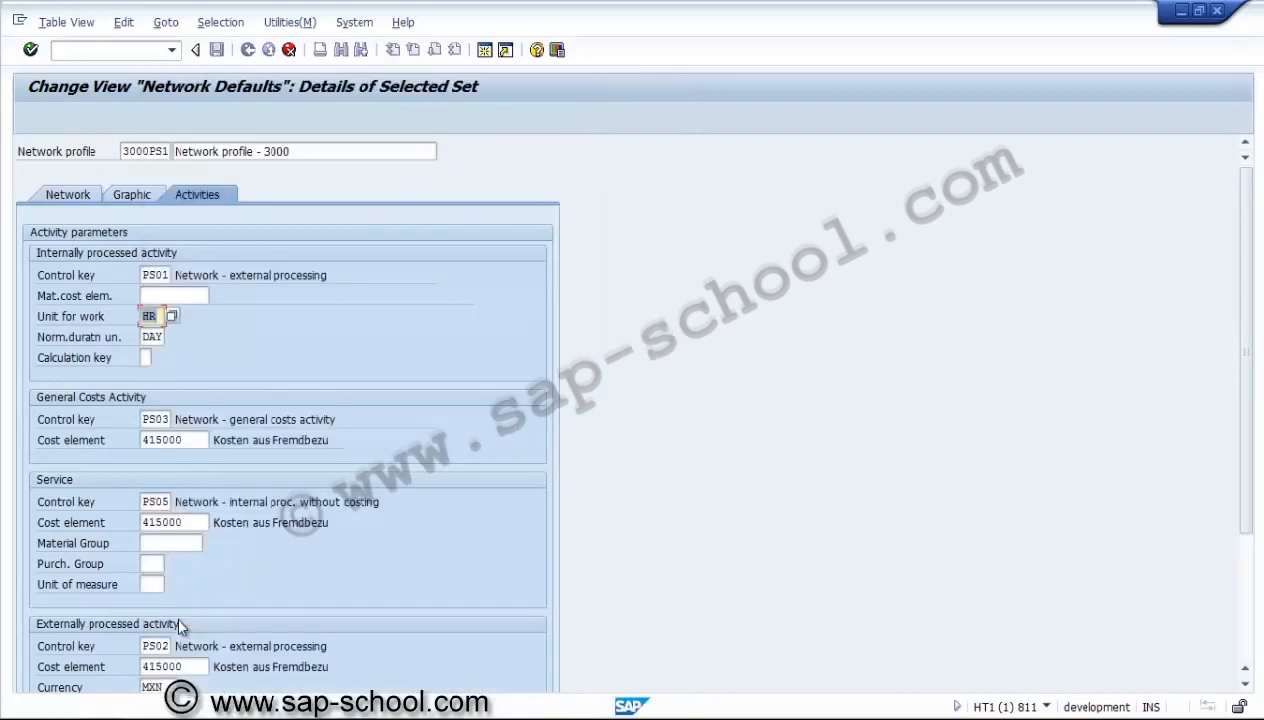
Step: Set the calculation key of internally processed activities to 2 (Calculate work)
left_click(148, 357)
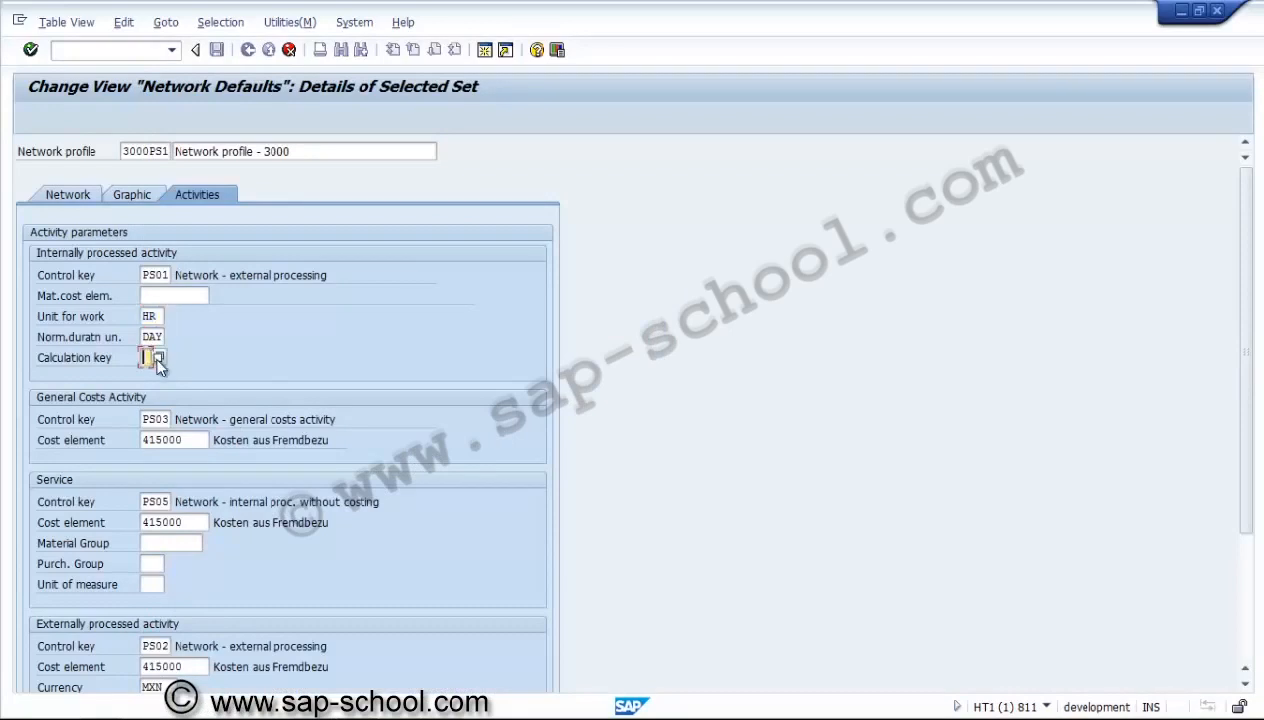
left_click(158, 358)
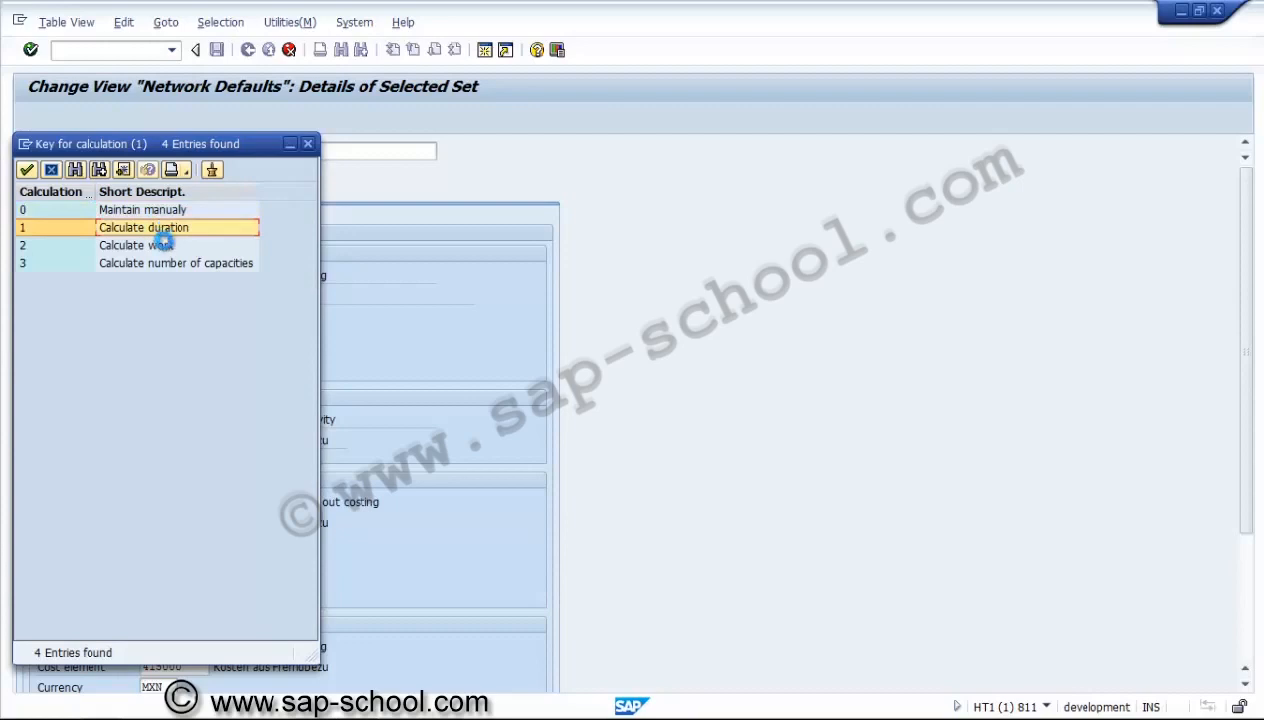
double_click(160, 245)
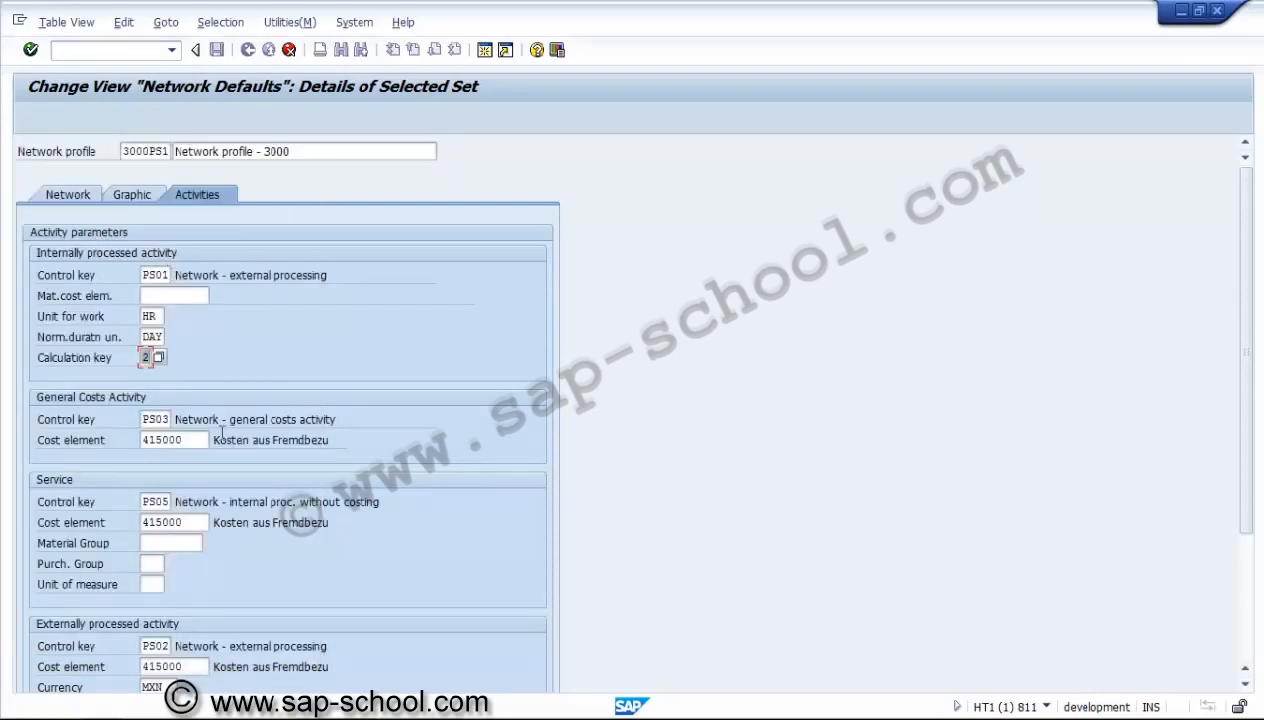
Step: Set the control key of service activities to PS04 (Network - internal processing or costing)
left_click(163, 420)
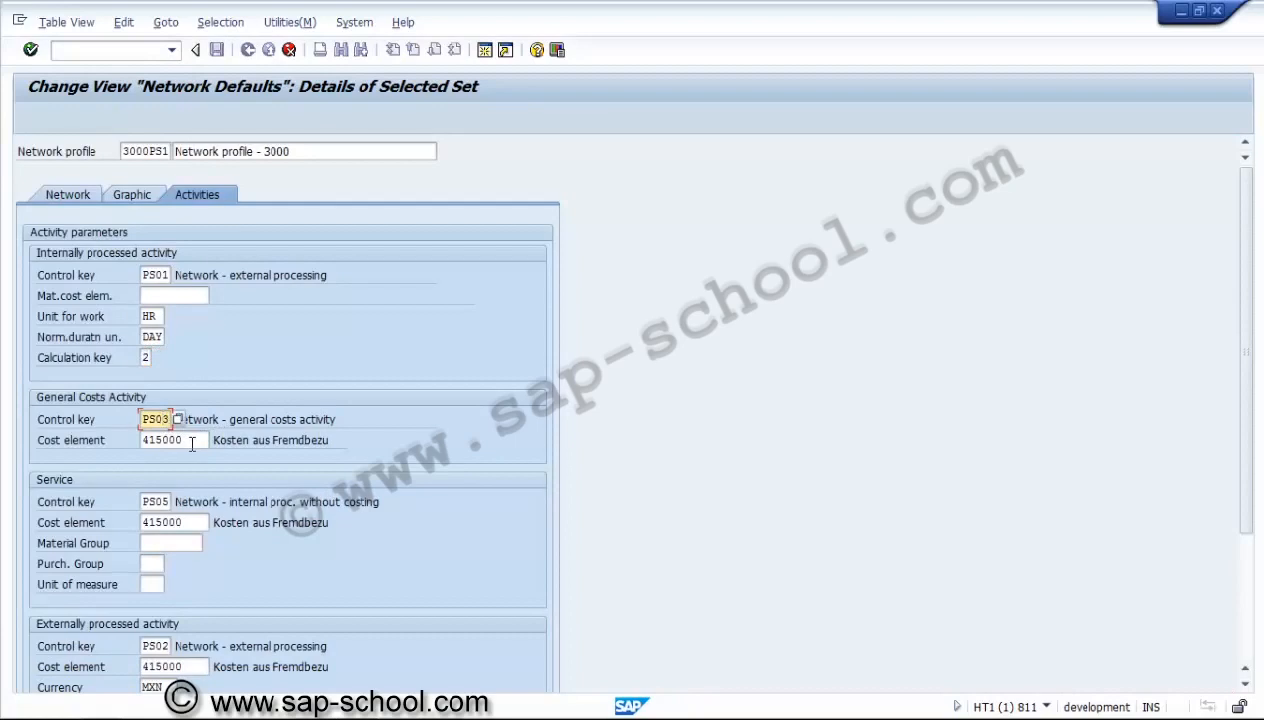
left_click(192, 441)
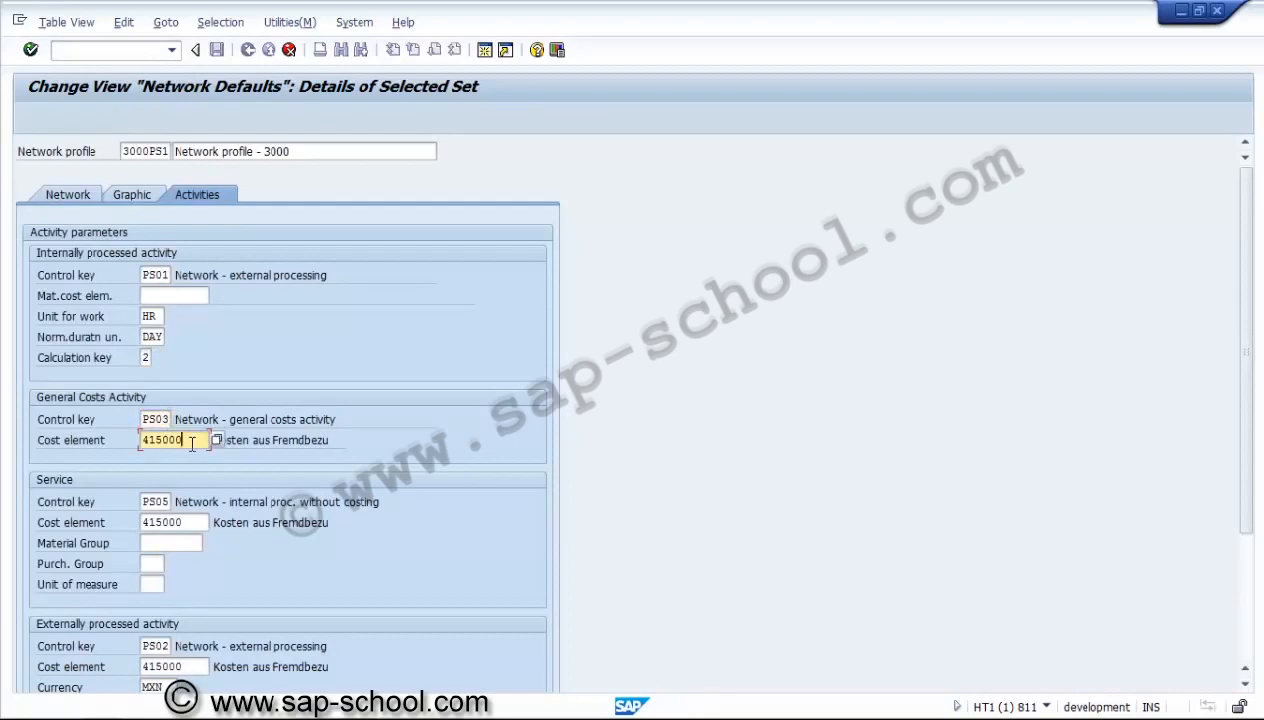
left_click(158, 501)
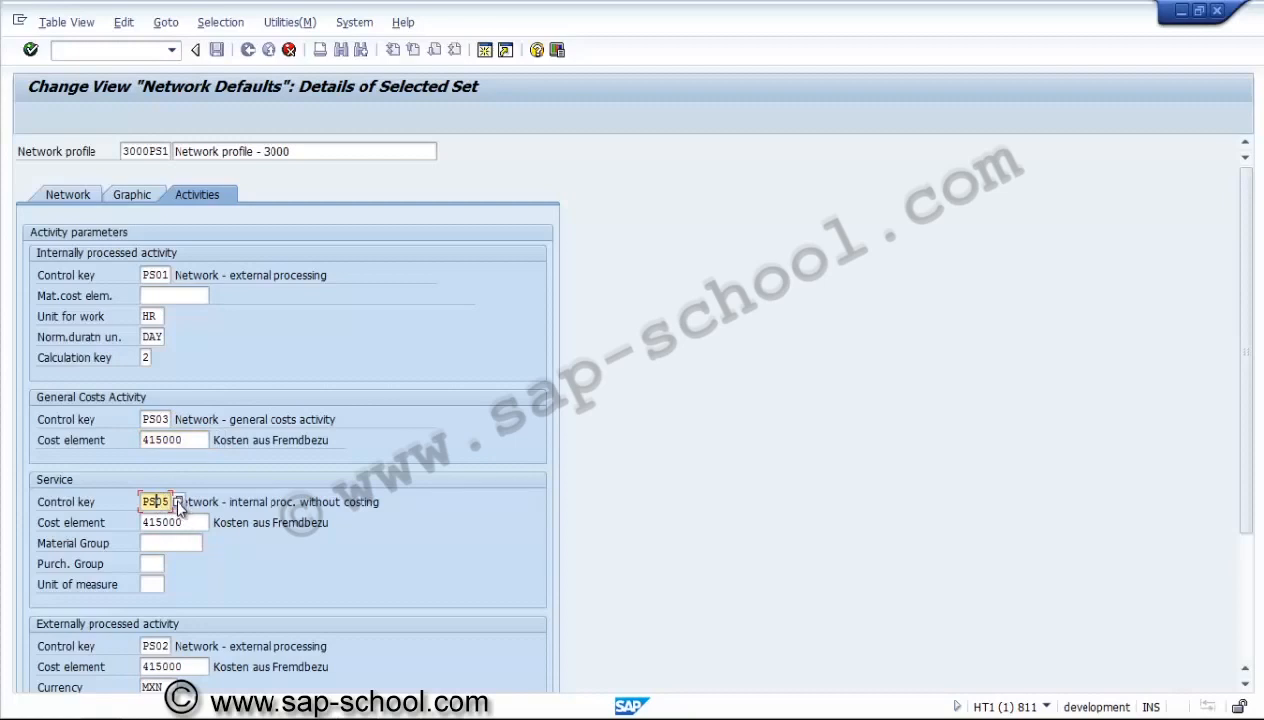
key("Return")
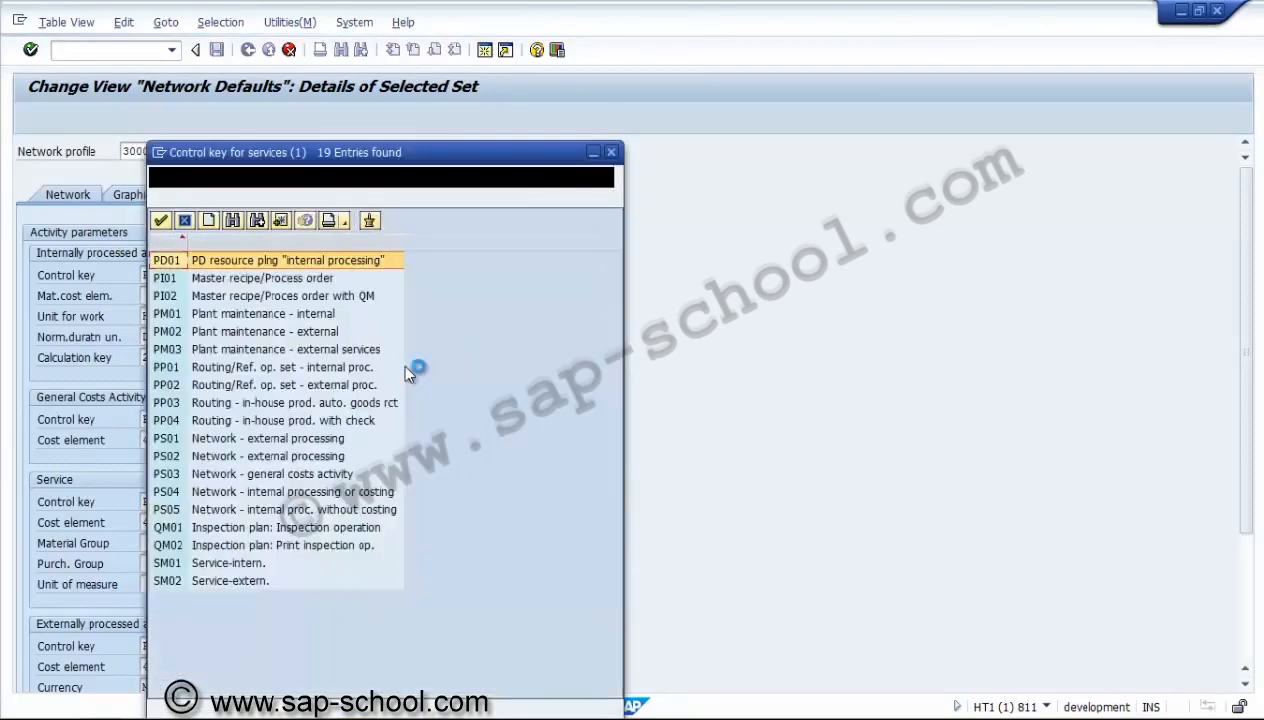
left_click(210, 496)
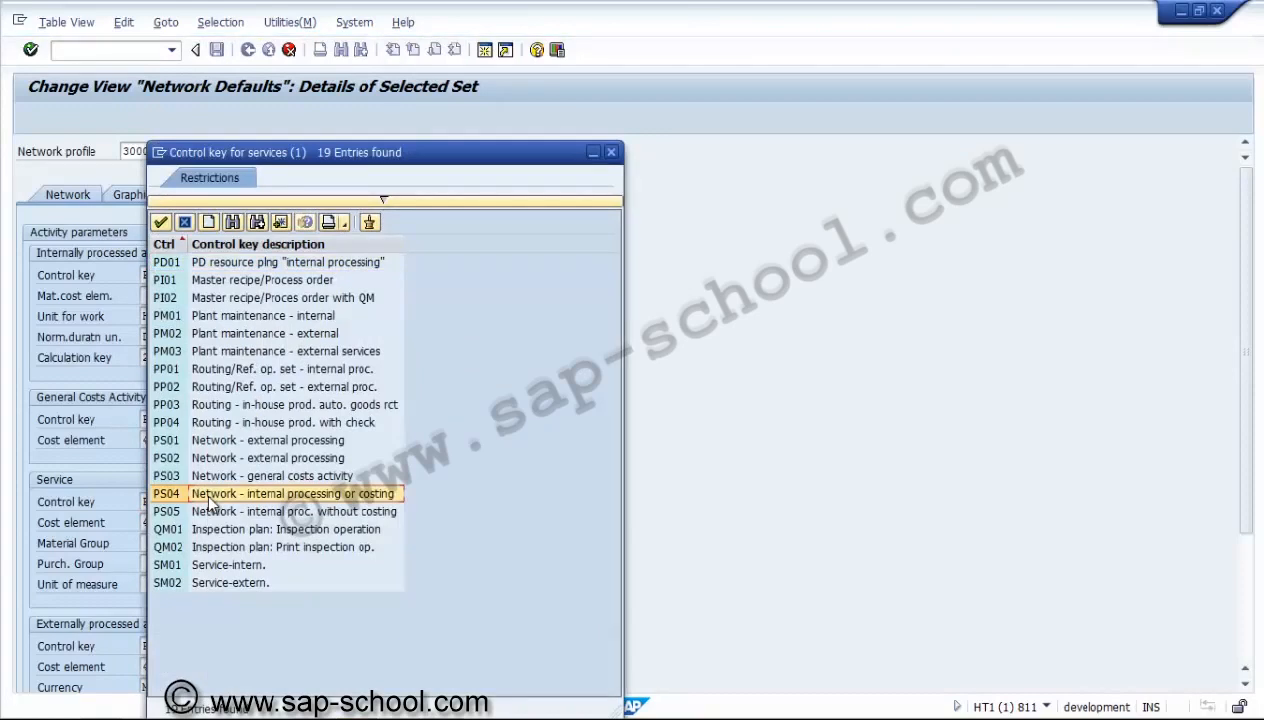
double_click(209, 497)
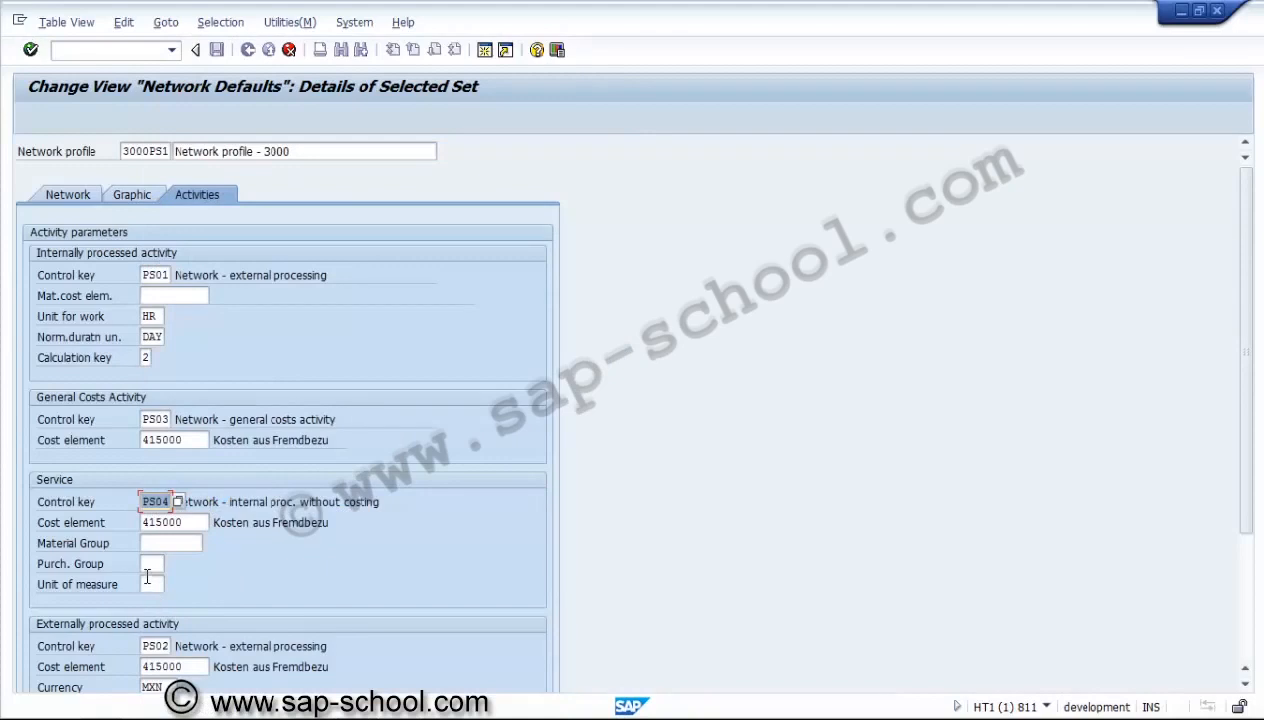
Step: Enter JOB as the unit of measure for service activities
left_click(148, 583)
type("JOB")
Step: Set the currency of externally processed activities to USD
left_click(1245, 686)
left_click(1245, 686)
left_click(1245, 686)
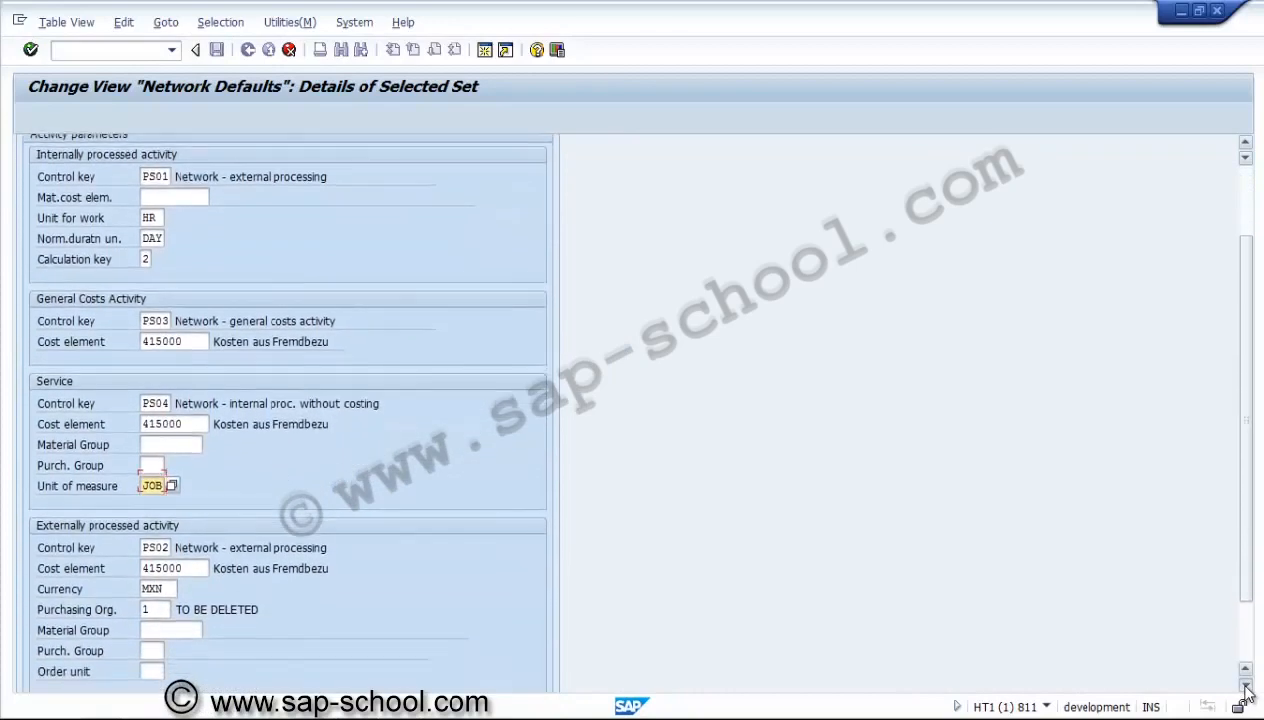
left_click(1245, 686)
left_click(1245, 686)
left_click(1245, 686)
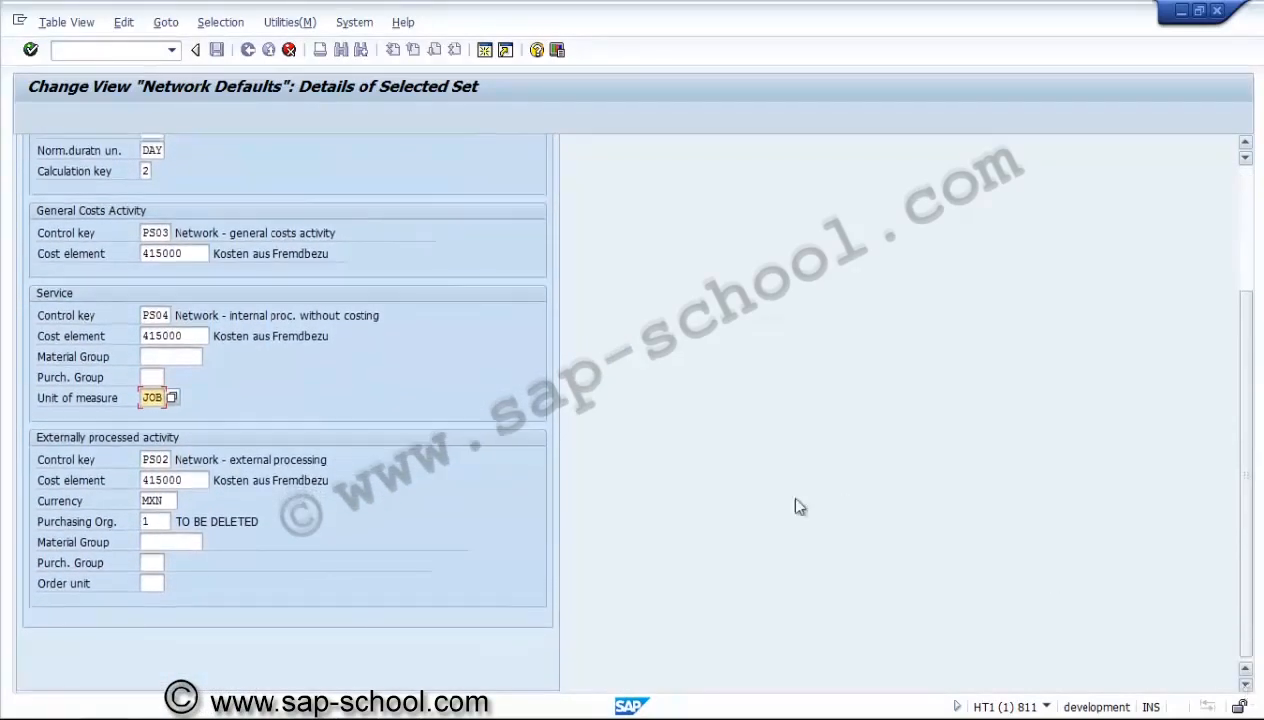
left_click(162, 500)
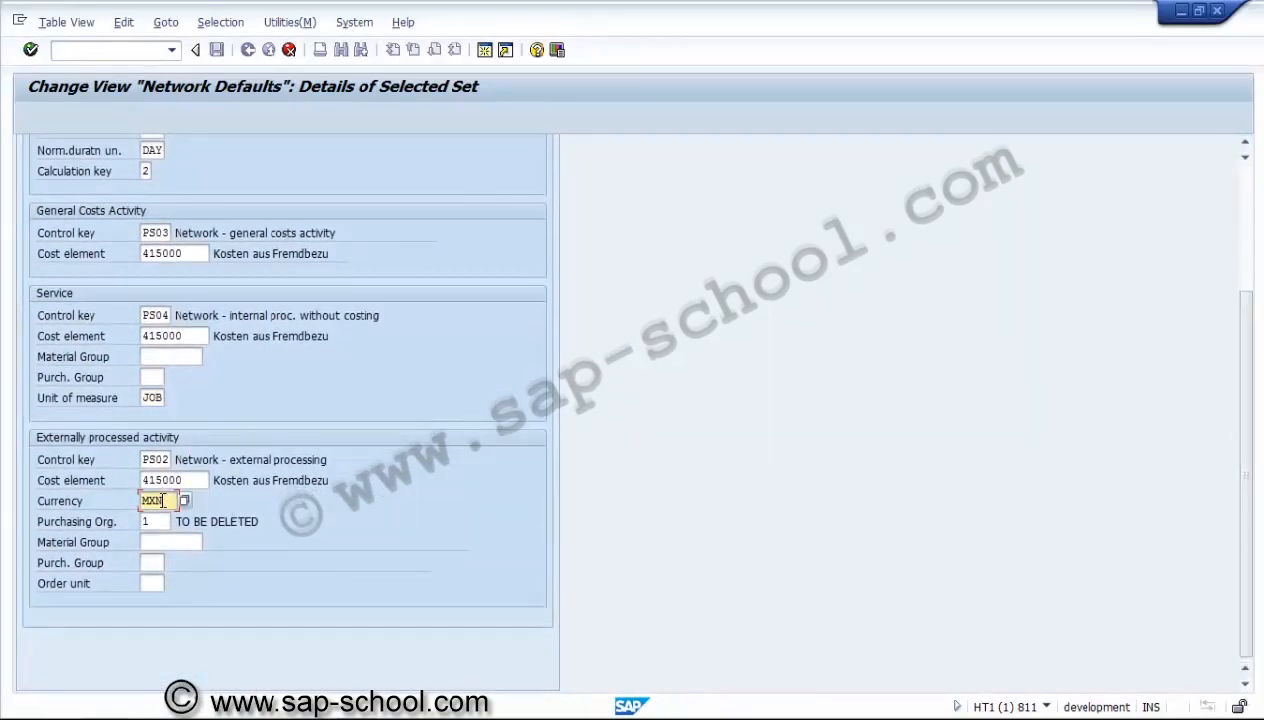
key("BackSpace")
key("BackSpace")
key("BackSpace")
type("USD")
Step: Set the purchasing organization of externally processed activities to 3000 (IDES USA), leaving the purchasing group and order unit blank
left_click(153, 521)
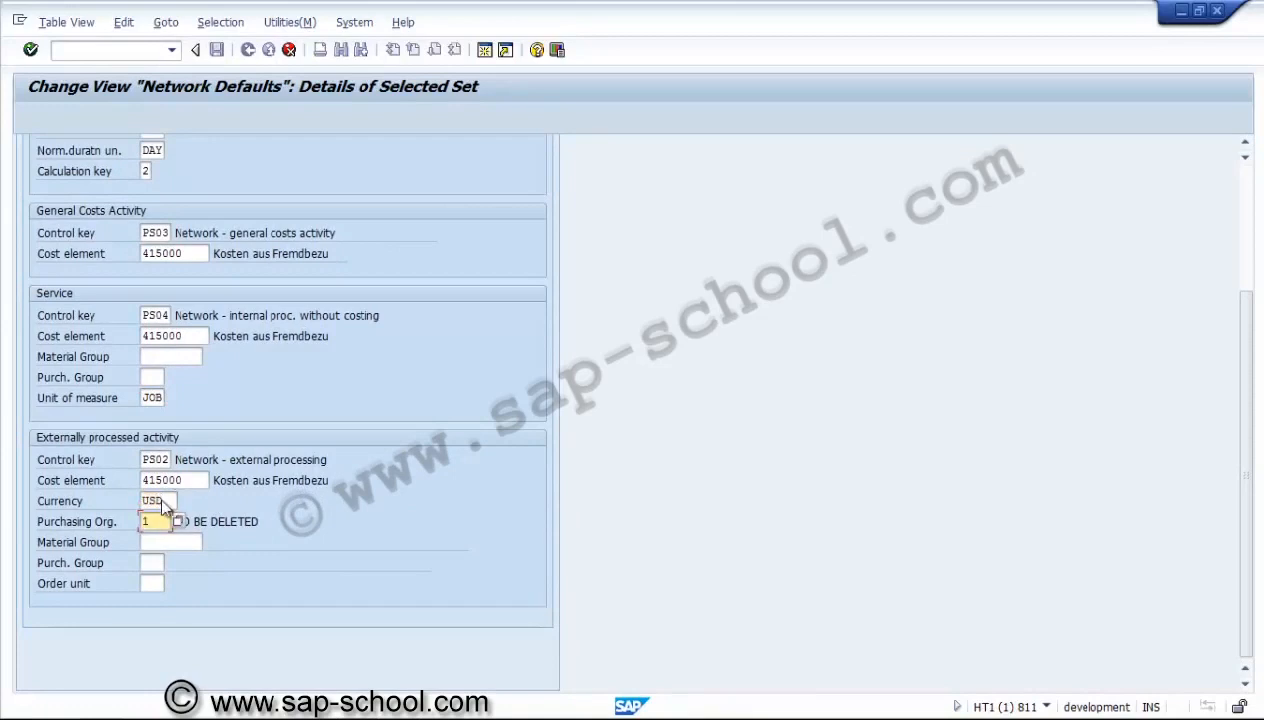
key("BackSpace")
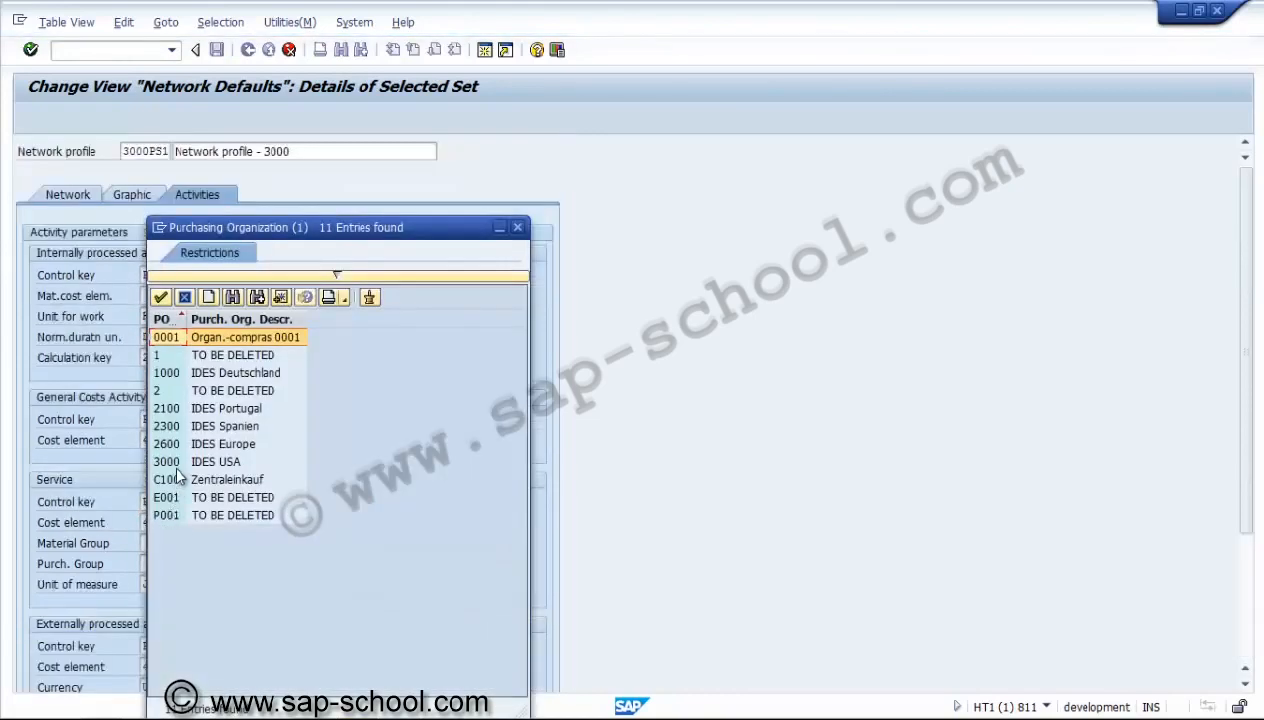
double_click(168, 461)
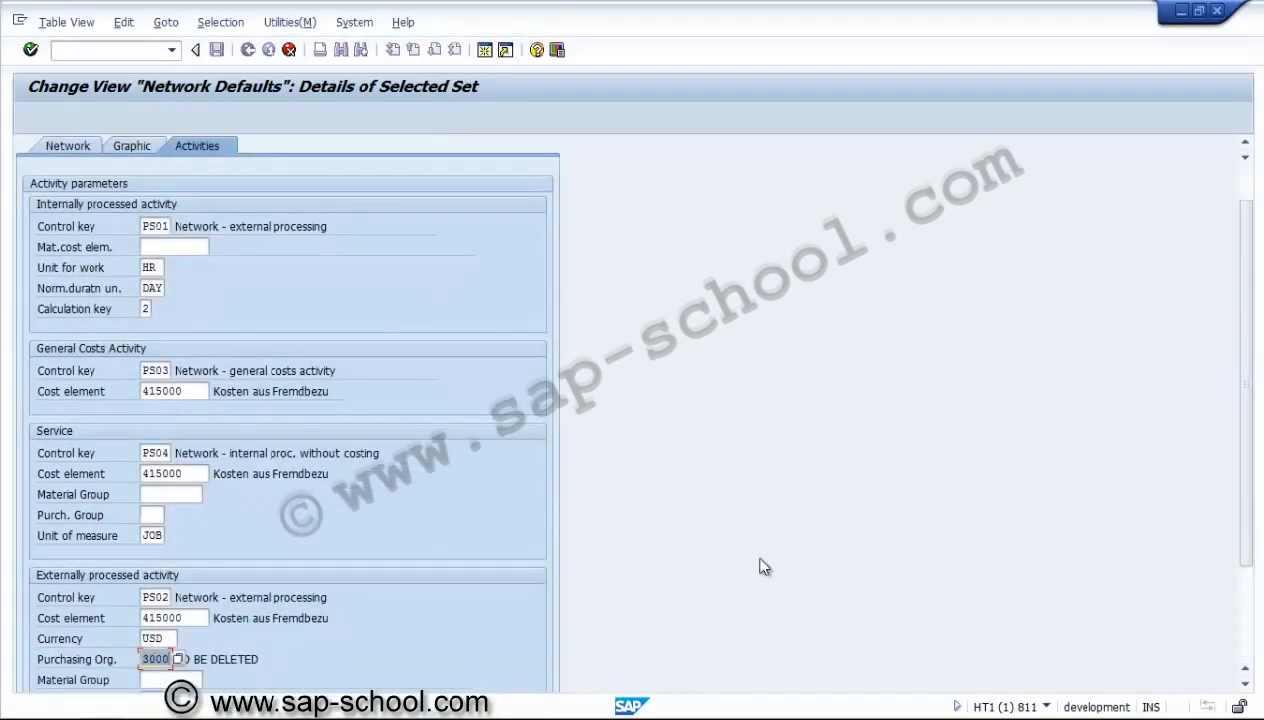
left_click(1246, 606)
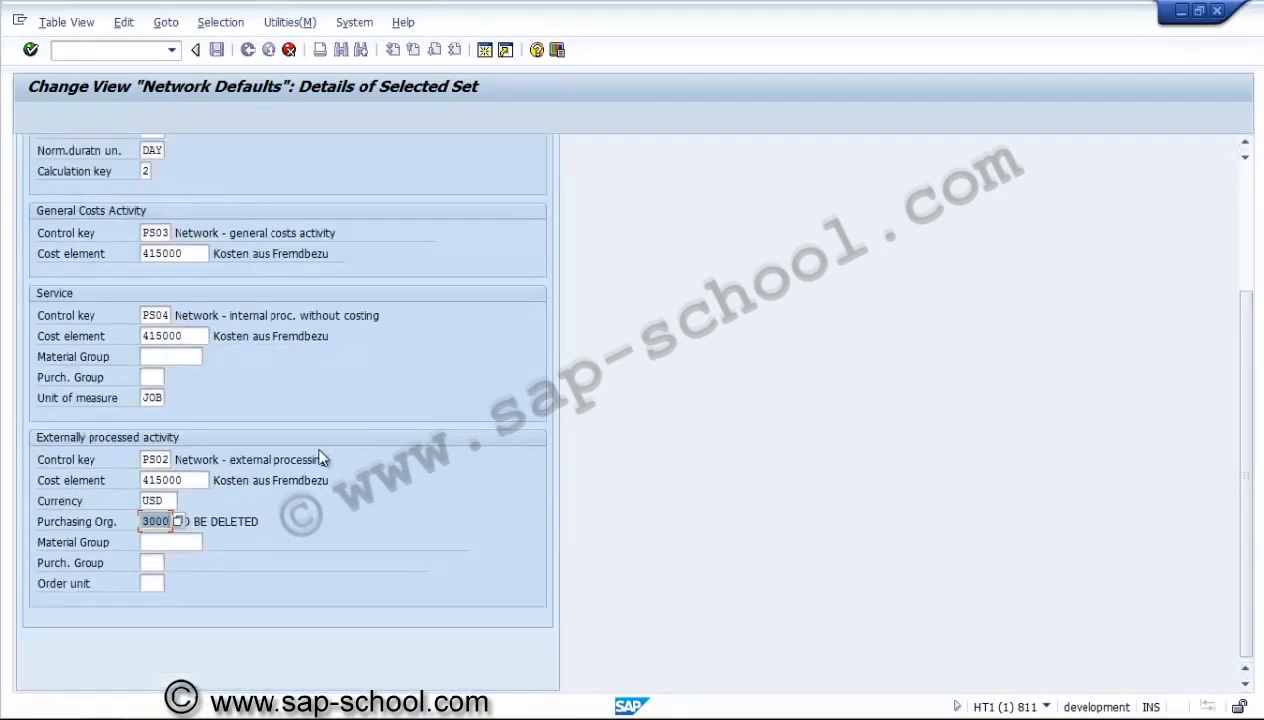
left_click(153, 563)
left_click(153, 583)
left_click(1245, 187)
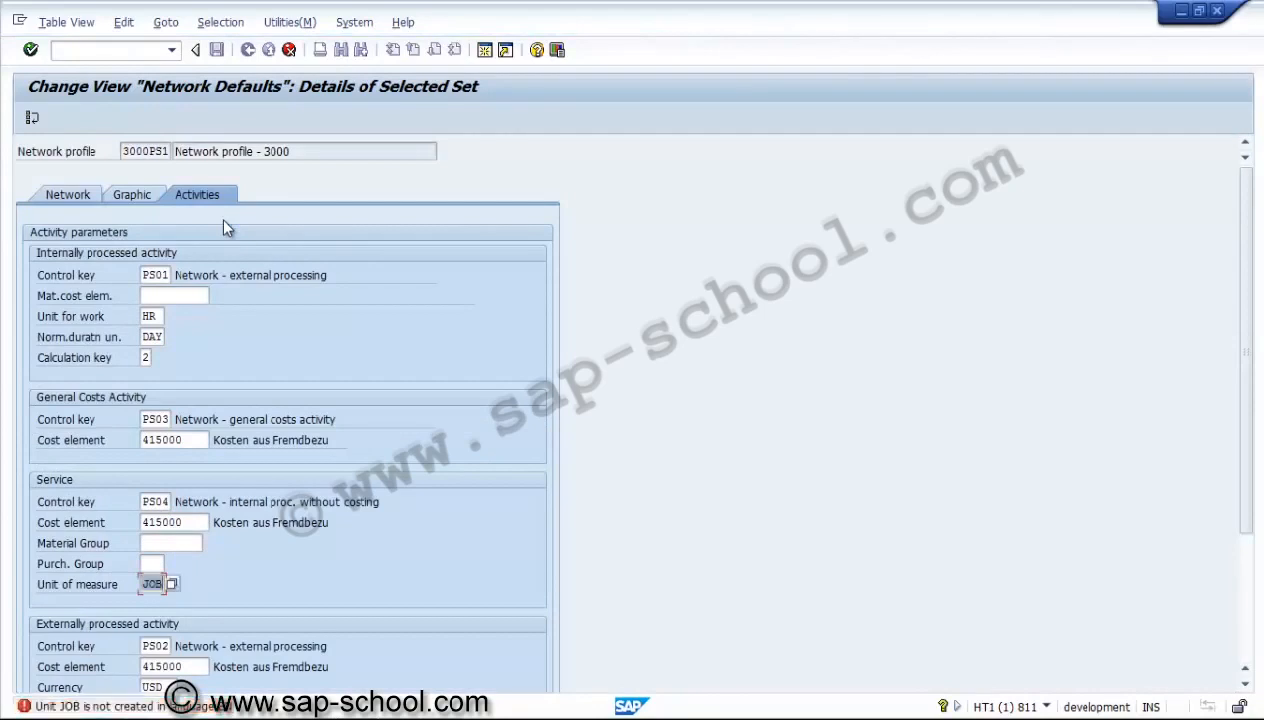
Step: Look through the available units of measure for service activities and close the list without choosing one
left_click(171, 585)
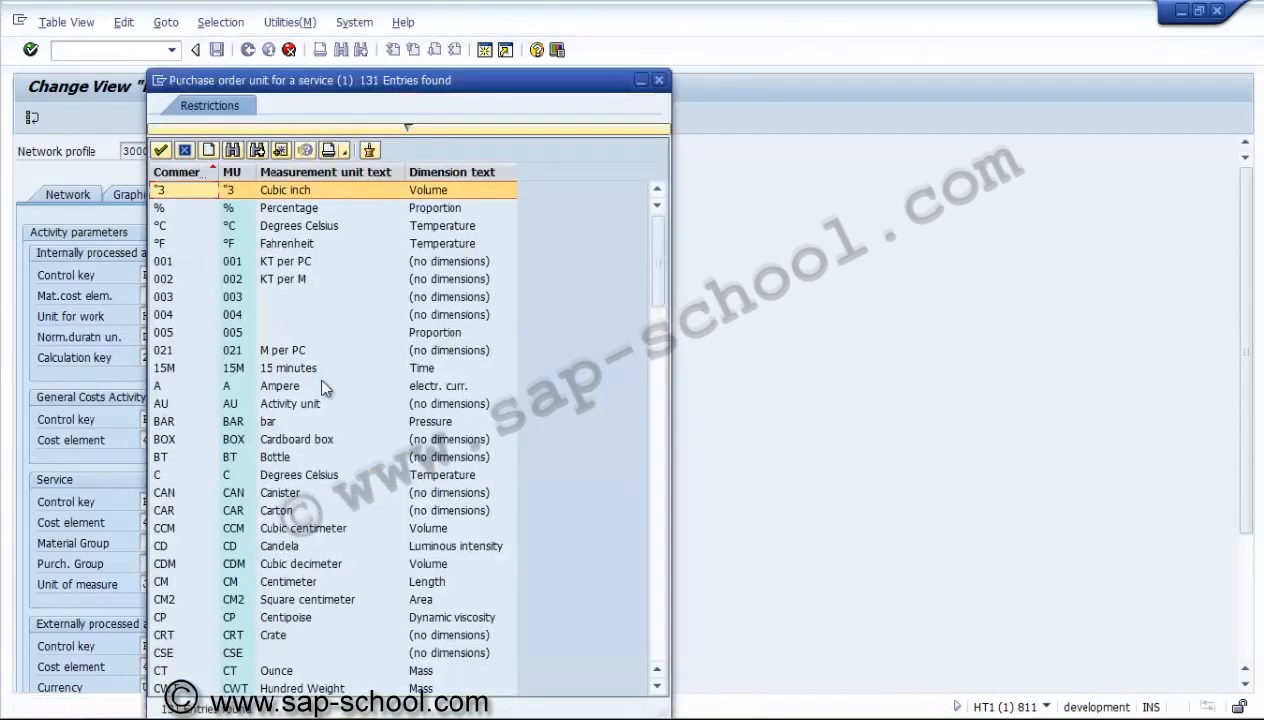
left_click(657, 573)
left_click(657, 573)
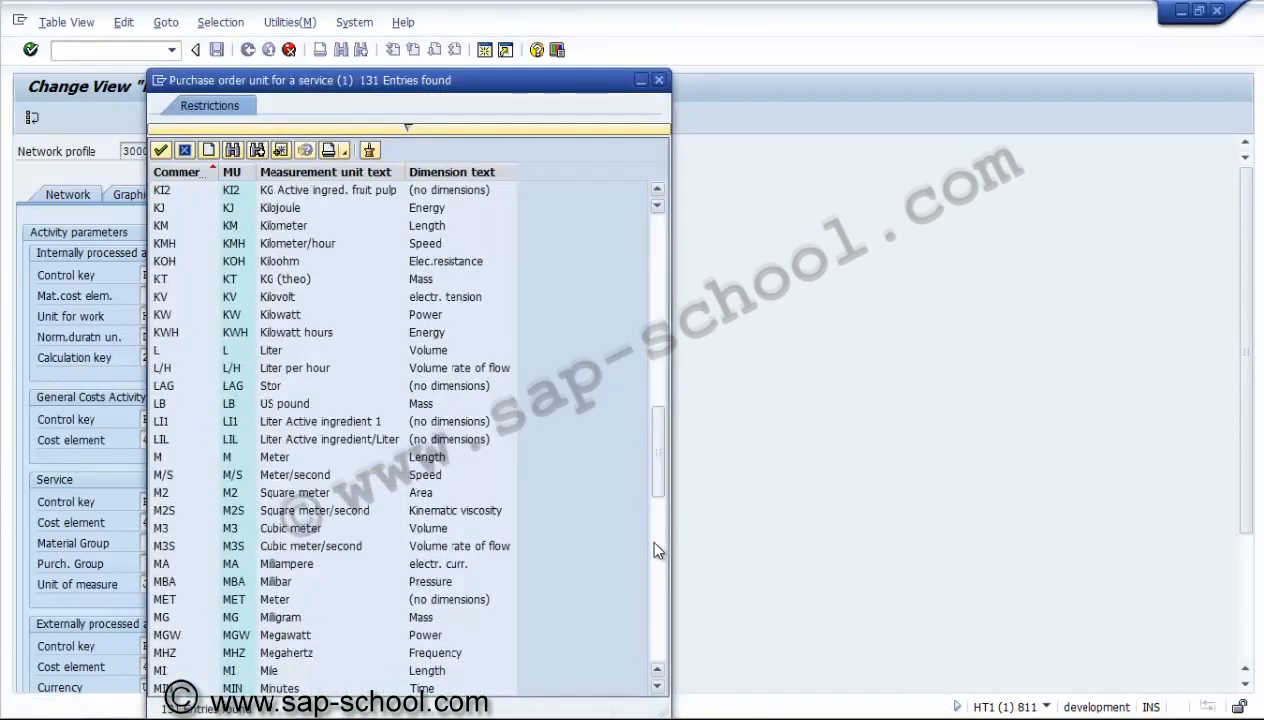
left_click(663, 301)
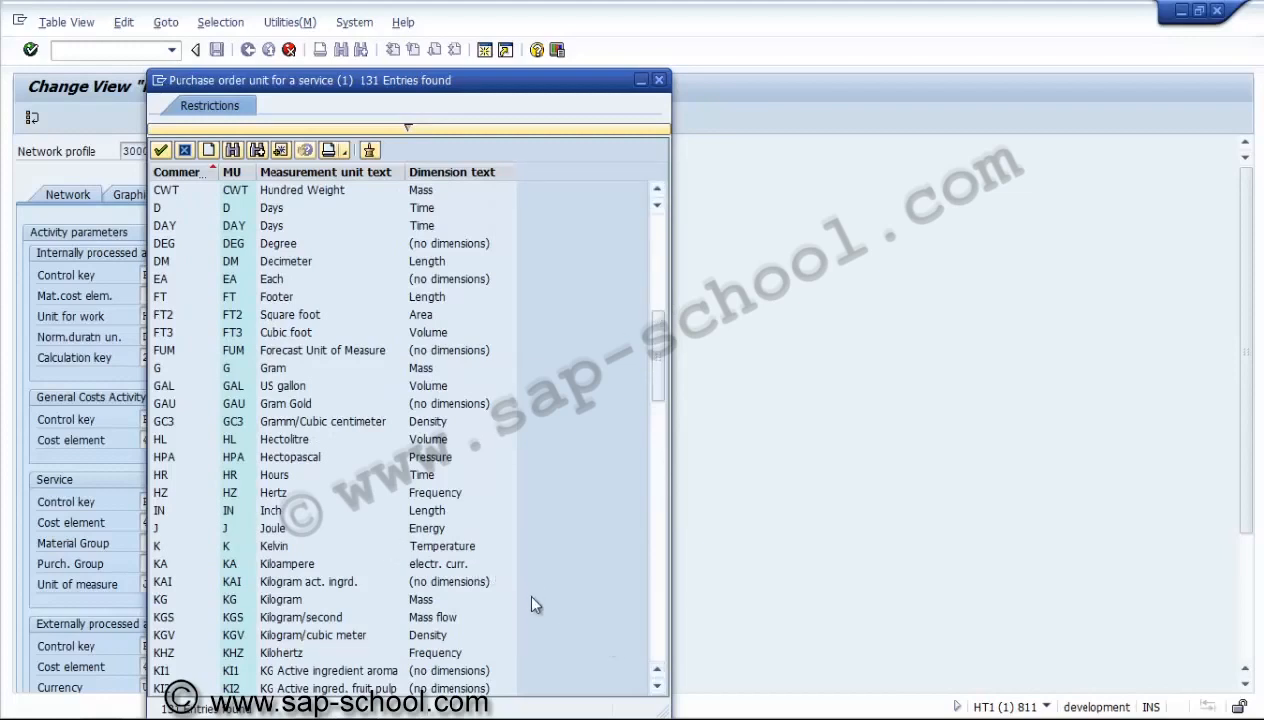
left_click(270, 528)
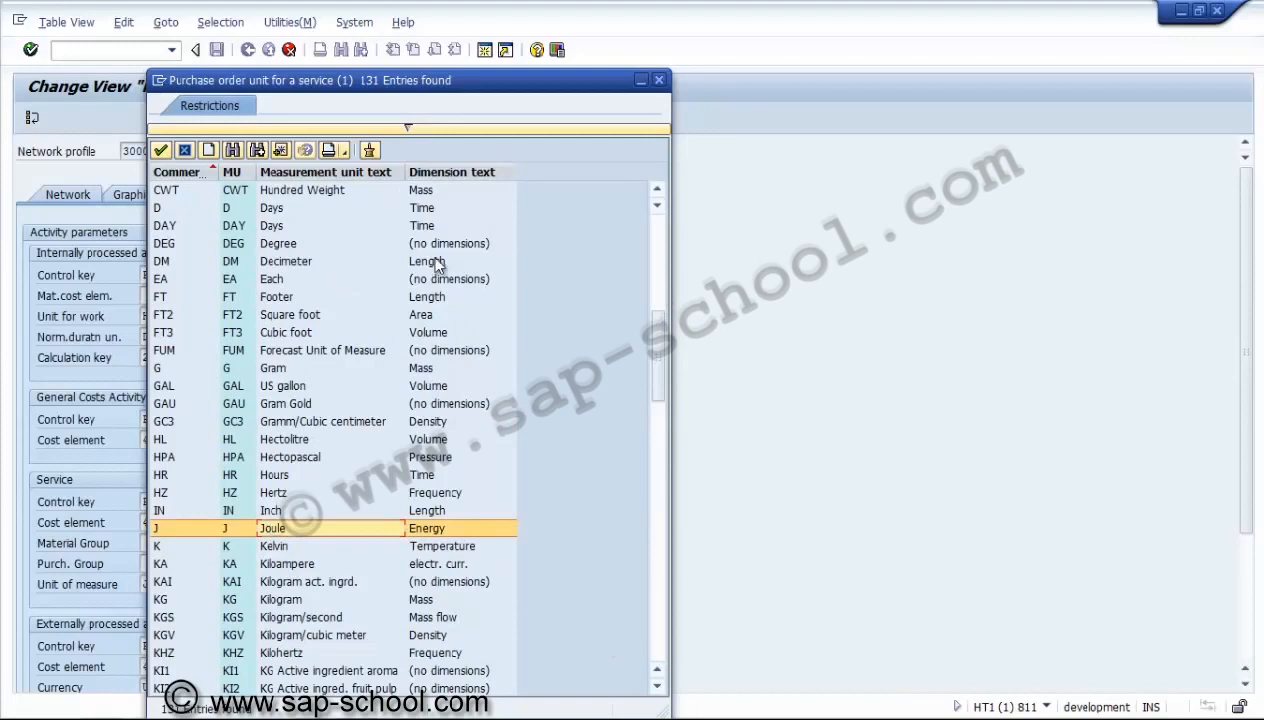
left_click(659, 80)
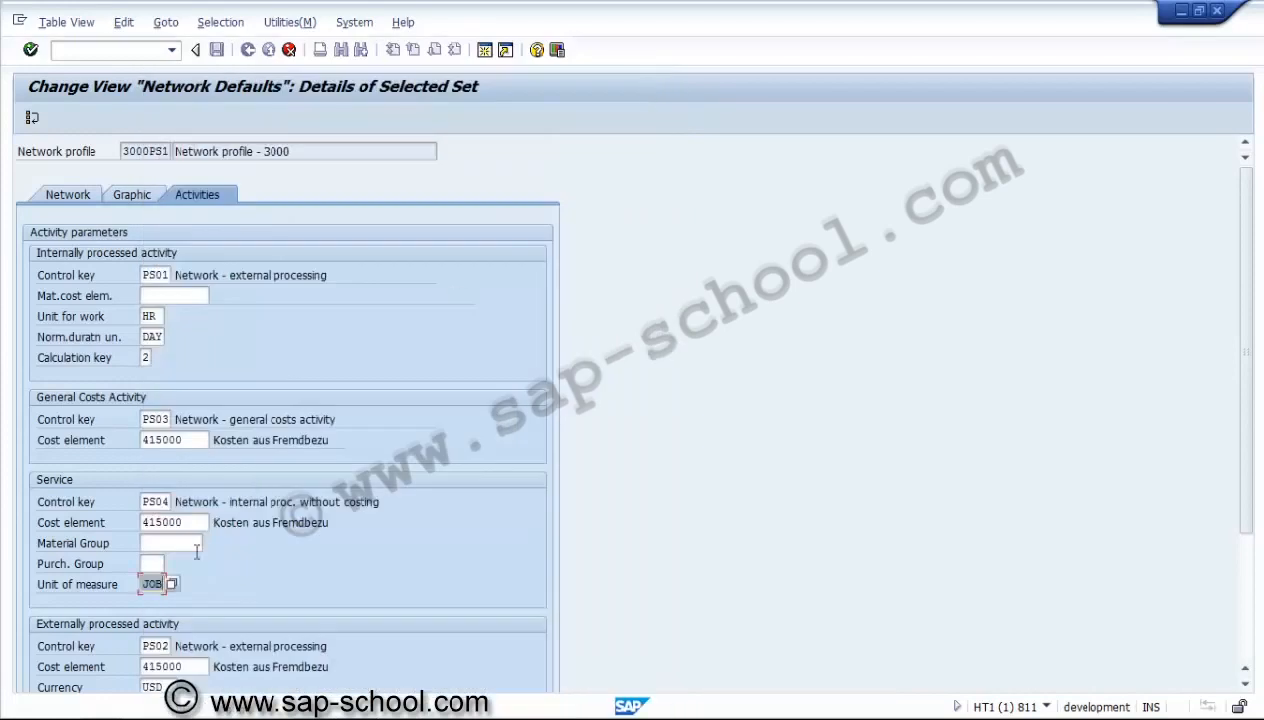
Step: Search the service unit of measure list for LOT and close the list
left_click(170, 589)
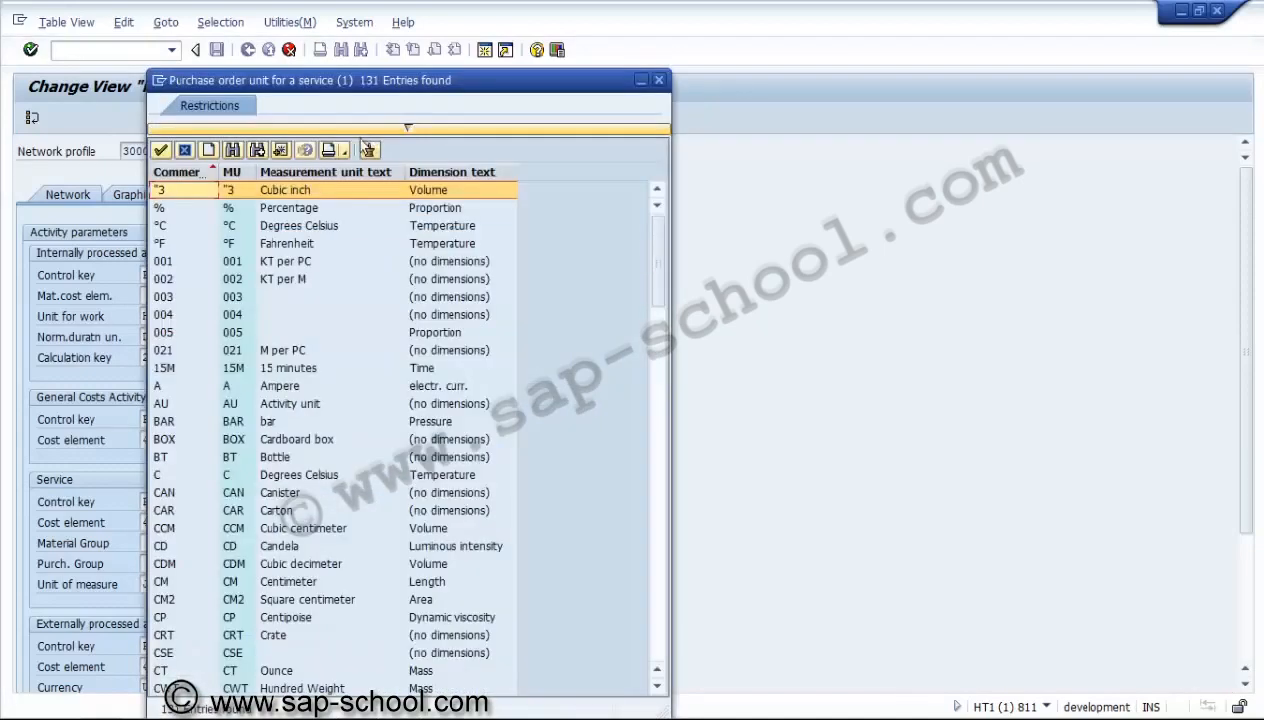
left_click(236, 150)
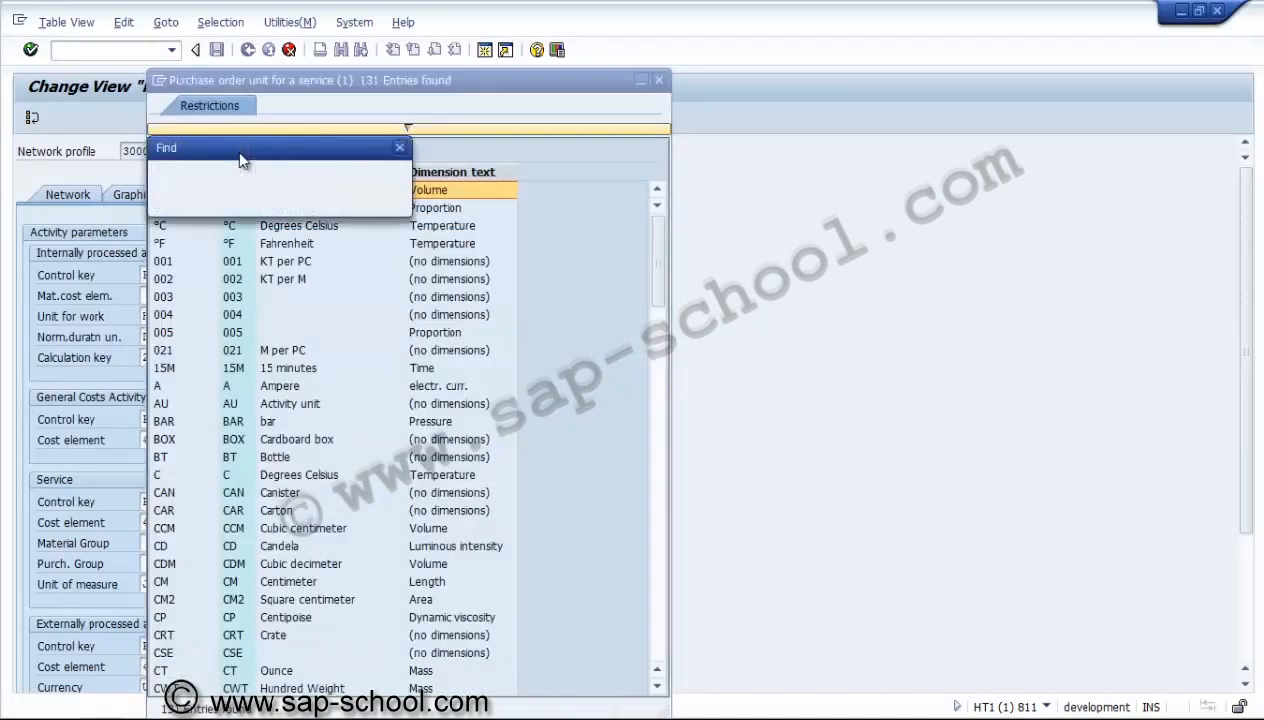
type("LOT")
key("Return")
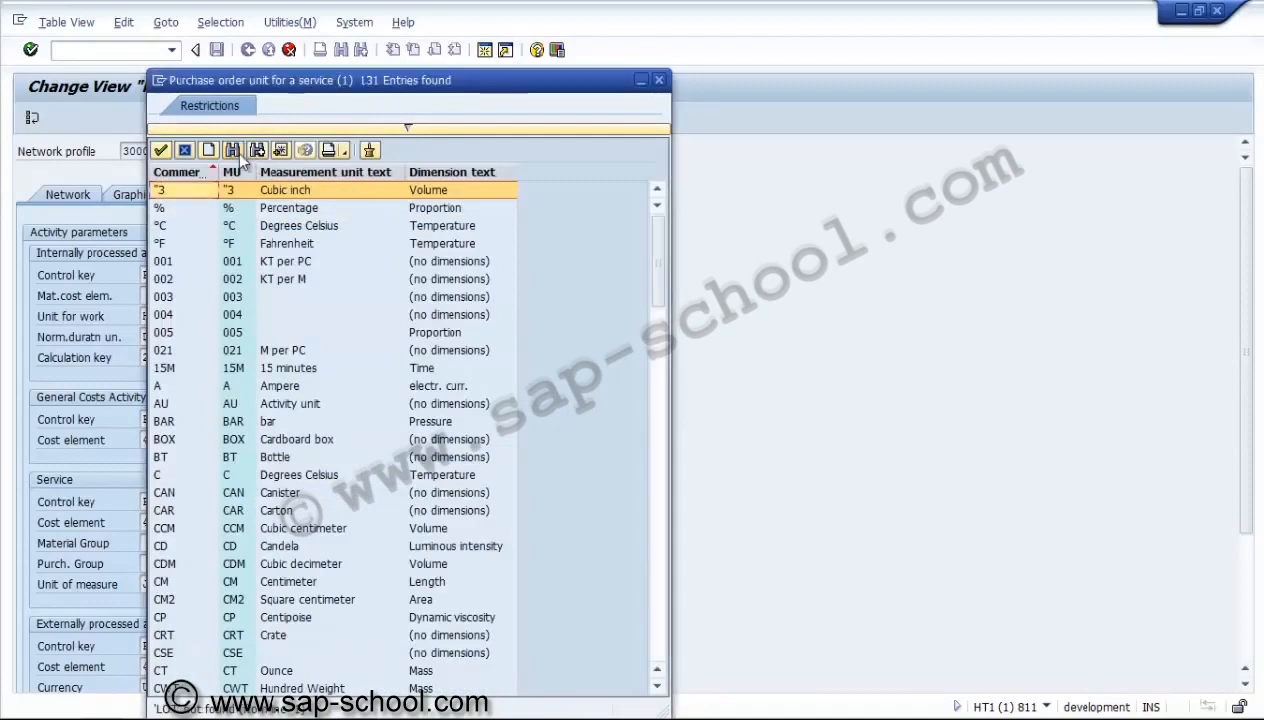
left_click(184, 150)
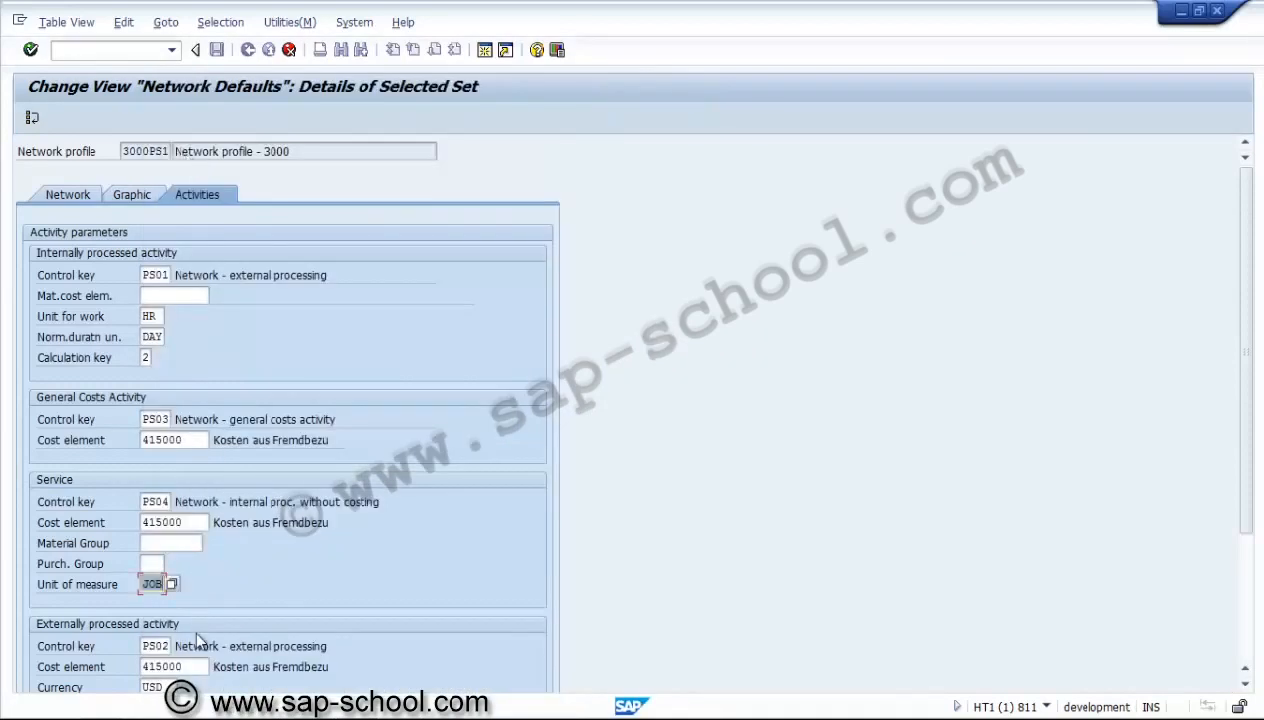
Step: Clear the service unit of measure, return to the network profile overview and save the profile
key("F3")
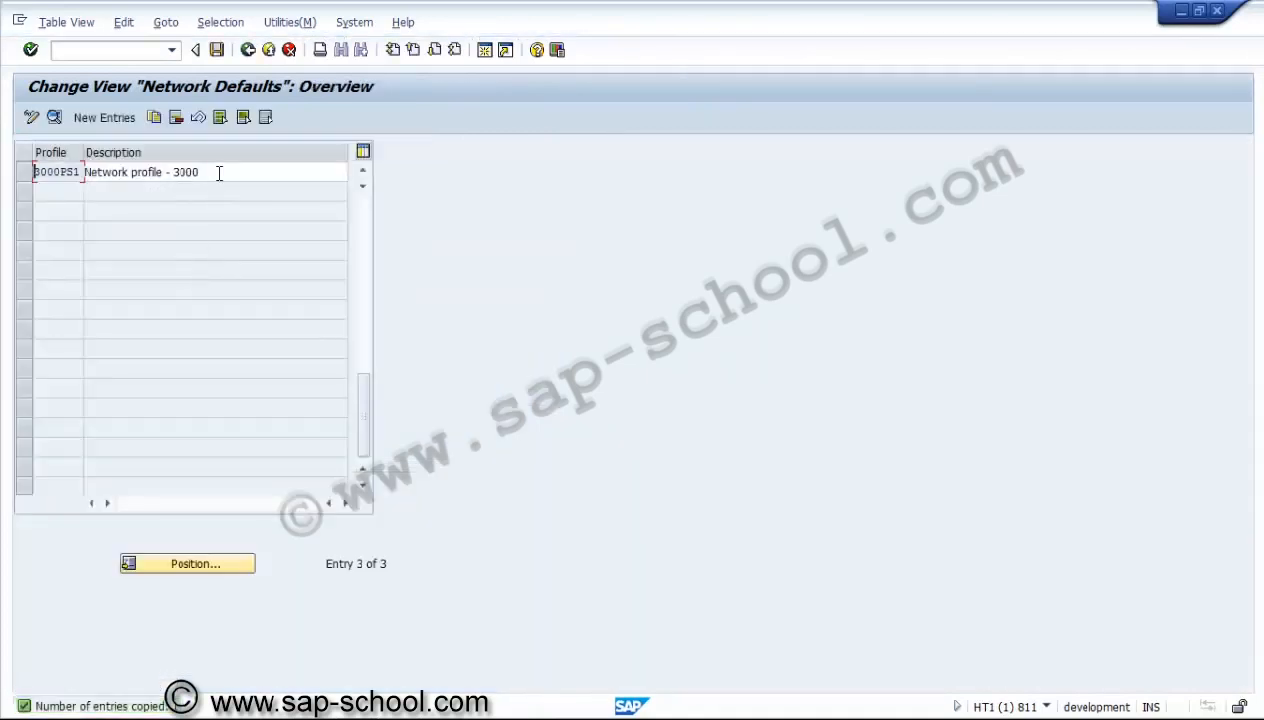
left_click(219, 173)
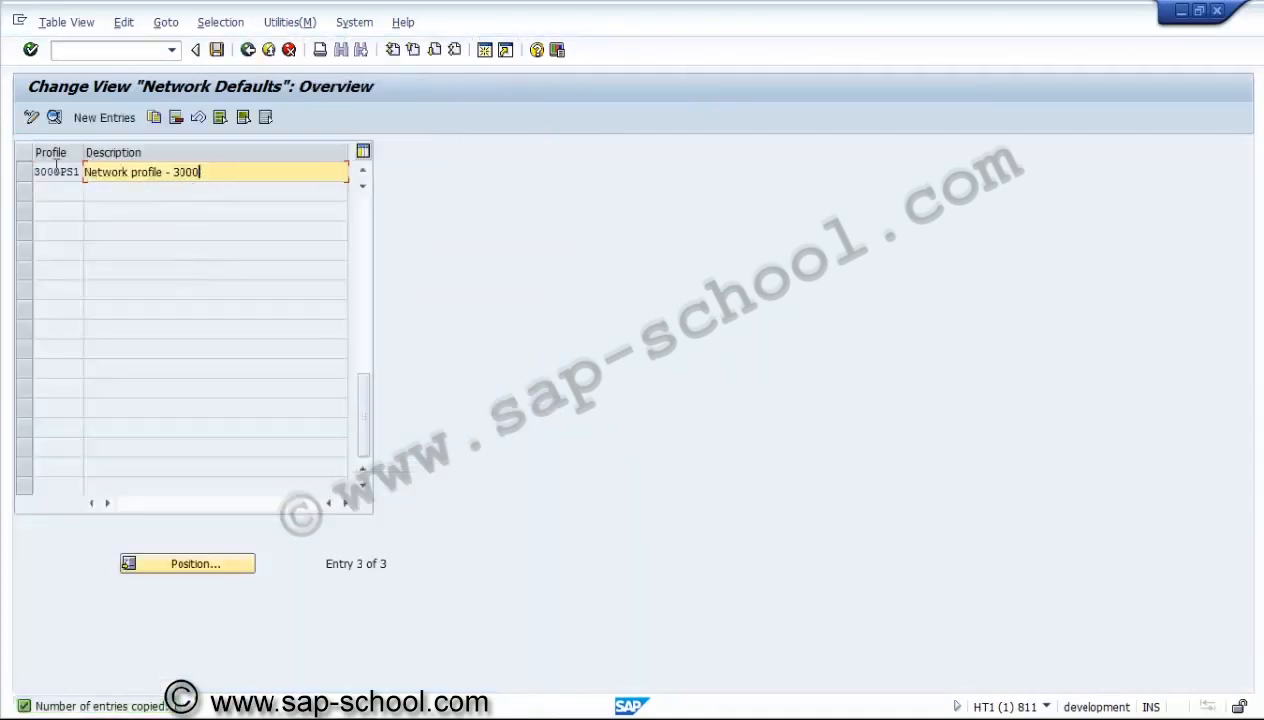
left_click(217, 50)
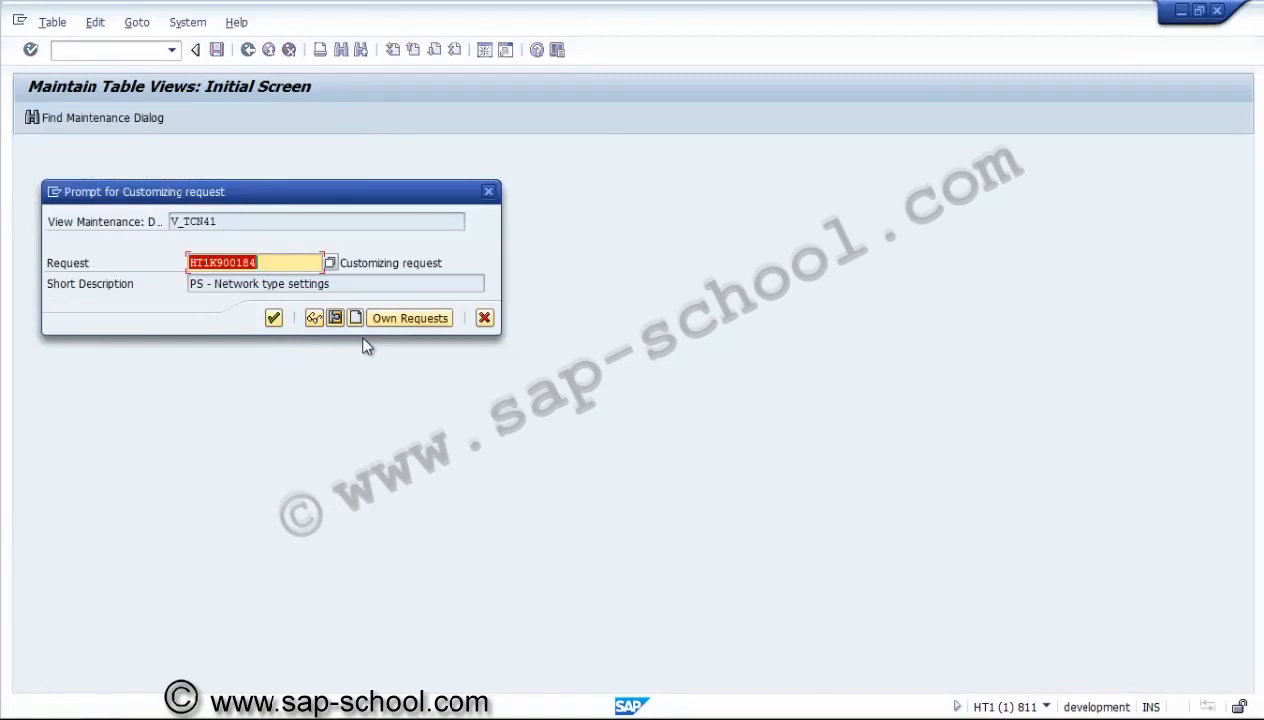
Step: Create a customizing request described as "PS - Network profile 3000 - PS01" and record the network profile in it
left_click(355, 318)
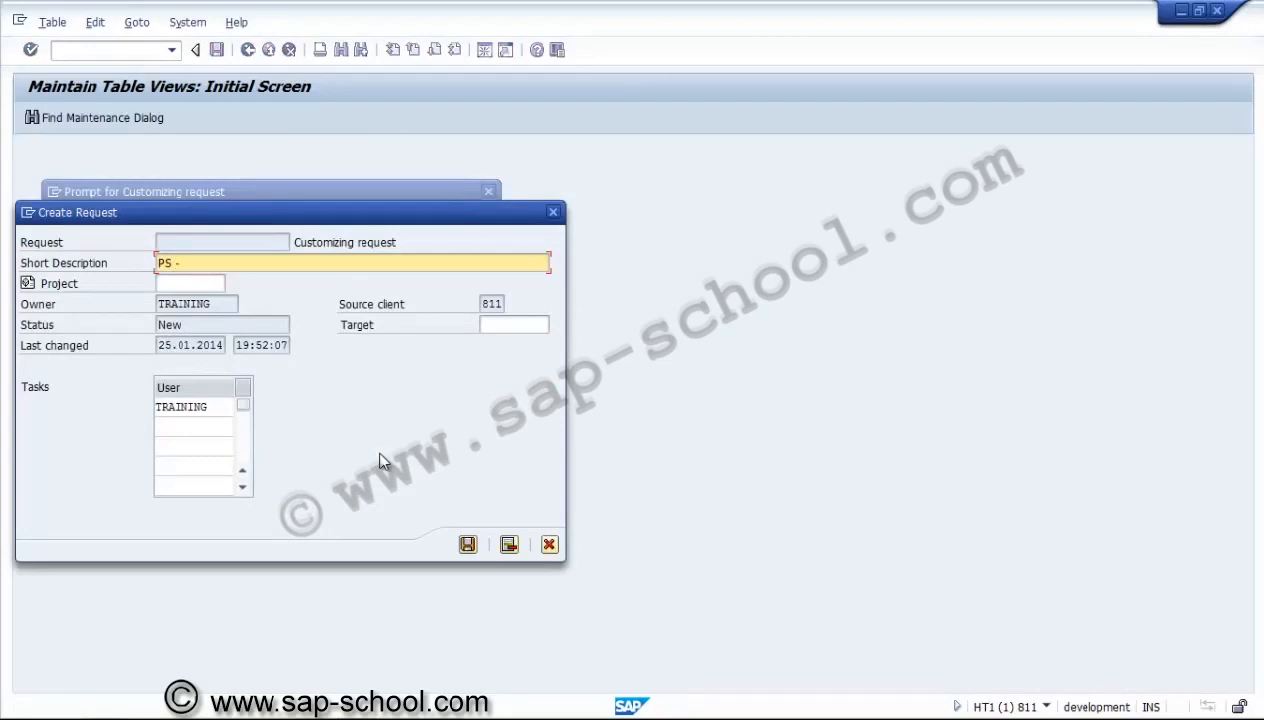
type("PS - Netwp")
type("rk profile 3000")
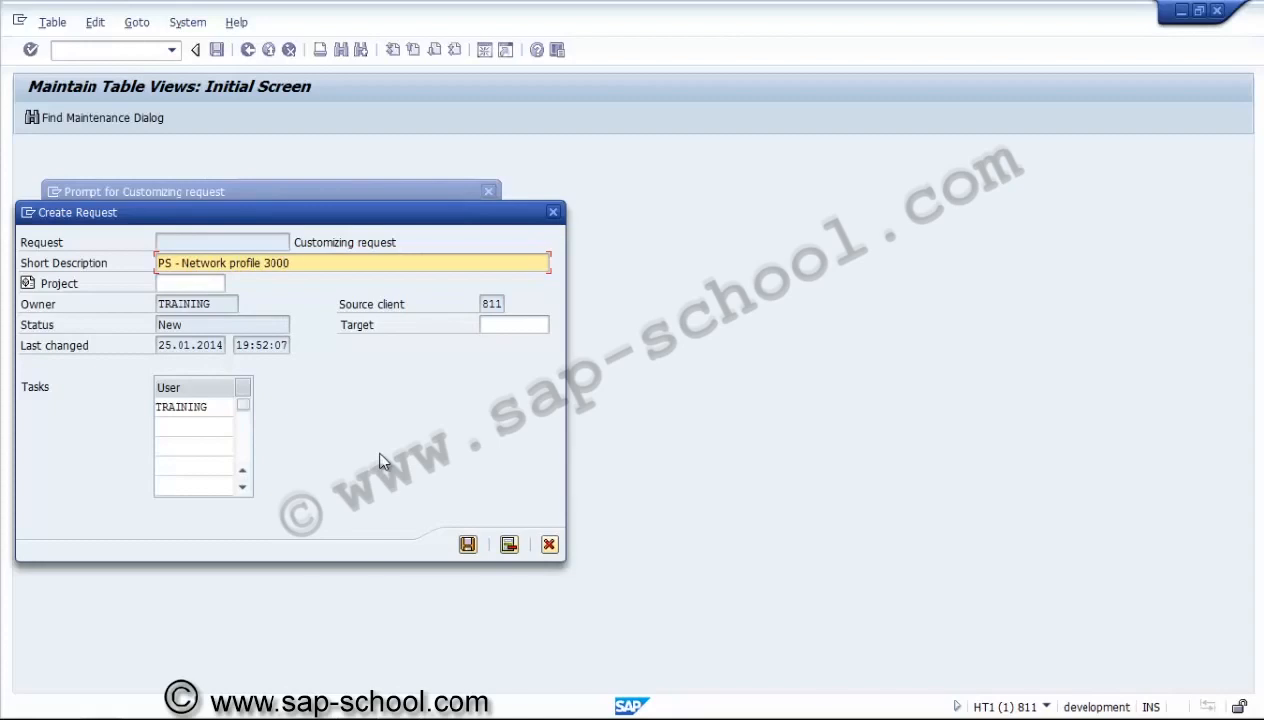
type(" - PS01")
left_click(467, 545)
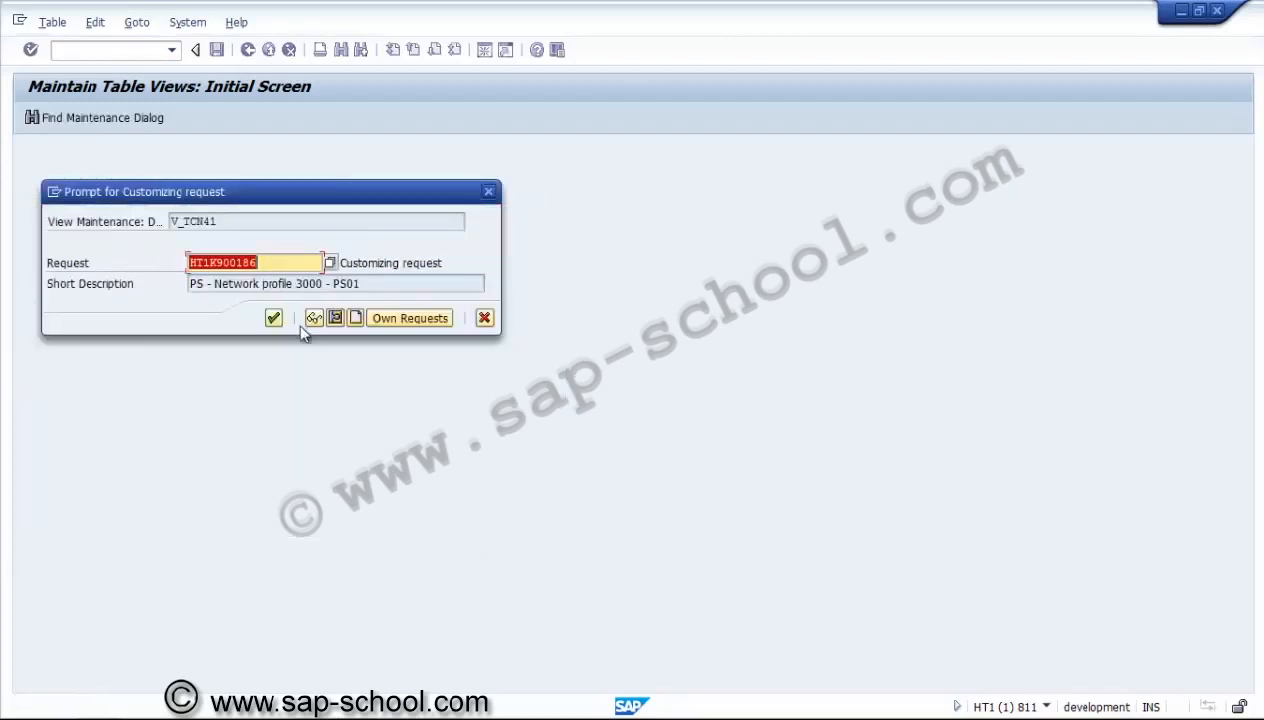
left_click(274, 317)
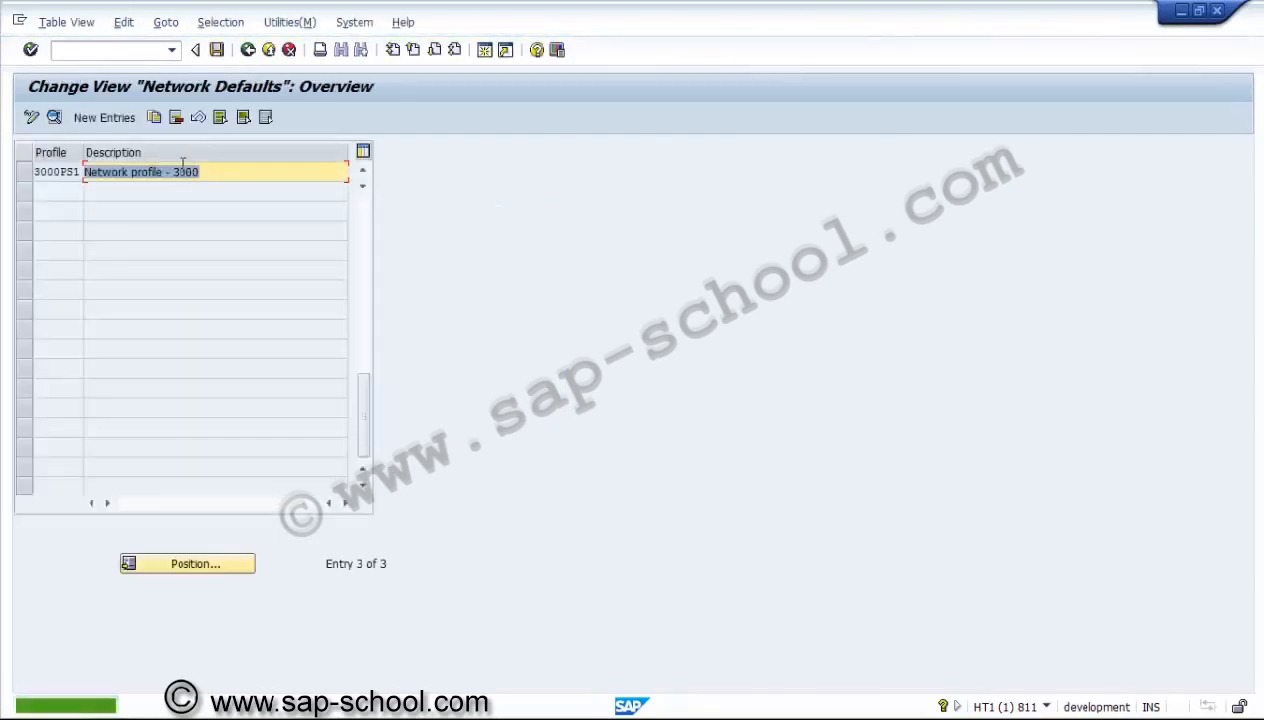
Step: Copy network profile 3000PS1 to a new profile named 3000PS2
left_click(22, 176)
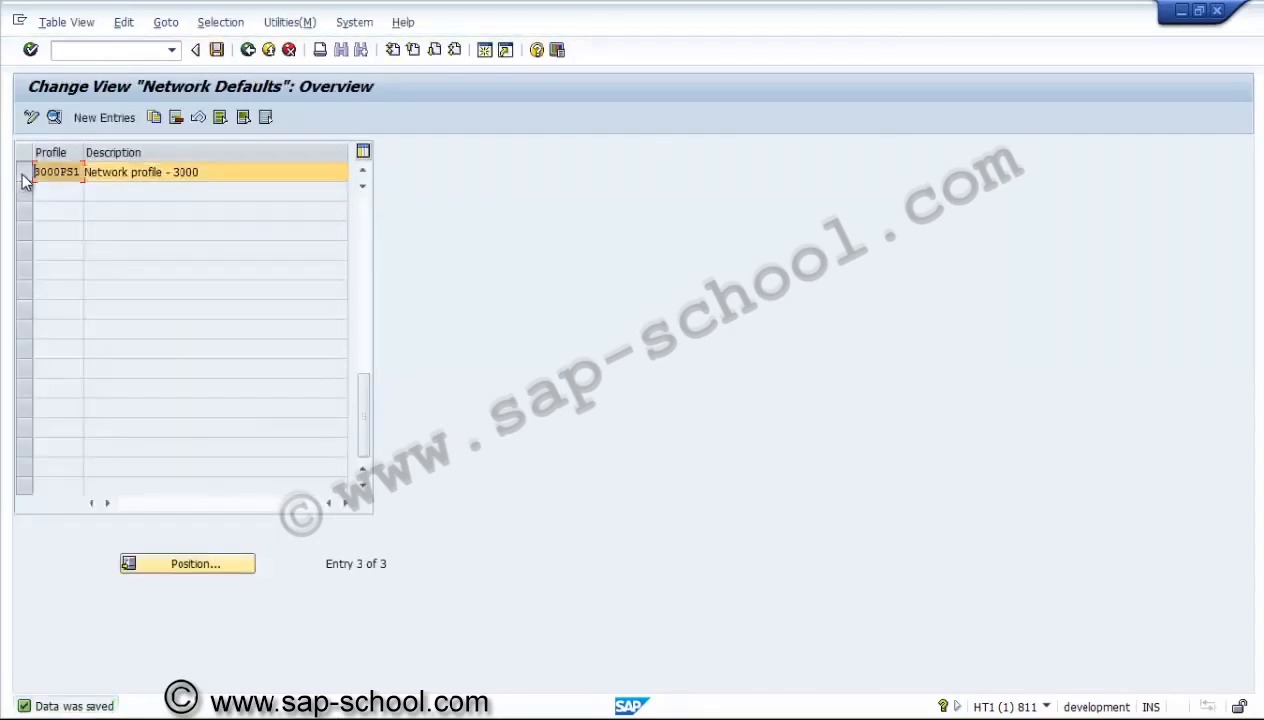
left_click(156, 117)
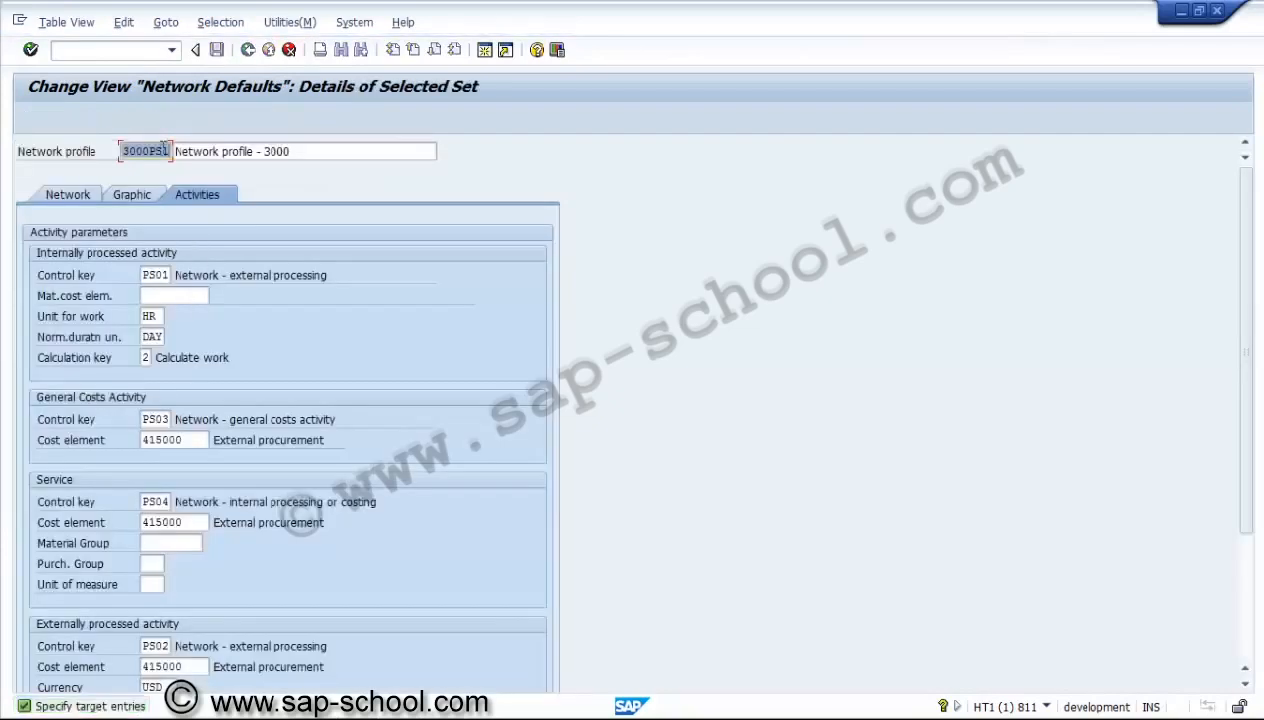
left_click(164, 150)
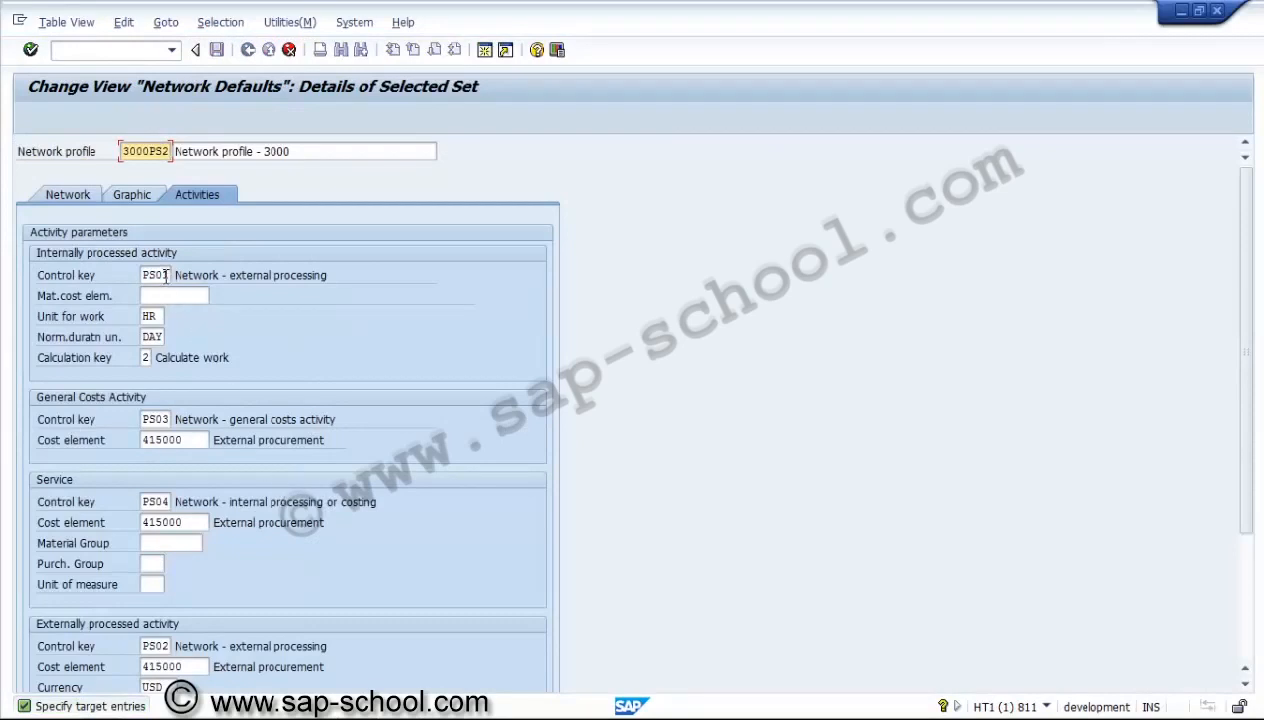
Step: Set network type PS02 in the copied profile 3000PS2, save it and return to the implementation guide
left_click(85, 199)
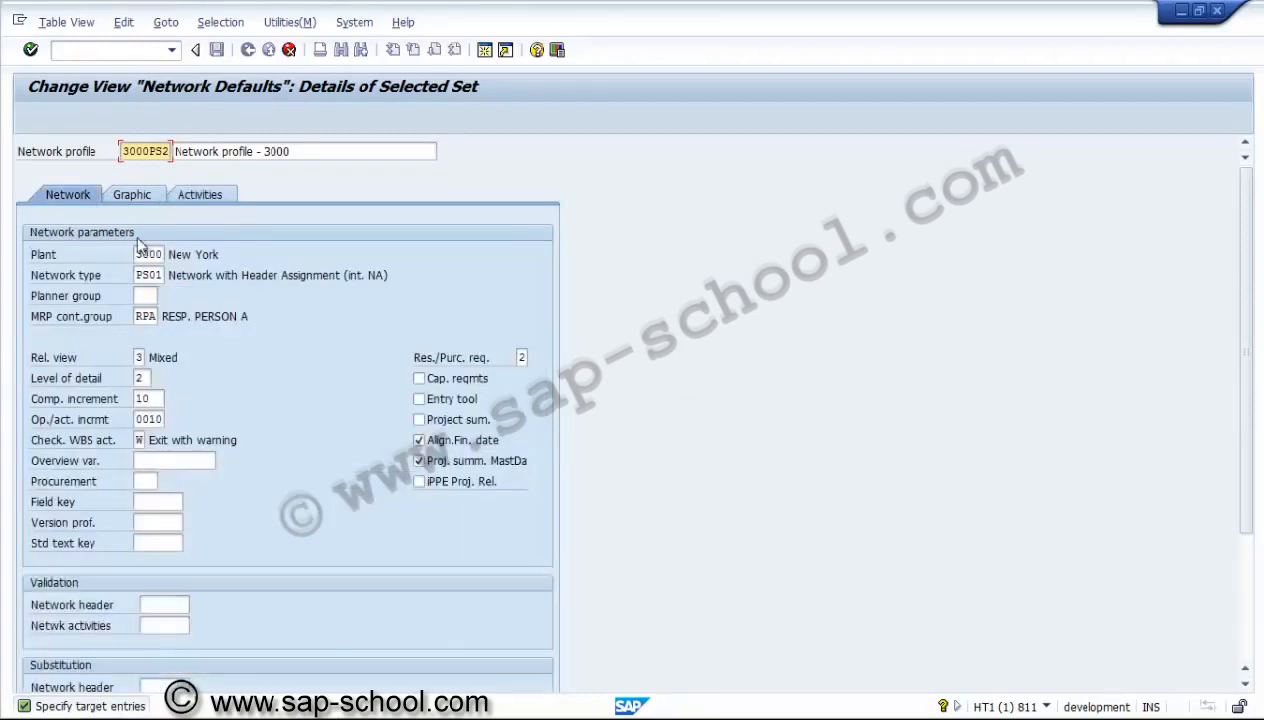
left_click(158, 275)
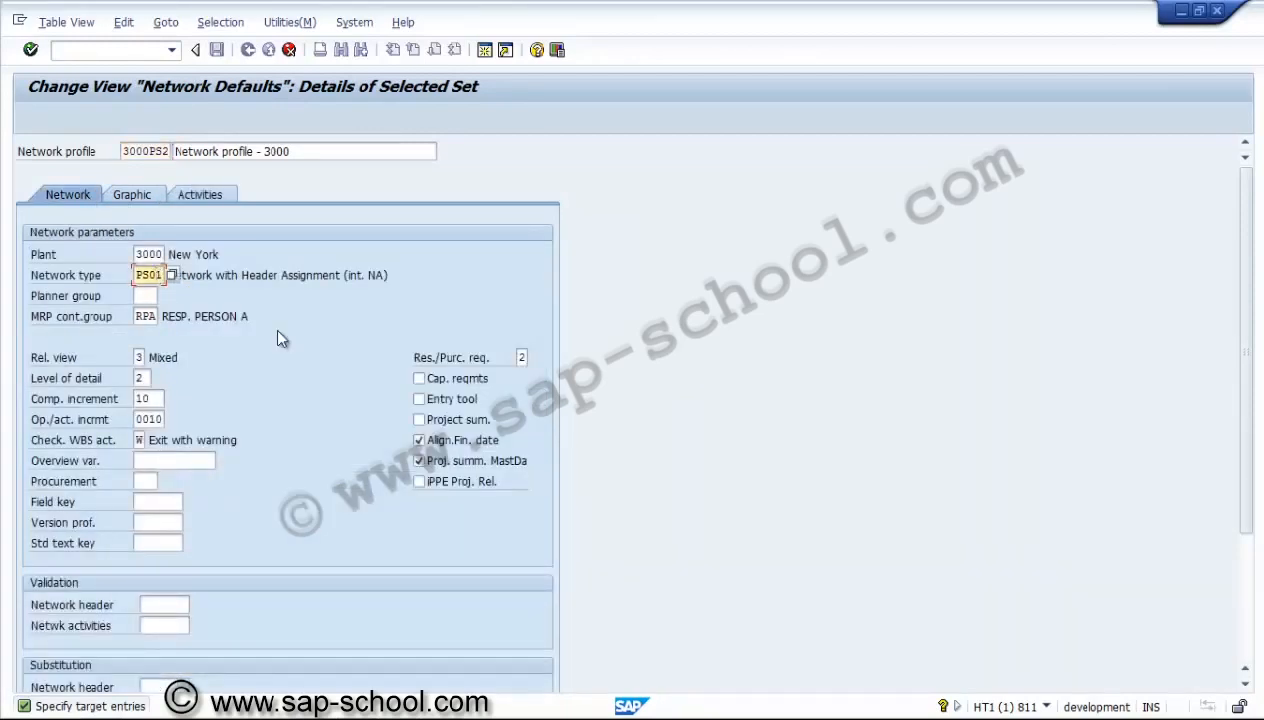
key("BackSpace")
type("2")
key("Return")
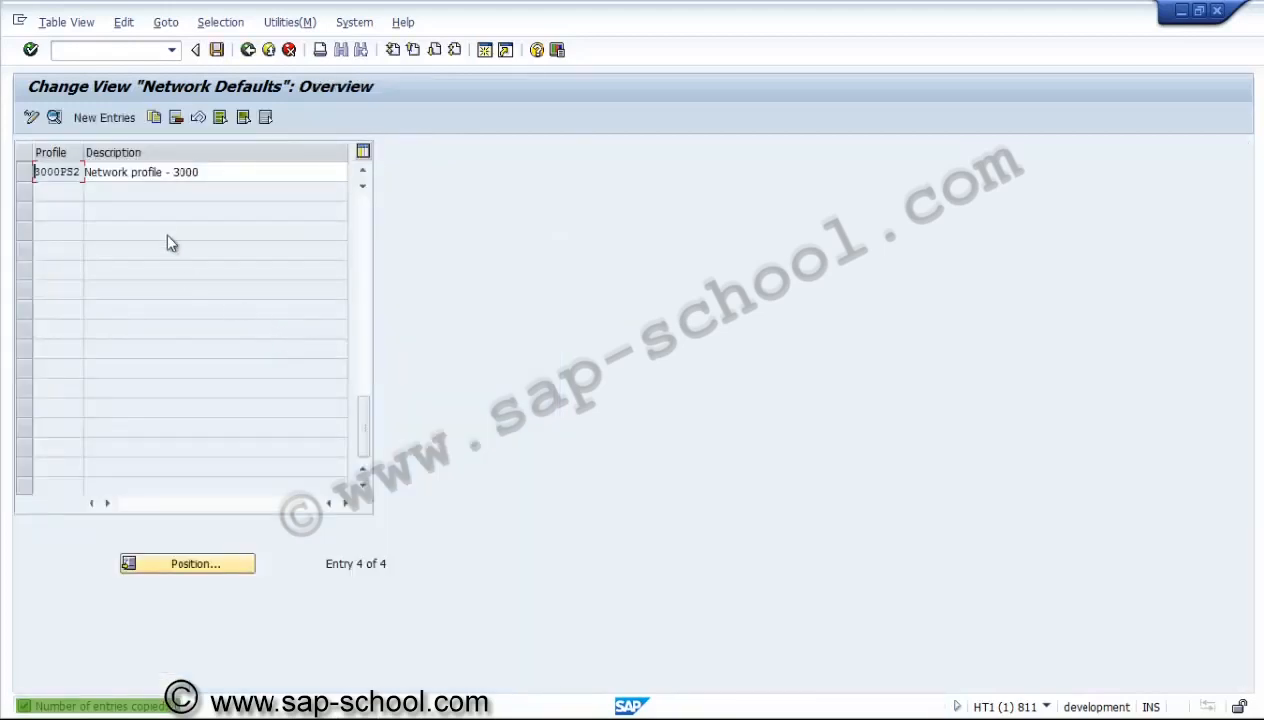
left_click(215, 54)
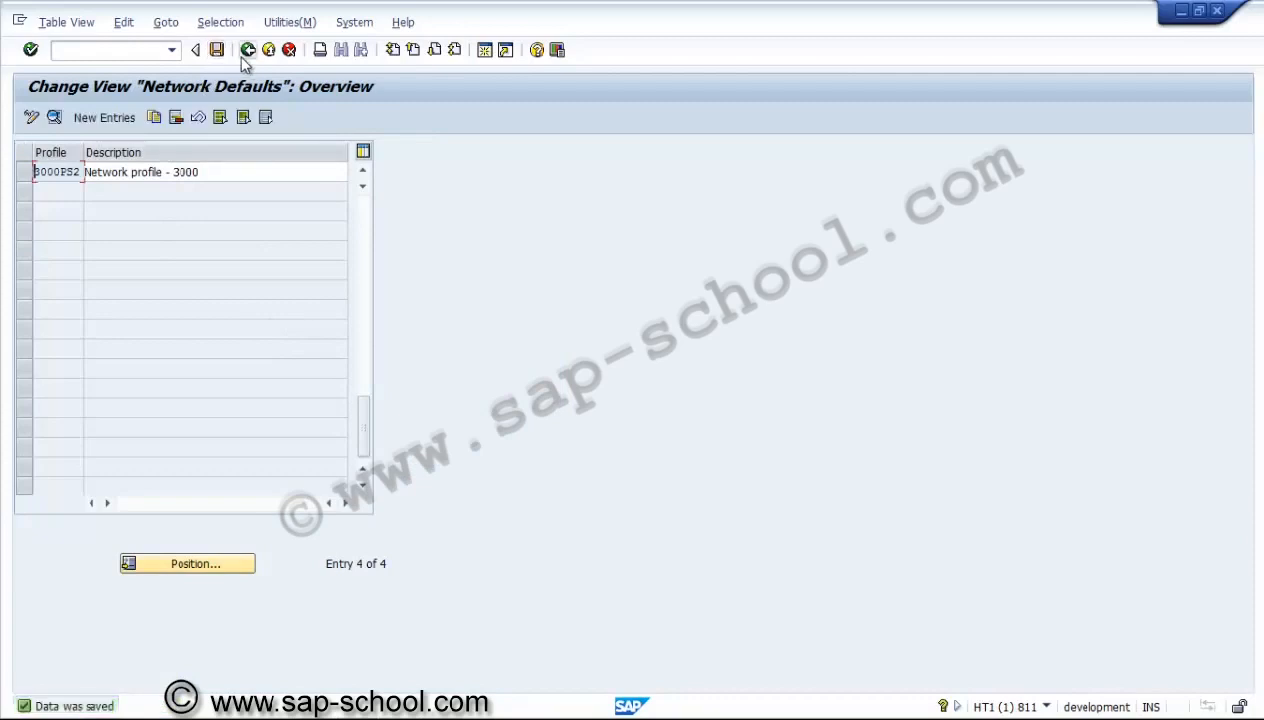
left_click(243, 54)
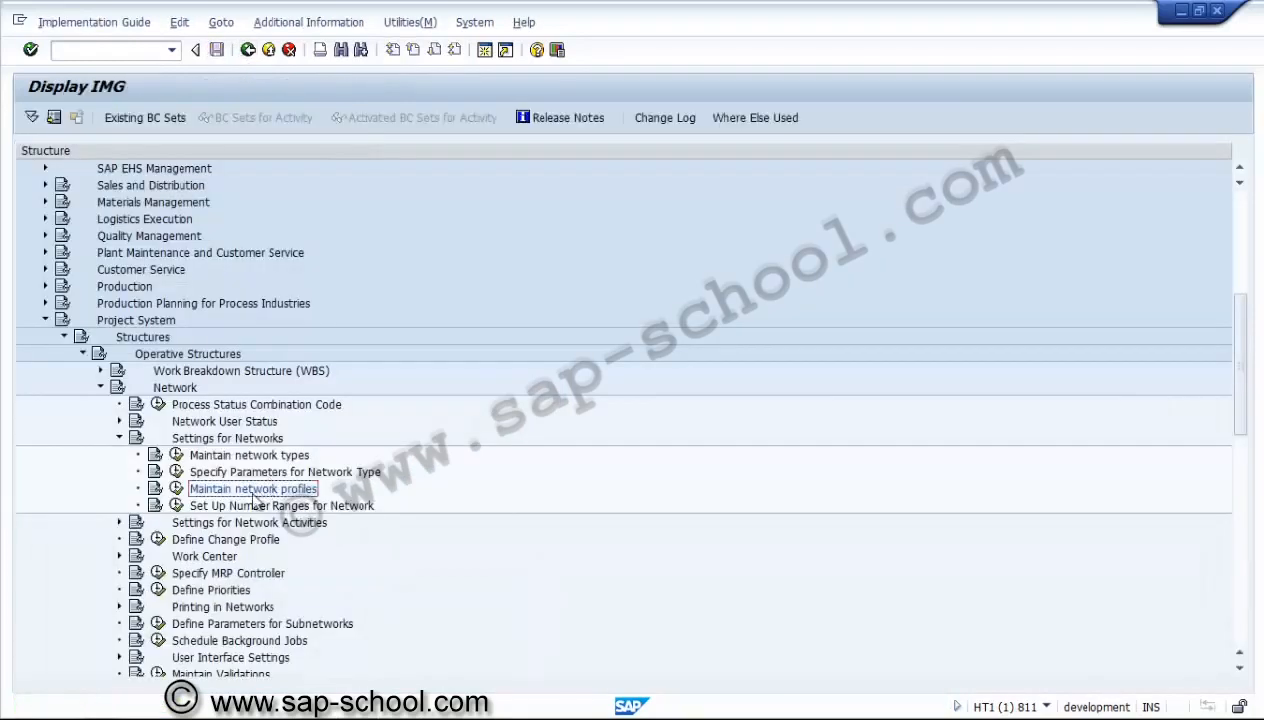
Step: Open the number range setup for networks, display the order overview and find order type PS01
left_click(177, 507)
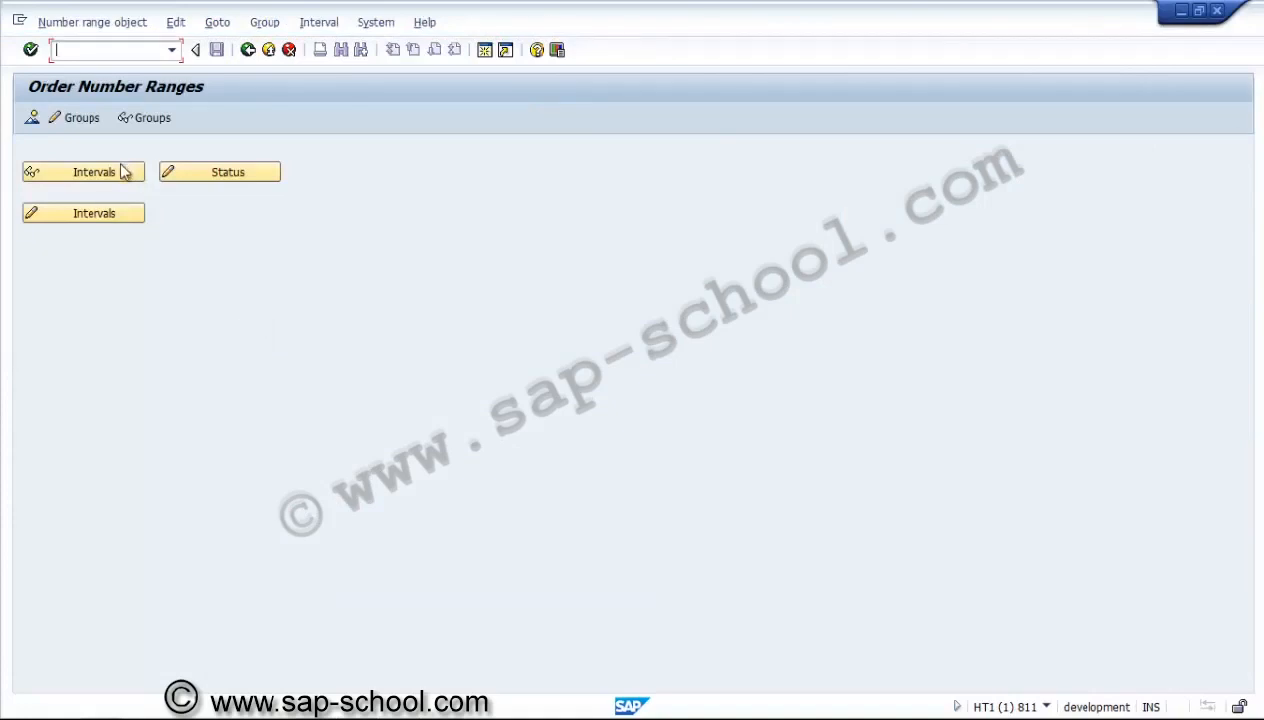
left_click(31, 118)
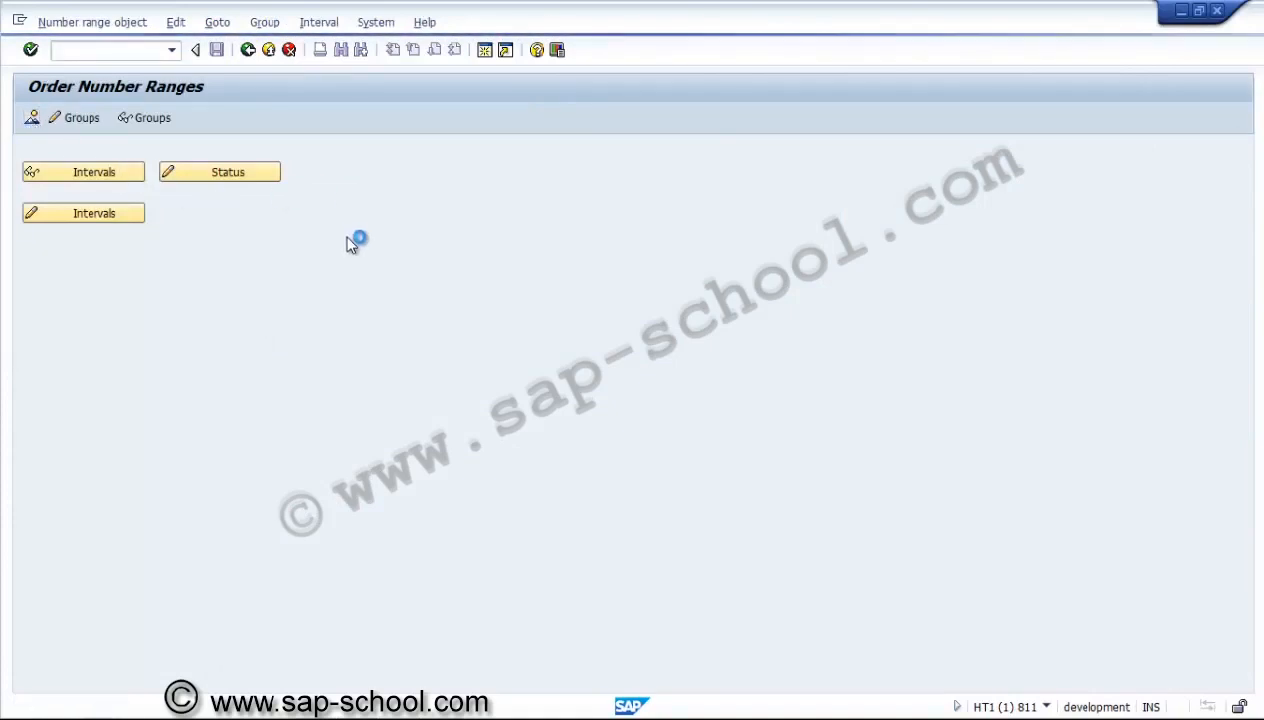
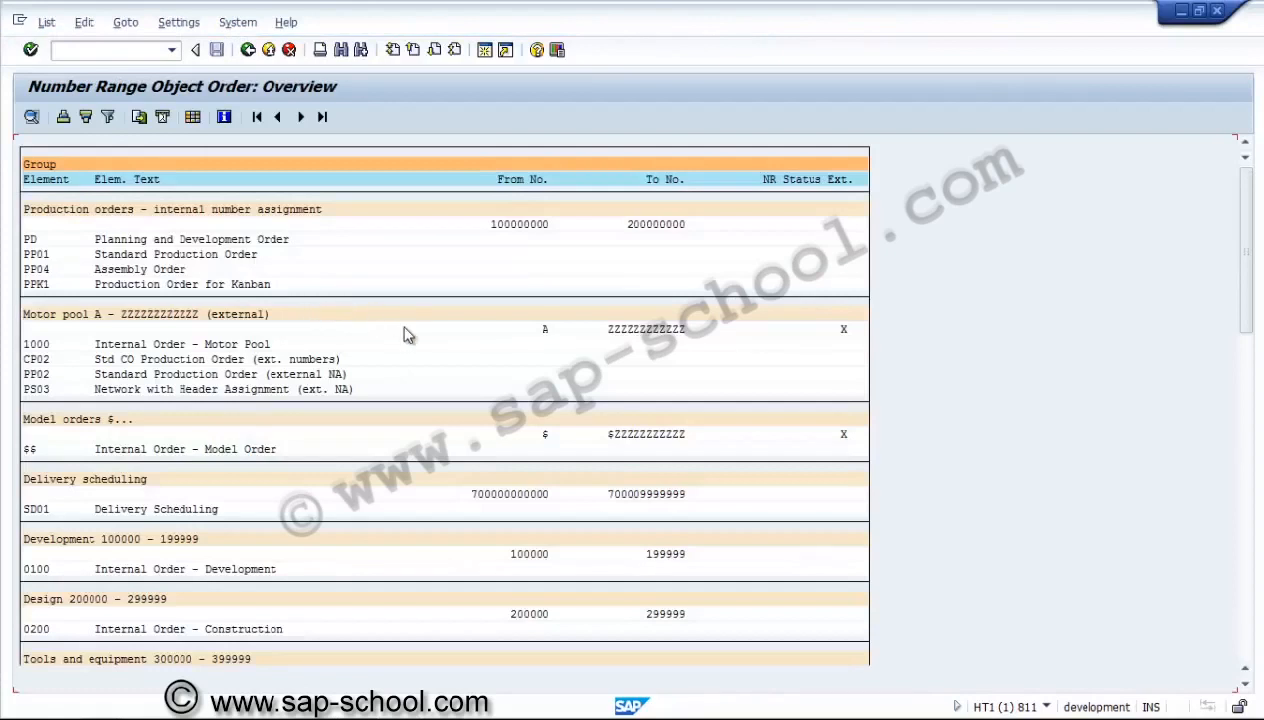
left_click(341, 50)
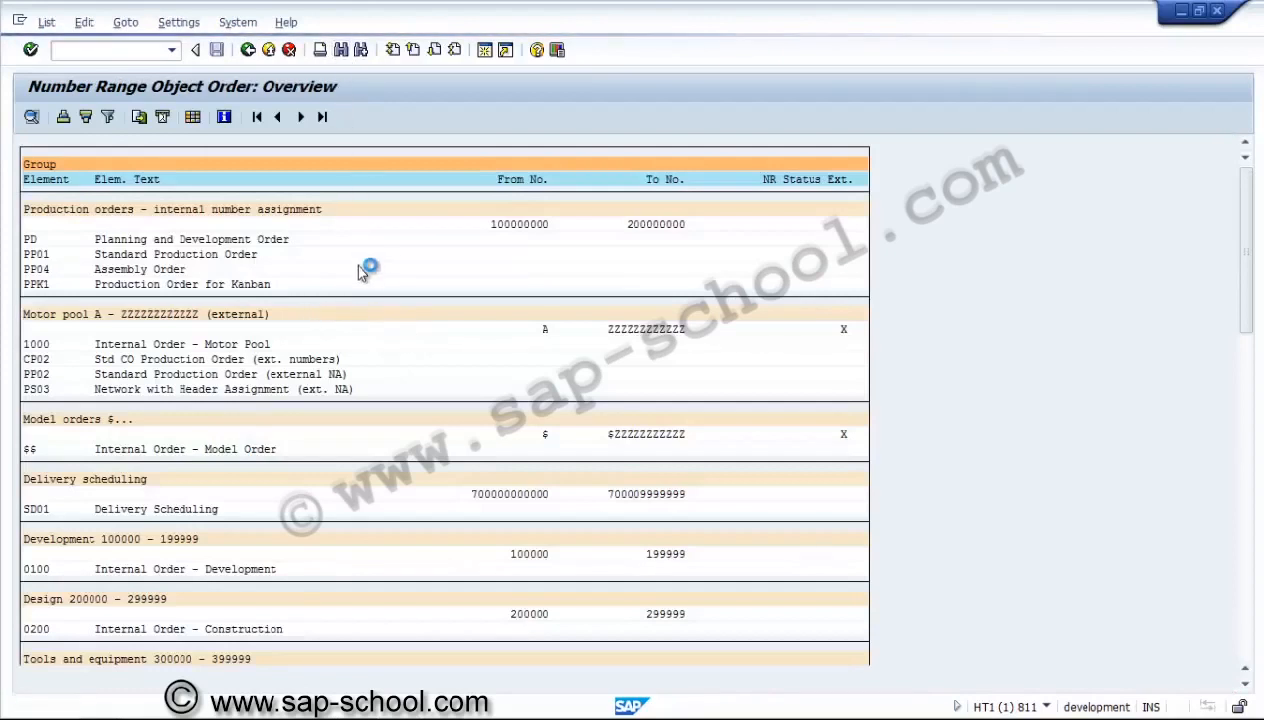
type("ps01")
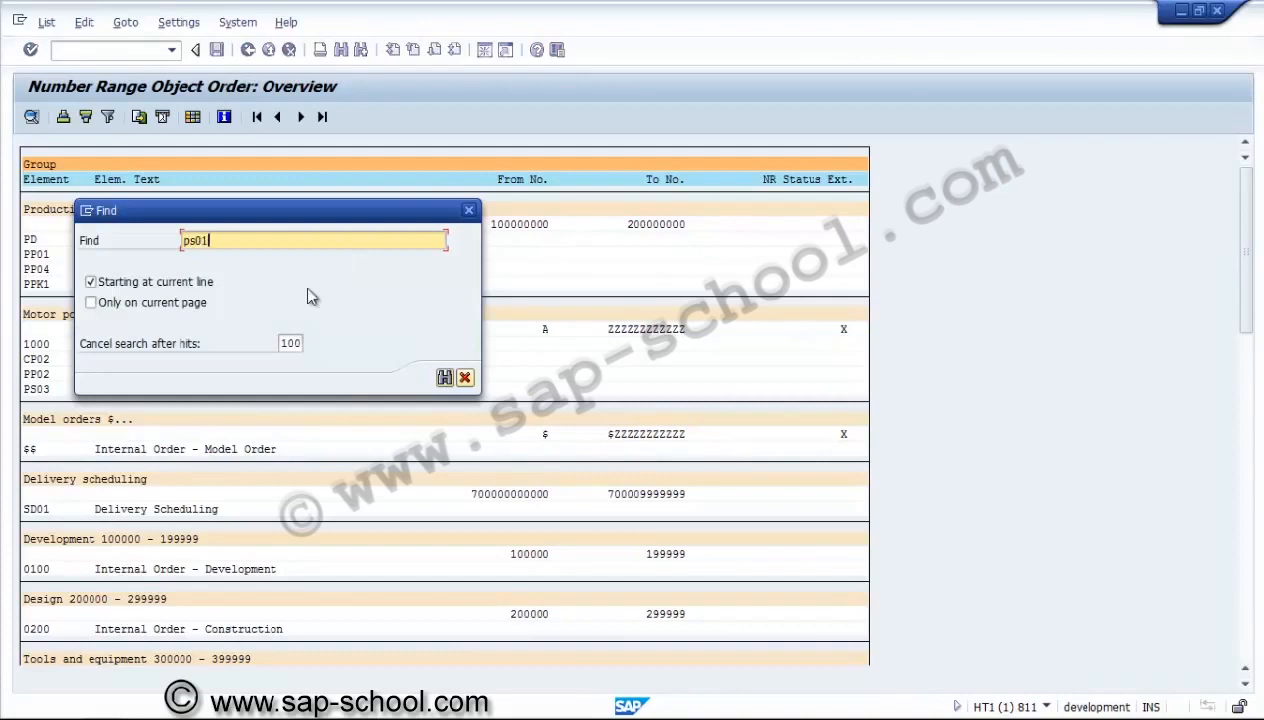
left_click(138, 284)
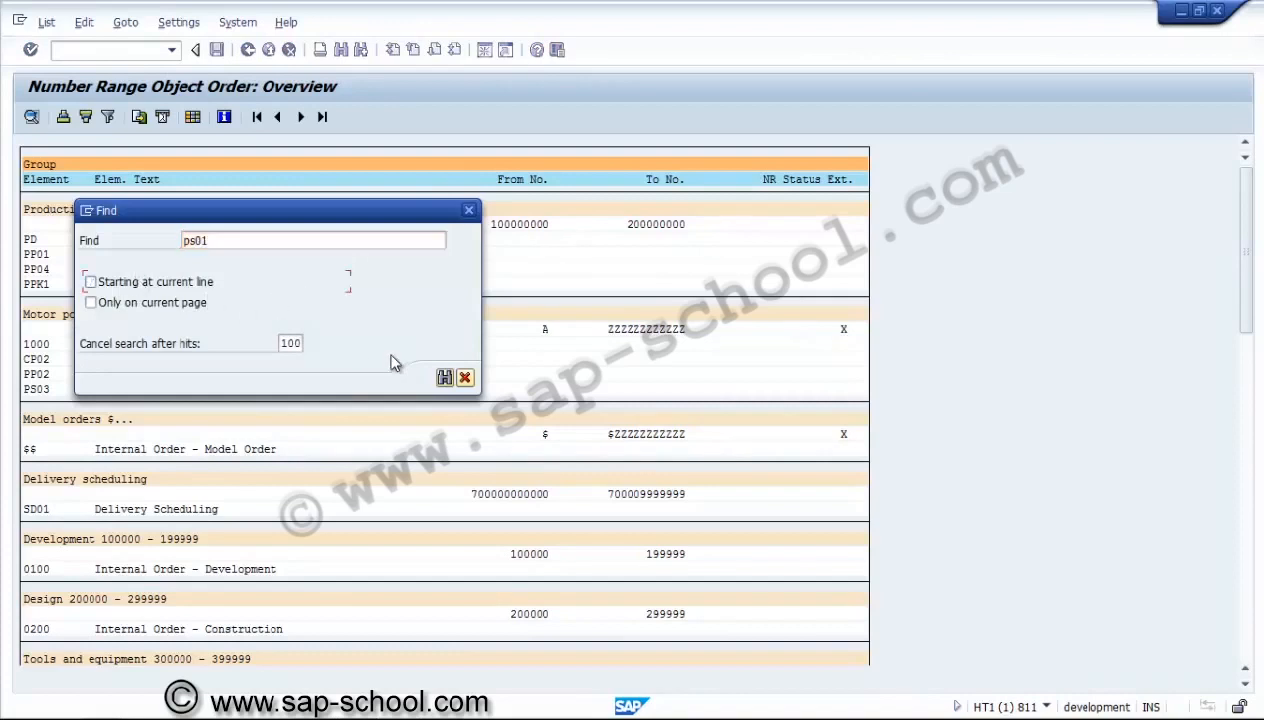
left_click(444, 377)
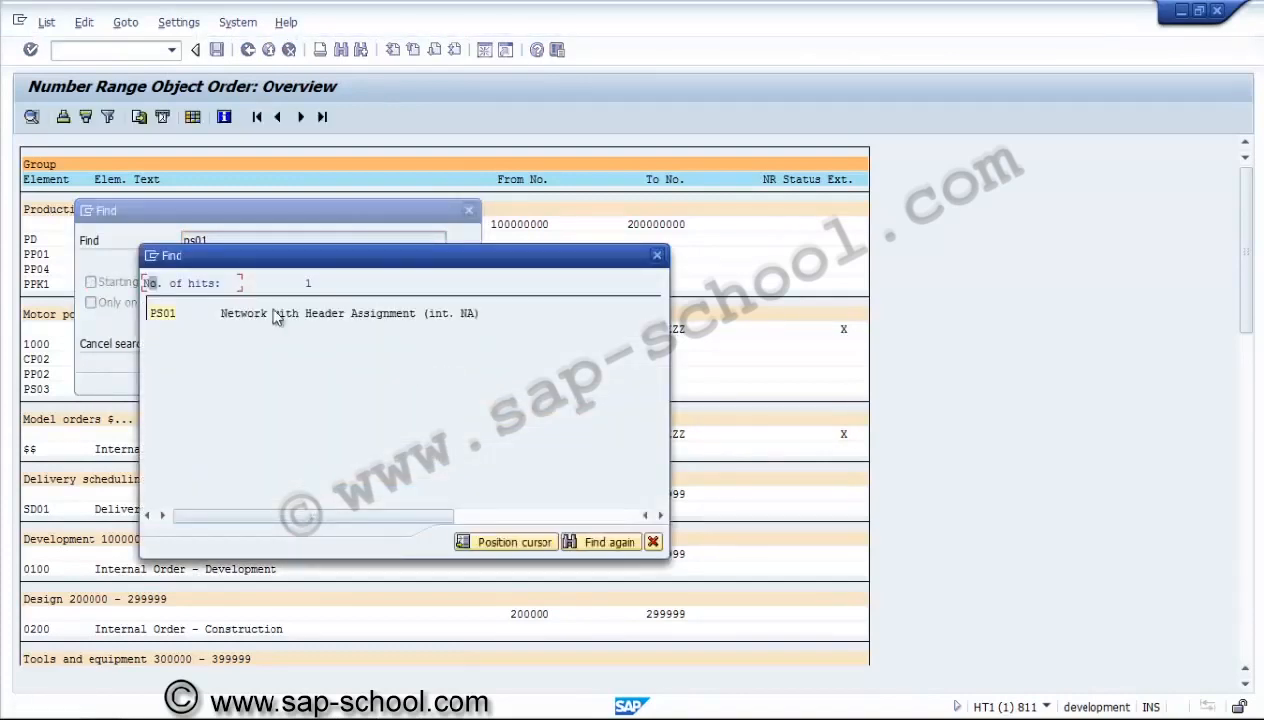
left_click(156, 317)
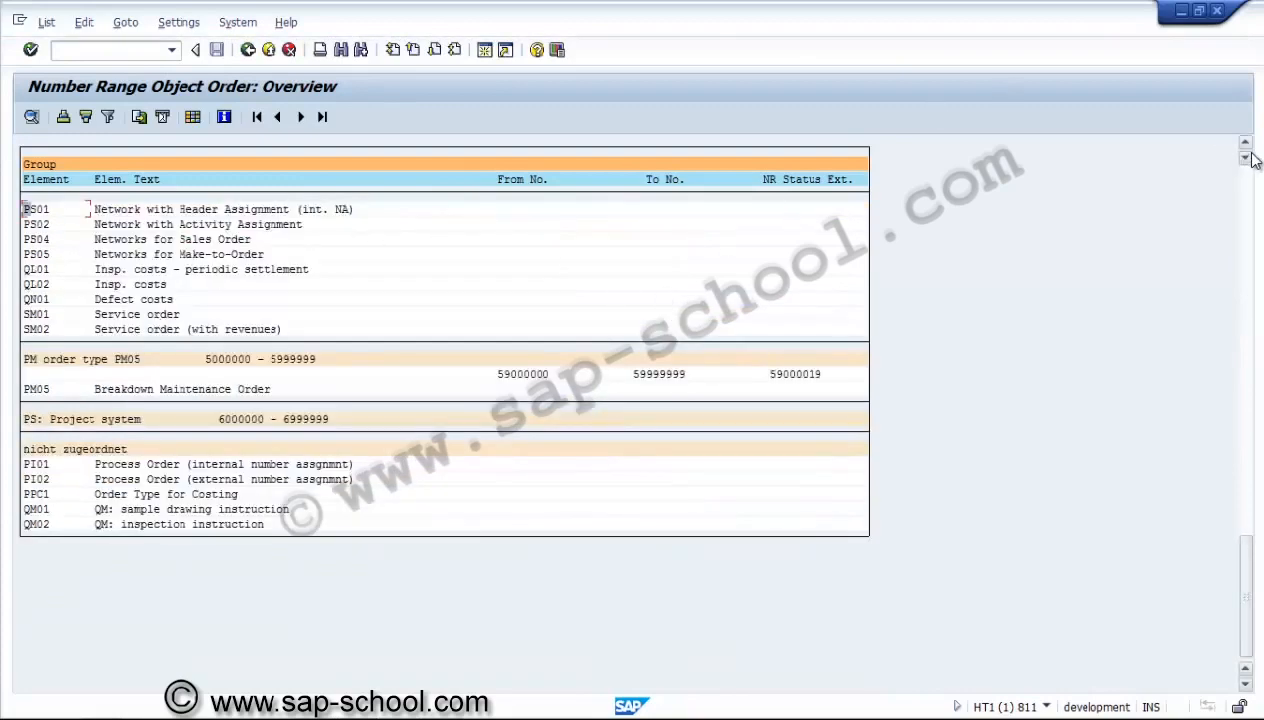
Step: Examine which number range group and interval cover PS01 and its neighbouring groups, and close the overview
left_click(1246, 145)
left_click(1246, 145)
left_click(1246, 145)
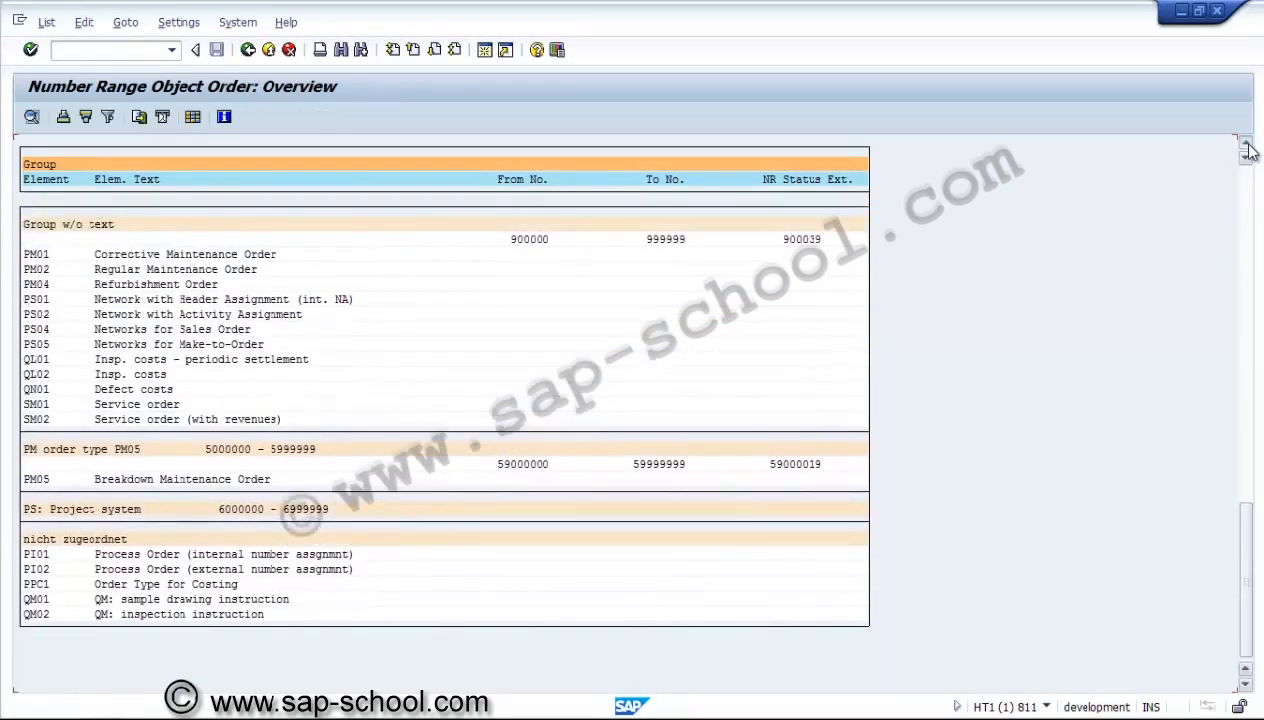
left_click(1246, 145)
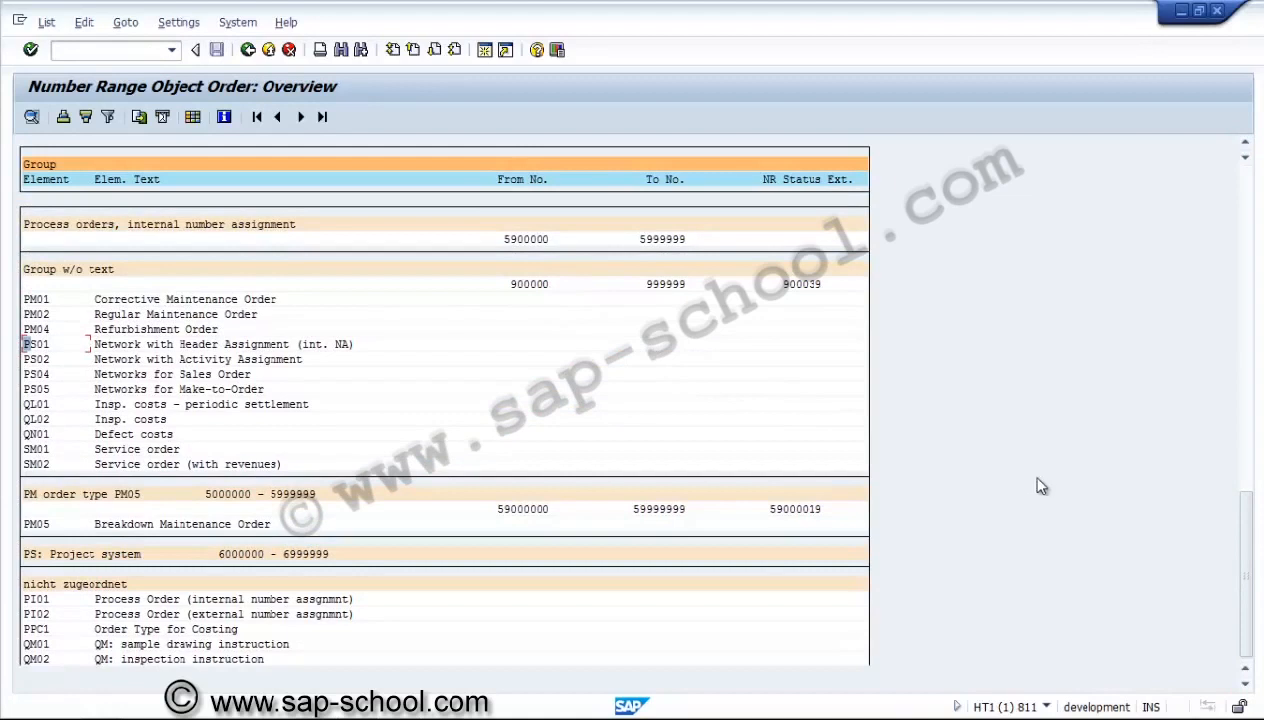
left_click(1245, 684)
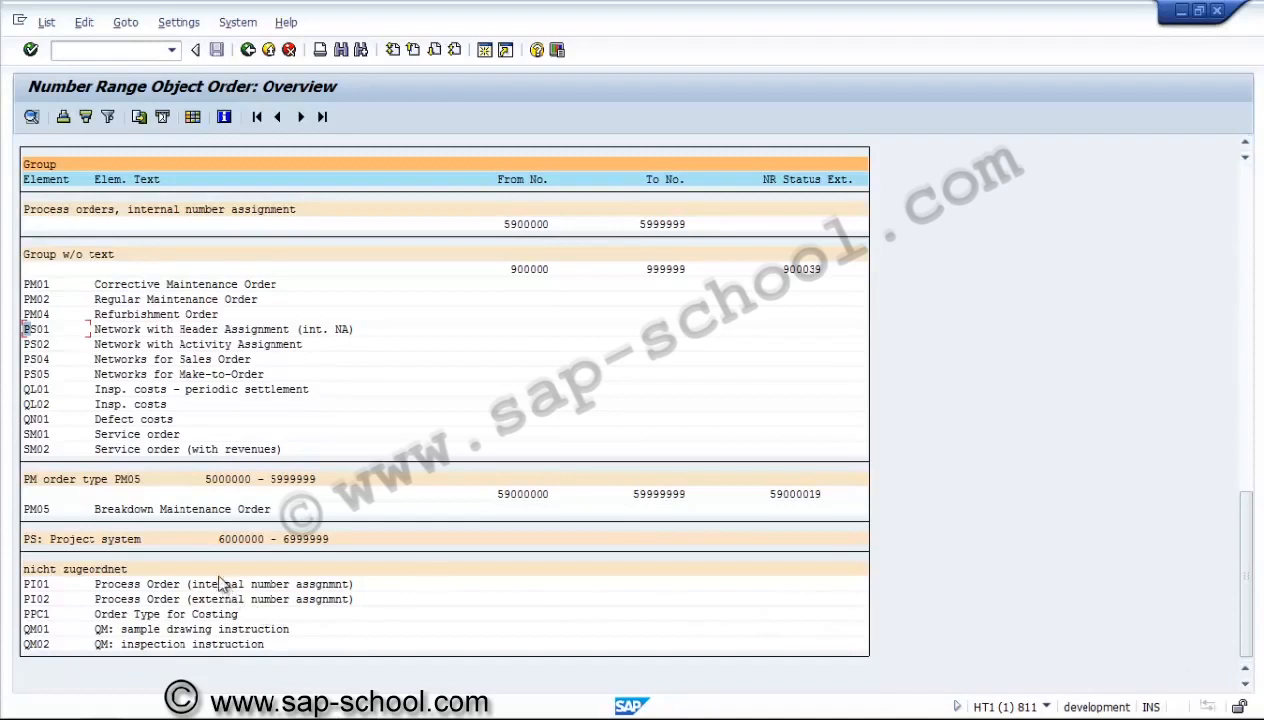
left_click(1247, 147)
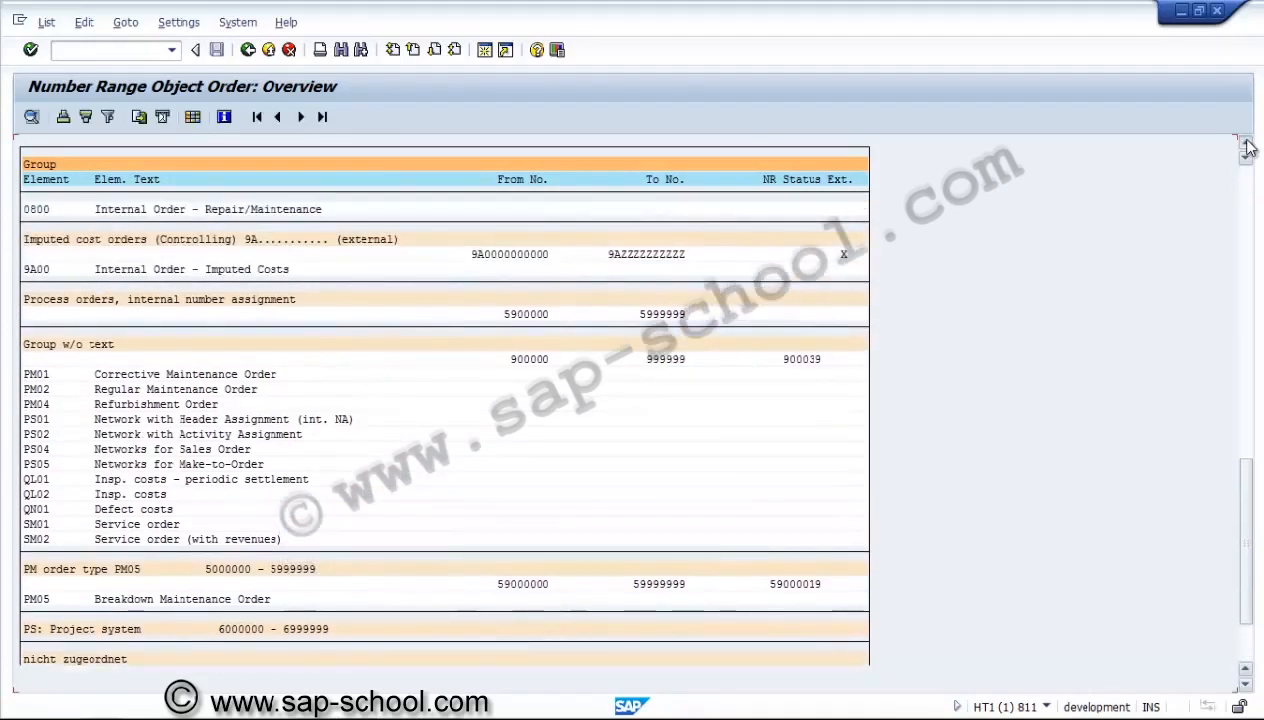
left_click(1247, 147)
left_click(1247, 147)
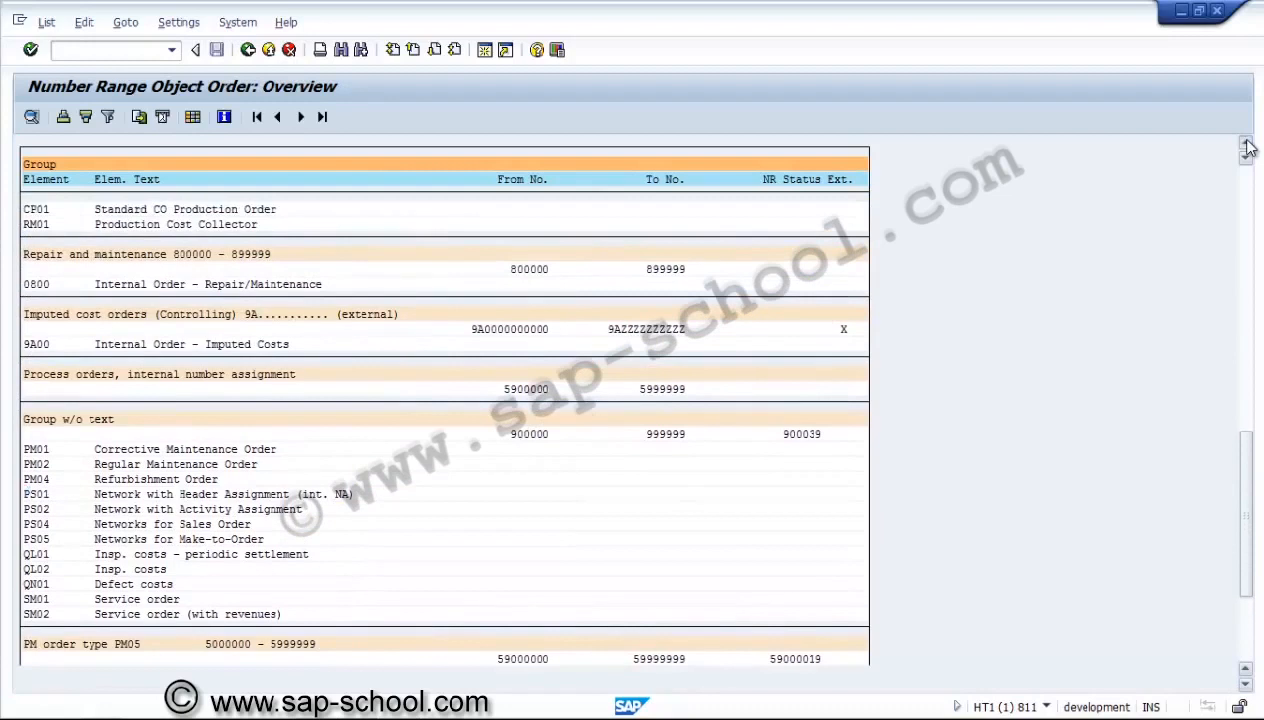
left_click(1247, 147)
left_click(1247, 147)
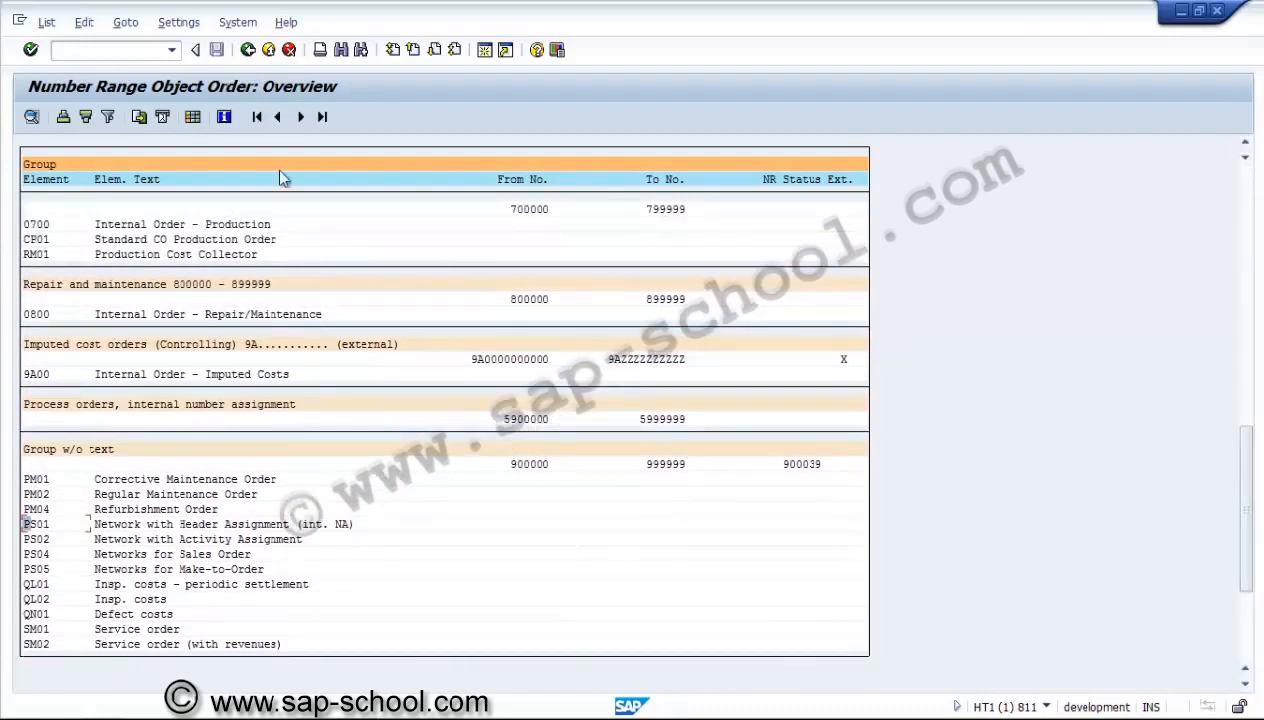
left_click(248, 50)
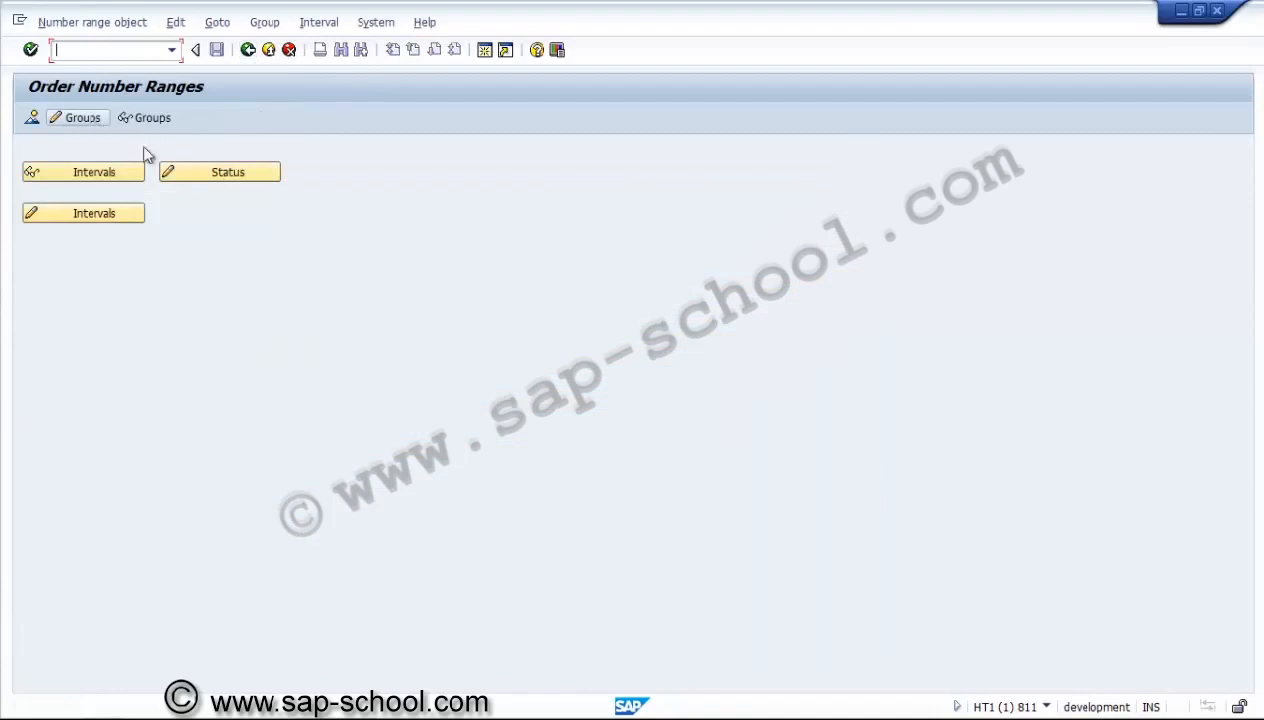
Step: Review the maintained order number range intervals and return to the order number ranges start screen
left_click(121, 213)
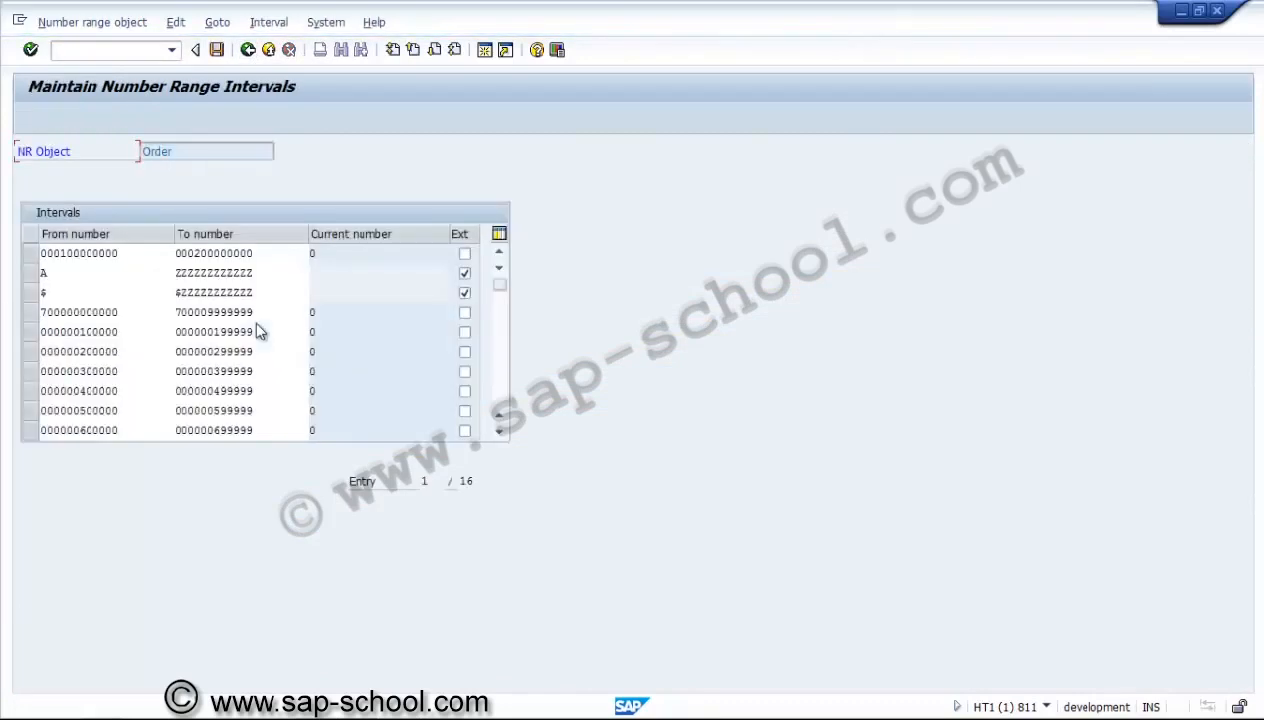
left_click(500, 390)
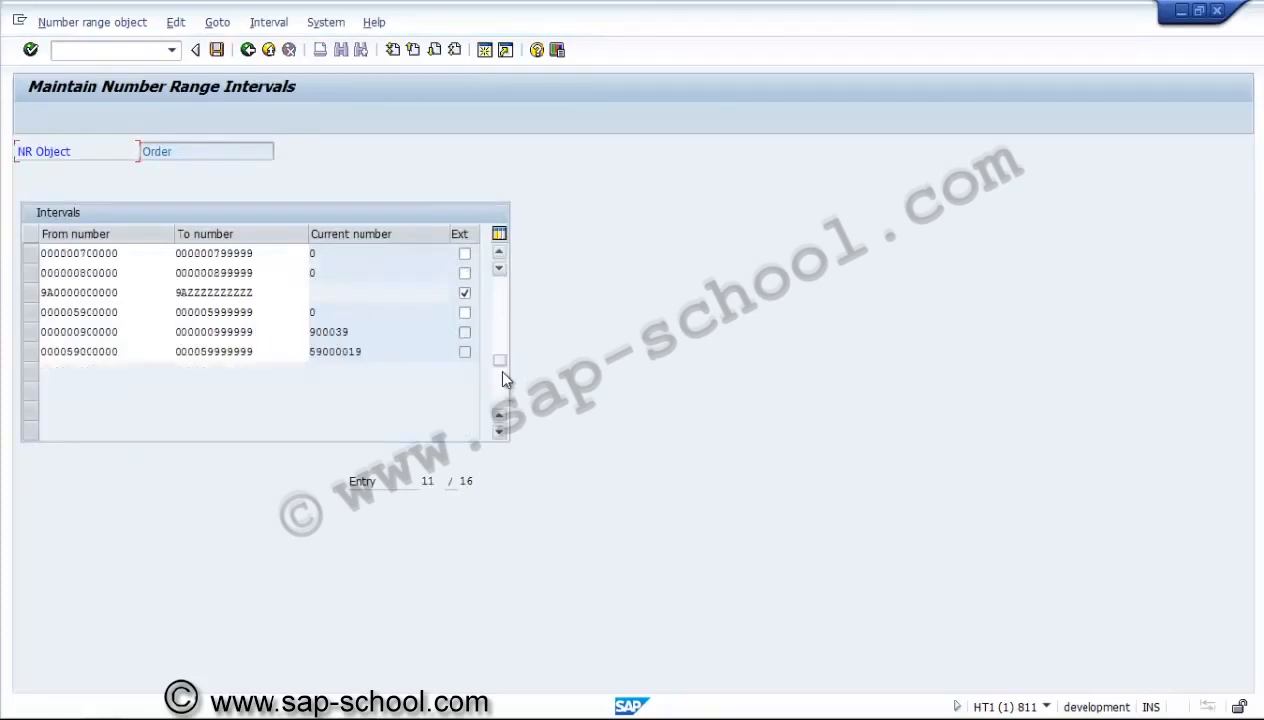
left_click(499, 269)
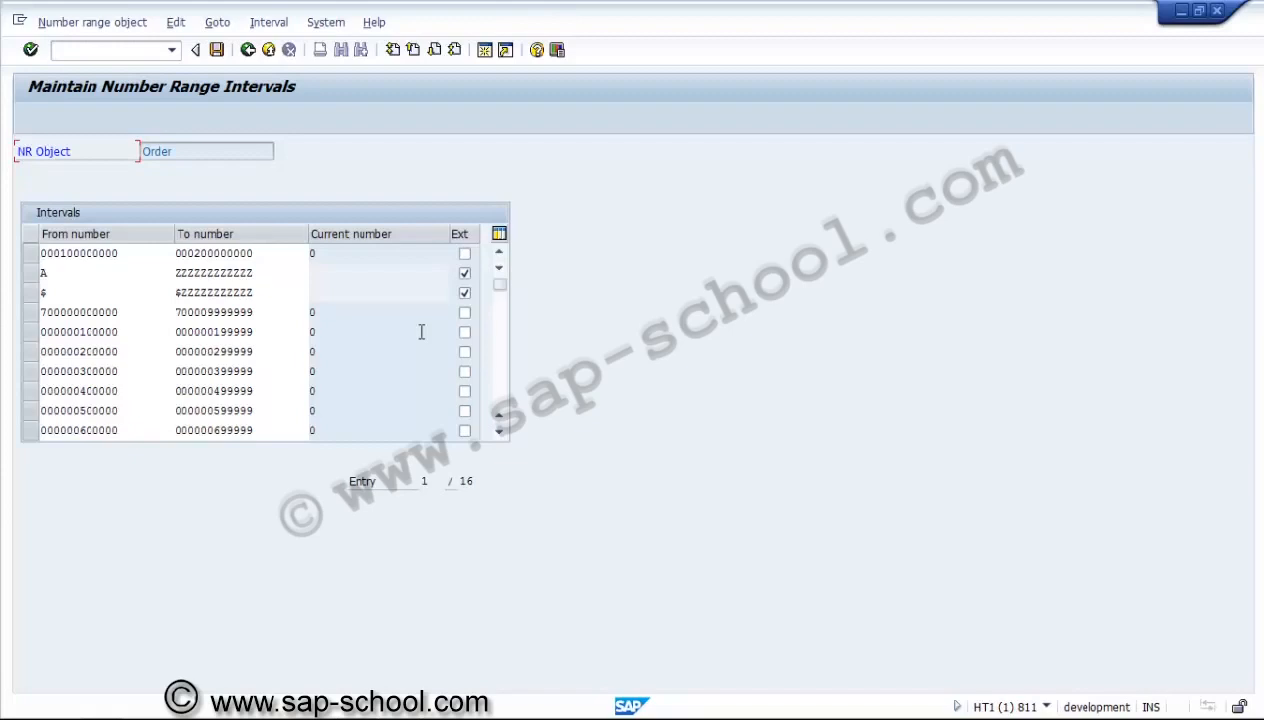
left_click(250, 56)
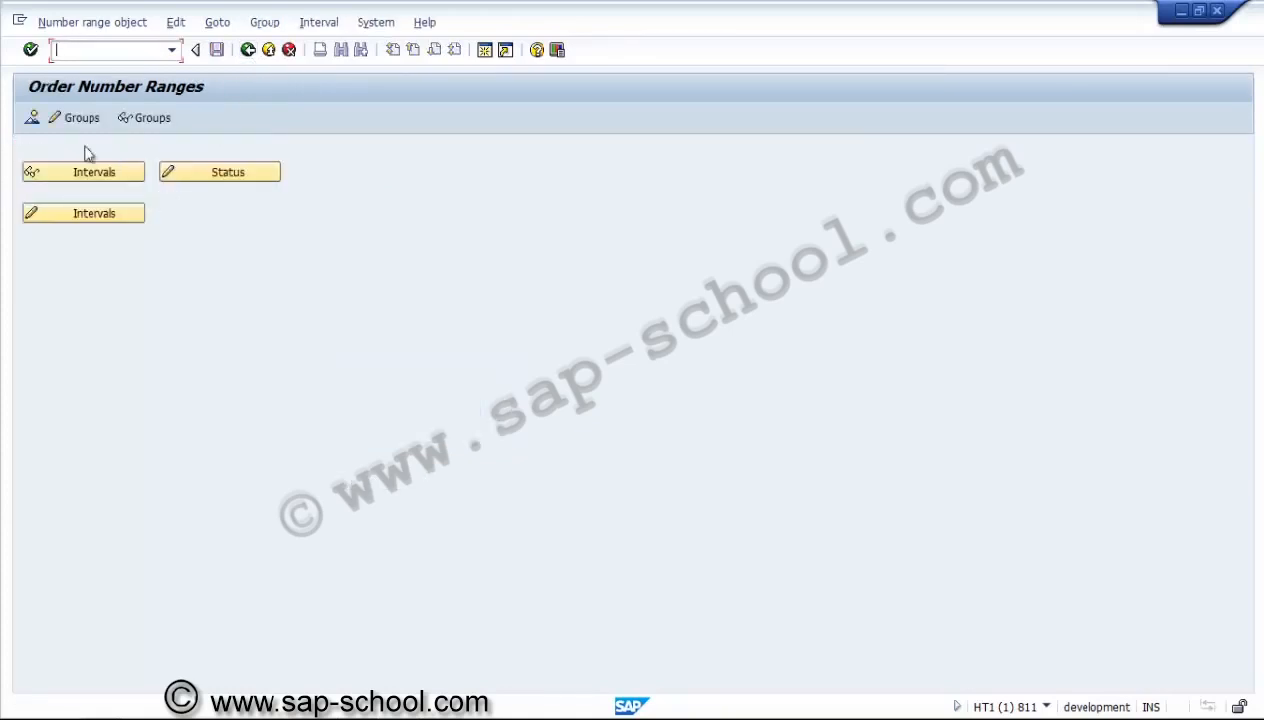
Step: Open number range group maintenance and begin a new group with the text "Network (external nr)"
left_click(71, 124)
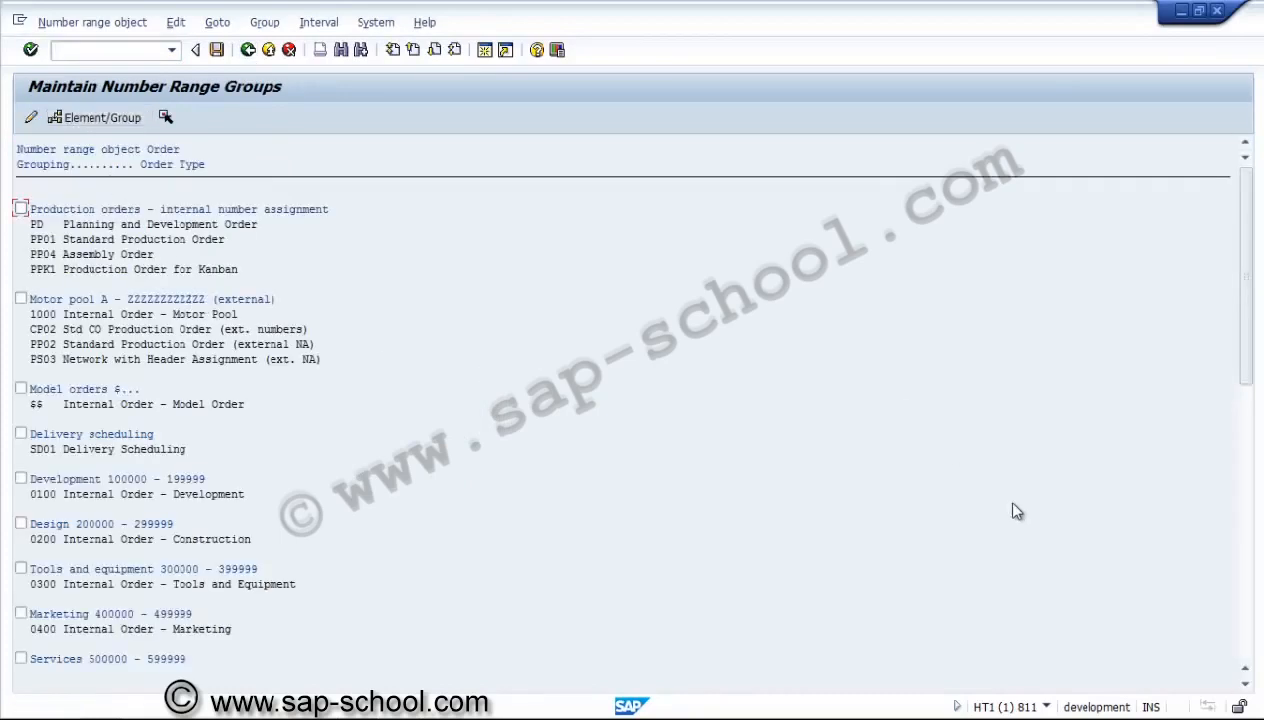
left_click(1241, 553)
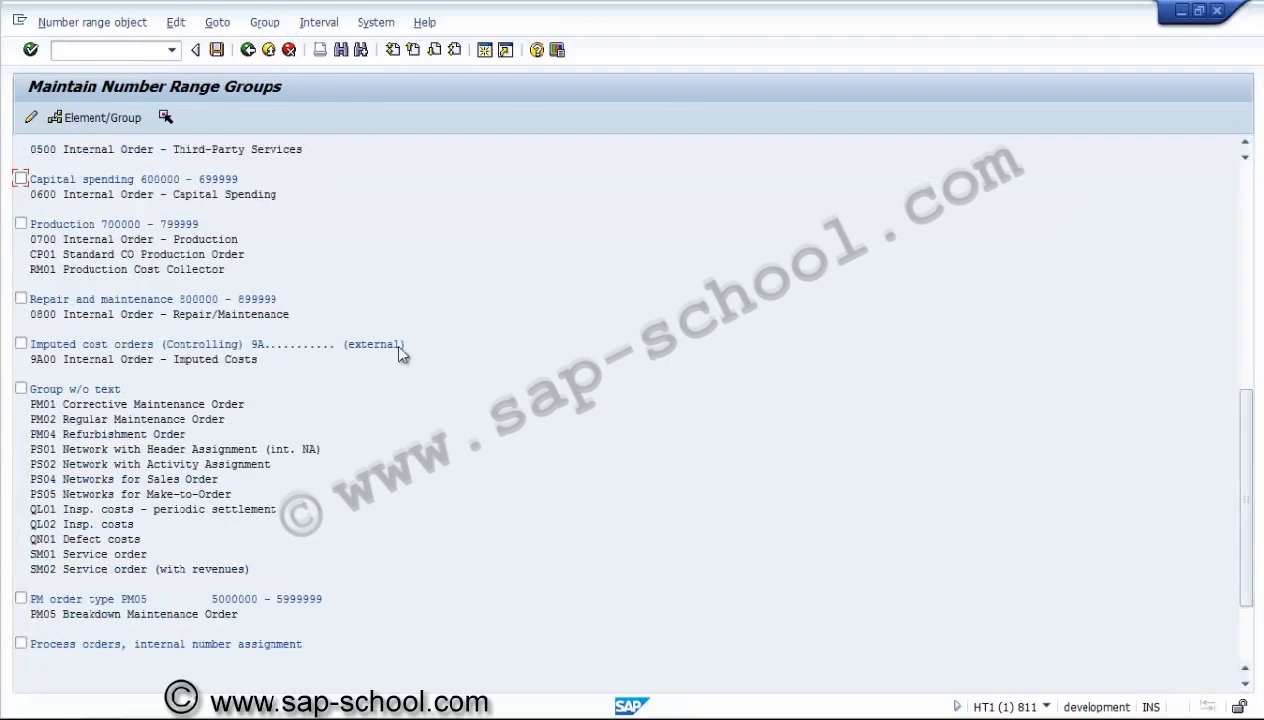
left_click(72, 390)
left_click(50, 464)
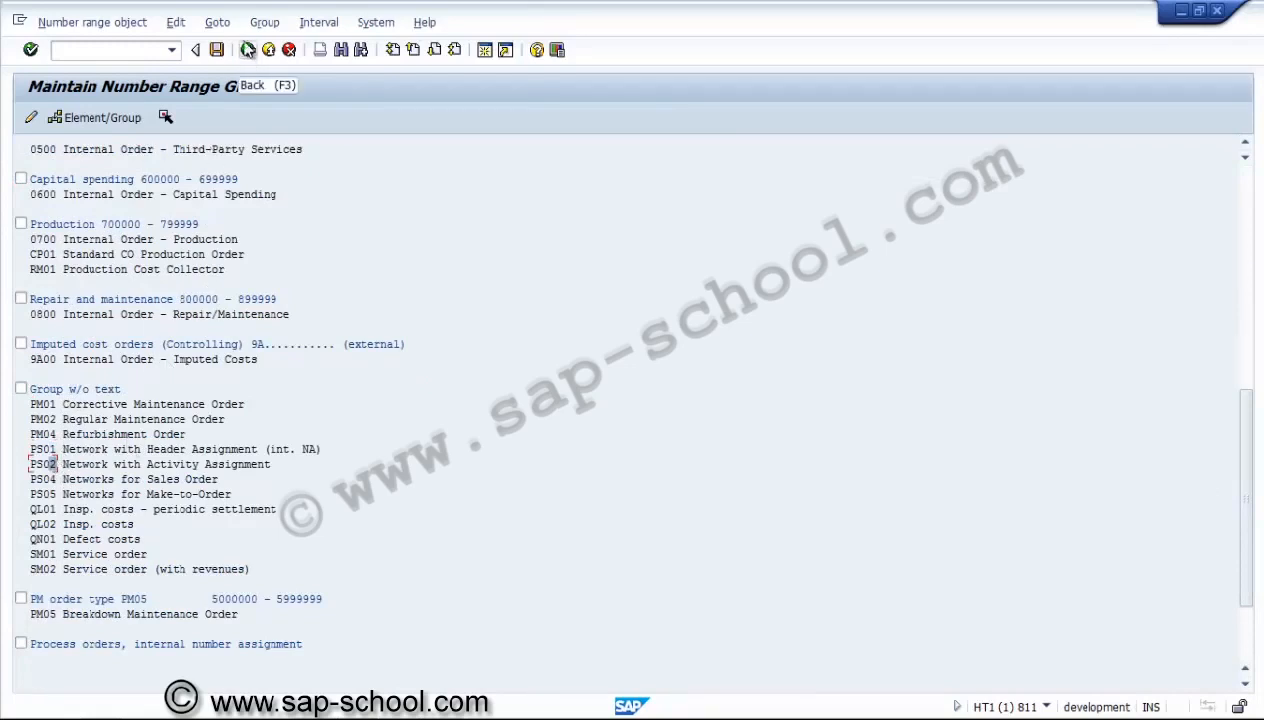
left_click(264, 22)
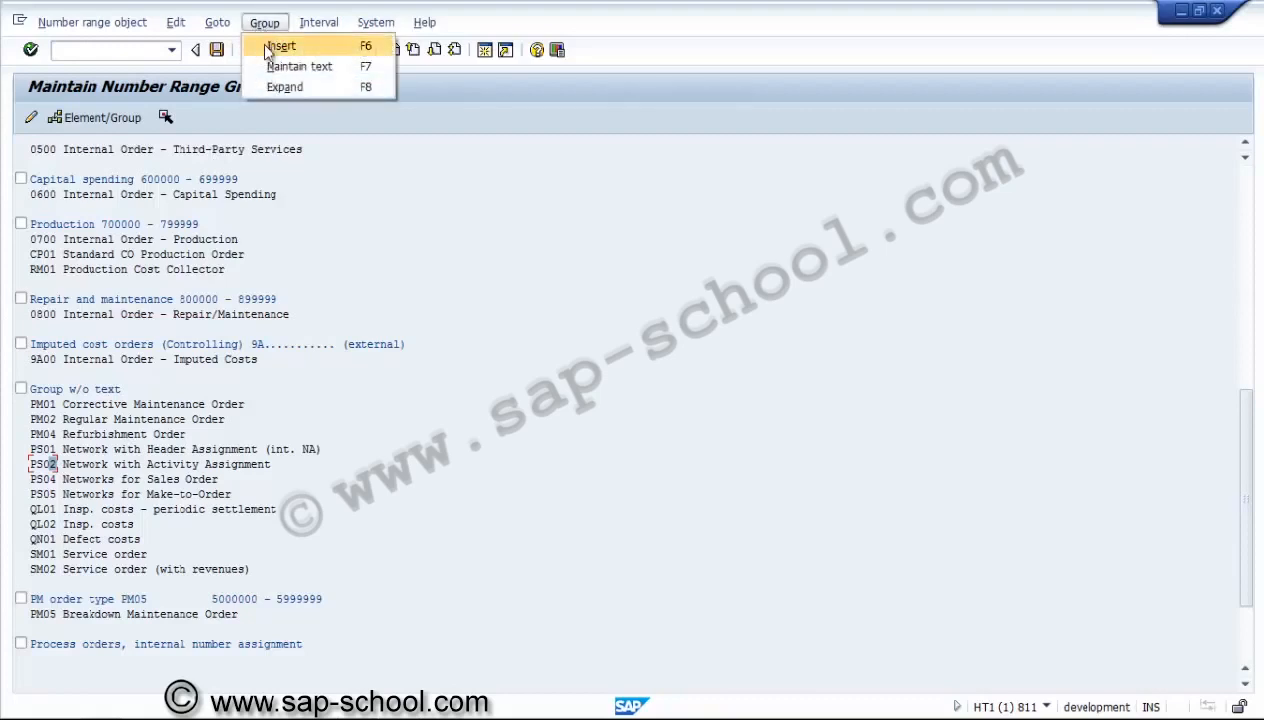
left_click(280, 47)
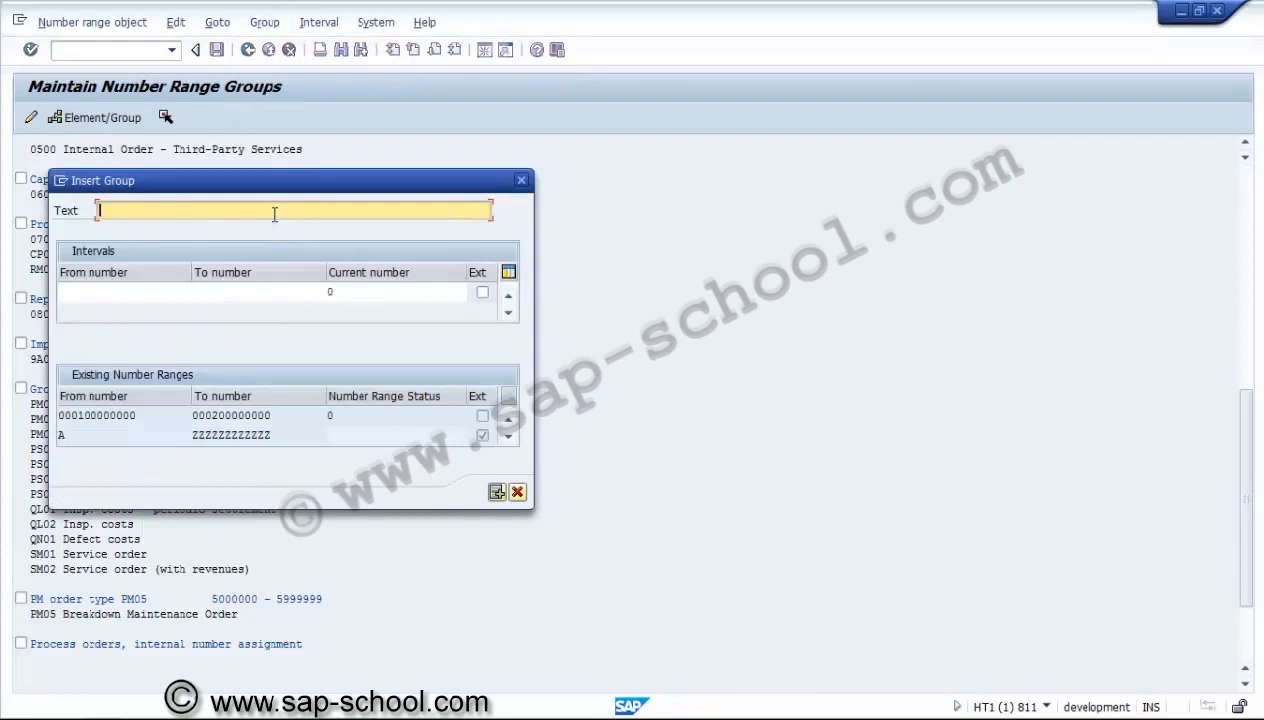
type("Network (external nr)")
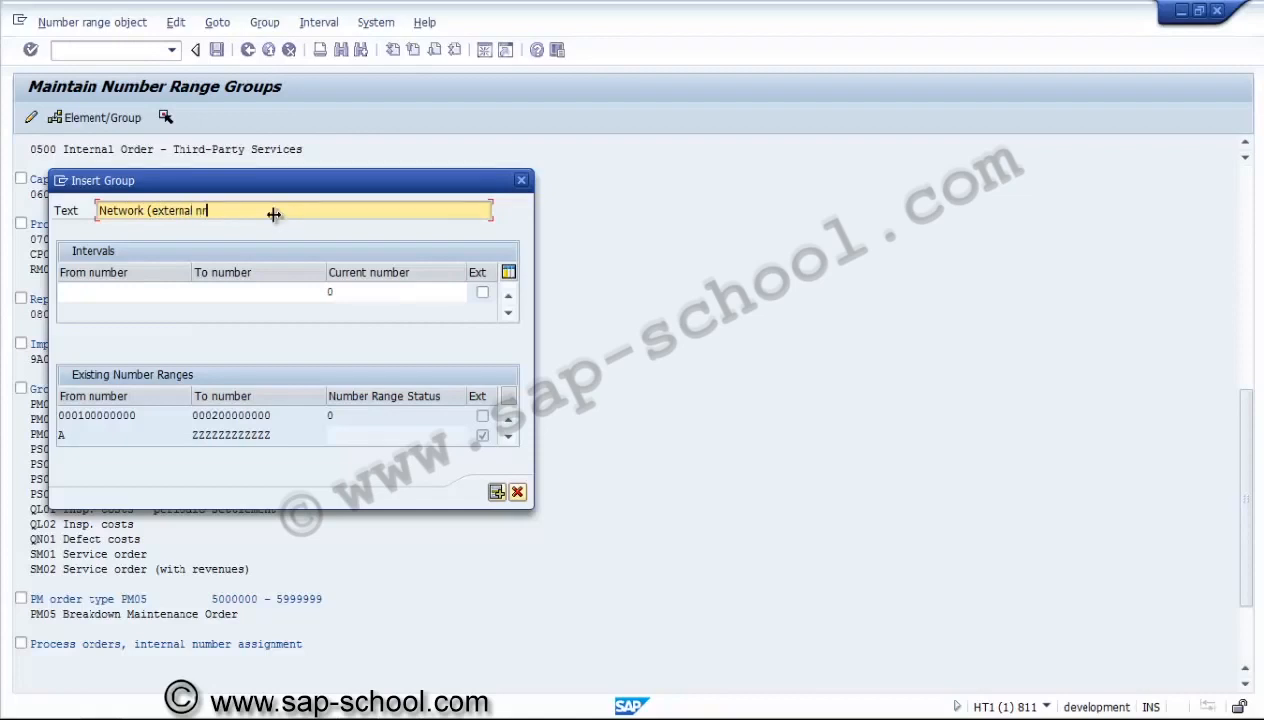
left_click(140, 293)
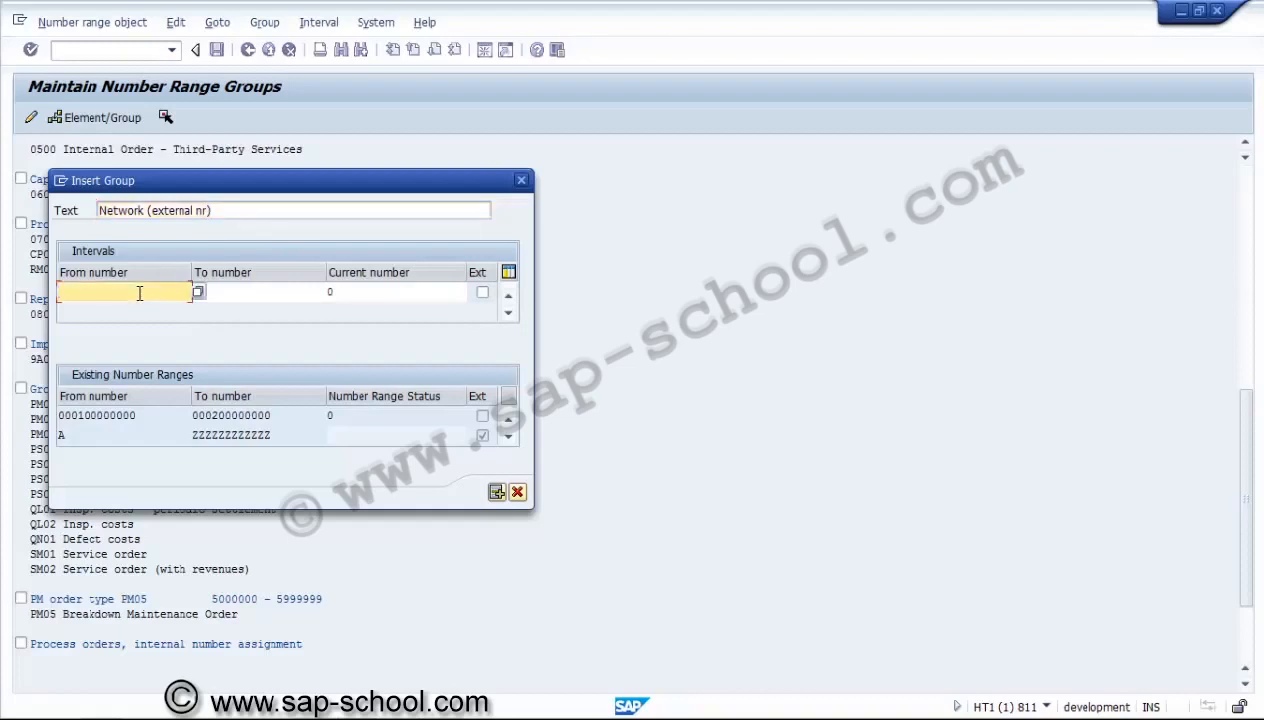
type("NA0000000001")
left_click(223, 290)
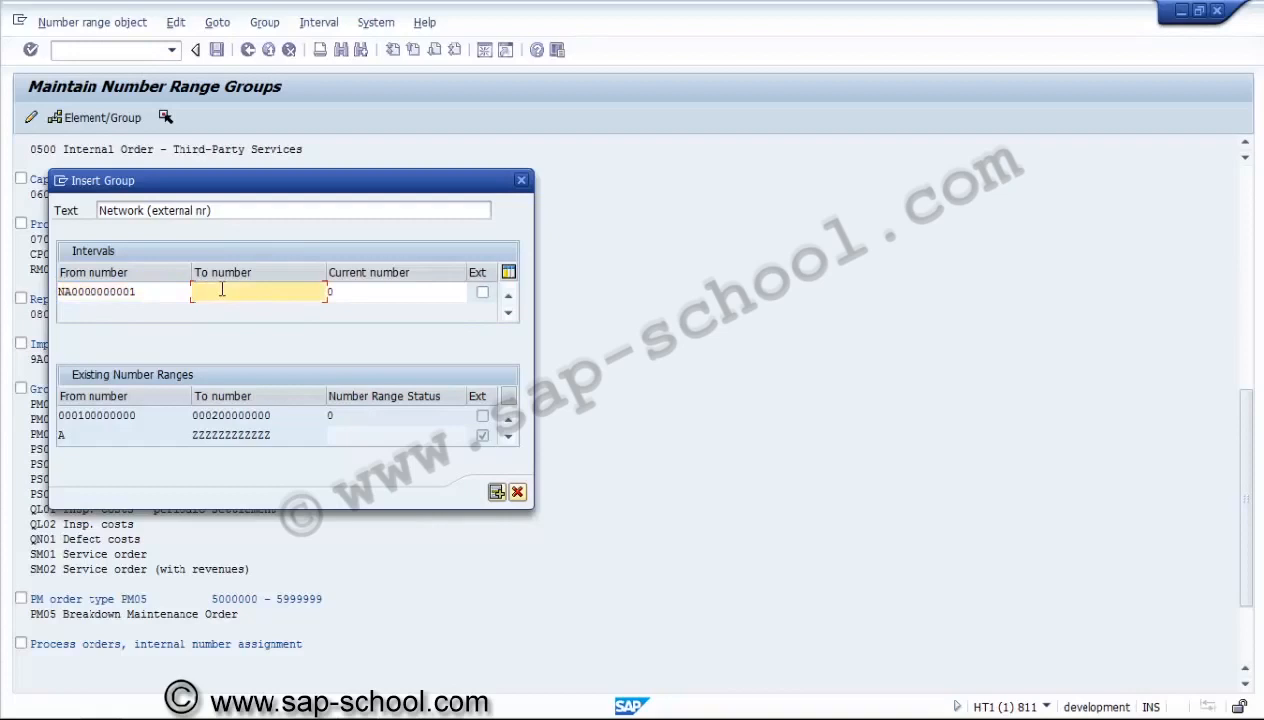
key("ctrl+v")
key("Home")
key("Right")
key("Right")
key("Insert")
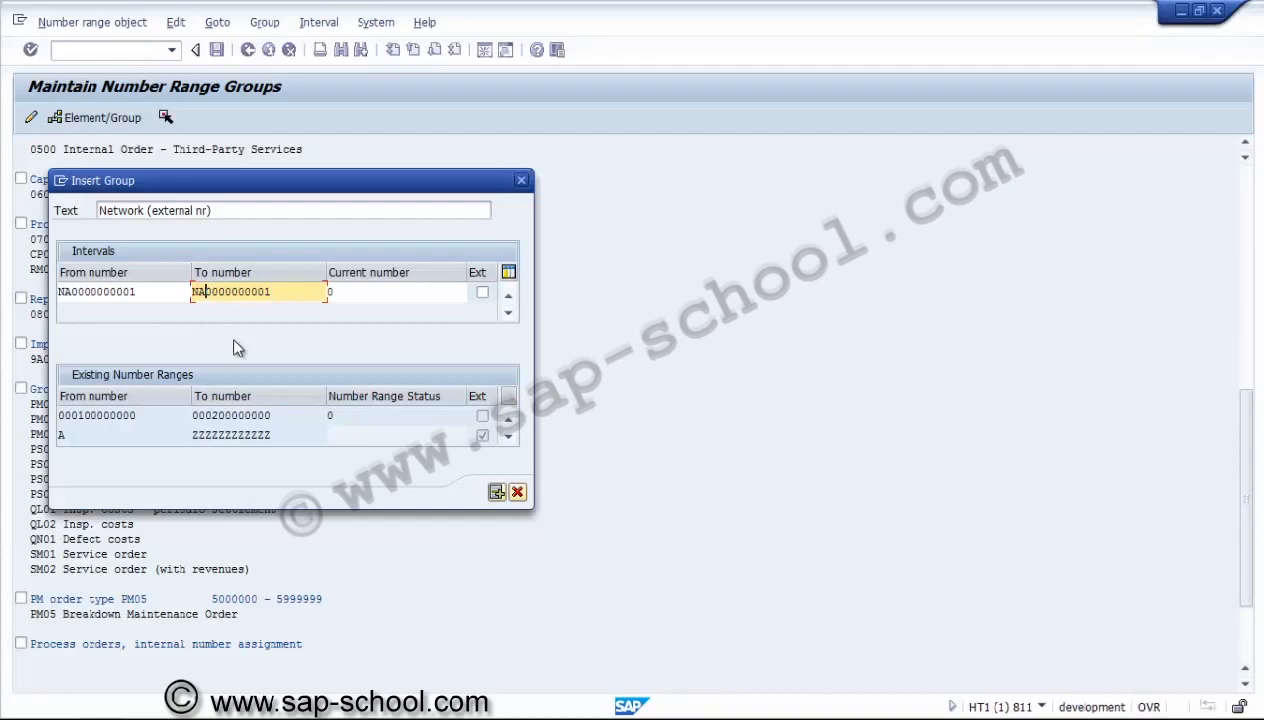
type("9999999999")
left_click(200, 291)
left_click(65, 292)
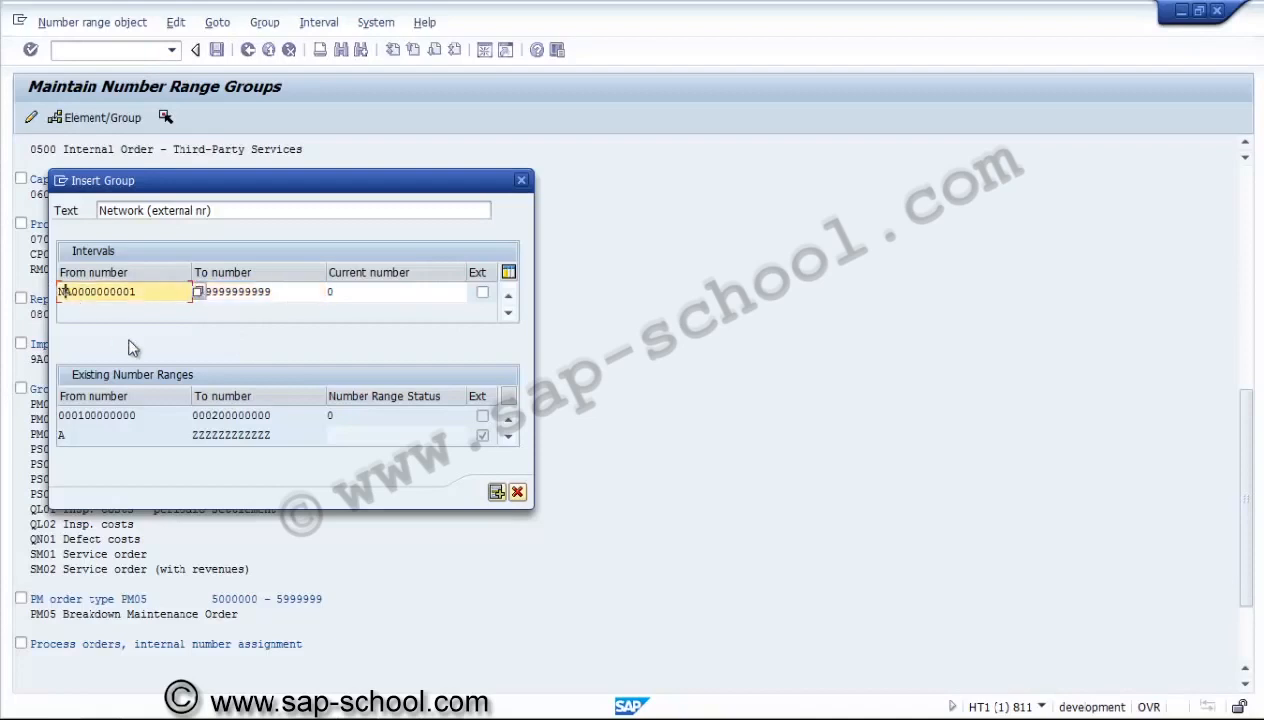
type("U")
left_click(229, 291)
type("NA")
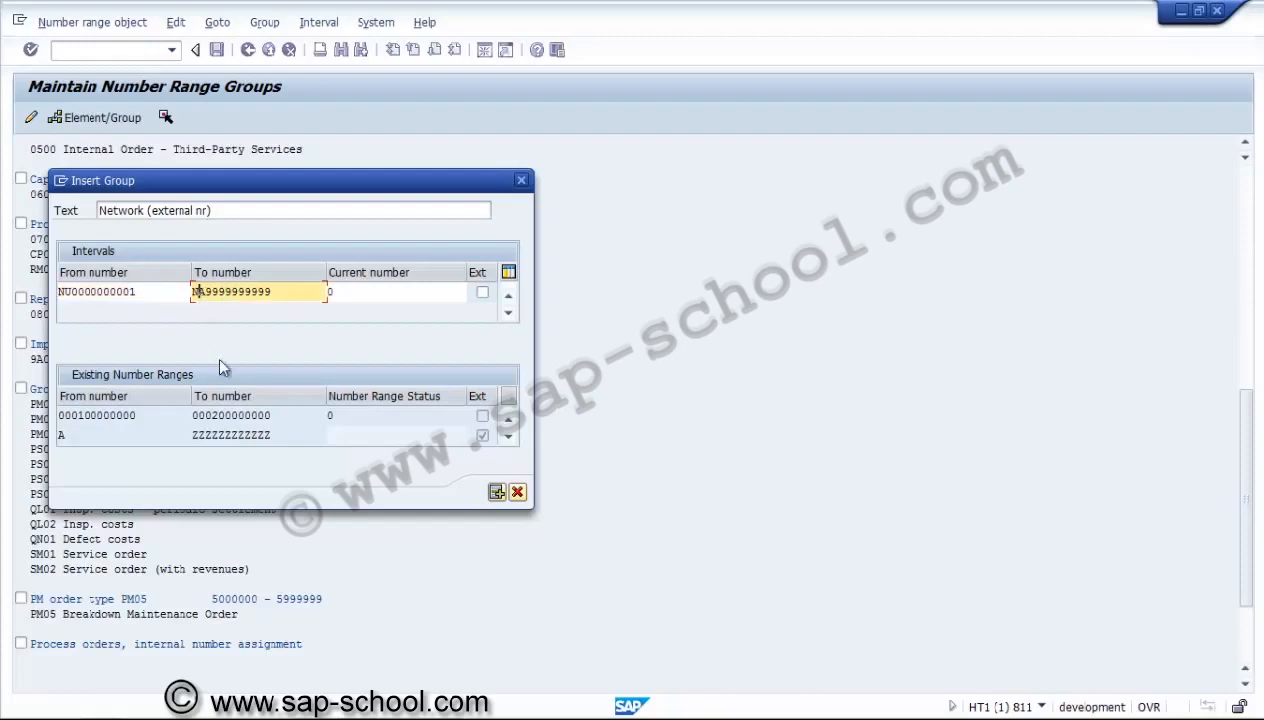
type("U")
left_click(483, 294)
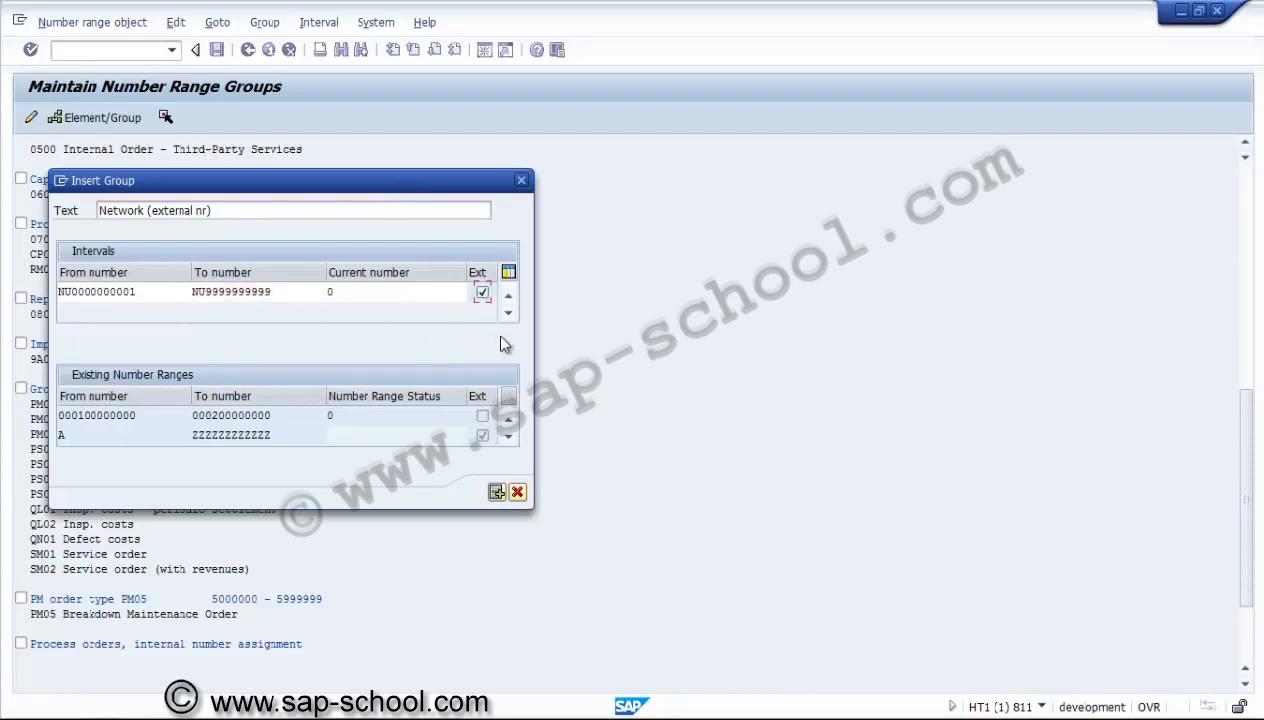
left_click(497, 494)
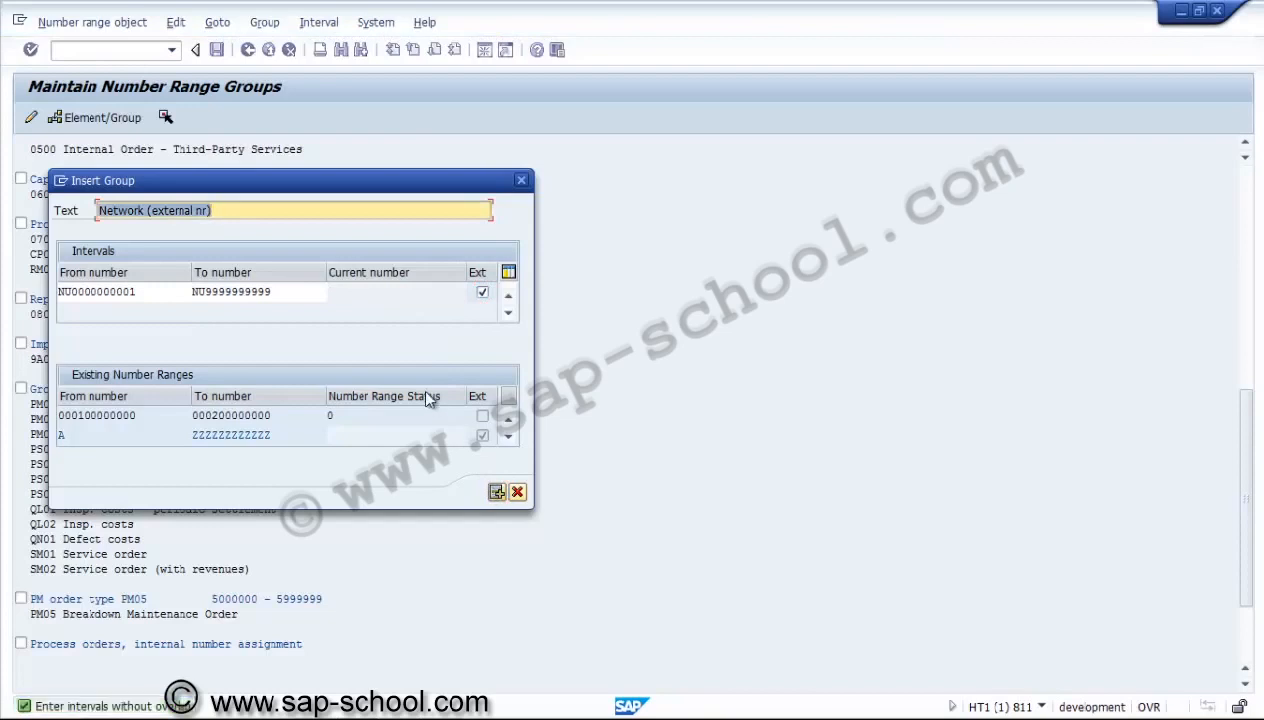
Step: Examine the existing number ranges for an overlap with the new NU interval, and leave group maintenance
left_click(507, 440)
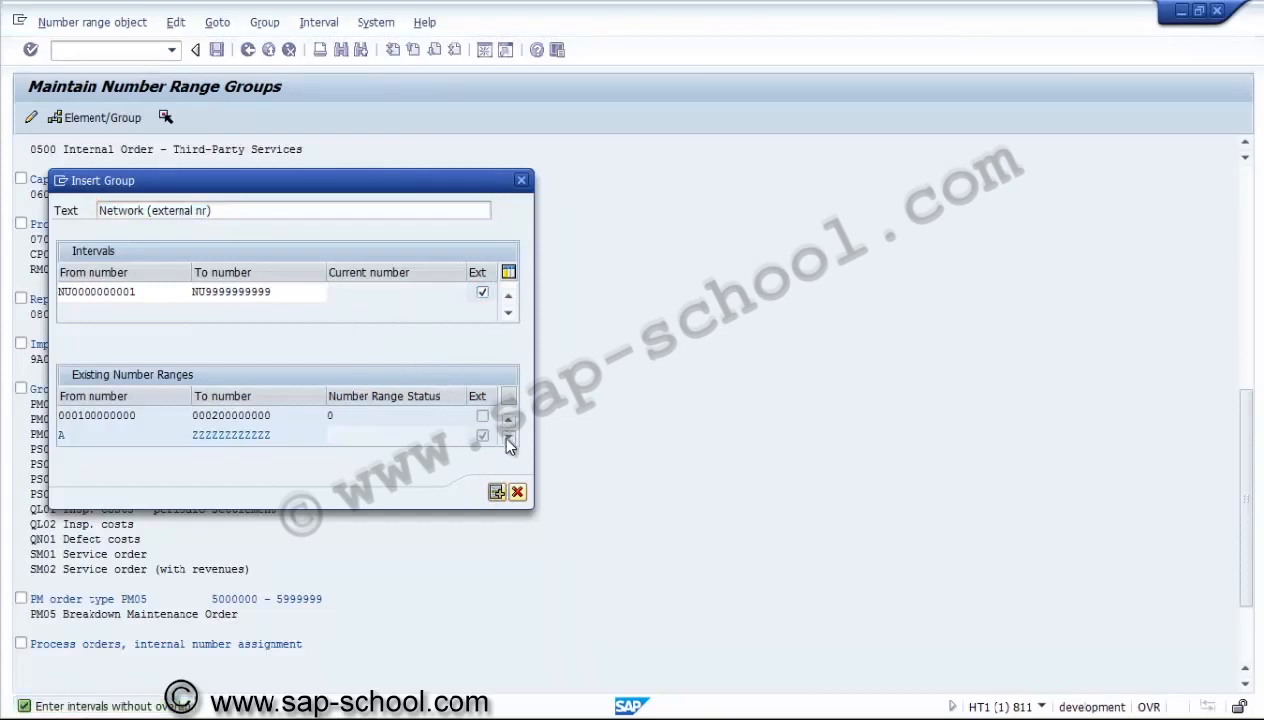
left_click(507, 440)
left_click(507, 440)
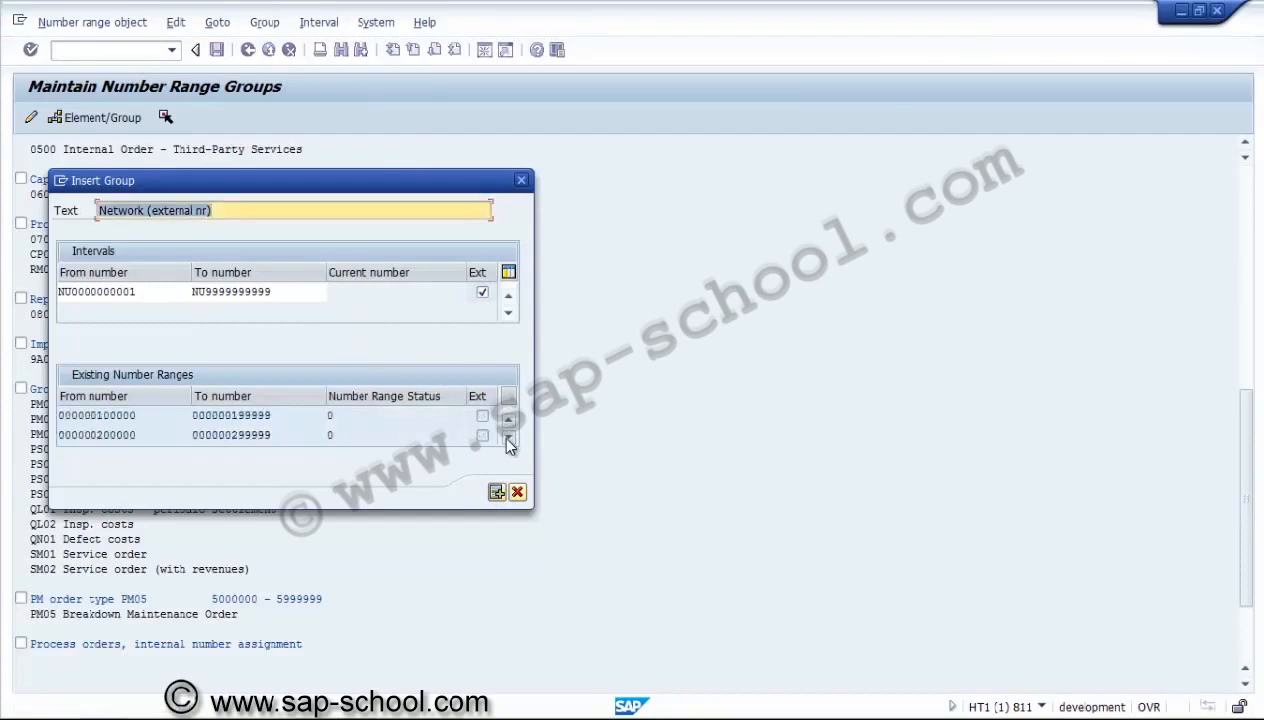
left_click(507, 440)
left_click(507, 440)
left_click(507, 440)
left_click(507, 440)
left_click(508, 439)
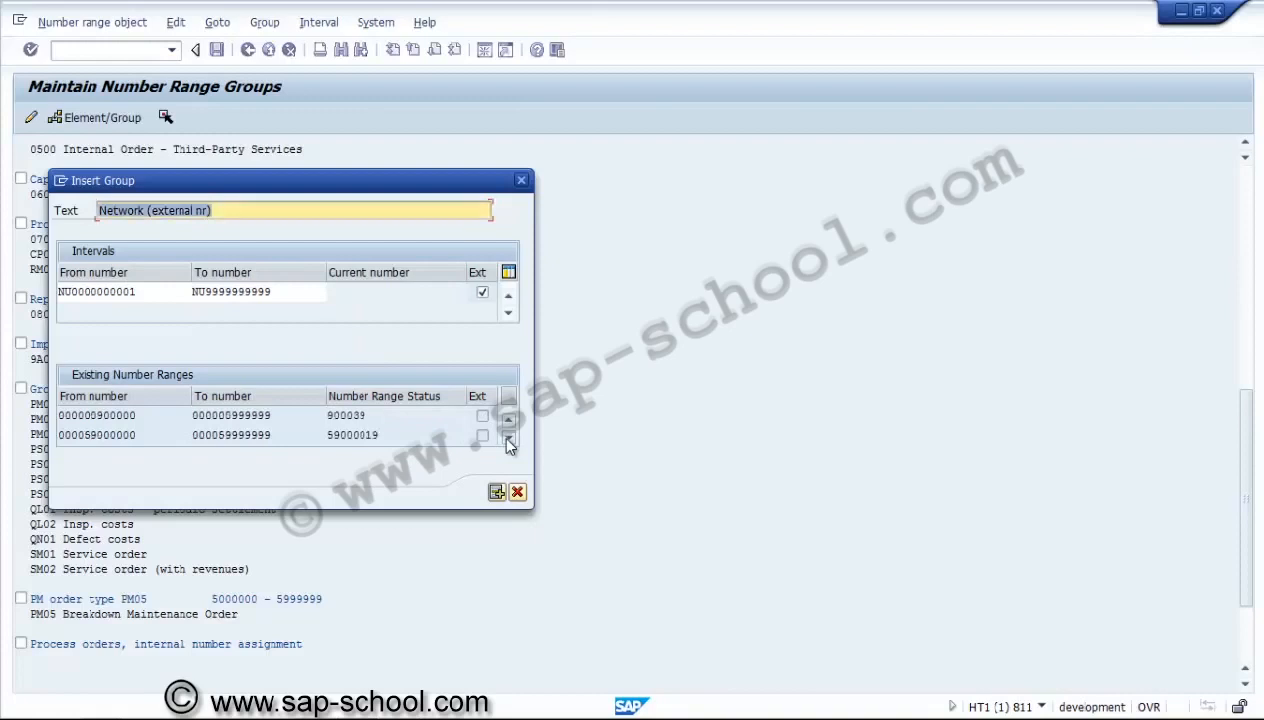
left_click(508, 439)
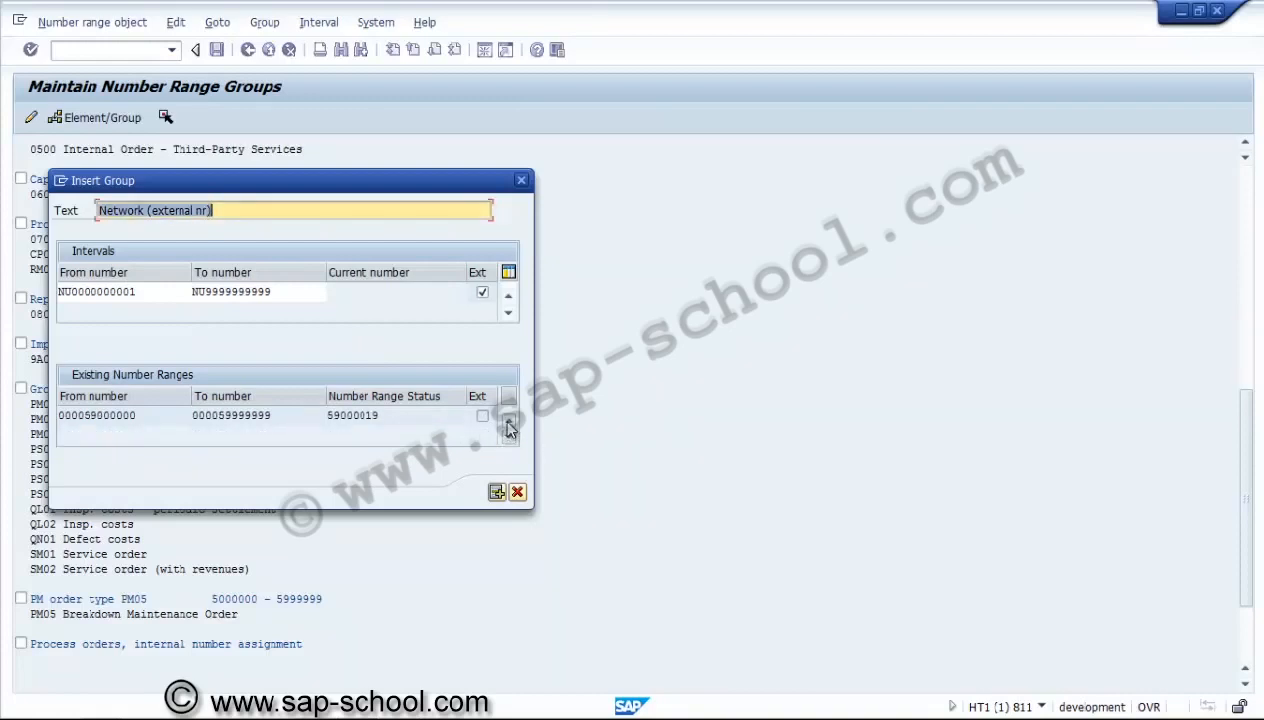
left_click(508, 424)
left_click(508, 424)
left_click(508, 424)
left_click(508, 425)
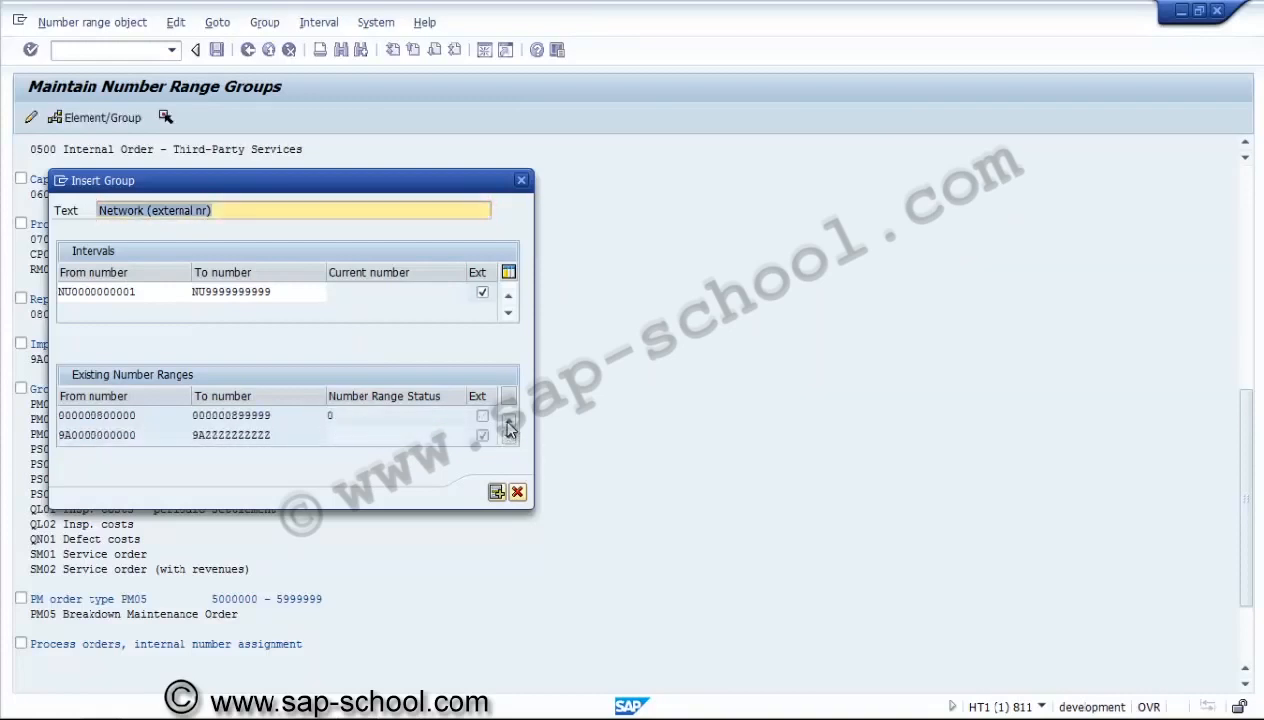
left_click(508, 425)
left_click(508, 425)
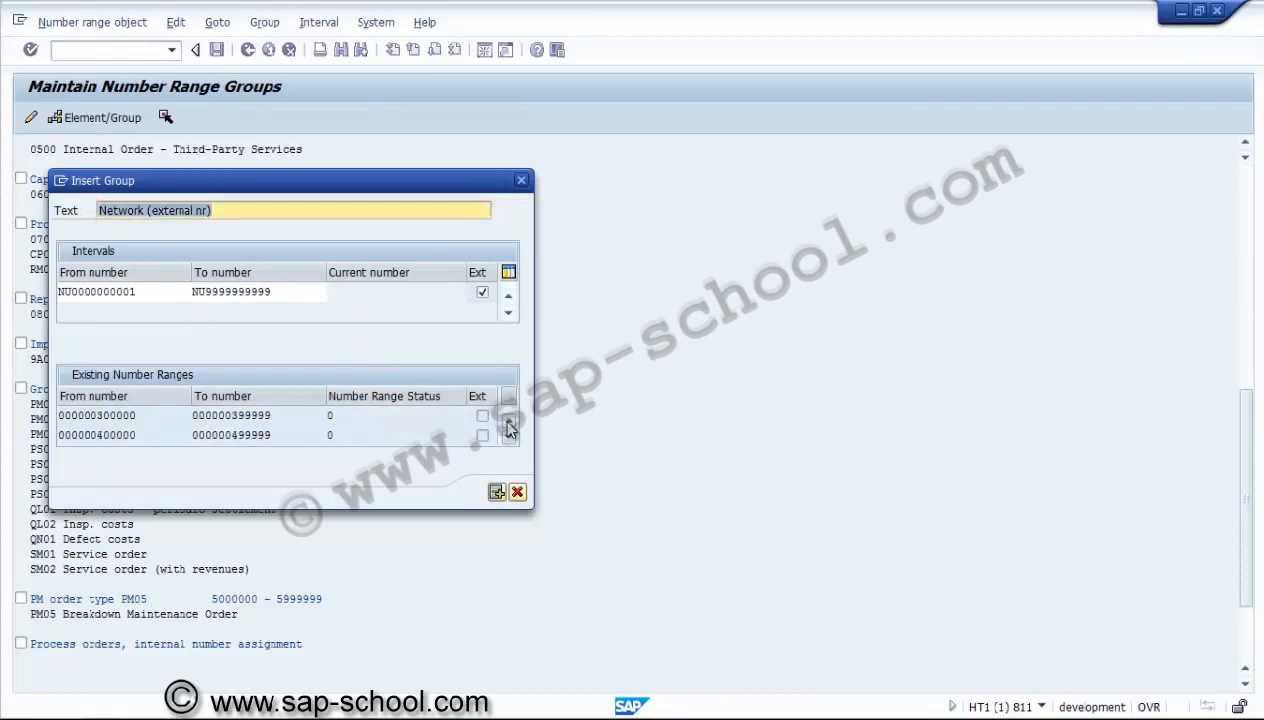
left_click(508, 425)
left_click(508, 425)
left_click(508, 425)
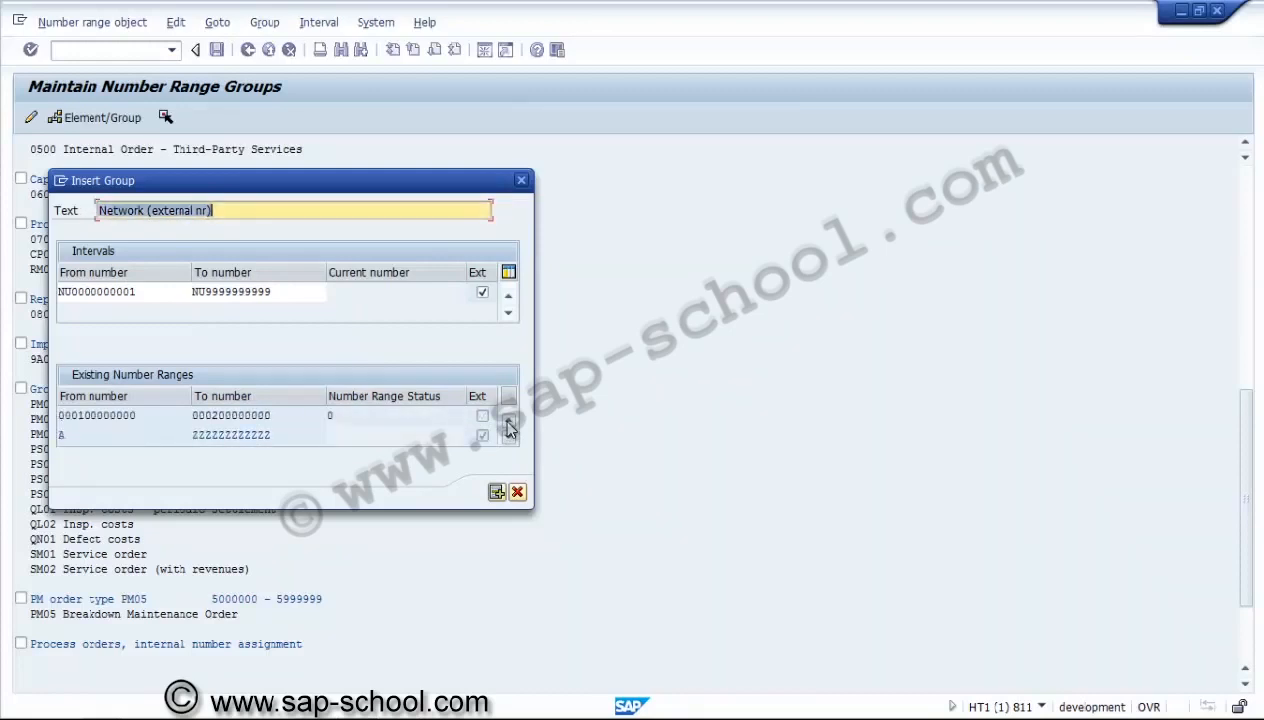
left_click(259, 437)
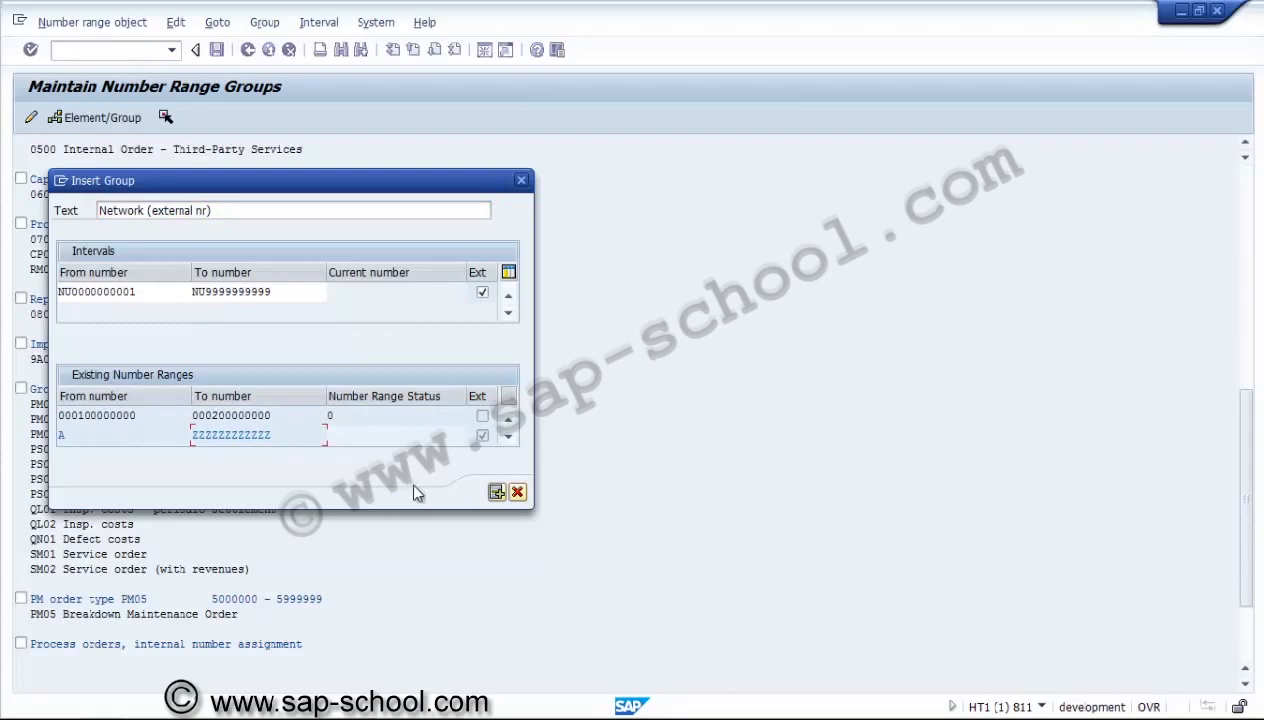
left_click(497, 492)
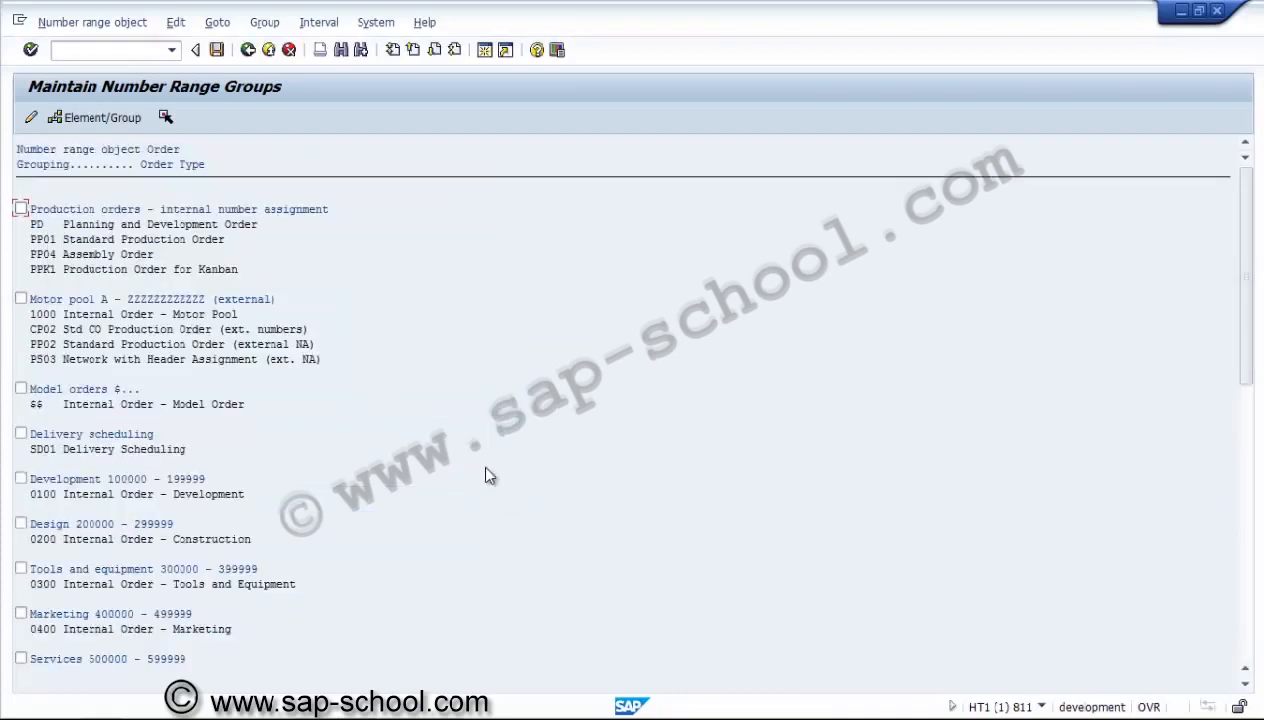
left_click(247, 52)
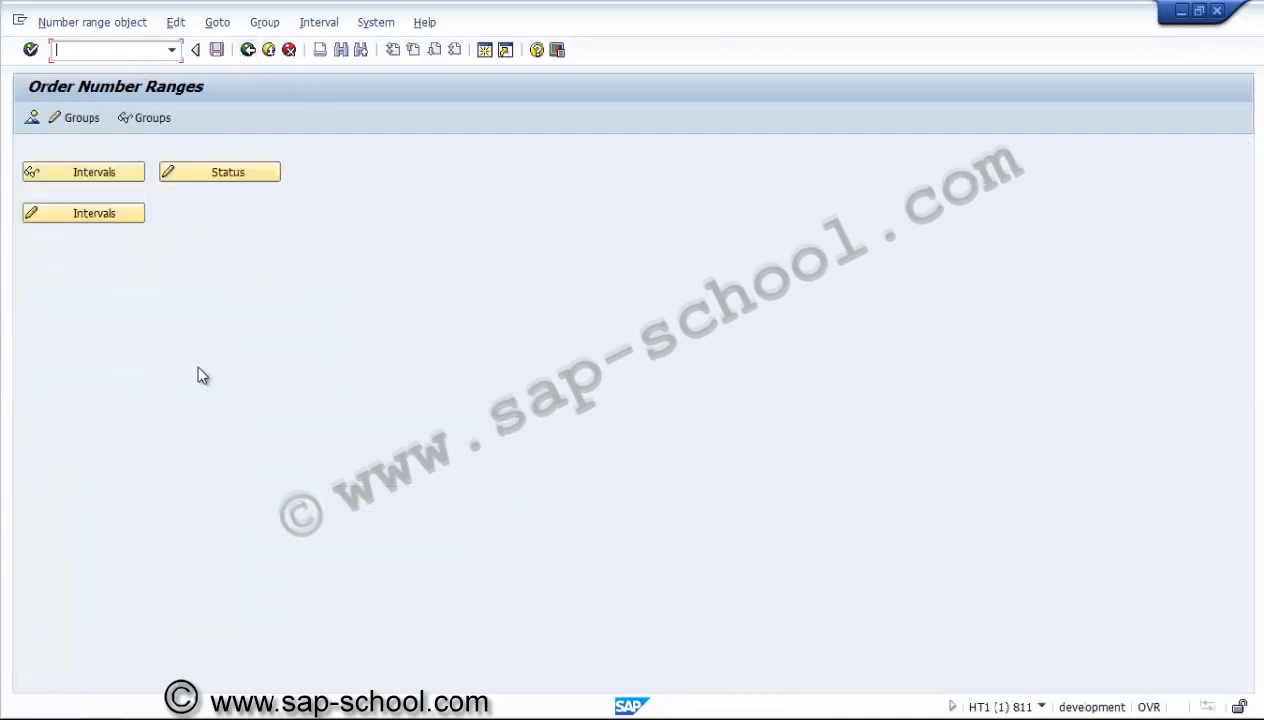
Step: Set the end number of the external interval starting at A to MMMMMMMMMMMM, save the intervals and return to the start screen
left_click(112, 215)
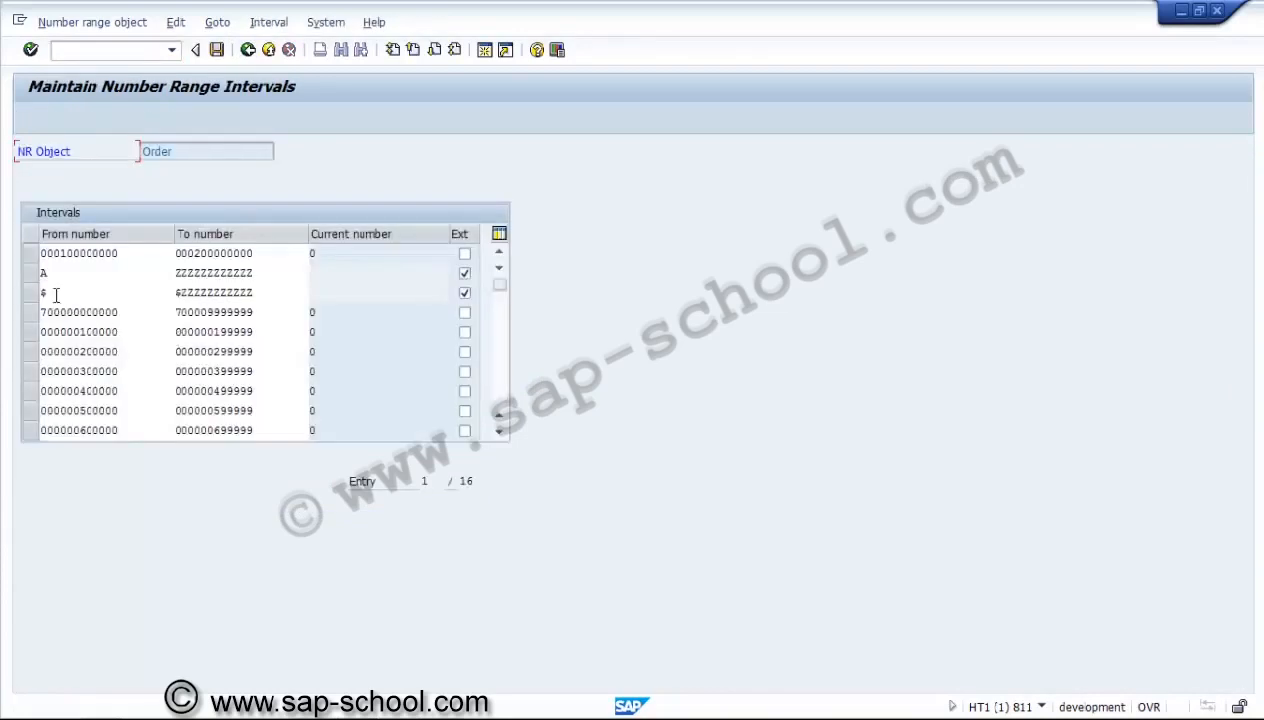
left_click(177, 272)
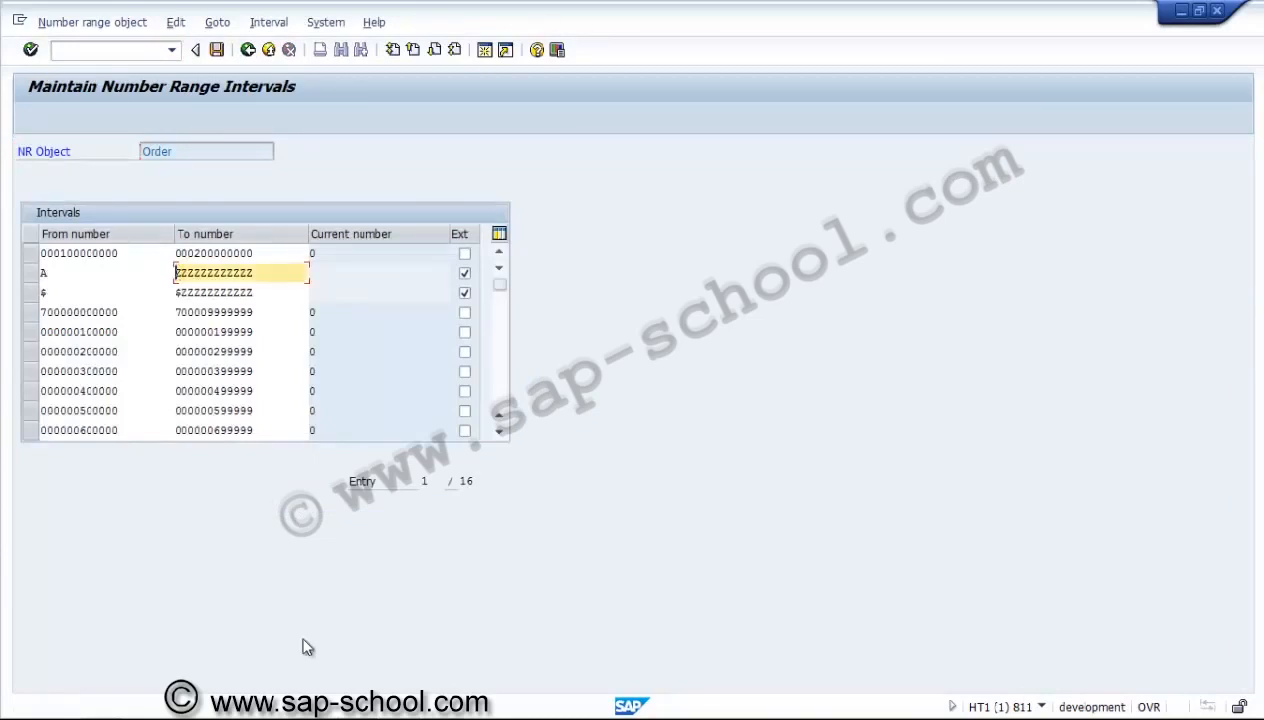
type("MMMMMMMMMMMM")
key("Return")
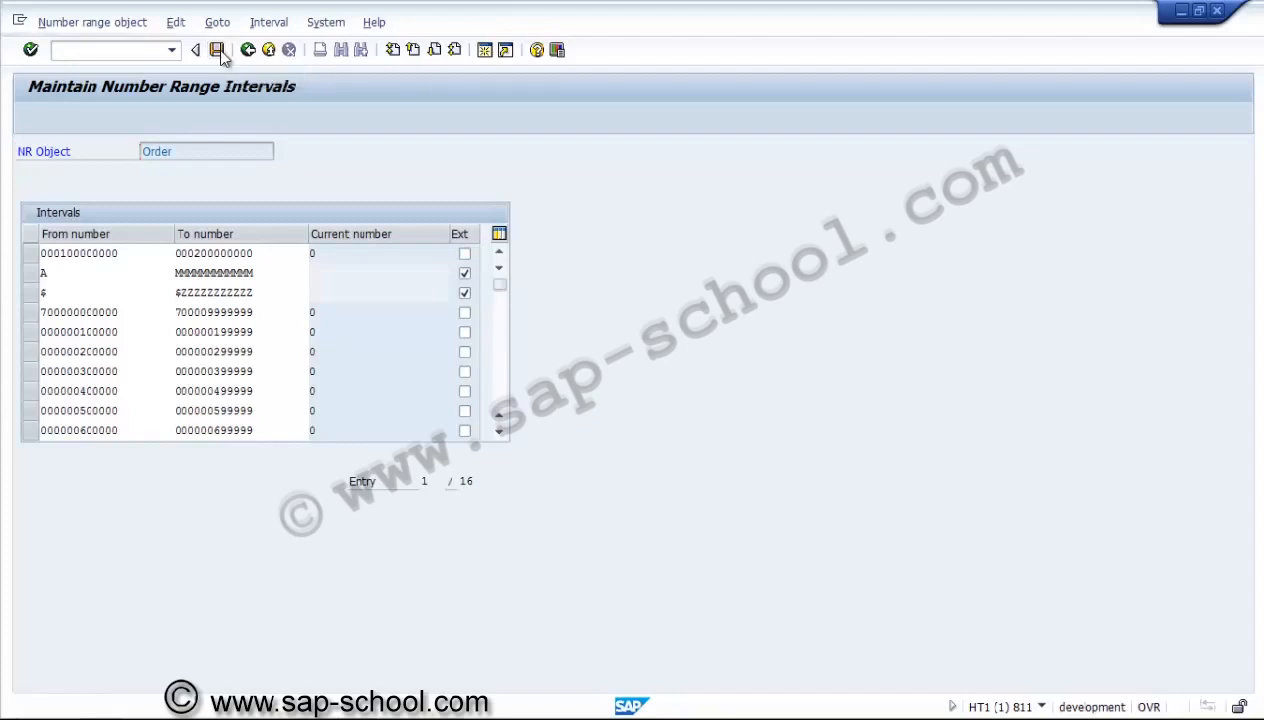
left_click(312, 273)
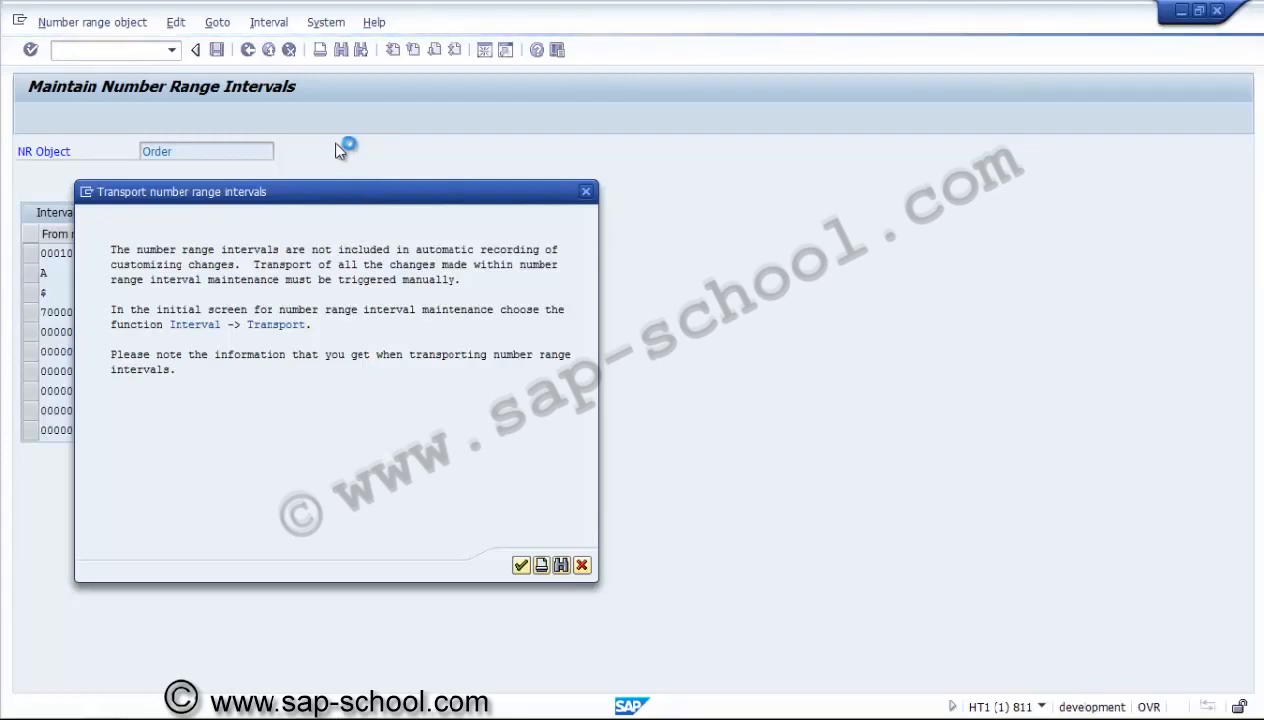
key("Return")
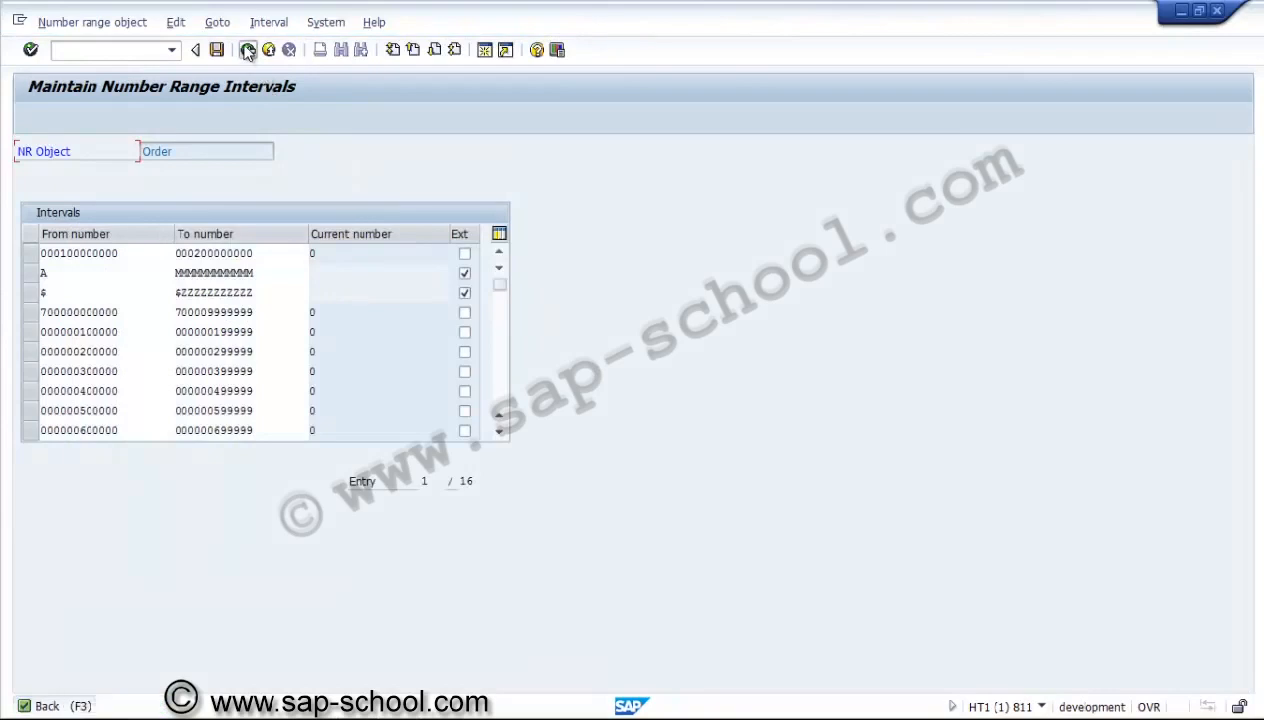
left_click(248, 49)
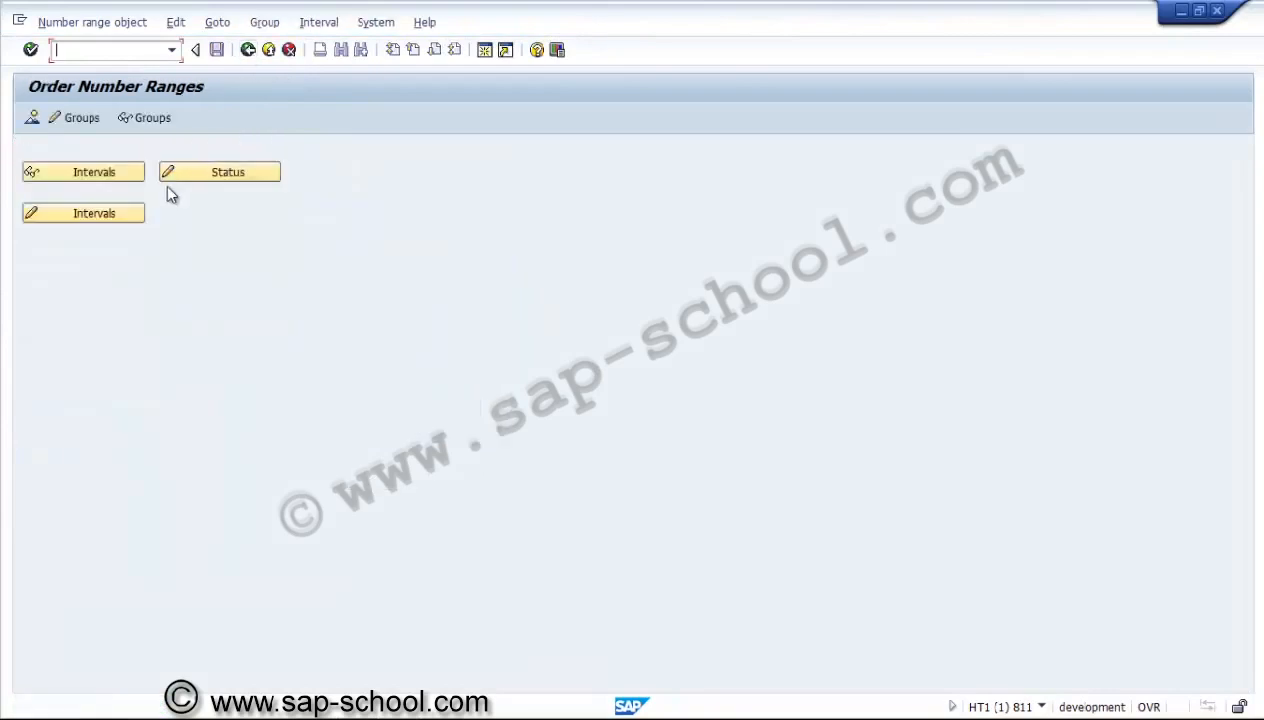
Step: Open number range group maintenance and start inserting a group with the text "Network (external nr)"
left_click(135, 120)
left_click(264, 22)
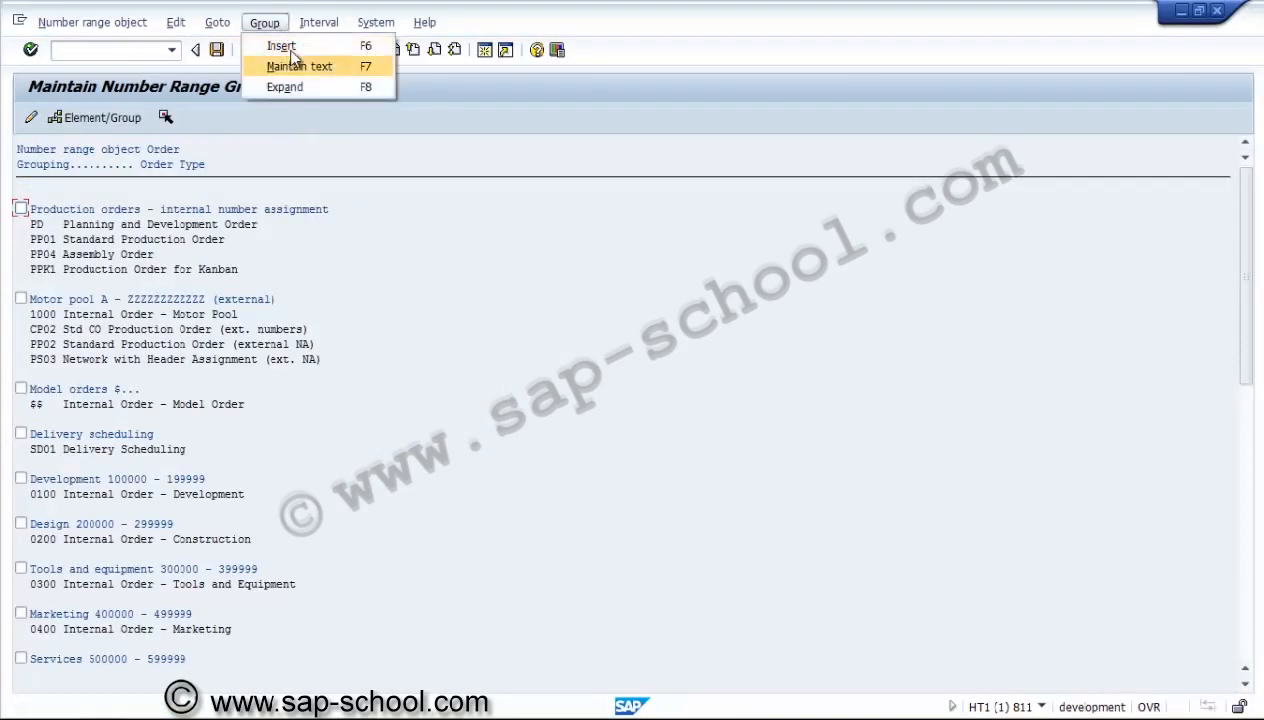
left_click(281, 46)
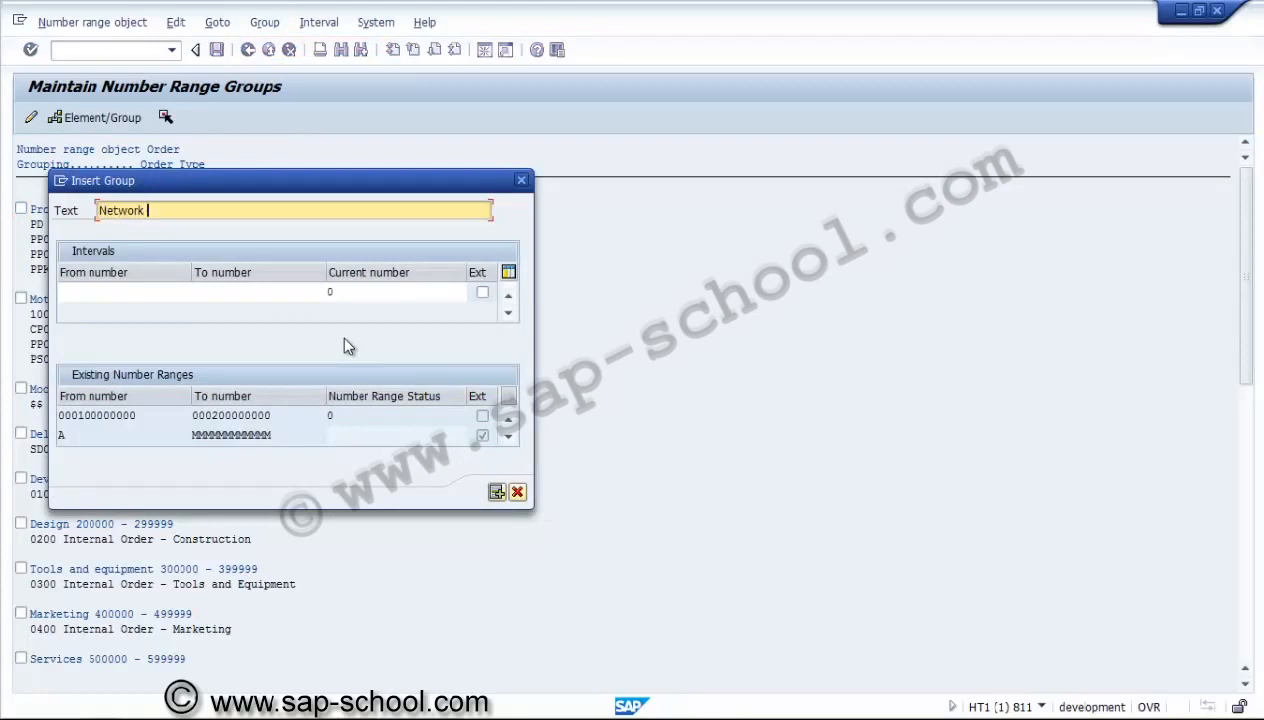
type("nal nr)")
left_click(175, 291)
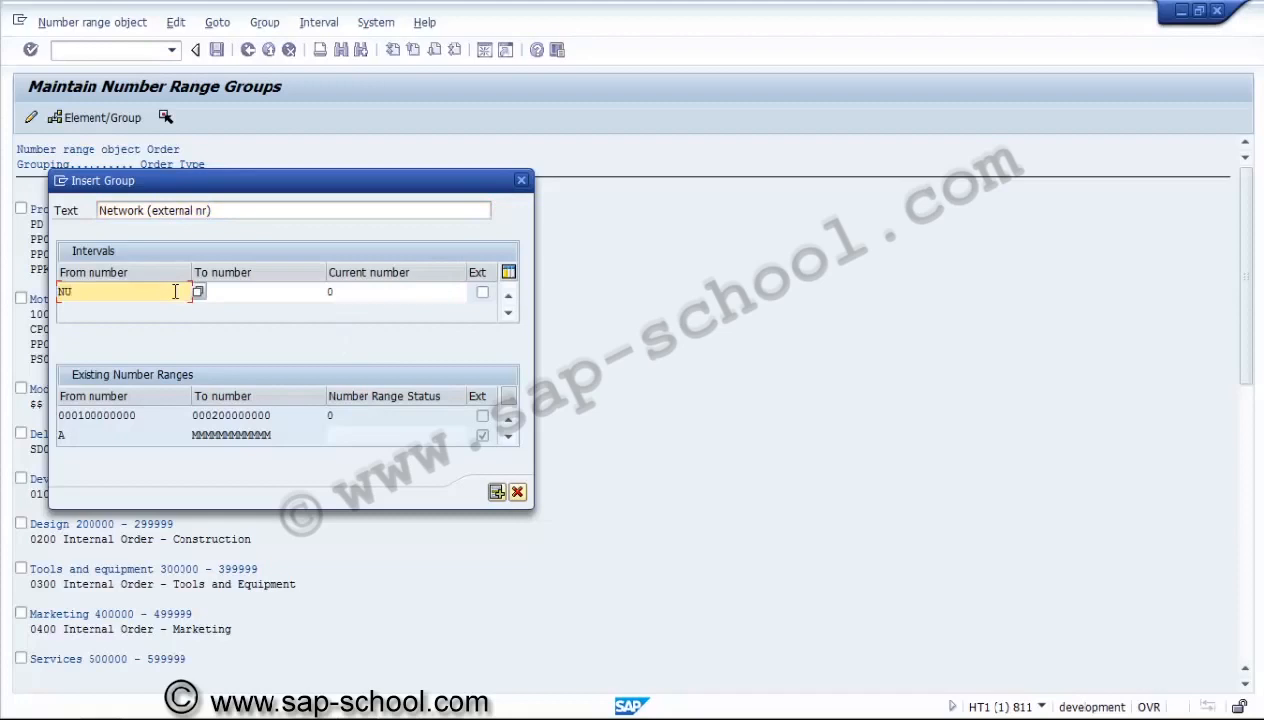
type("NU0000000001")
key("Tab")
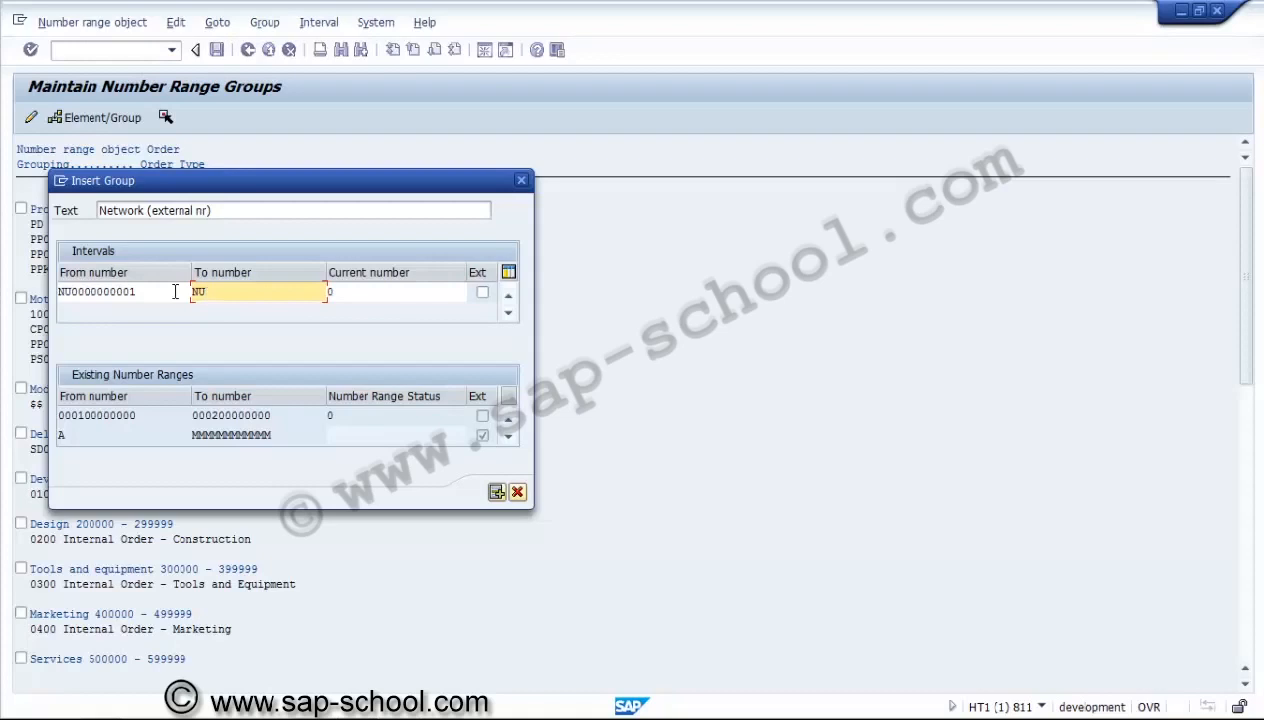
type("9999999999")
left_click(483, 293)
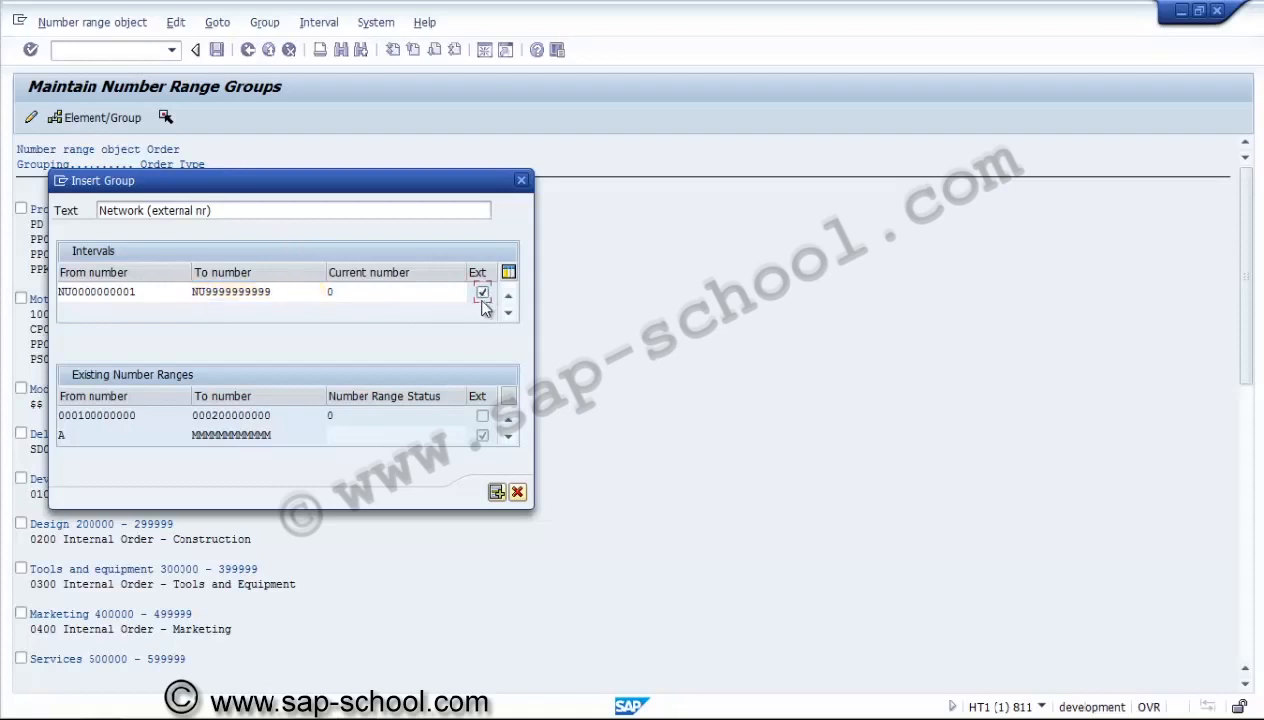
left_click(496, 492)
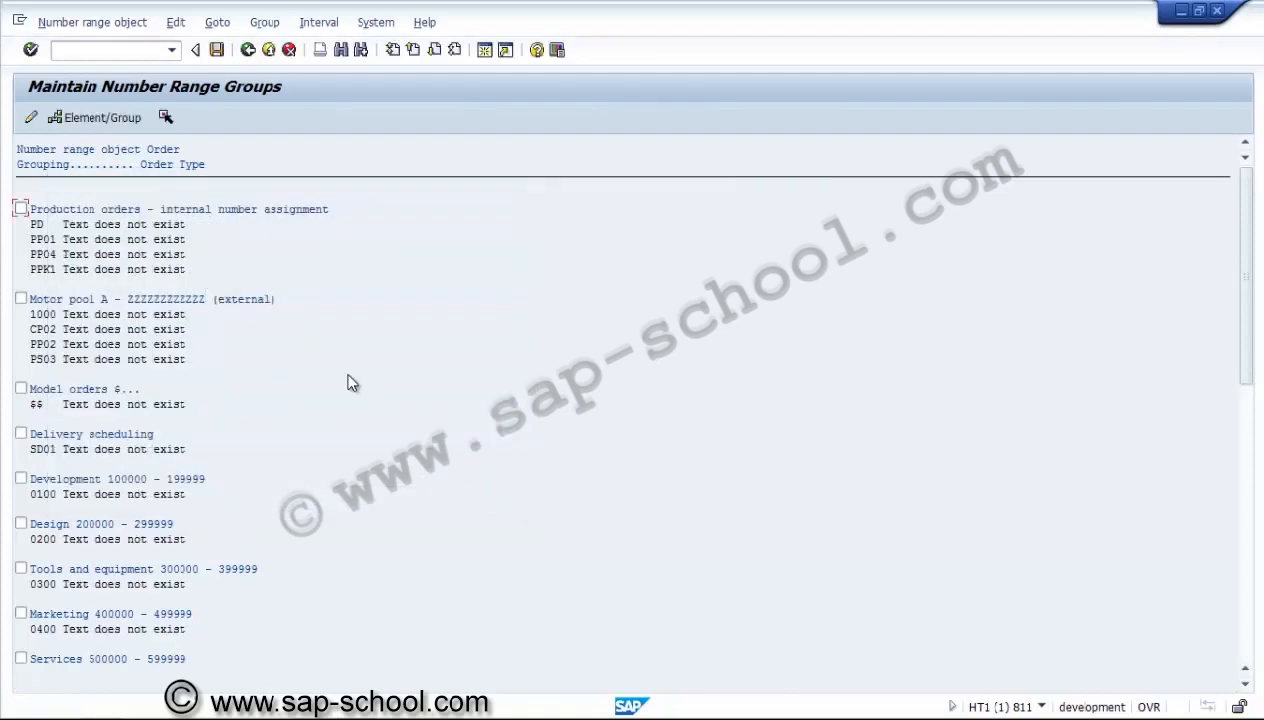
left_click(320, 224)
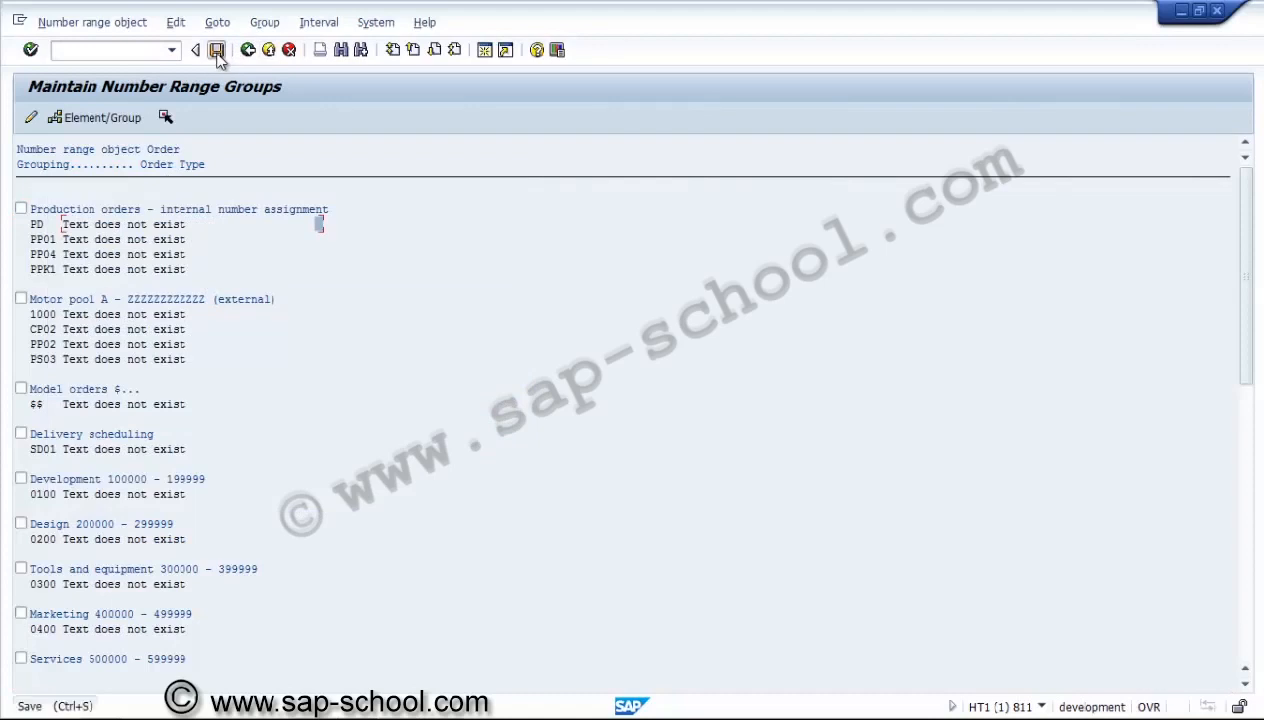
left_click(217, 49)
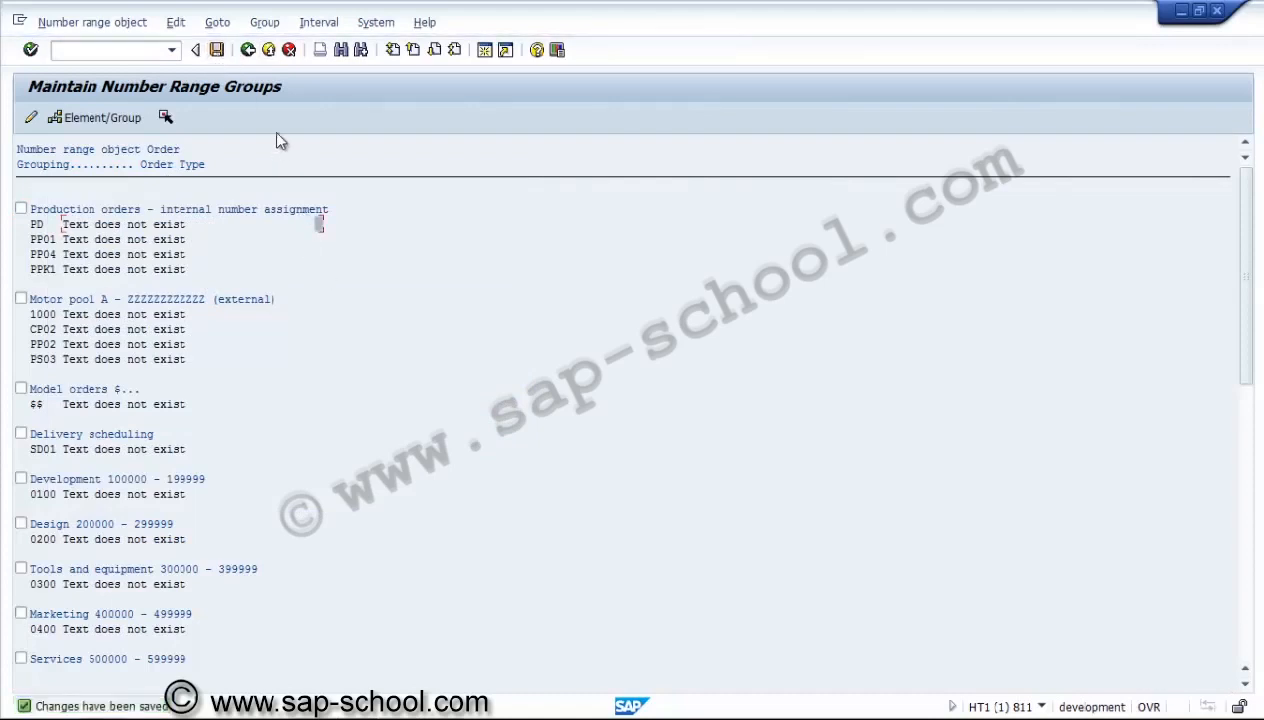
left_click(248, 50)
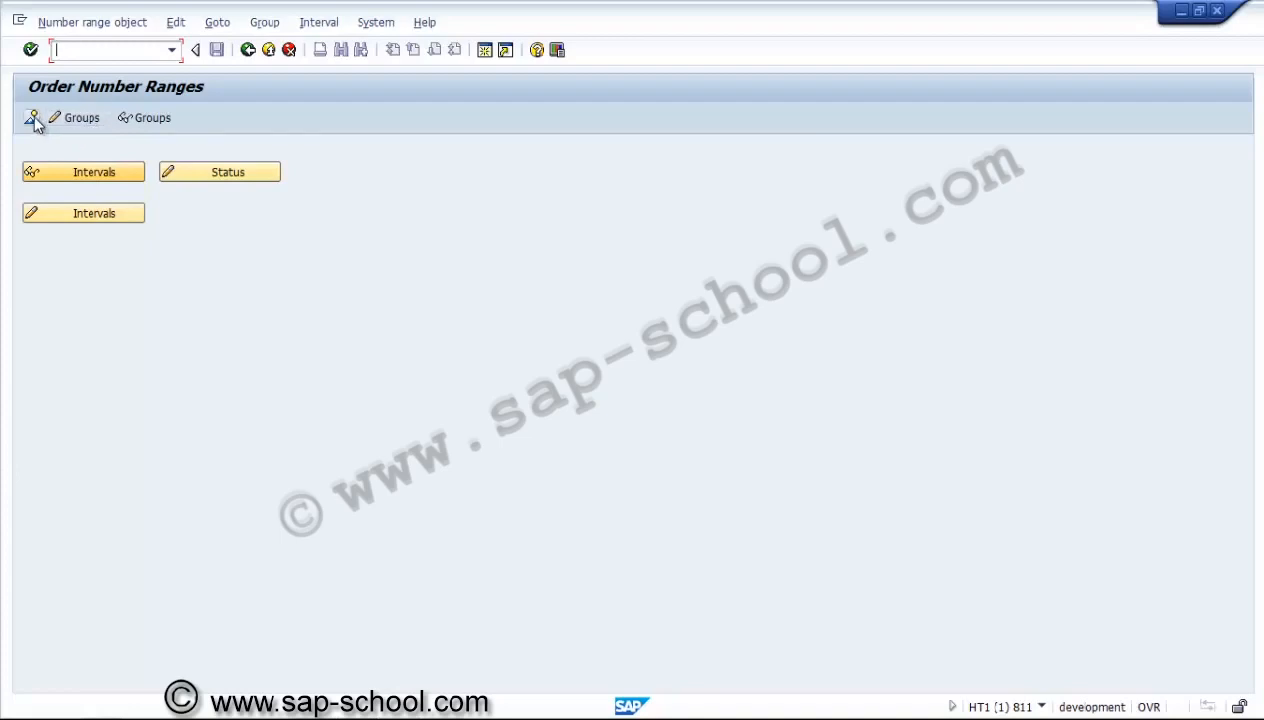
Step: Examine the order number range overview for the group holding the NU interval and the network order types, and return to the start screen
left_click(33, 117)
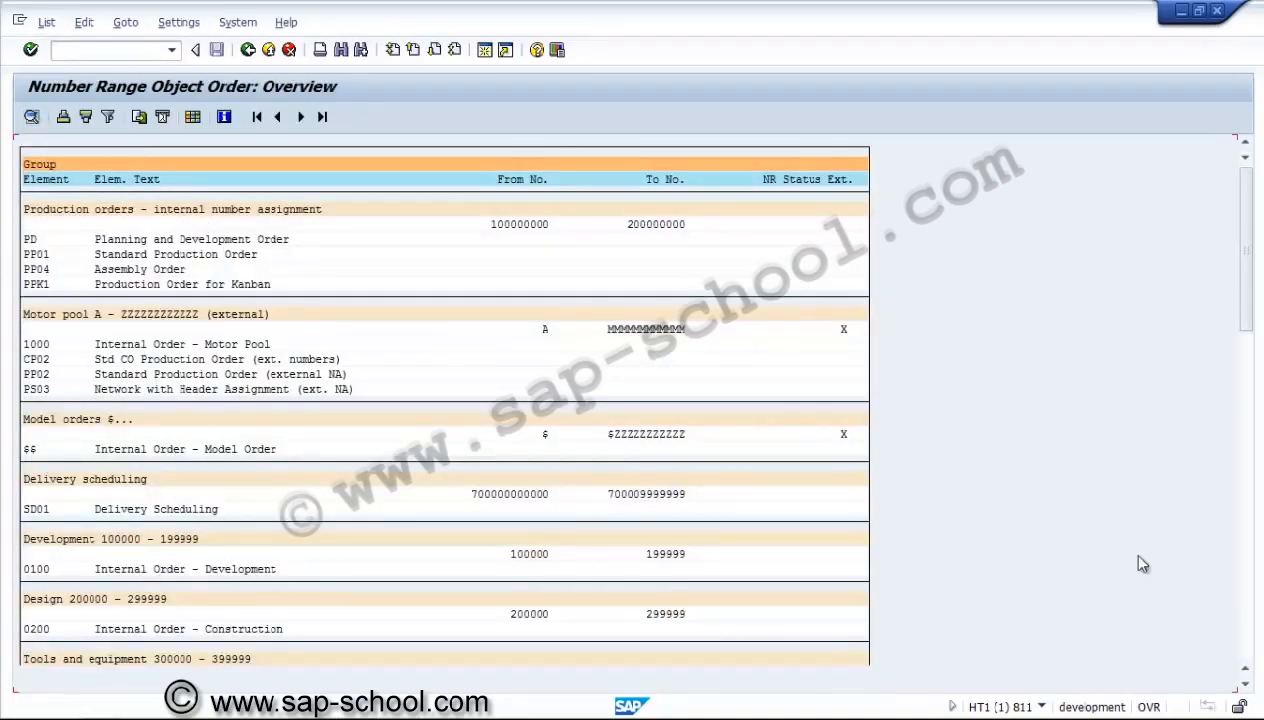
left_click(1247, 598)
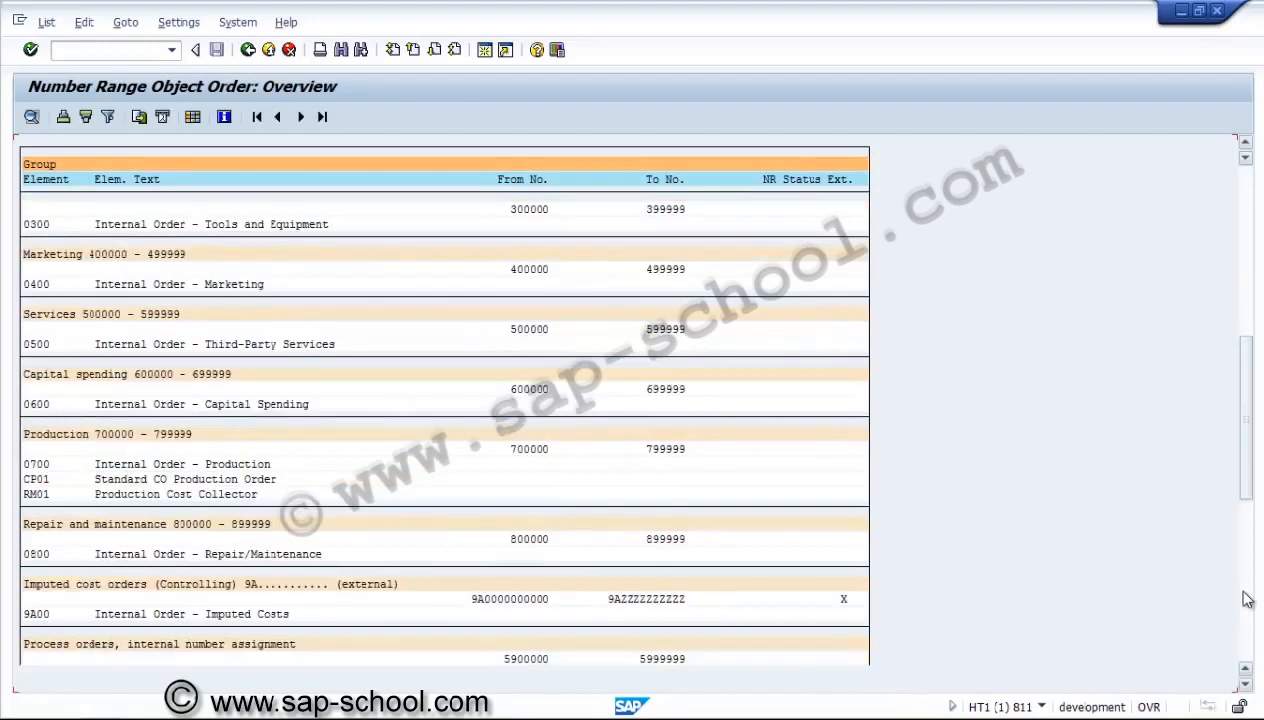
left_click(247, 50)
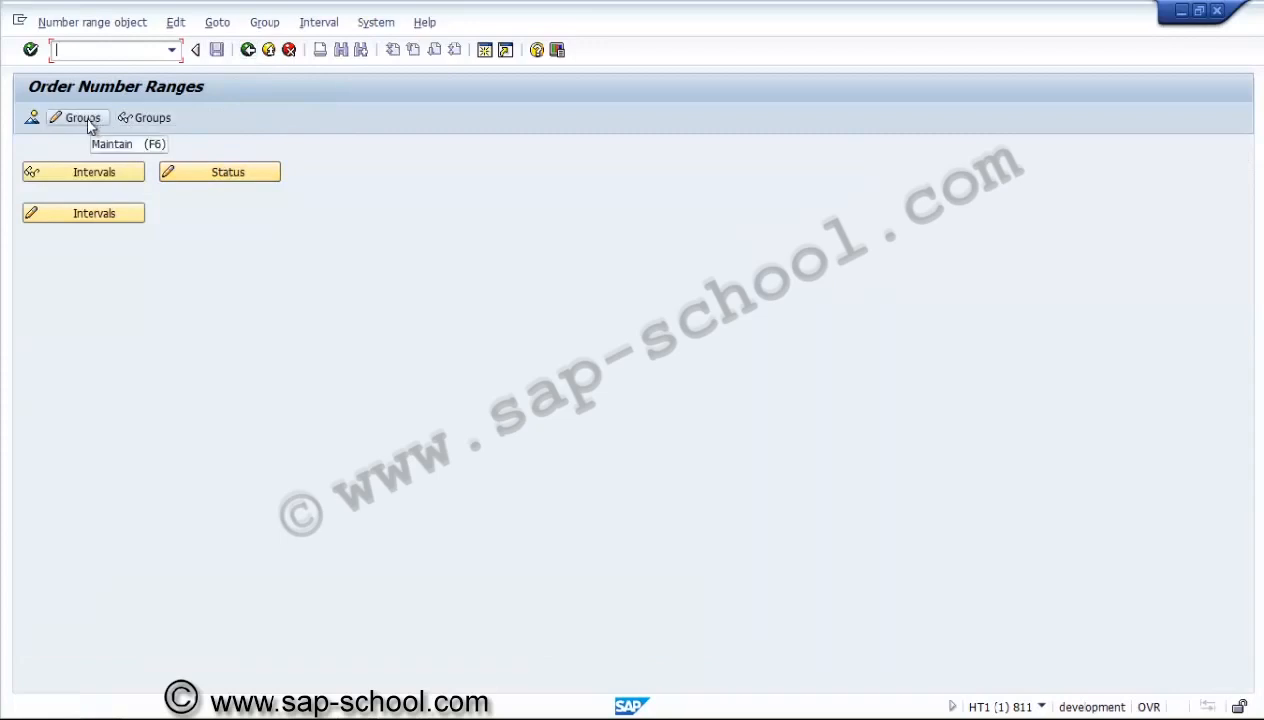
left_click(31, 118)
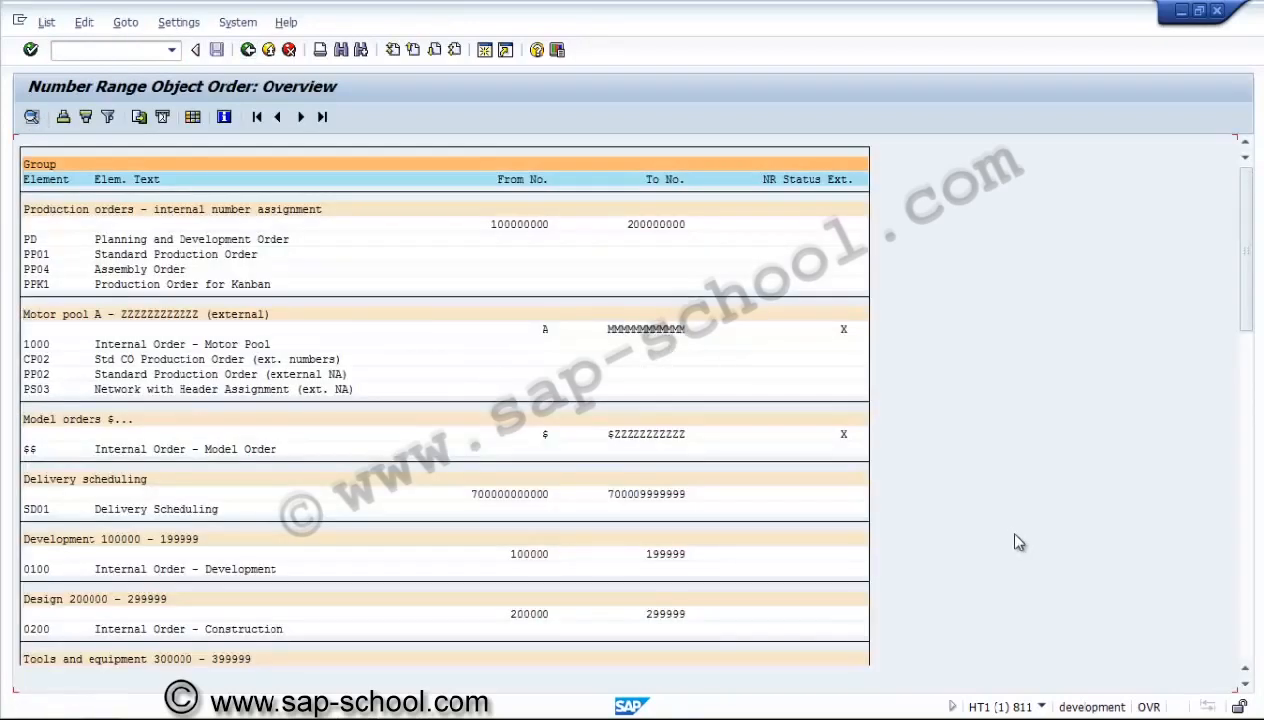
left_click(1247, 618)
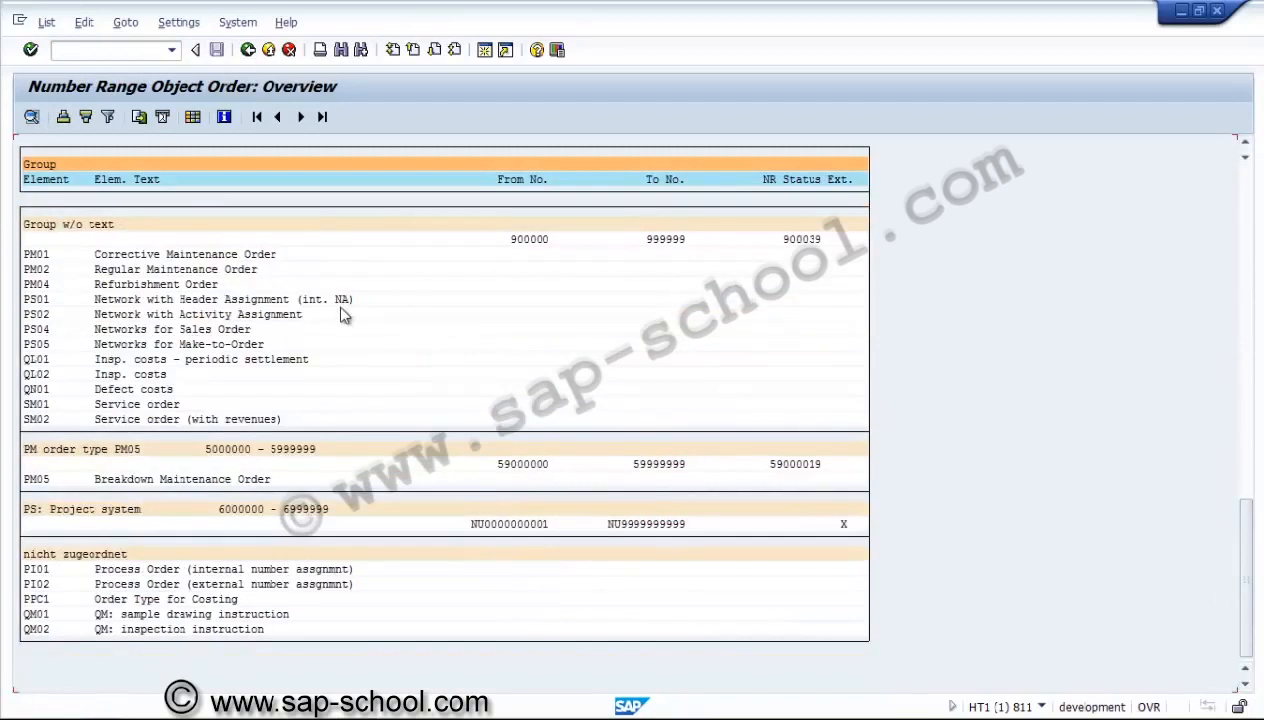
left_click(40, 299)
left_click(56, 30)
mouse_move(84, 22)
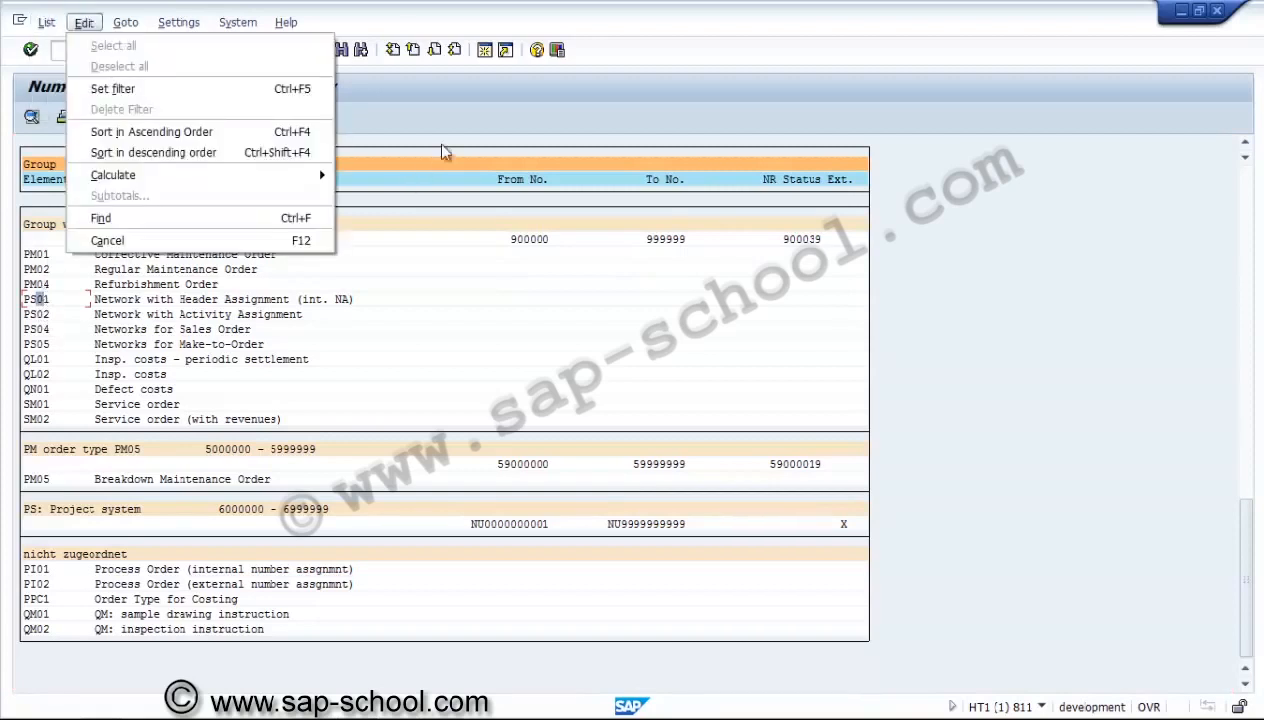
left_click(462, 114)
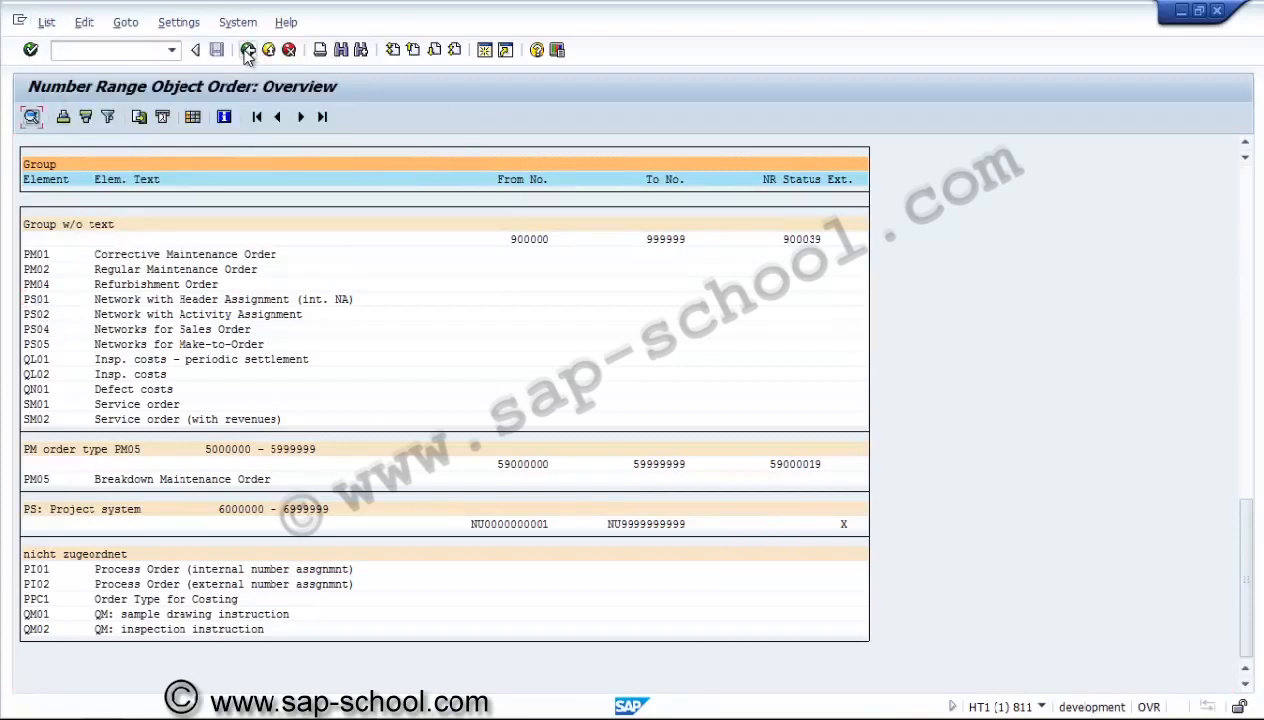
left_click(248, 50)
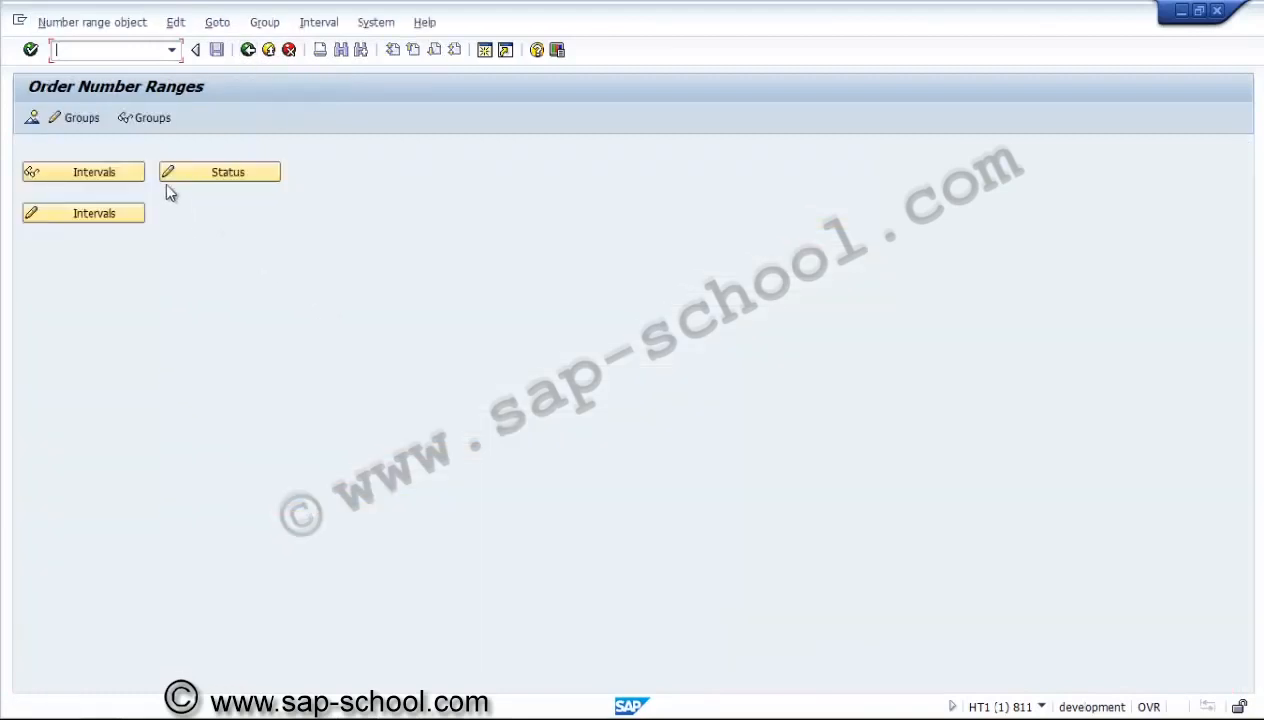
Step: Open number range group maintenance and select the network order types PS01 and PS02
left_click(84, 117)
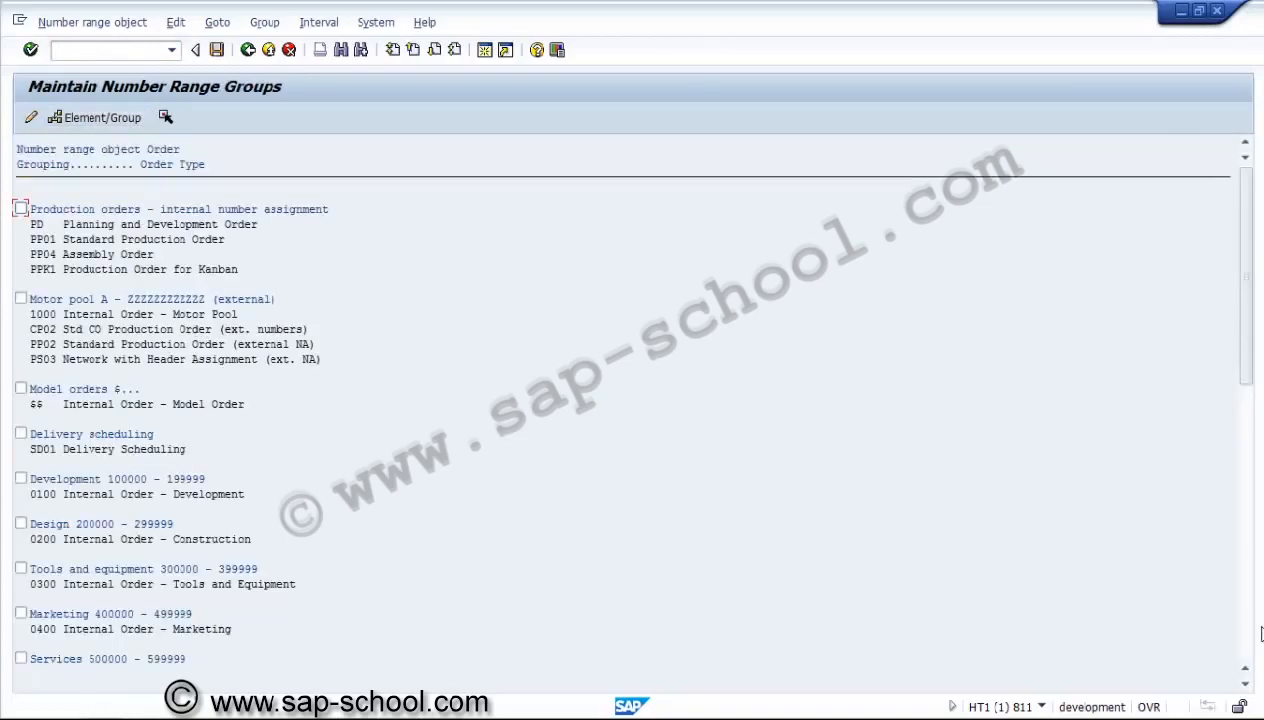
left_click(1246, 632)
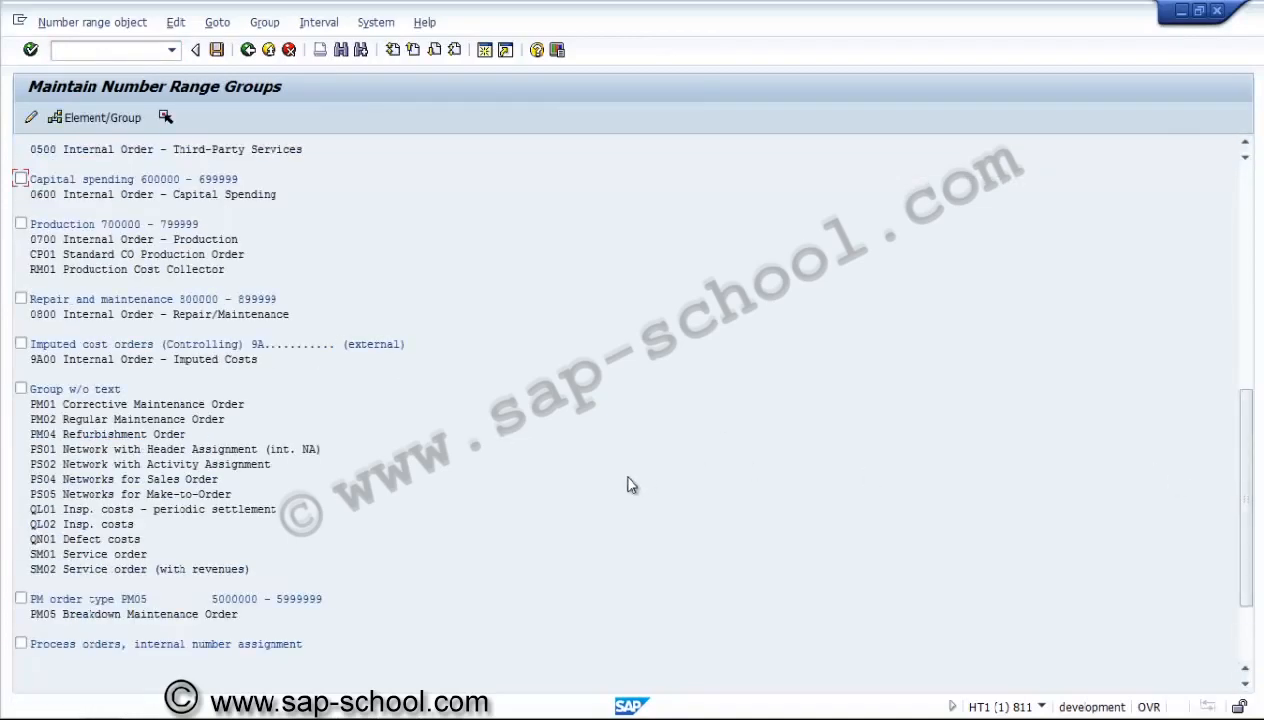
left_click(44, 450)
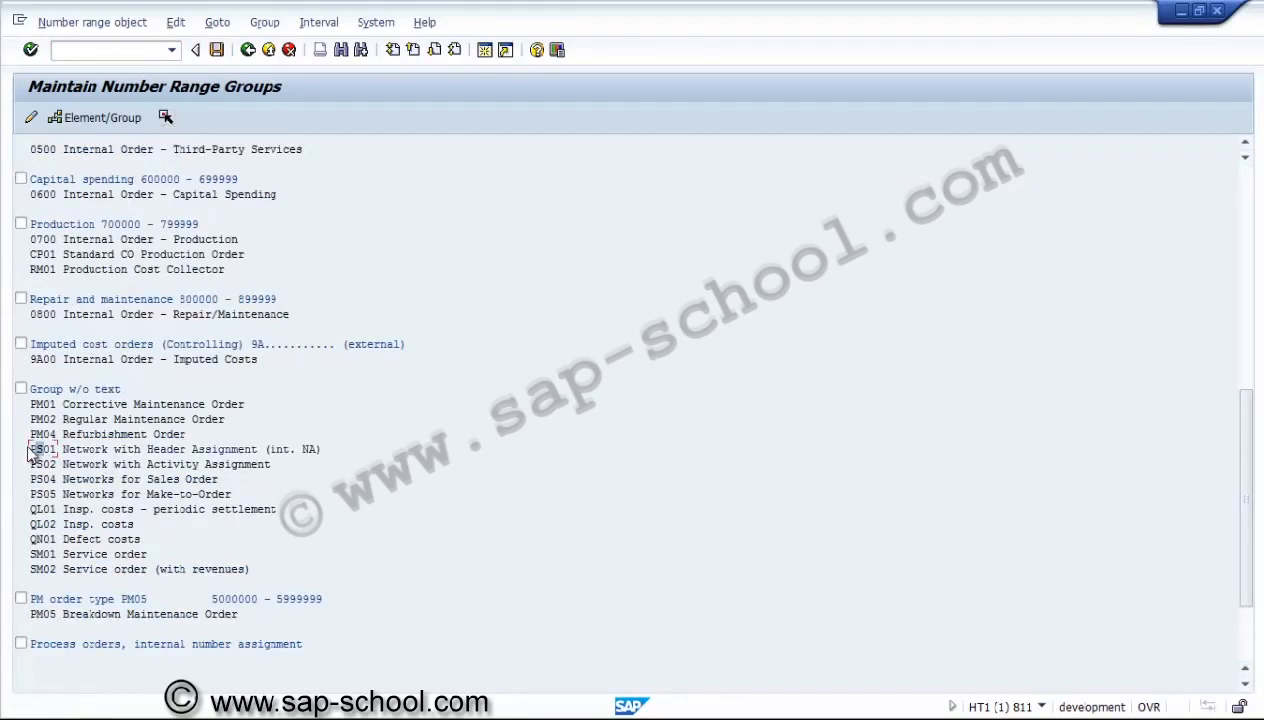
left_click(39, 463)
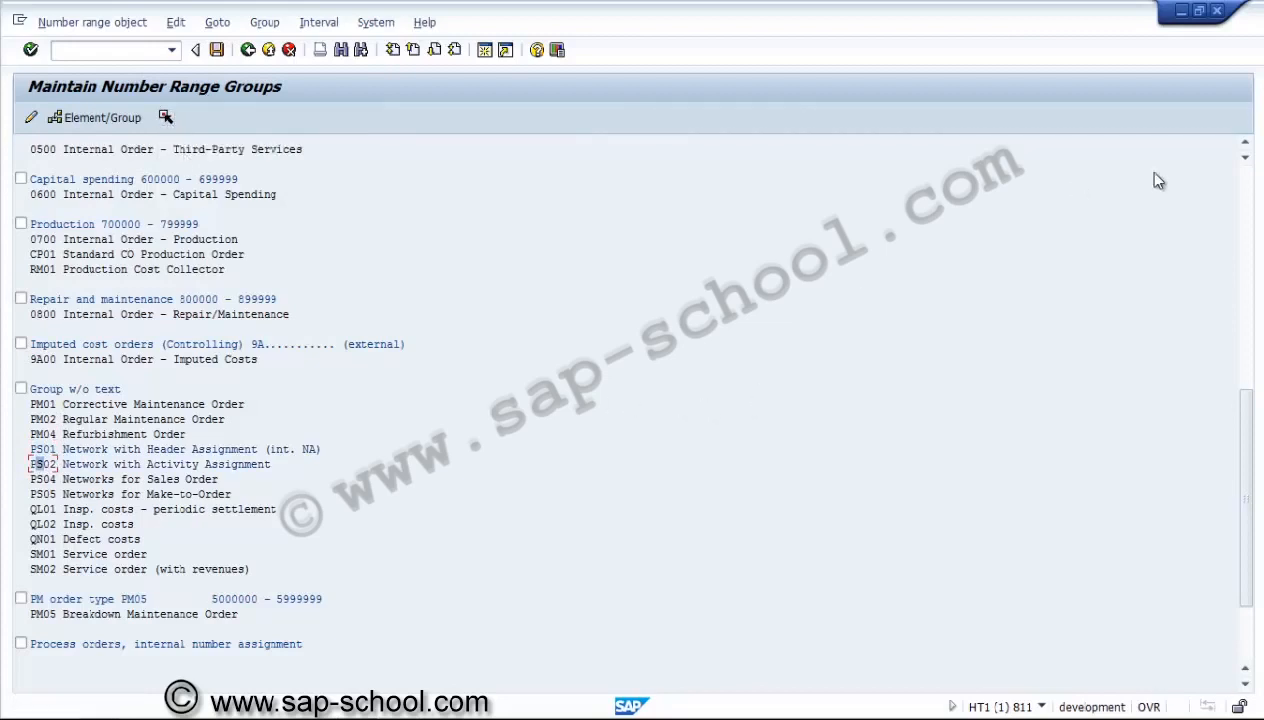
Step: Examine the full list of number range groups for a separate external network group
left_click(1246, 640)
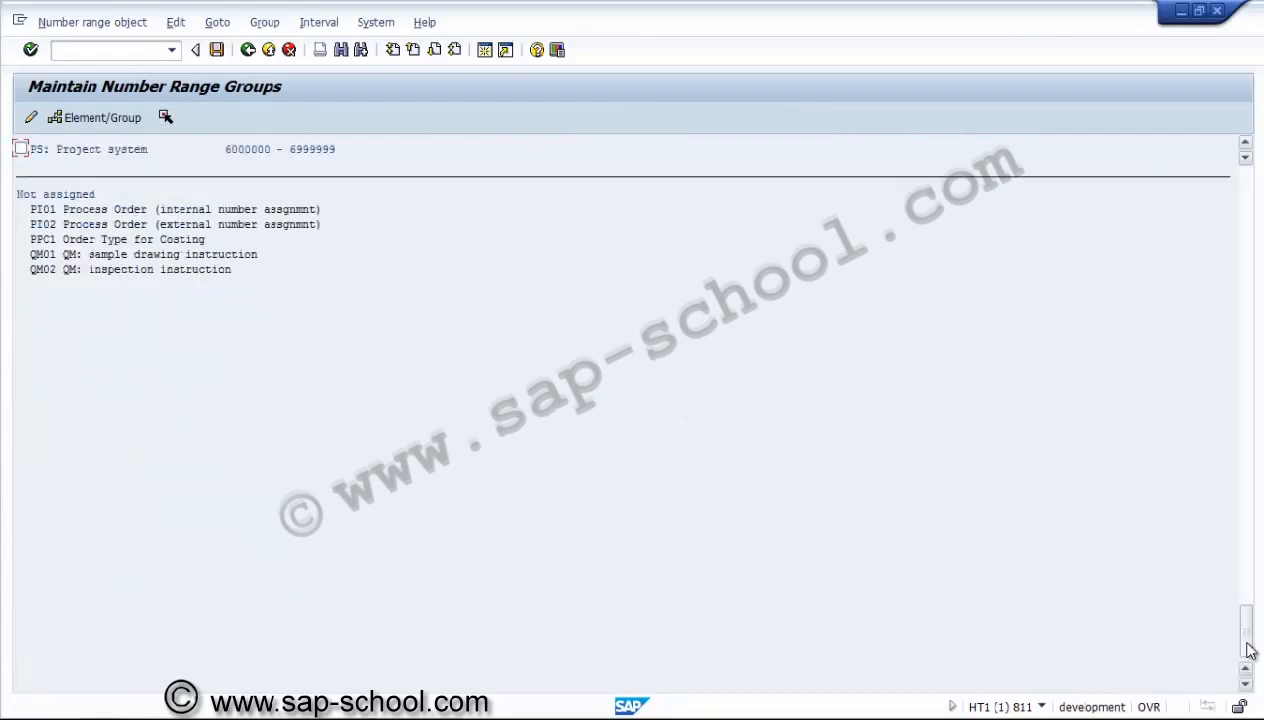
left_click(1246, 144)
left_click(1245, 145)
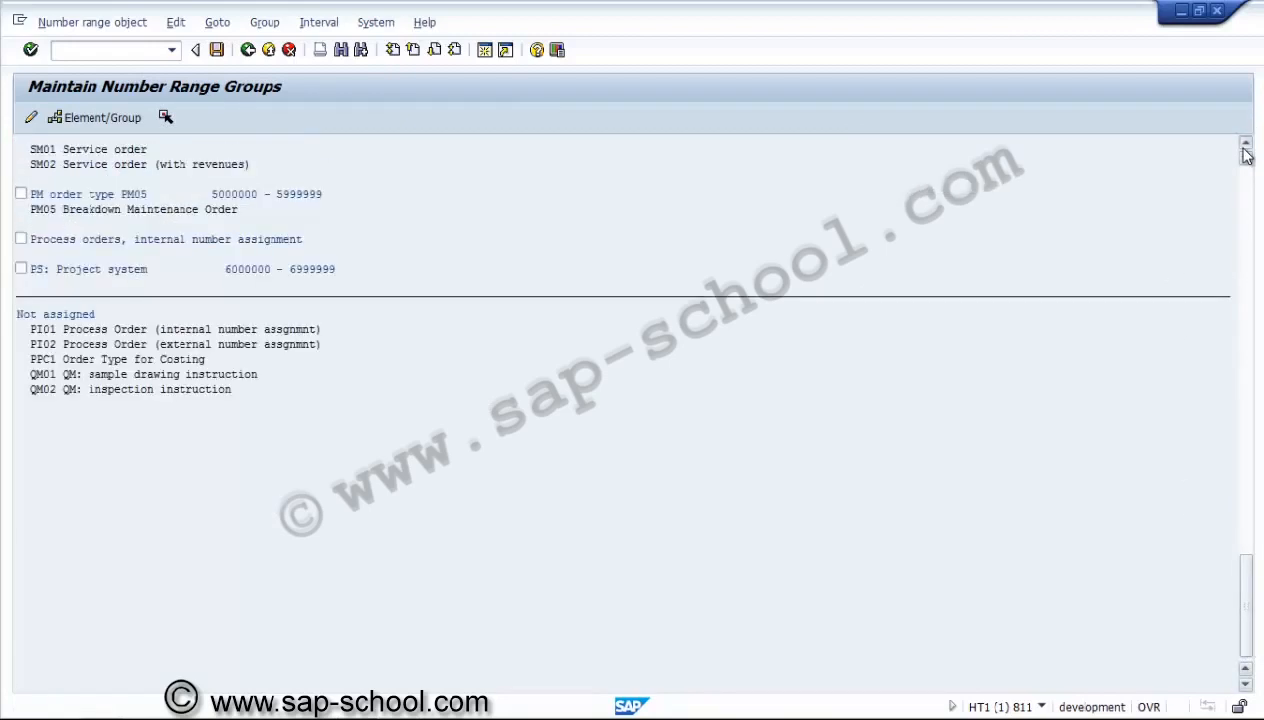
left_click(1246, 145)
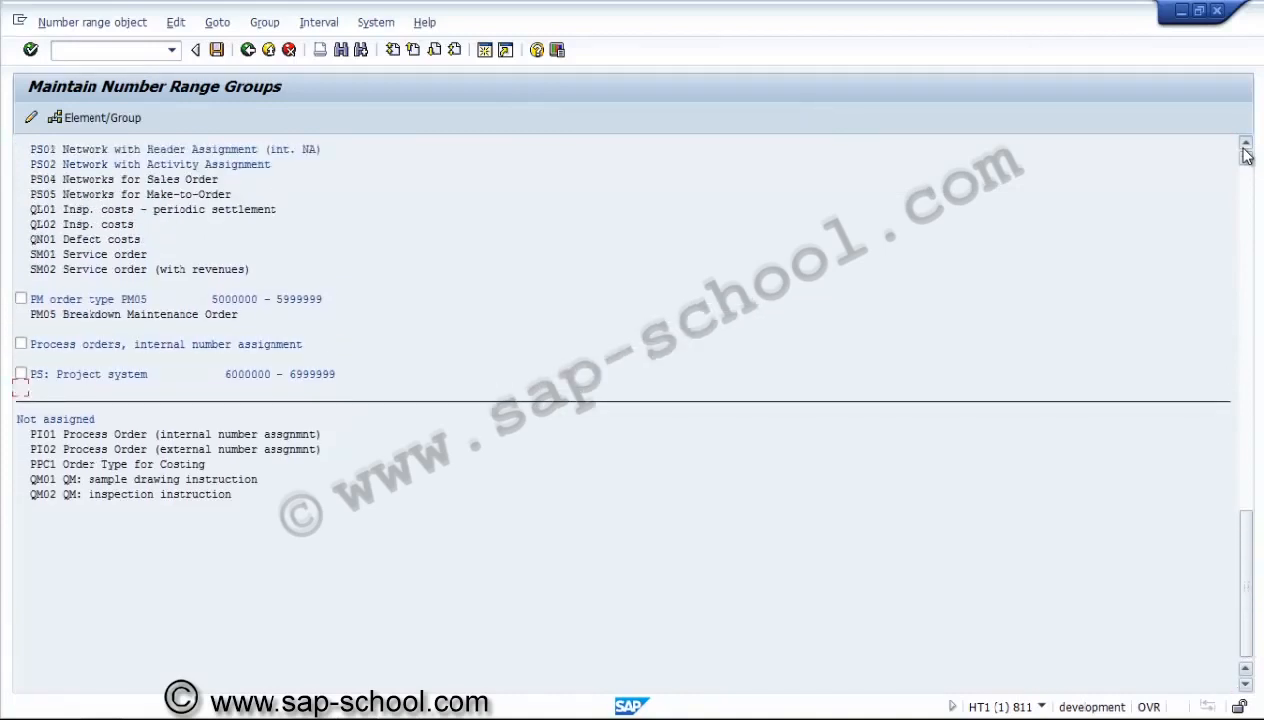
left_click(1246, 145)
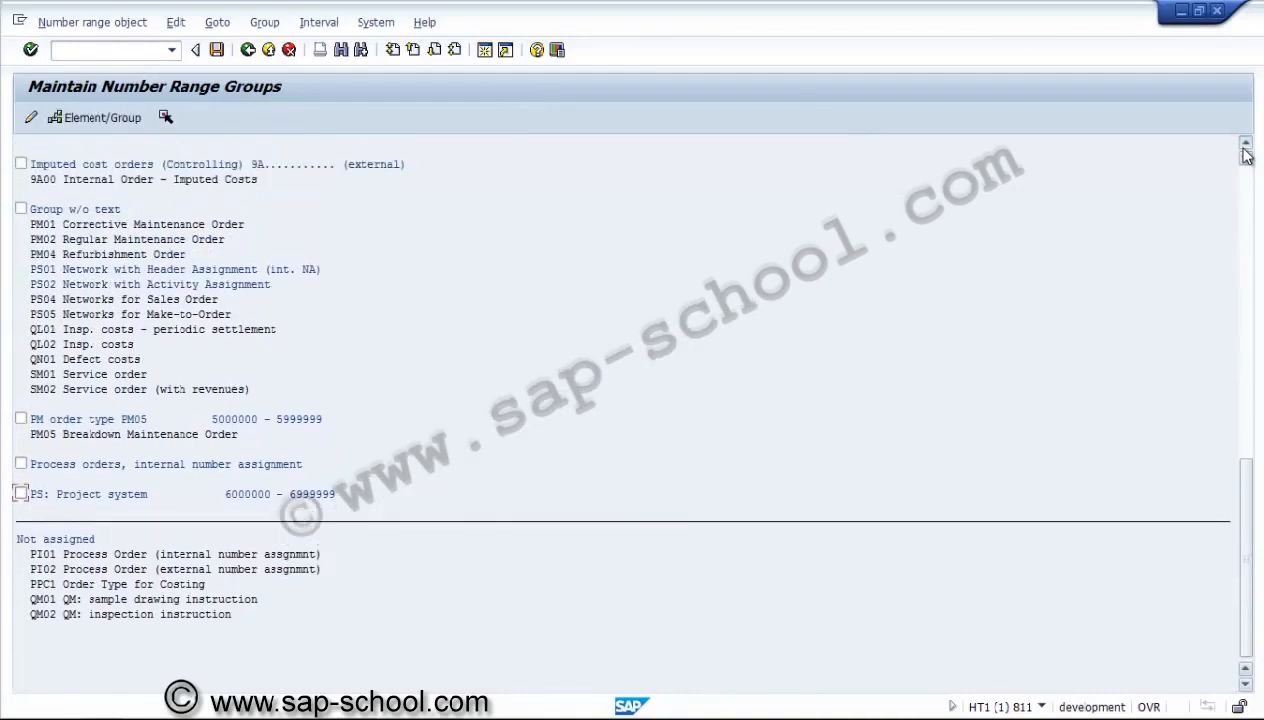
left_click(1246, 145)
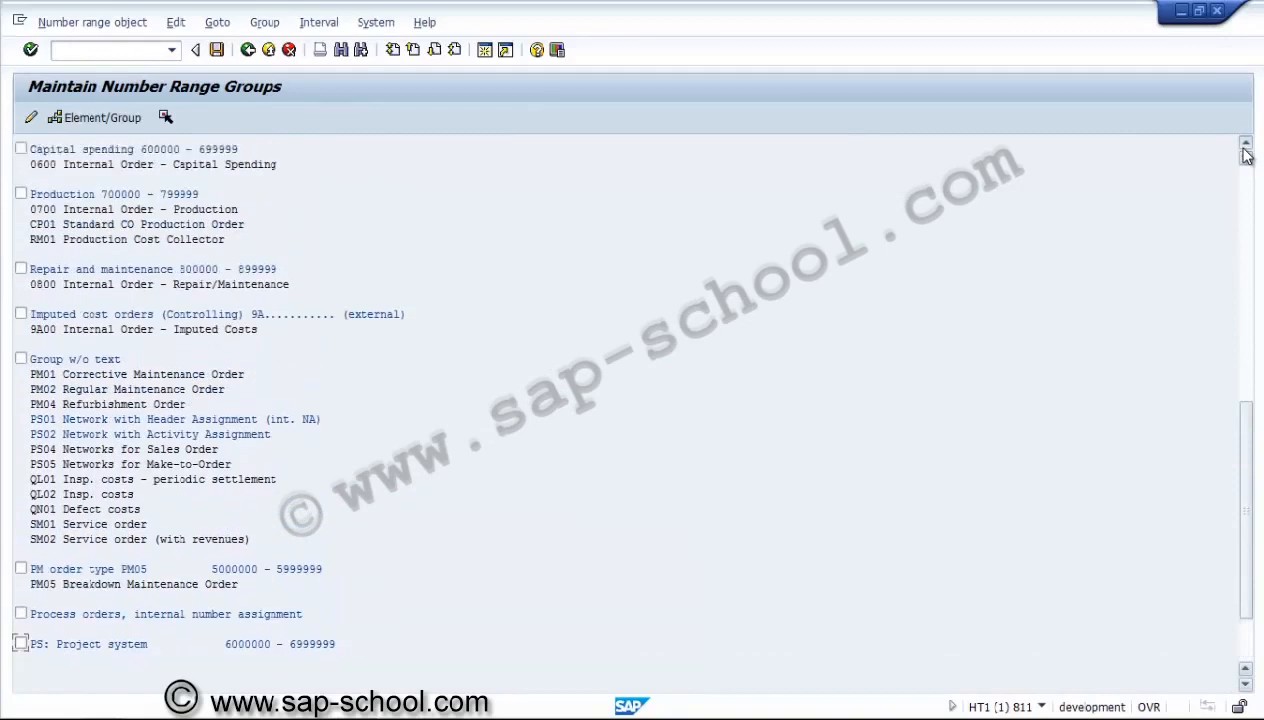
left_click(1246, 145)
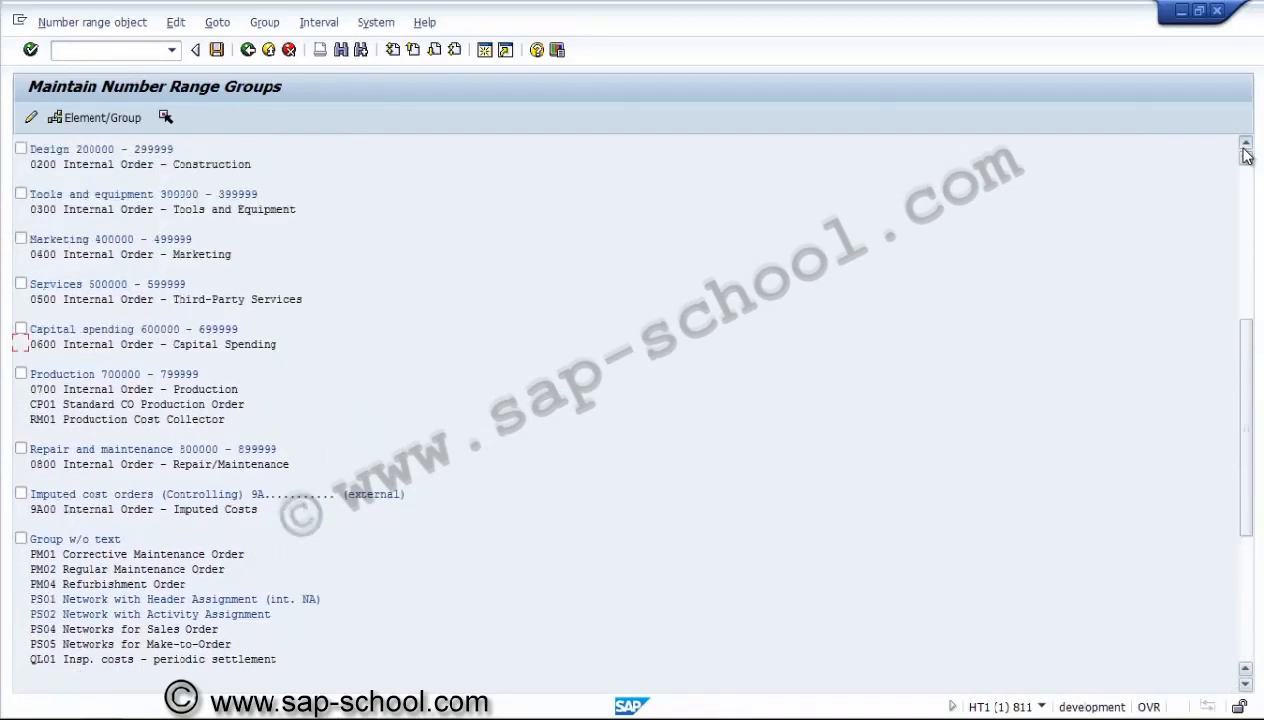
left_click(1246, 145)
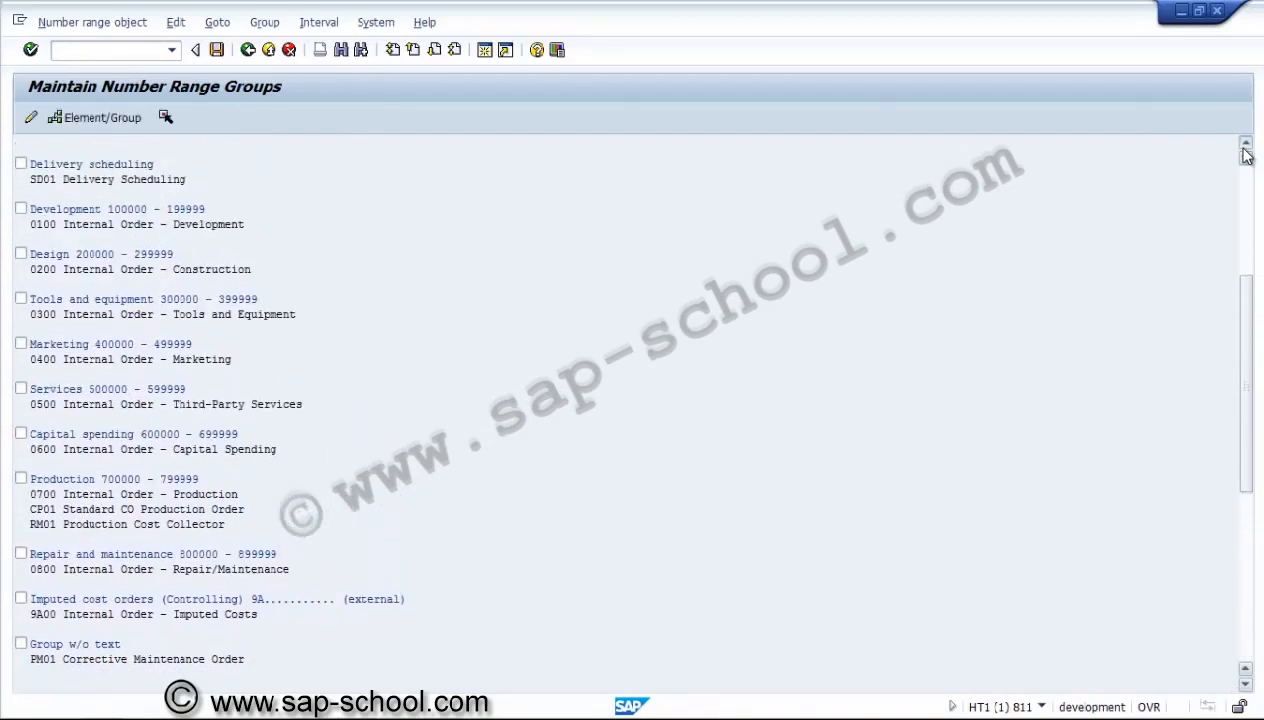
left_click(1246, 145)
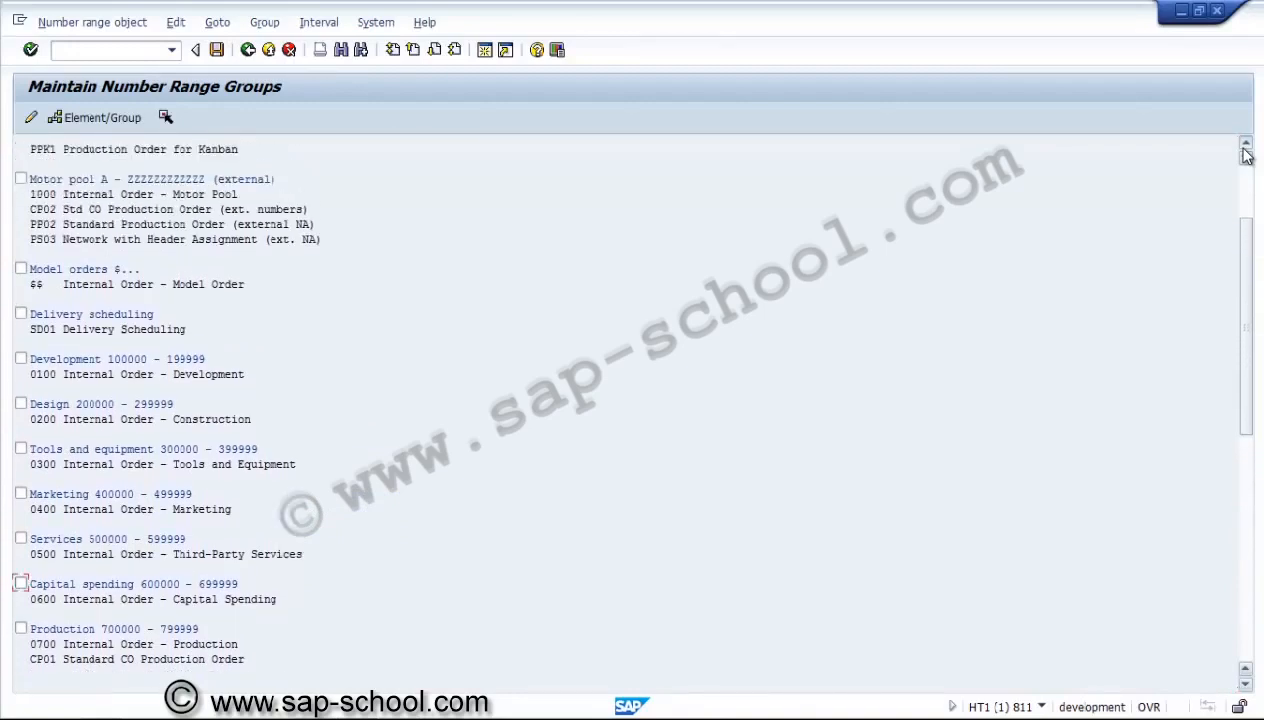
left_click(1246, 145)
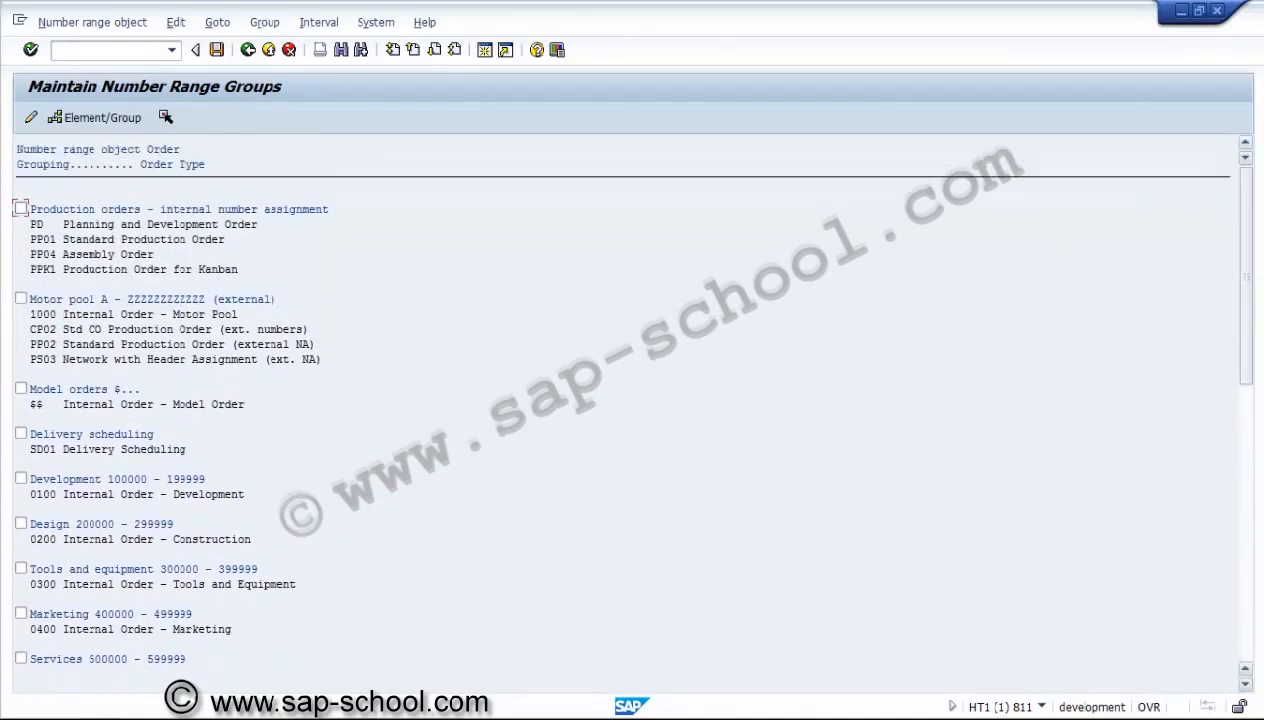
left_click(1248, 591)
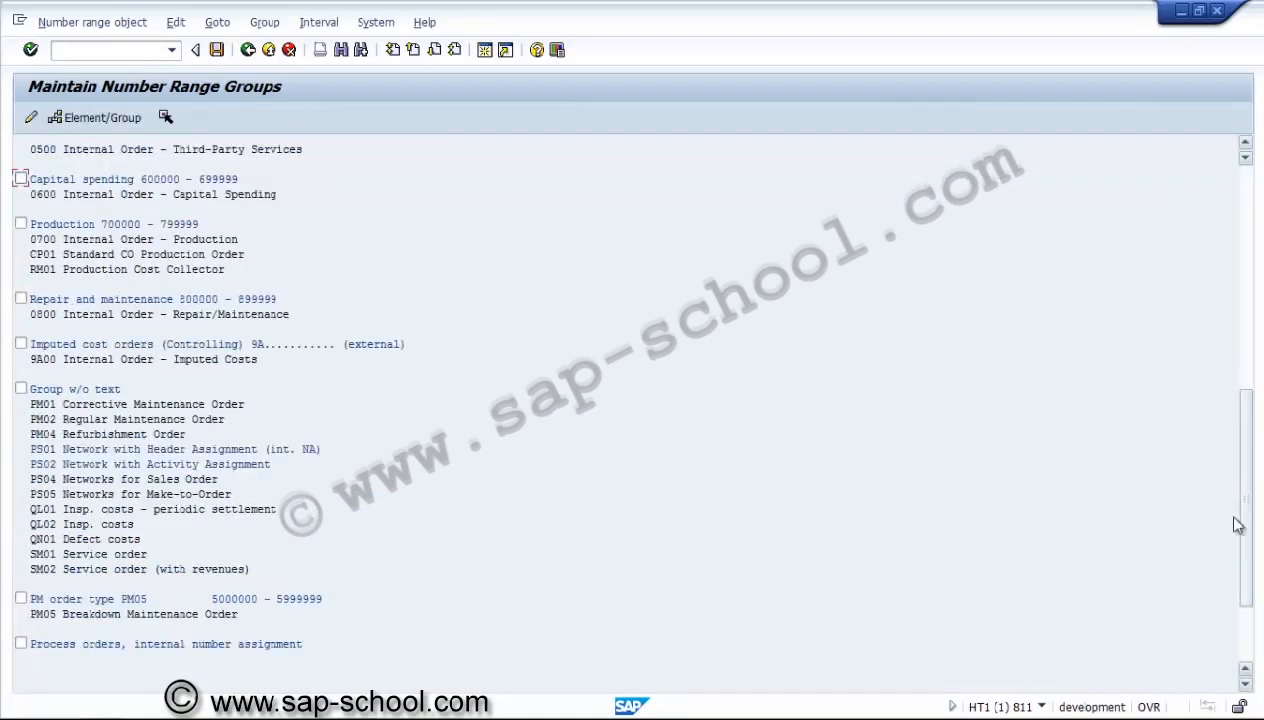
double_click(1244, 685)
left_click(1244, 685)
double_click(1244, 685)
double_click(1244, 686)
double_click(1244, 686)
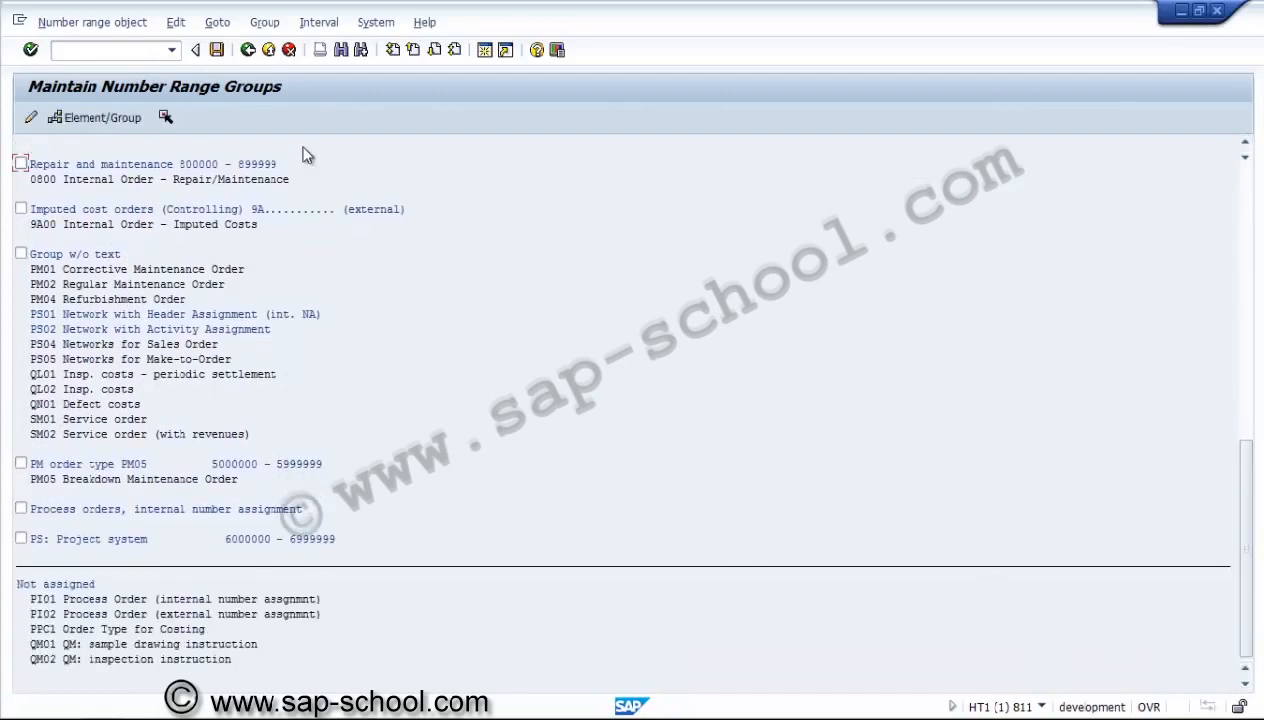
left_click(265, 22)
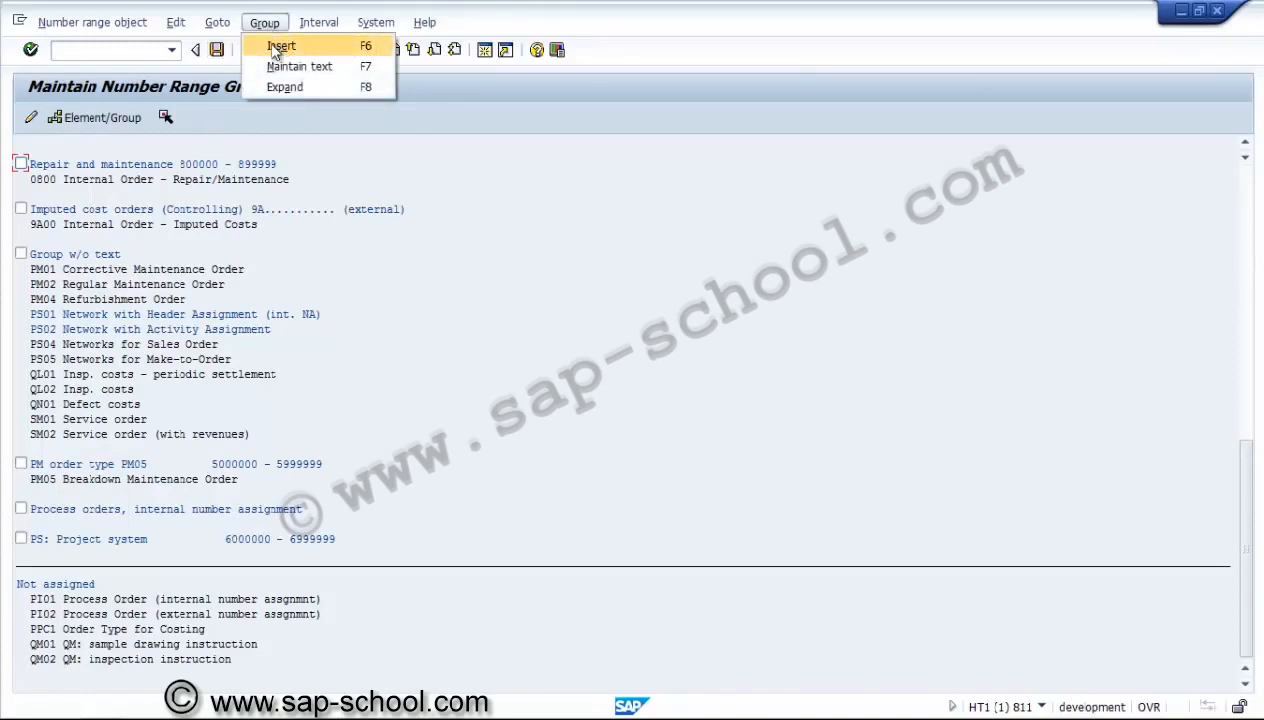
left_click(276, 52)
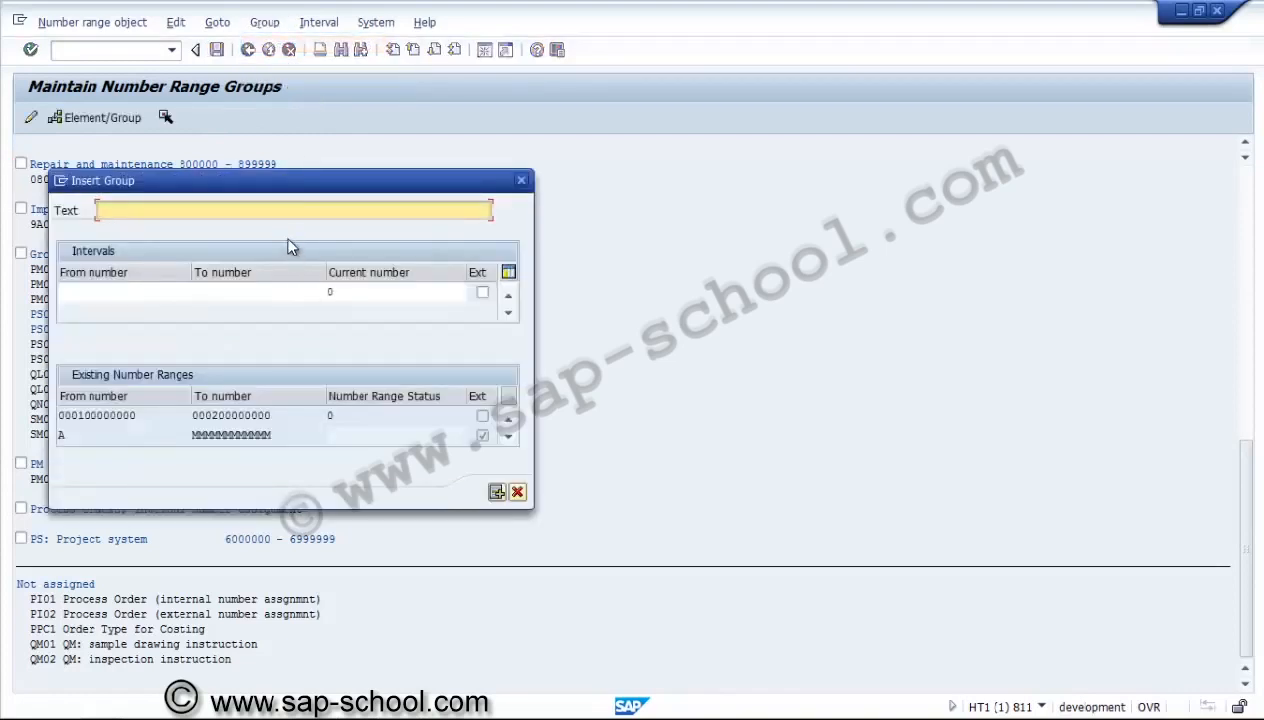
type("Network (externa")
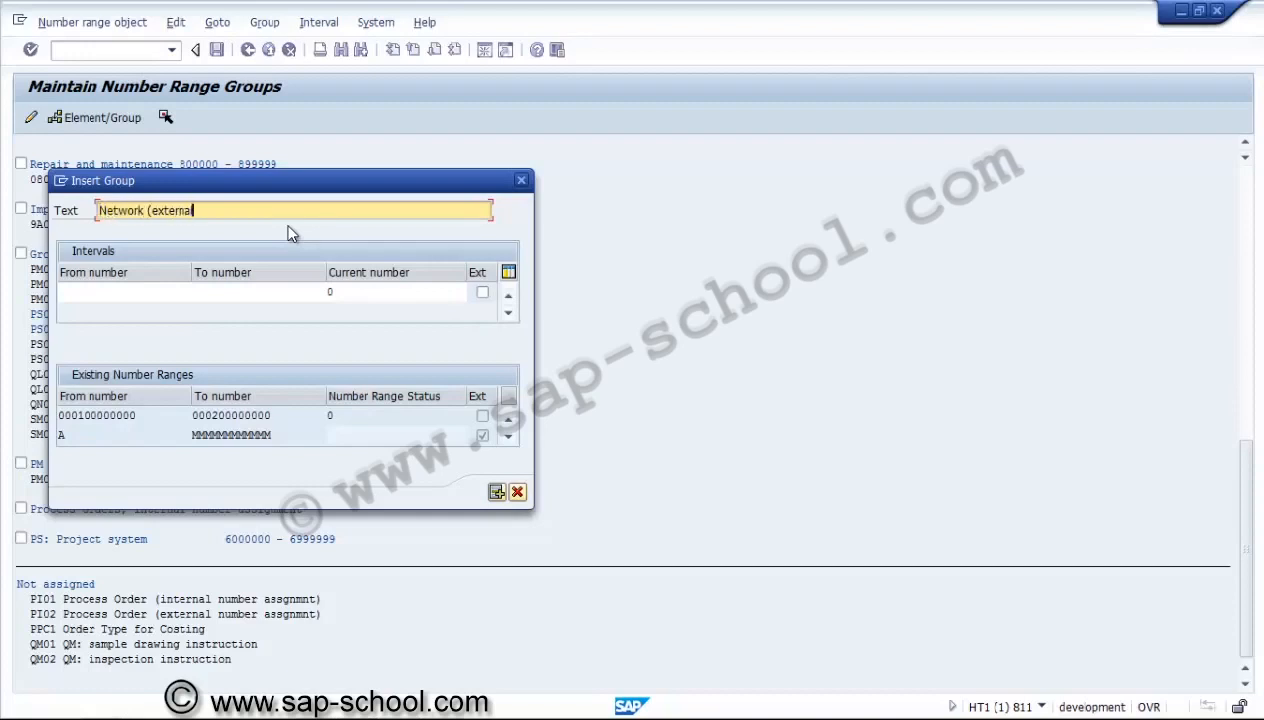
type("l nr)")
left_click(151, 293)
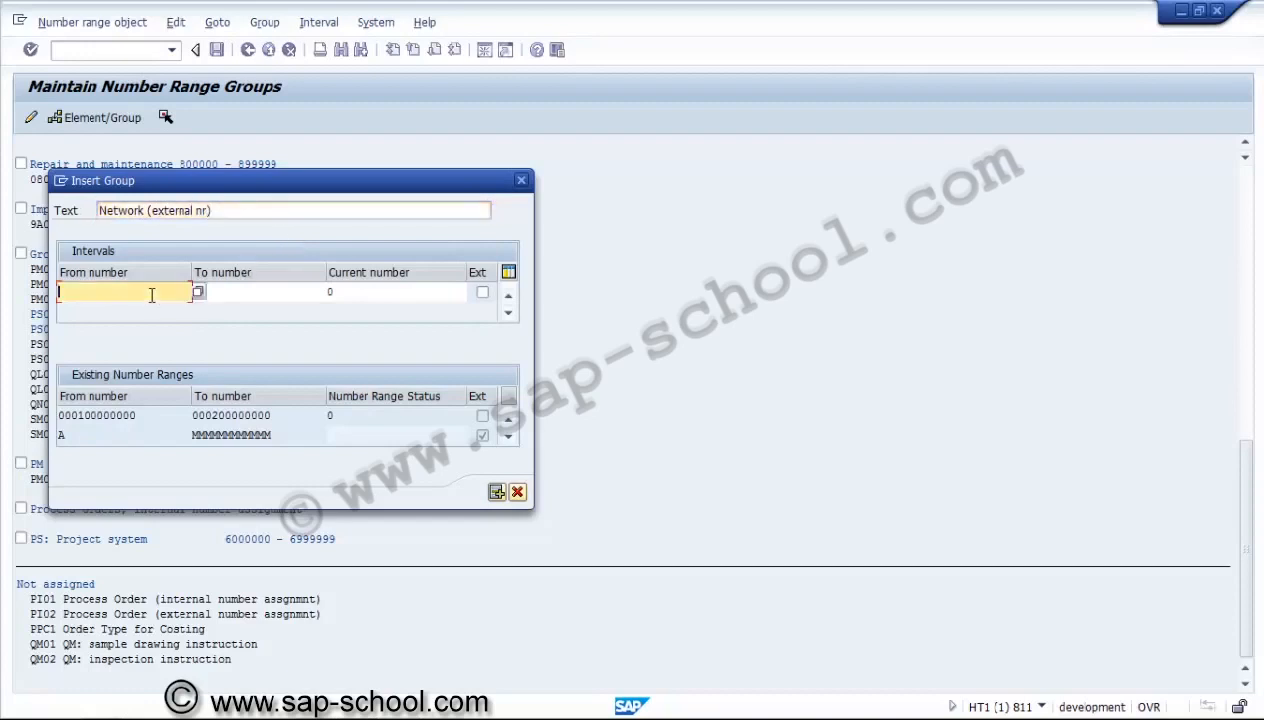
type("NU00000000001")
key("Tab")
type("NU")
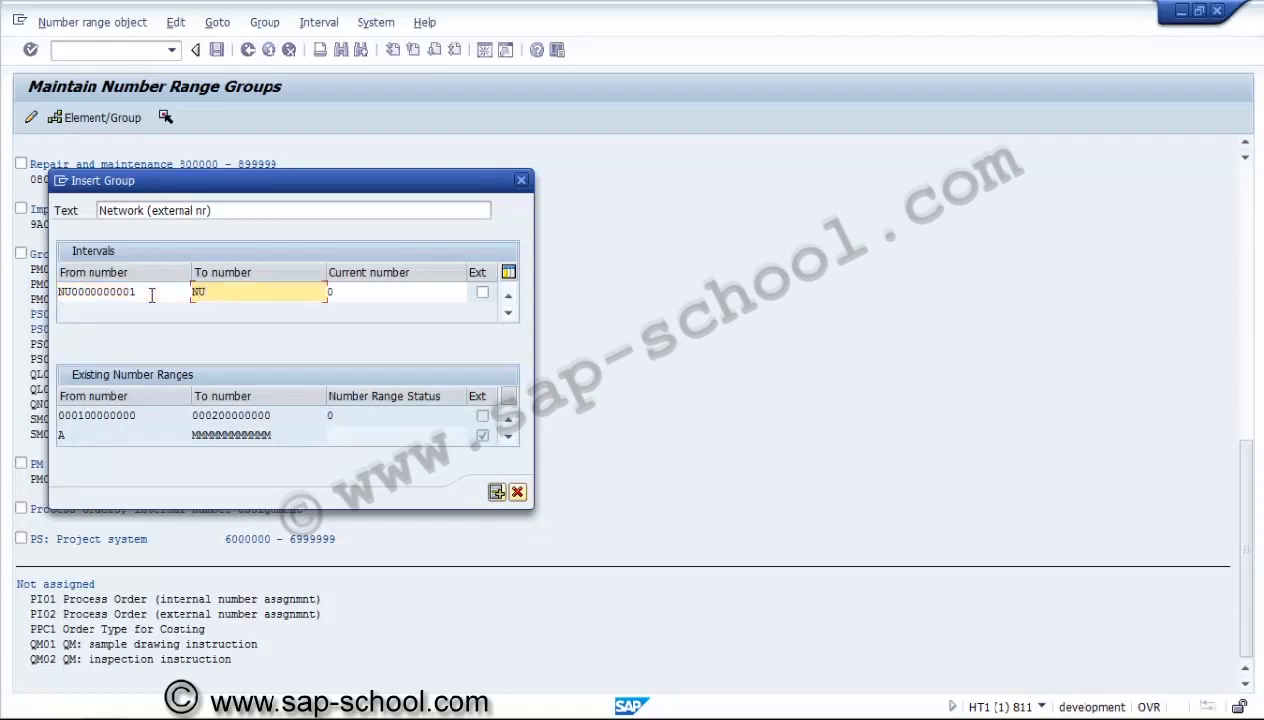
type("9999999999")
left_click(482, 292)
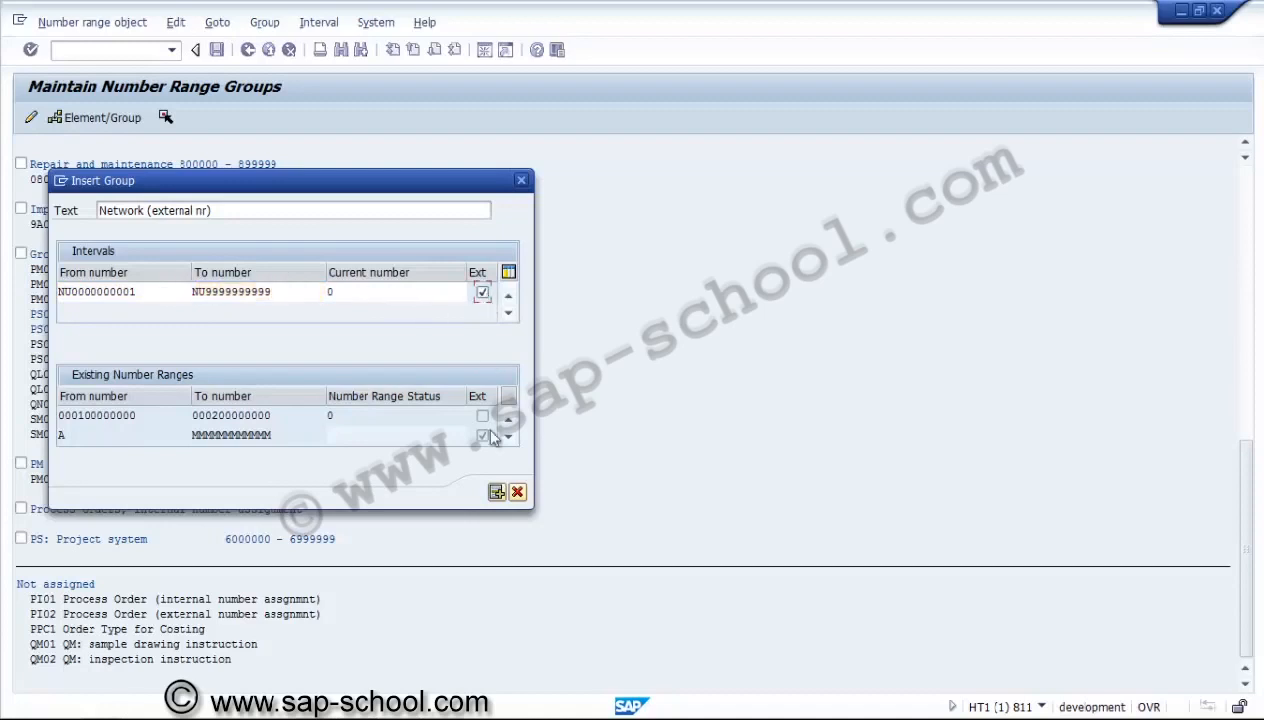
left_click(497, 494)
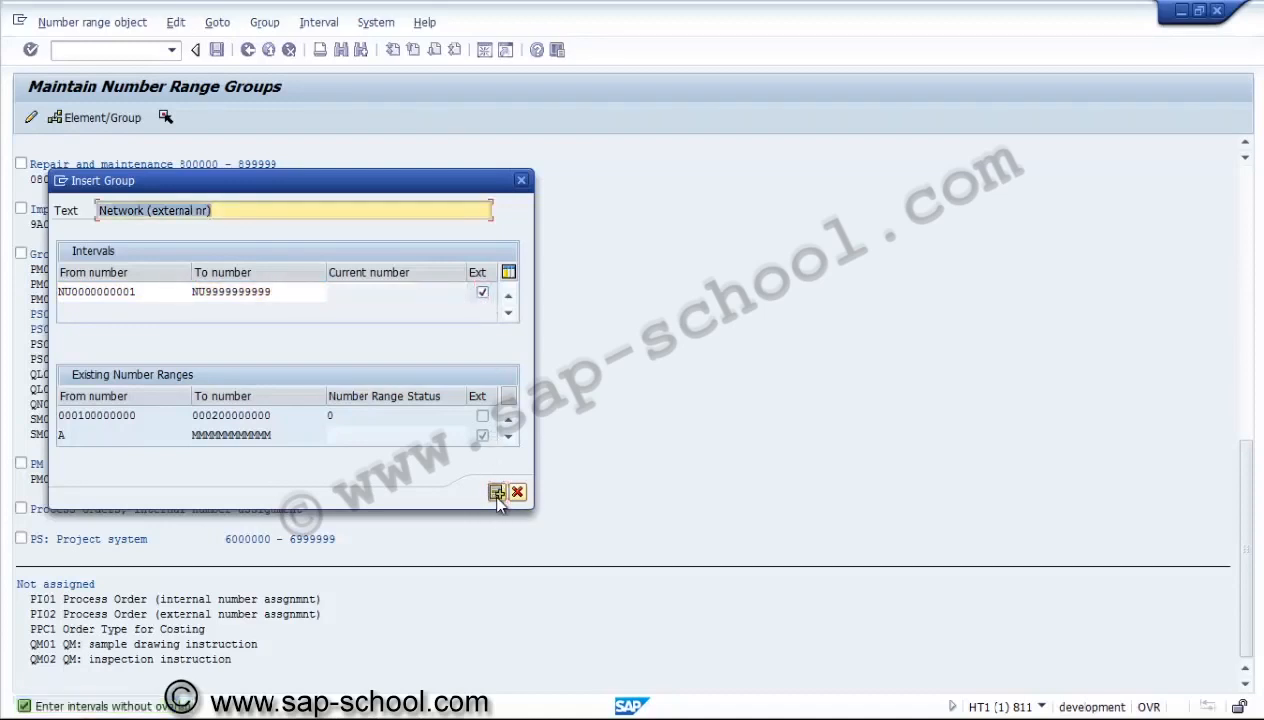
Step: Examine the existing number ranges for an overlap with the NU interval, cancel the group insertion and look through the group list
left_click(508, 438)
left_click(508, 438)
left_click(509, 440)
left_click(509, 440)
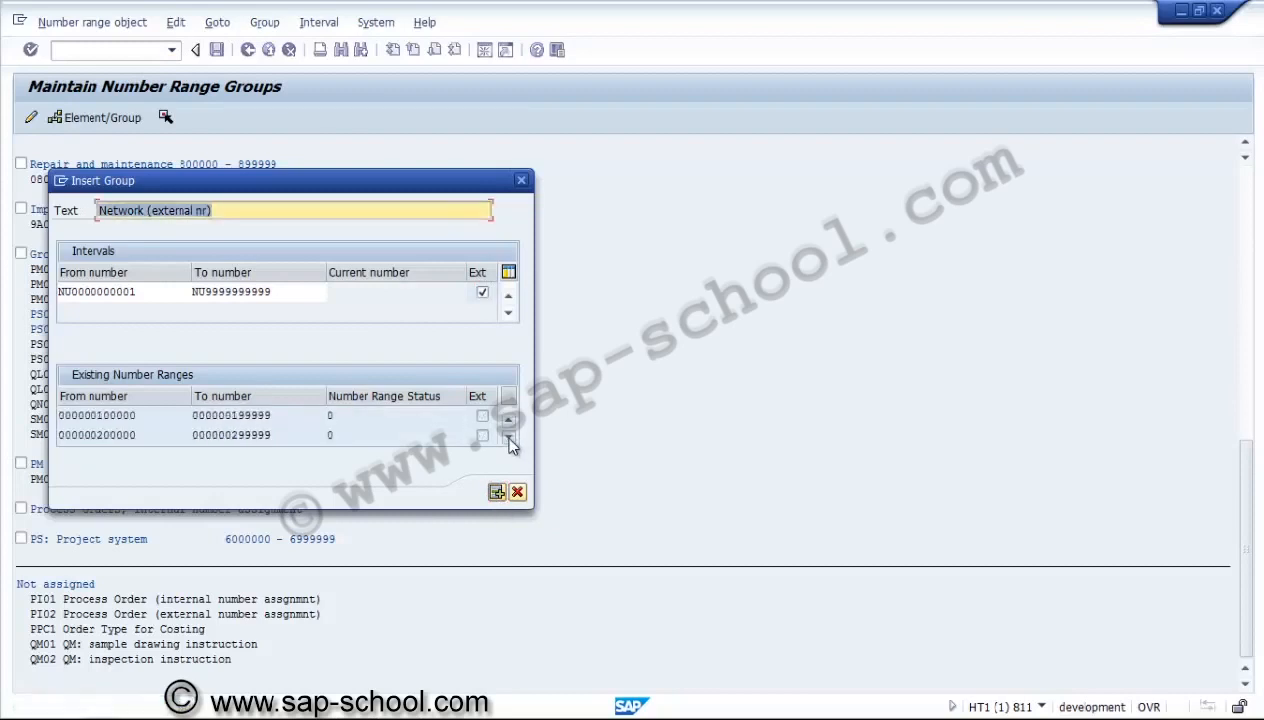
left_click(509, 440)
left_click(509, 440)
left_click(509, 440)
left_click(509, 440)
left_click(509, 440)
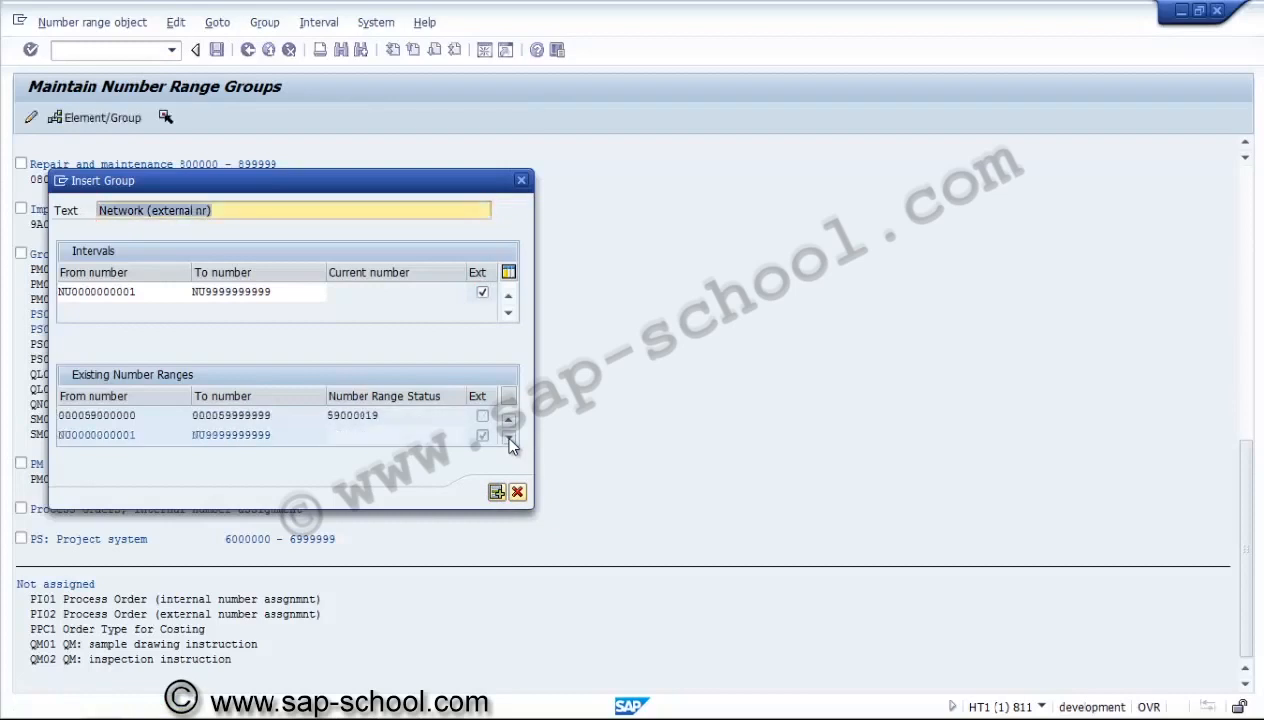
left_click(509, 440)
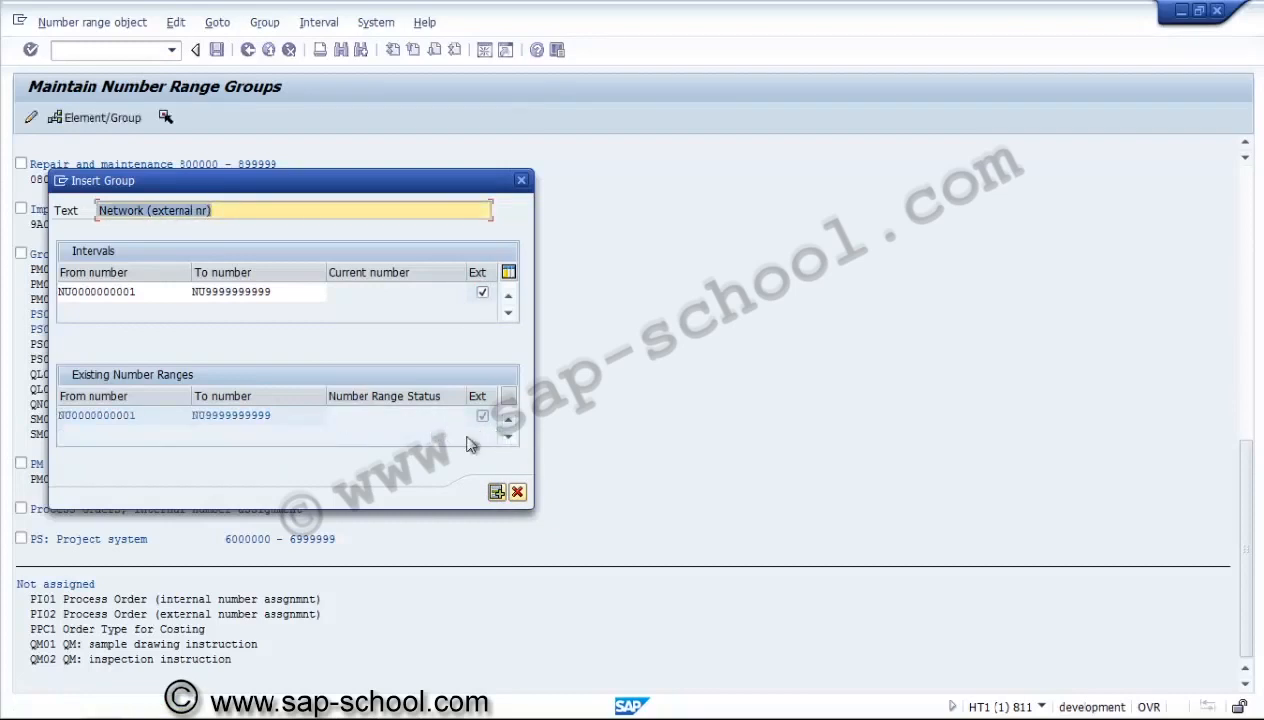
left_click(517, 492)
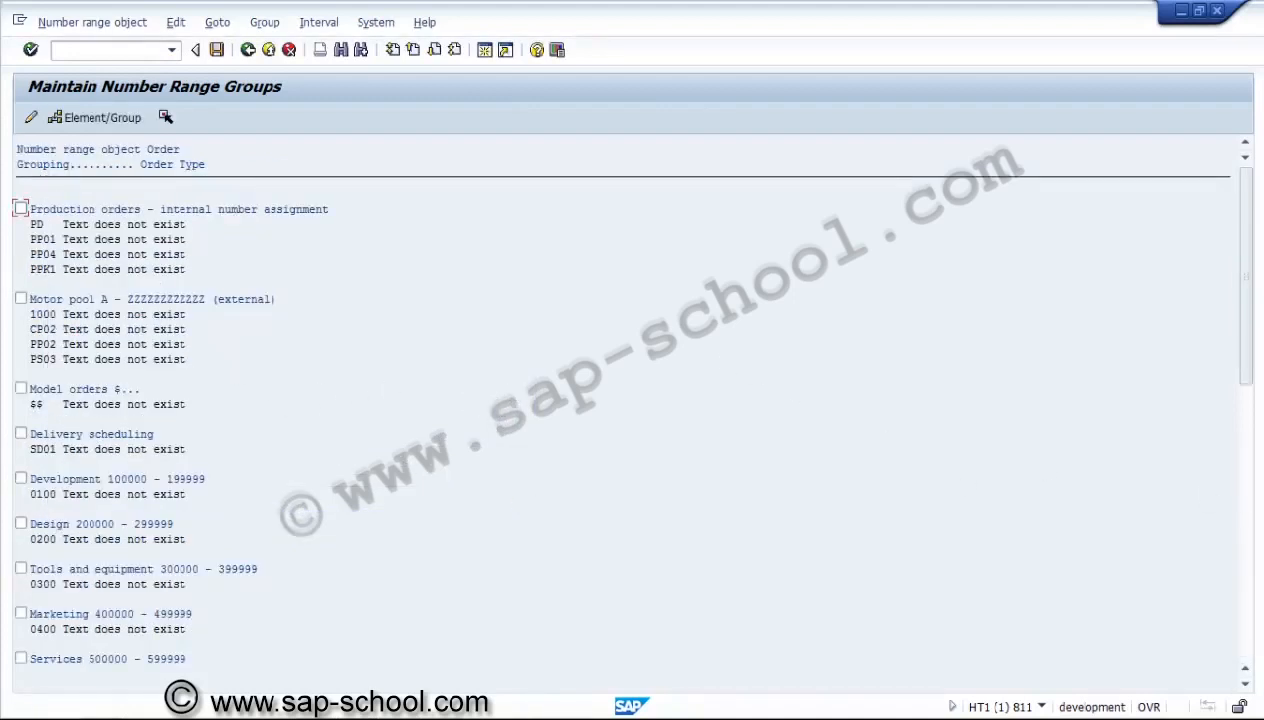
left_click(1247, 601)
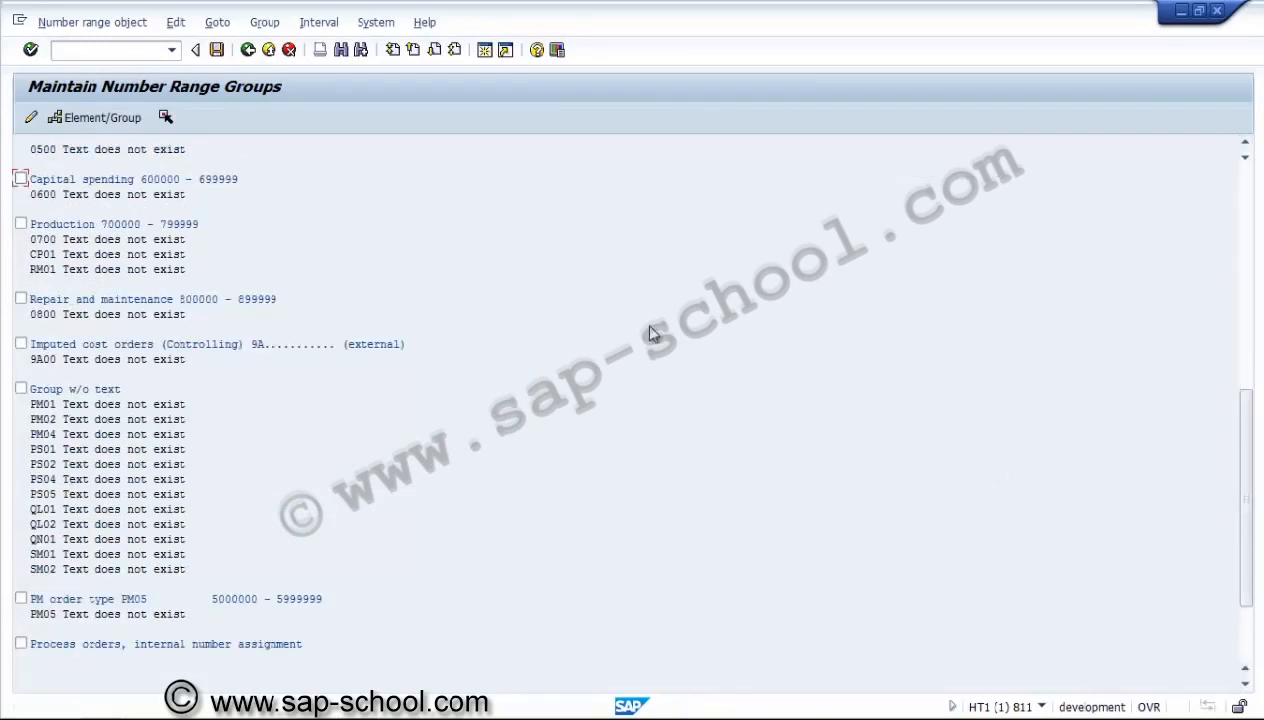
Step: Return from the group list and examine the order number range overview for the group that holds the NU interval
left_click(146, 542)
key("Page_Up")
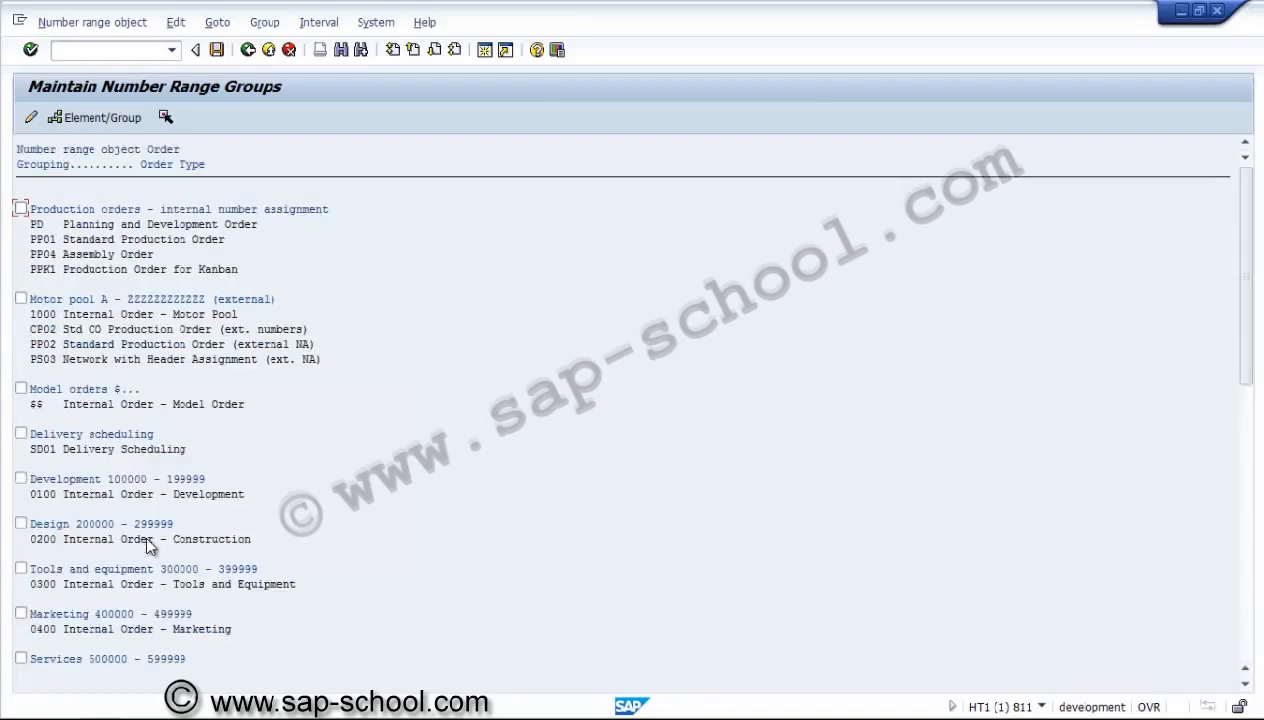
left_click(247, 49)
left_click(33, 119)
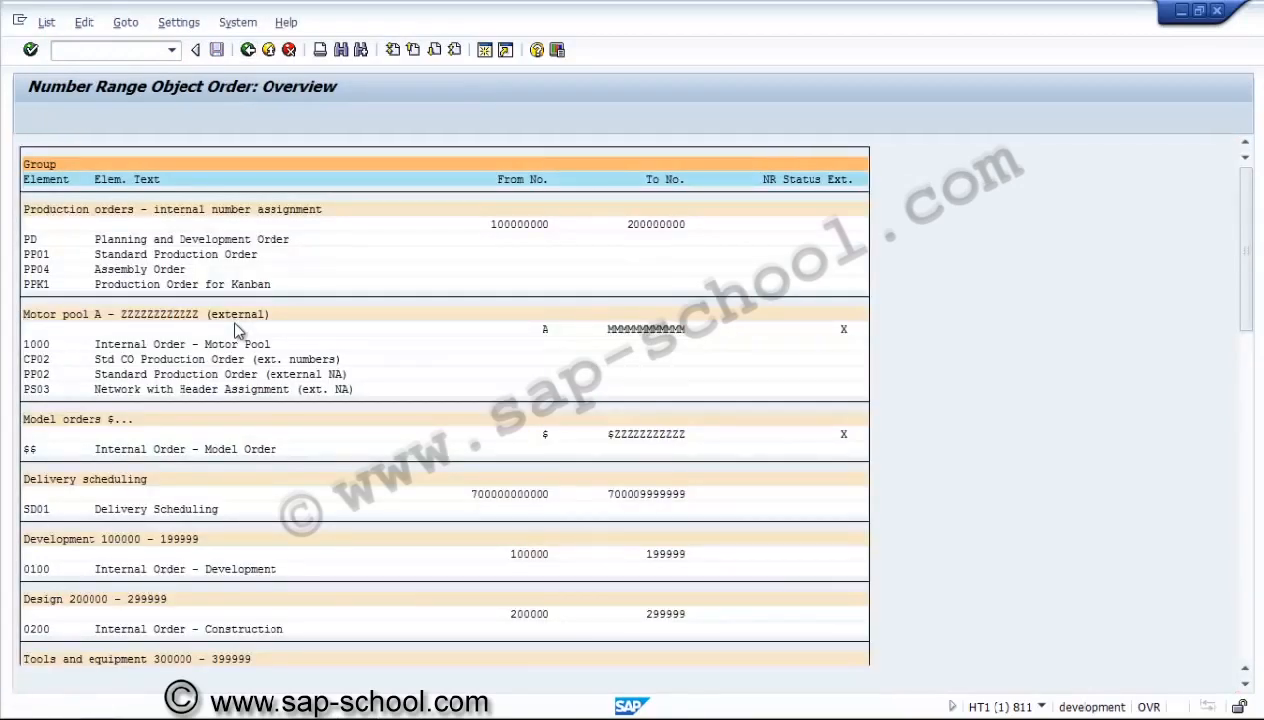
key("Page_Down")
key("Page_Down")
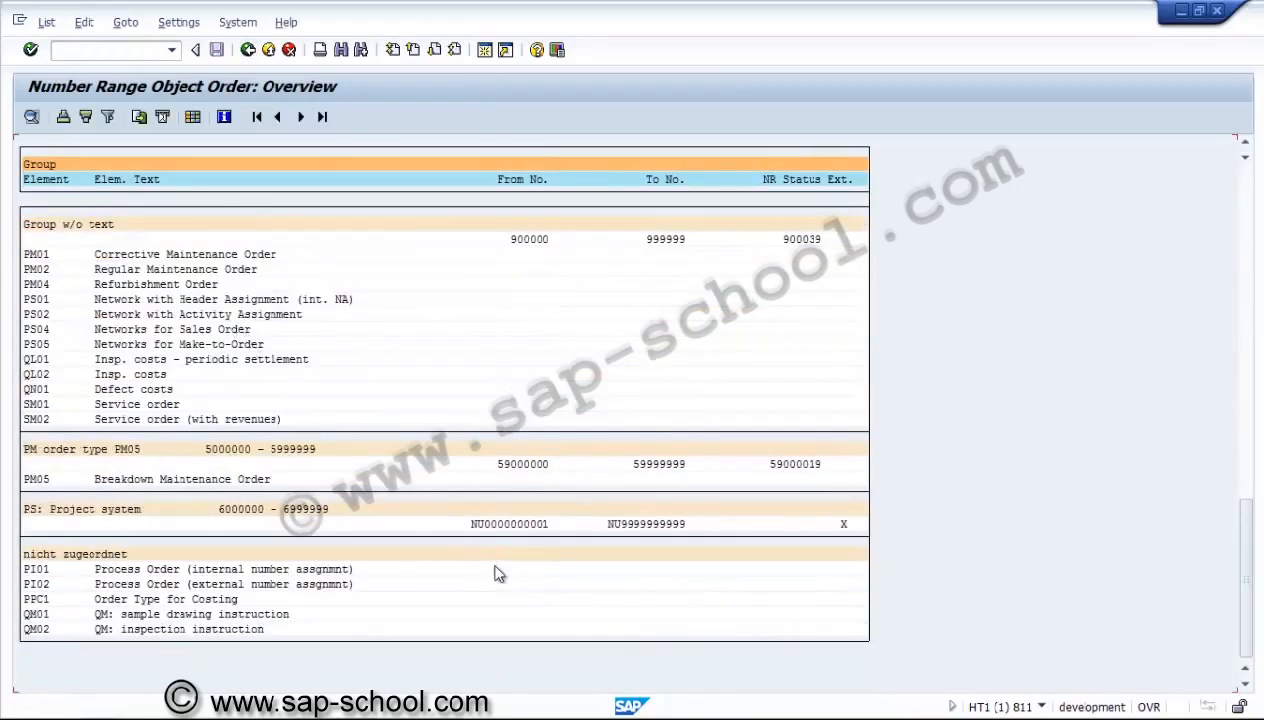
left_click(508, 523)
left_click(247, 50)
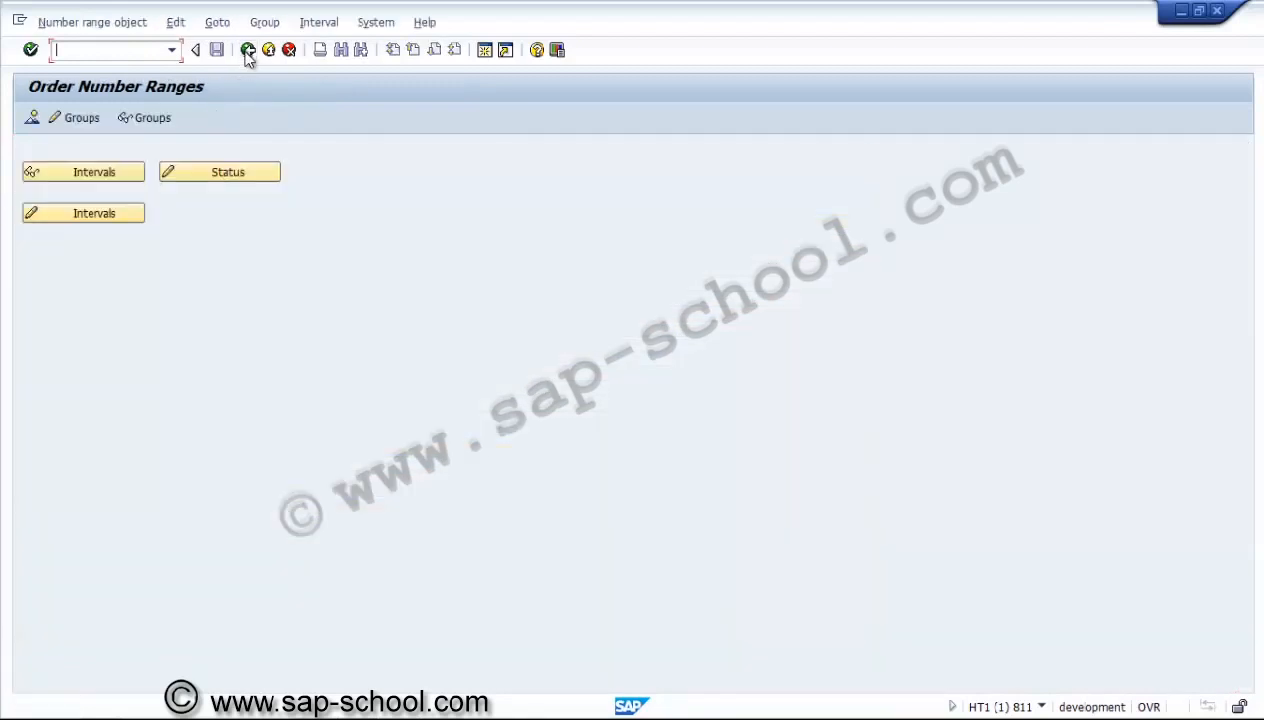
Step: Reopen number range group maintenance and locate the PS: Project system group
left_click(73, 117)
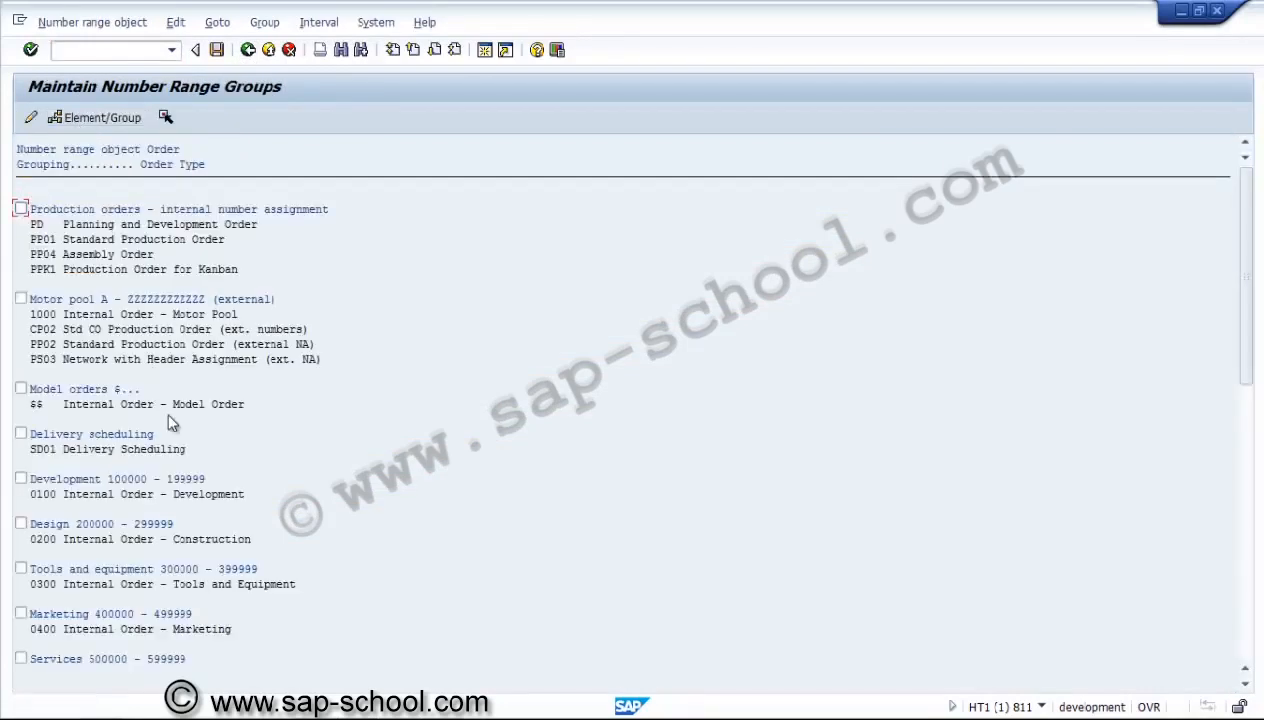
key("Page_Down")
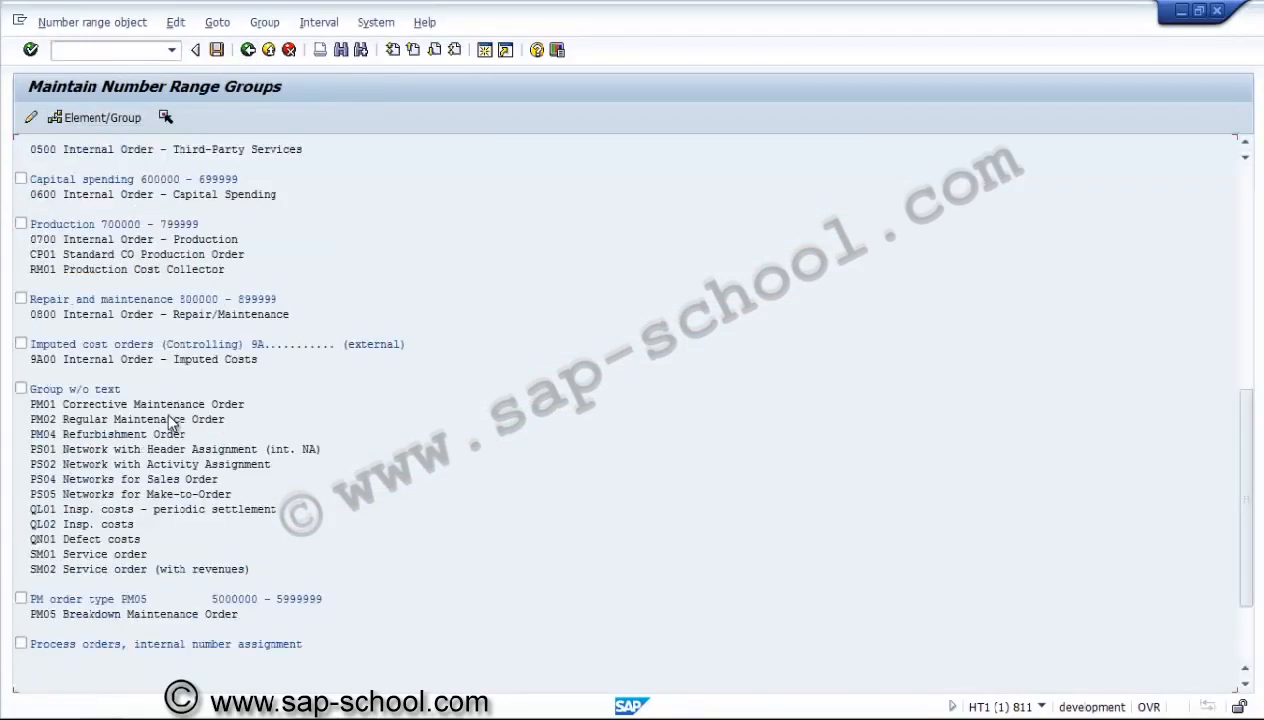
key("Page_Down")
key("Page_Up")
left_click(1245, 685)
left_click(1245, 686)
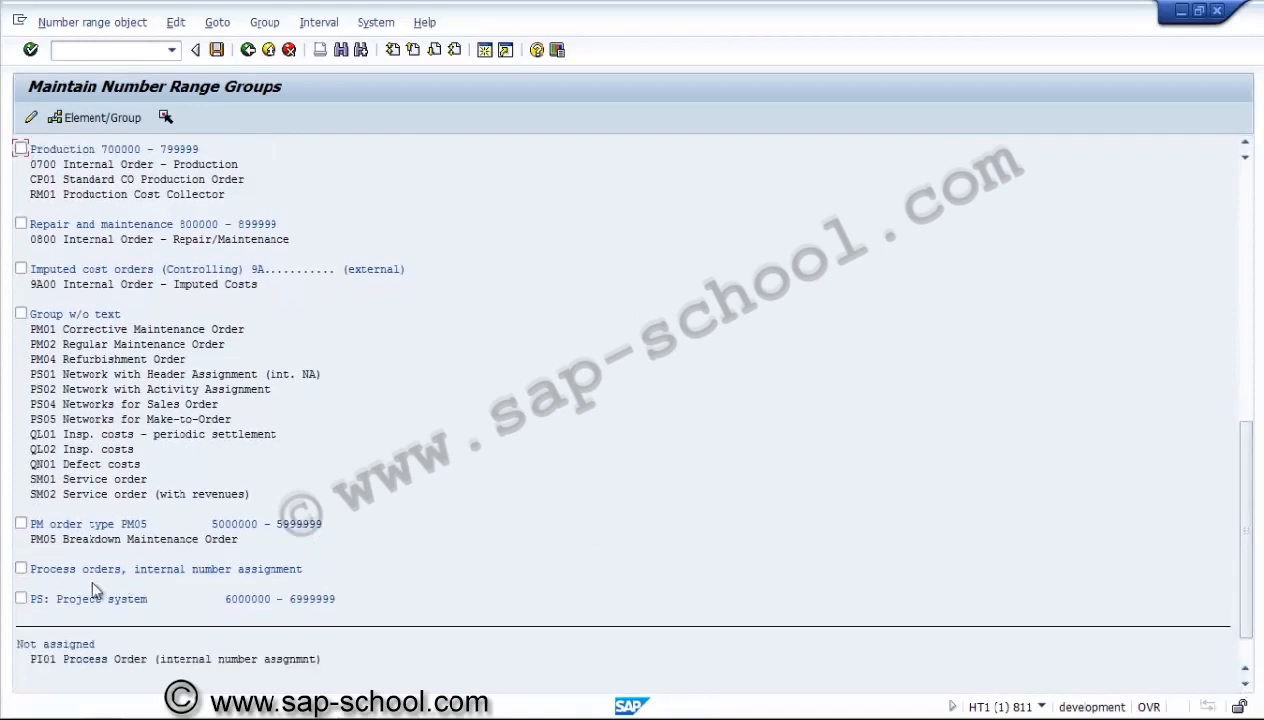
Step: Try to change the text of the PS: Project system group to "PS: Project system for Network external nr"
left_click(21, 598)
left_click(264, 22)
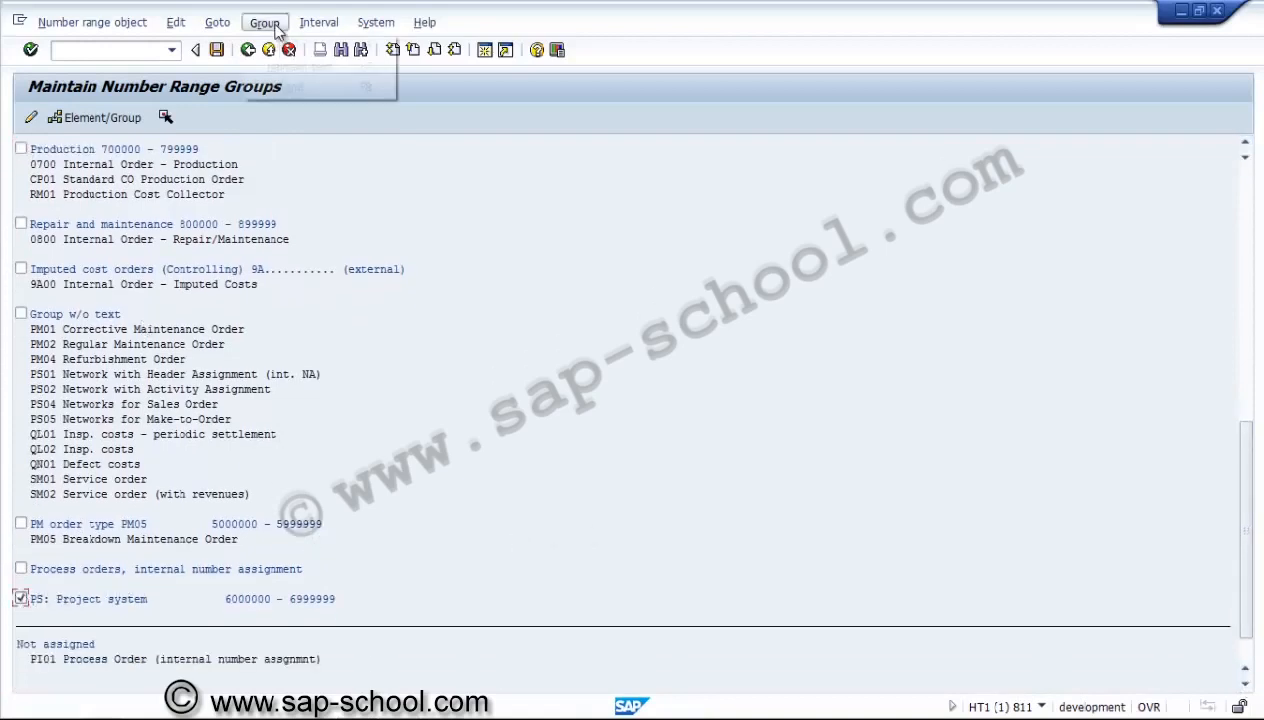
left_click(298, 66)
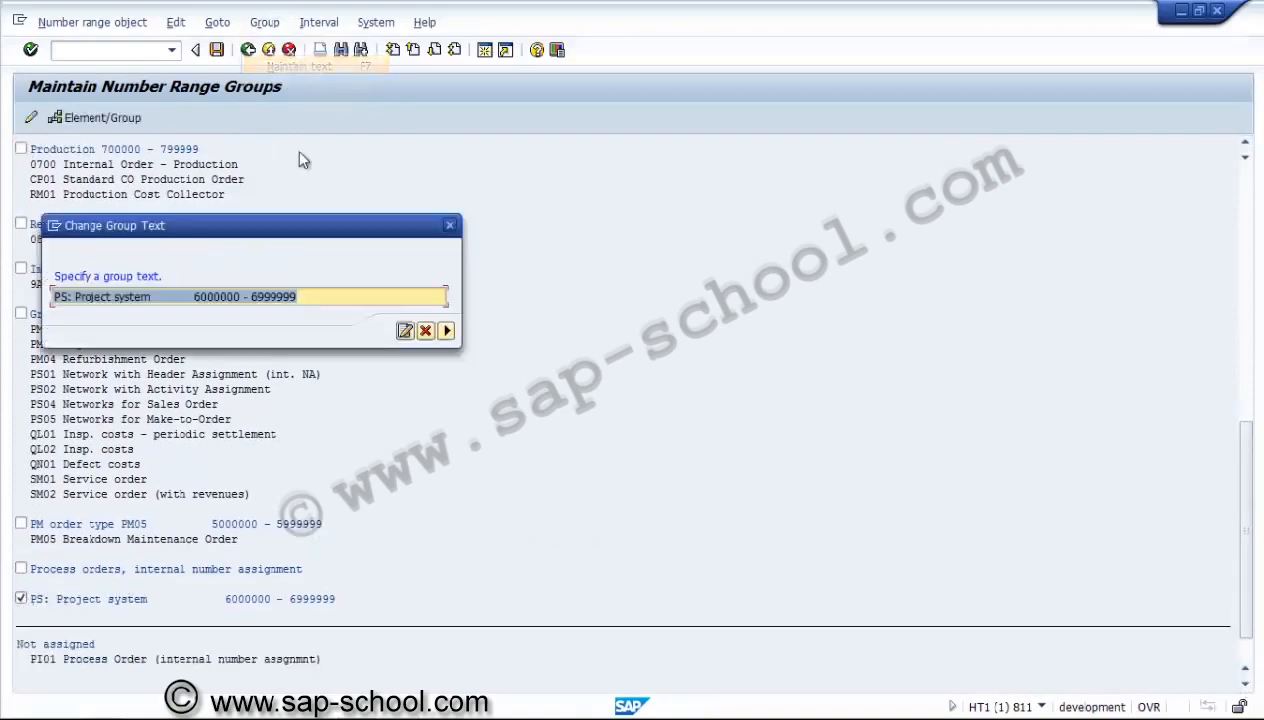
left_click(302, 296)
key("BackSpace")
key("BackSpace")
key("BackSpace")
key("BackSpace")
key("BackSpace")
key("BackSpace")
key("BackSpace")
key("BackSpace")
key("BackSpace")
key("BackSpace")
key("BackSpace")
key("BackSpace")
key("BackSpace")
key("BackSpace")
key("BackSpace")
key("BackSpace")
key("BackSpace")
key("BackSpace")
key("BackSpace")
key("BackSpace")
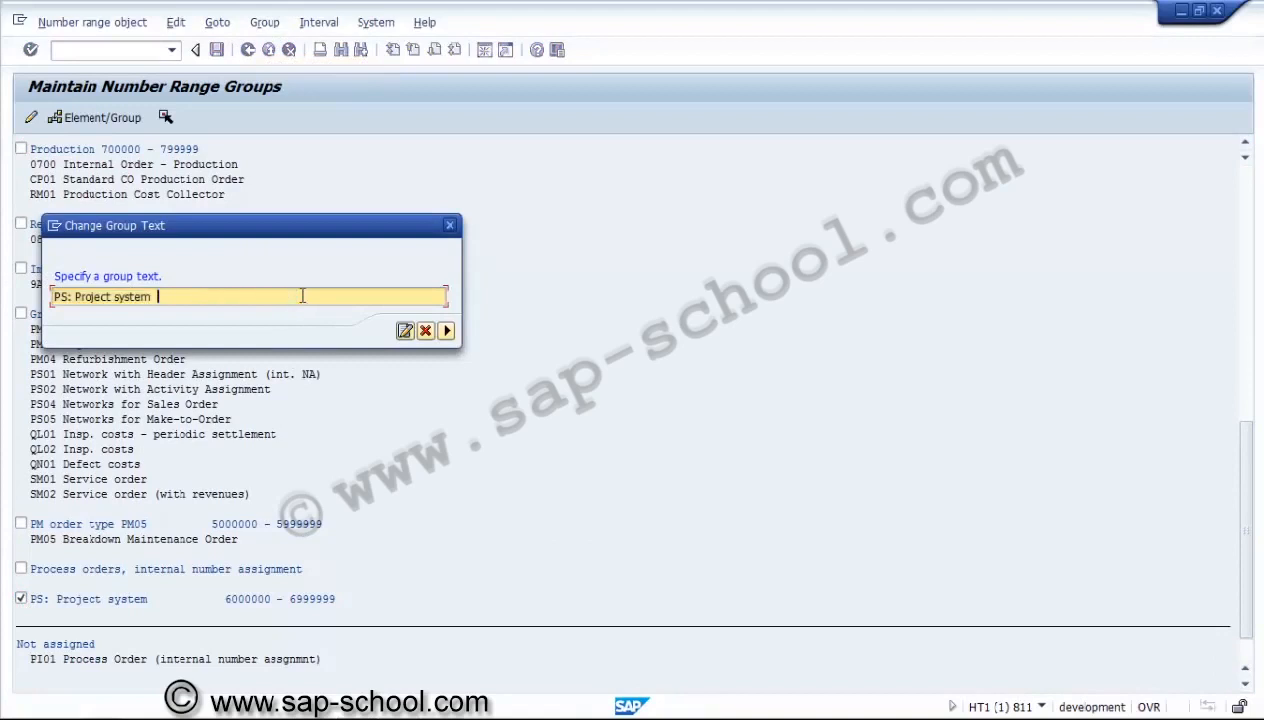
type("for New")
key("BackSpace")
type("twork external")
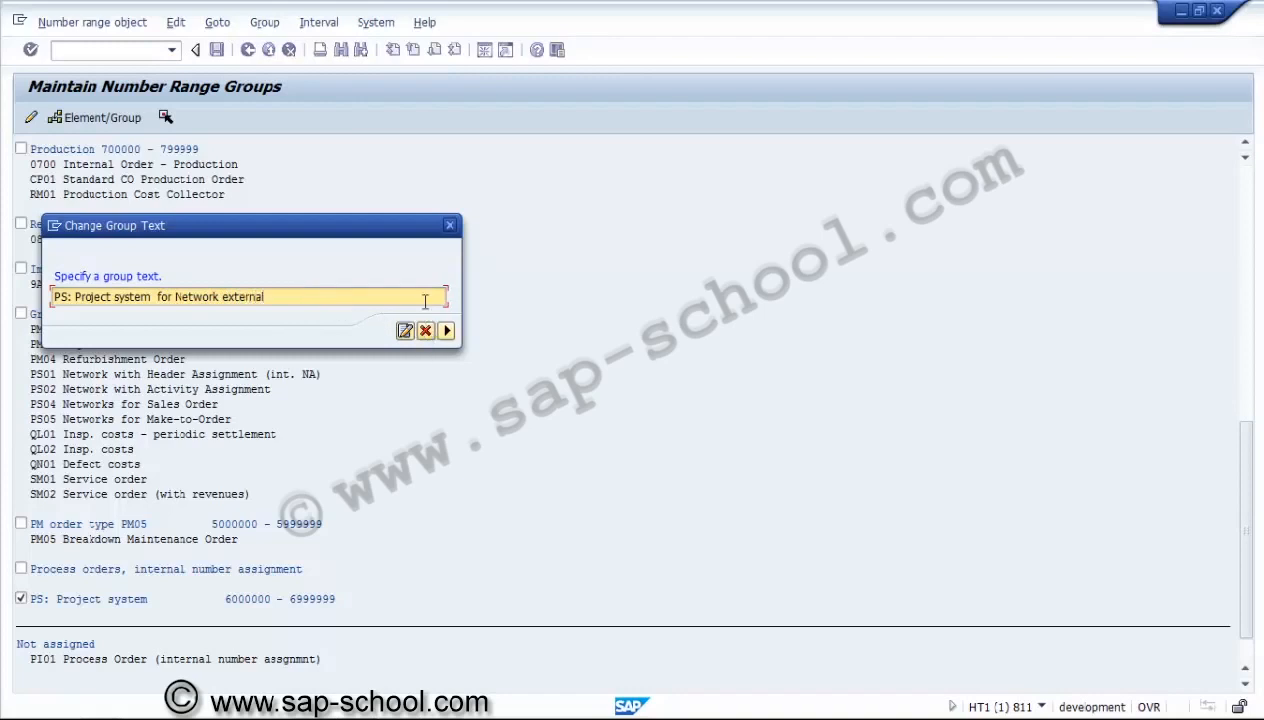
type(" nr")
left_click(446, 331)
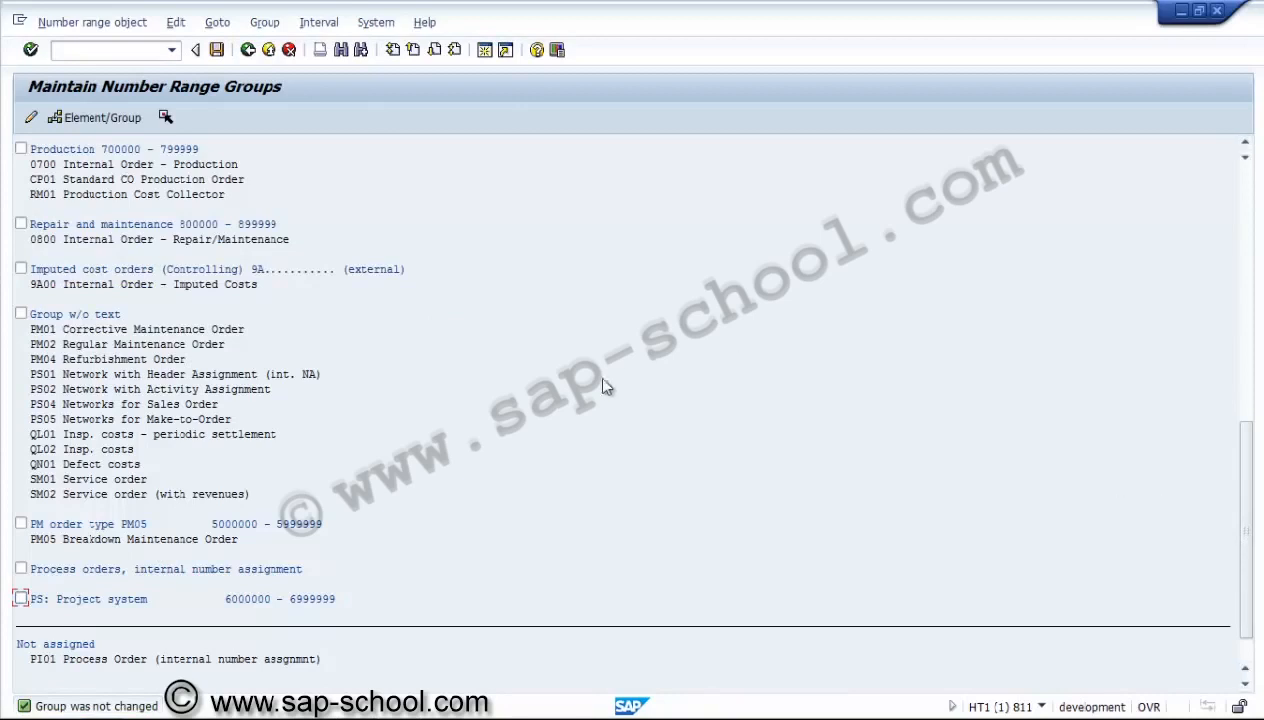
Step: Select the network order types PS01 and PS02 in the group without text
left_click(44, 375)
left_click(165, 117)
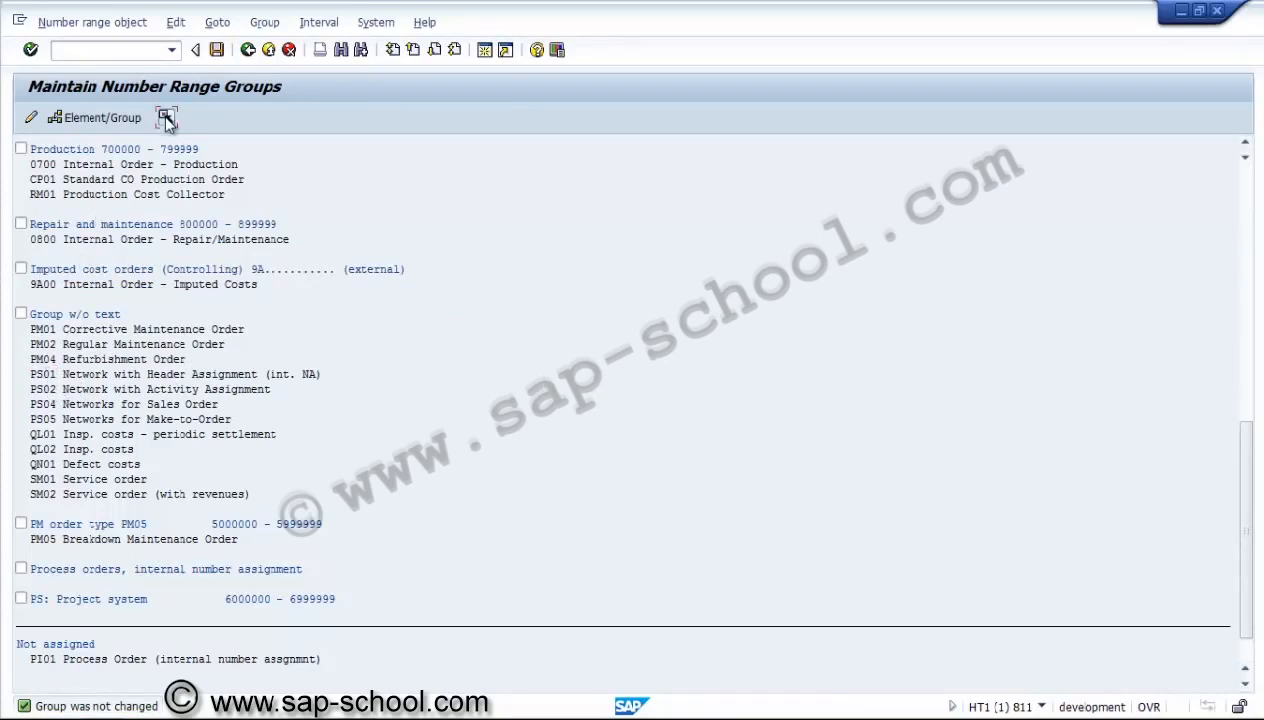
left_click(46, 390)
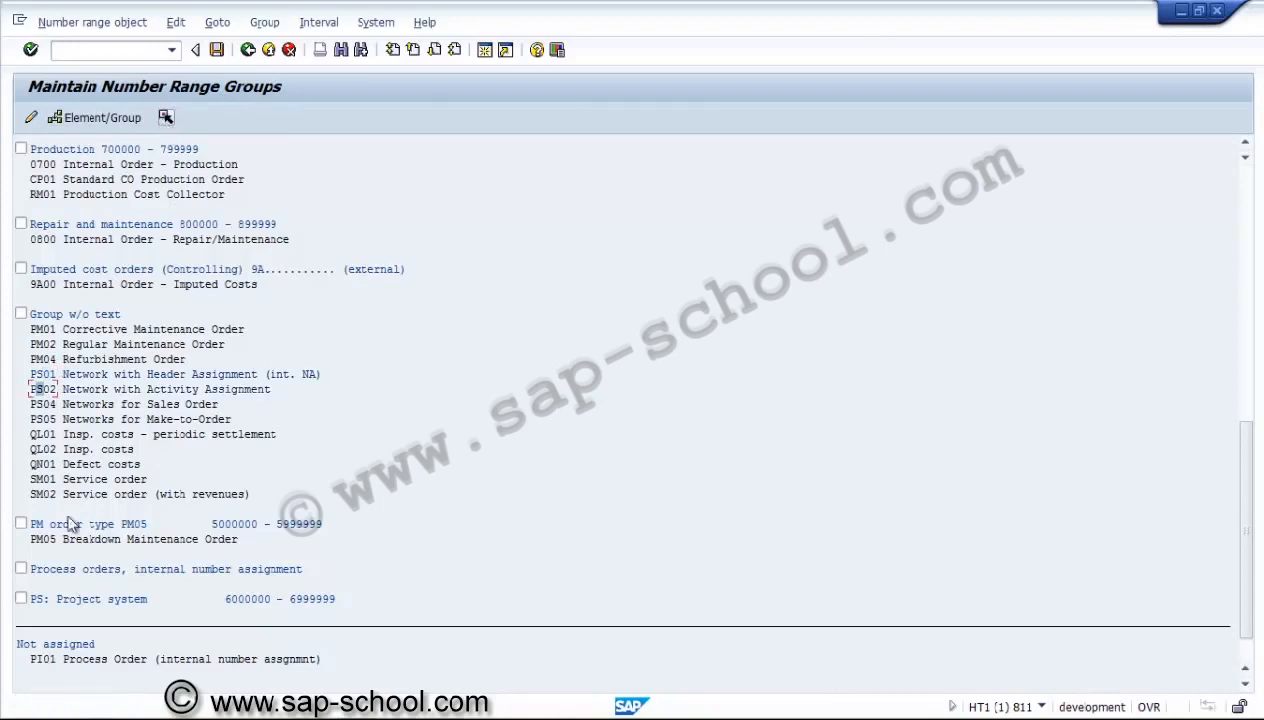
Step: Assign network order types PS01 and PS02 to the "PS: Project system" number range group, save, and leave group maintenance
left_click(21, 598)
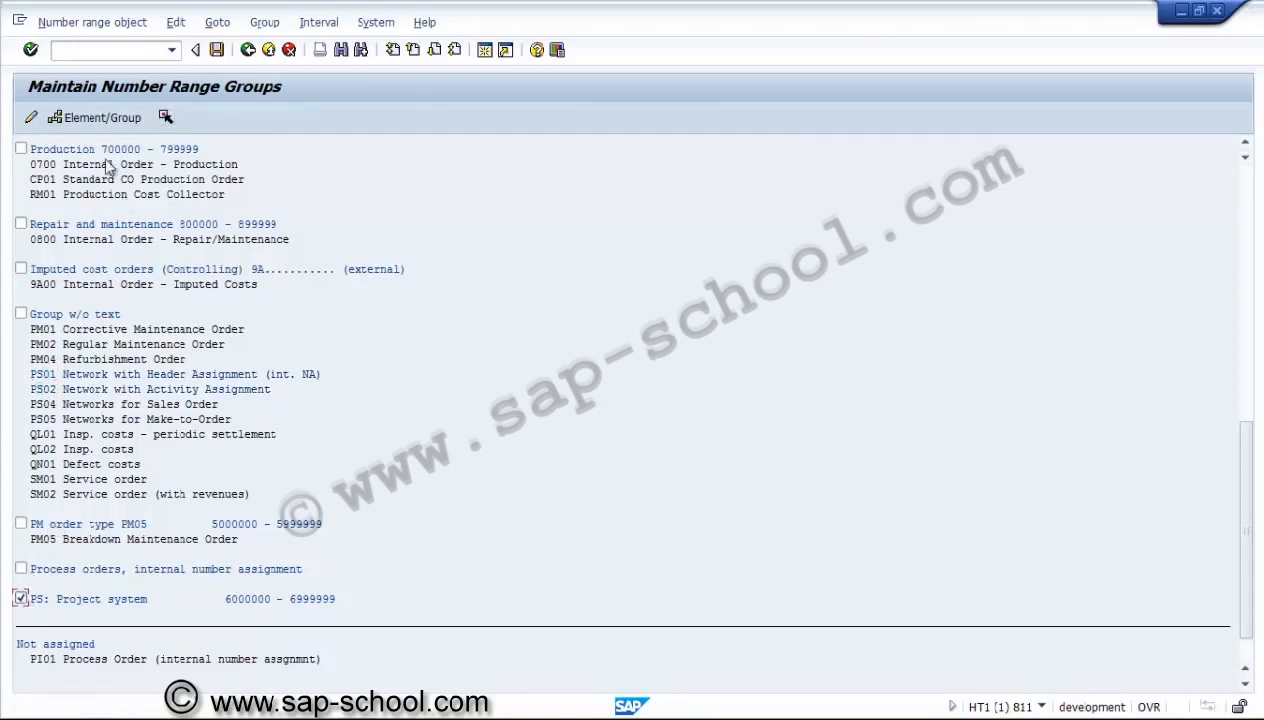
left_click(98, 118)
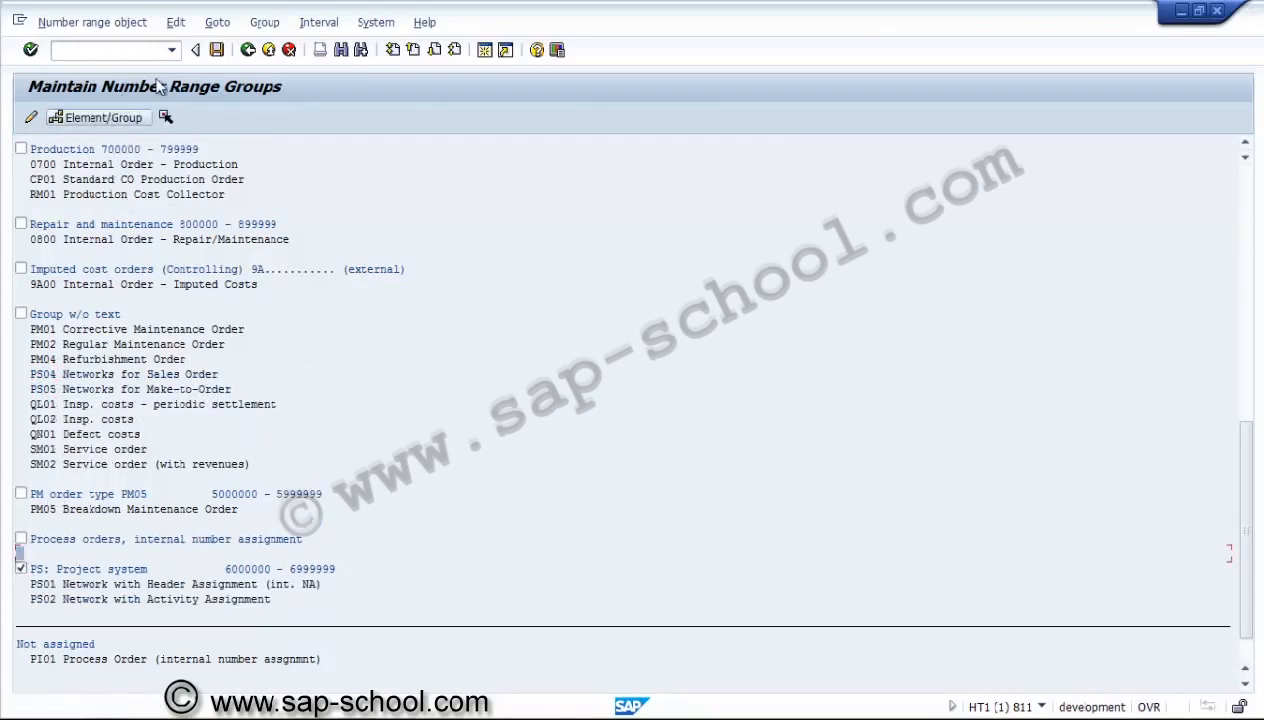
left_click(216, 50)
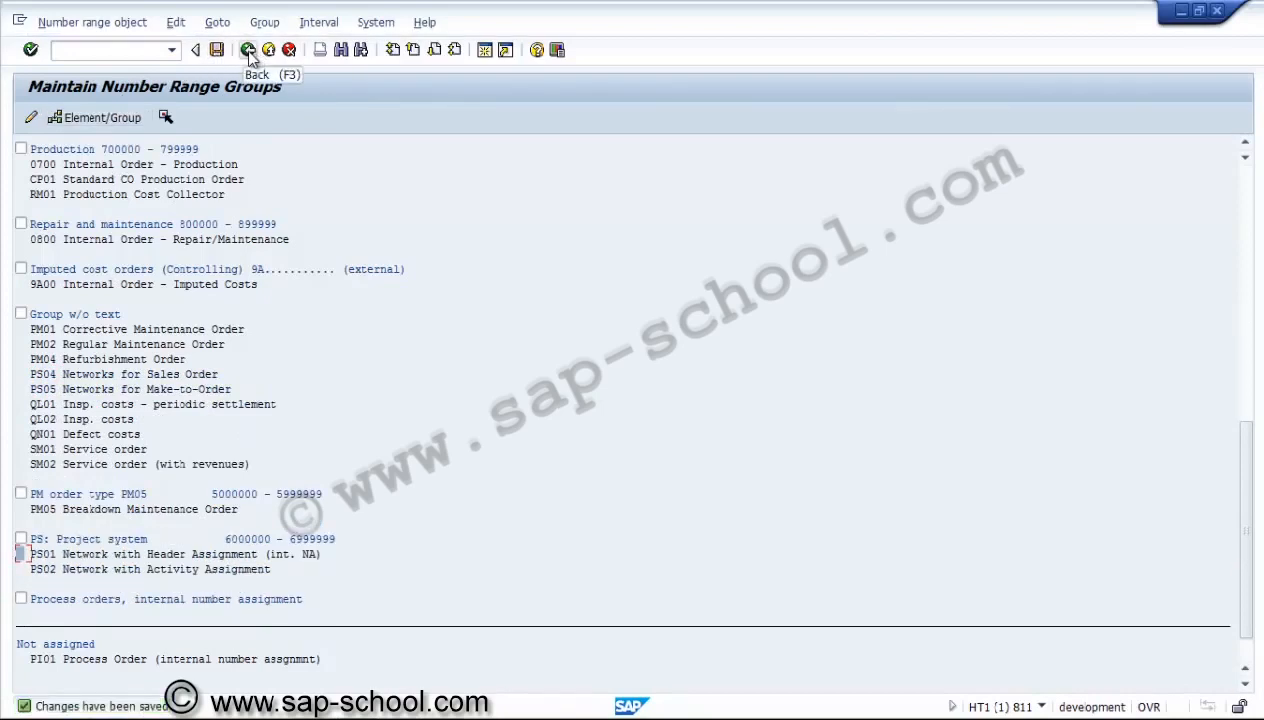
left_click(248, 52)
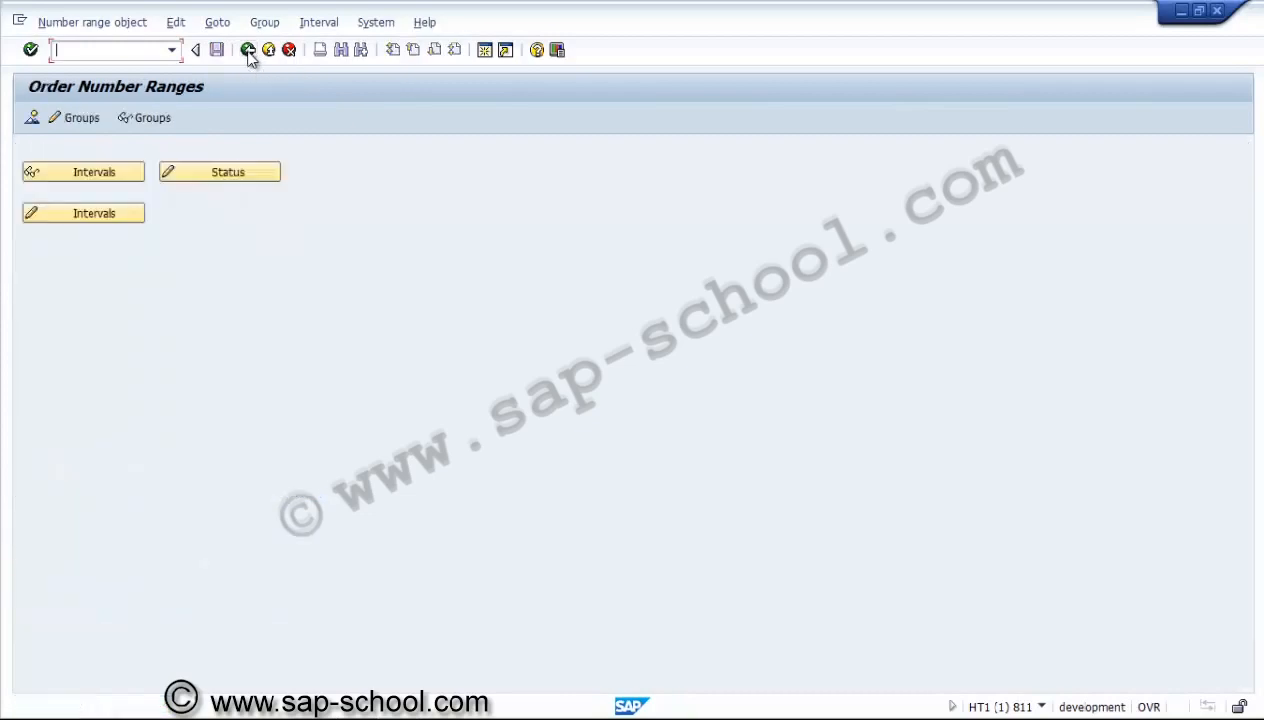
Step: Review the "PS: Project system" group in the order number range overview and return to the IMG structure
left_click(33, 118)
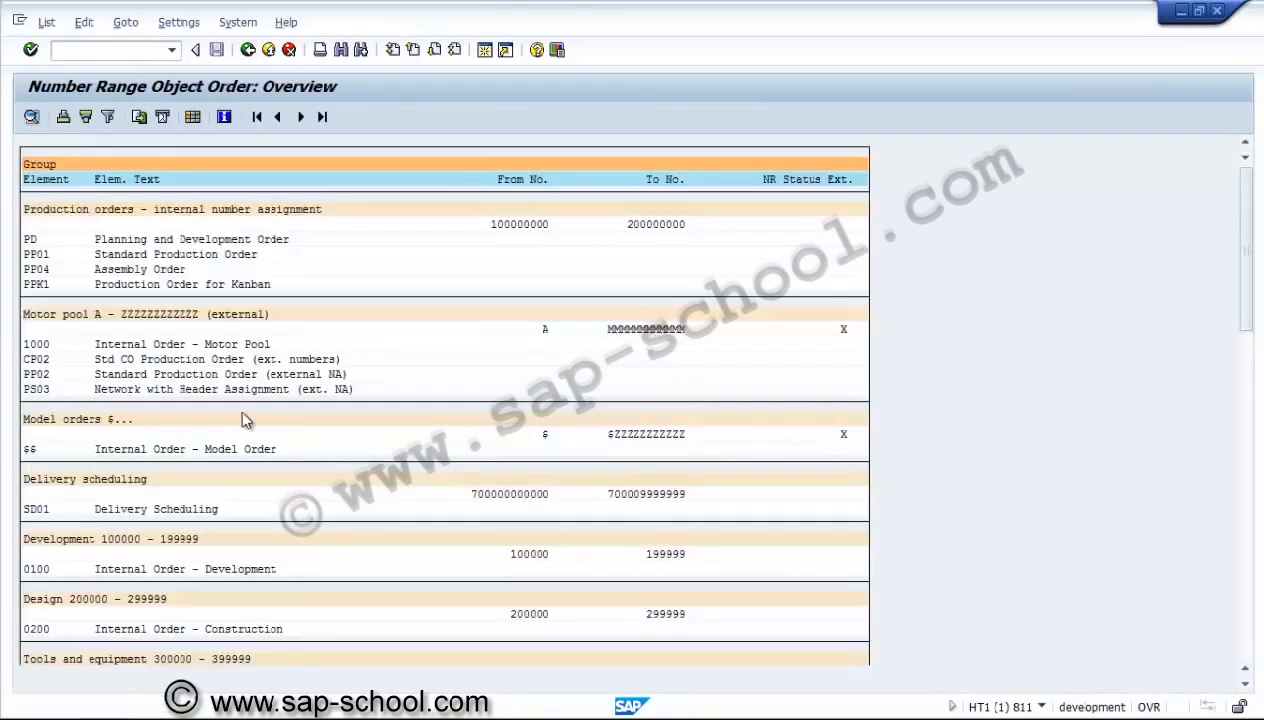
scroll(243, 420, "down", 10)
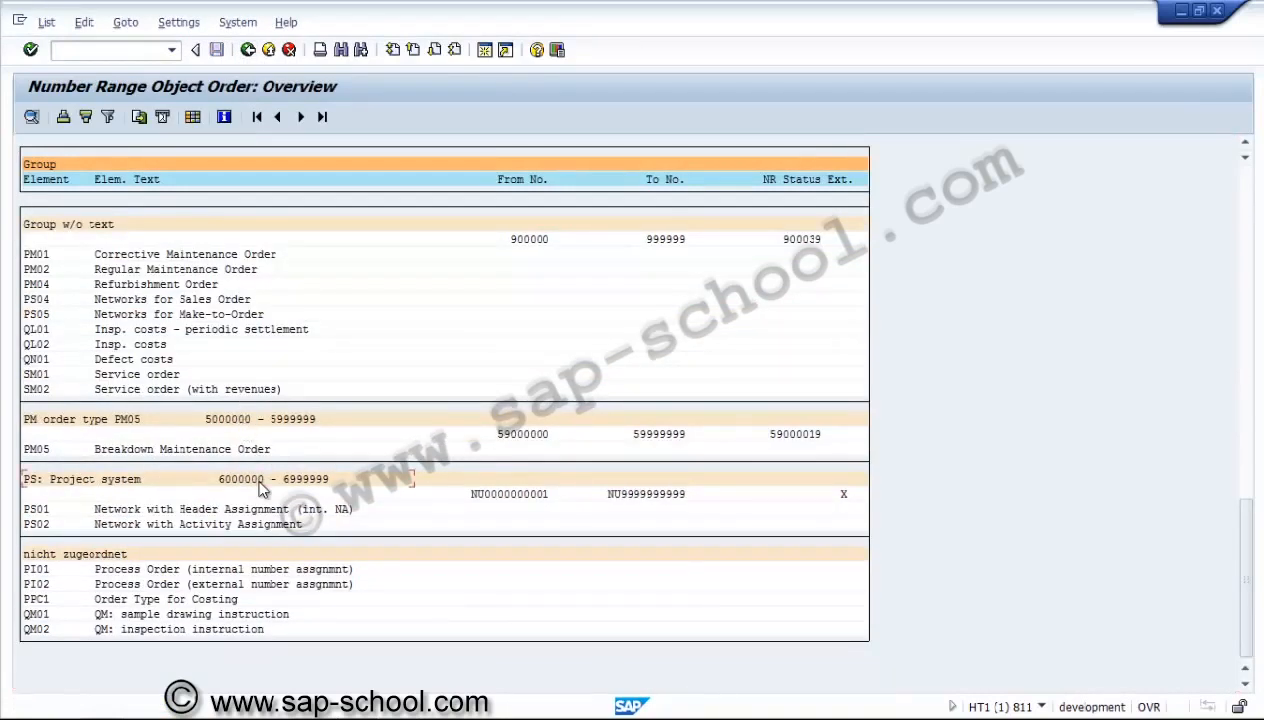
left_click(546, 494)
left_click(248, 50)
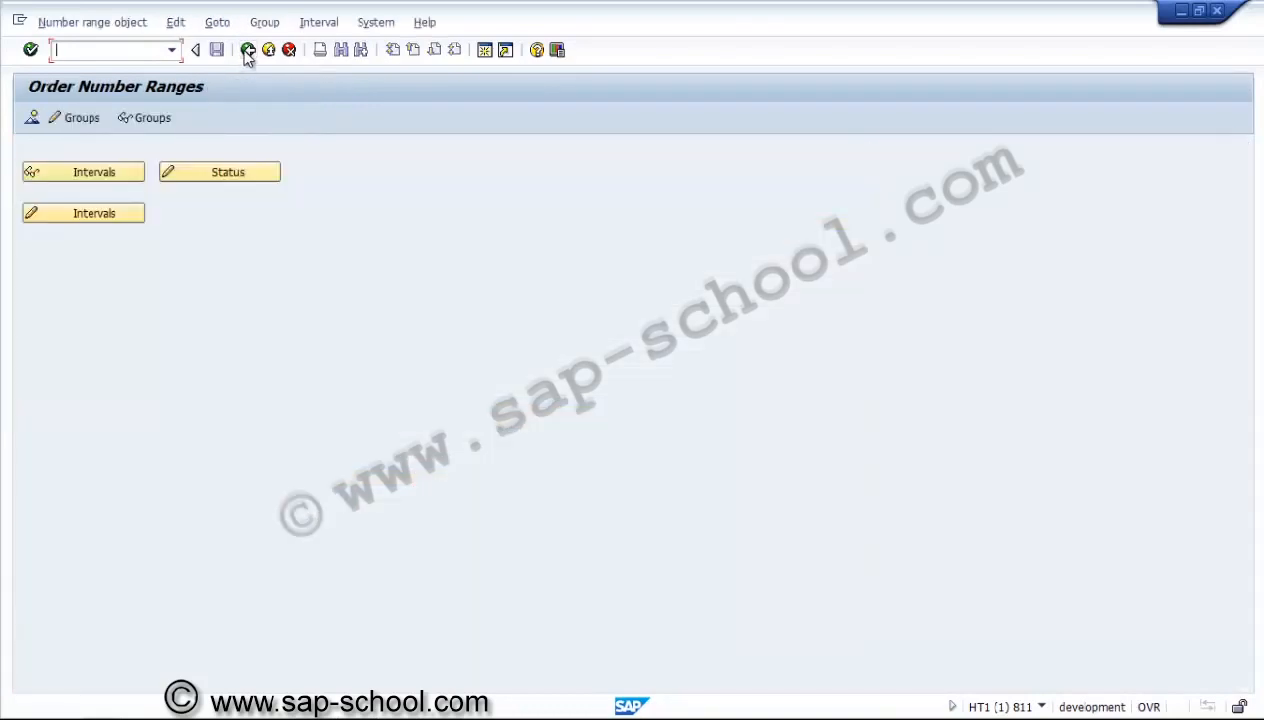
left_click(248, 50)
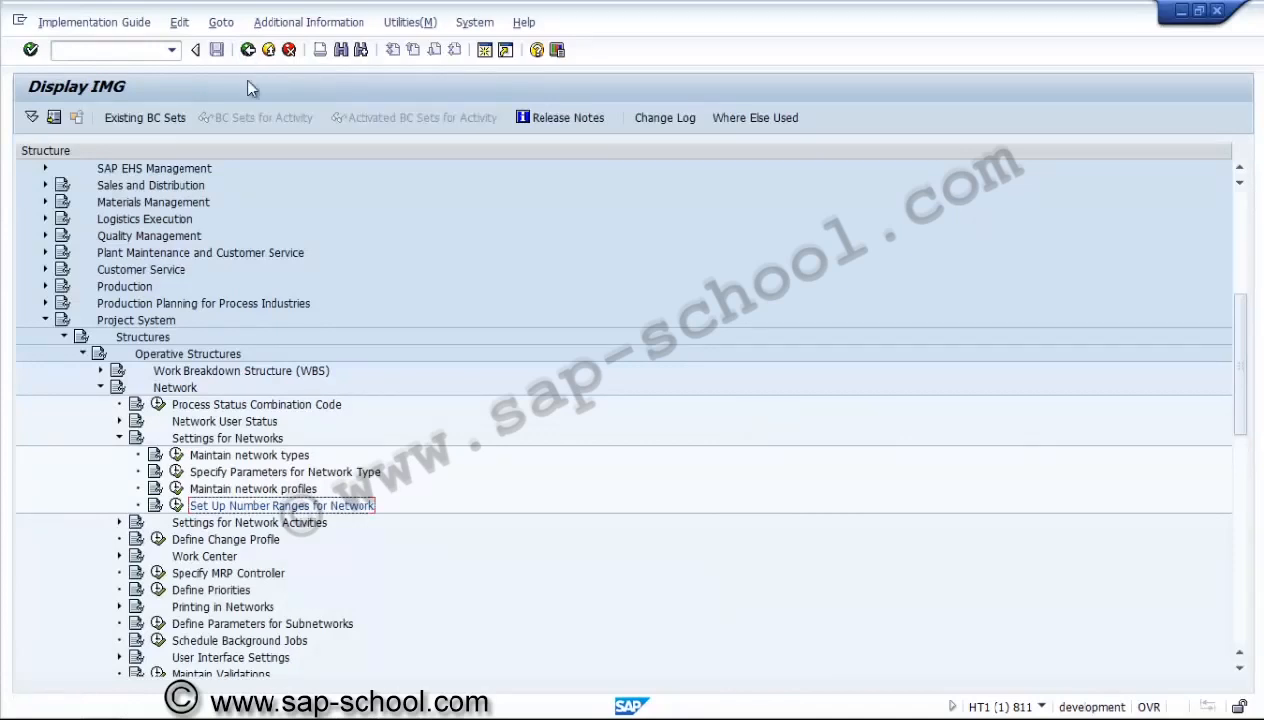
Step: Open the control key definition under Settings for Network Activities and display the details of control key PS01
left_click(120, 440)
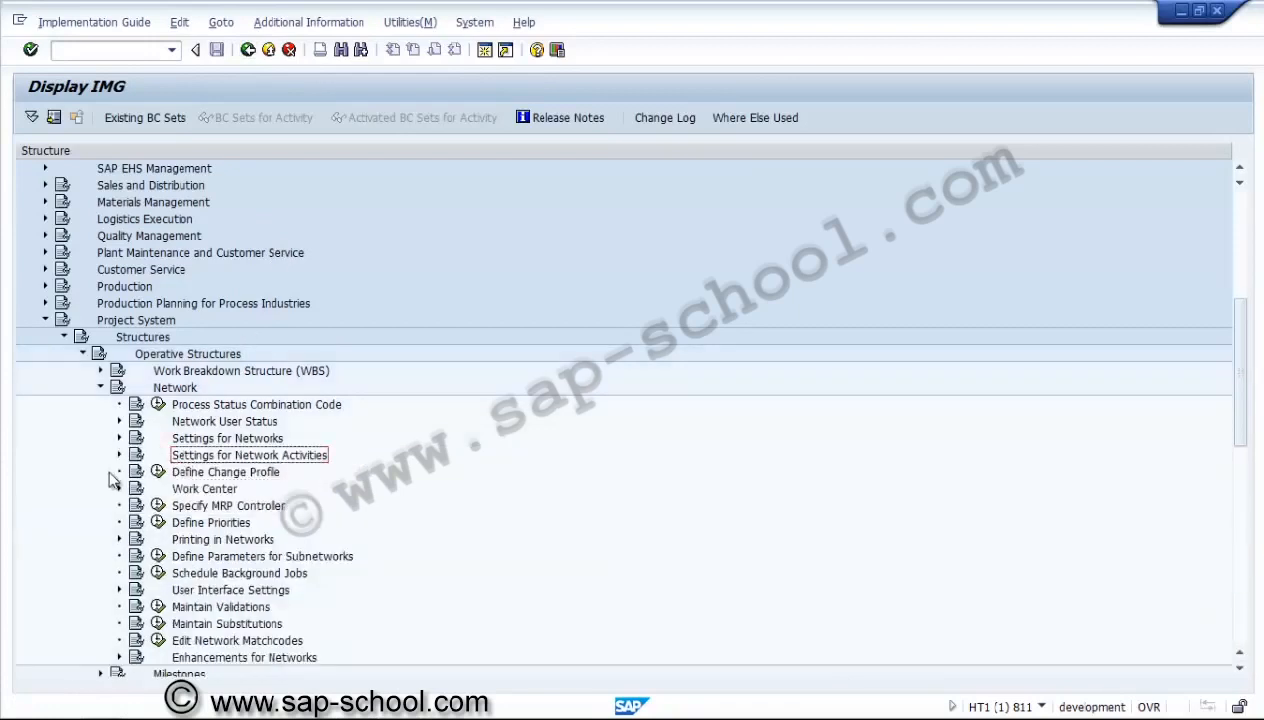
left_click(119, 455)
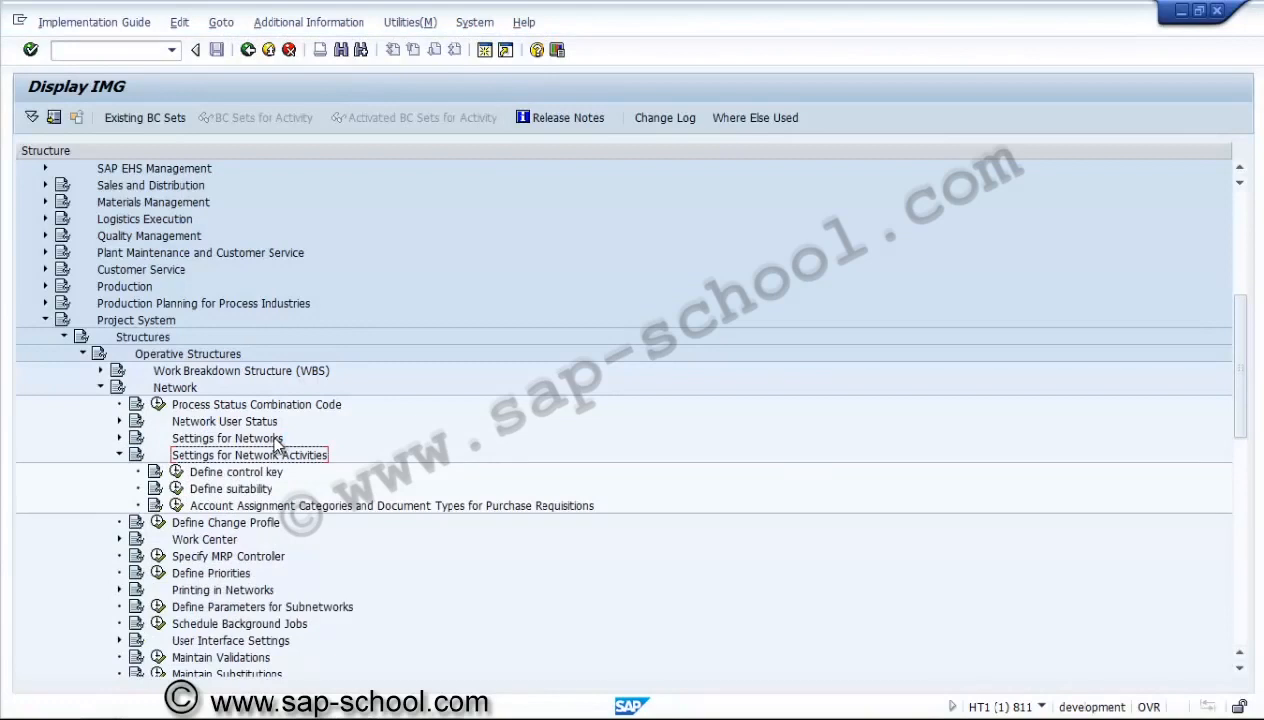
left_click(177, 471)
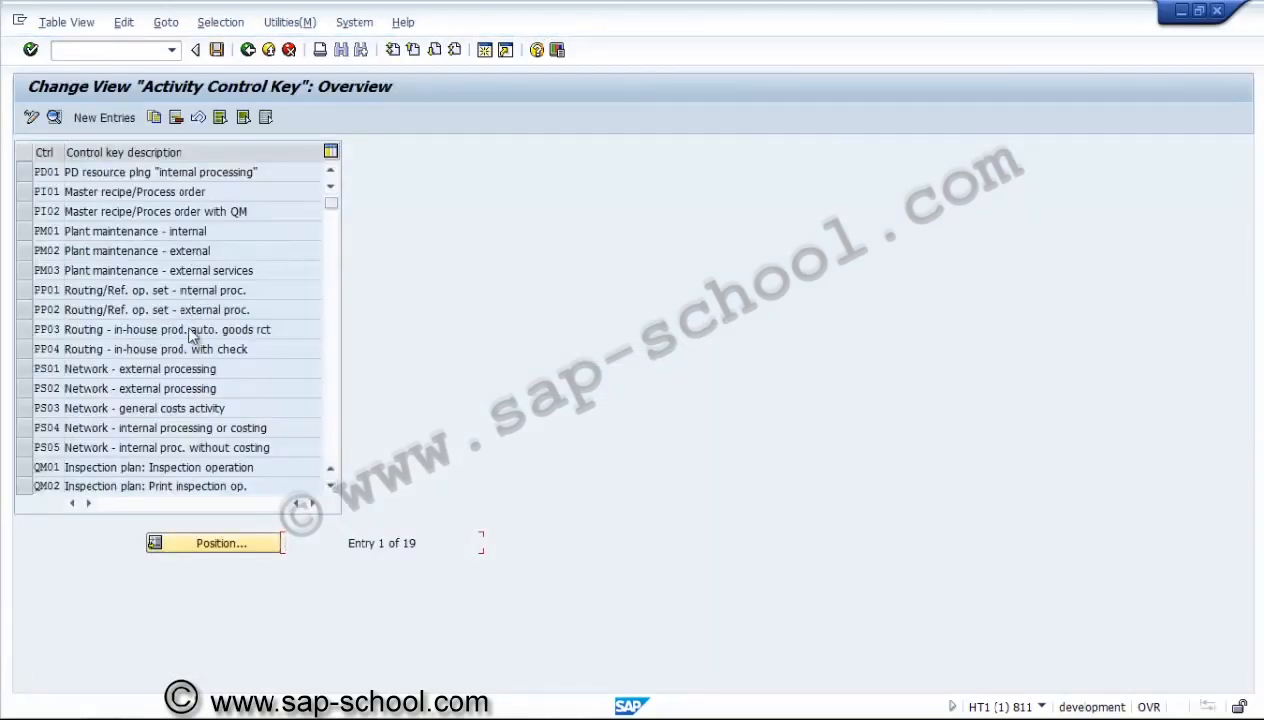
left_click(30, 370)
left_click(25, 370)
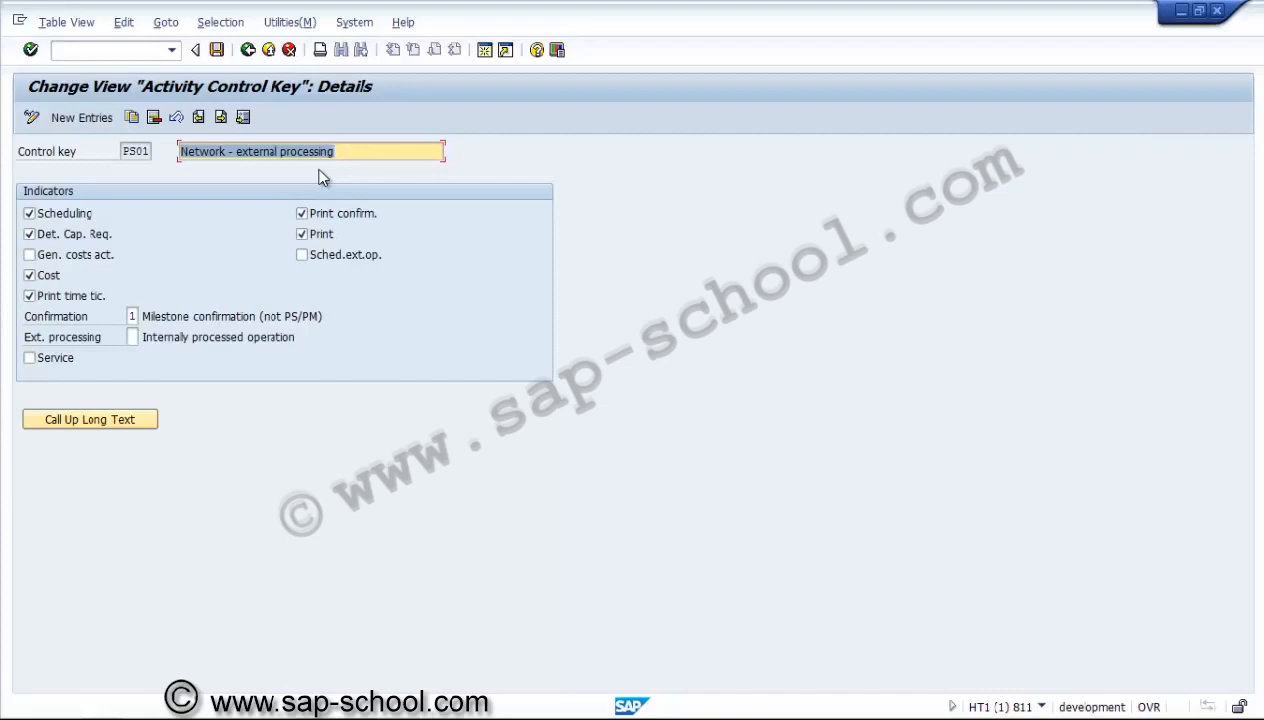
Step: Change the description of control key PS01 to "Network - internal processing" and return to the control key overview
left_click(238, 151)
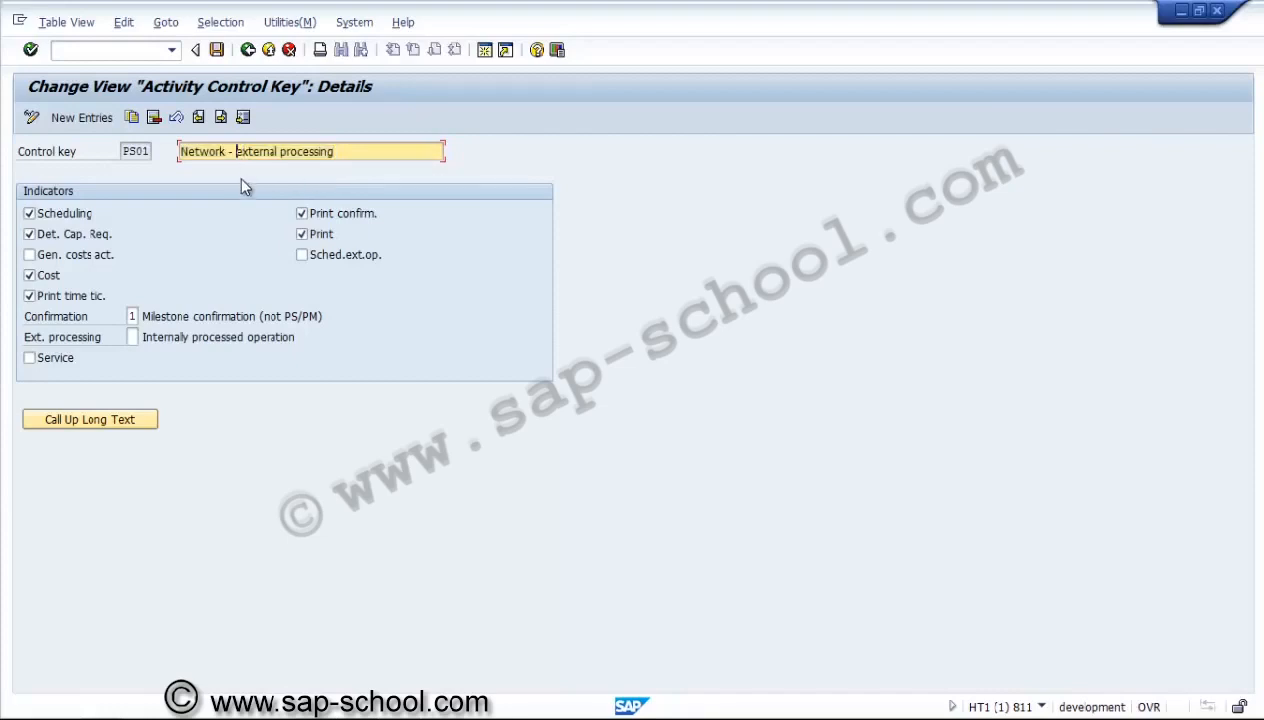
key("Delete")
key("Delete")
type("in")
key("Insert")
type("t")
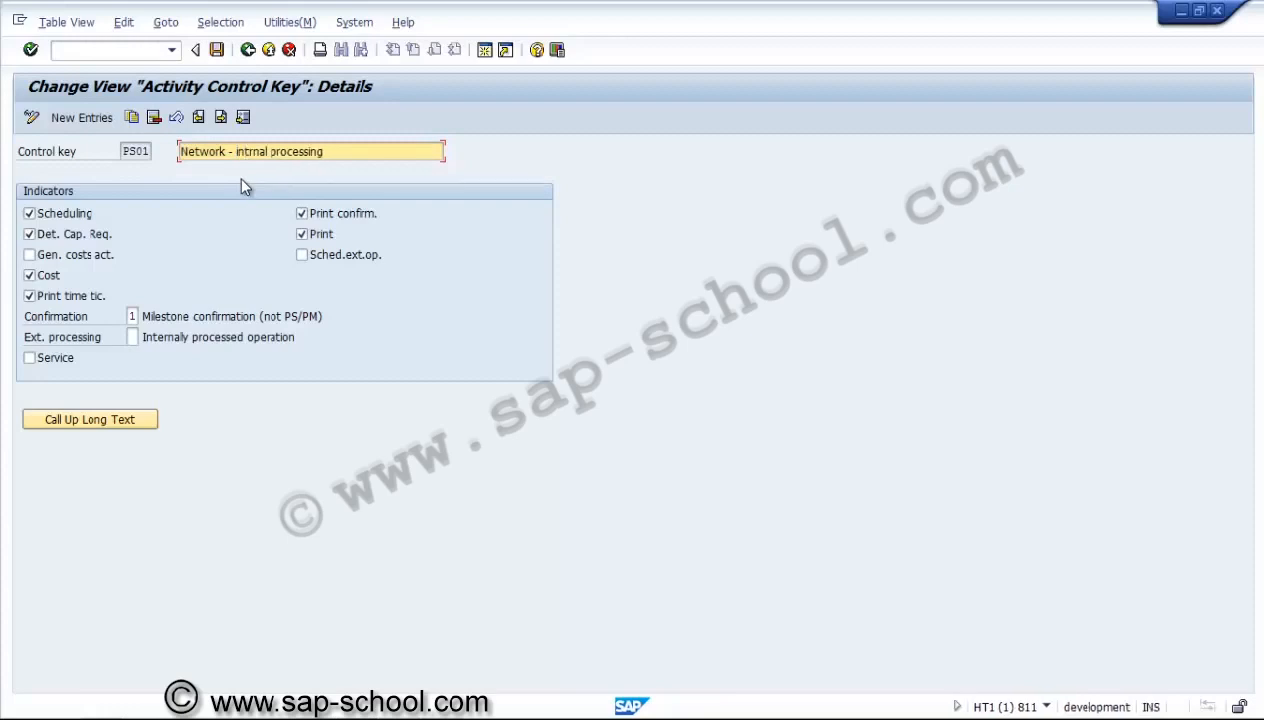
type("e")
left_click(248, 50)
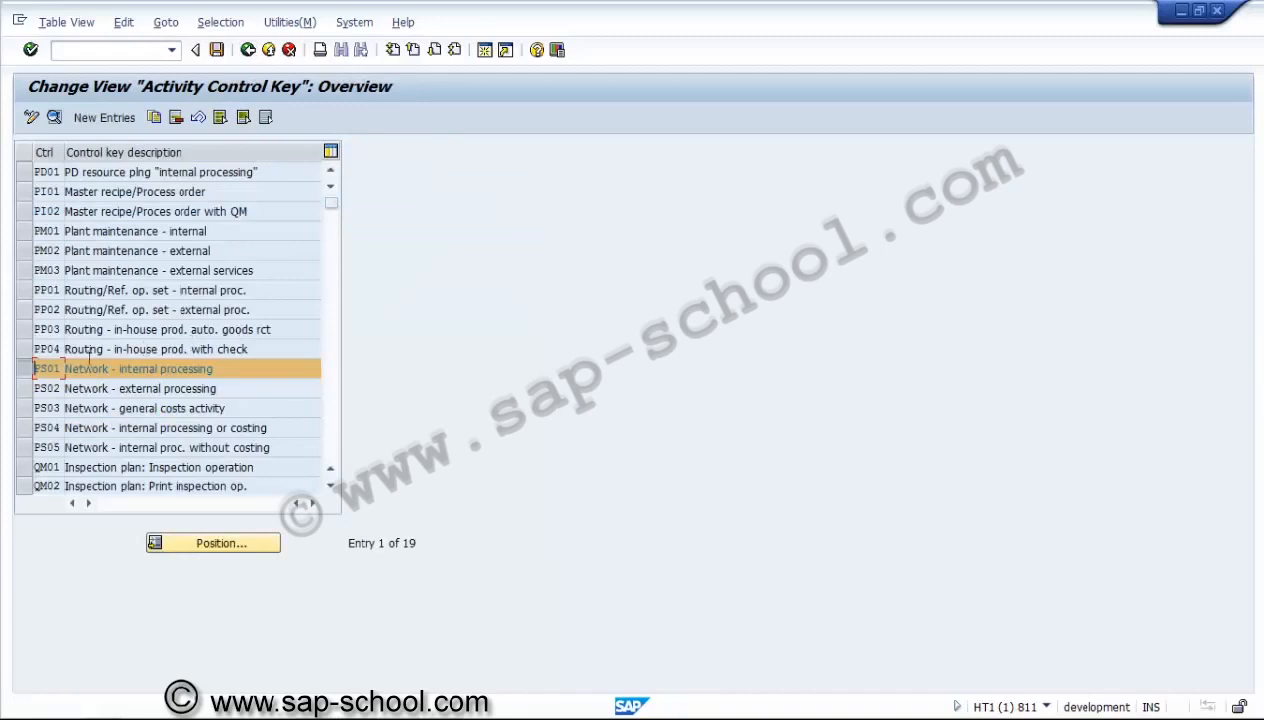
Step: Exit the activity control key maintenance and discard the unsaved changes
left_click(36, 368)
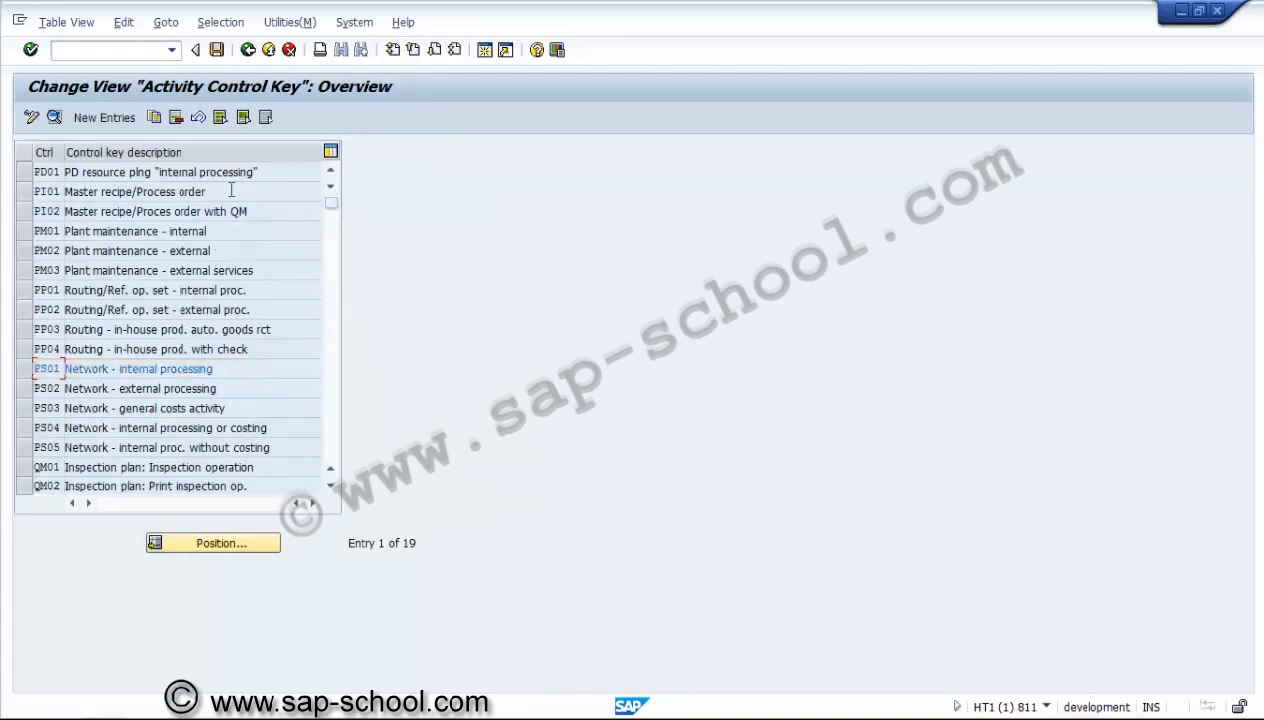
left_click(247, 49)
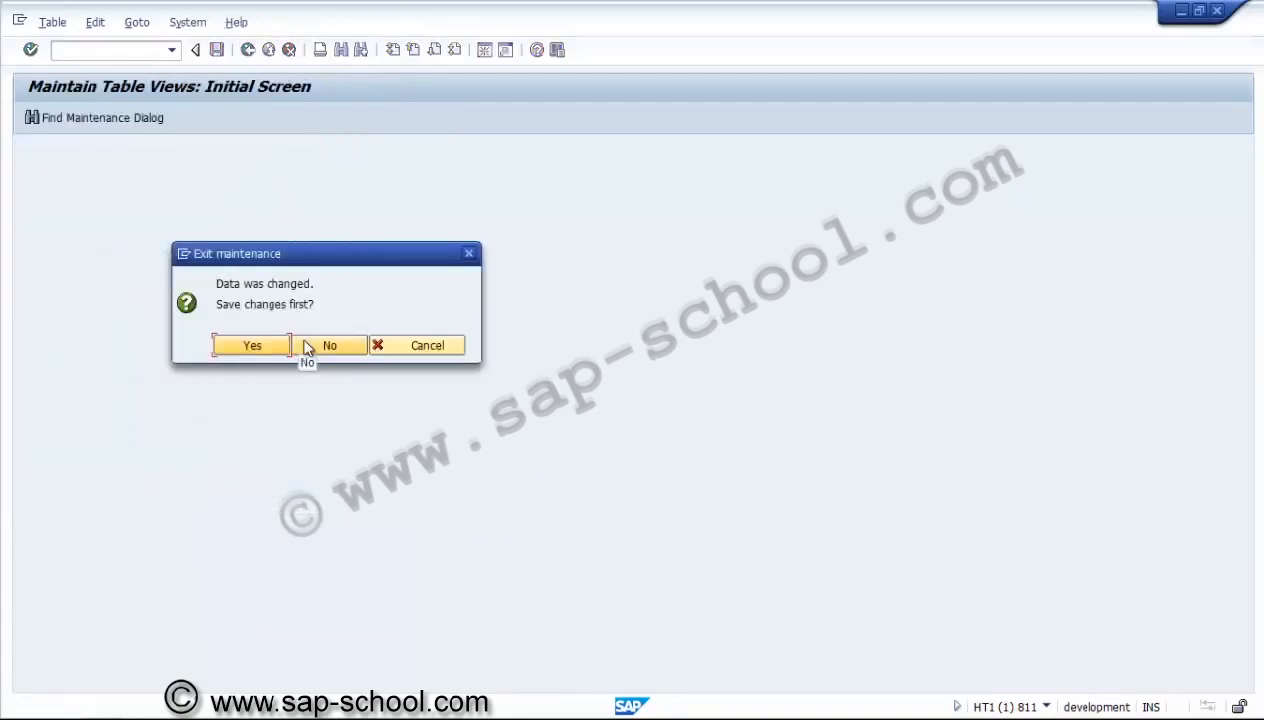
left_click(307, 346)
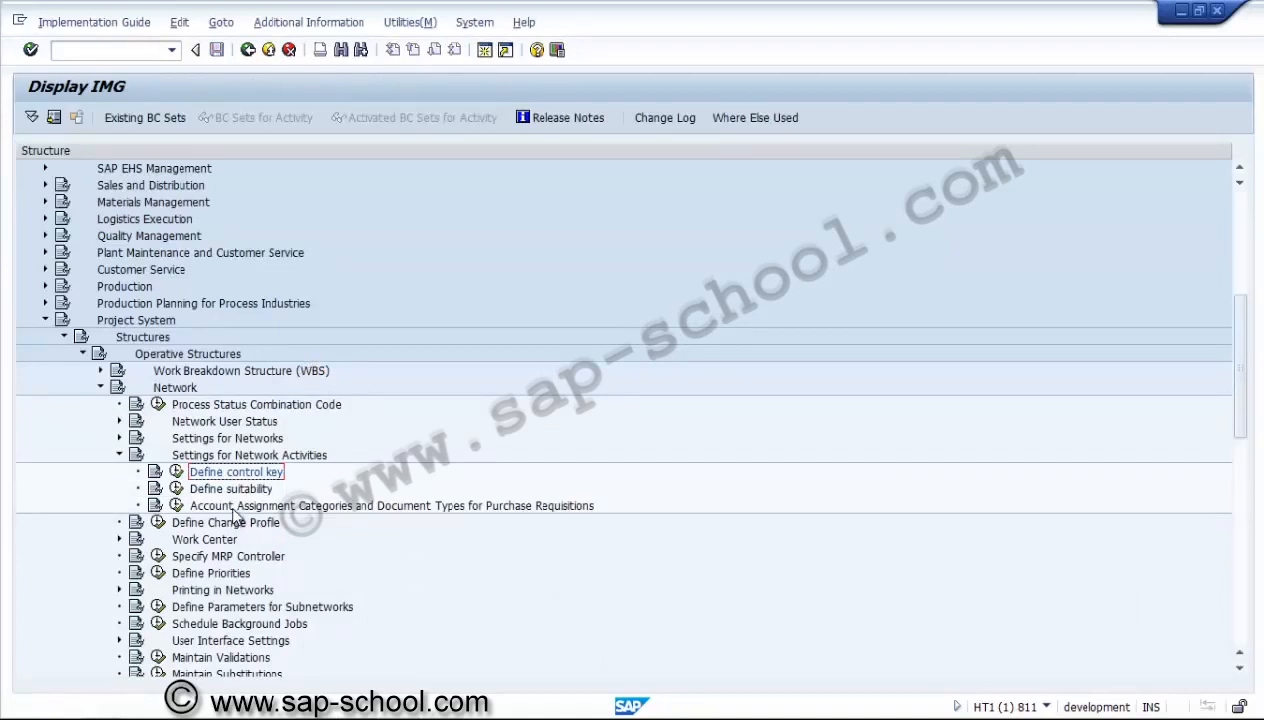
Step: Open the work center categories from the network's Work Center settings and look through the category list
left_click(226, 489)
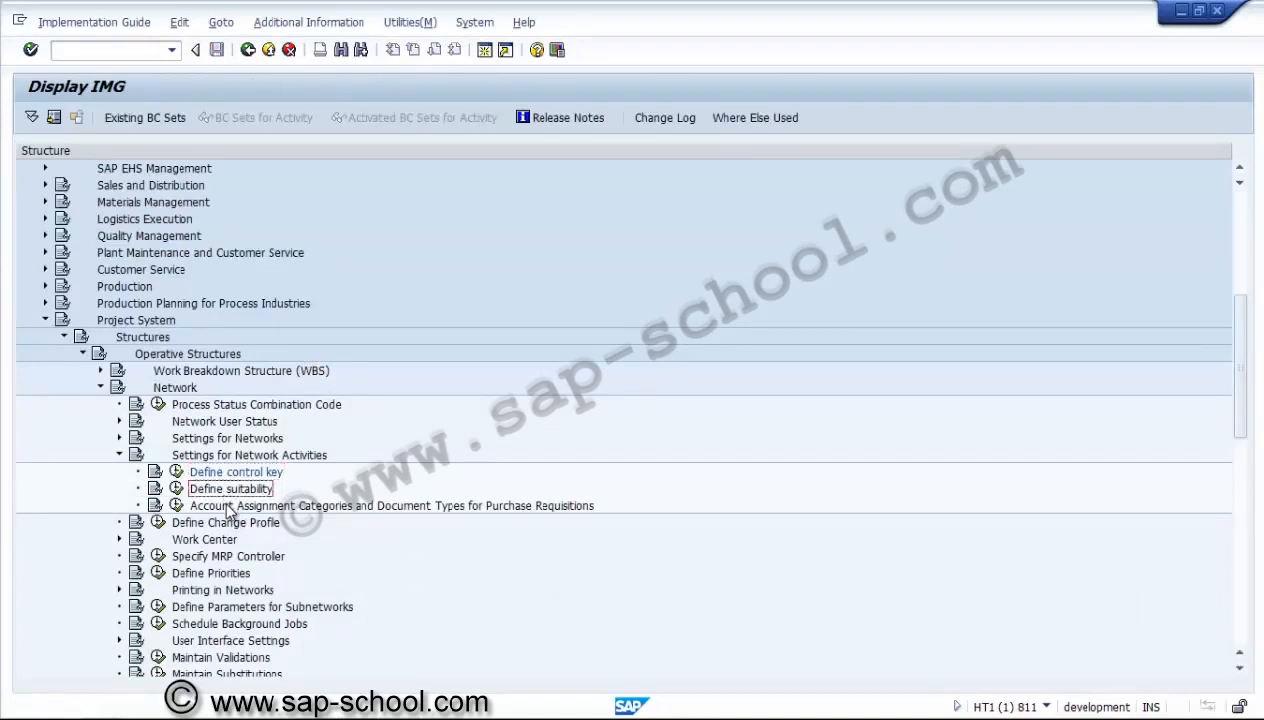
left_click(228, 506)
left_click(119, 455)
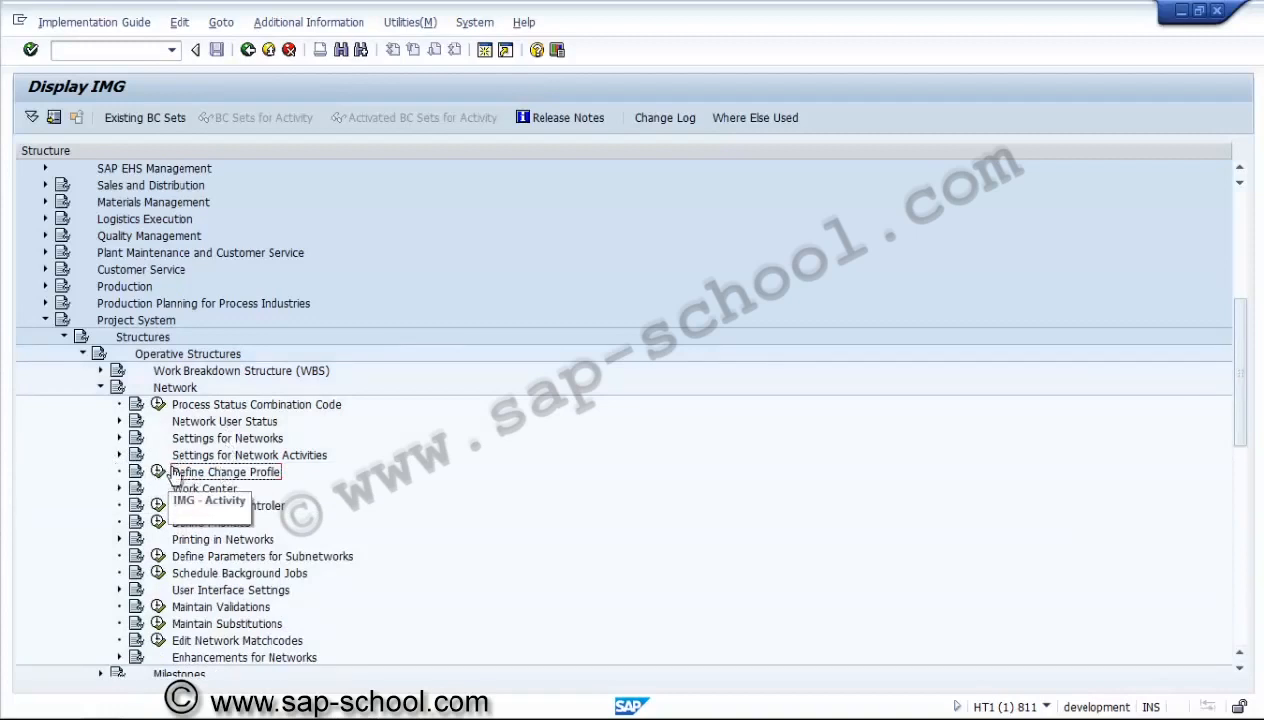
left_click(119, 489)
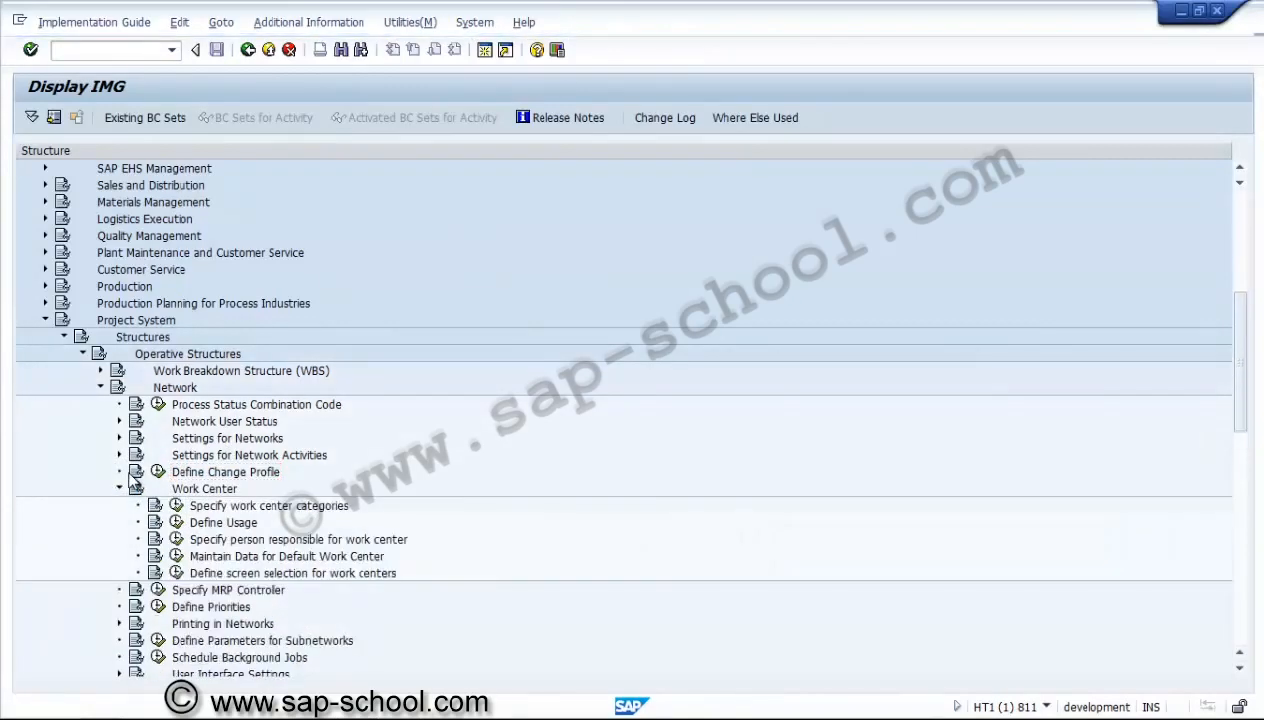
left_click(132, 476)
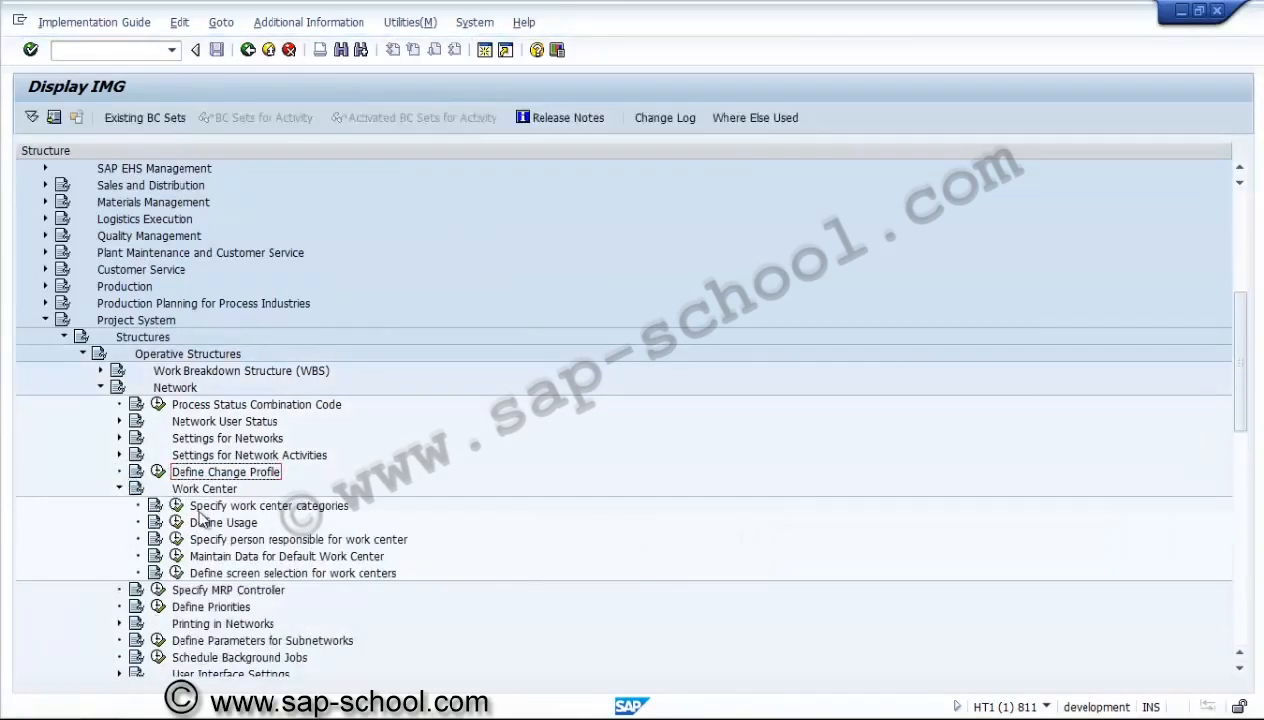
left_click(176, 506)
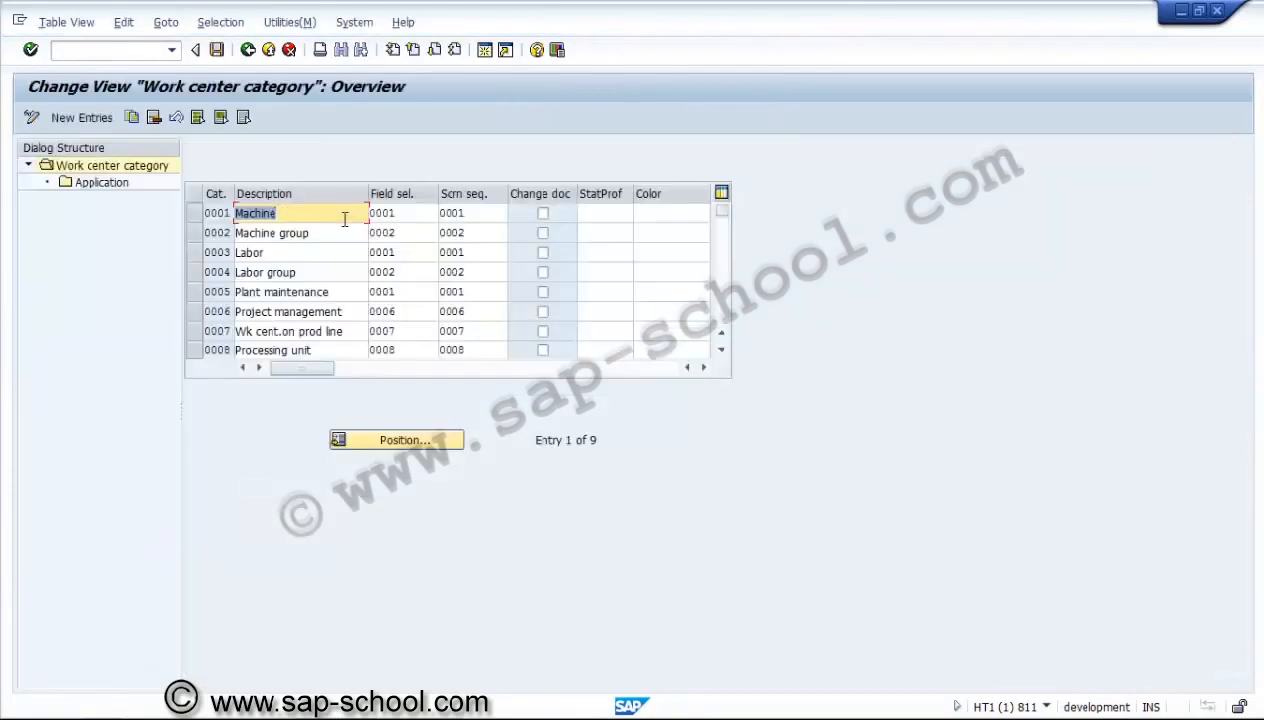
left_click(722, 351)
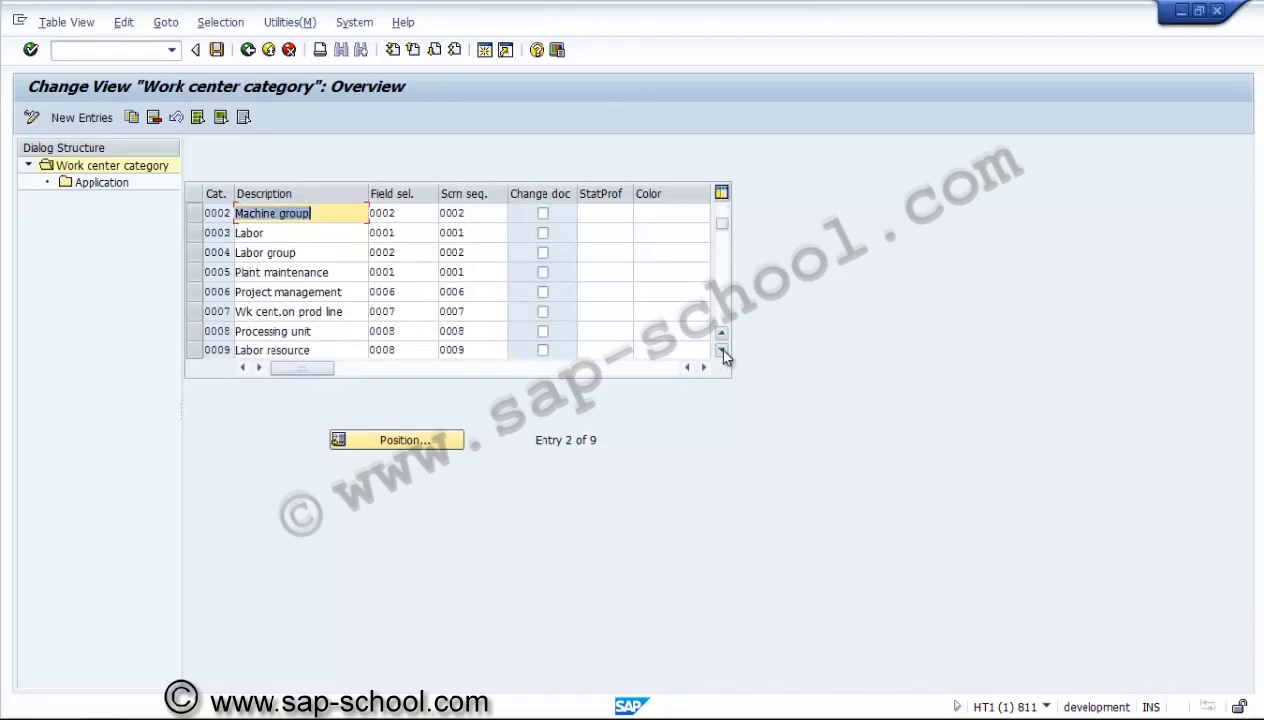
left_click(722, 351)
left_click(722, 351)
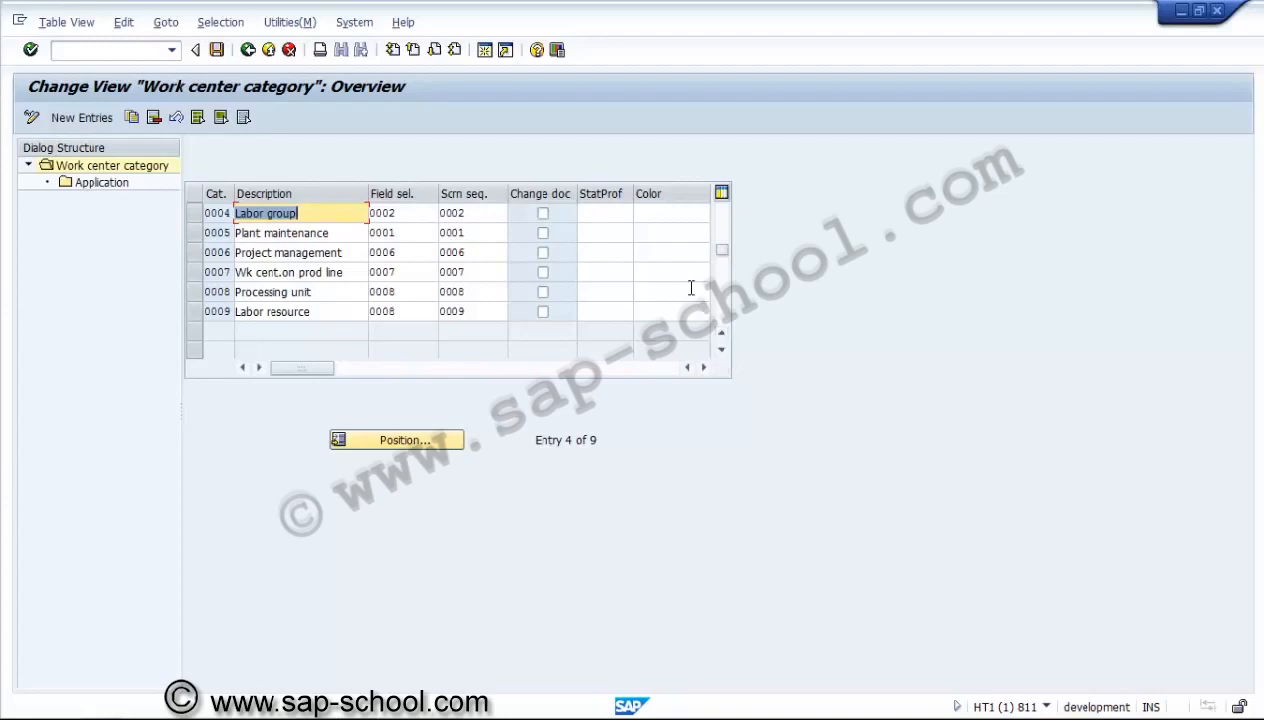
Step: Examine the application assigned to work center category 0006 Project management and return to the IMG structure
left_click(208, 254)
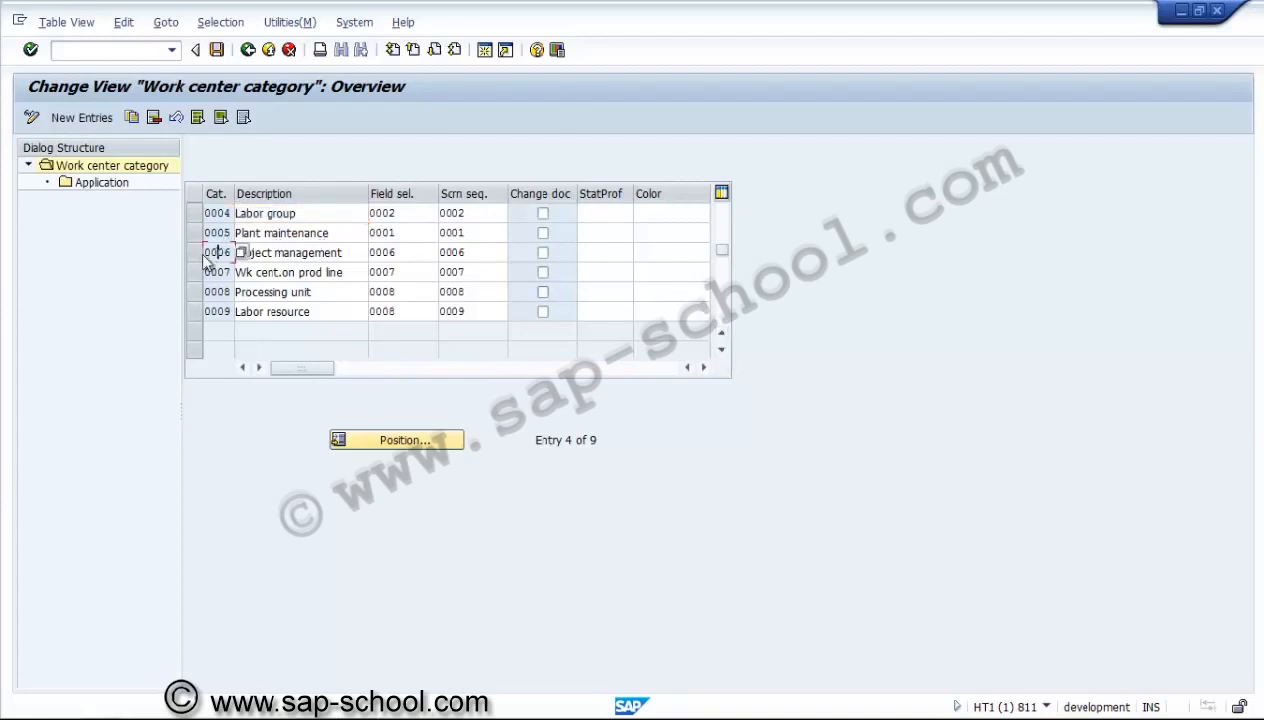
left_click(195, 254)
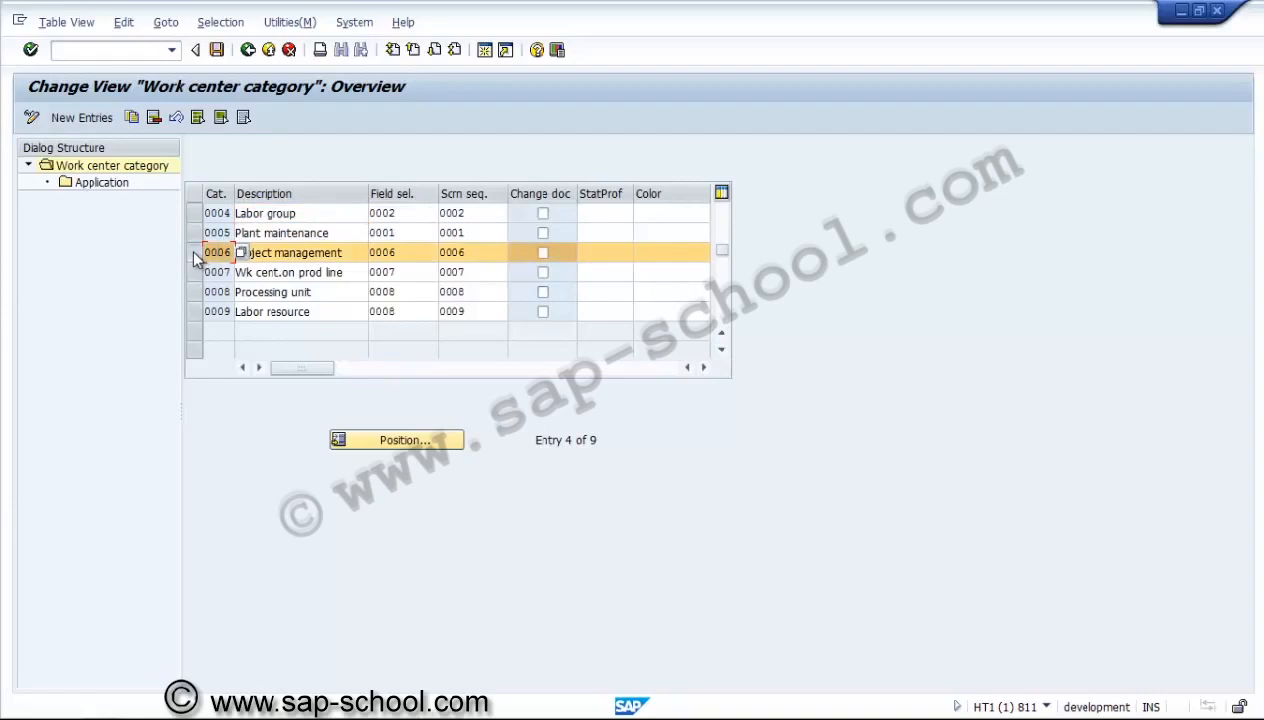
double_click(103, 183)
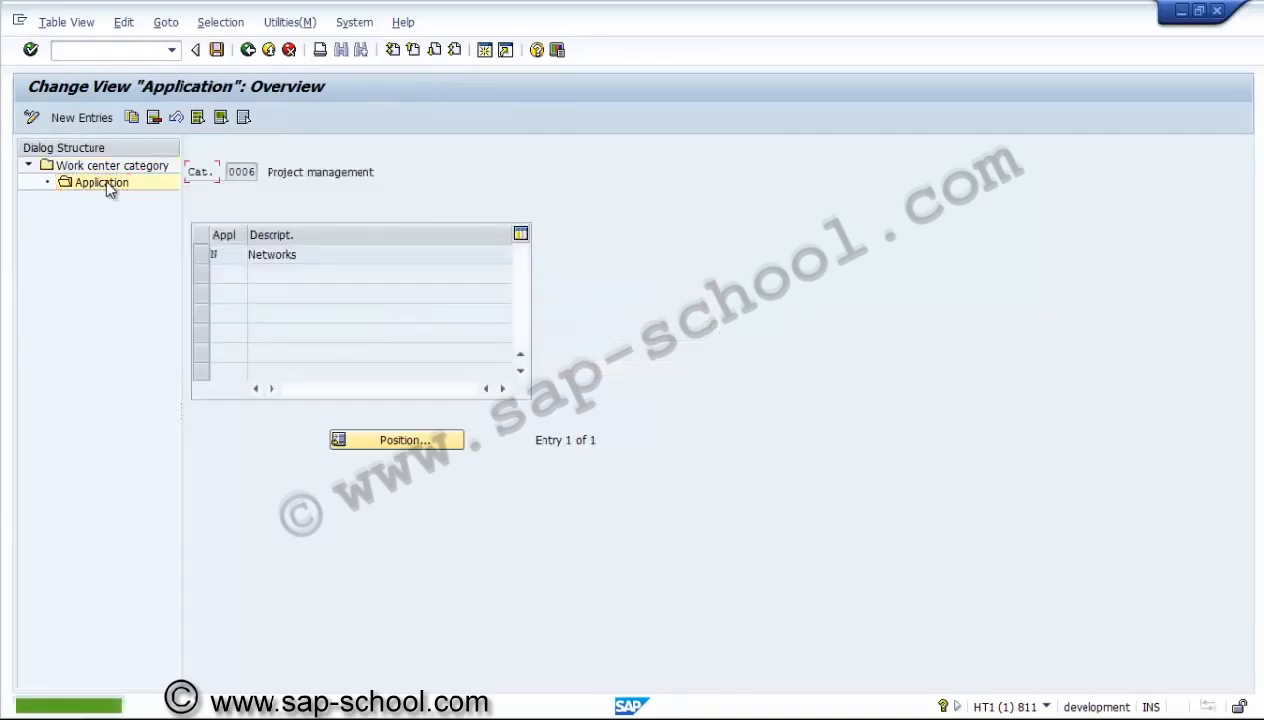
left_click(247, 50)
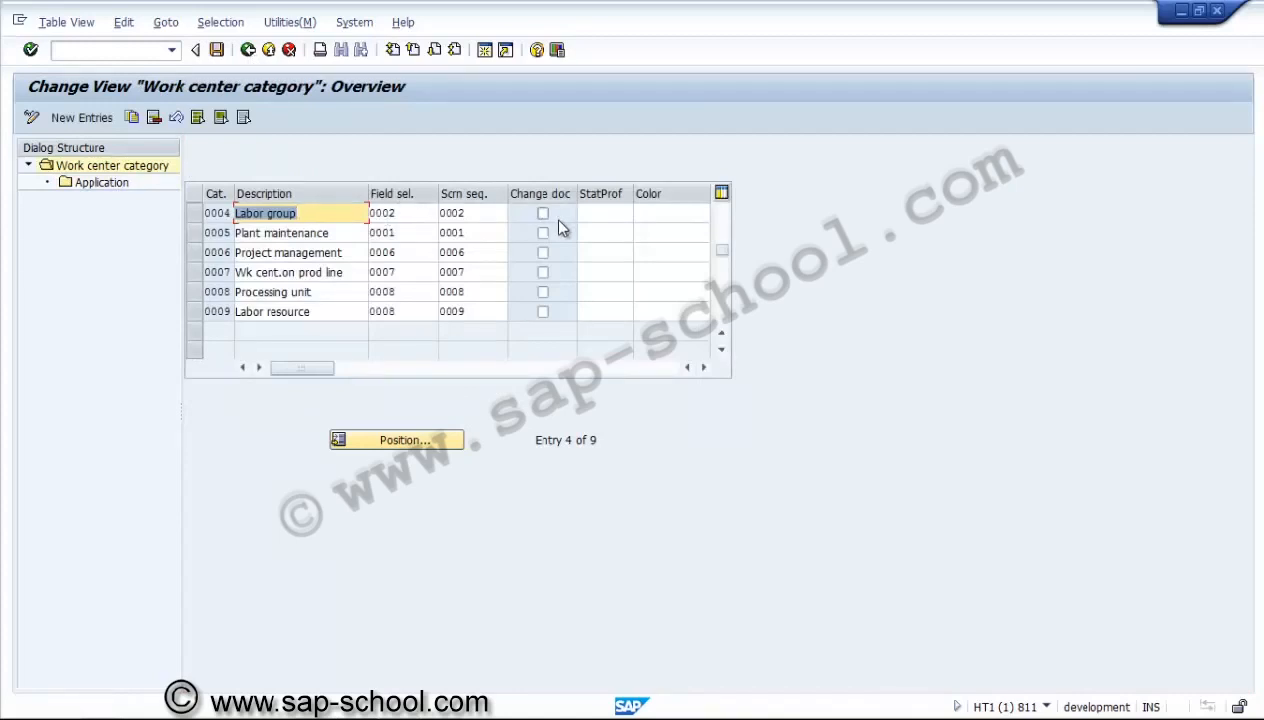
left_click(252, 57)
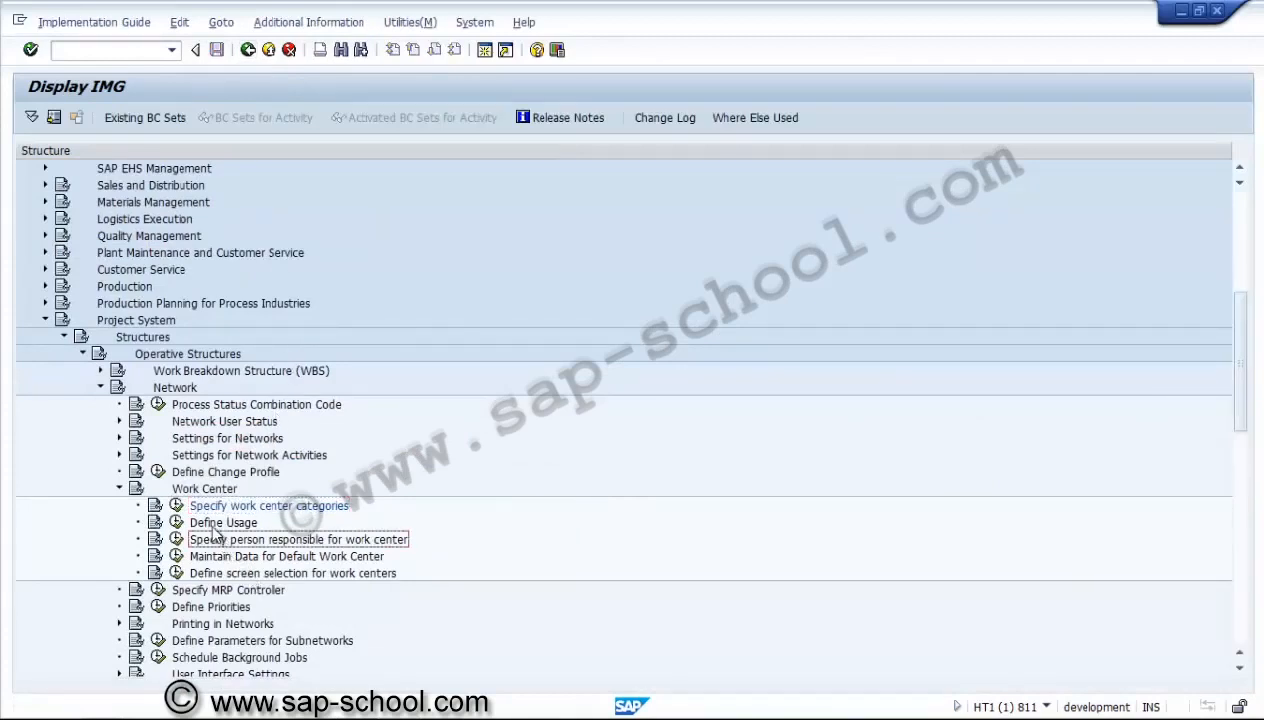
Step: Open the work center usage definition, examine the task list types for usage 003 "only networks", and return to the IMG
left_click(176, 522)
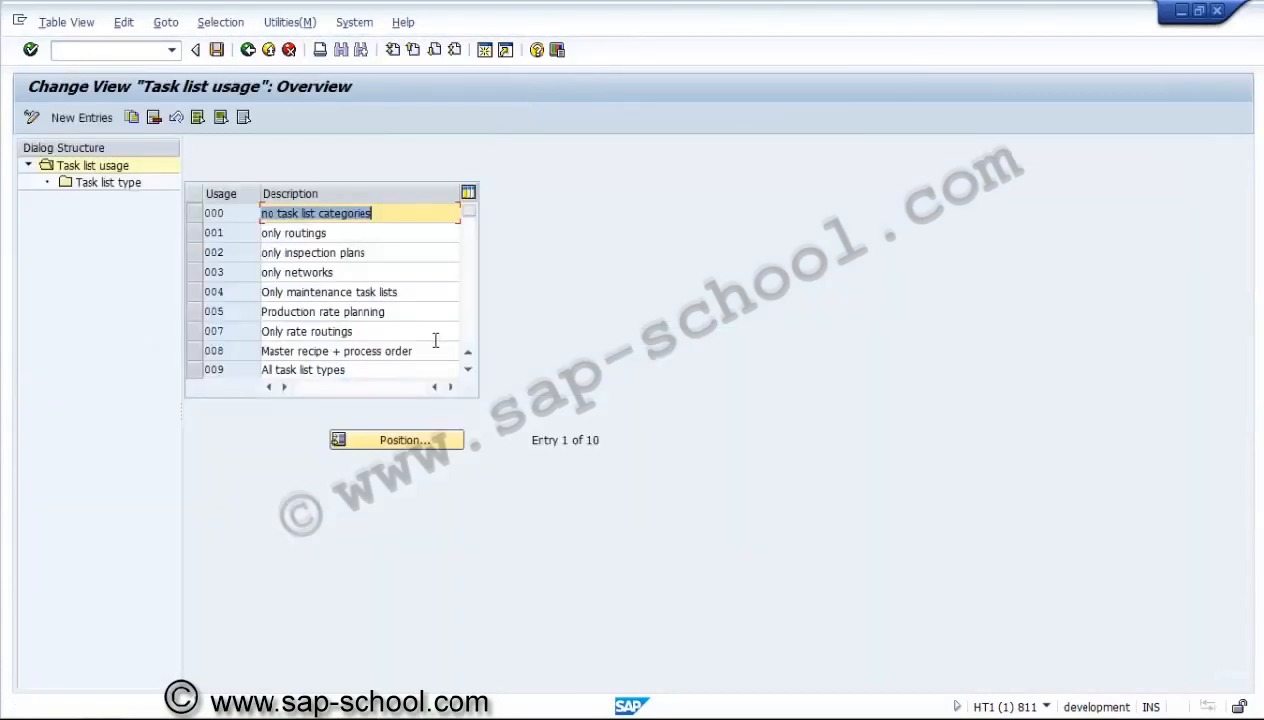
left_click(354, 271)
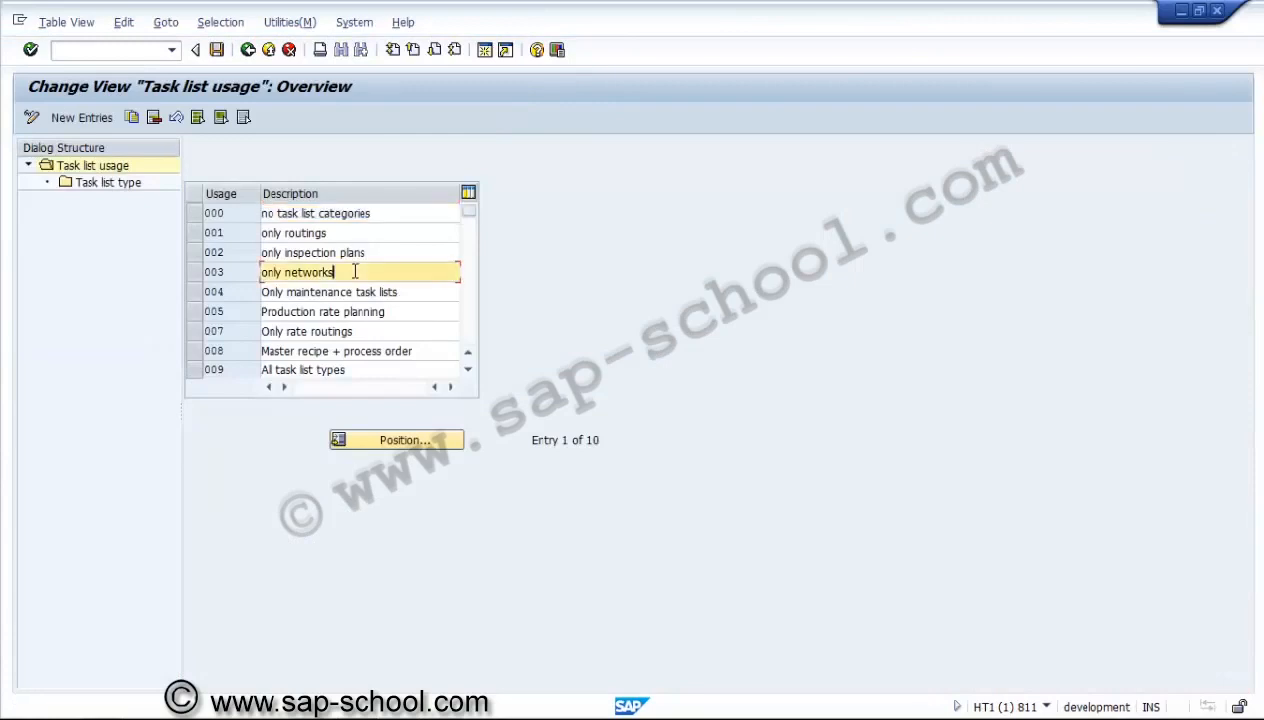
left_click(194, 272)
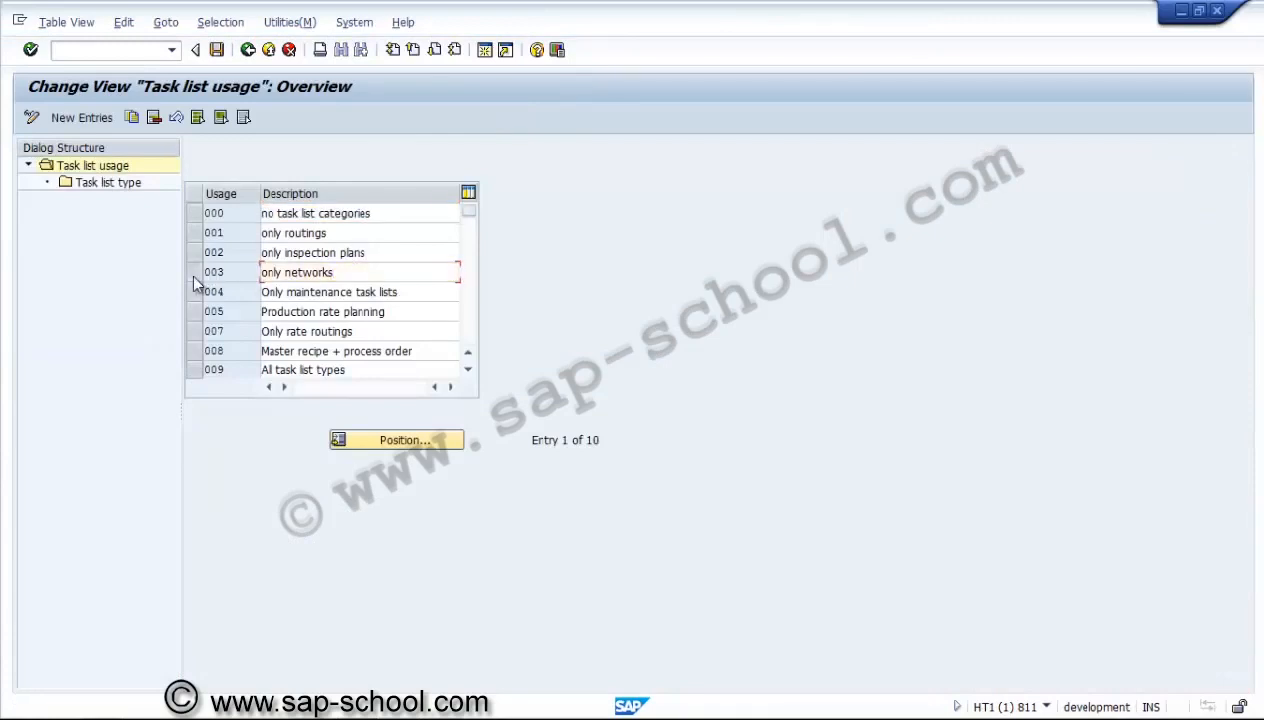
double_click(130, 186)
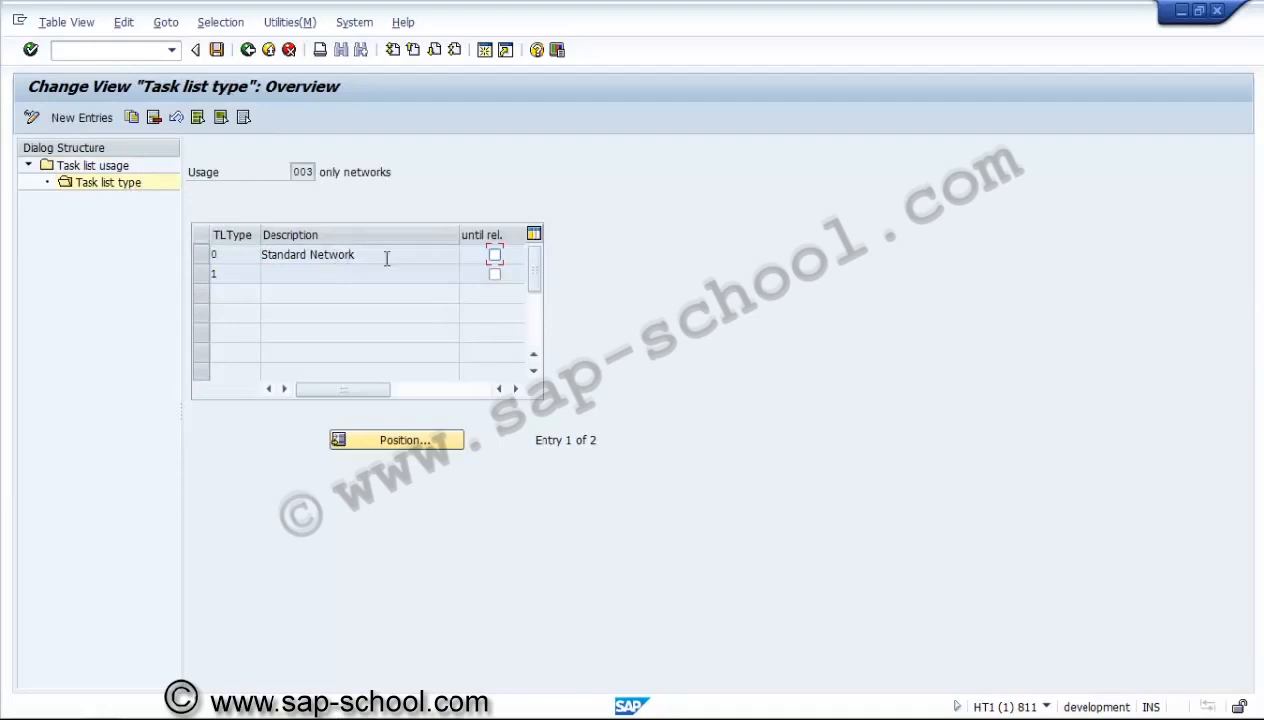
left_click(248, 50)
left_click(248, 50)
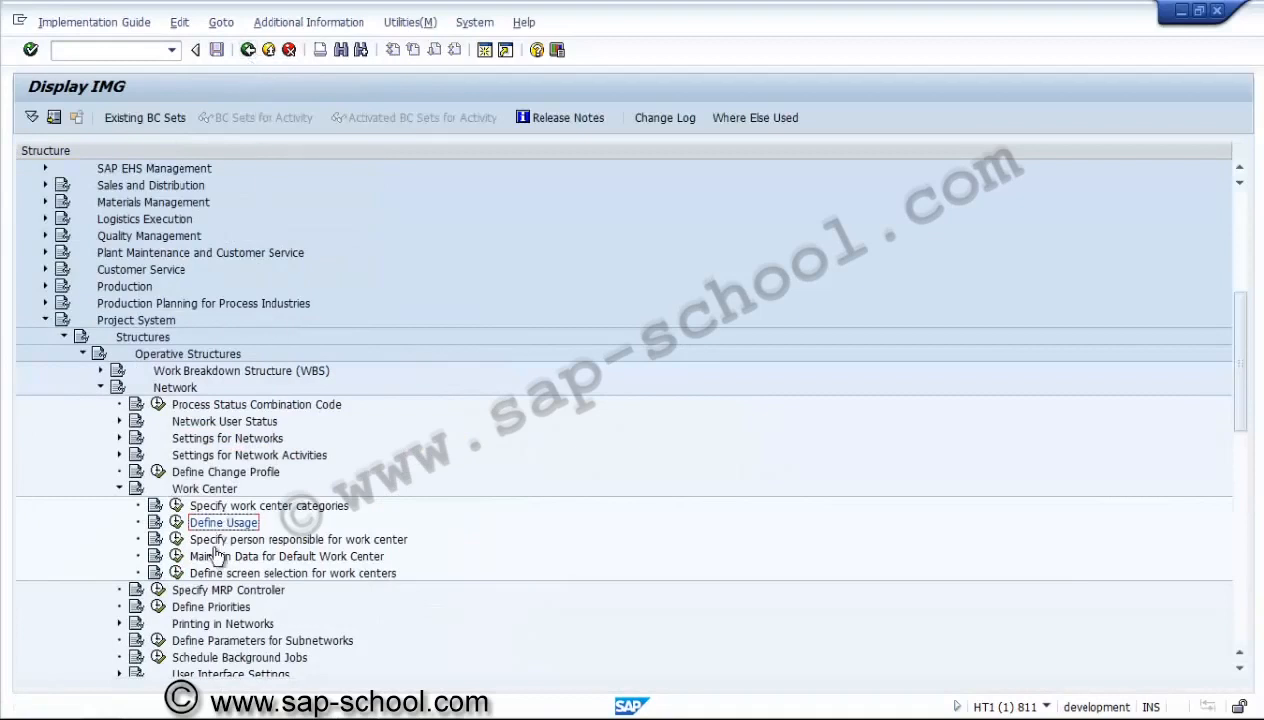
Step: Open the default work center data maintenance, look at the plant and work center category fields, and return to the IMG
left_click(176, 557)
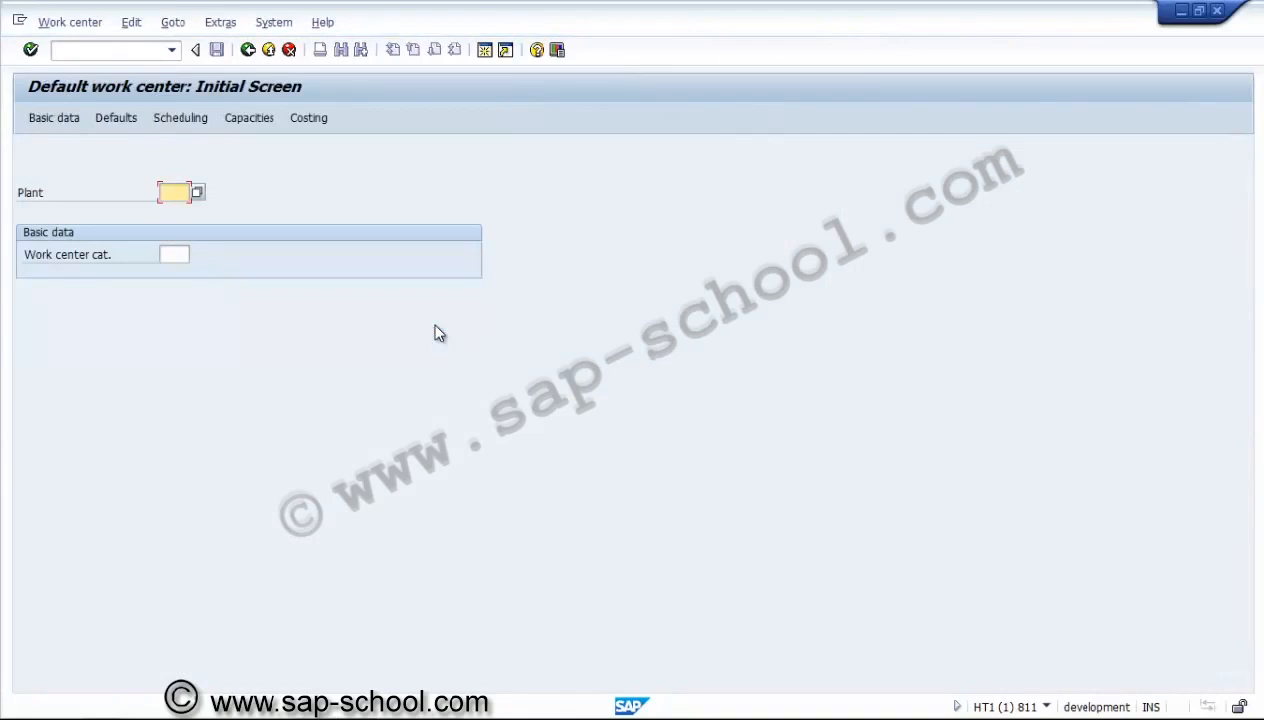
left_click(181, 253)
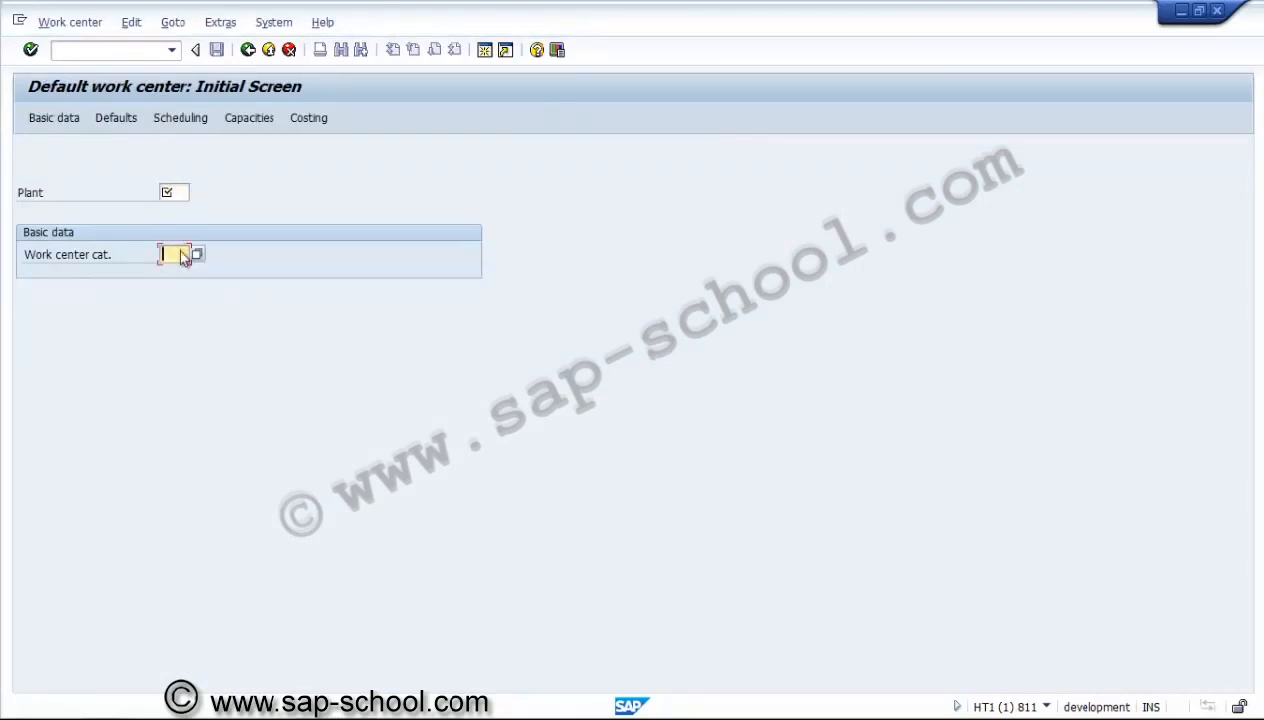
left_click(290, 52)
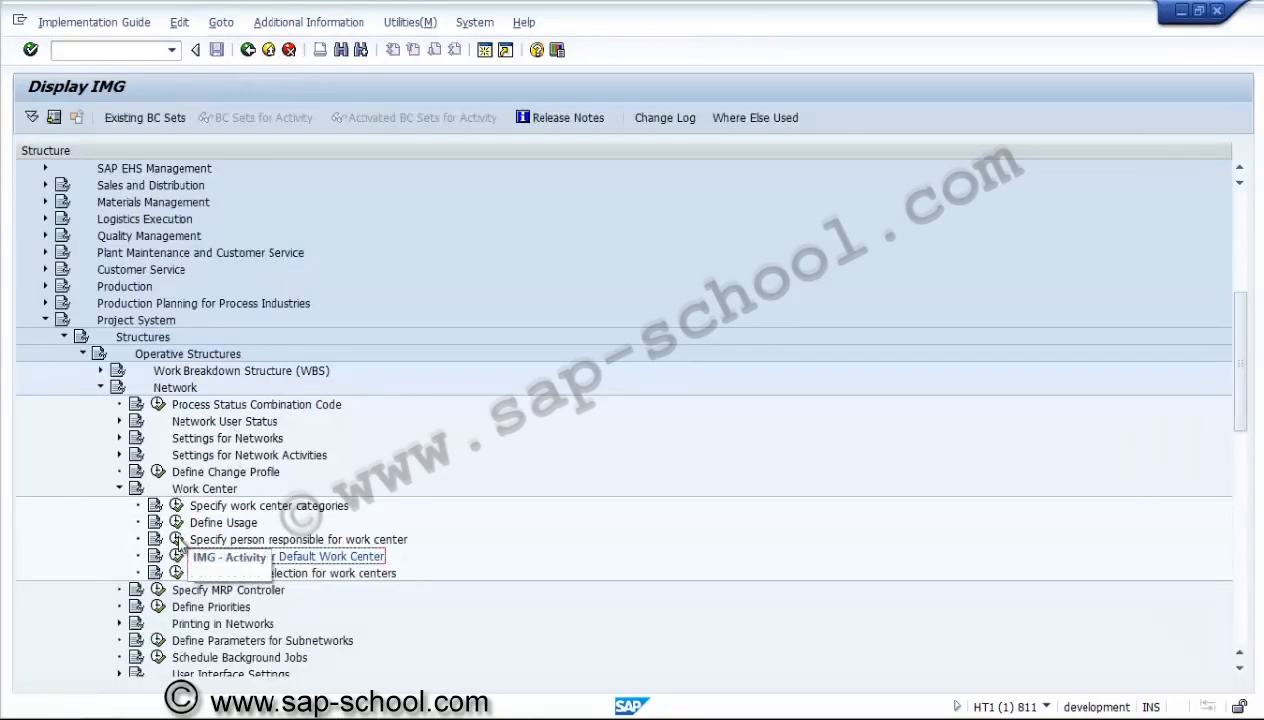
Step: Review the persons responsible for work centers and collapse the Work Center settings back in the IMG
left_click(176, 540)
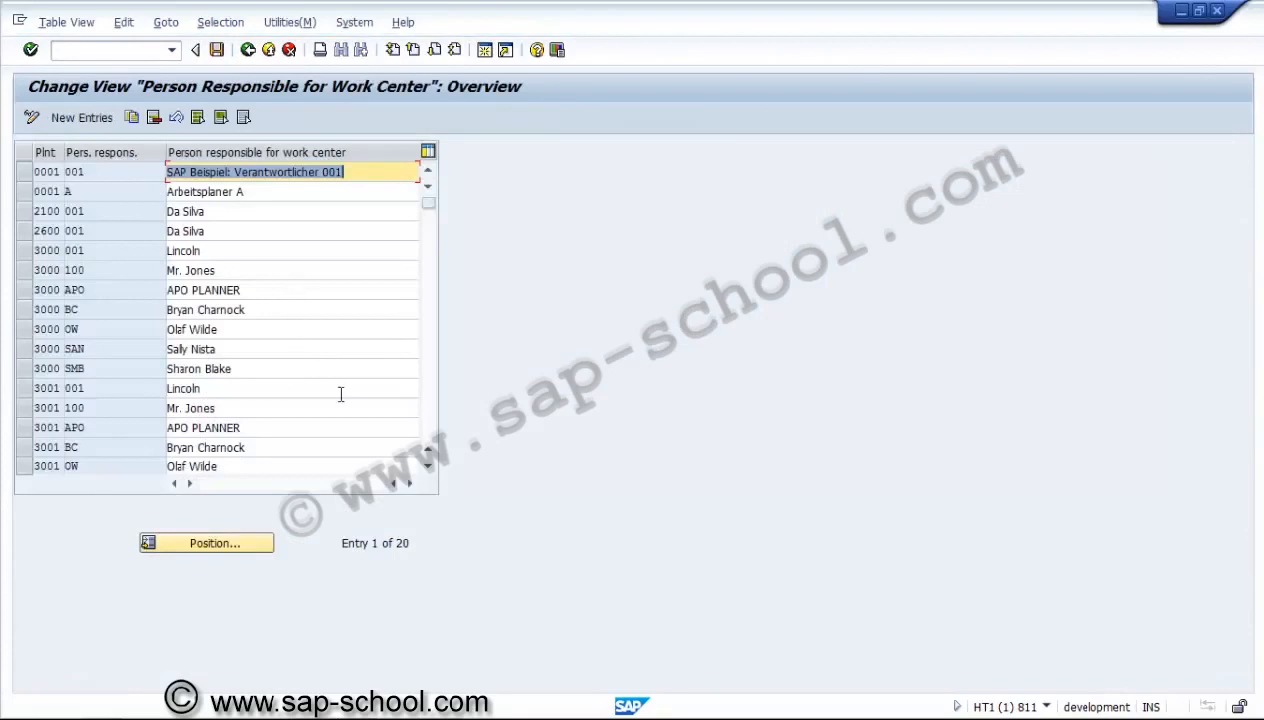
left_click(248, 50)
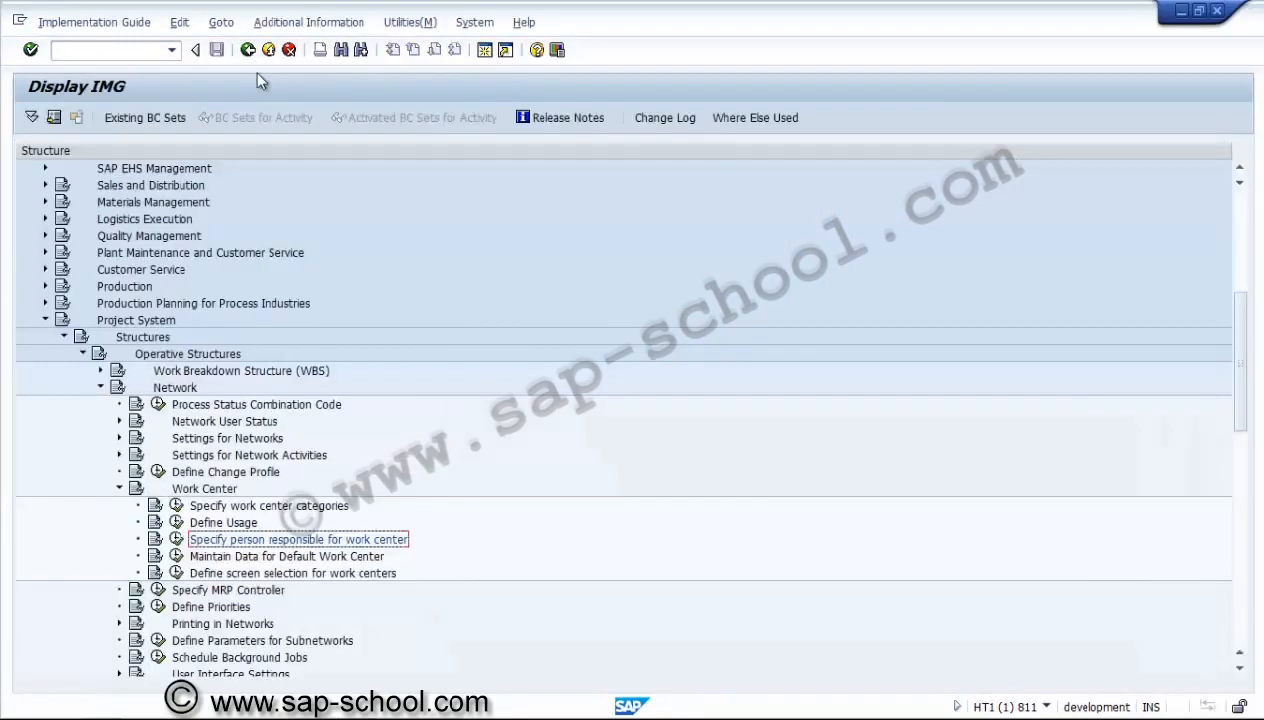
left_click(119, 489)
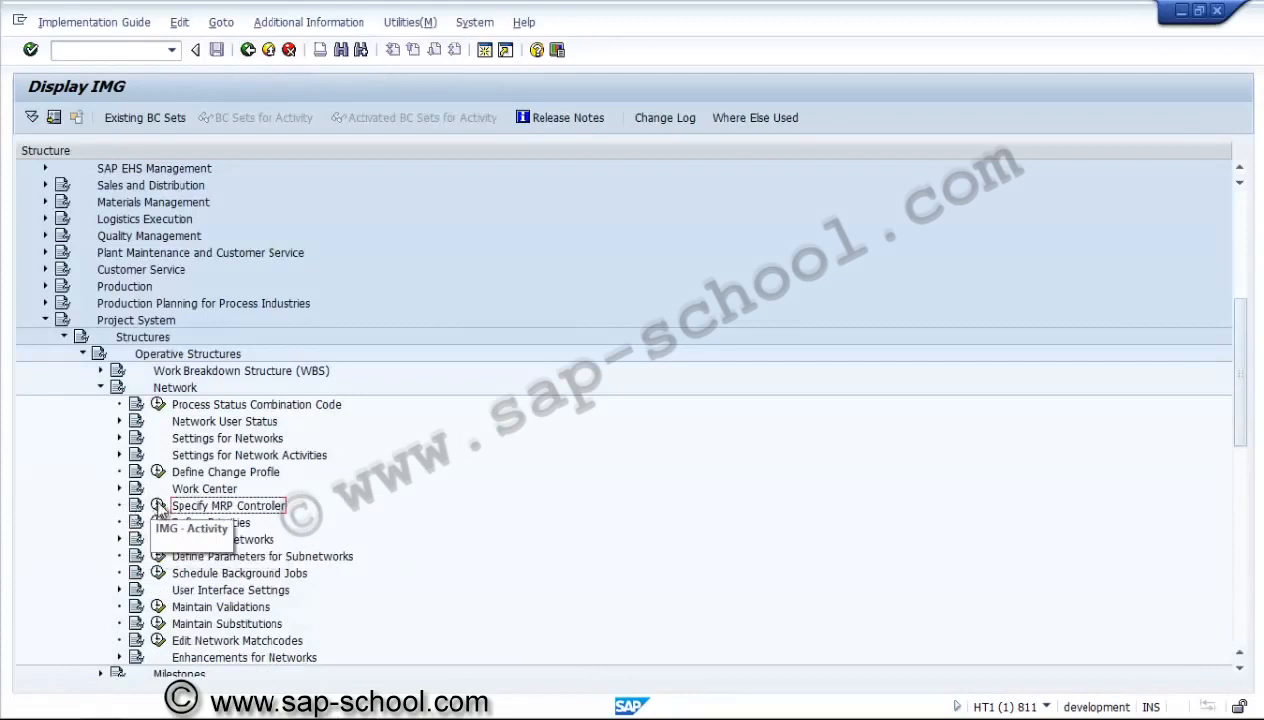
Step: Open the MRP controller definition, examine the controller entries for plant 3000 New York, and return to the IMG
left_click(158, 506)
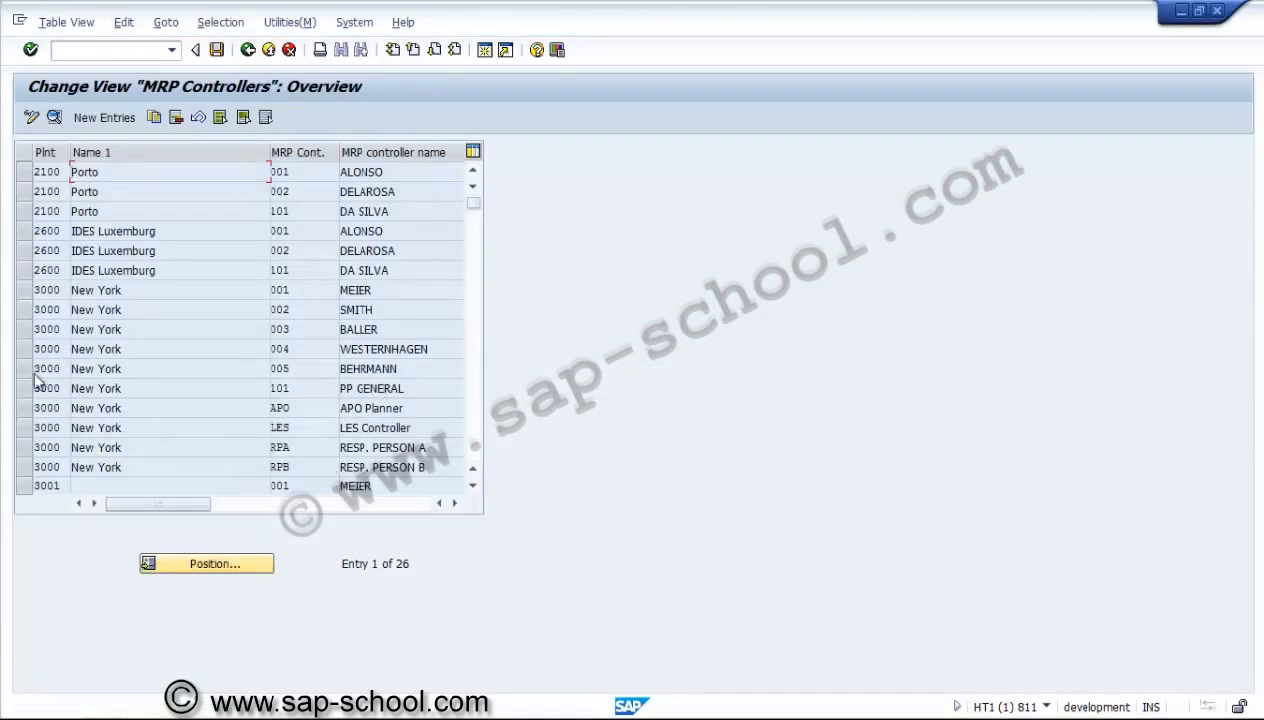
left_click(26, 291)
left_click(25, 308)
left_click(25, 308)
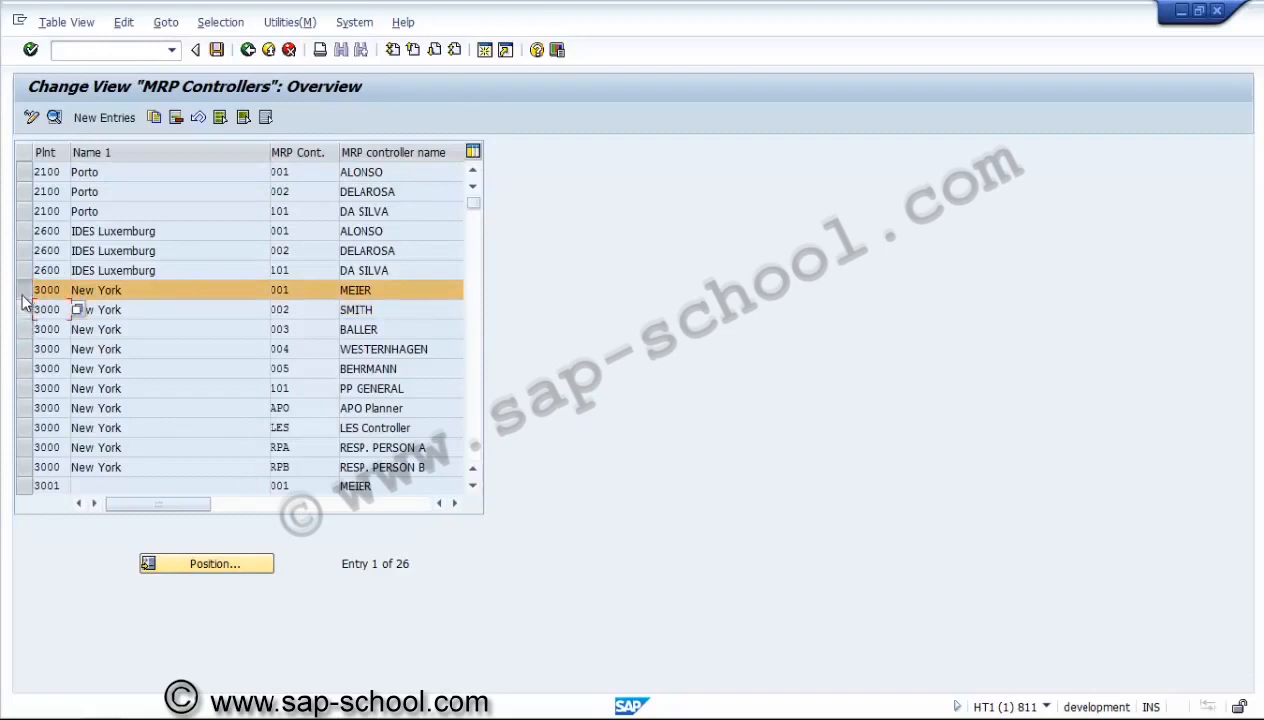
left_click(24, 290)
left_click(248, 50)
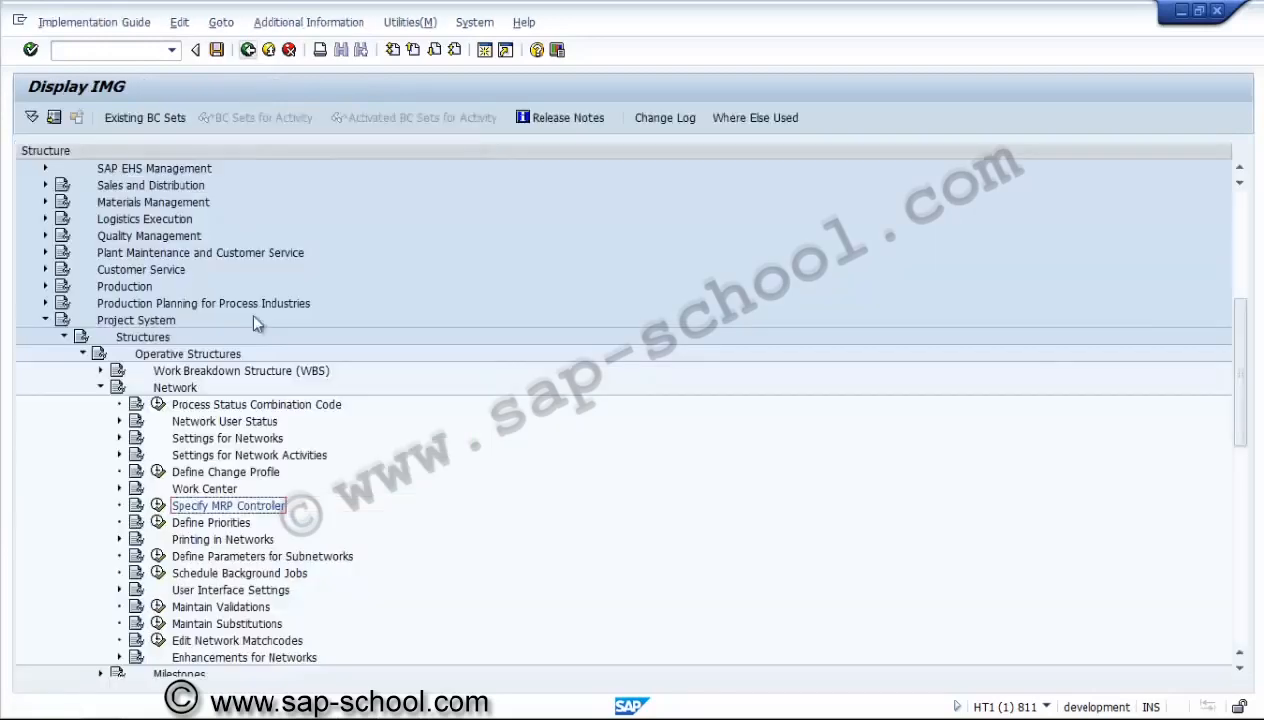
Step: Review the network priorities, then look at the activities under Printing in Networks and collapse that node
left_click(158, 522)
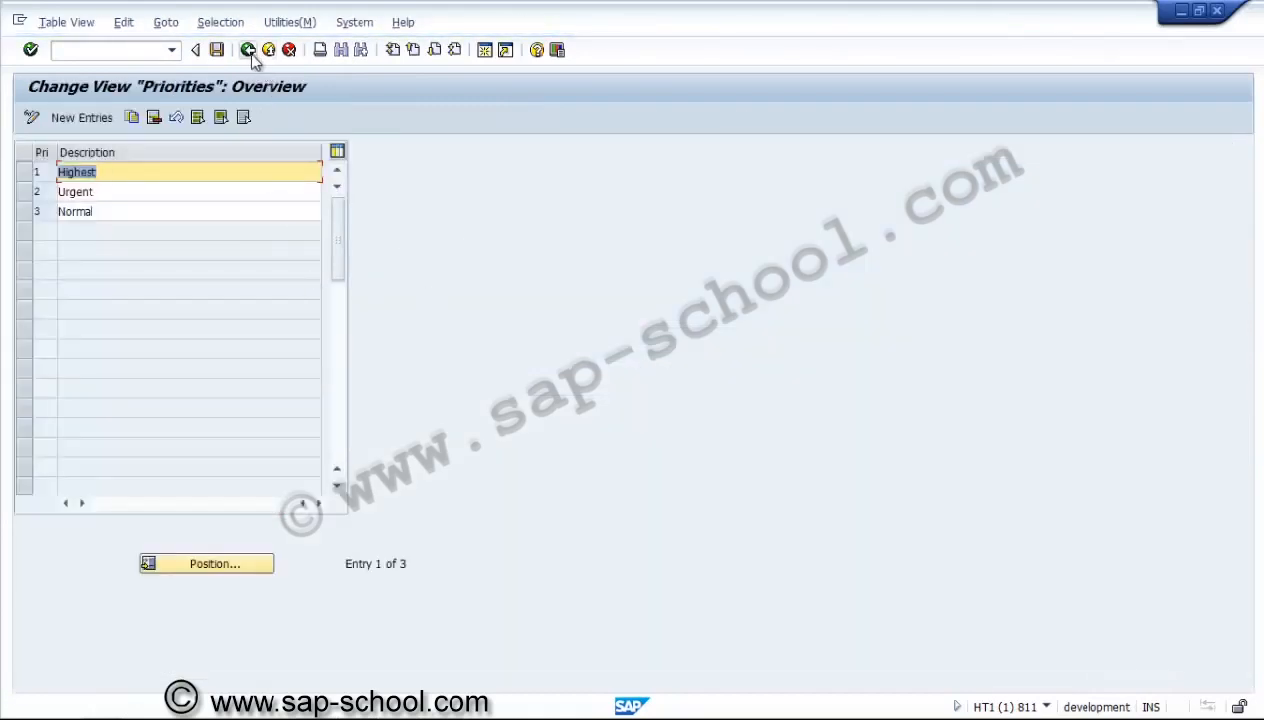
left_click(250, 52)
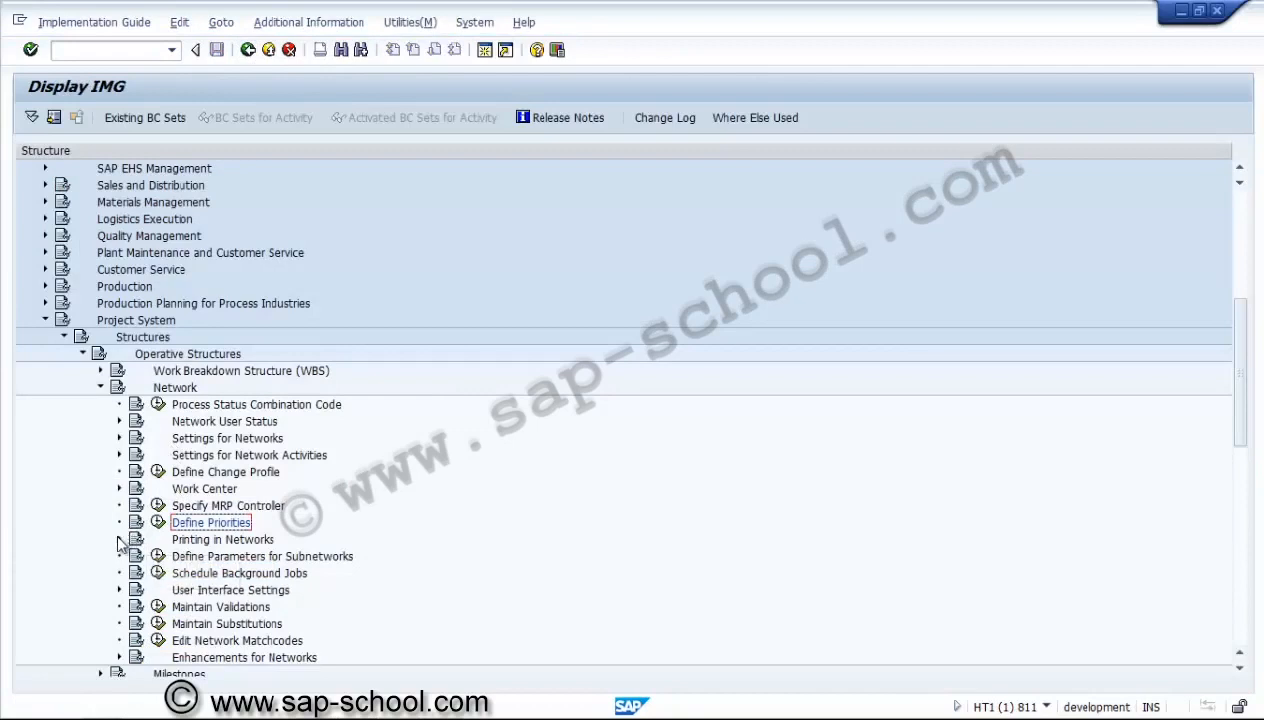
left_click(120, 539)
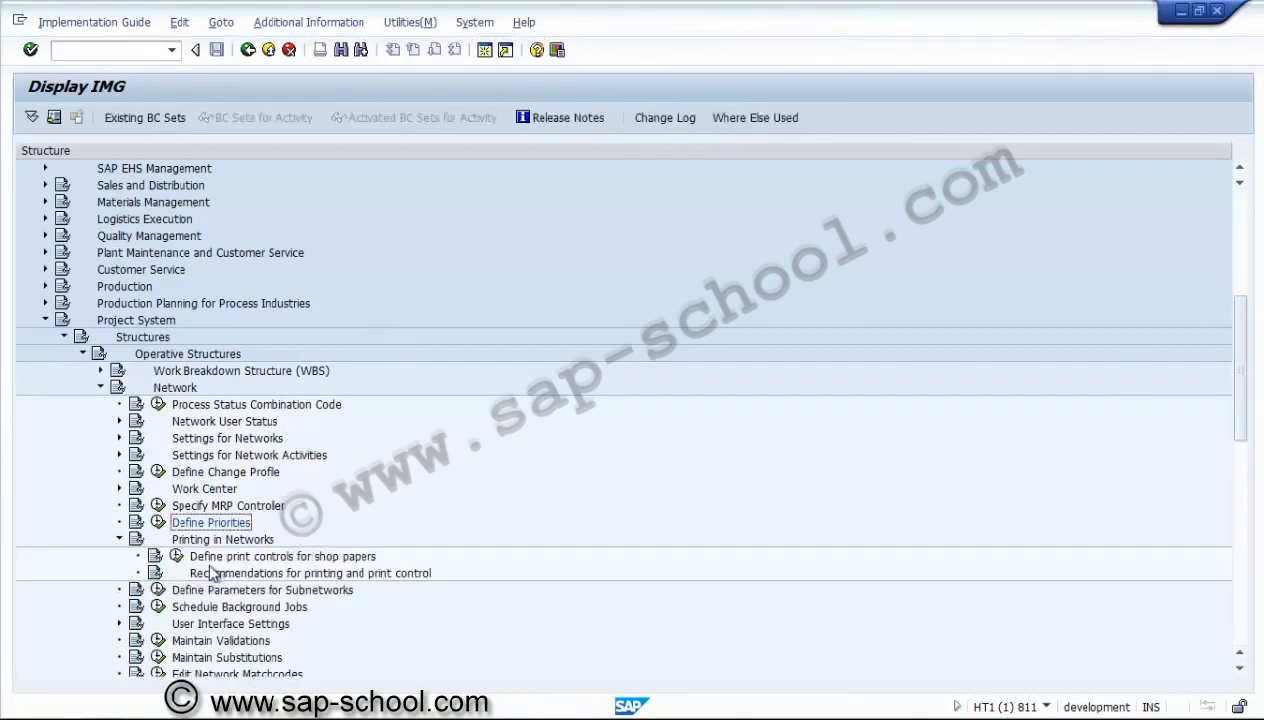
left_click(119, 543)
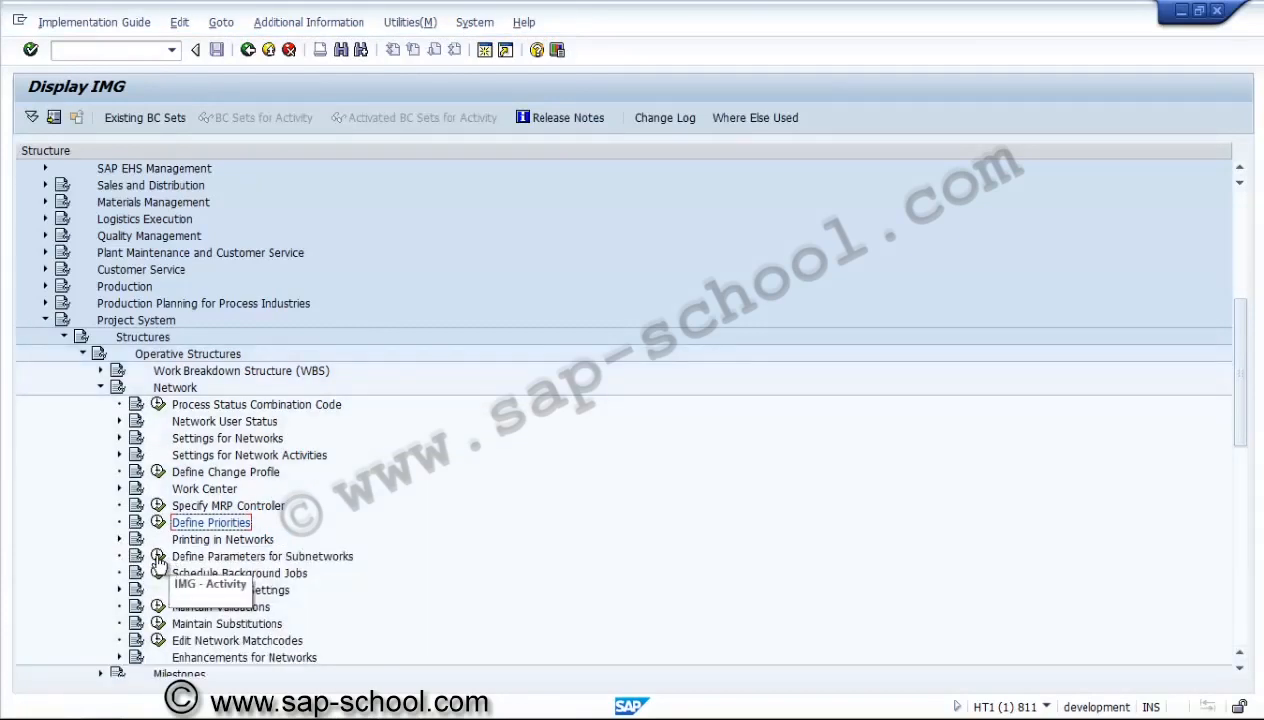
Step: Examine the control parameters for subnetworks, including the network type of the replaced activity, and return to the IMG
left_click(158, 558)
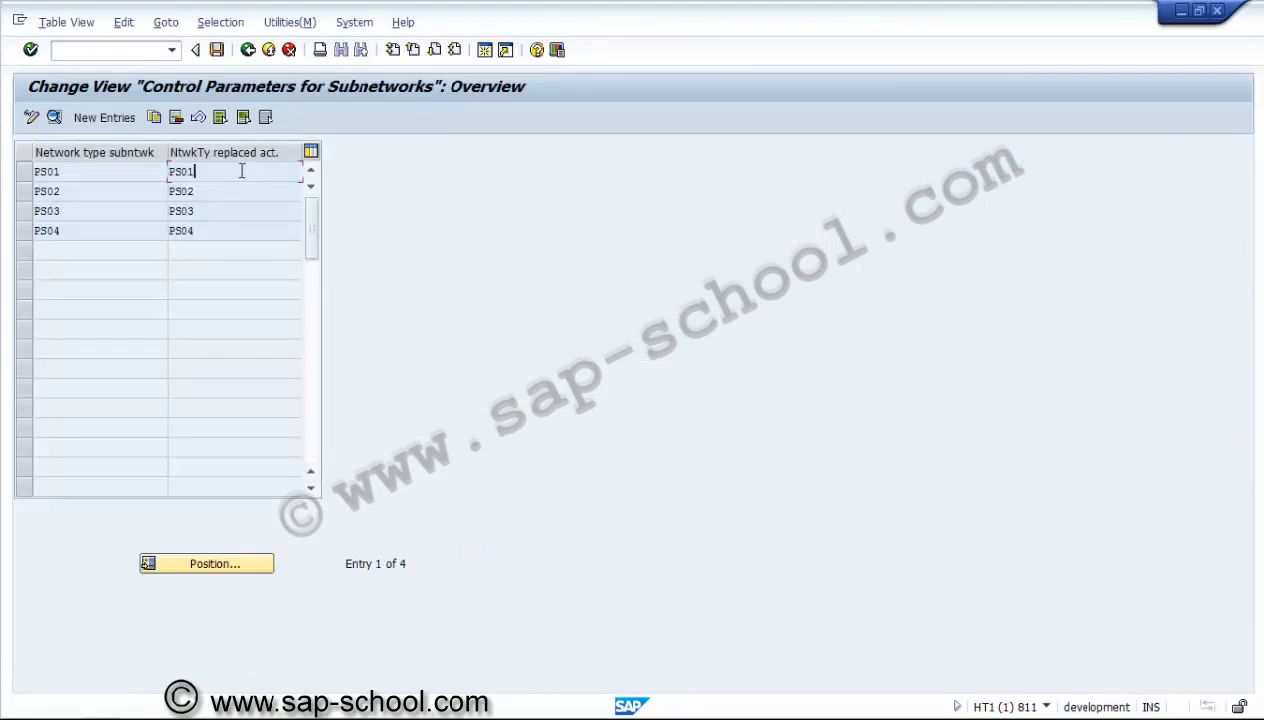
left_click(247, 50)
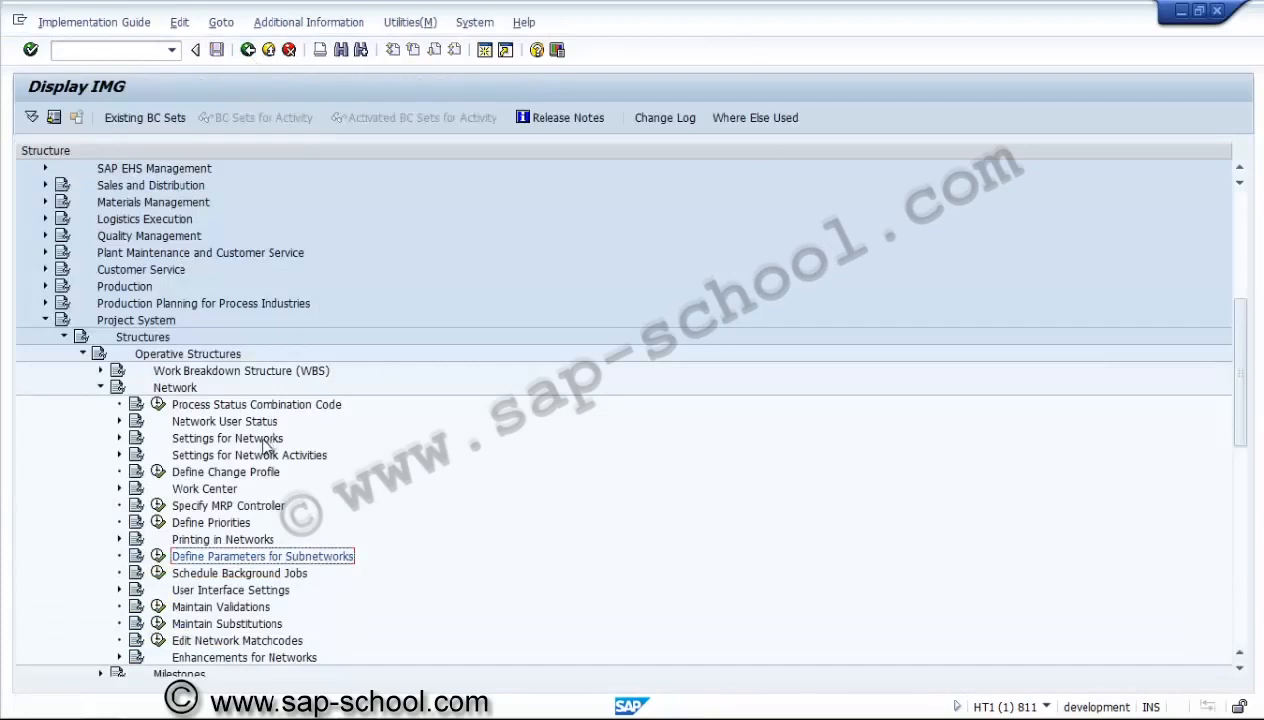
Step: Look at the Schedule Background Jobs entry and the activities under User Interface Settings for networks, collapsing the latter again
left_click(213, 576)
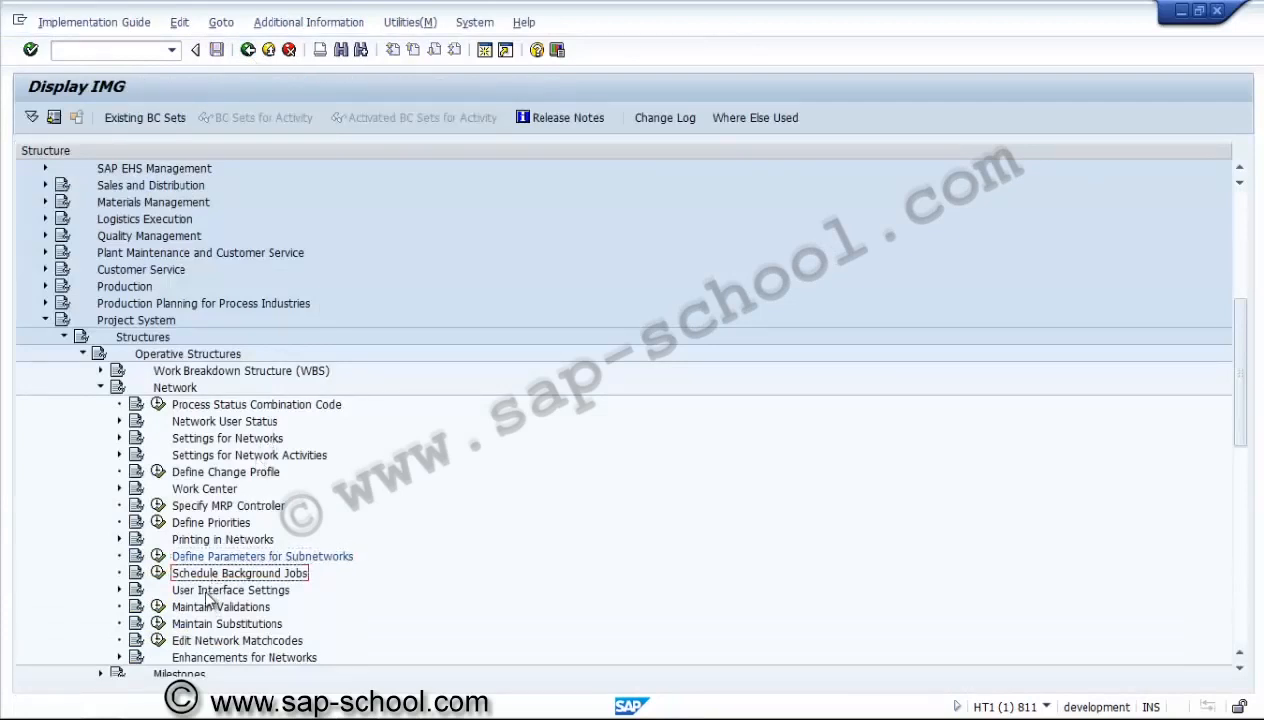
left_click(119, 590)
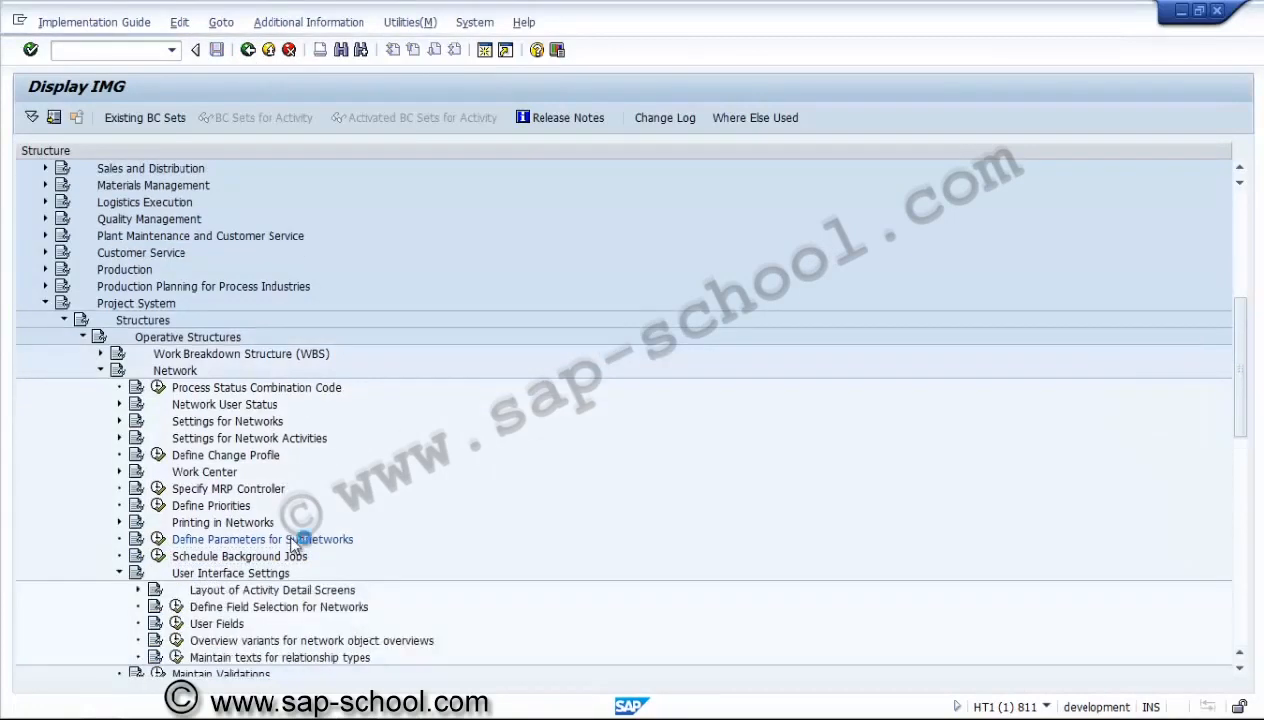
left_click(296, 552)
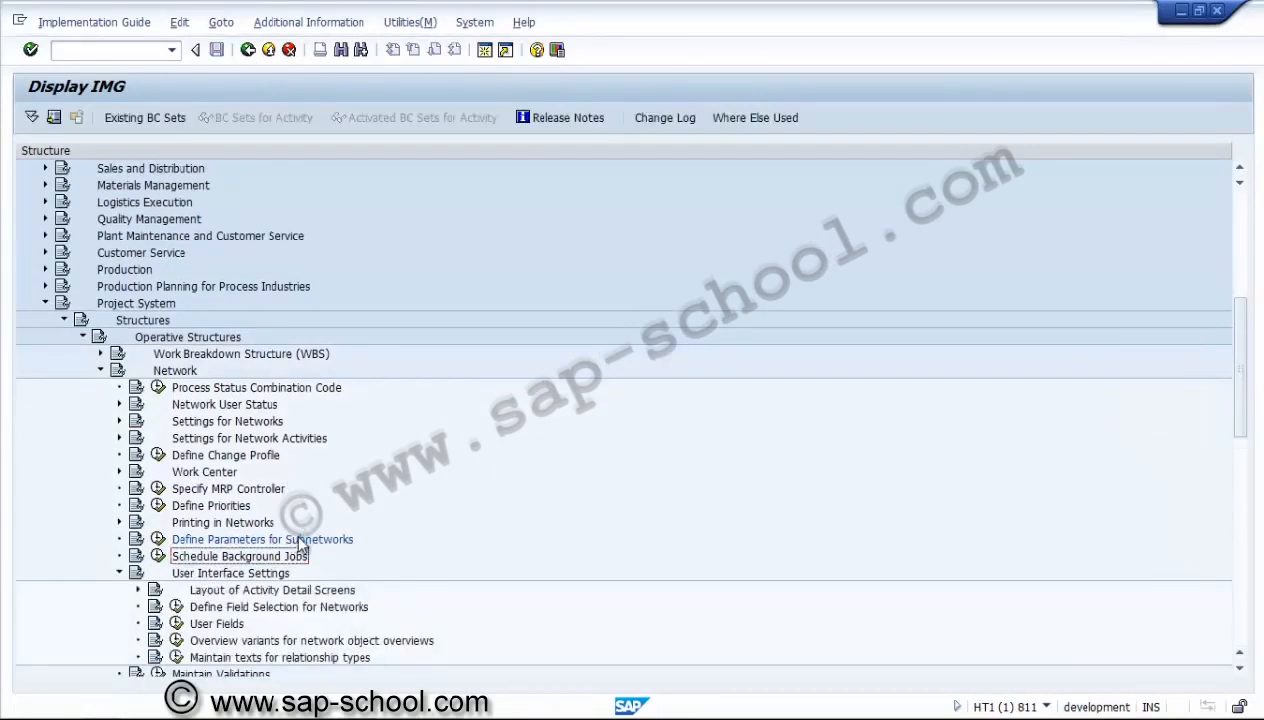
left_click(119, 575)
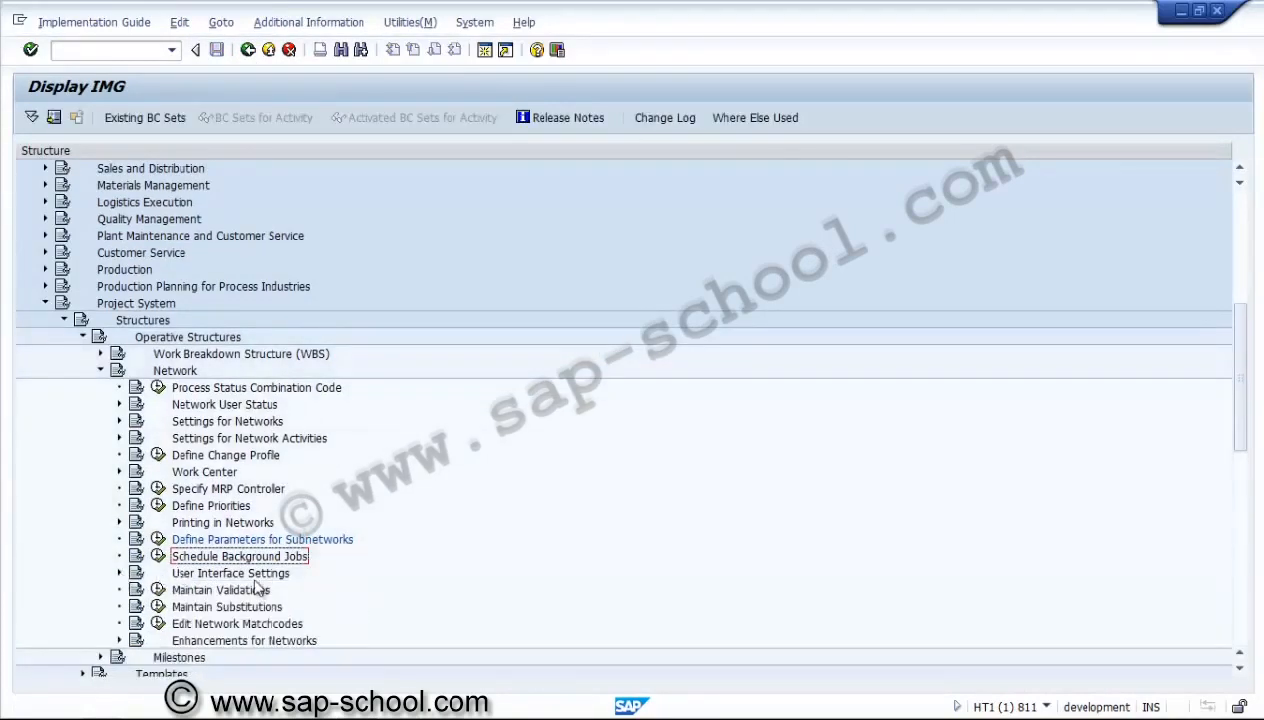
Step: Look through the remaining network entries from Maintain Validations to Enhancements for Networks and collapse the Network node
left_click(237, 595)
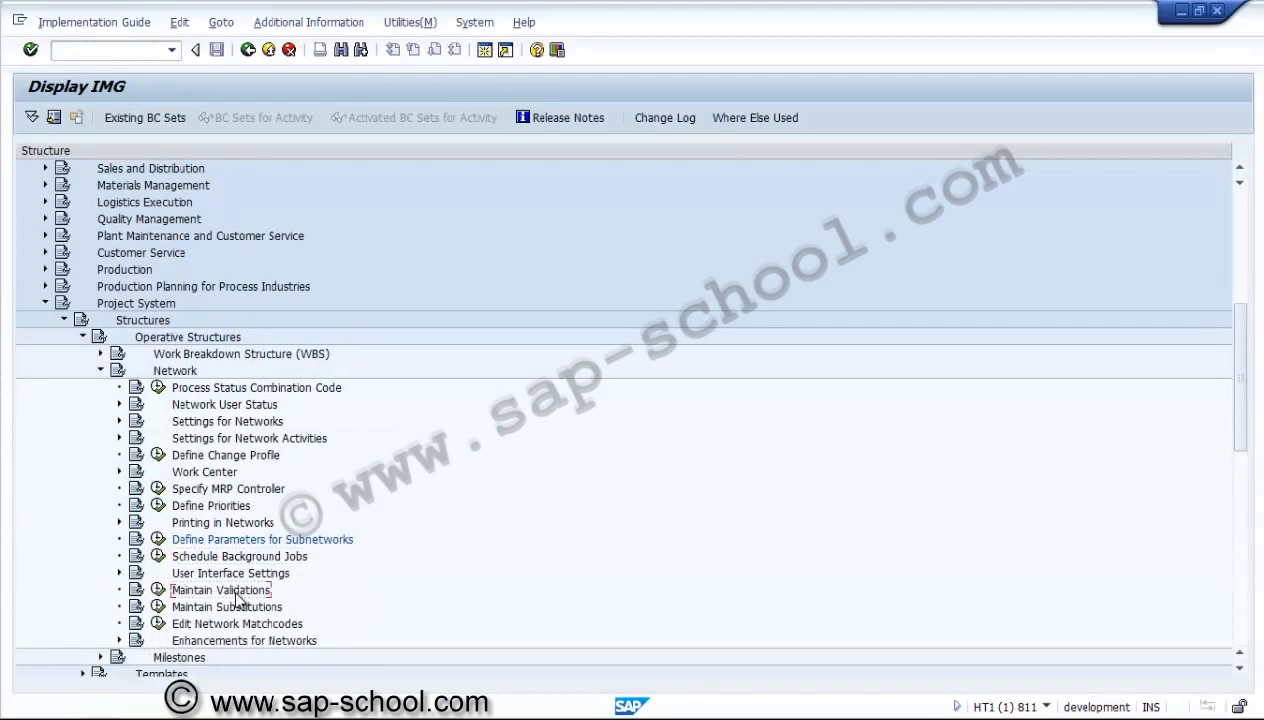
key("Down")
key("Down")
key("Down")
key("Down")
key("Down")
key("Down")
key("Up")
key("Up")
key("Up")
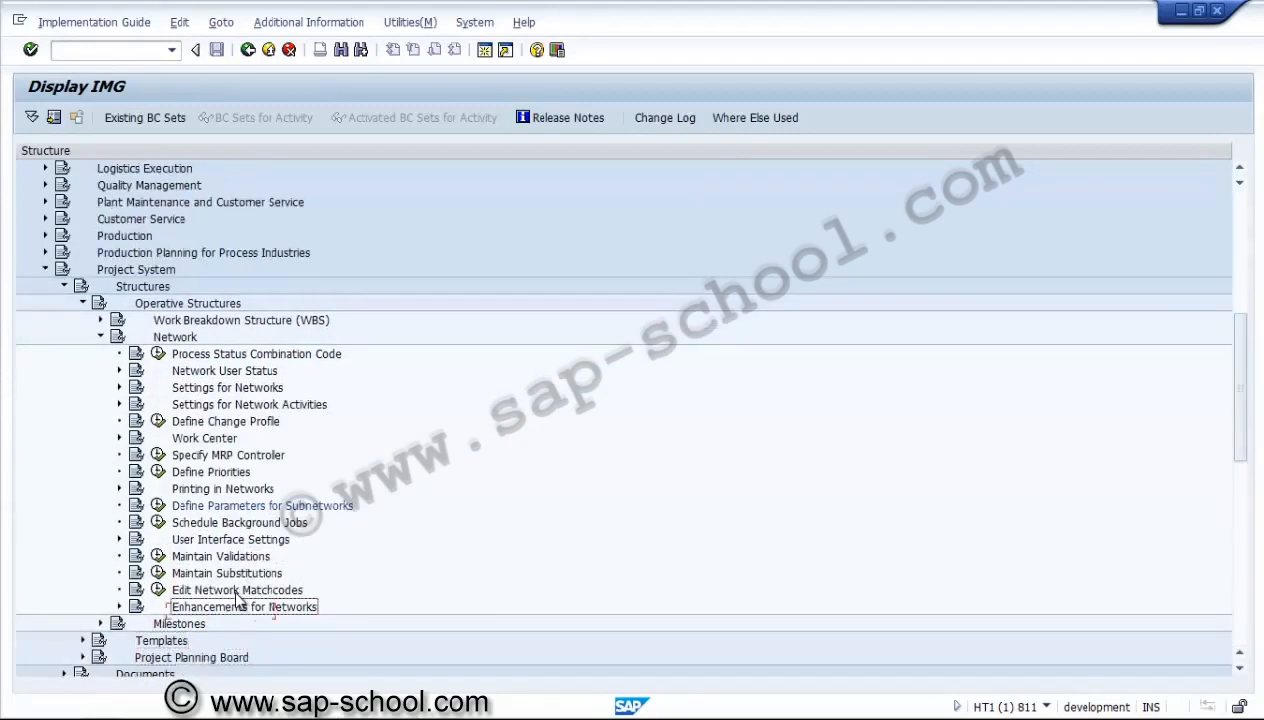
left_click(101, 337)
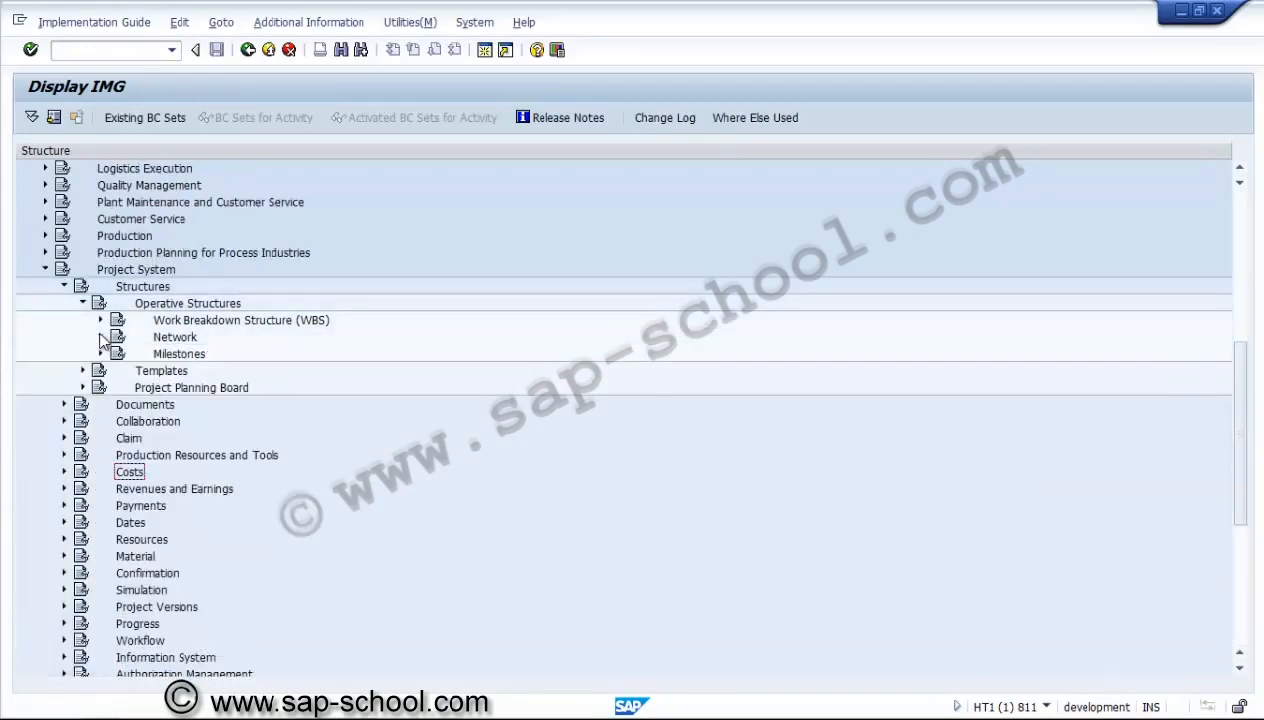
Step: Expand Templates, Standard Network and its general settings for standard and operative networks to see the available activities
left_click(82, 372)
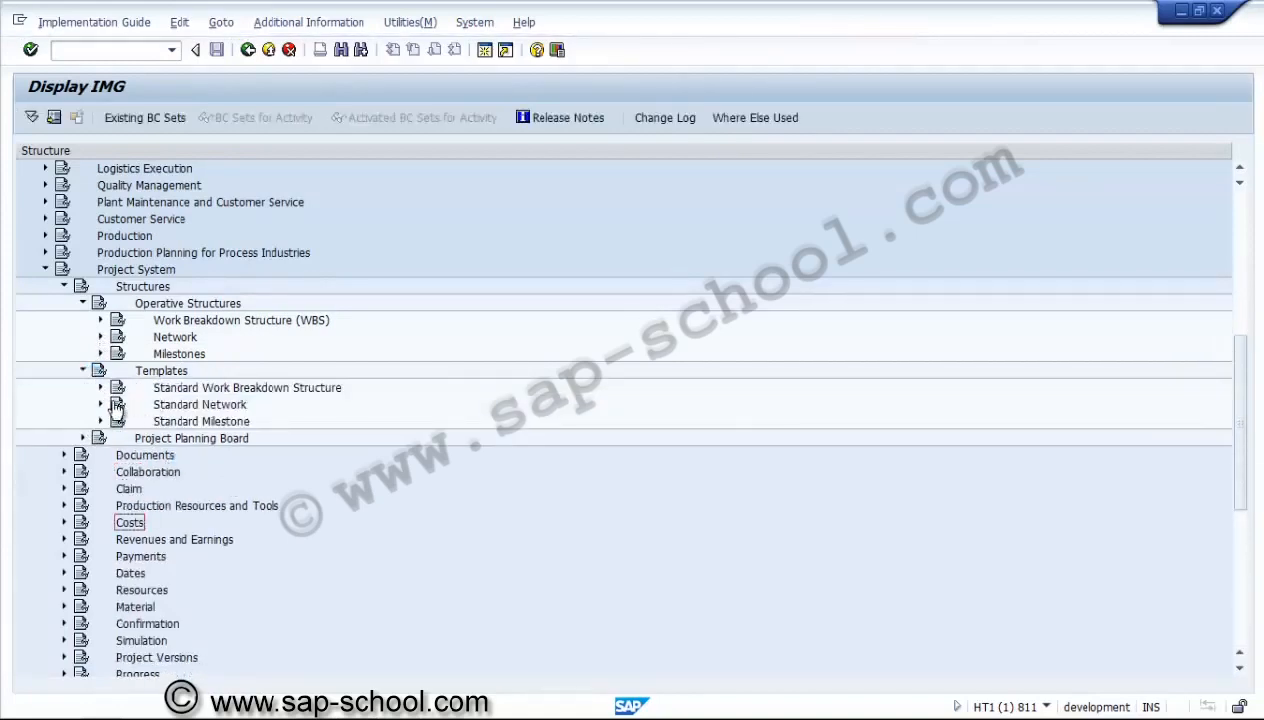
left_click(101, 404)
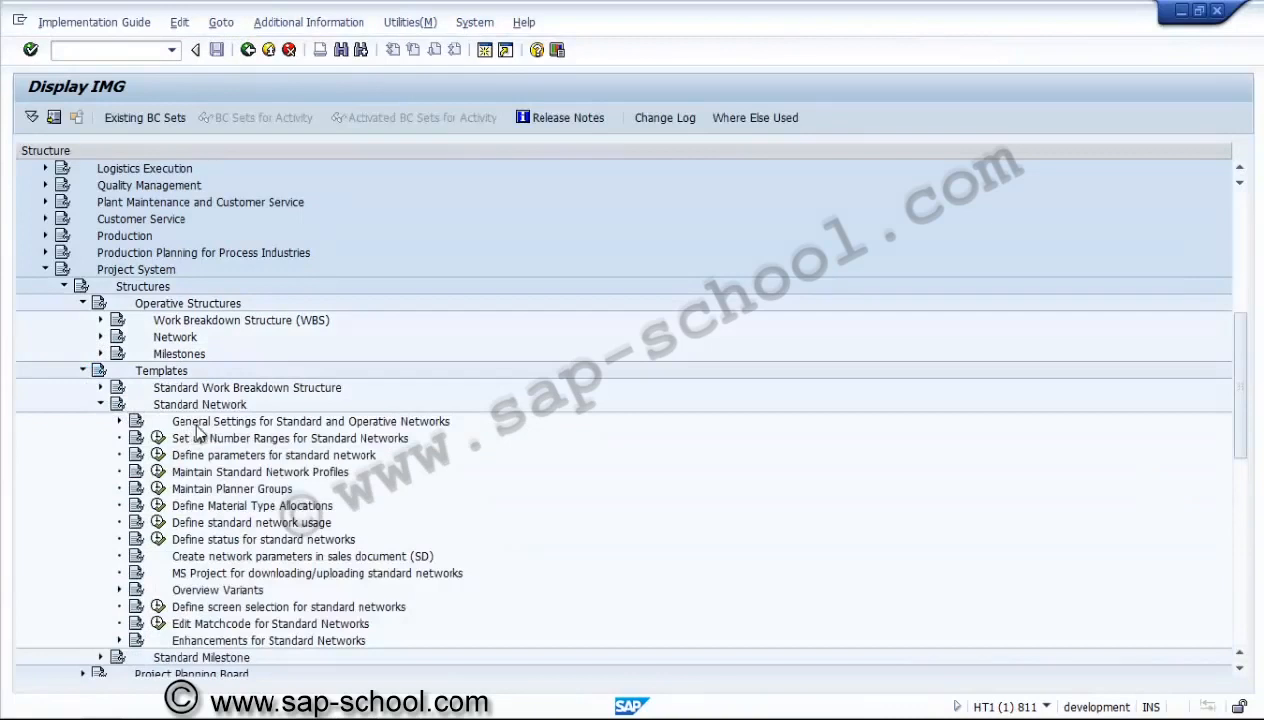
left_click(120, 421)
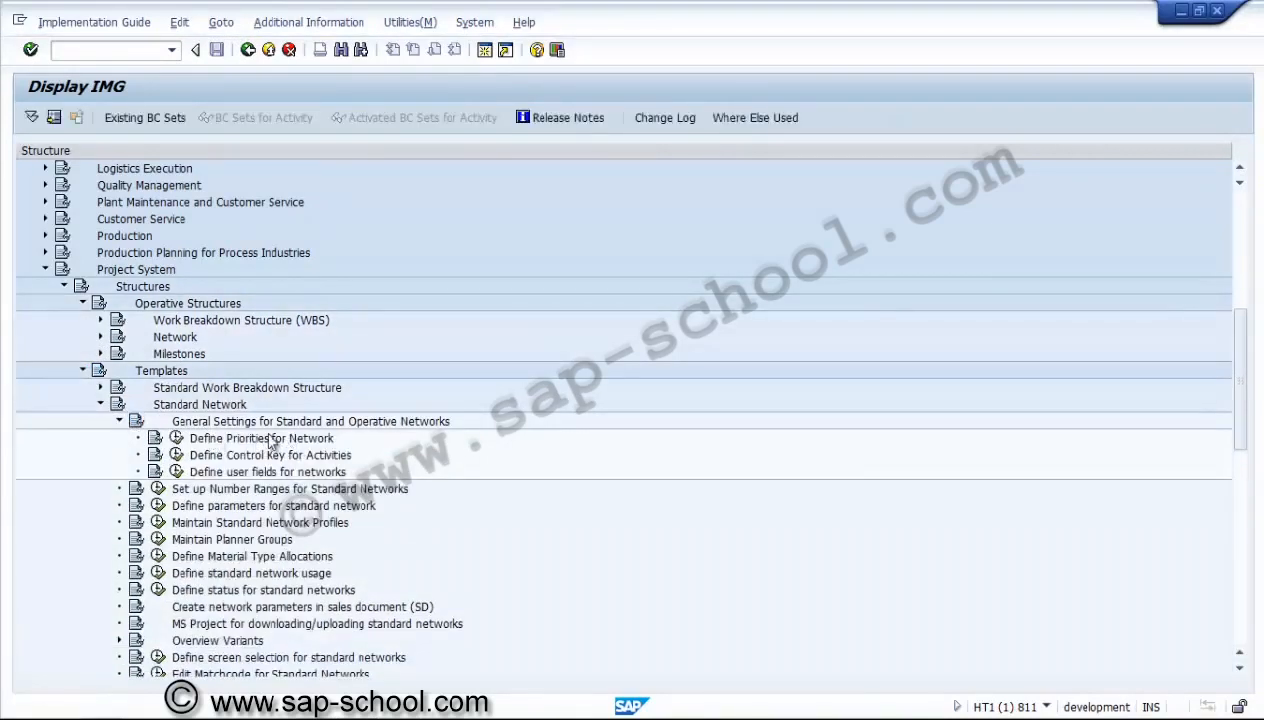
left_click(268, 438)
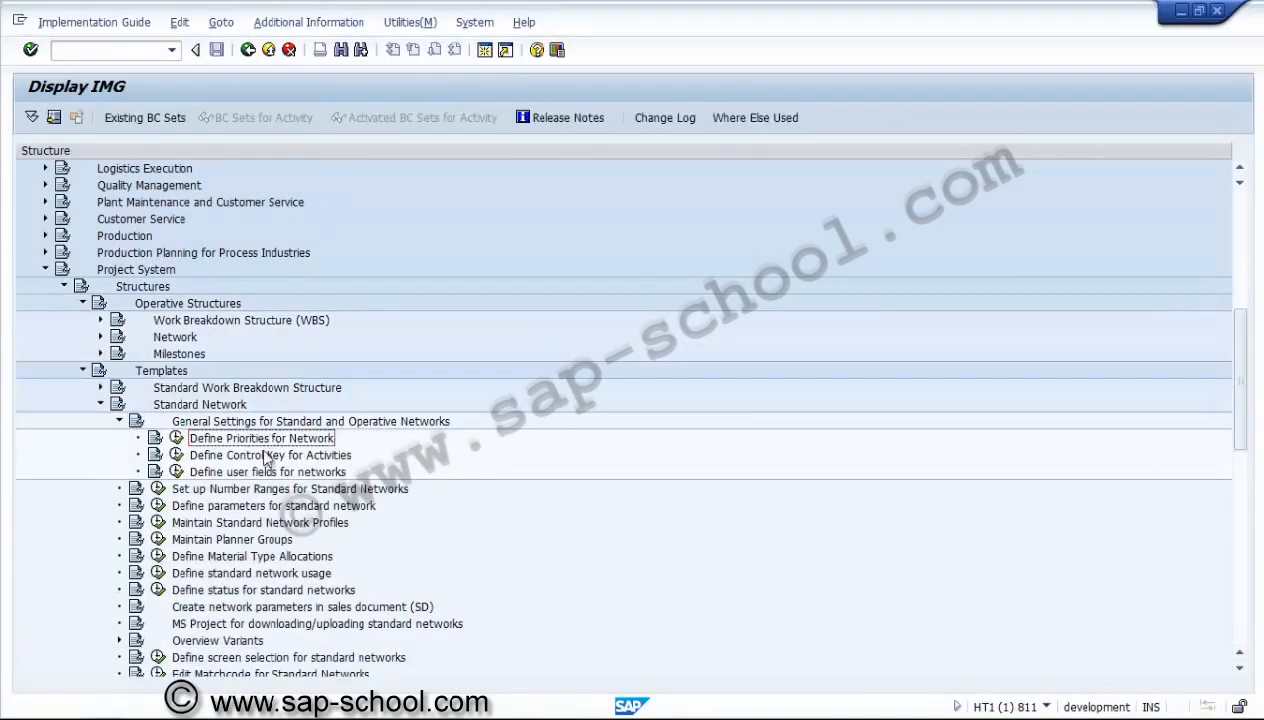
Step: Open the control key definition for activities under Standard Network, check network control key PS01, and return to the IMG
left_click(176, 455)
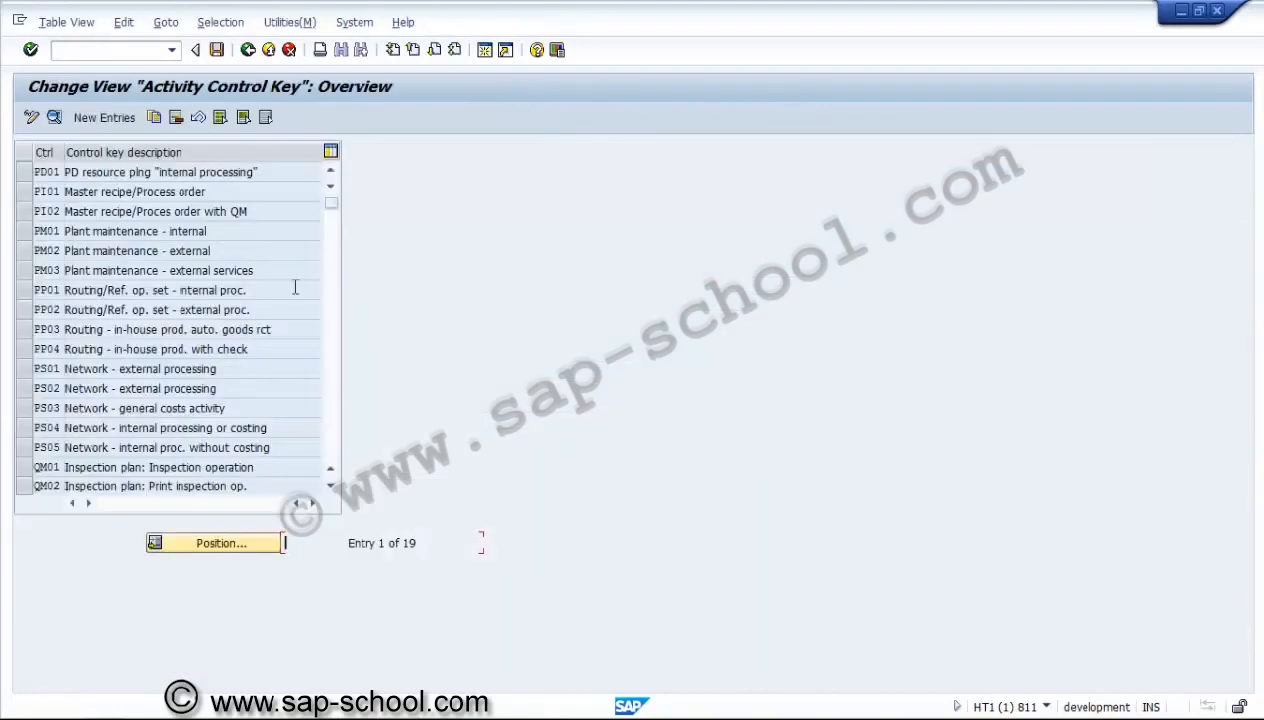
left_click(94, 369)
left_click(248, 50)
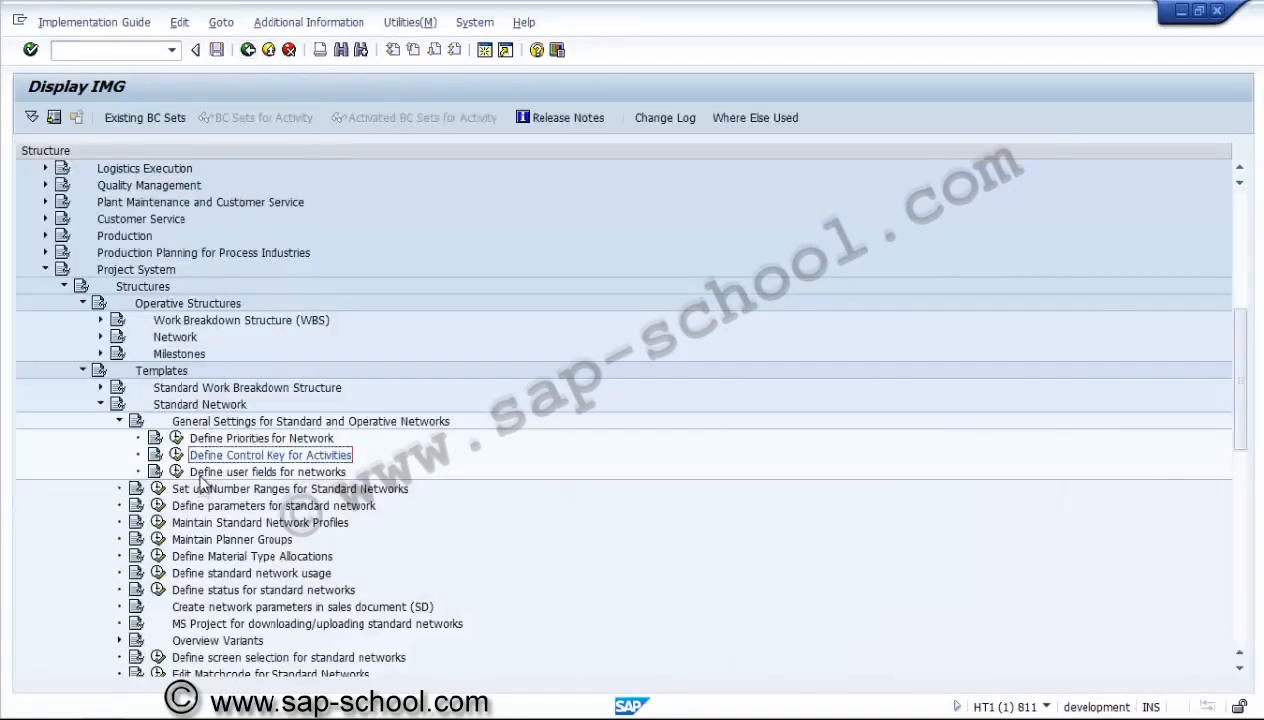
Step: Look through the Standard Network activities from user fields and number ranges to creating network parameters in the sales document (SD)
left_click(250, 472)
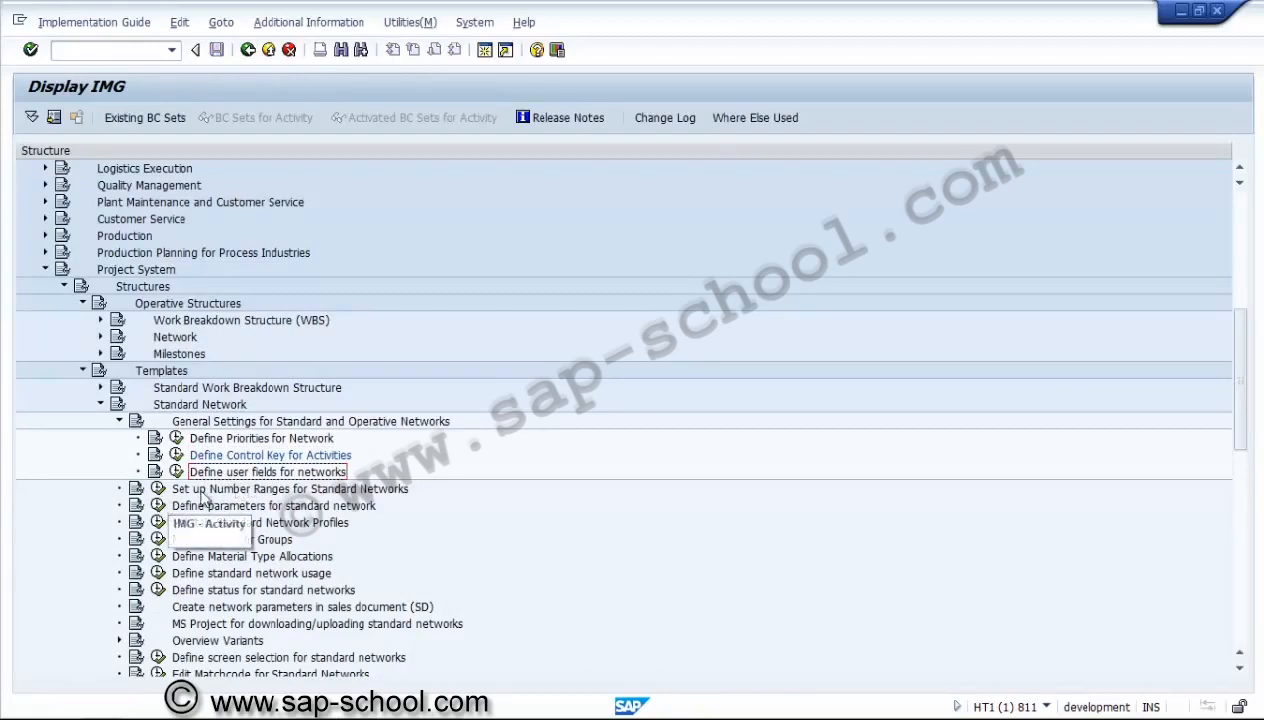
left_click(242, 492)
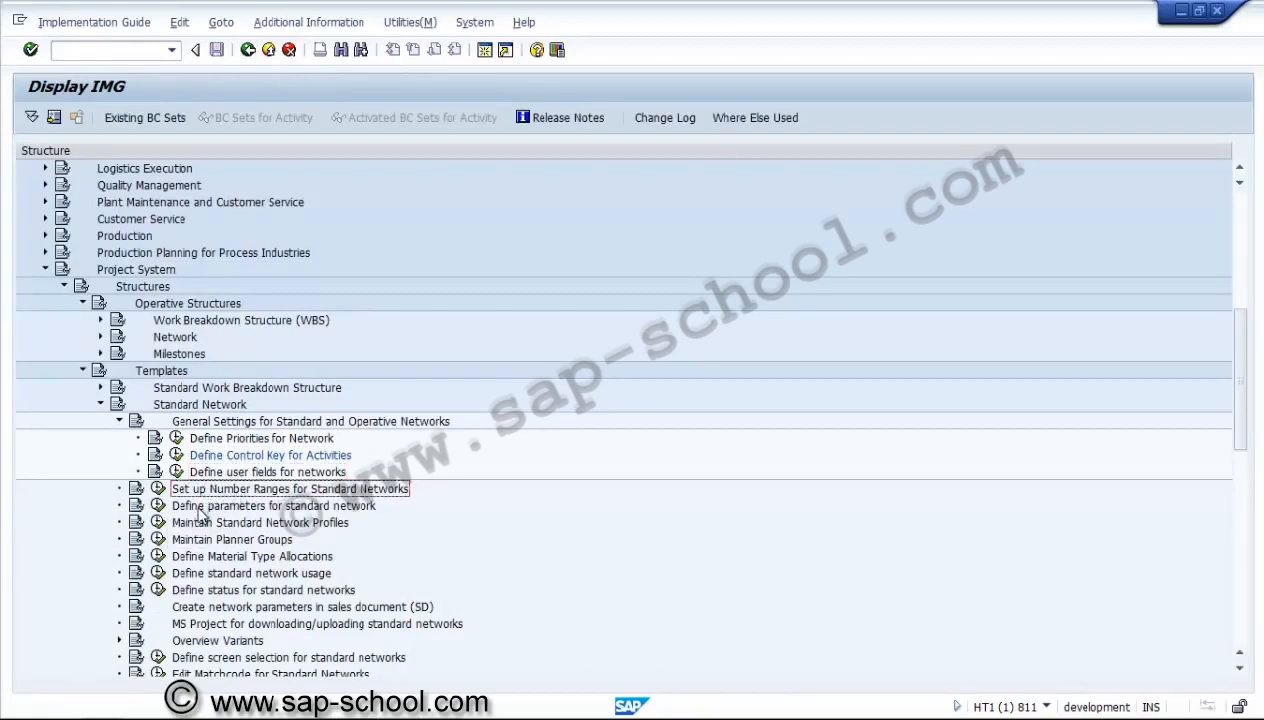
left_click(199, 507)
left_click(201, 524)
left_click(200, 541)
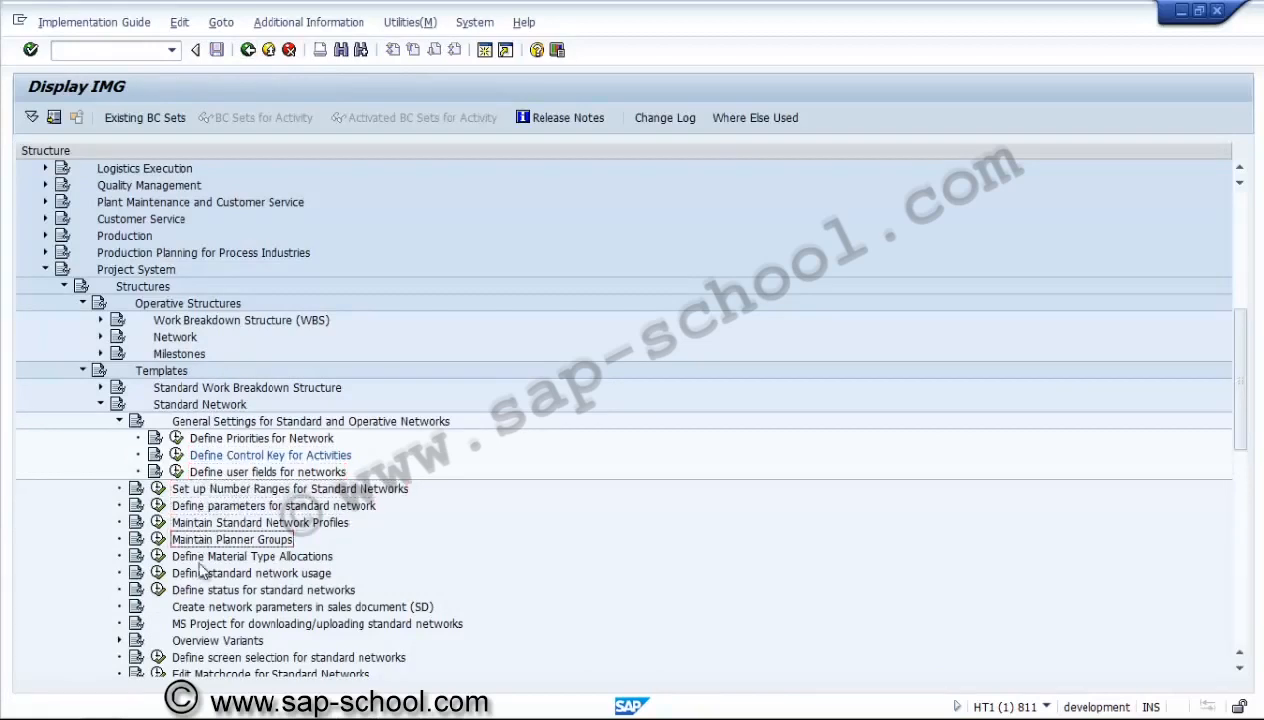
left_click(201, 574)
left_click(203, 607)
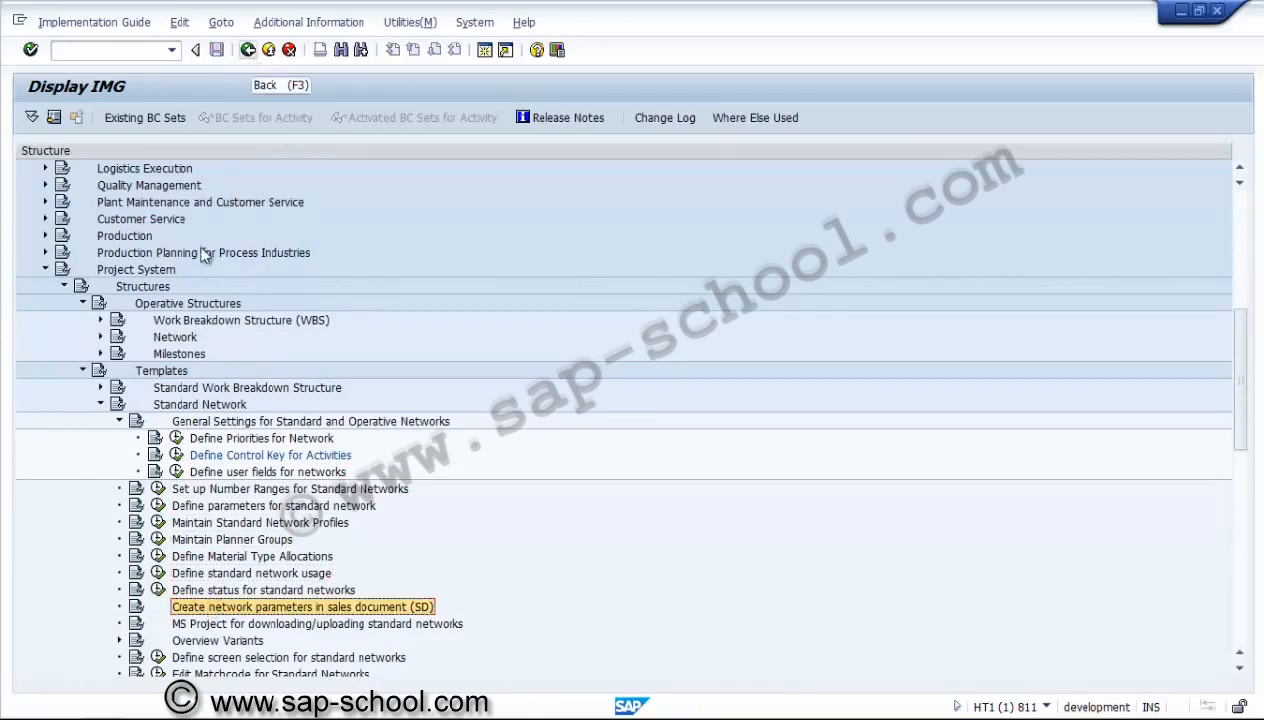
Step: Collapse the general settings, Standard Network and Templates nodes in the Project System structure
left_click(118, 422)
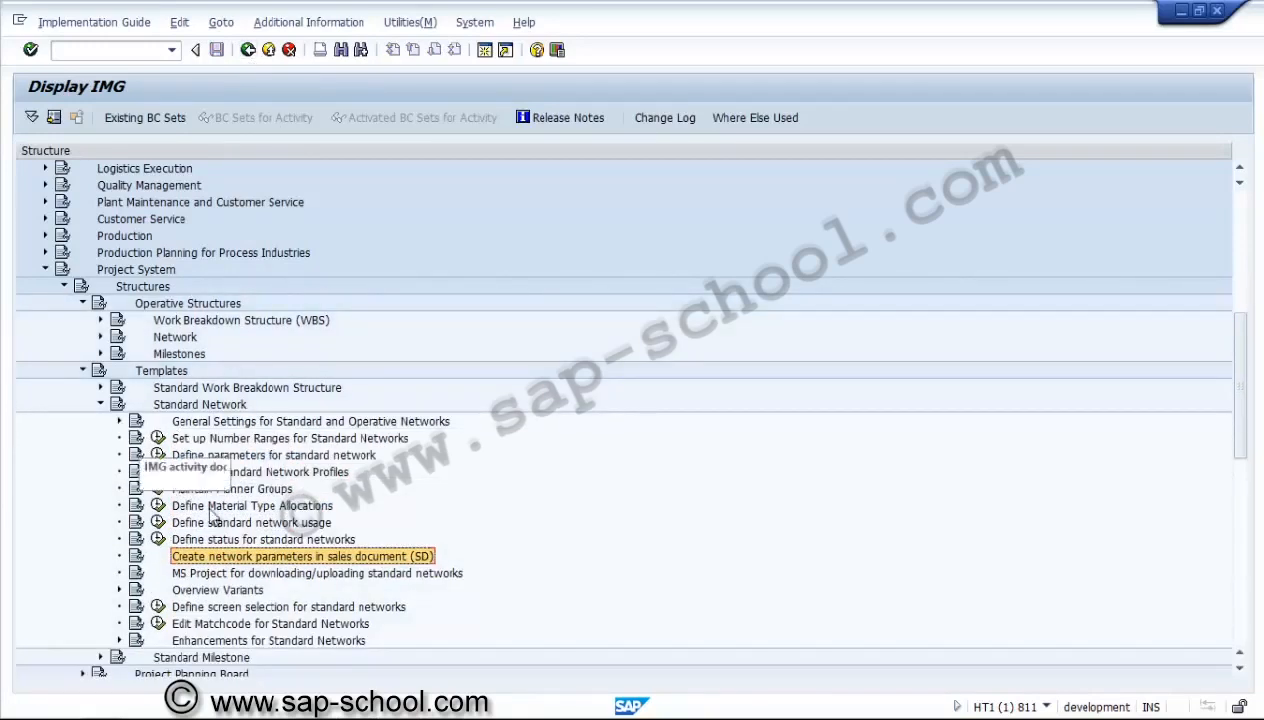
left_click(100, 405)
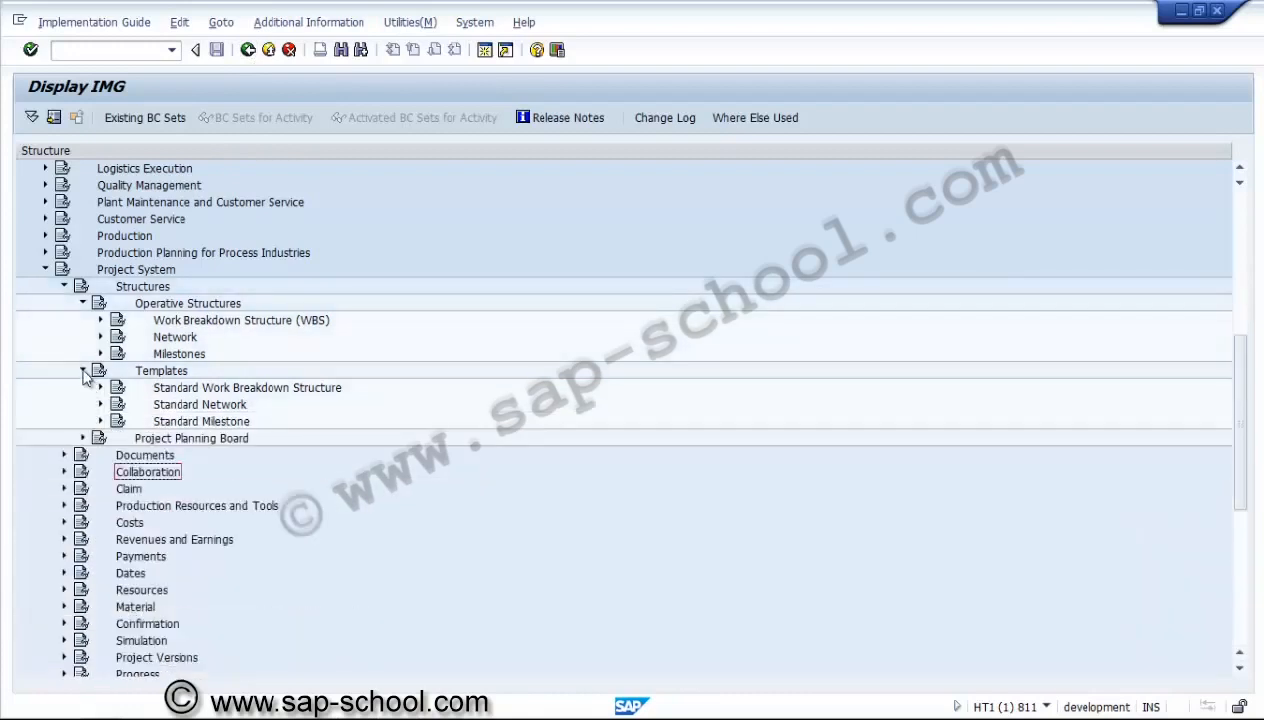
left_click(84, 371)
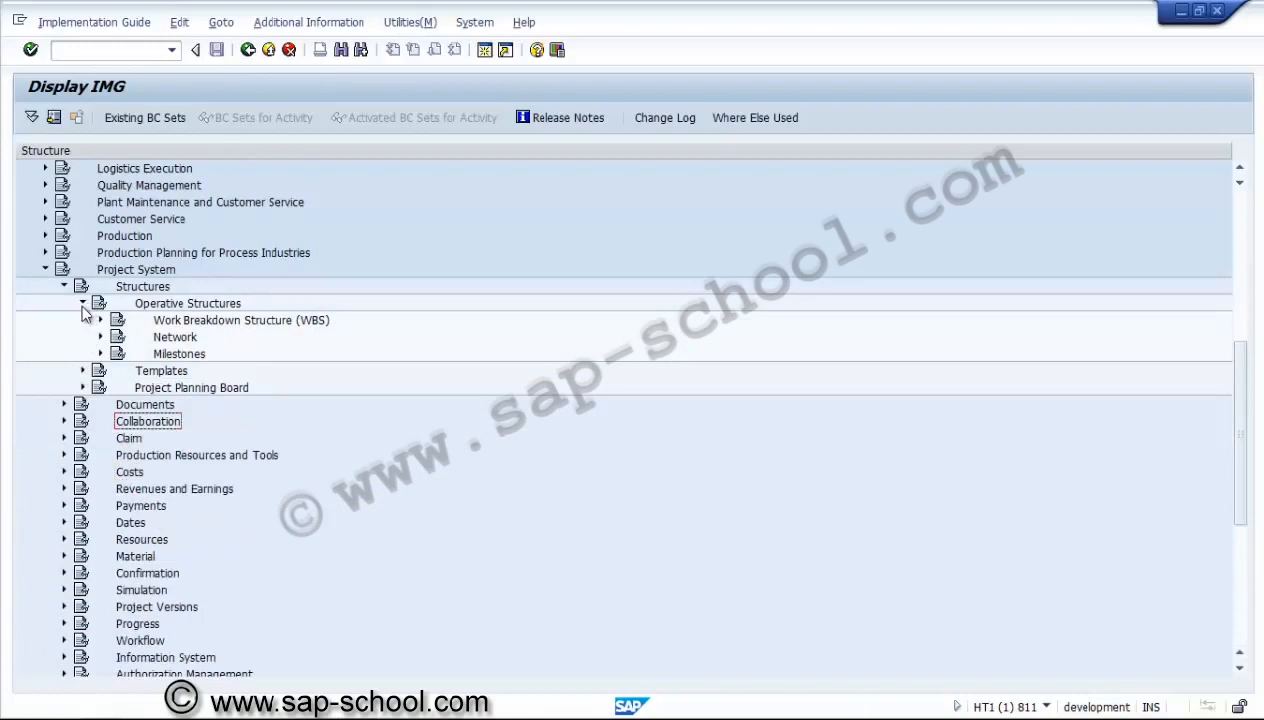
Step: Collapse Operative Structures and expand Costs, Automatic and Periodic Allocations, Settlement, down to the Settlement Profile activities in Project System
left_click(84, 304)
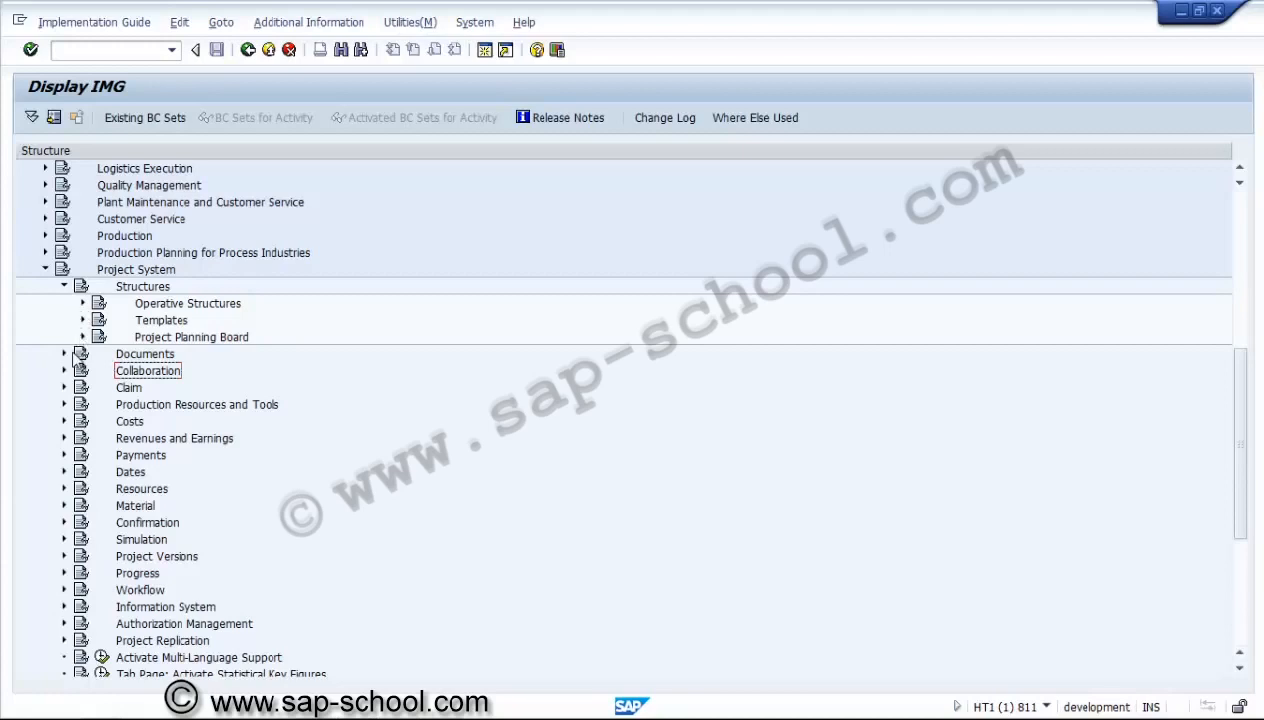
left_click(64, 421)
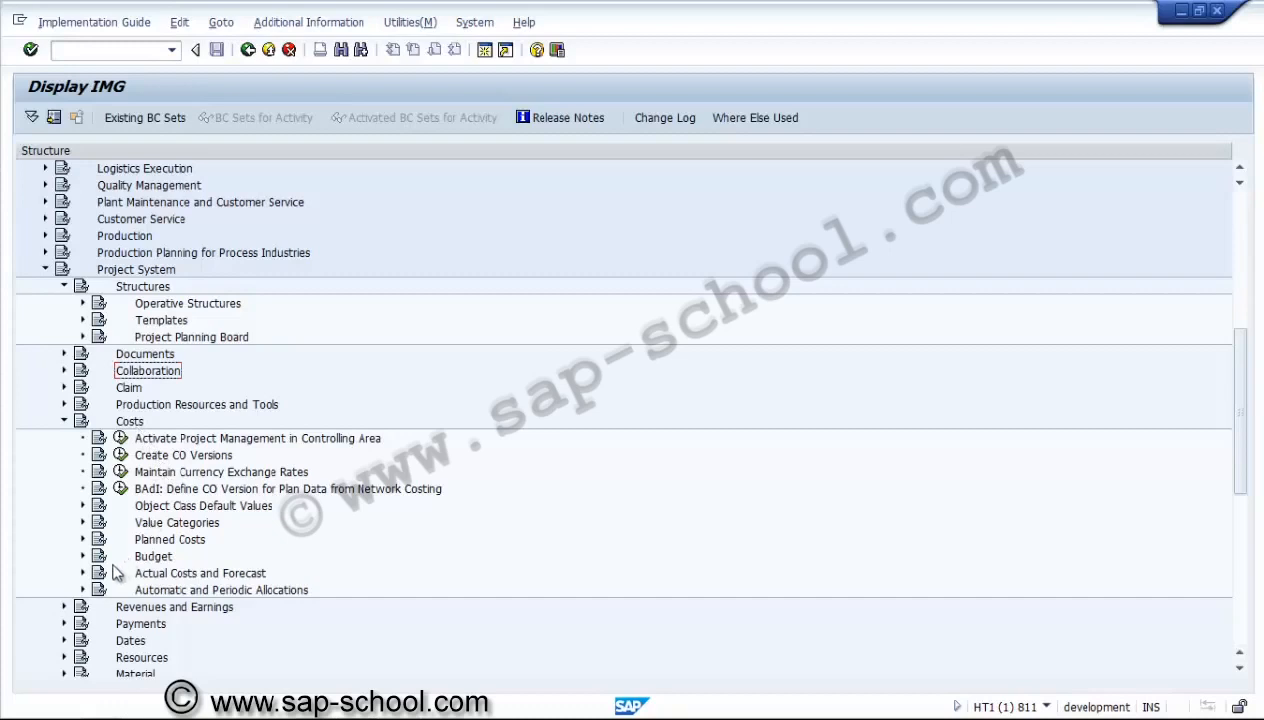
left_click(84, 590)
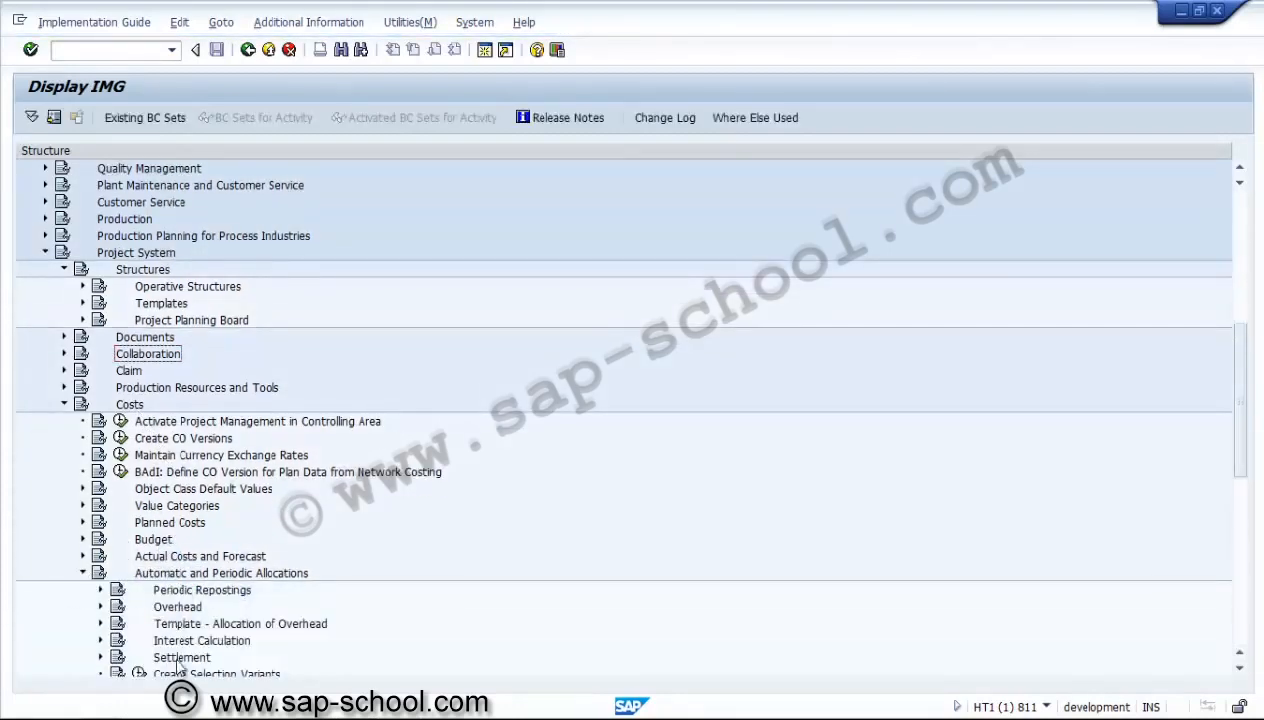
left_click(180, 660)
left_click(100, 657)
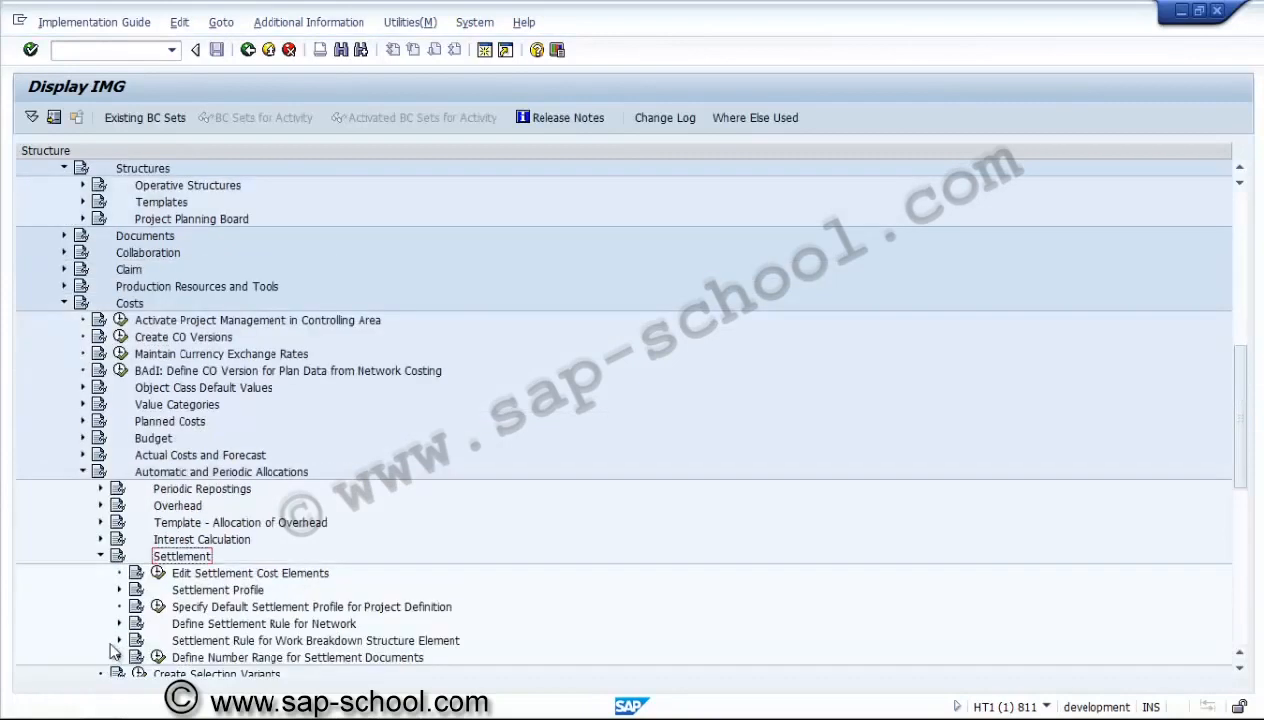
left_click(199, 590)
left_click(119, 590)
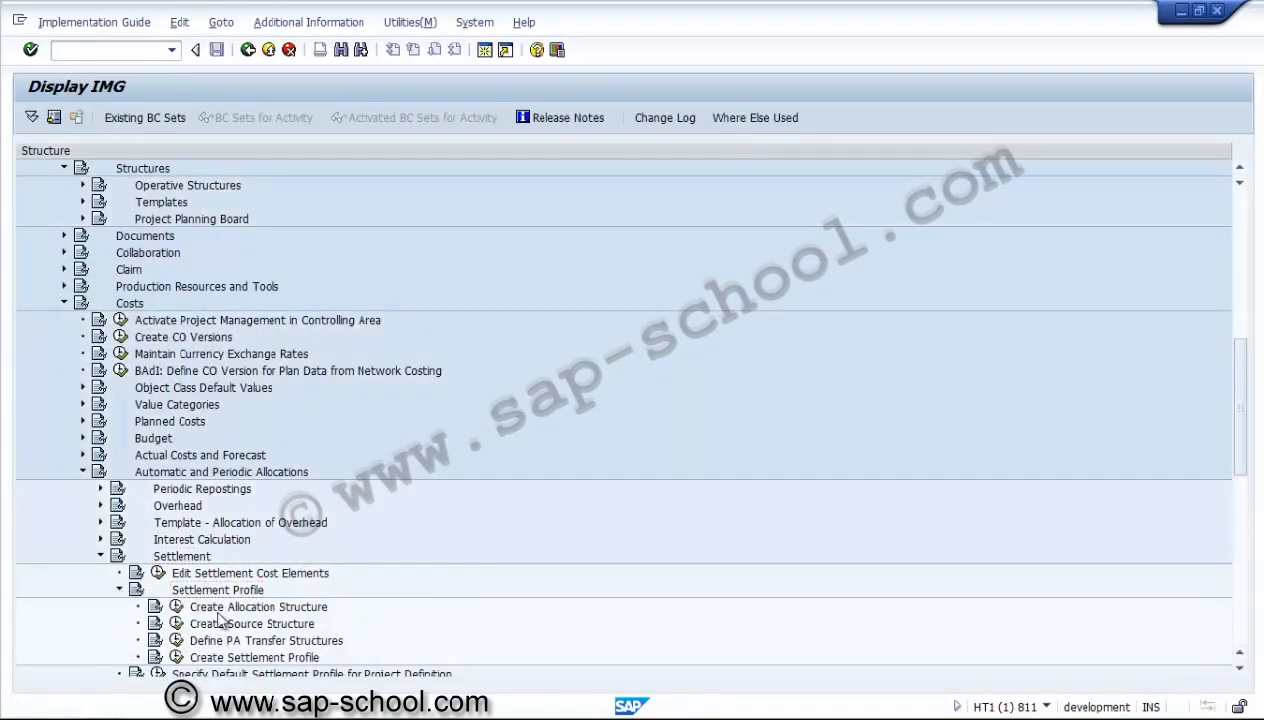
Step: Open the Create Allocation Structure activity, check the PS allocation structure, and return to the IMG
left_click(222, 607)
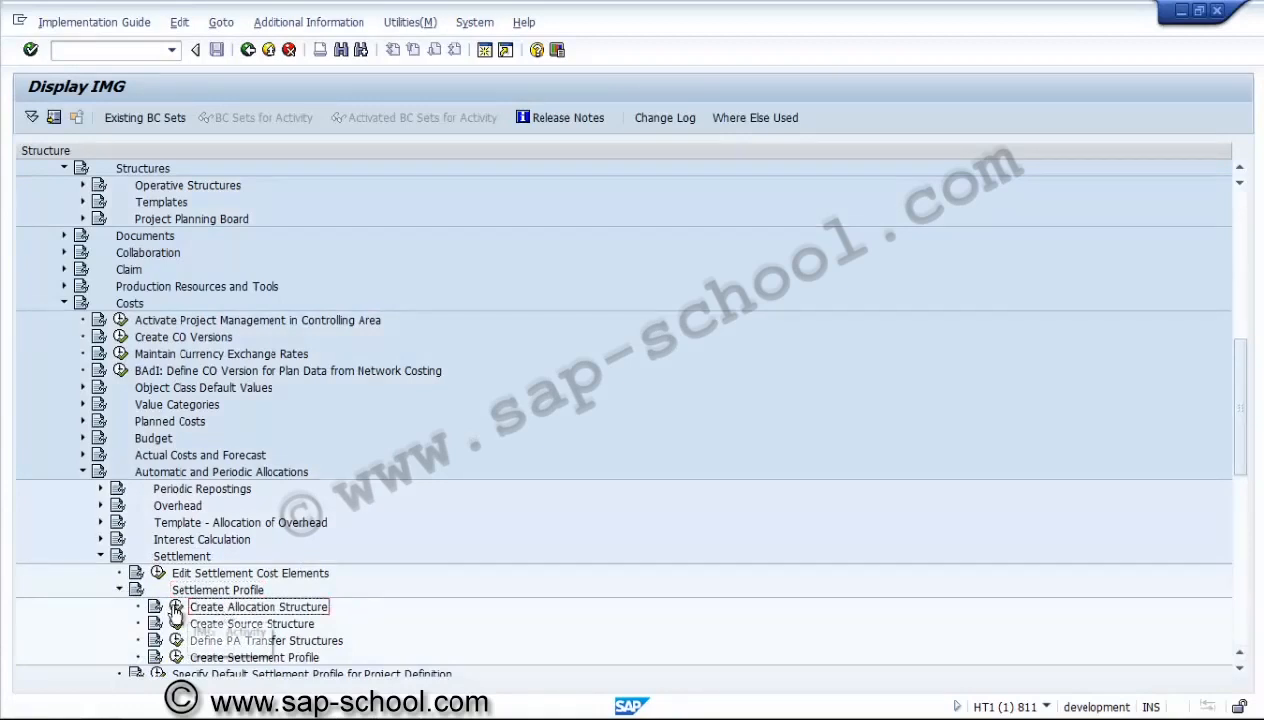
left_click(176, 607)
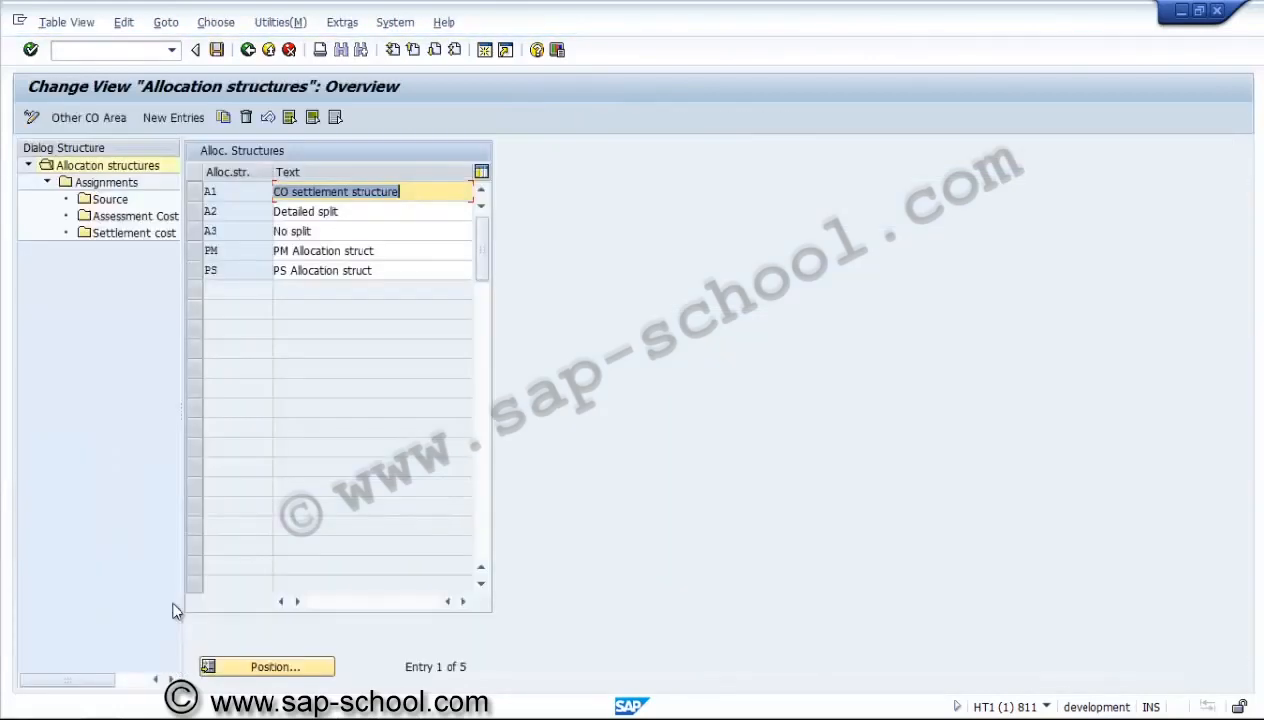
left_click(246, 268)
left_click(246, 50)
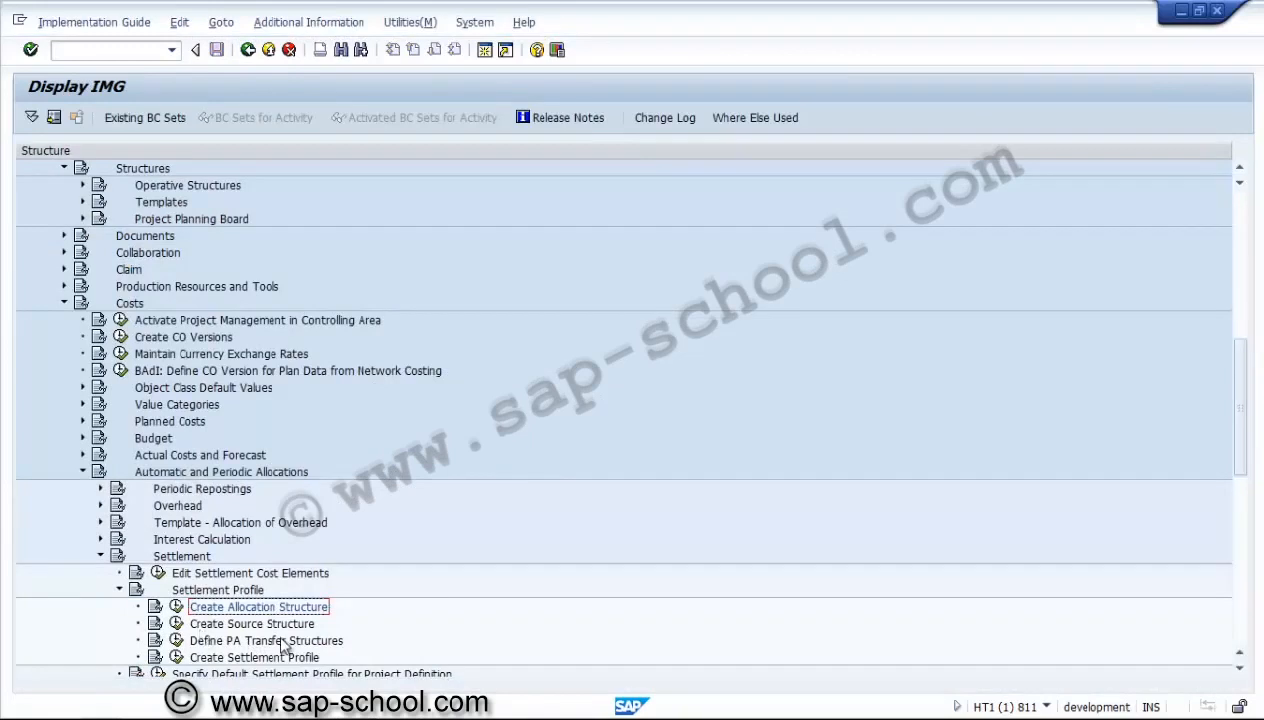
Step: Open the Create Settlement Profile activity and copy settlement profile ZPSAUC under the new key ZPSNTW
left_click(176, 657)
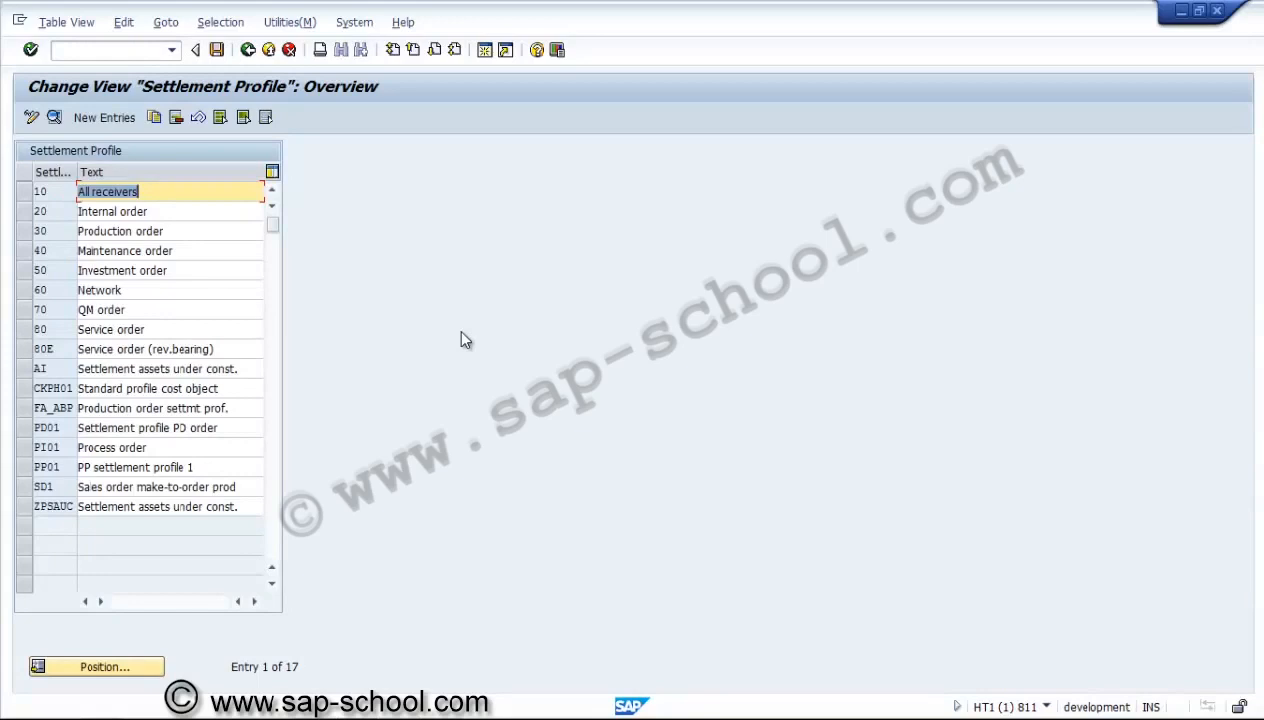
left_click(30, 507)
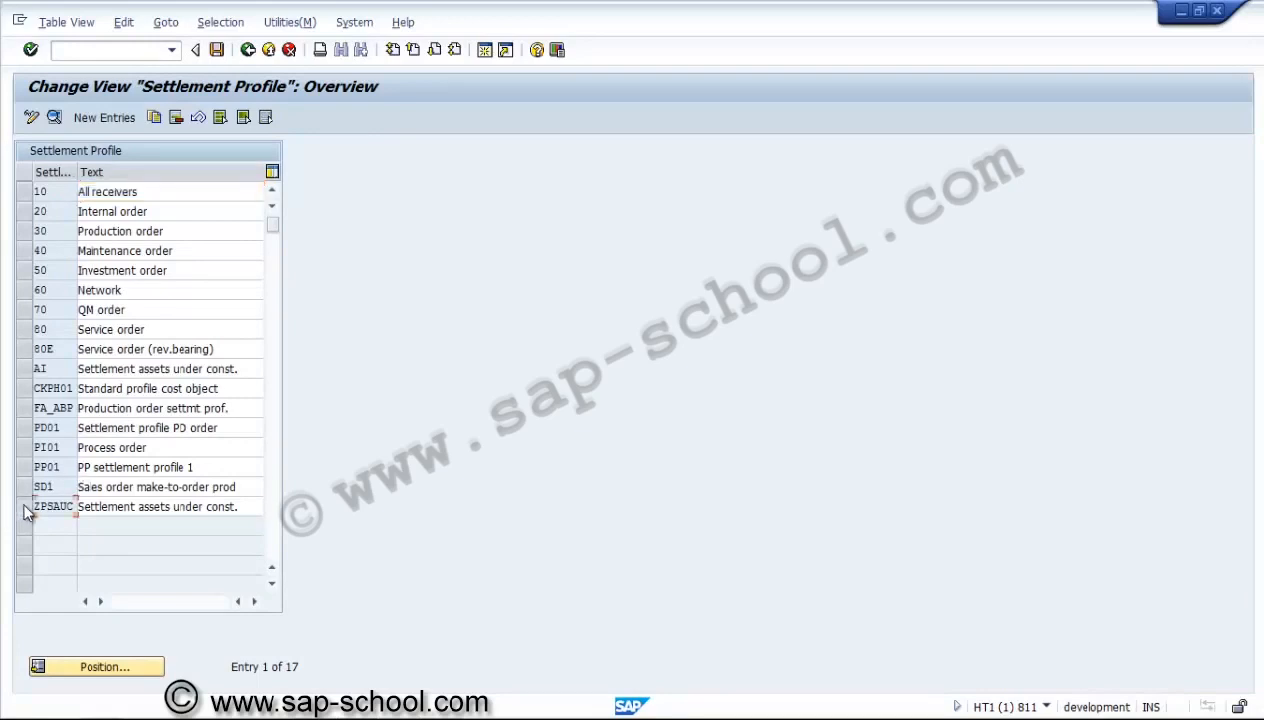
left_click(154, 117)
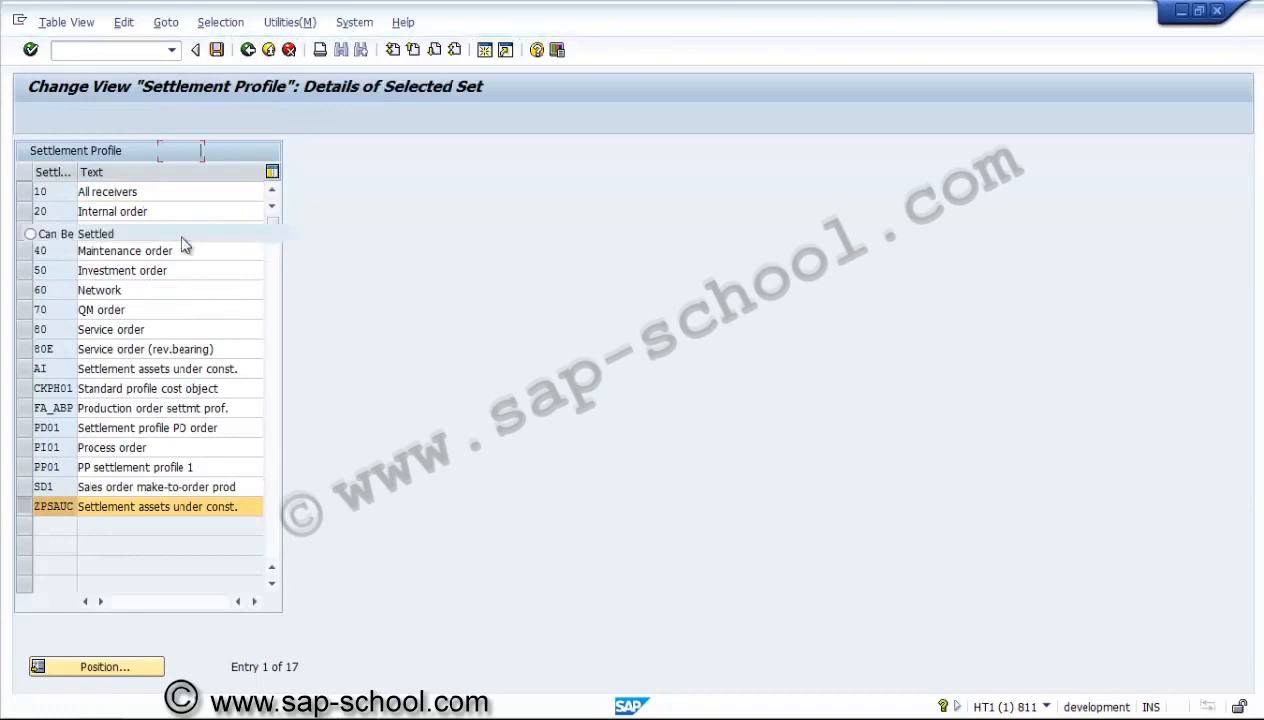
left_click(184, 155)
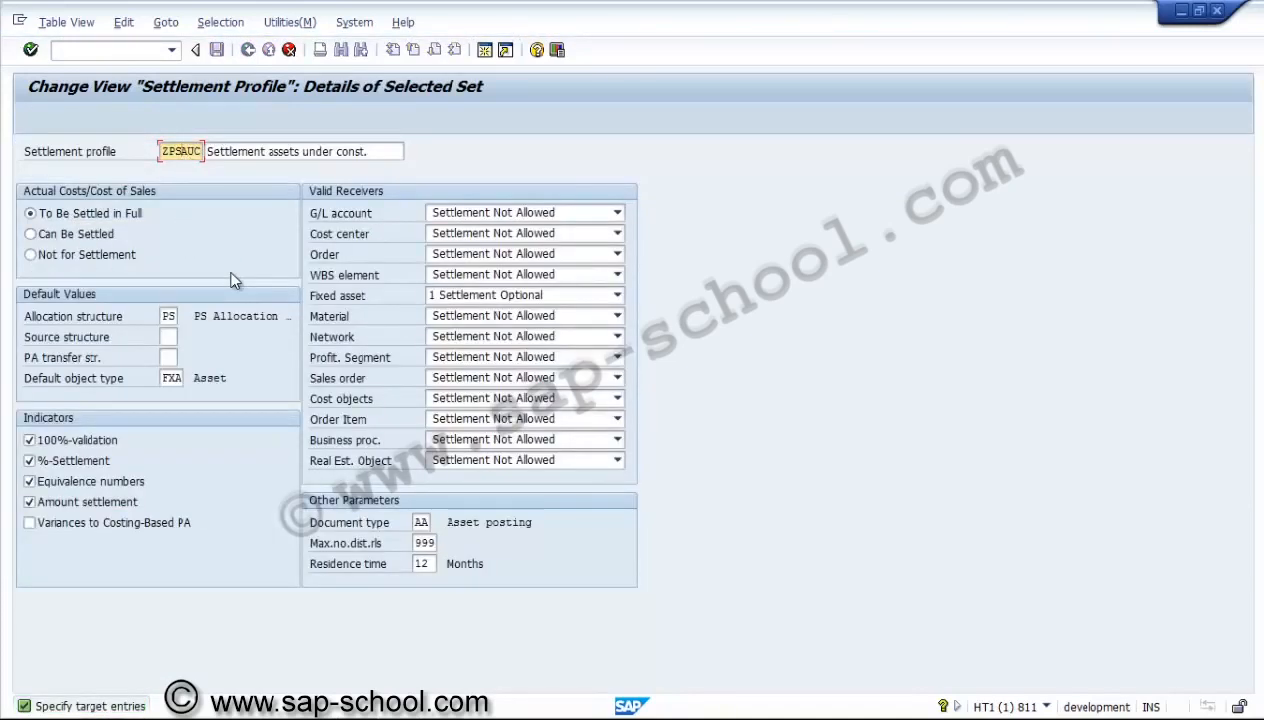
key("Insert")
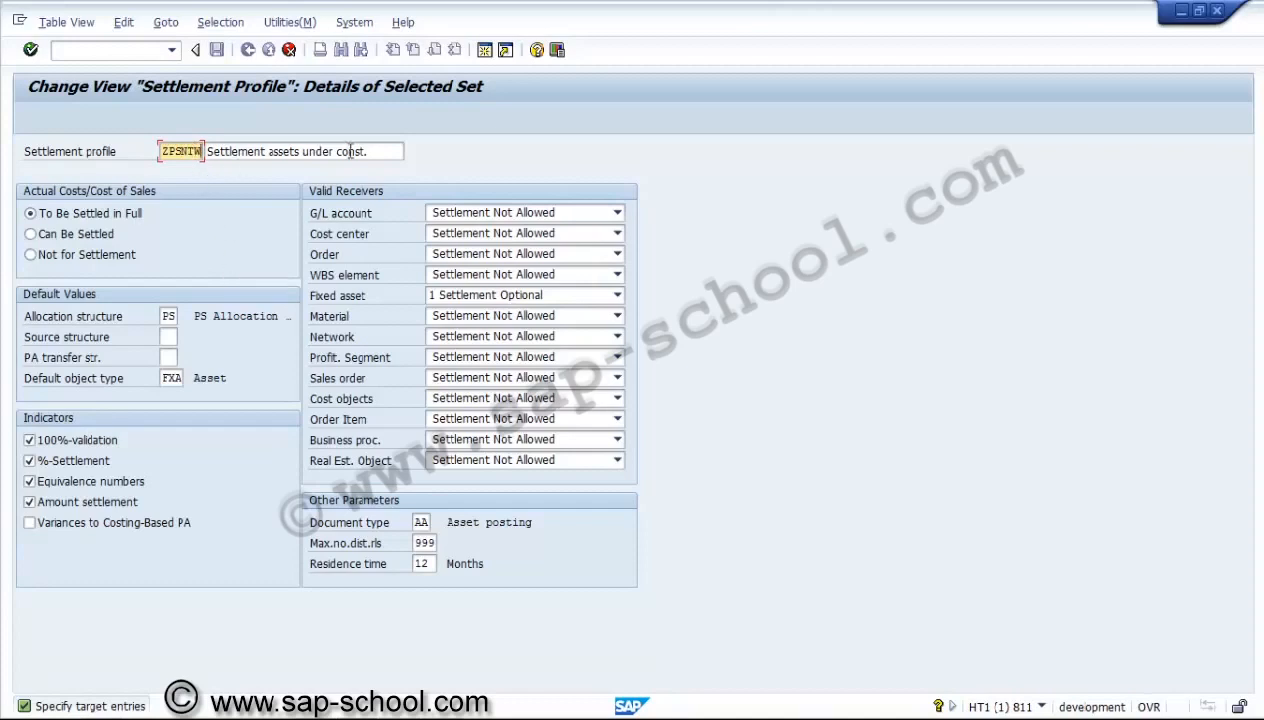
Step: Change the description of the copied settlement profile to "Settlement Network"
left_click(375, 152)
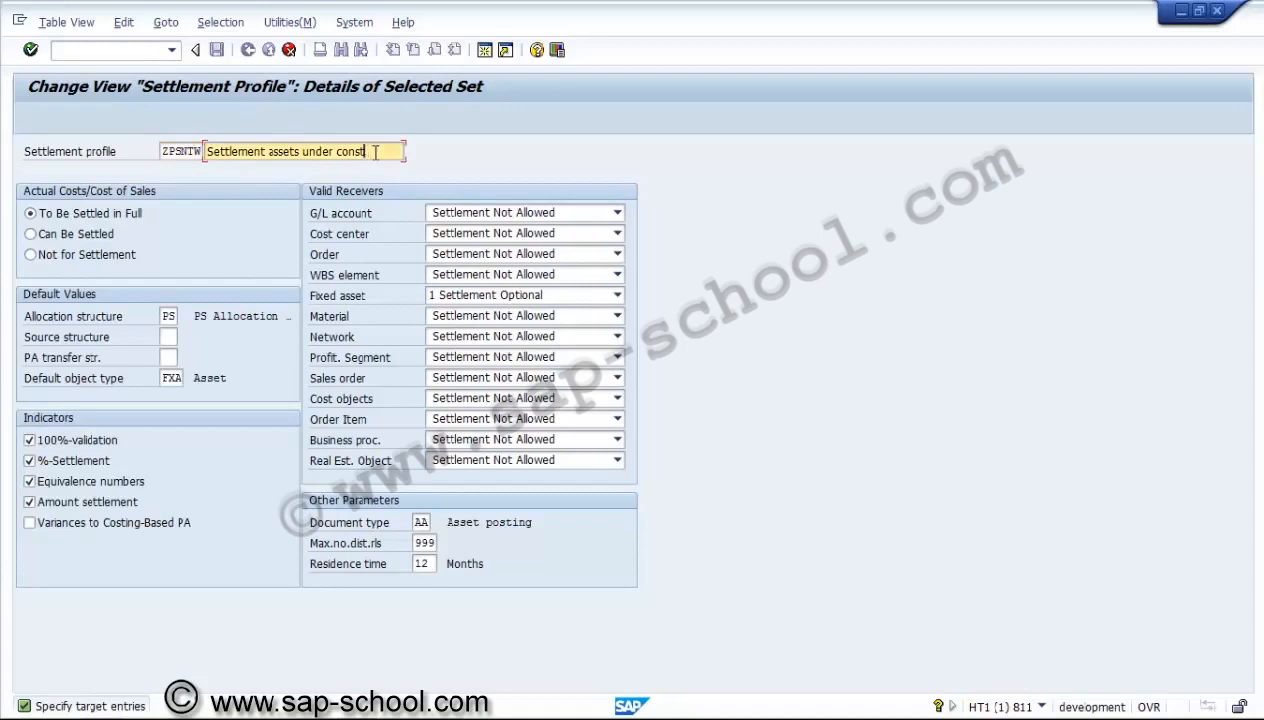
key("BackSpace")
key("BackSpace")
key("BackSpace")
key("BackSpace")
key("BackSpace")
key("BackSpace")
key("BackSpace")
key("BackSpace")
key("BackSpace")
key("BackSpace")
key("BackSpace")
key("BackSpace")
Step: Keep the PS allocation structure and set the profile's default object type to WBS from the value list
left_click(163, 315)
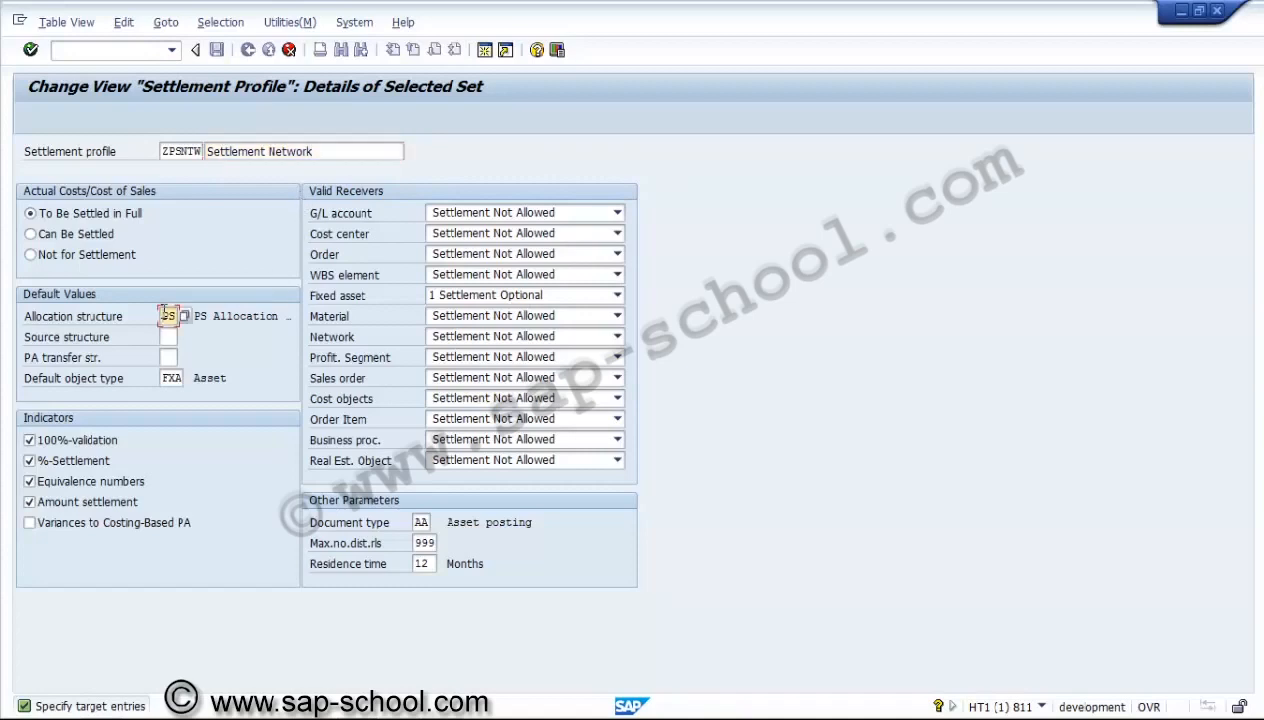
left_click(168, 378)
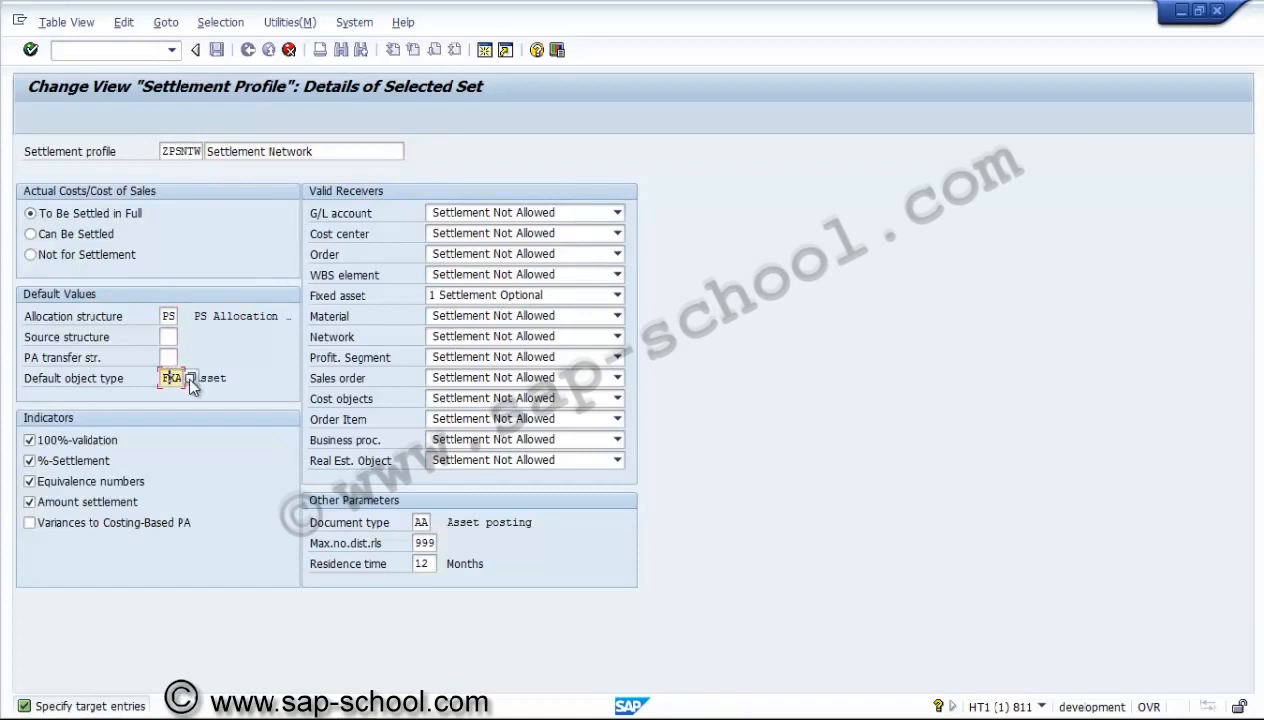
left_click(189, 380)
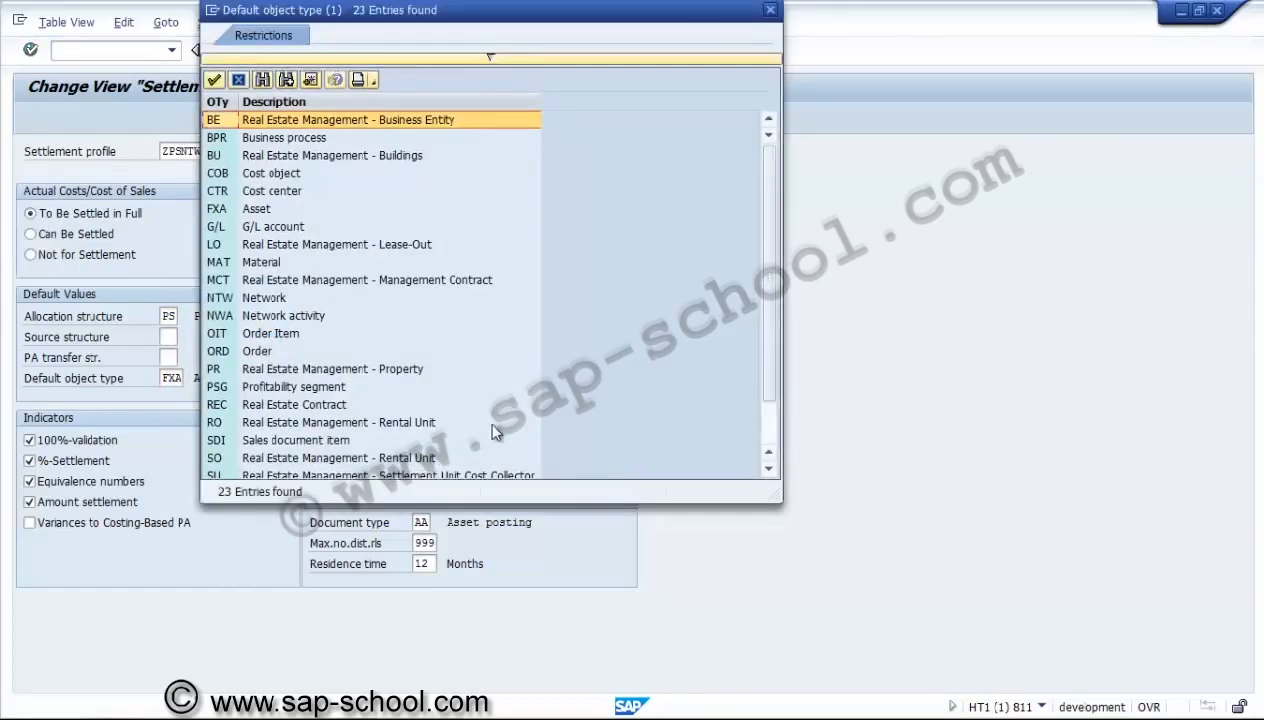
scroll(762, 435, "down", 1)
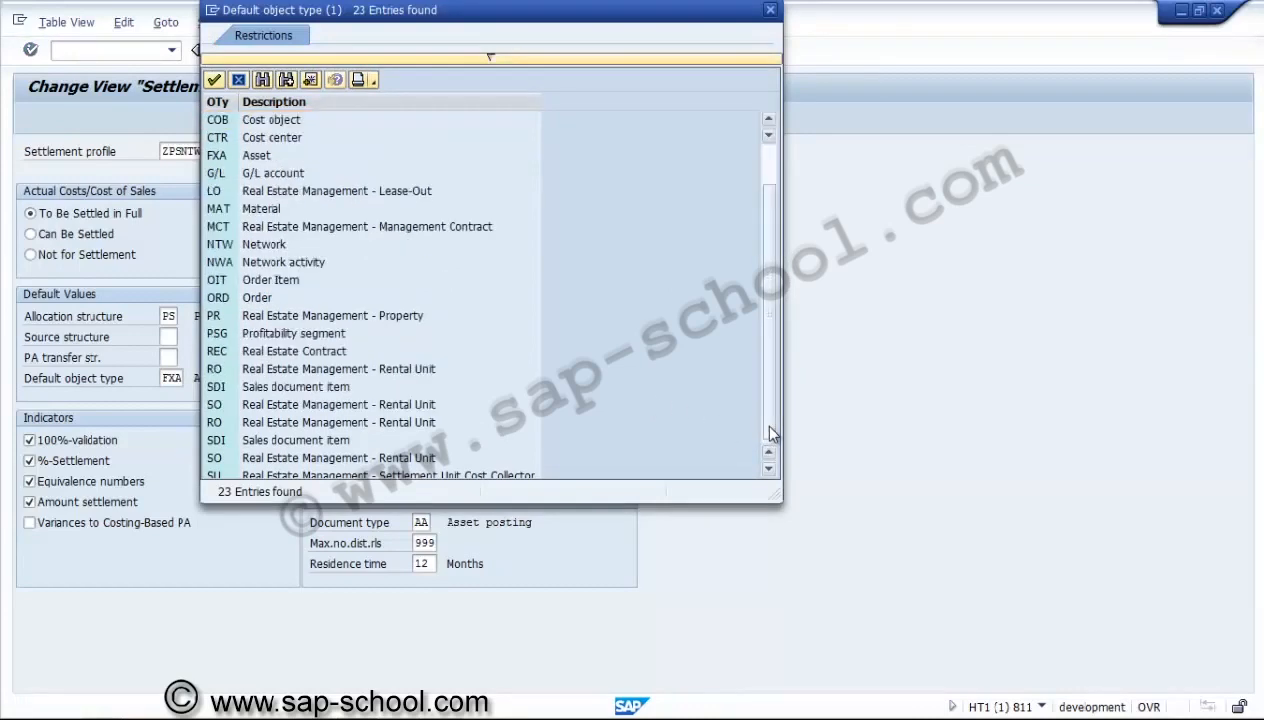
double_click(219, 458)
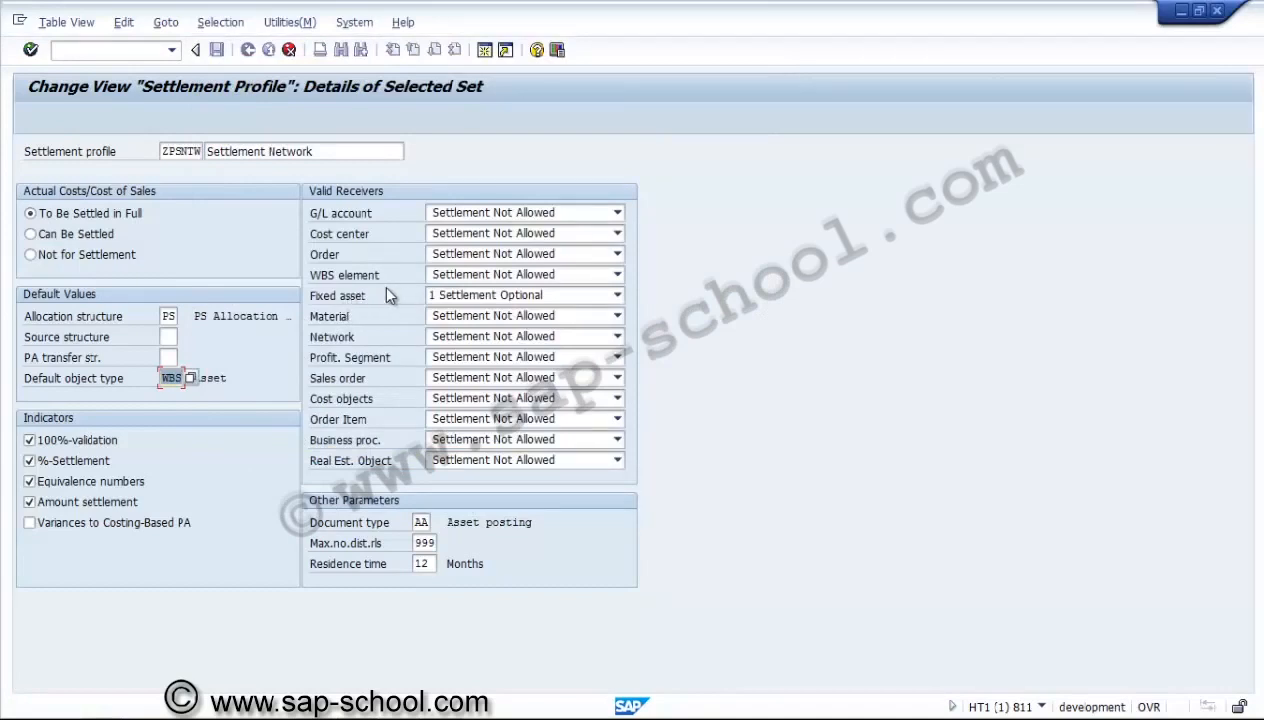
Step: Set the valid receivers so that Fixed asset is Settlement Not Allowed and WBS element is Settlement Optional
left_click(431, 298)
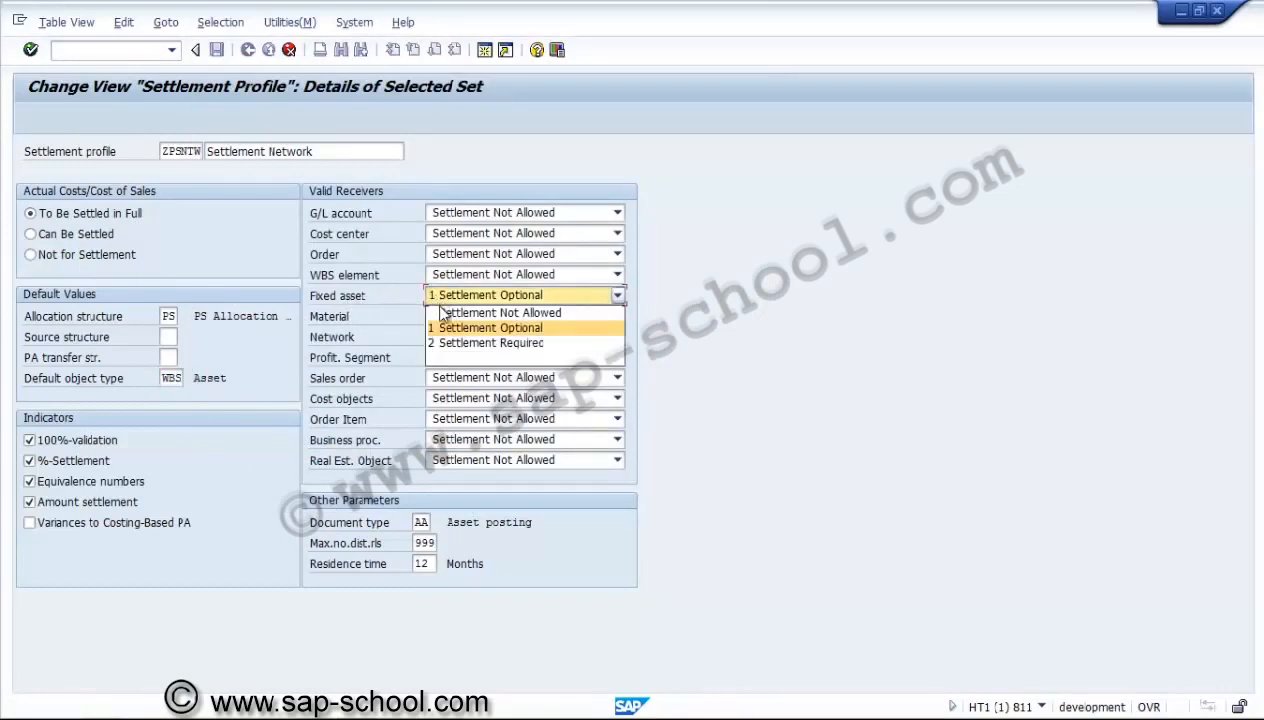
left_click(443, 313)
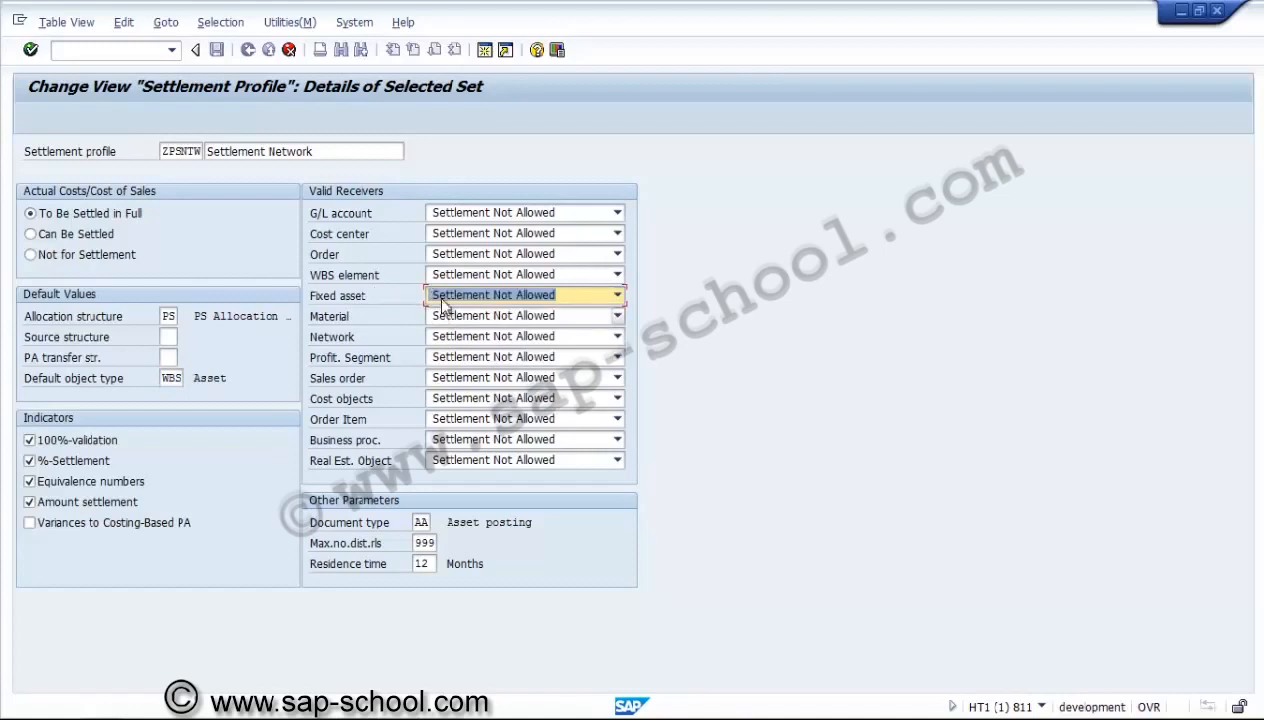
left_click(453, 276)
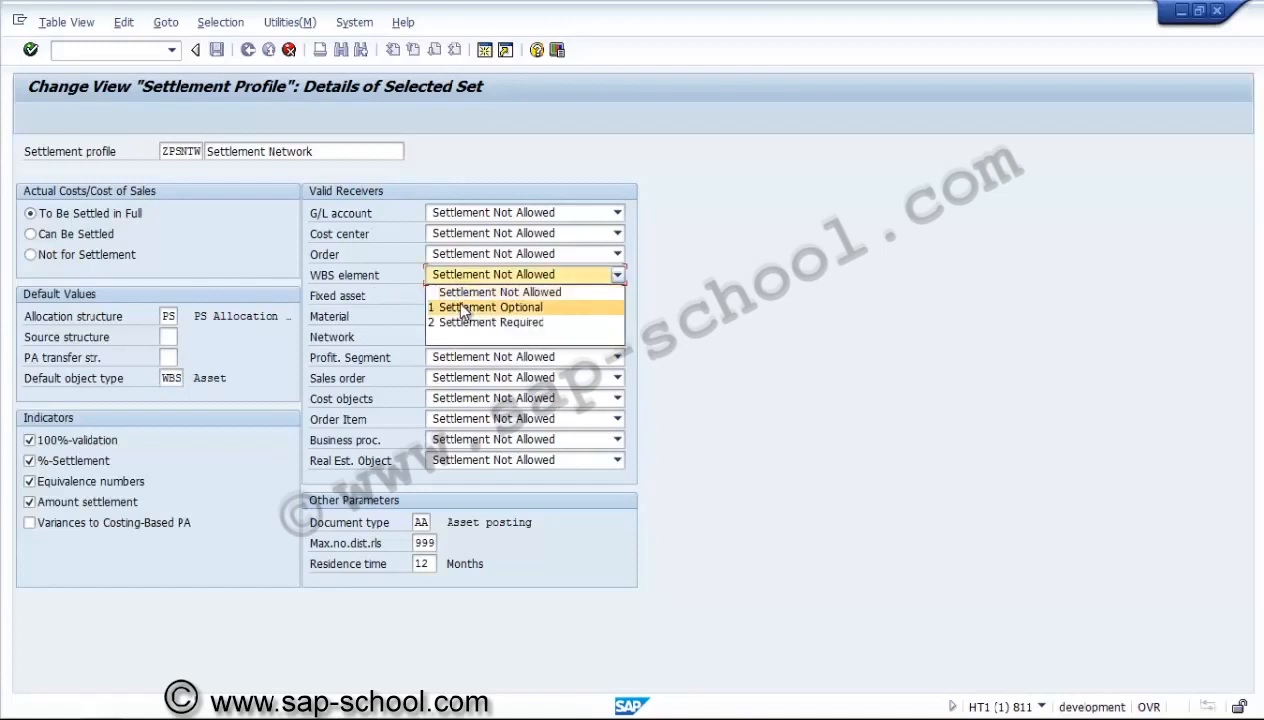
left_click(463, 308)
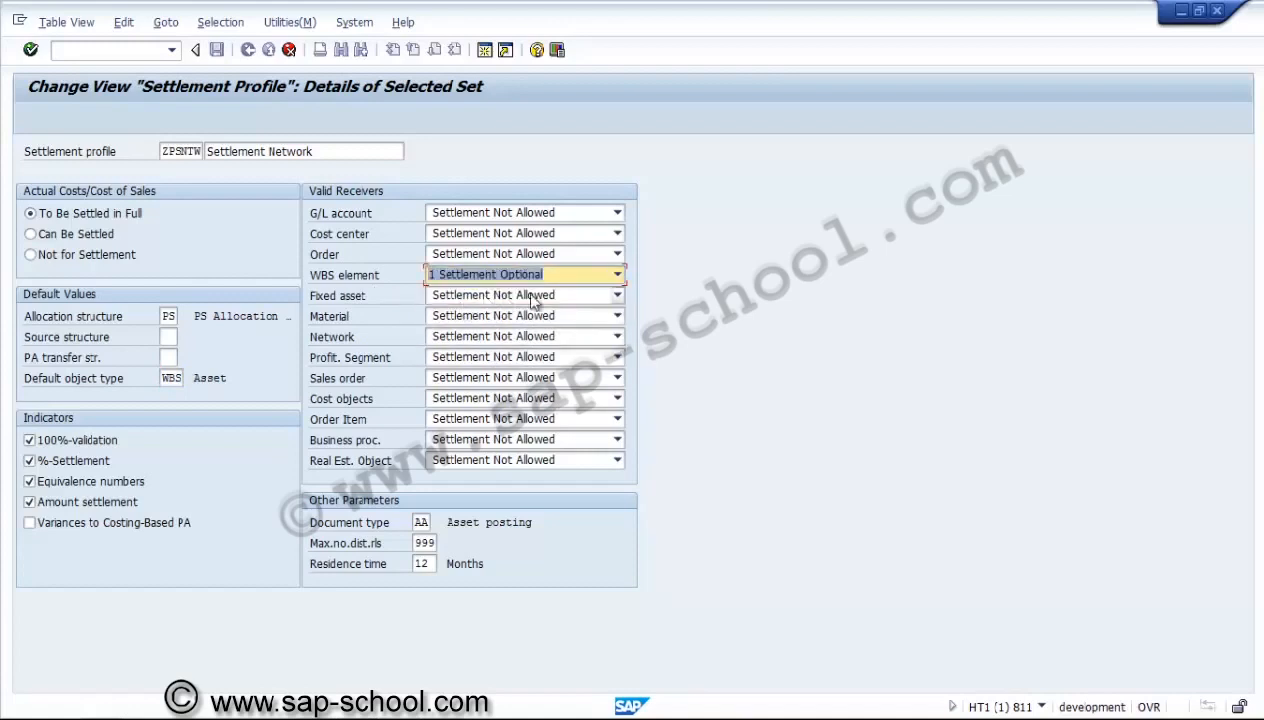
Step: Set the settlement profile's document type to SA
left_click(421, 521)
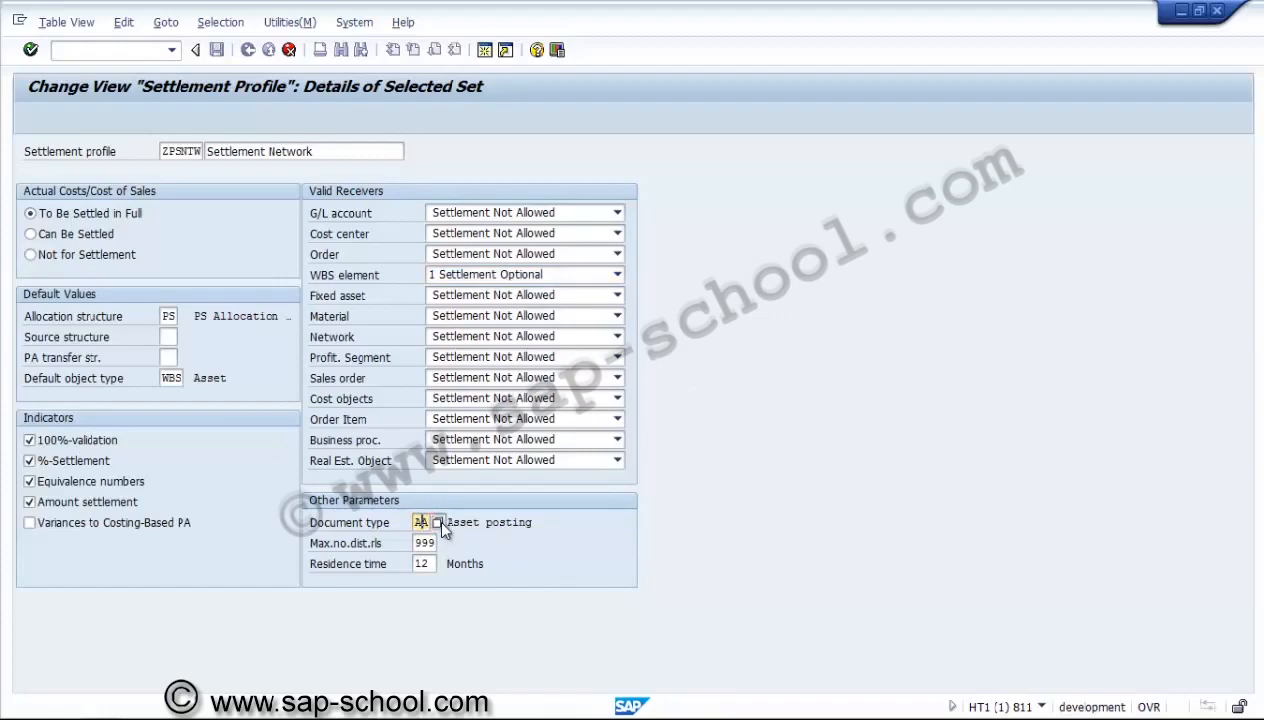
left_click(438, 522)
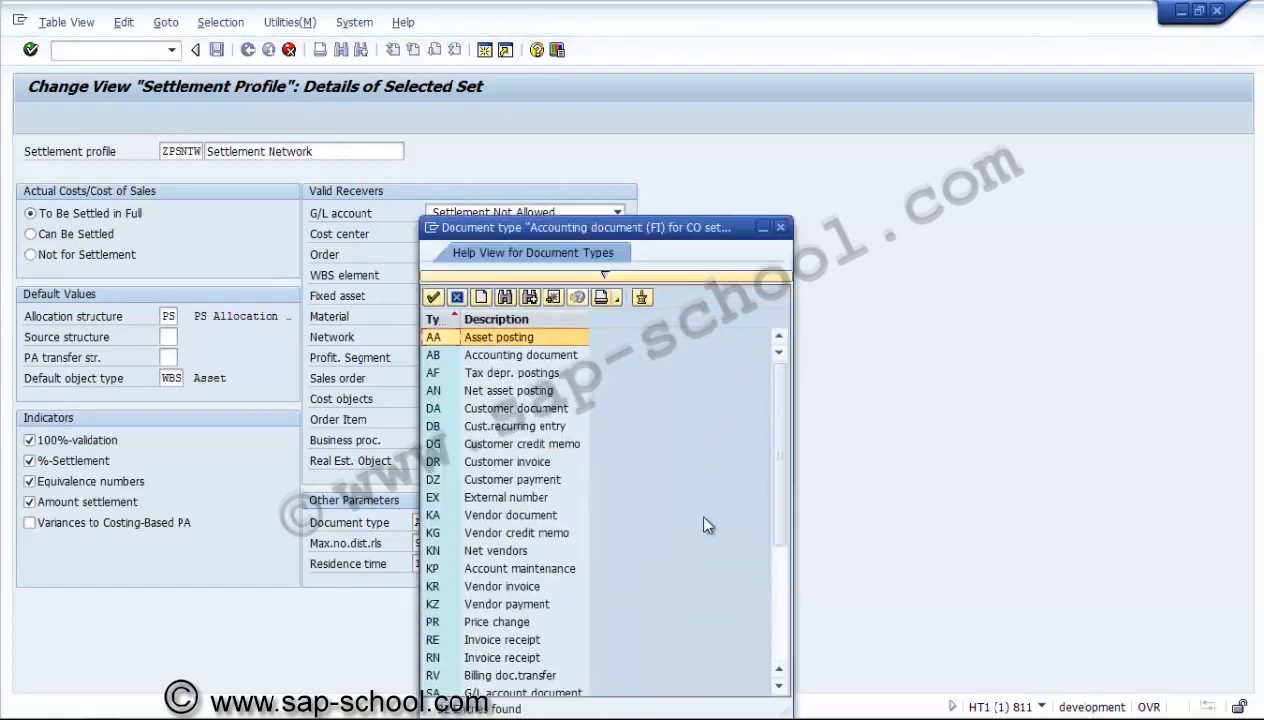
double_click(582, 693)
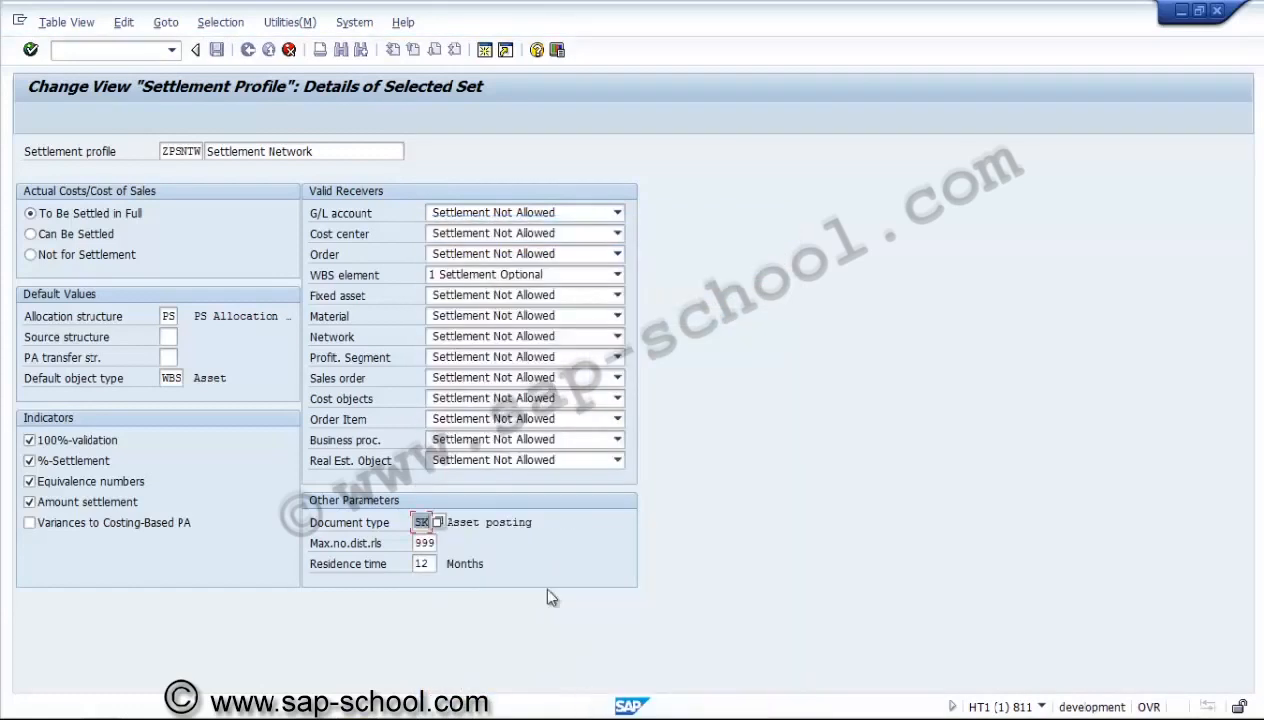
left_click(422, 522)
type("Sa")
Step: Set the maximum number of distribution rules to 3 and the residence time to 3 months, and confirm the copied profile
left_click(415, 543)
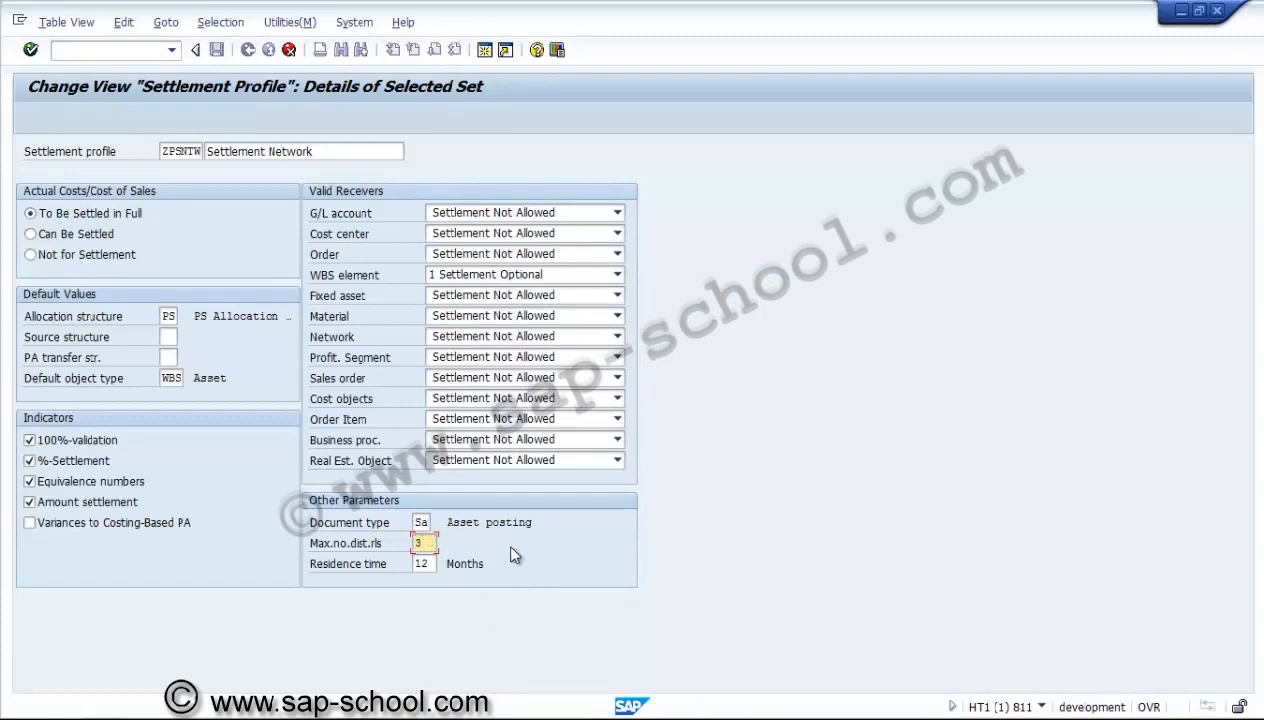
left_click(429, 563)
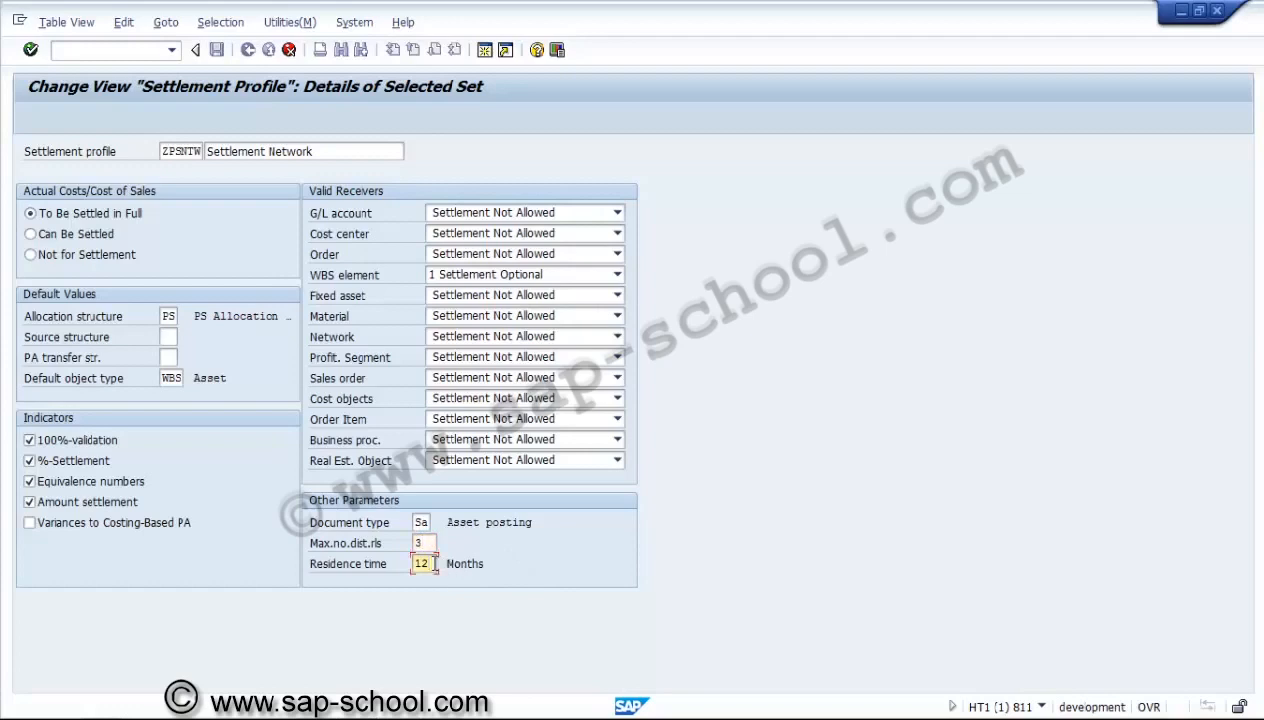
key("BackSpace")
key("BackSpace")
type("3")
left_click(102, 445)
left_click(130, 502)
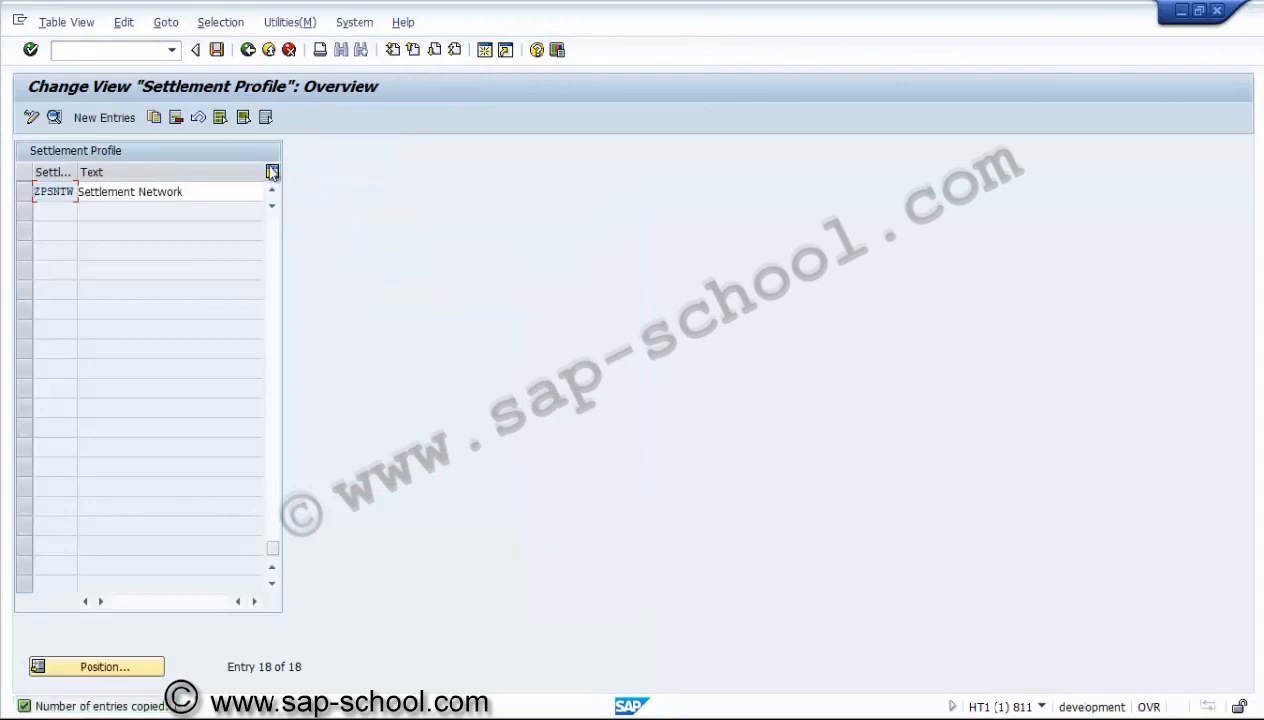
Step: Save the settlement profile in a new customizing request described as "PS - settlement profile for Network"
left_click(217, 49)
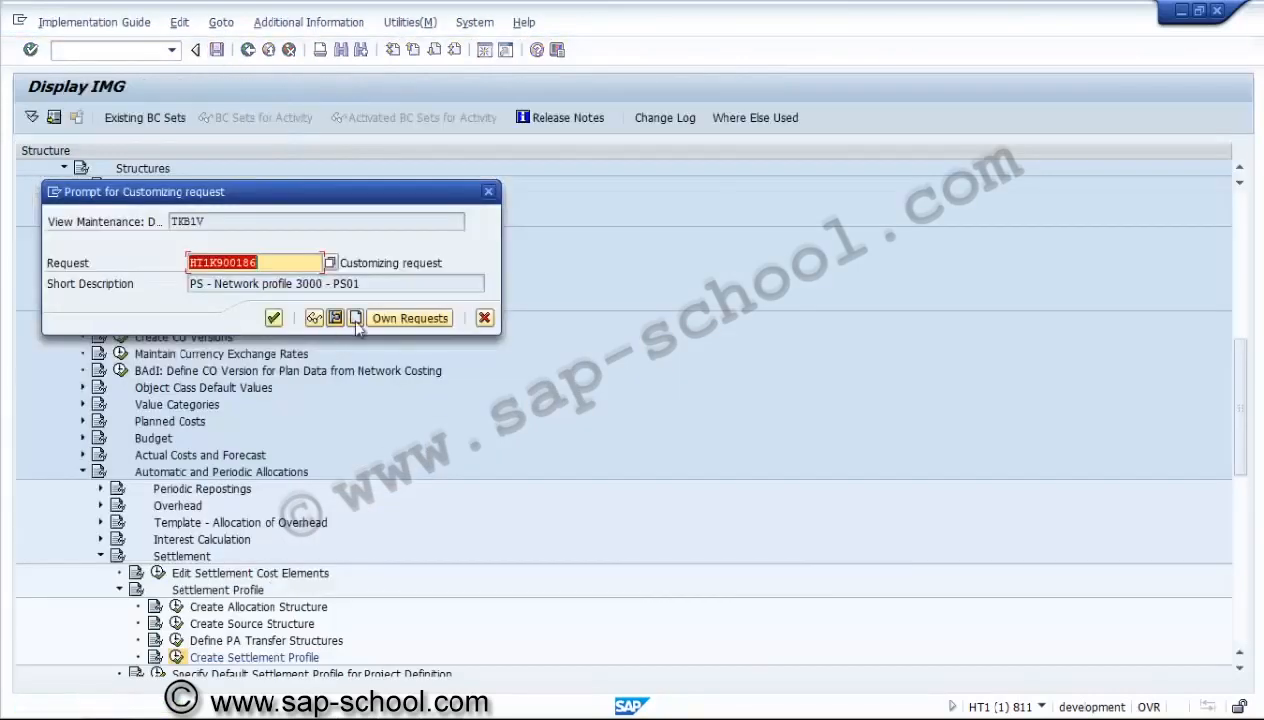
left_click(355, 318)
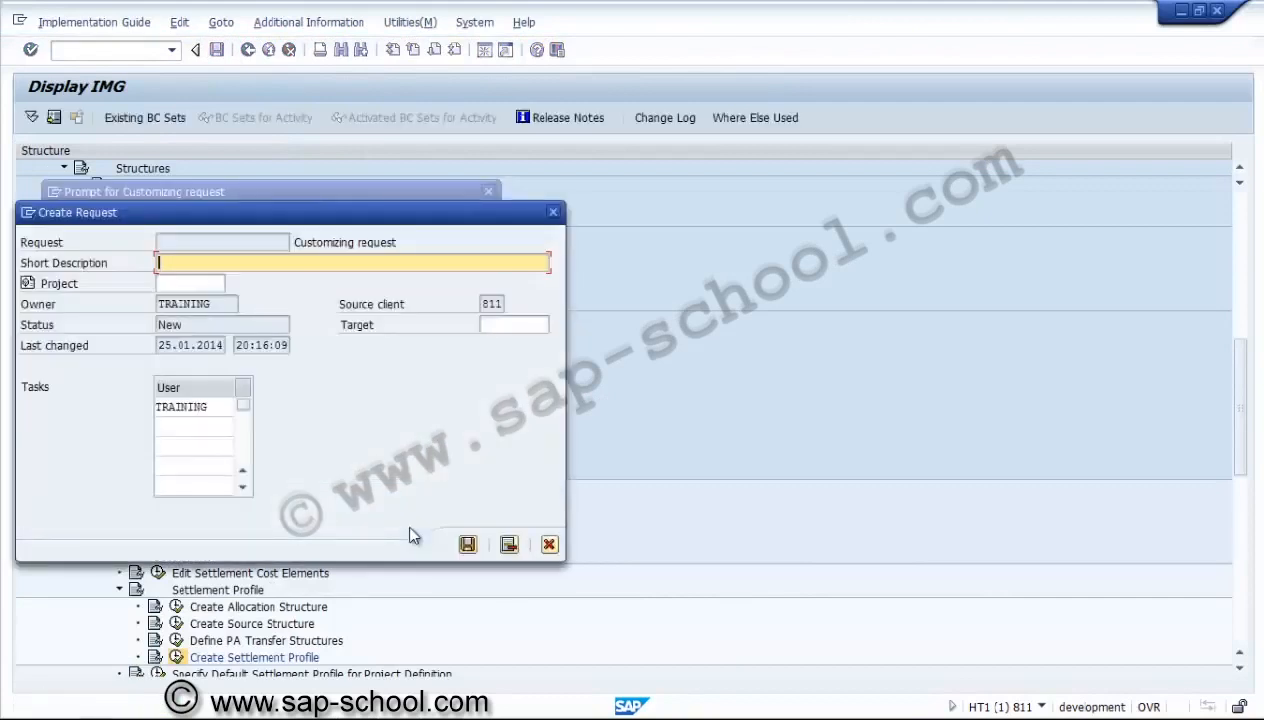
type("PS - settlement pr")
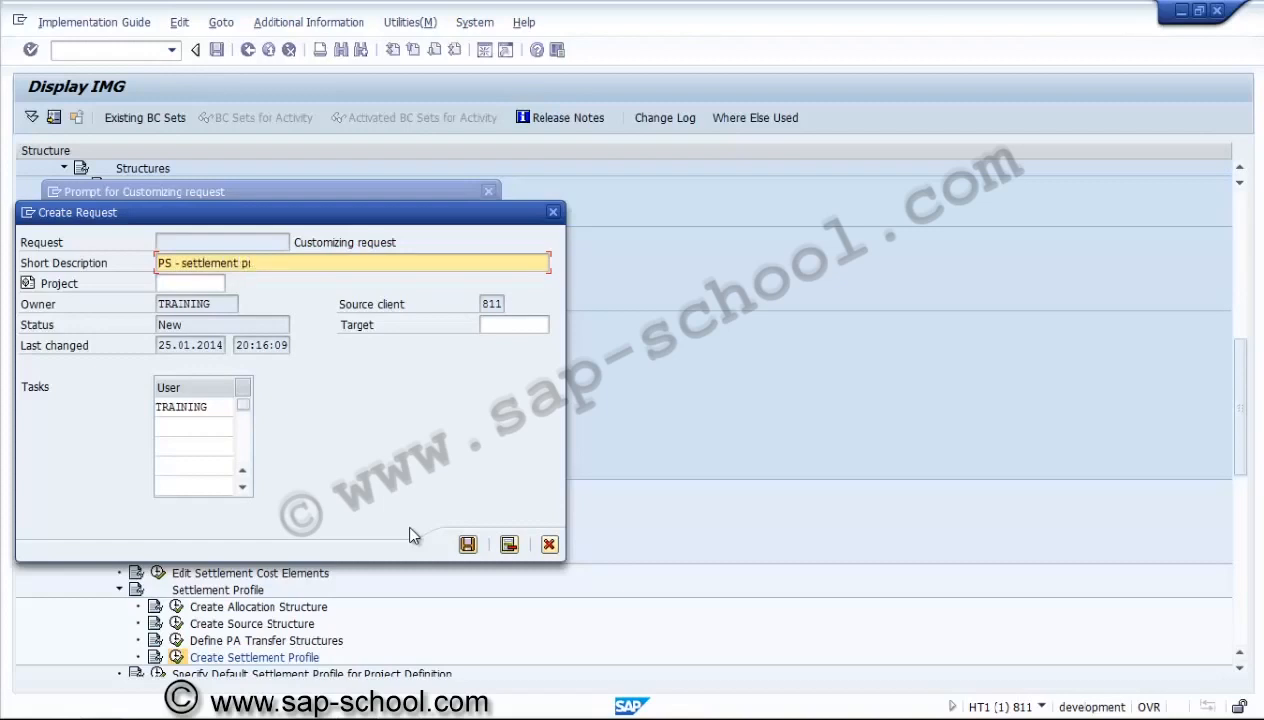
type("ofile for Network")
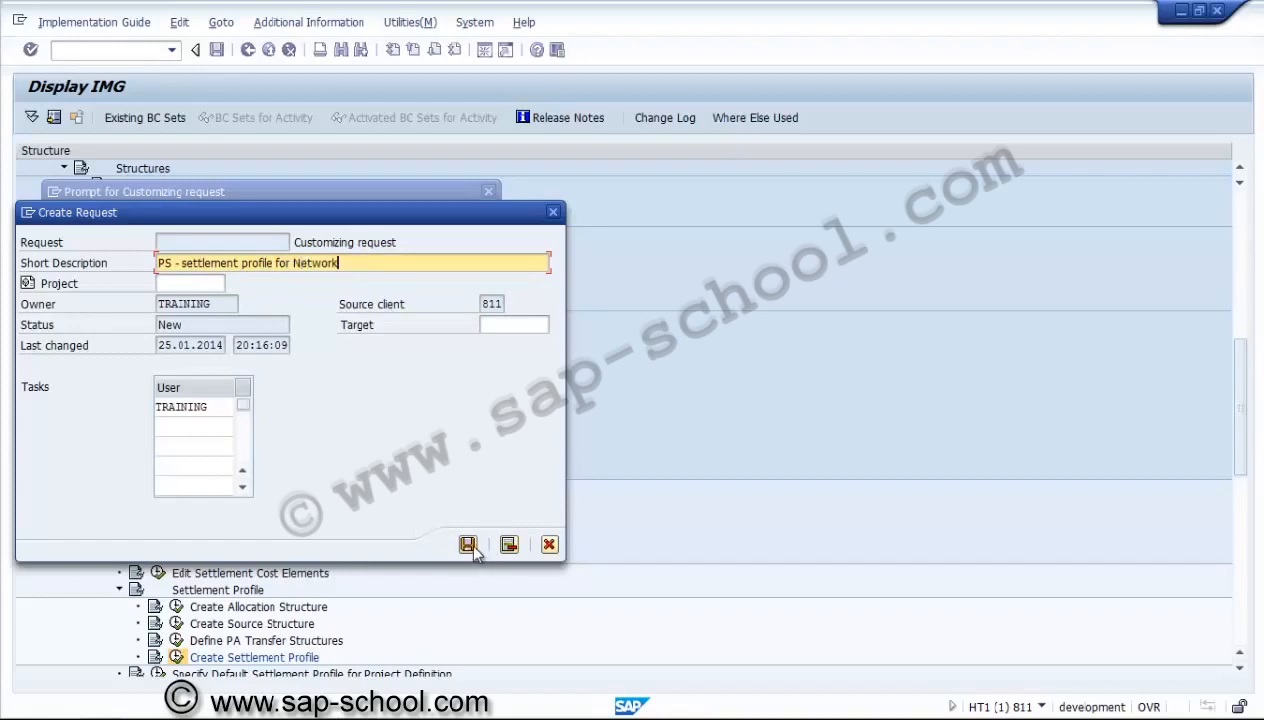
left_click(467, 544)
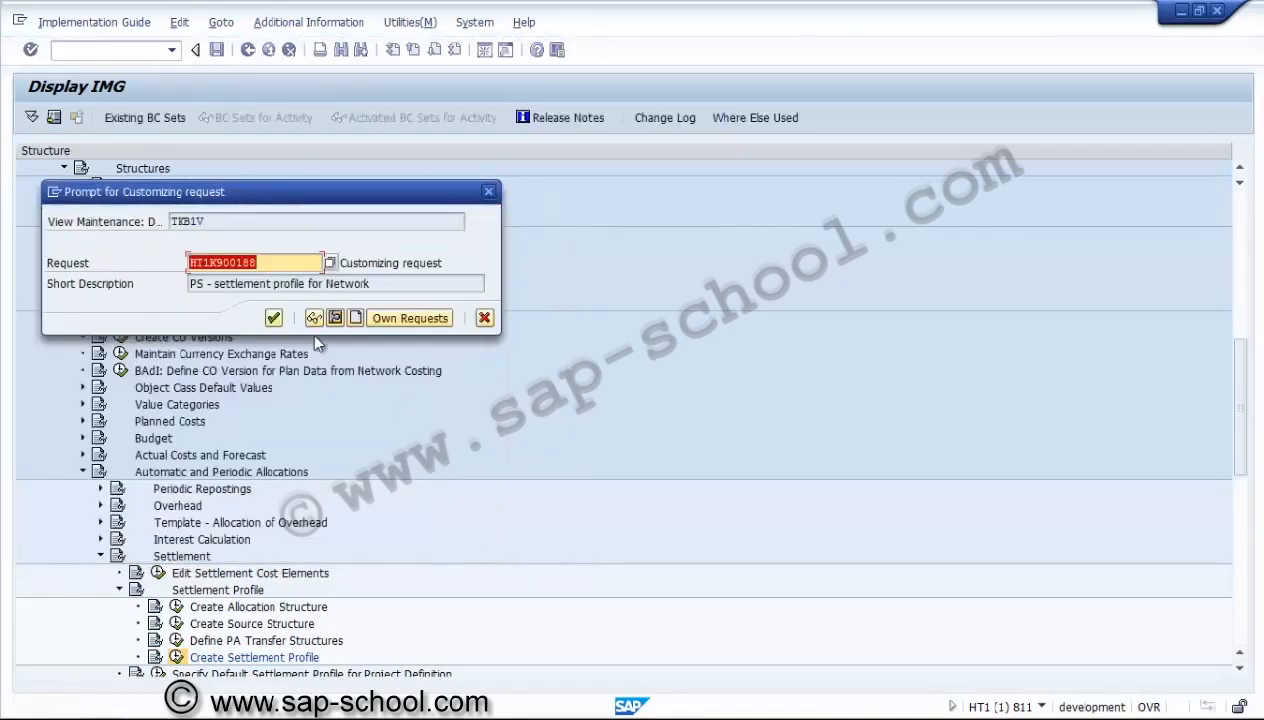
left_click(274, 318)
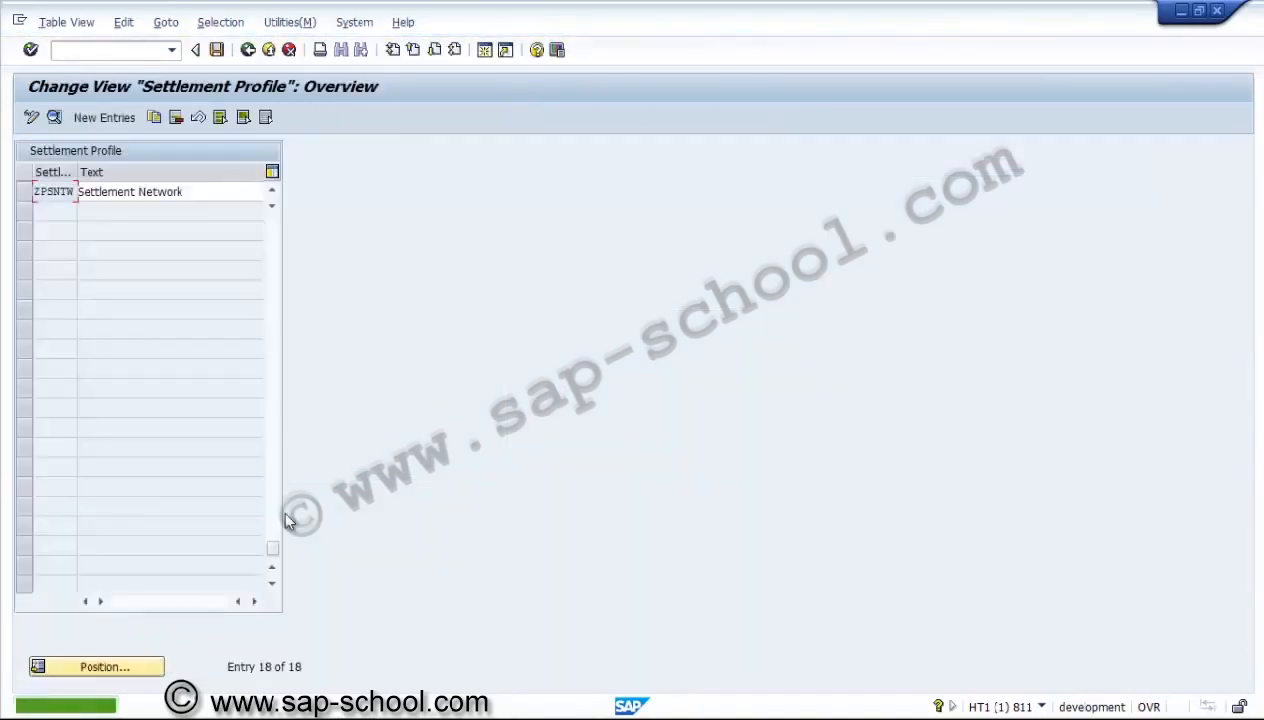
Step: Open the details of settlement profile ZPSAUC and set its document type to SA
left_click(272, 195)
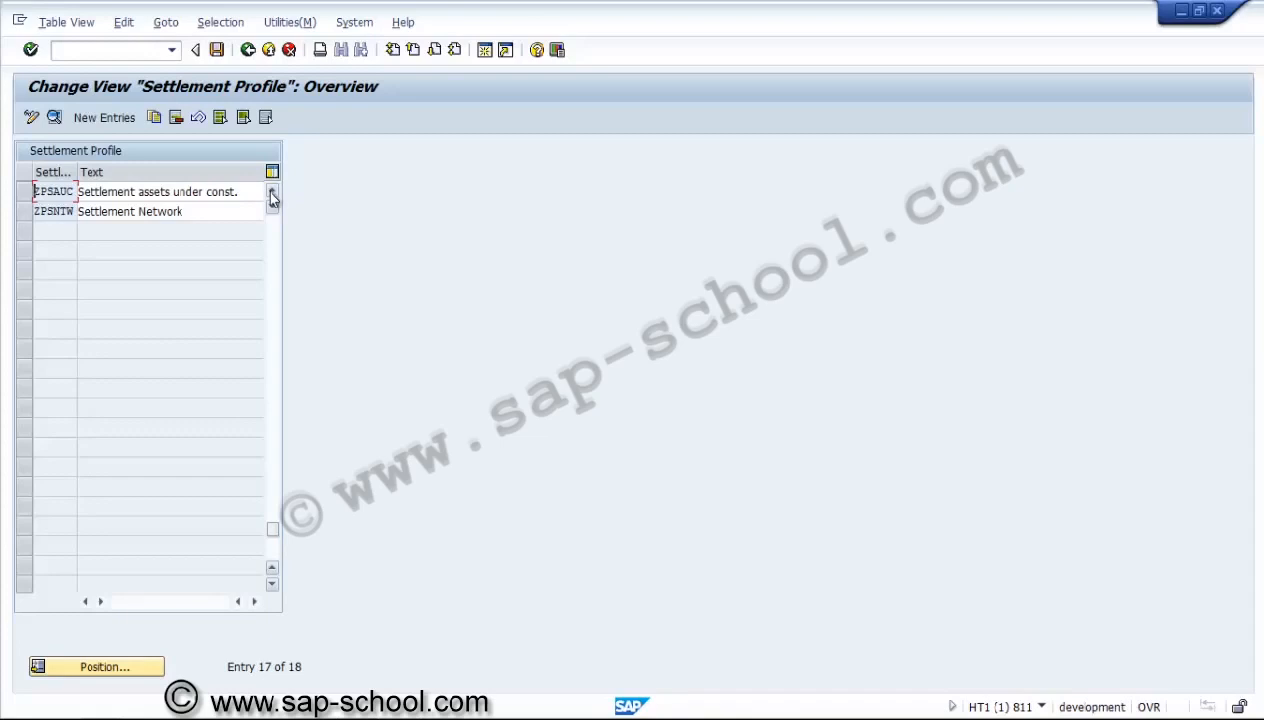
left_click(25, 191)
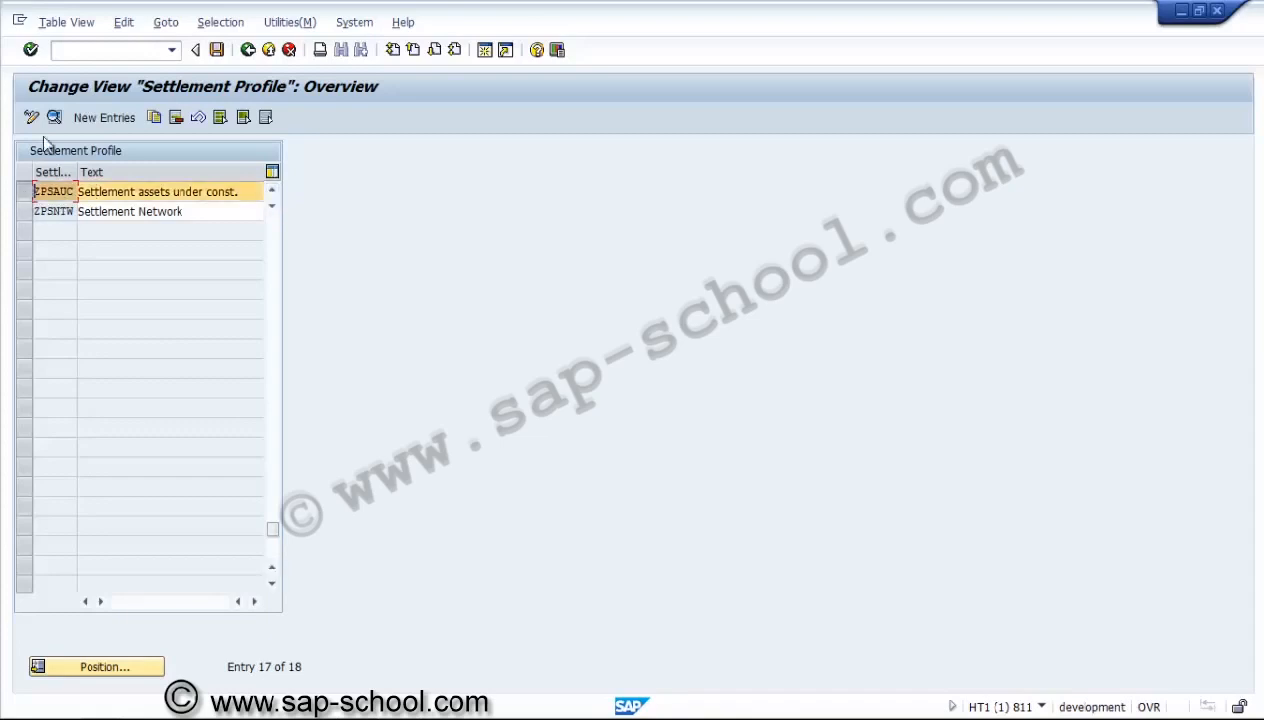
left_click(54, 117)
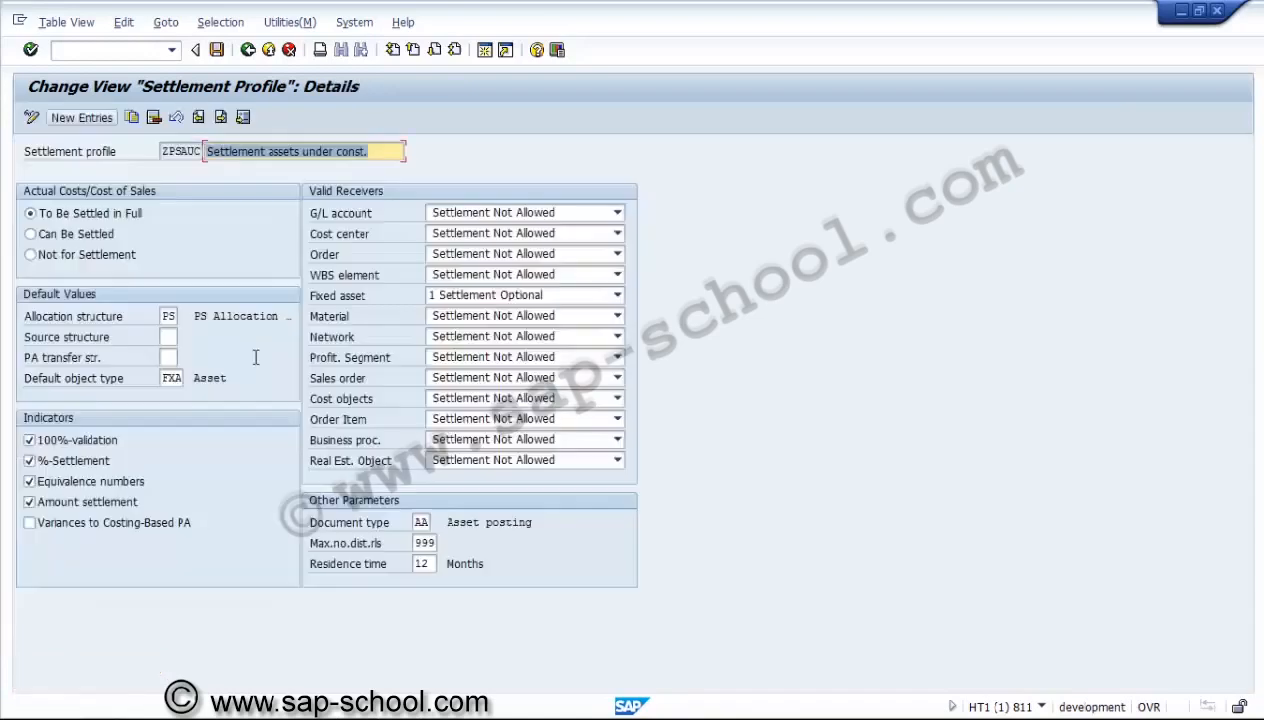
left_click(420, 522)
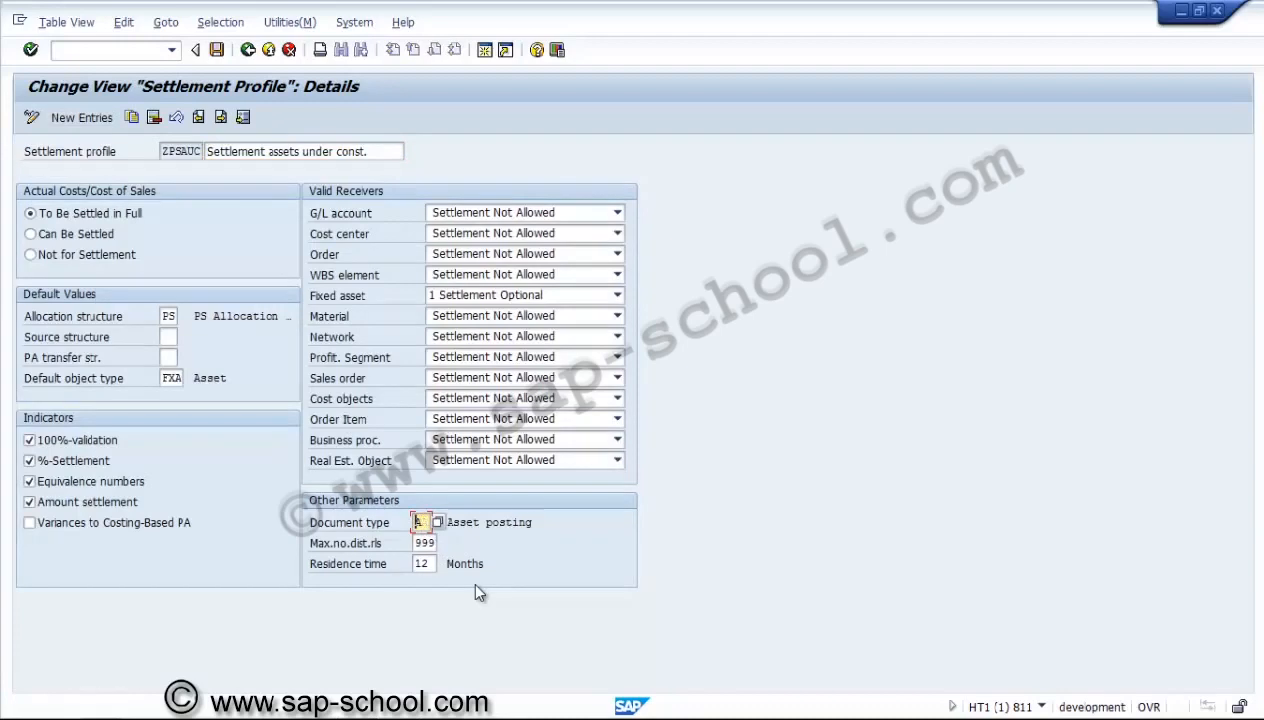
type("S")
Step: Set ZPSAUC's maximum number of distribution rules to 100, save the profile and return to the IMG
left_click(419, 543)
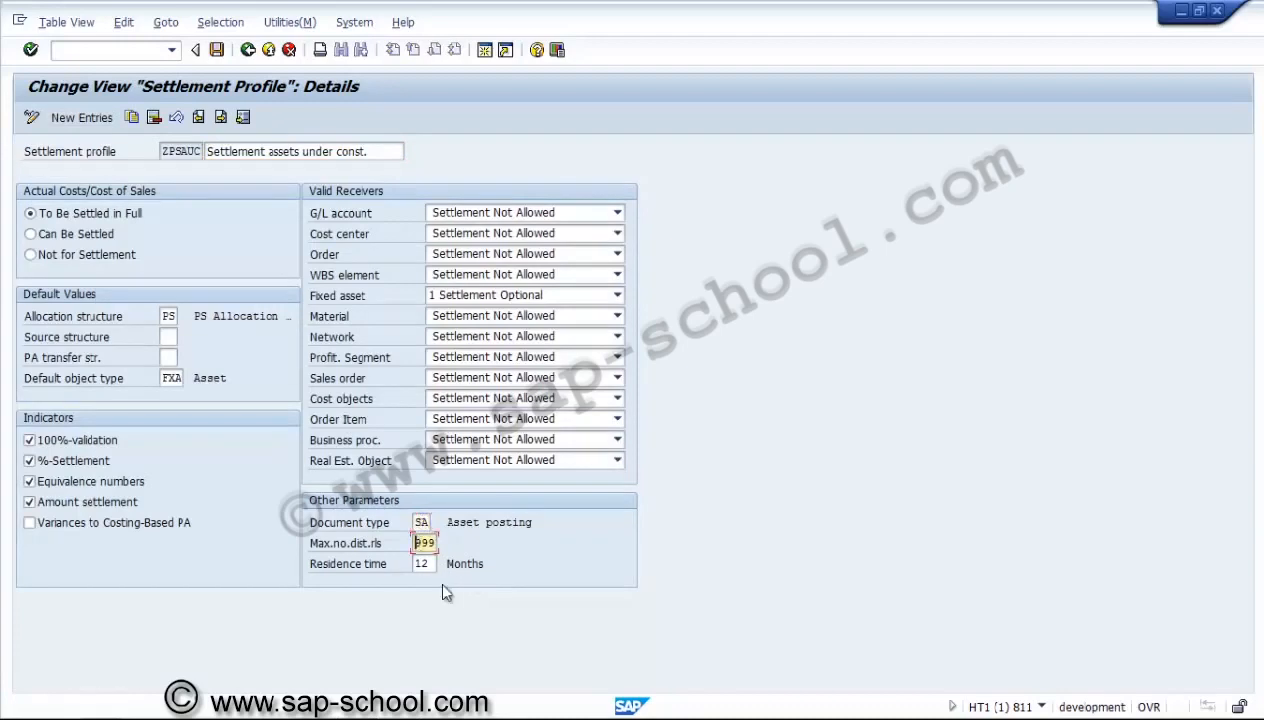
key("Delete")
key("Delete")
key("Delete")
type("100")
key("Tab")
left_click(216, 52)
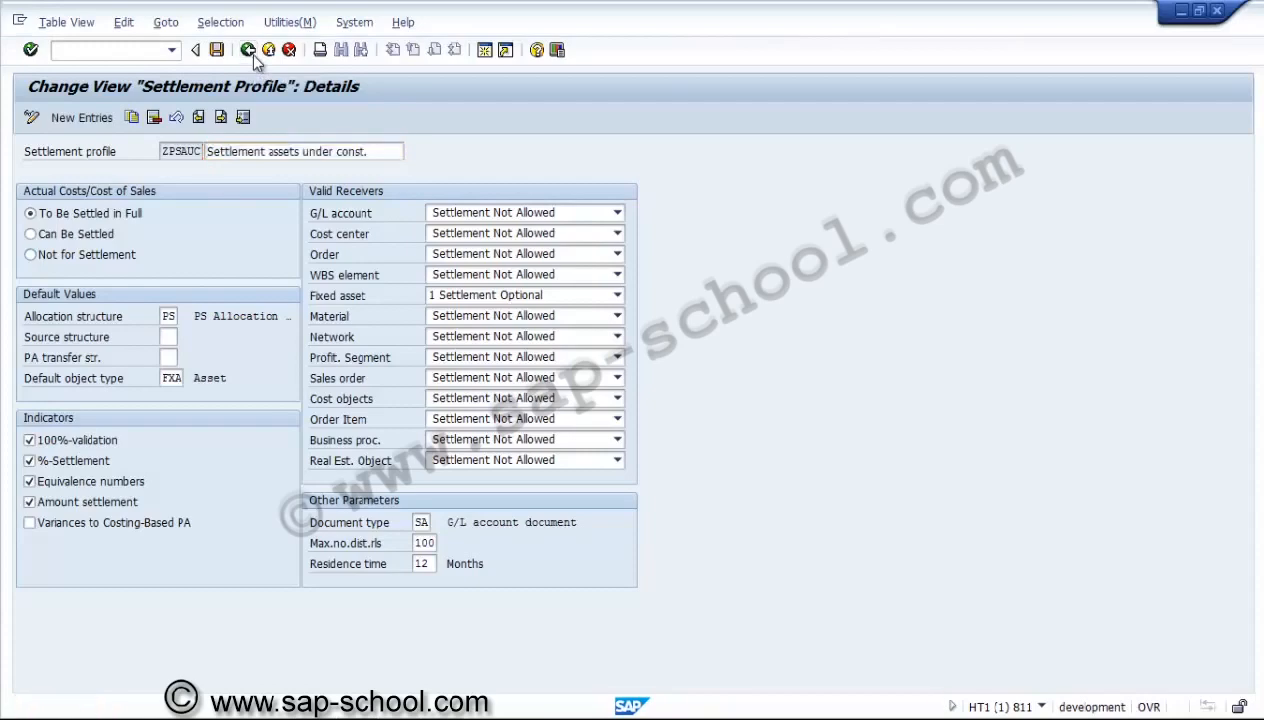
left_click(254, 58)
left_click(254, 58)
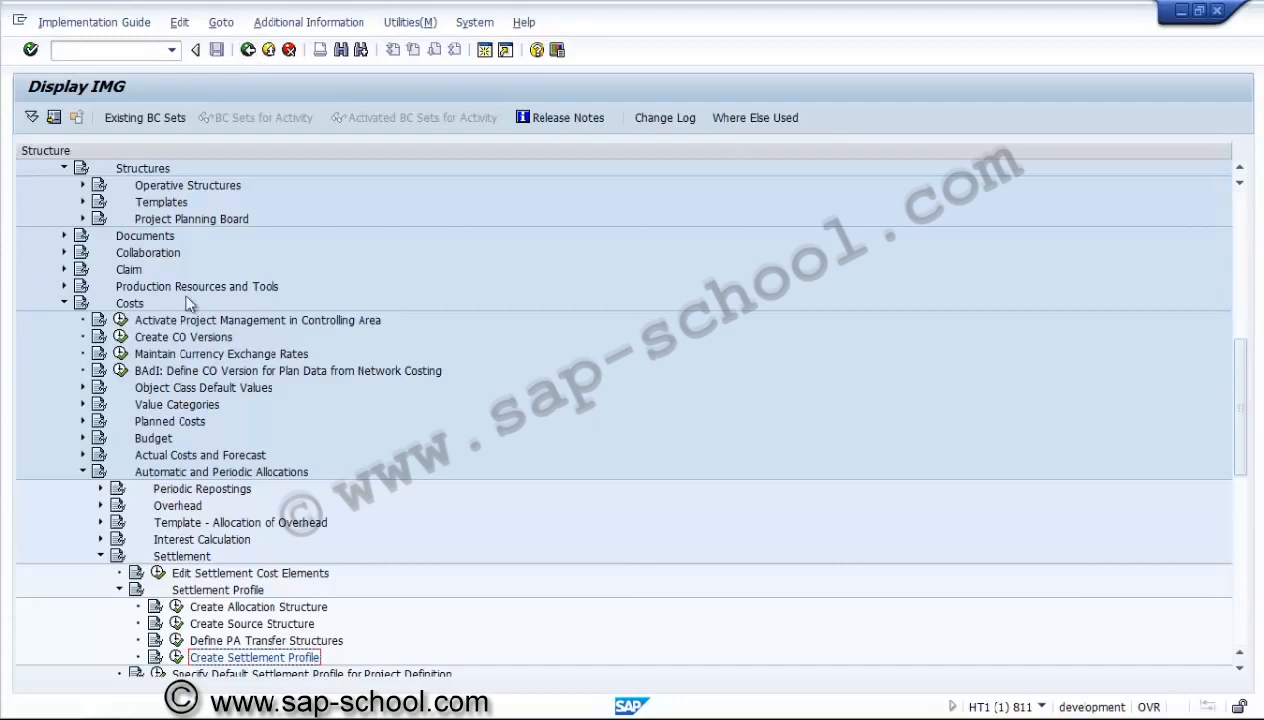
Step: Collapse the Costs branch of the IMG structure and expand Availability Check under Material
left_click(100, 556)
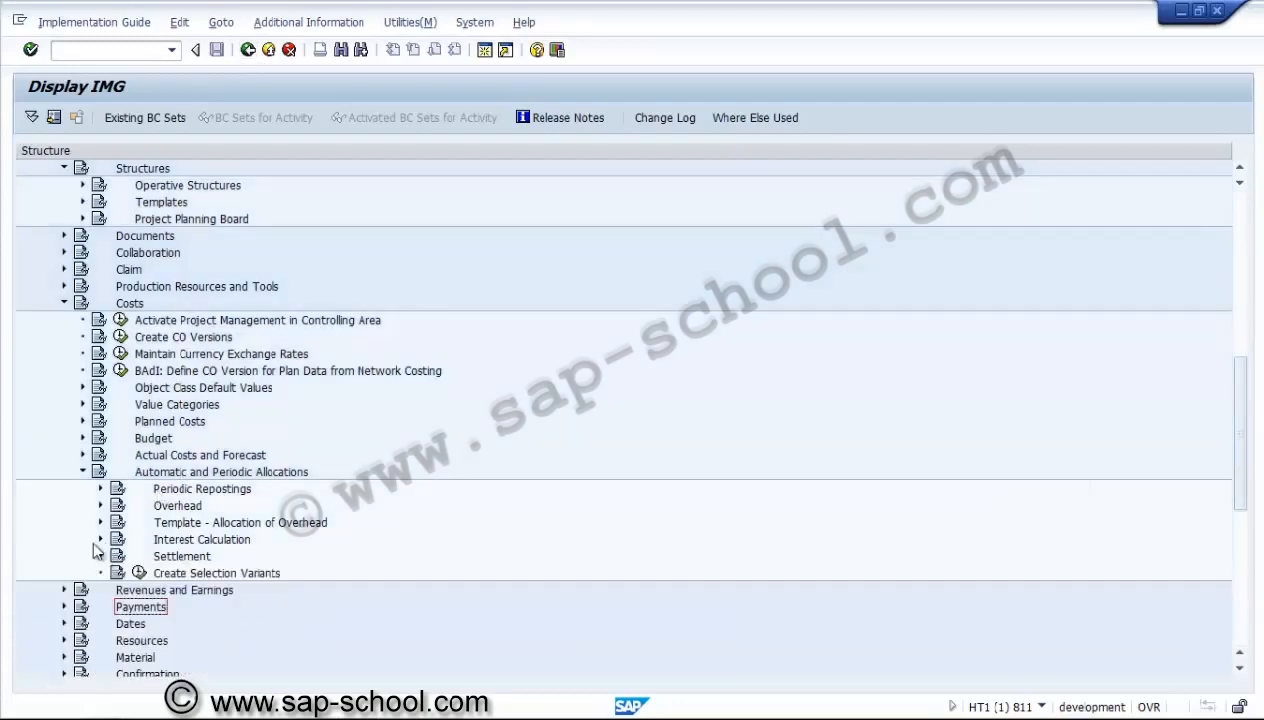
left_click(83, 474)
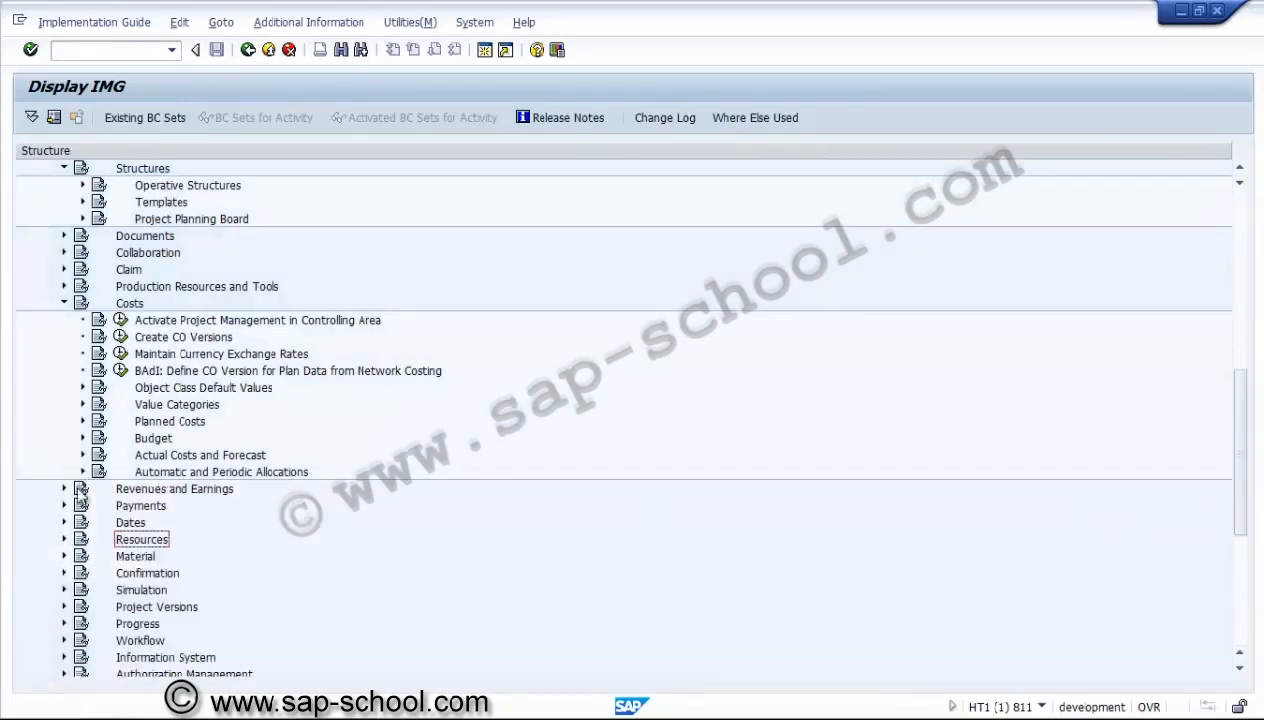
left_click(64, 304)
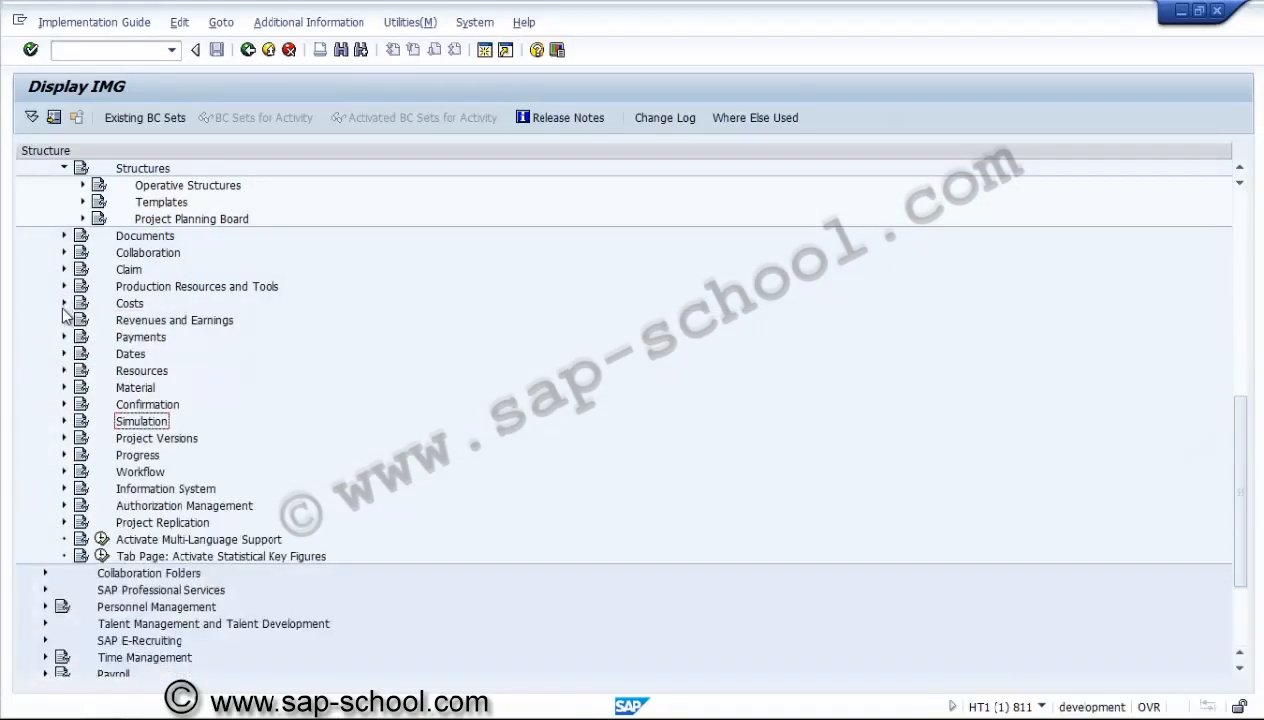
left_click(64, 388)
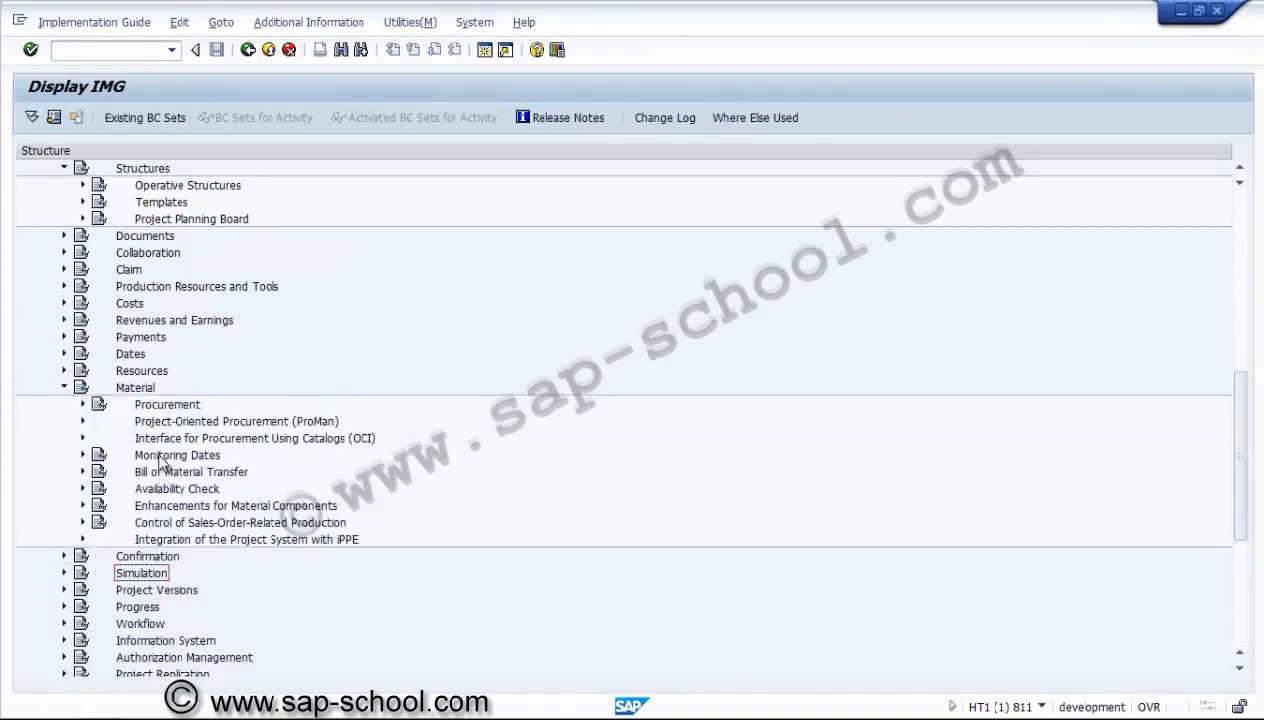
left_click(148, 489)
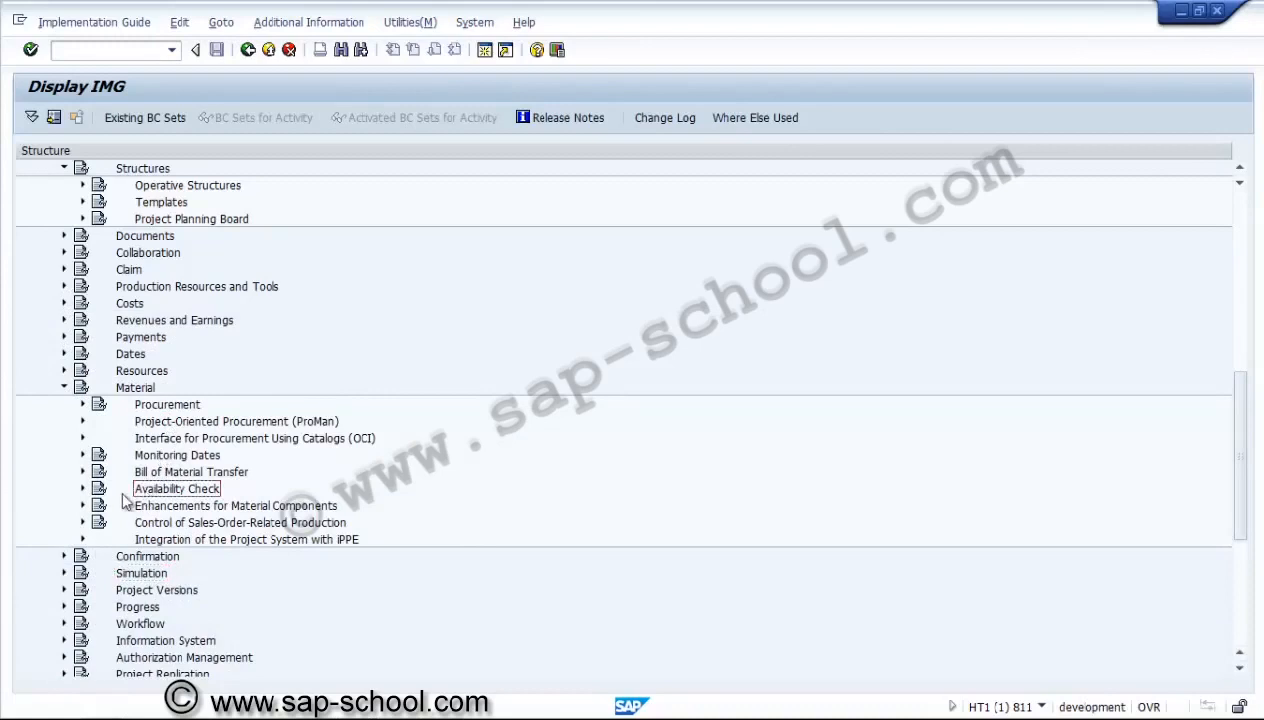
left_click(83, 488)
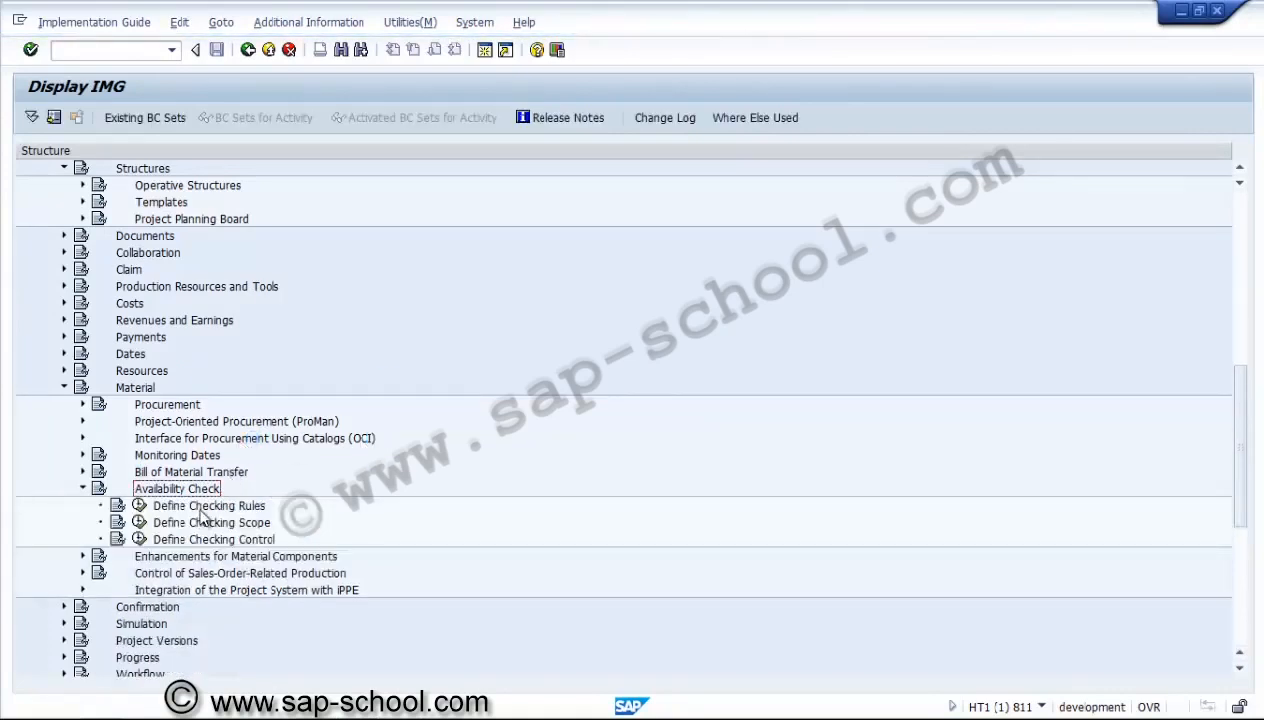
Step: Open Define Checking Rules, locate the PS checking rule for the project system and return to the IMG
left_click(180, 506)
left_click(141, 506)
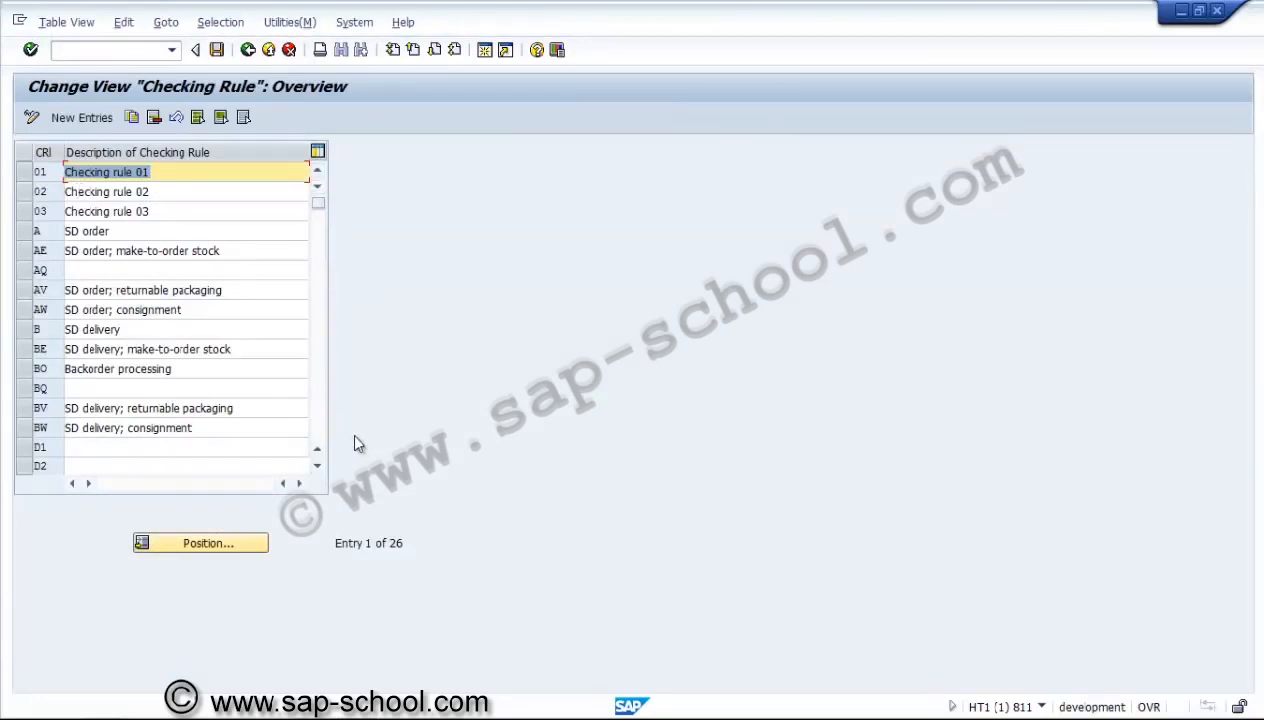
left_click(319, 424)
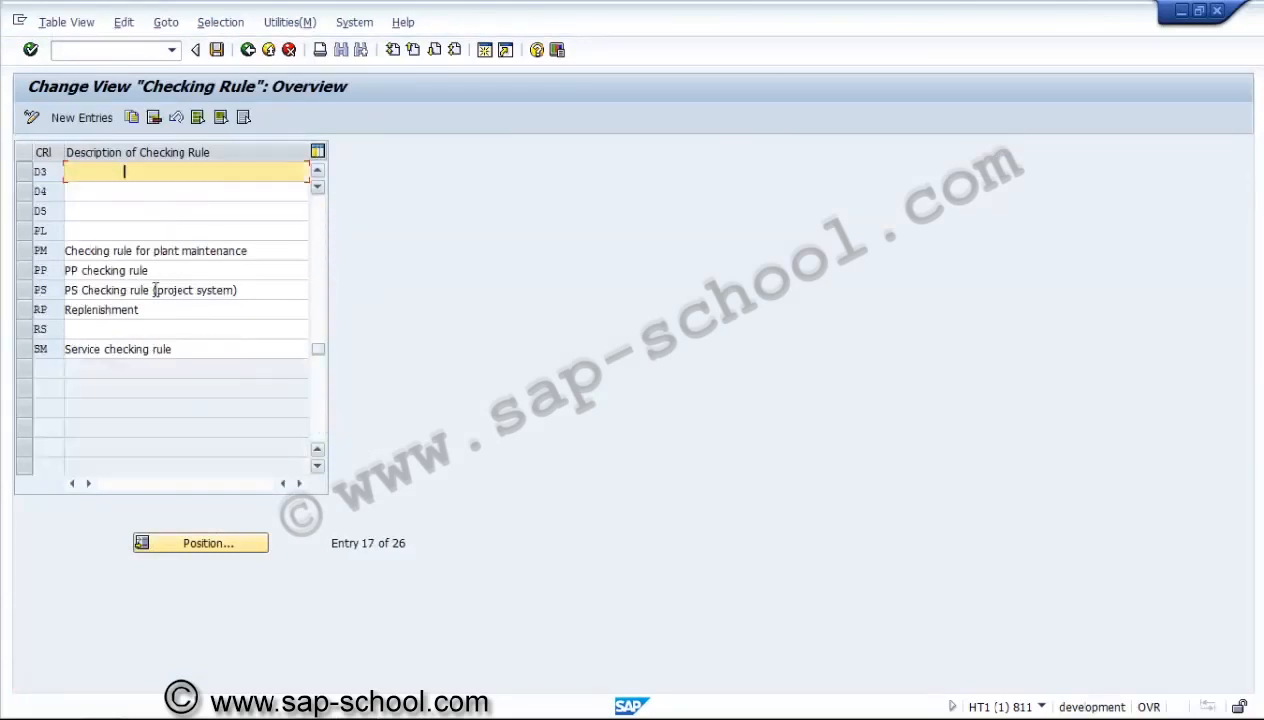
left_click(25, 290)
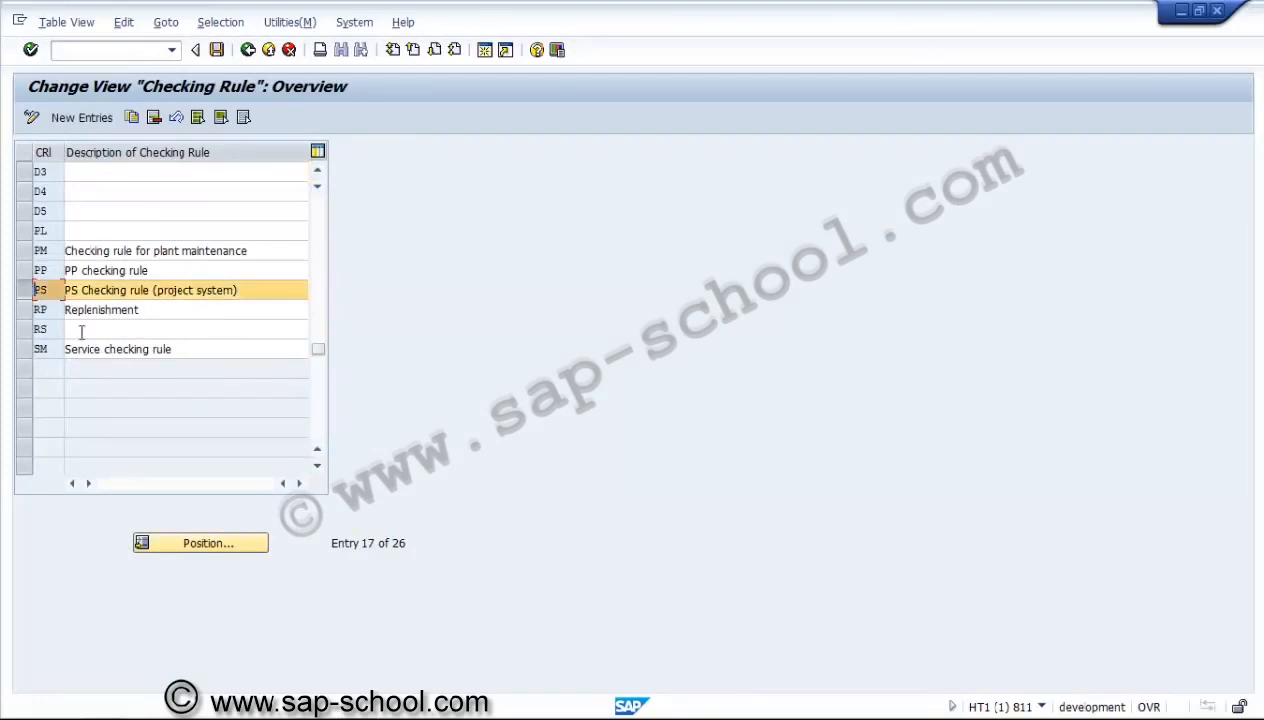
left_click(247, 50)
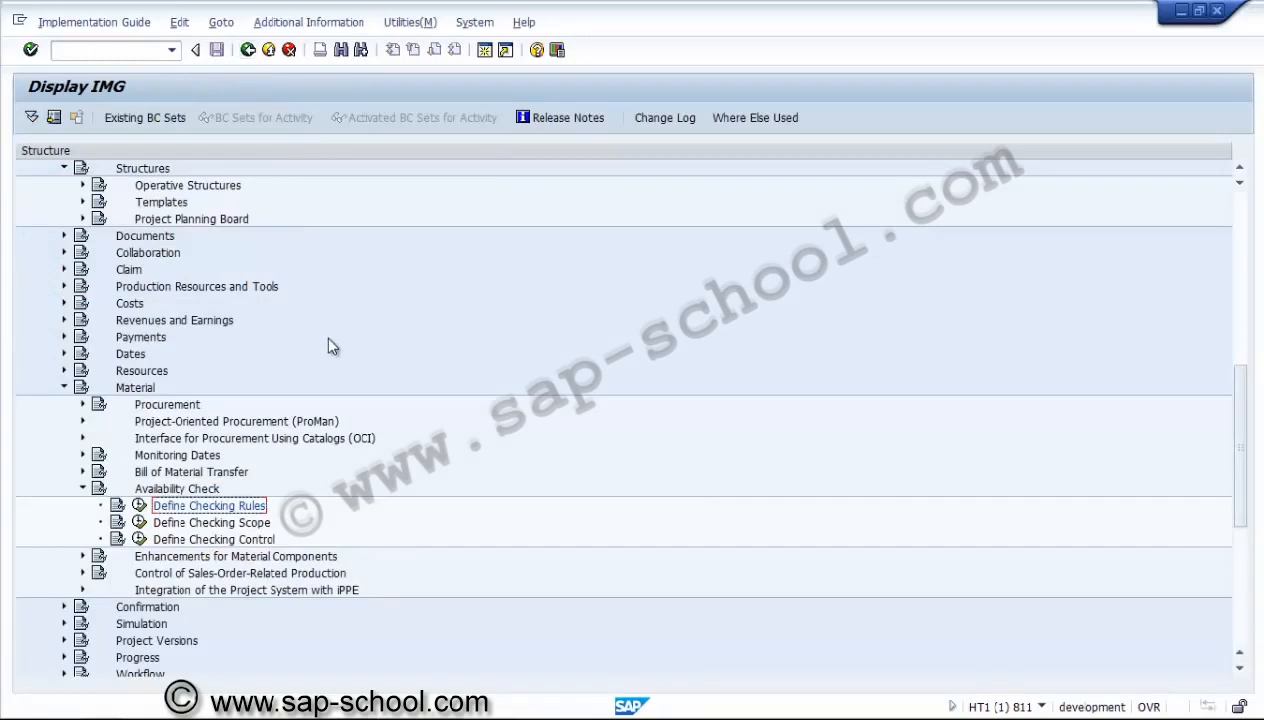
Step: Open Define Checking Scope and look through the availability check entries that use the PS checking rule
left_click(214, 524)
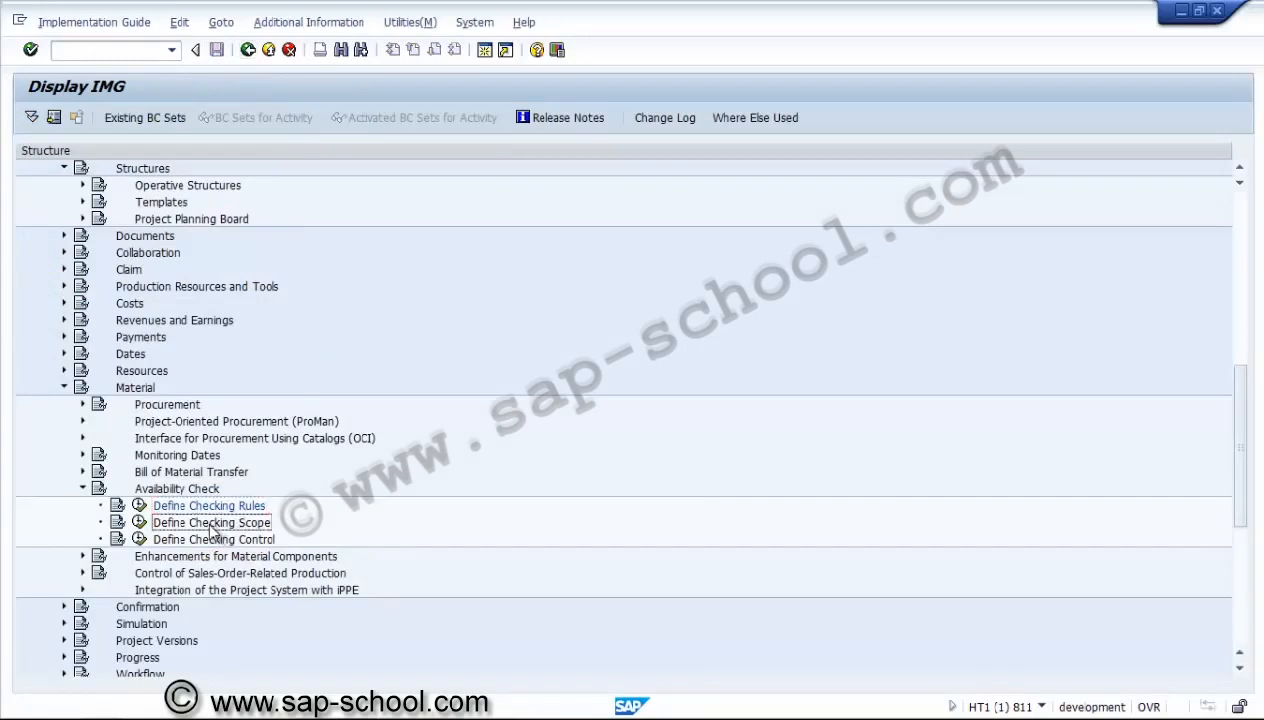
left_click(139, 522)
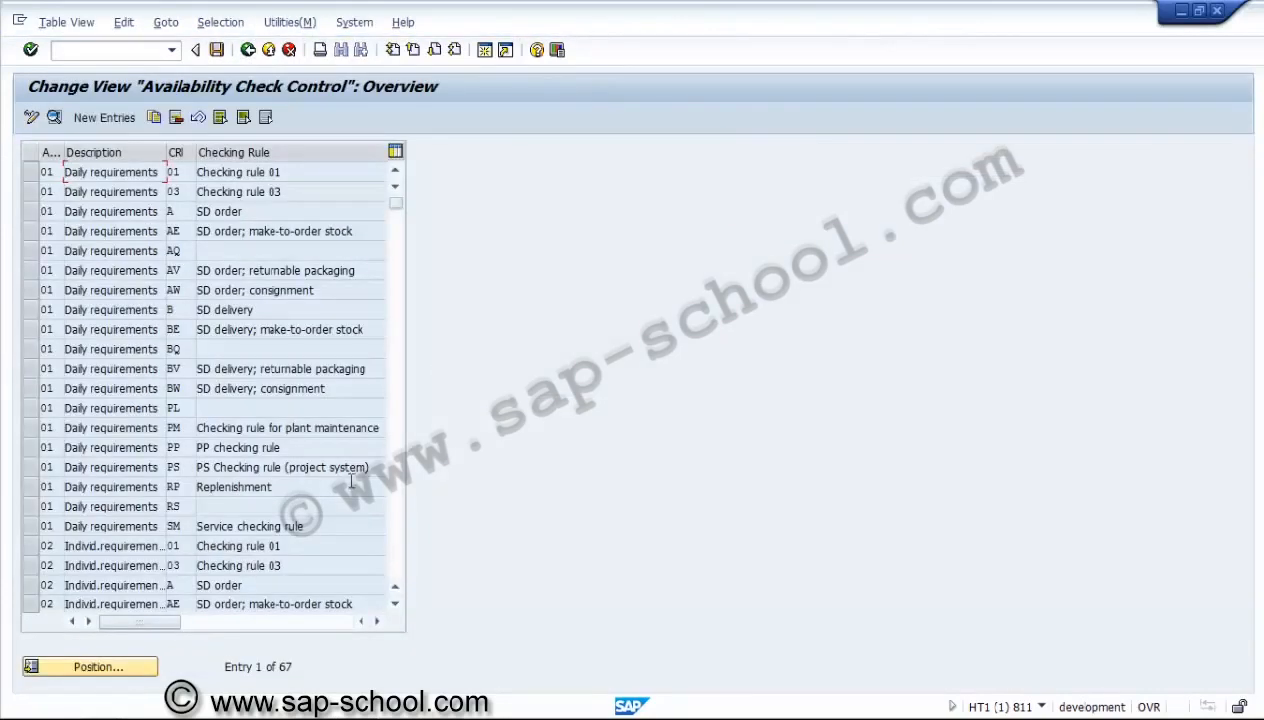
left_click(395, 535)
left_click(395, 535)
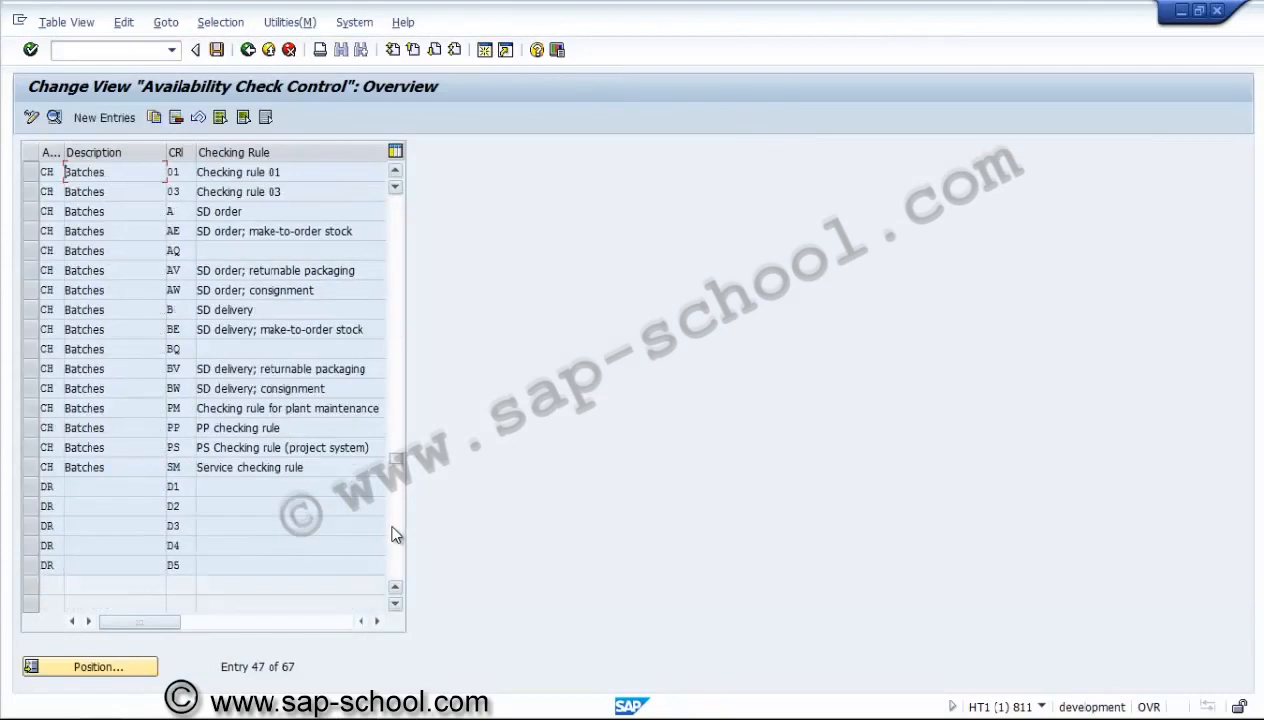
left_click(395, 535)
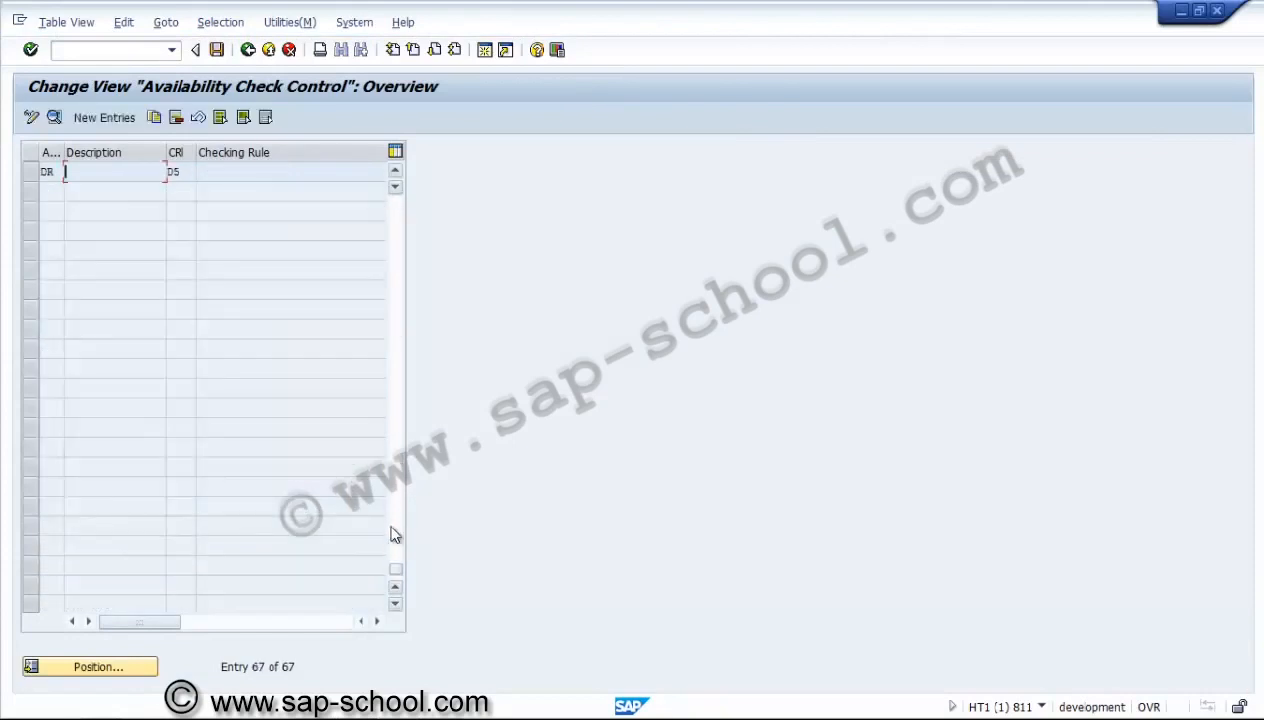
left_click(395, 172)
left_click(395, 172)
left_click(395, 172)
left_click(395, 172)
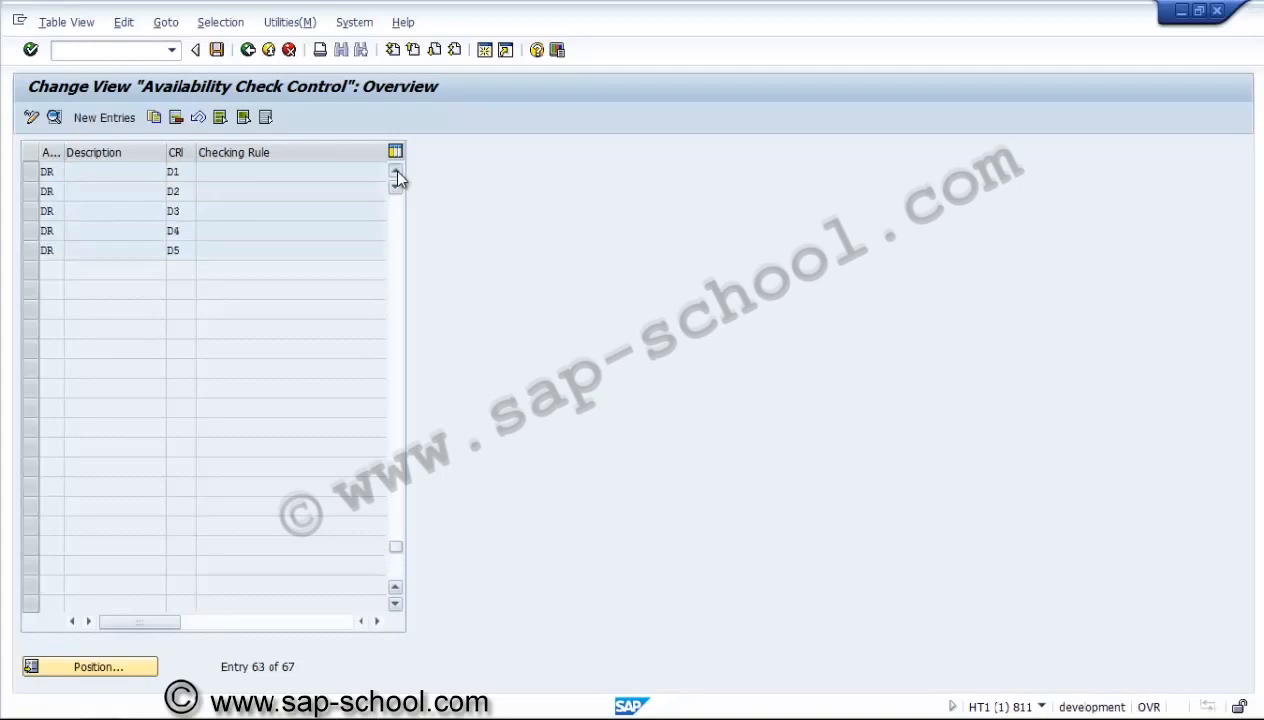
left_click(395, 172)
left_click(392, 211)
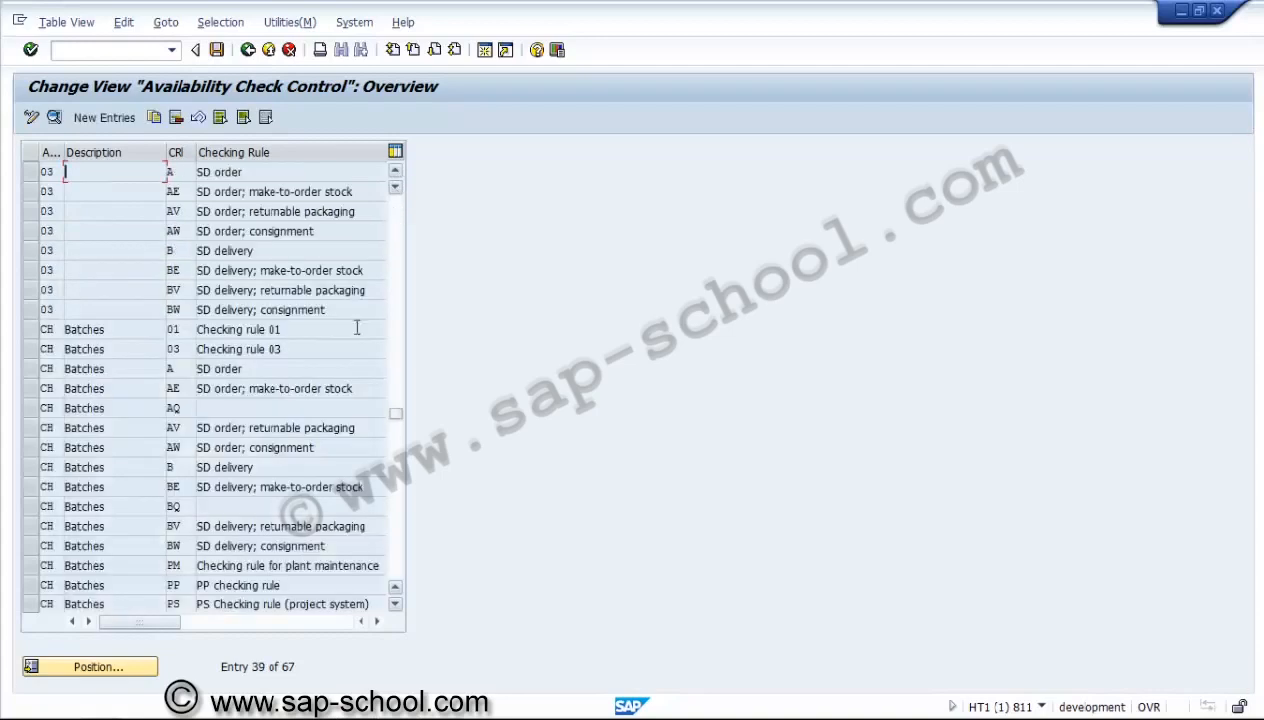
Step: Review the checking scope details for availability check CH with checking rule PS, and return to the IMG
left_click(174, 604)
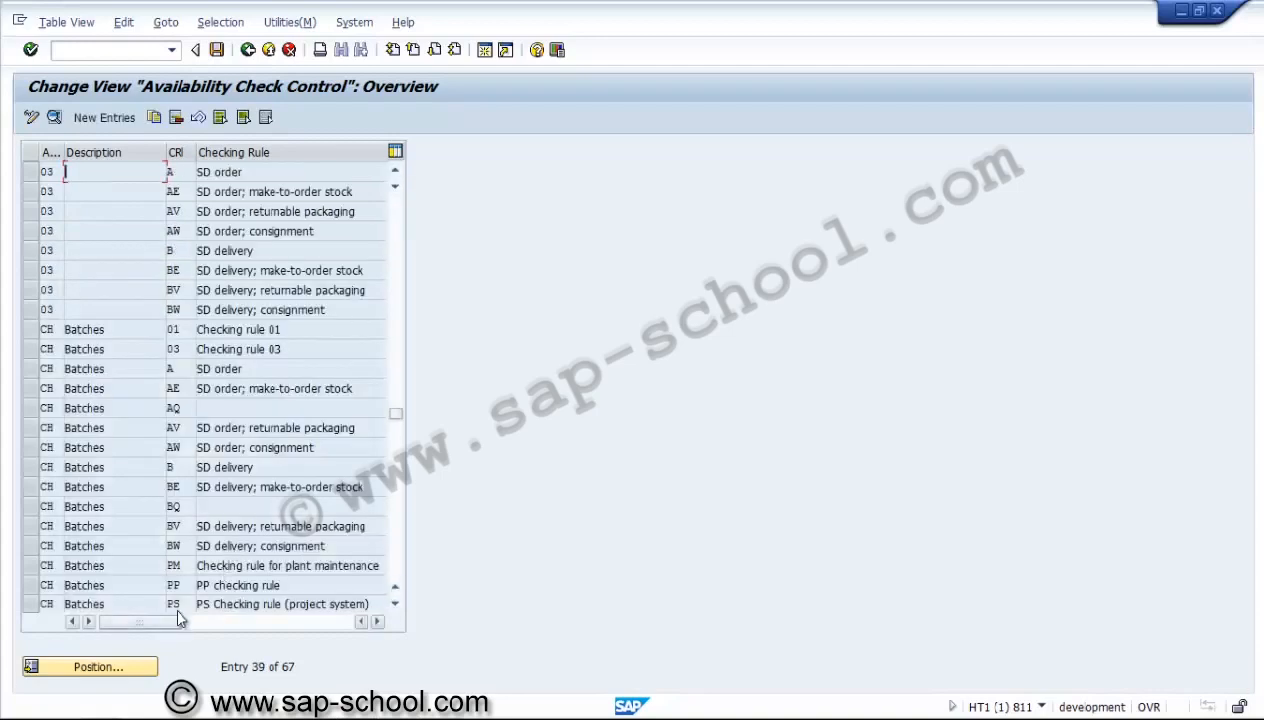
left_click(42, 603)
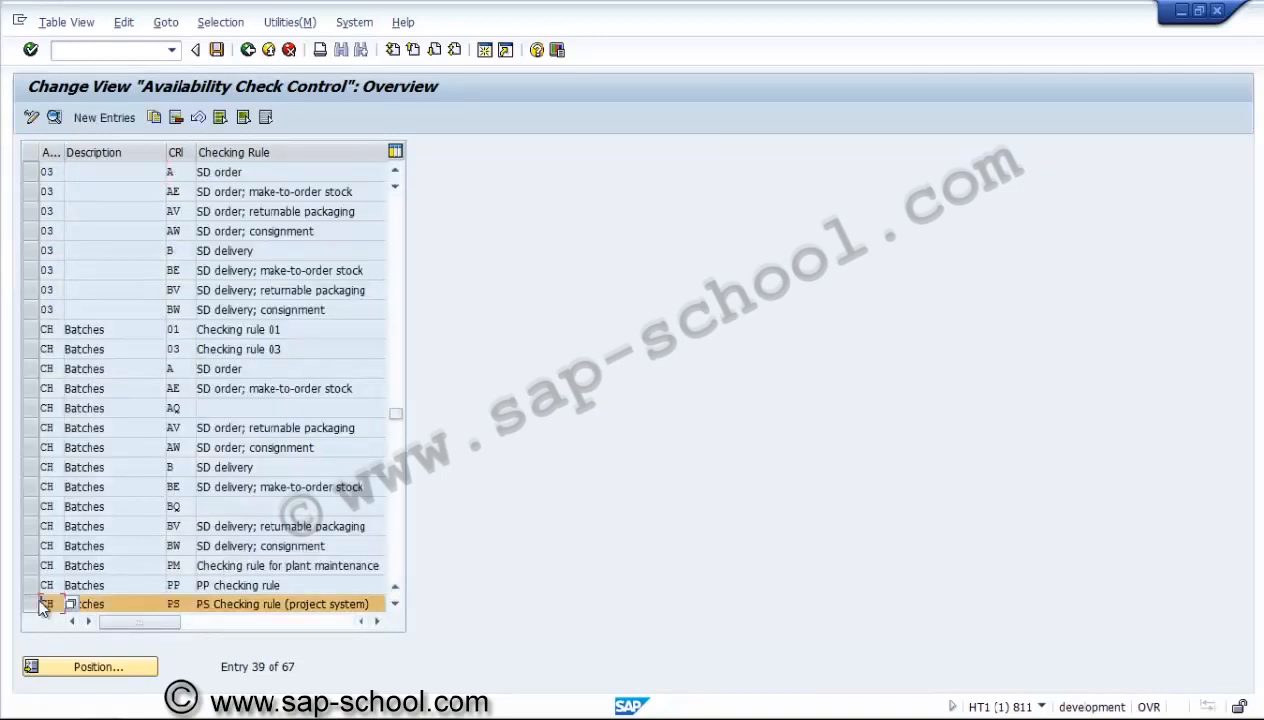
left_click(395, 605)
left_click(395, 605)
left_click(395, 605)
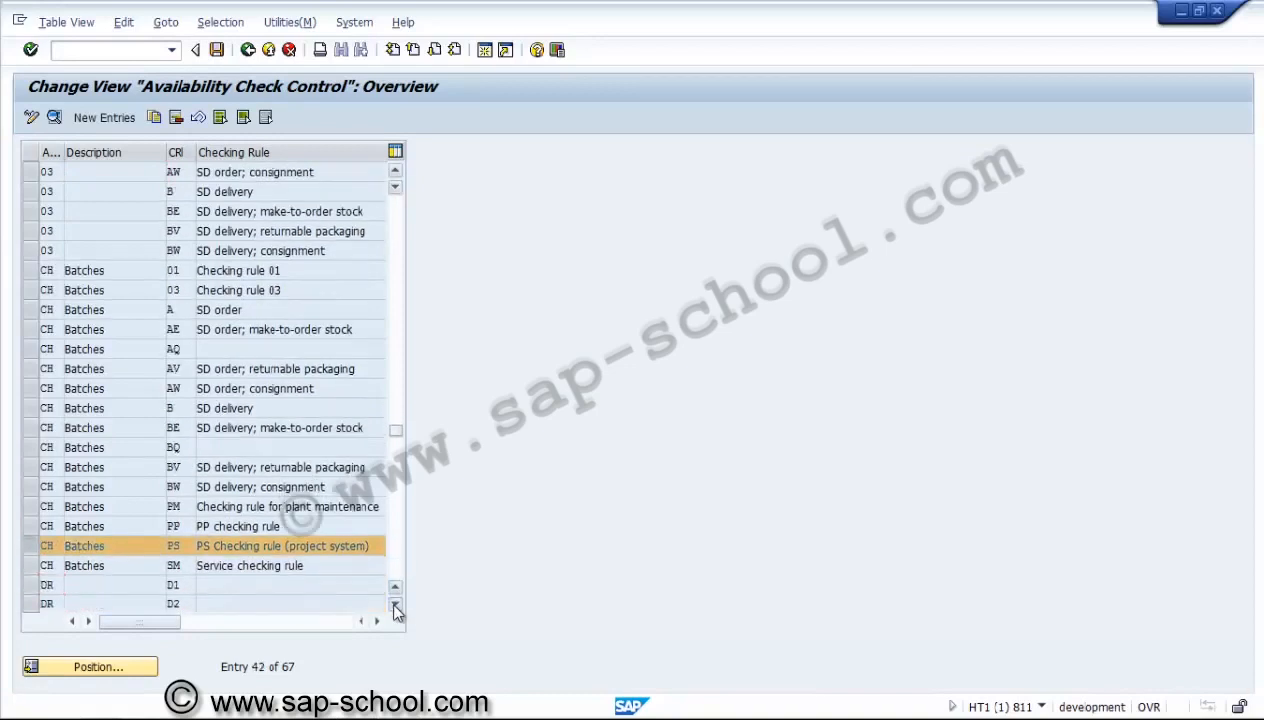
left_click(395, 605)
left_click(395, 605)
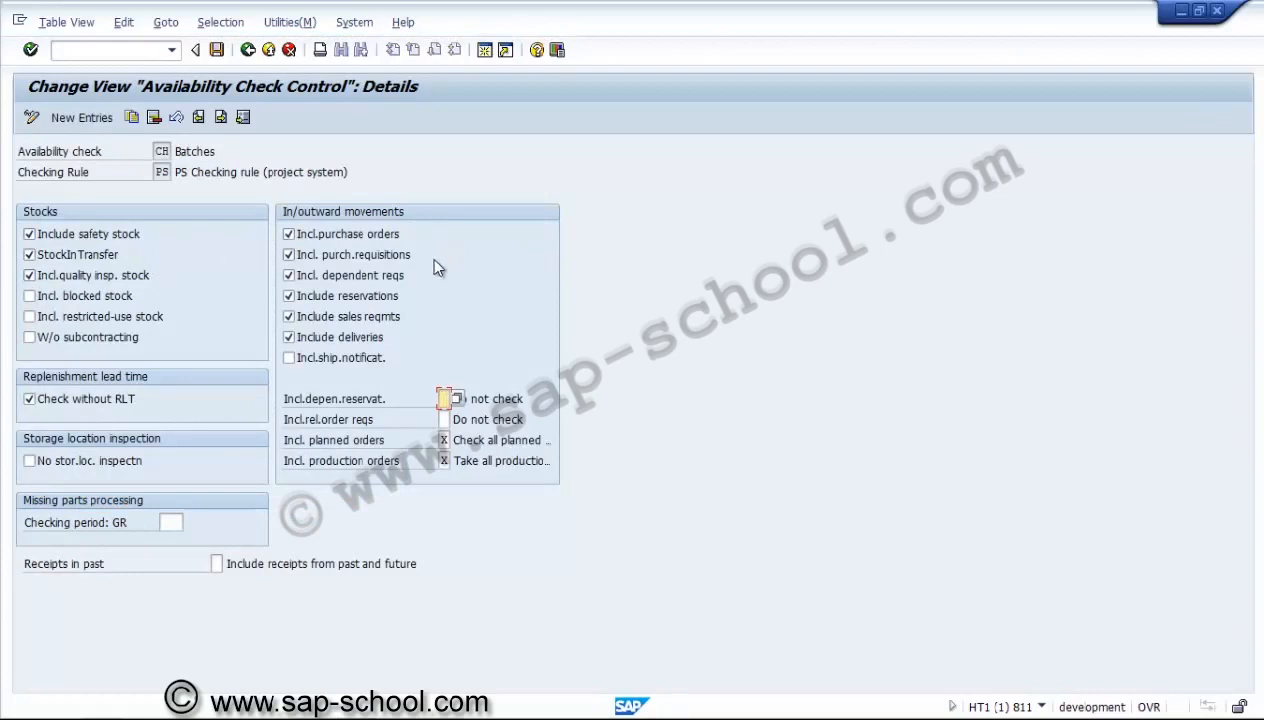
left_click(247, 50)
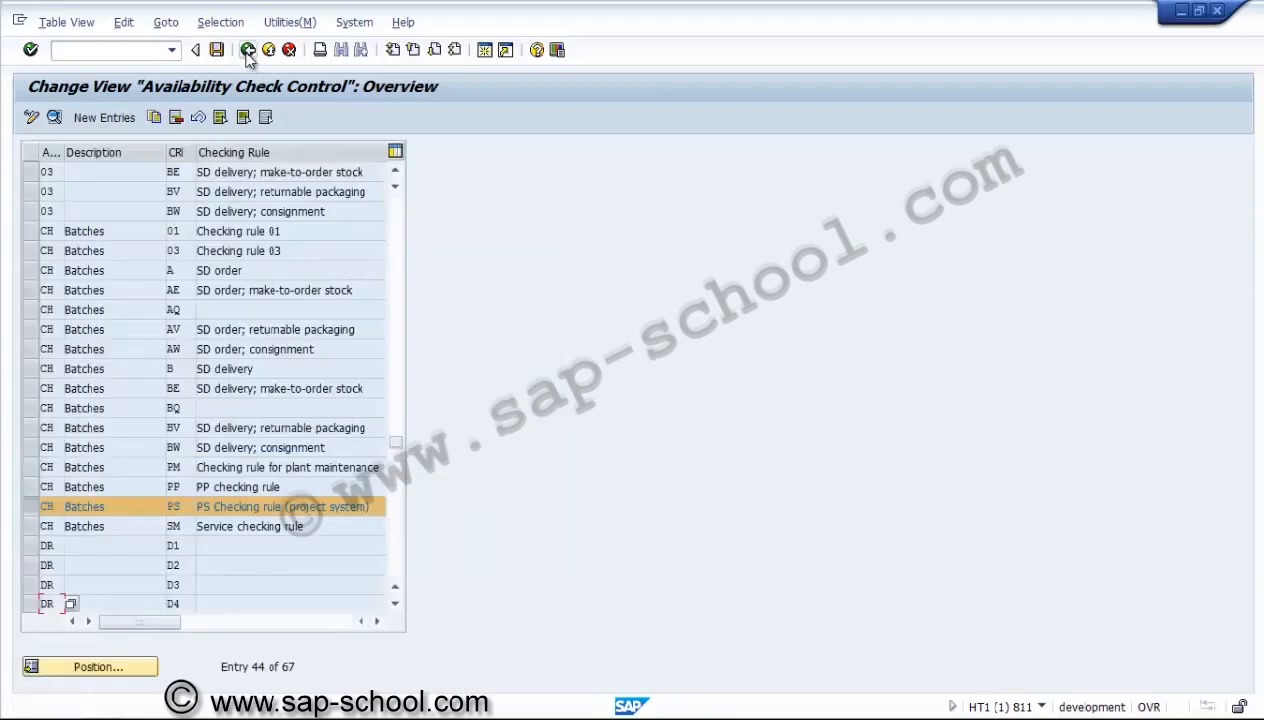
left_click(247, 50)
Step: Open Define Checking Control and position the order control list at plant 3000 and order type PS01
left_click(139, 539)
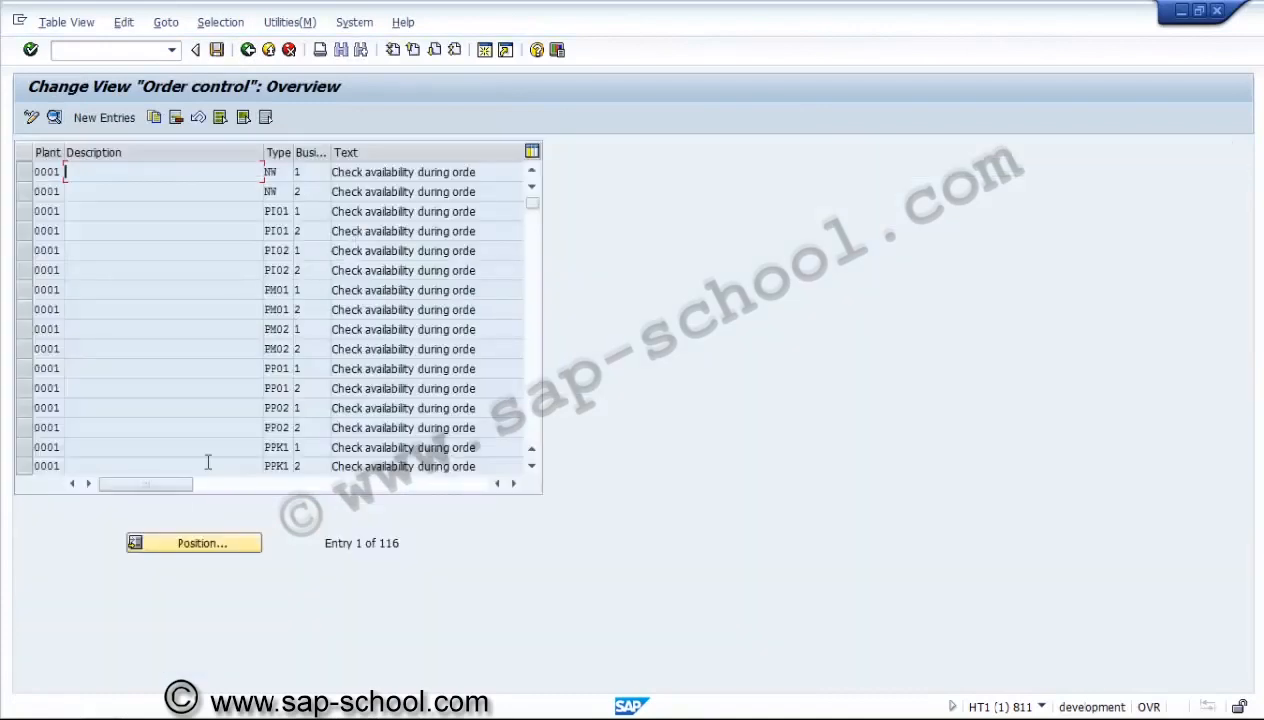
left_click(182, 543)
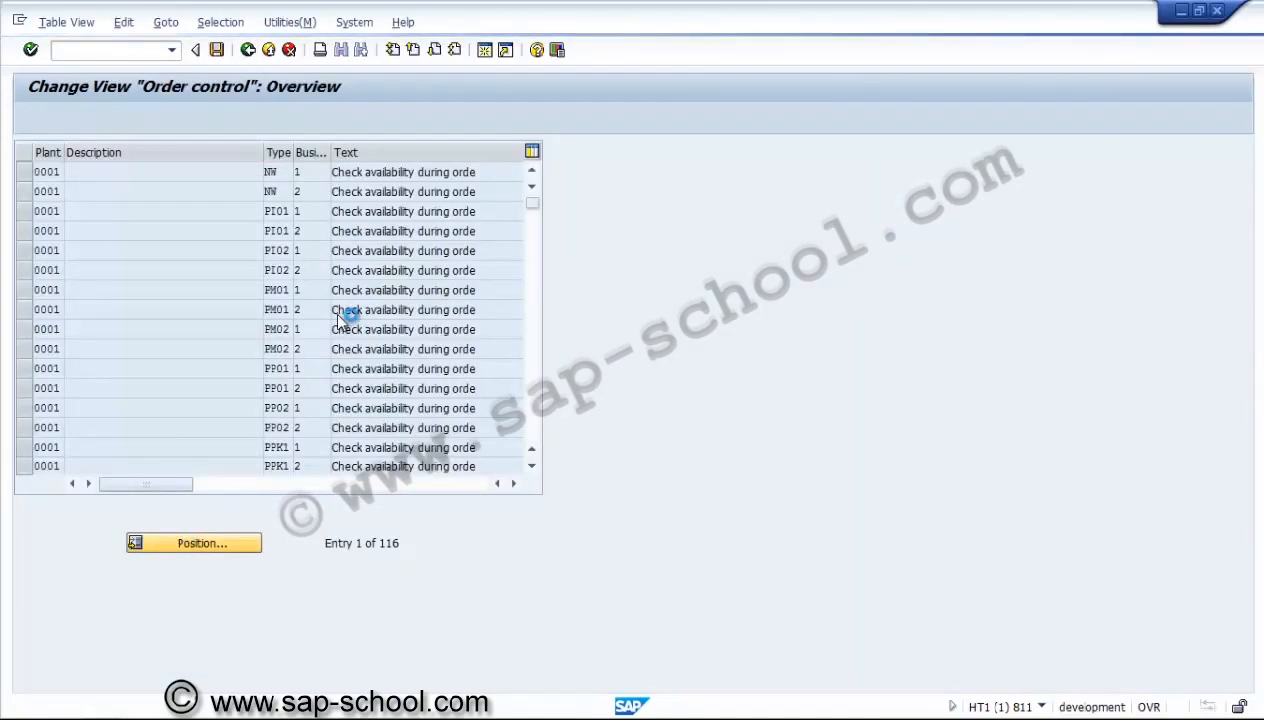
type("3000")
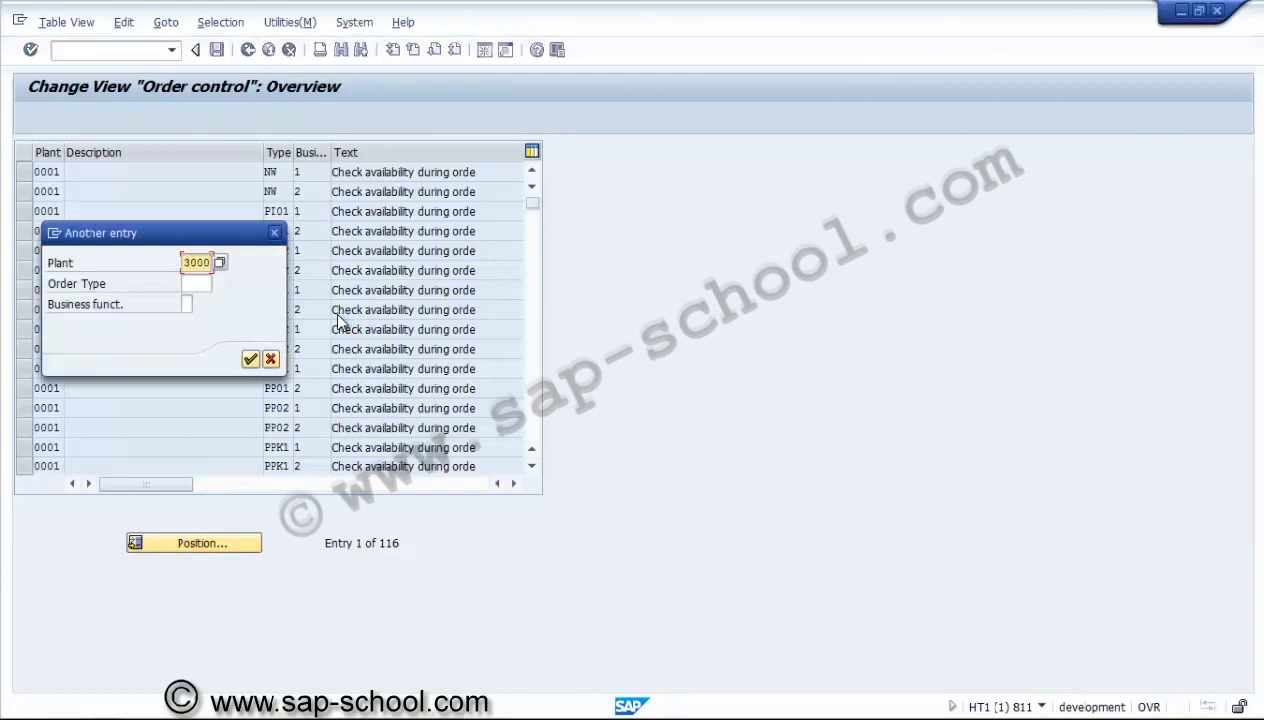
key("Tab")
type("ps")
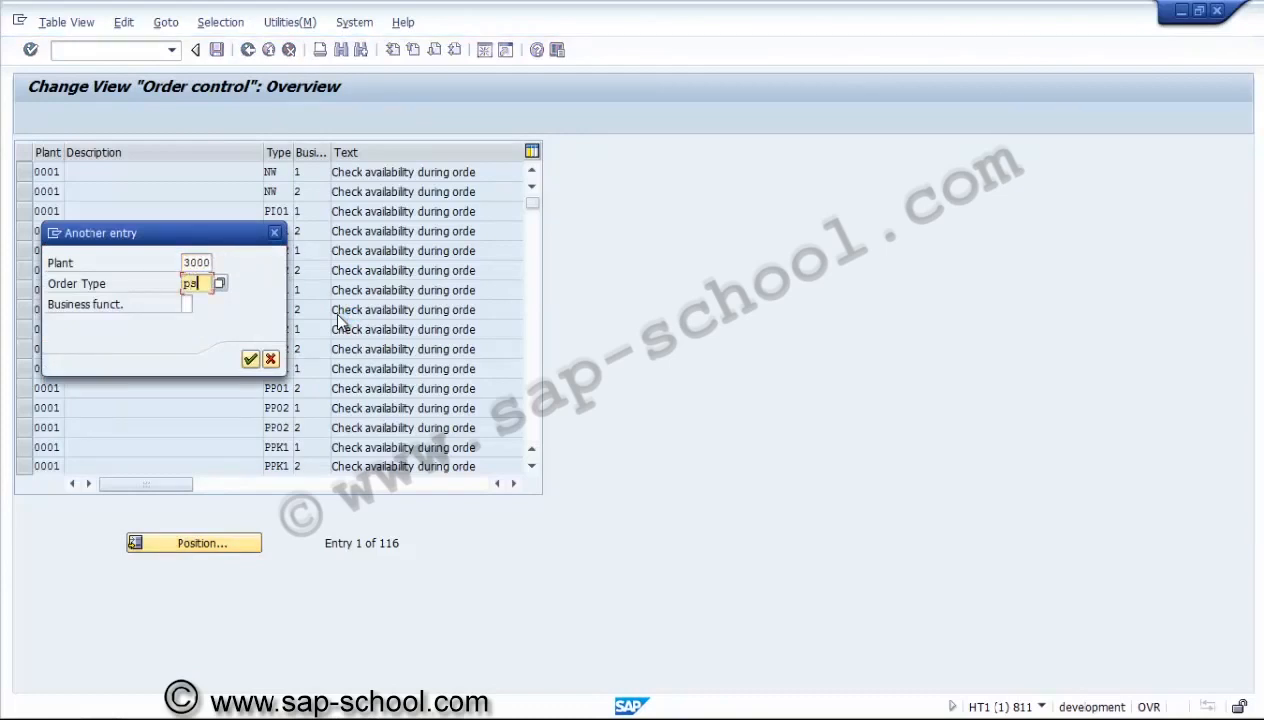
type("01")
key("Return")
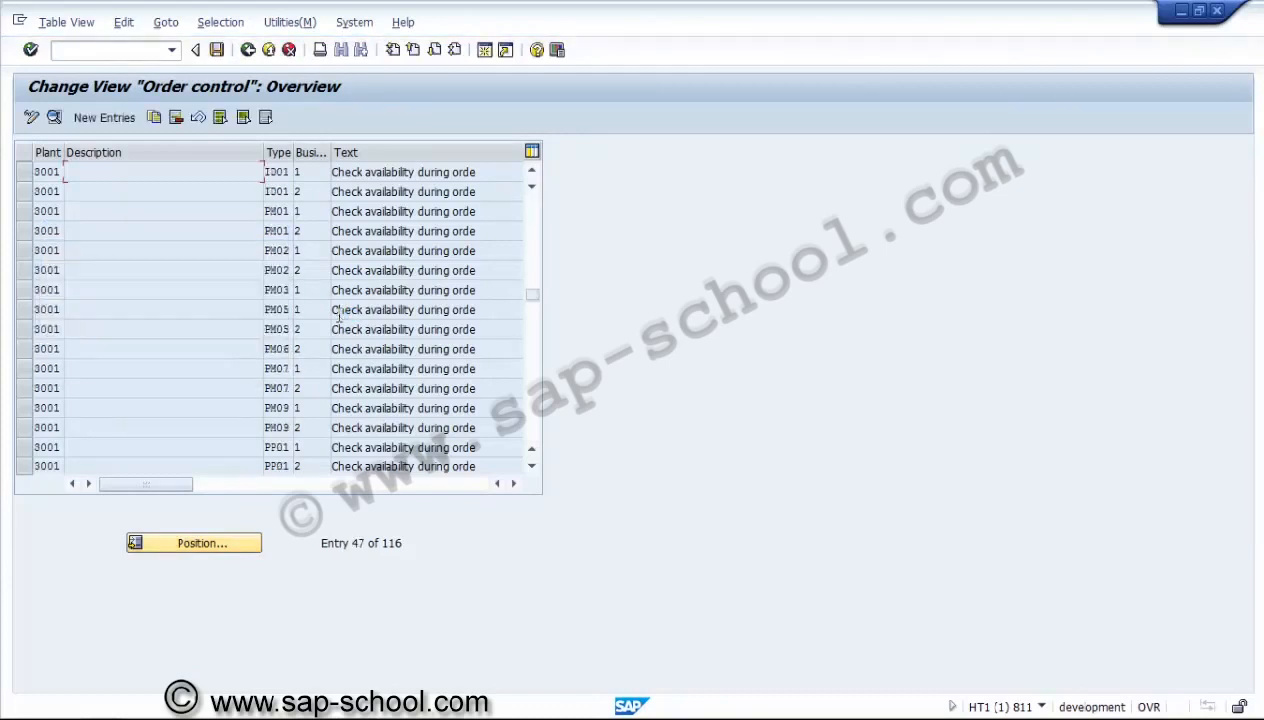
Step: Copy the two order control entries of plant 3000 for order type PM01, availability checks 1 and 2
left_click(532, 171)
left_click(532, 171)
left_click(532, 171)
left_click(532, 171)
left_click(532, 171)
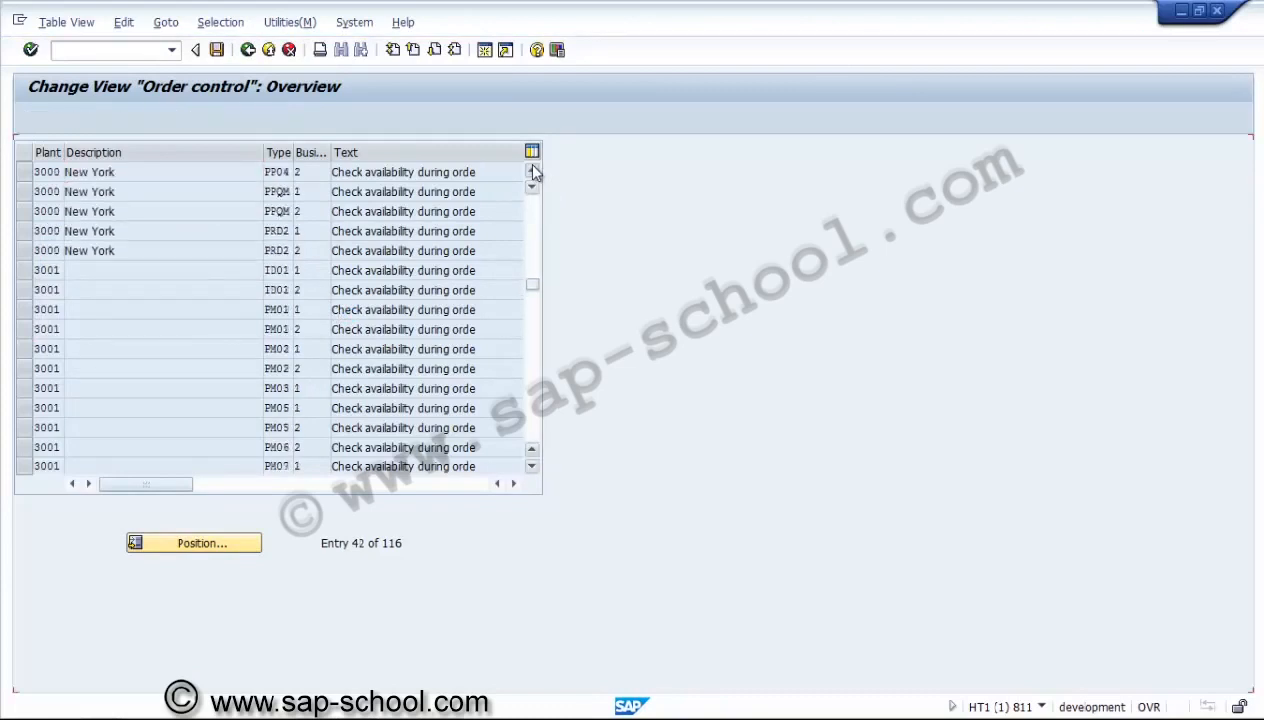
left_click(532, 171)
left_click(532, 171)
left_click(532, 171)
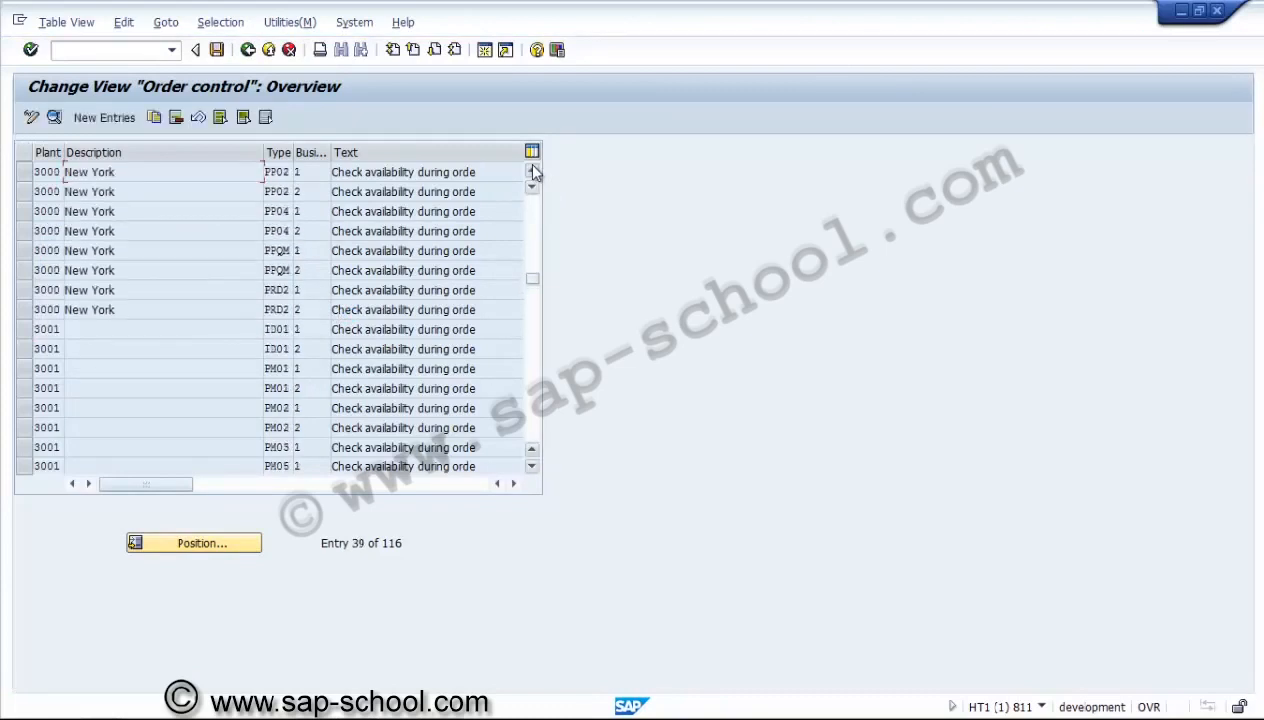
left_click(532, 171)
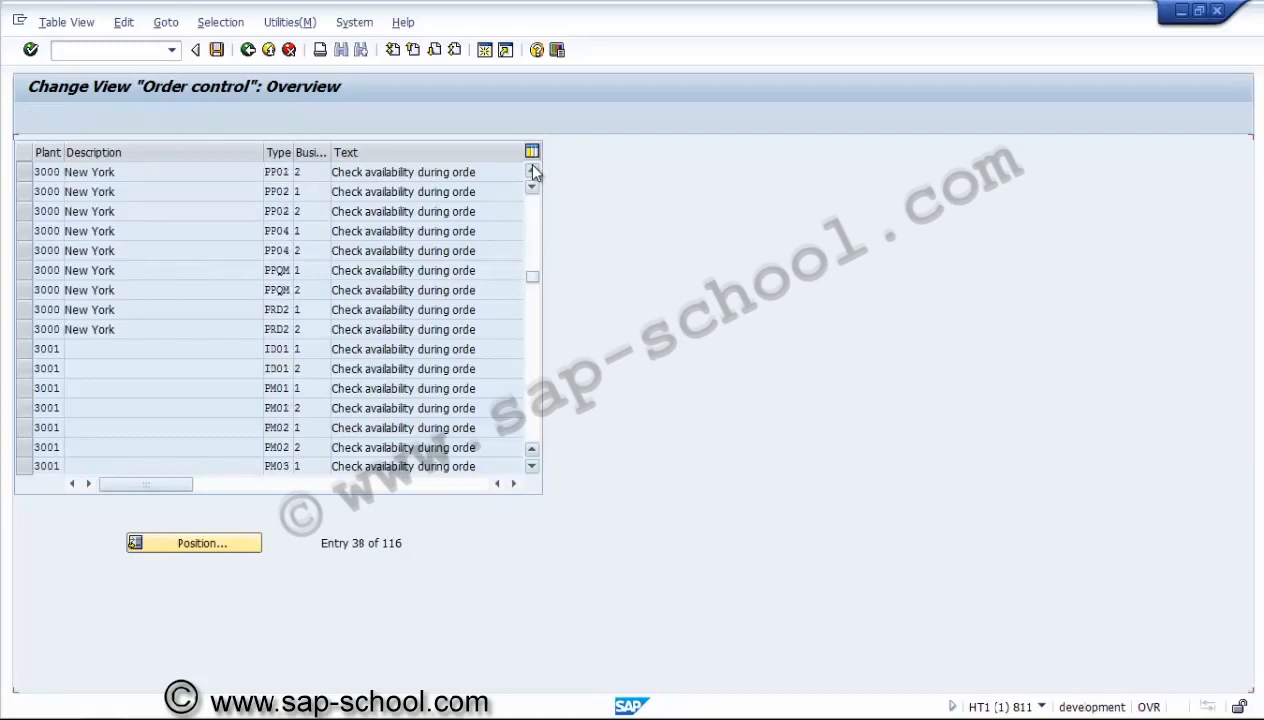
left_click(532, 171)
left_click(532, 171)
left_click(532, 171)
left_click(532, 171)
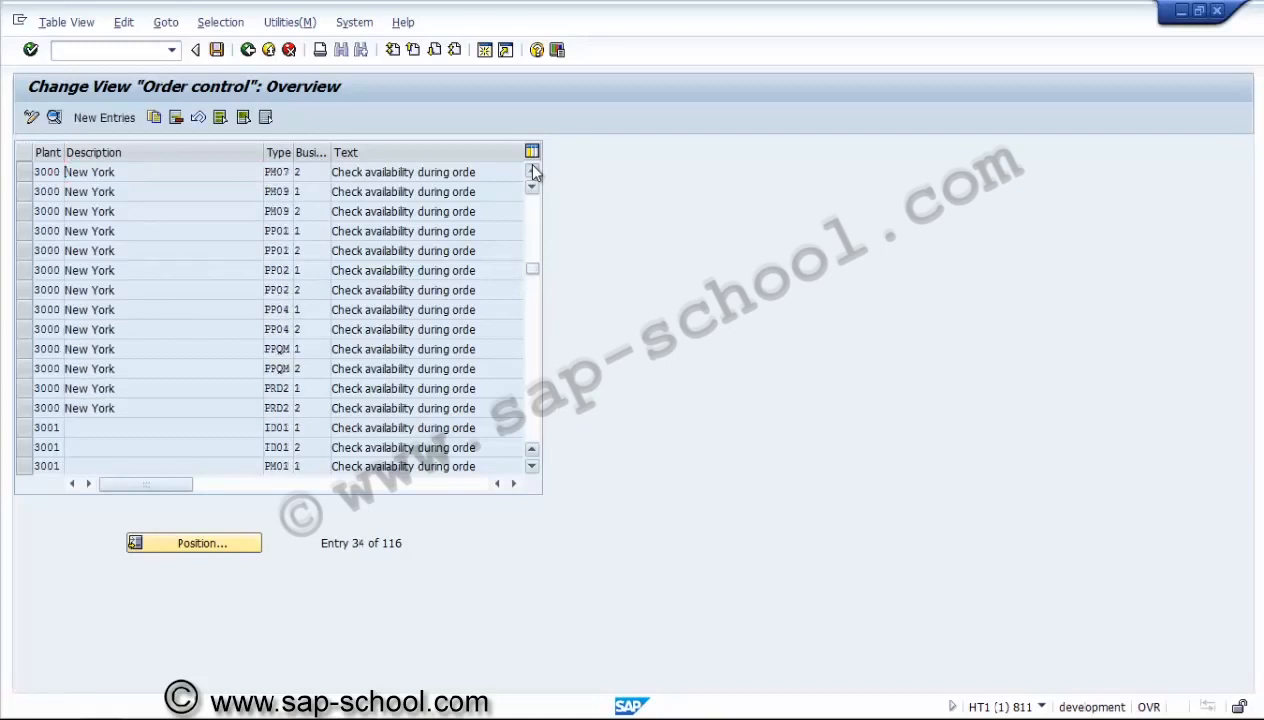
left_click(532, 171)
left_click(532, 171)
left_click(532, 171)
left_click(532, 171)
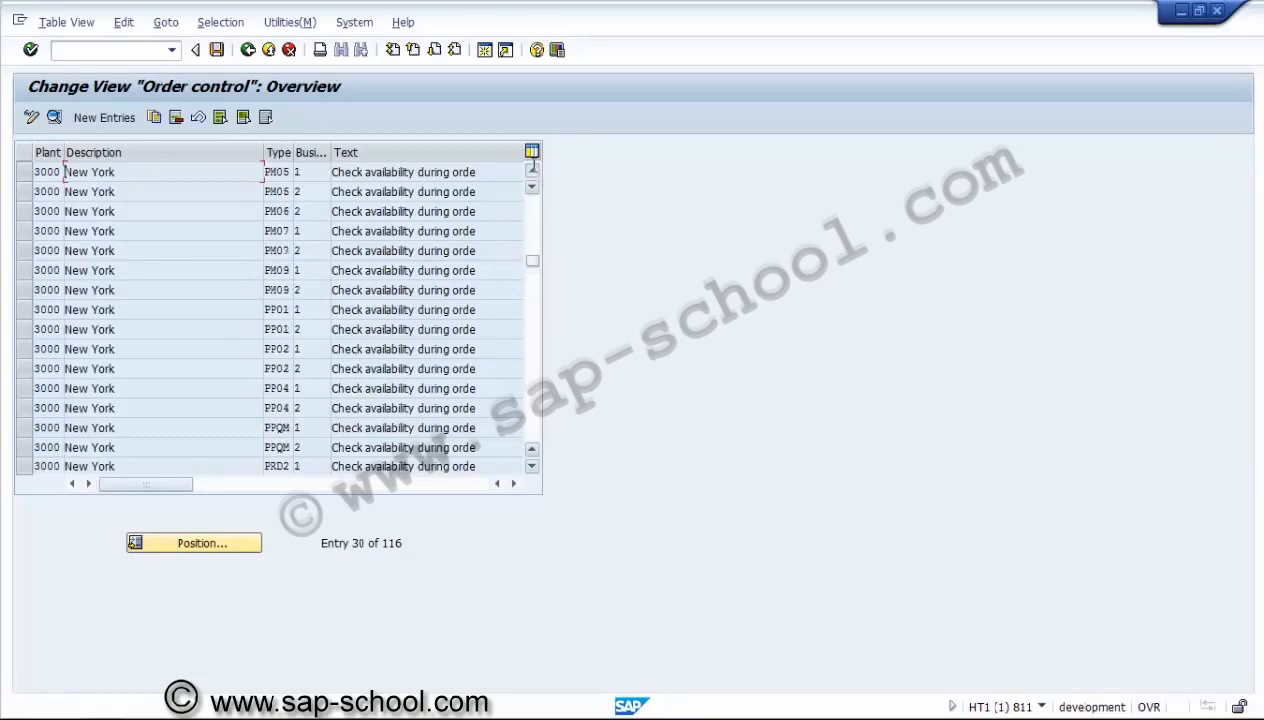
left_click(532, 171)
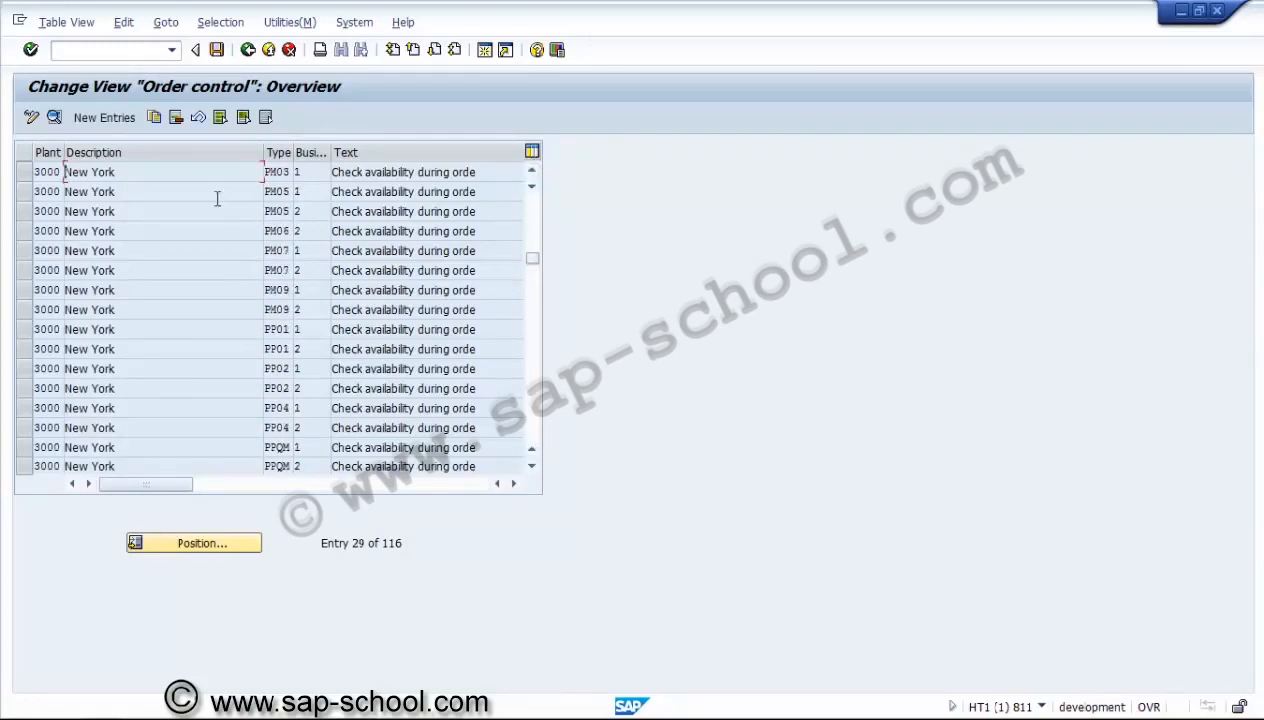
left_click(532, 171)
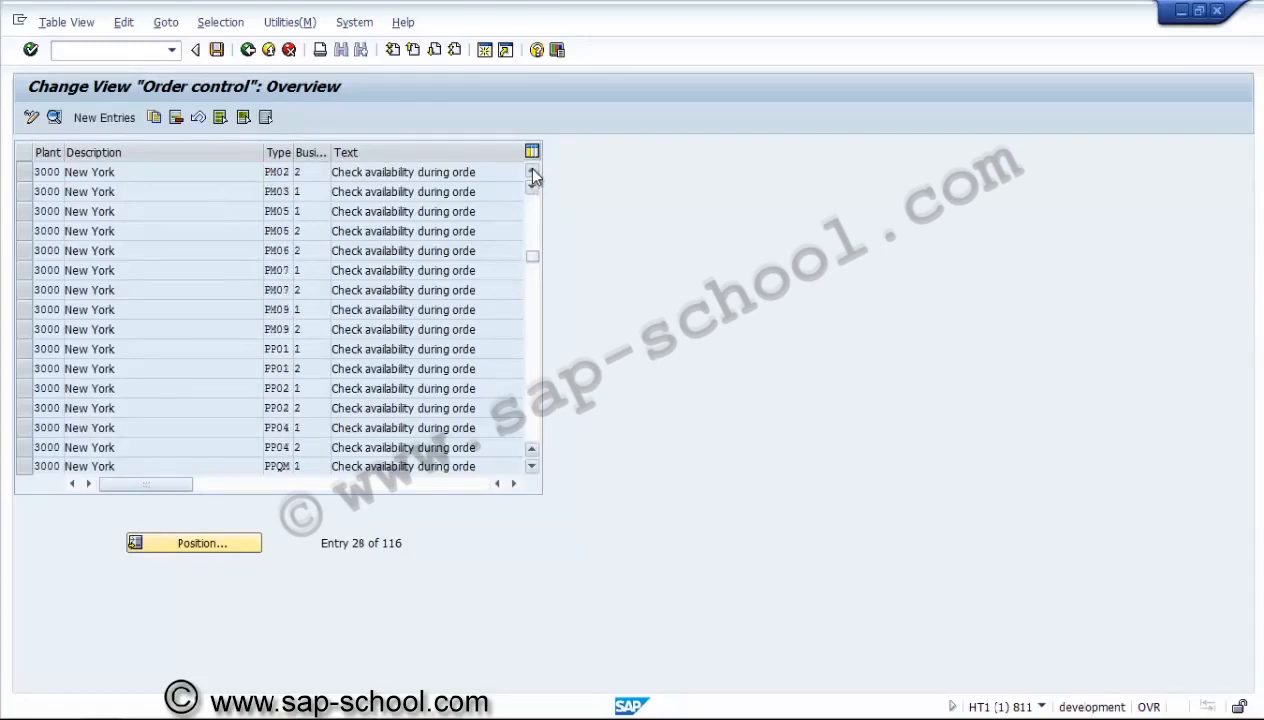
left_click(532, 171)
left_click(532, 171)
left_click(532, 171)
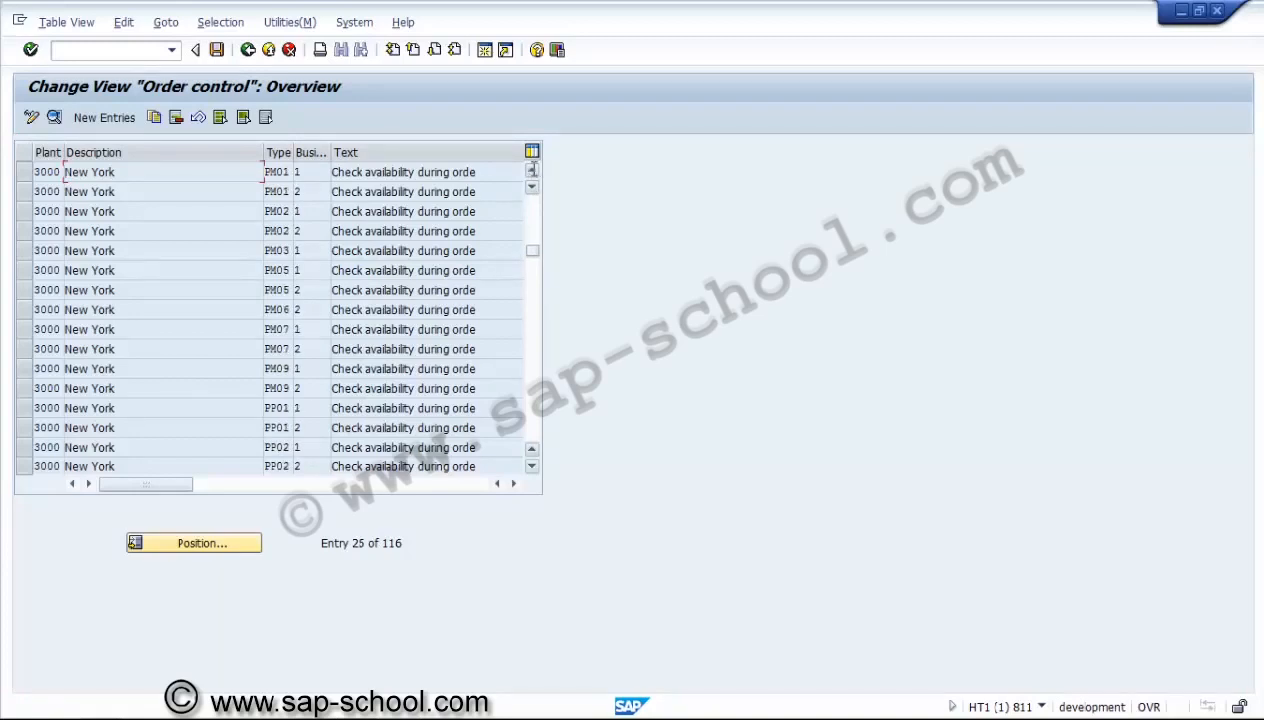
left_click(532, 171)
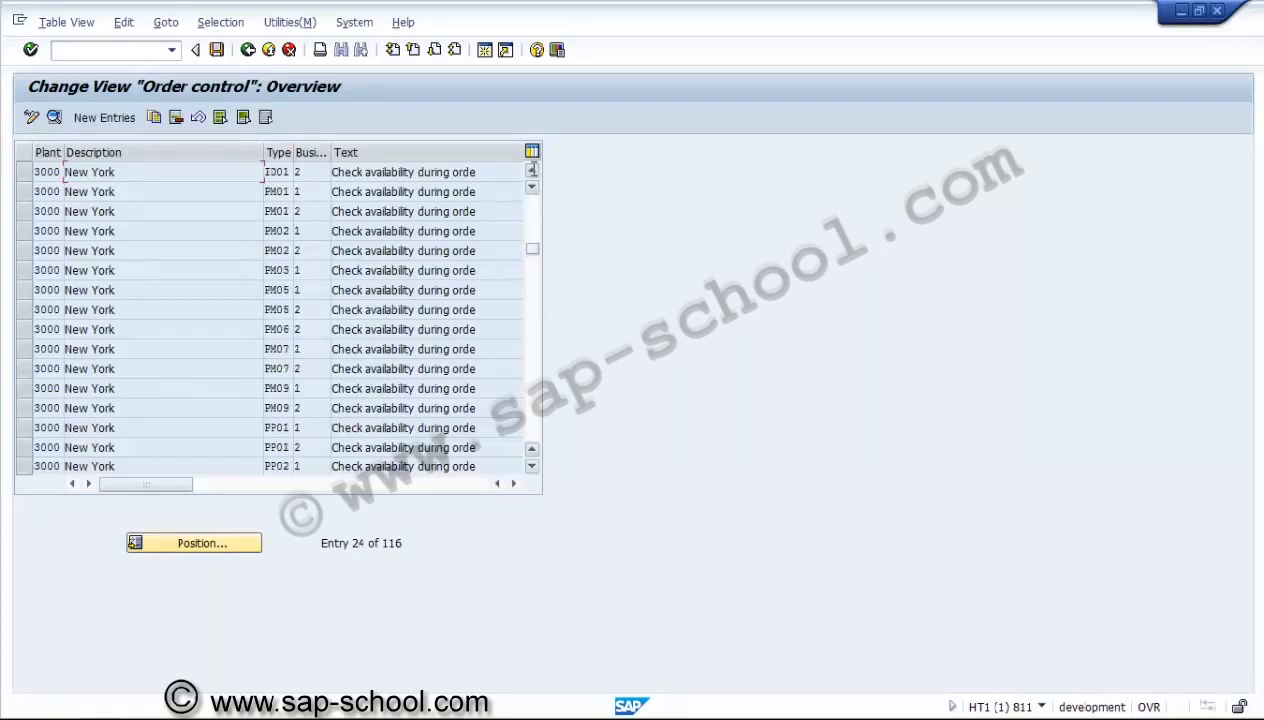
left_click(26, 191)
left_click(26, 211)
left_click(156, 117)
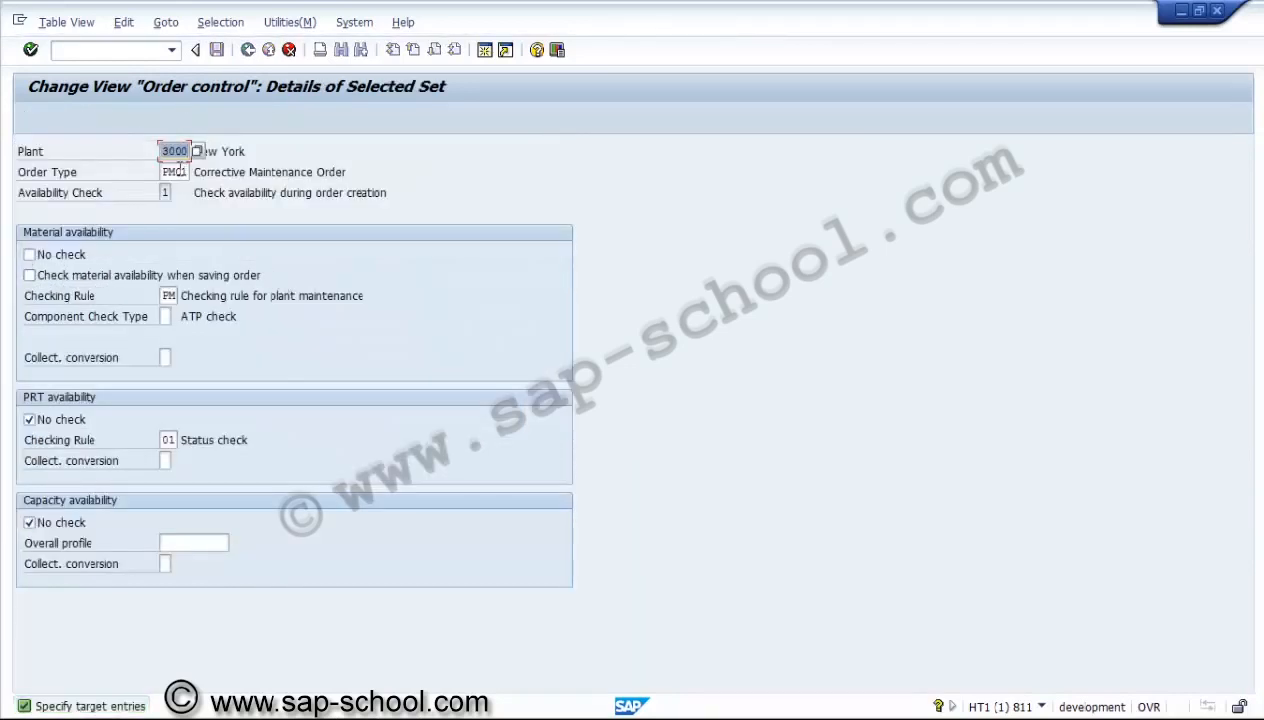
Step: Set the order creation copy to order type PS01 with material checking rule PS and accept it
left_click(170, 172)
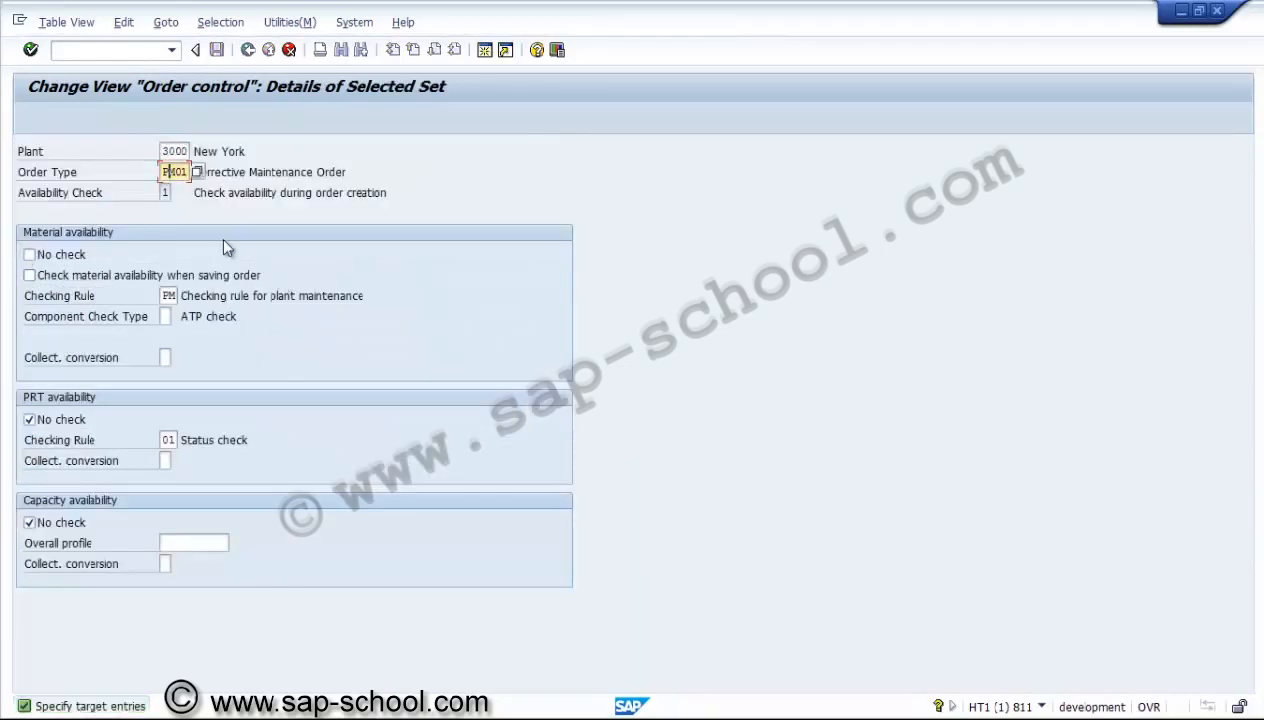
key("Delete")
type("s01")
left_click(169, 296)
type("s")
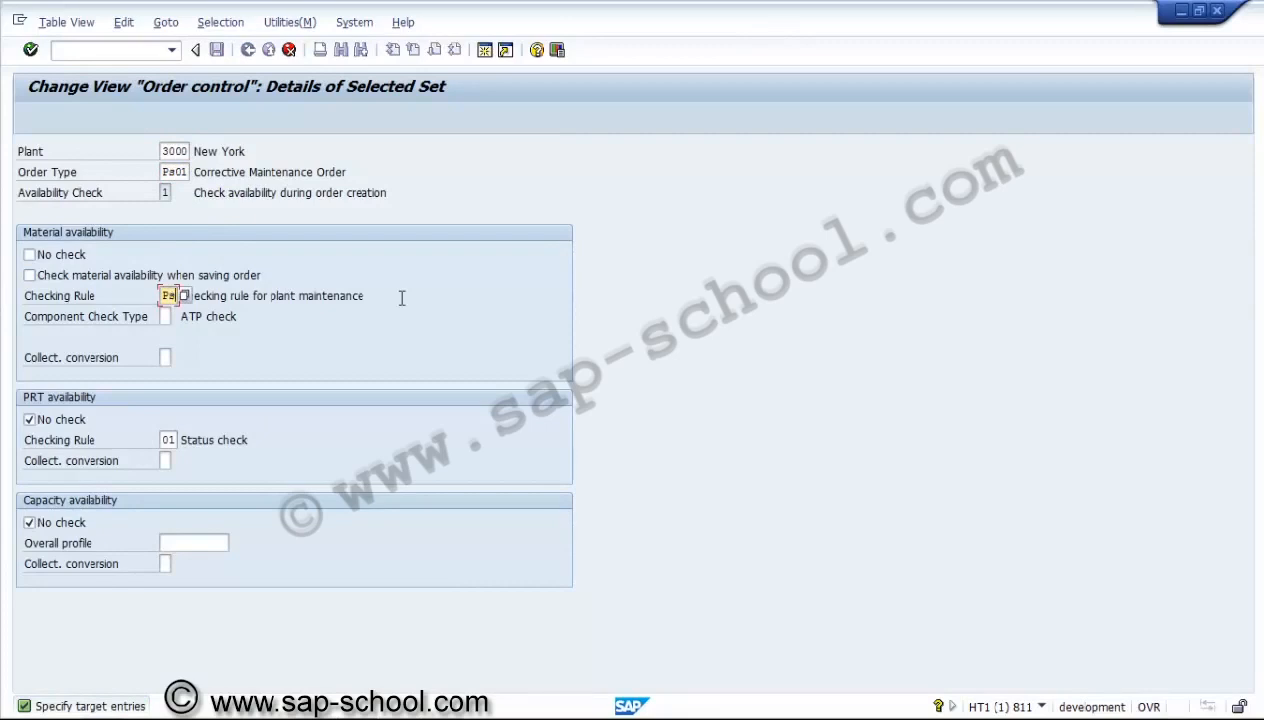
key("Return")
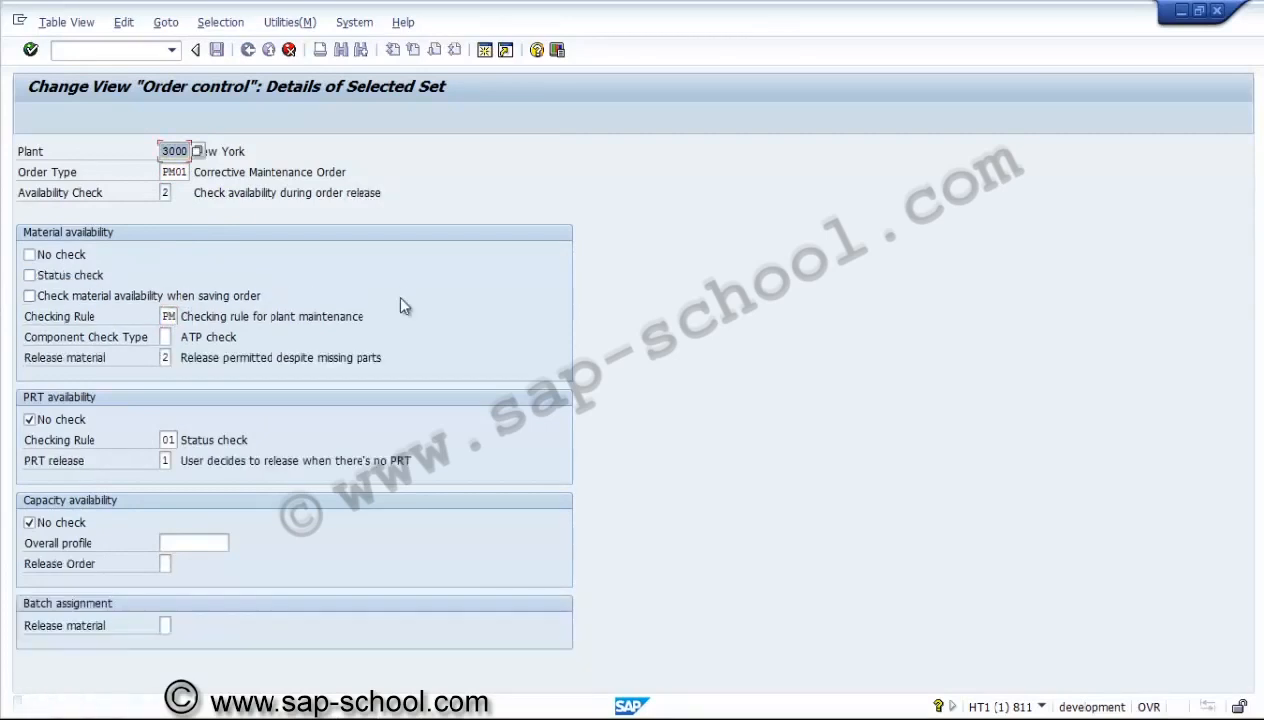
Step: Set the order release copy to order type PS02 with material checking rule PS and accept it
left_click(175, 172)
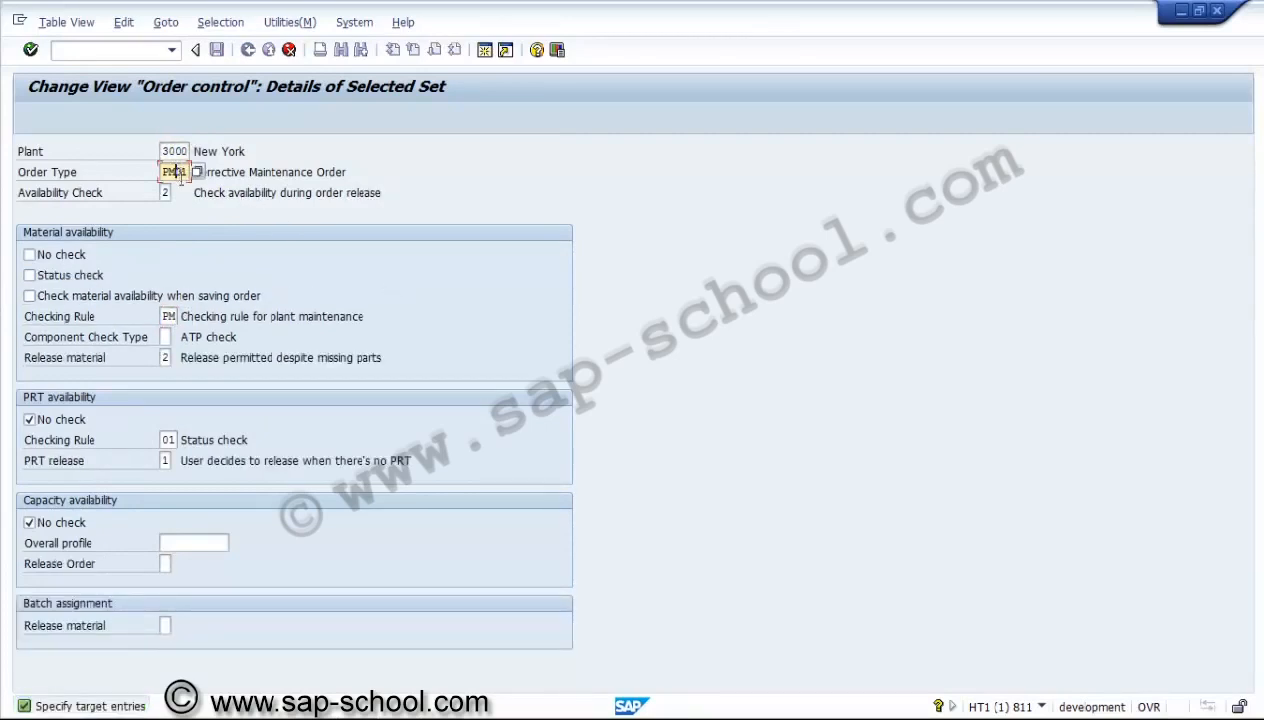
key("Left")
type("m02")
left_click(166, 318)
type("m")
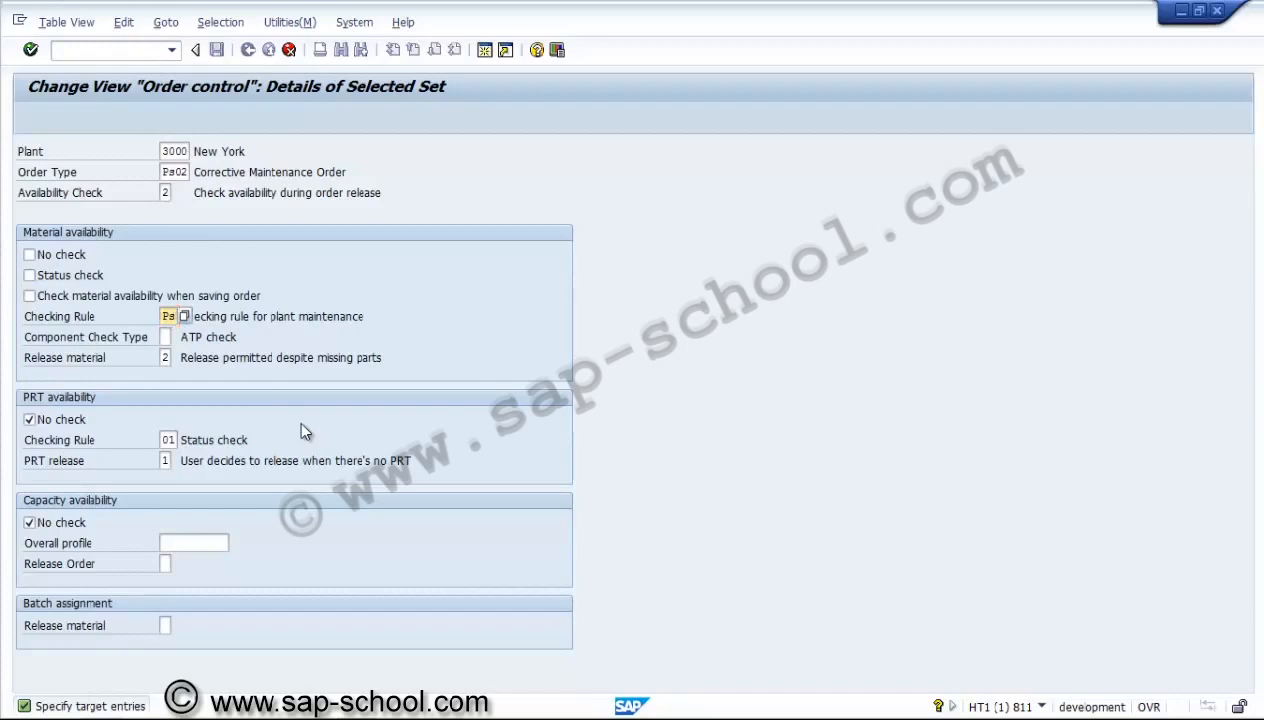
key("Return")
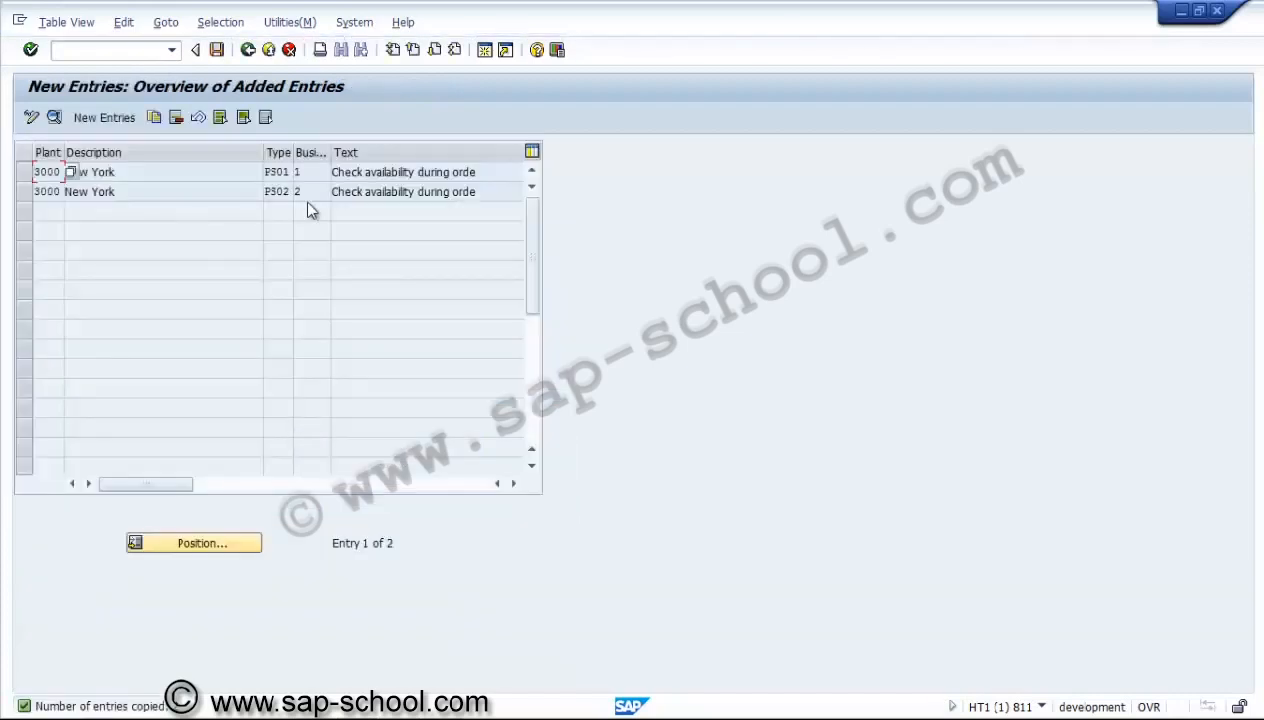
Step: Save the entries to a new customizing request described "PS - Checking control for Network types PS01 & 02" and return to the IMG
left_click(308, 191)
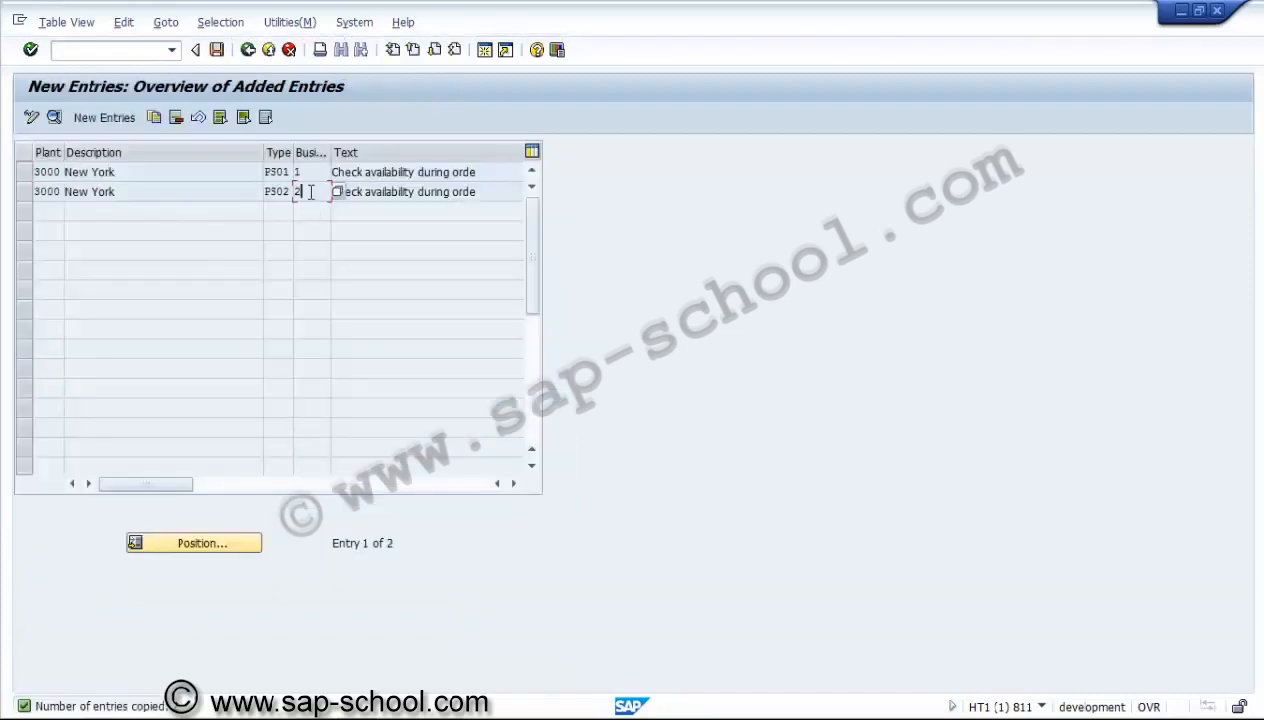
left_click(216, 50)
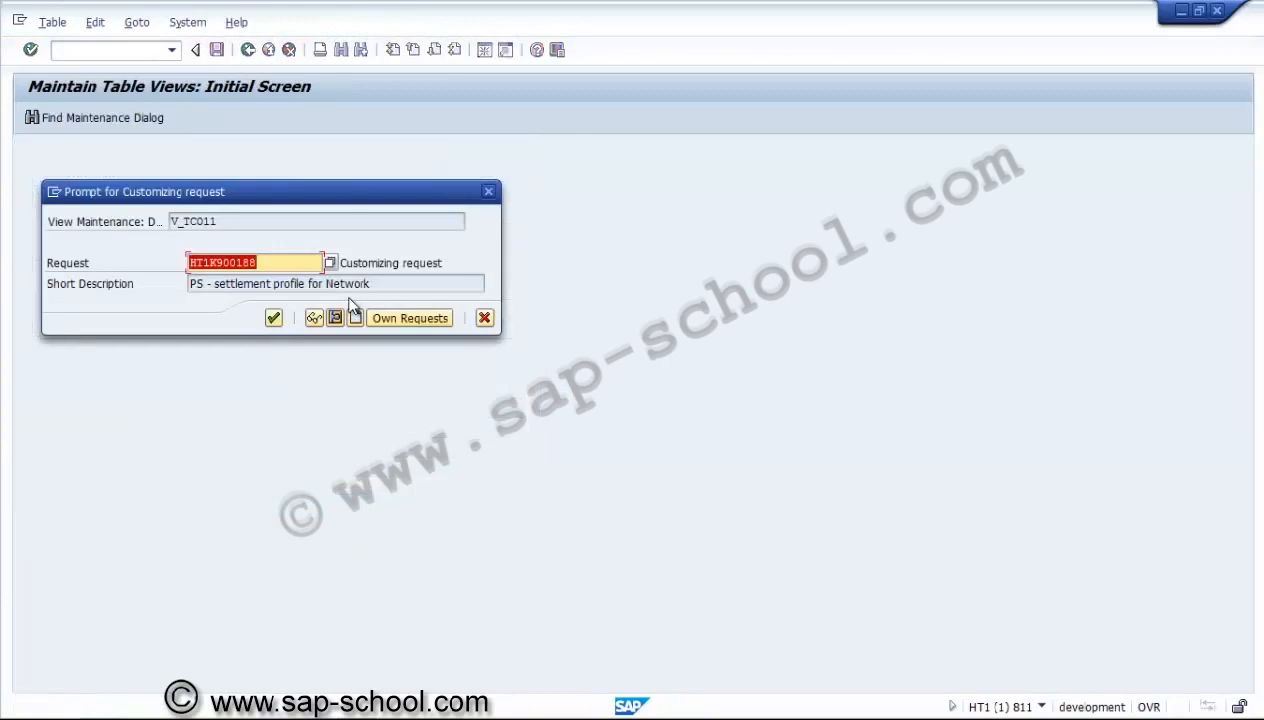
left_click(356, 318)
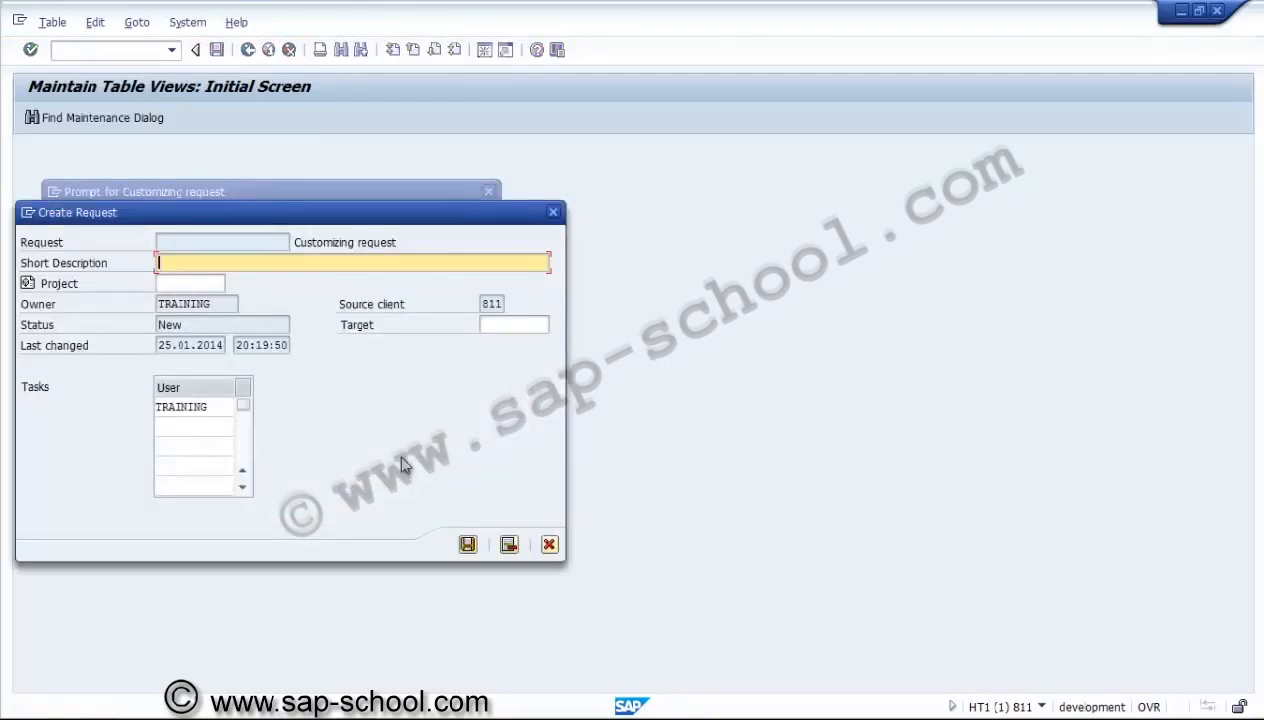
type("PS - Checlin")
key("BackSpace")
key("BackSpace")
type("king control f")
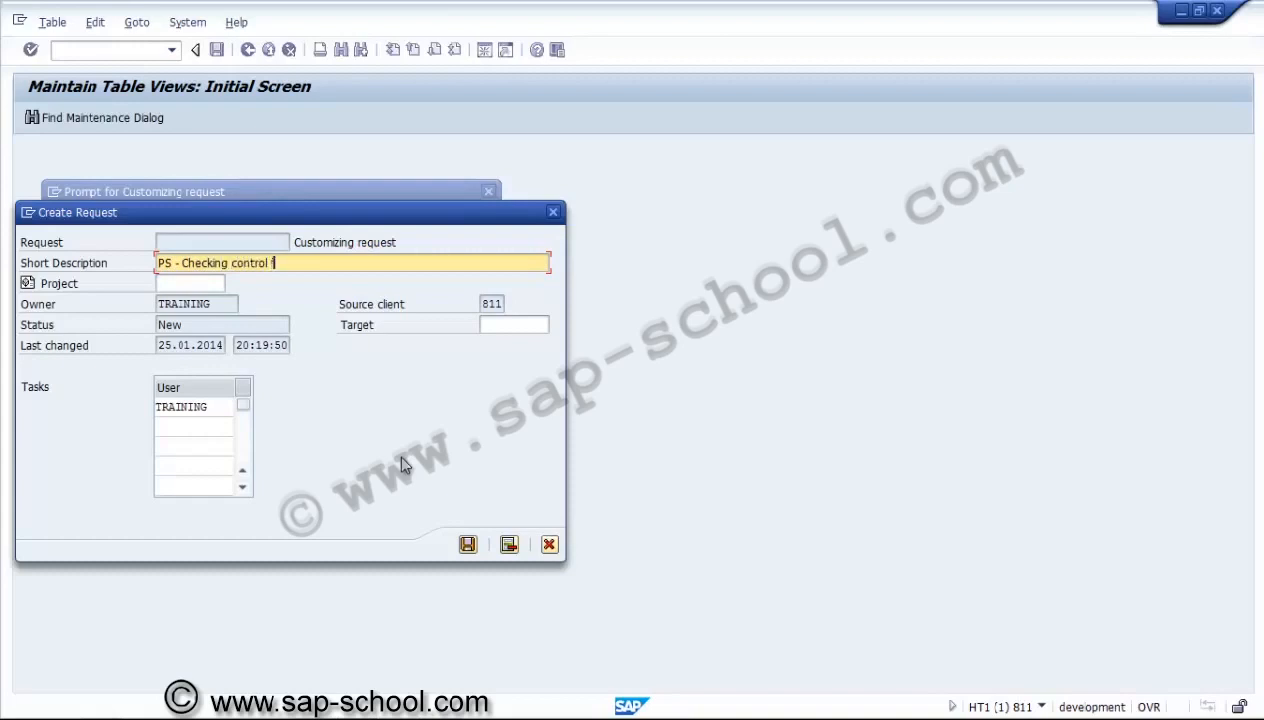
type("or Network types PS")
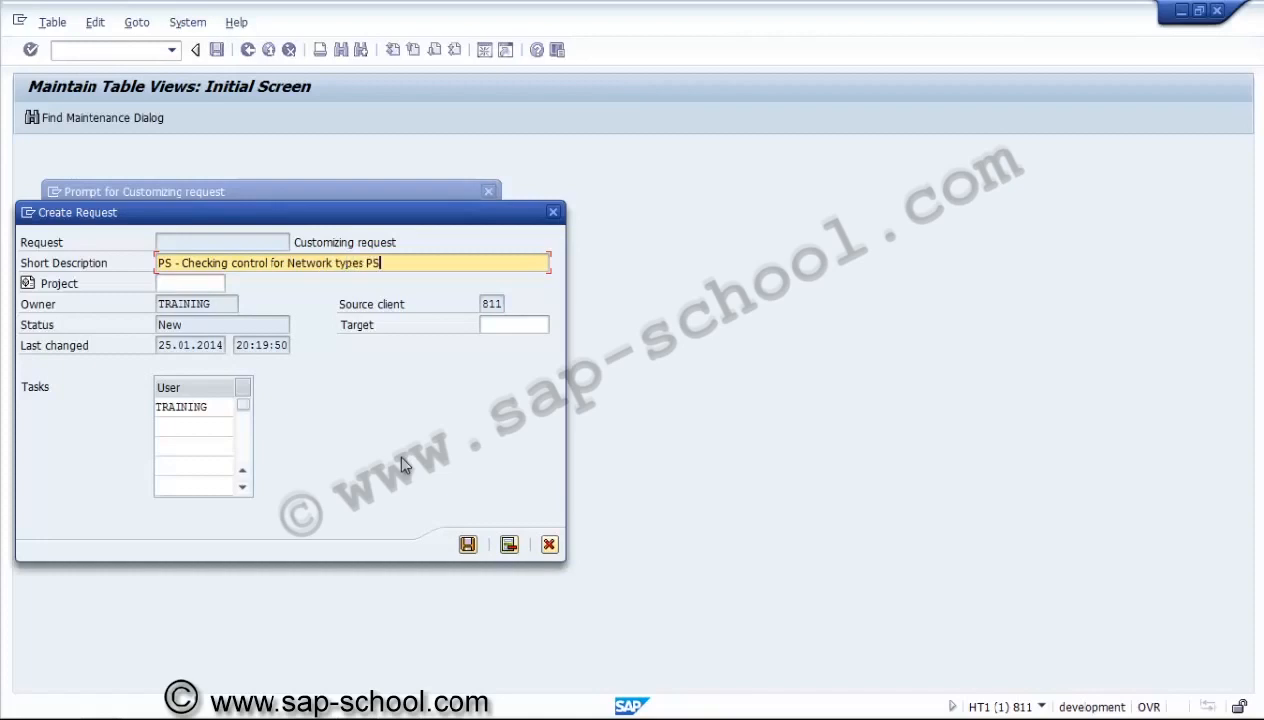
type("01 & 02")
left_click(467, 544)
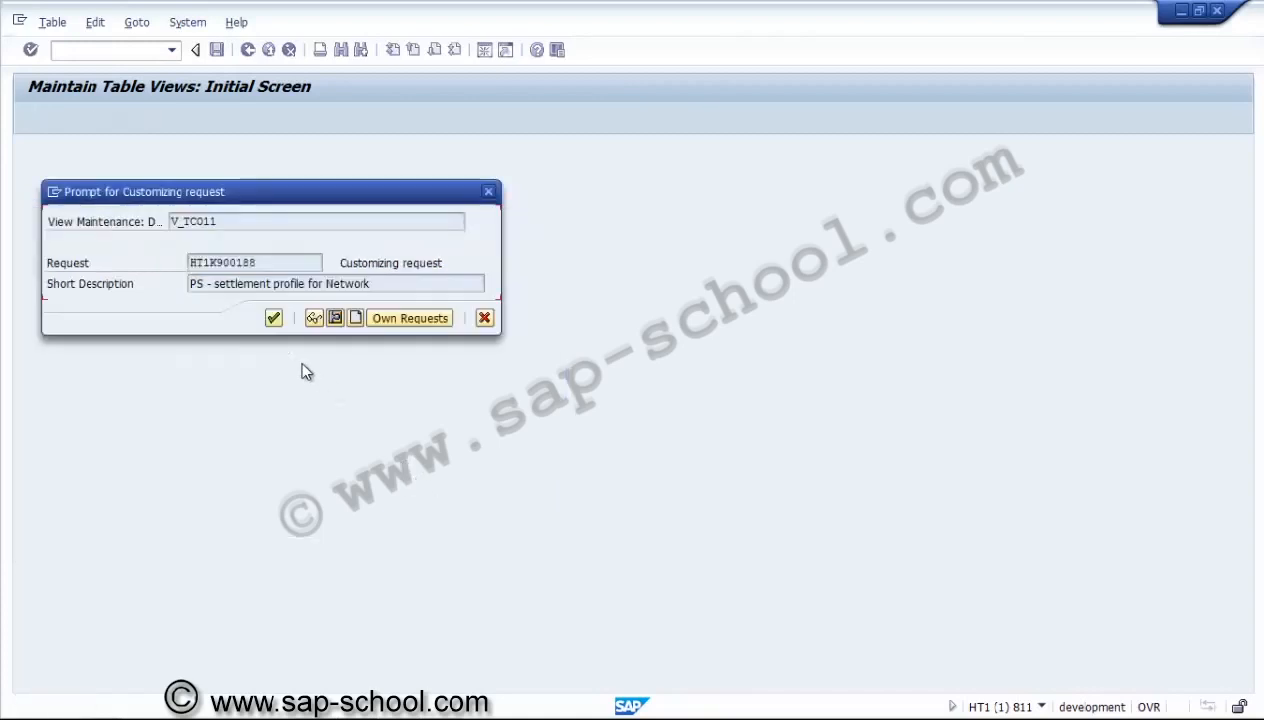
left_click(274, 319)
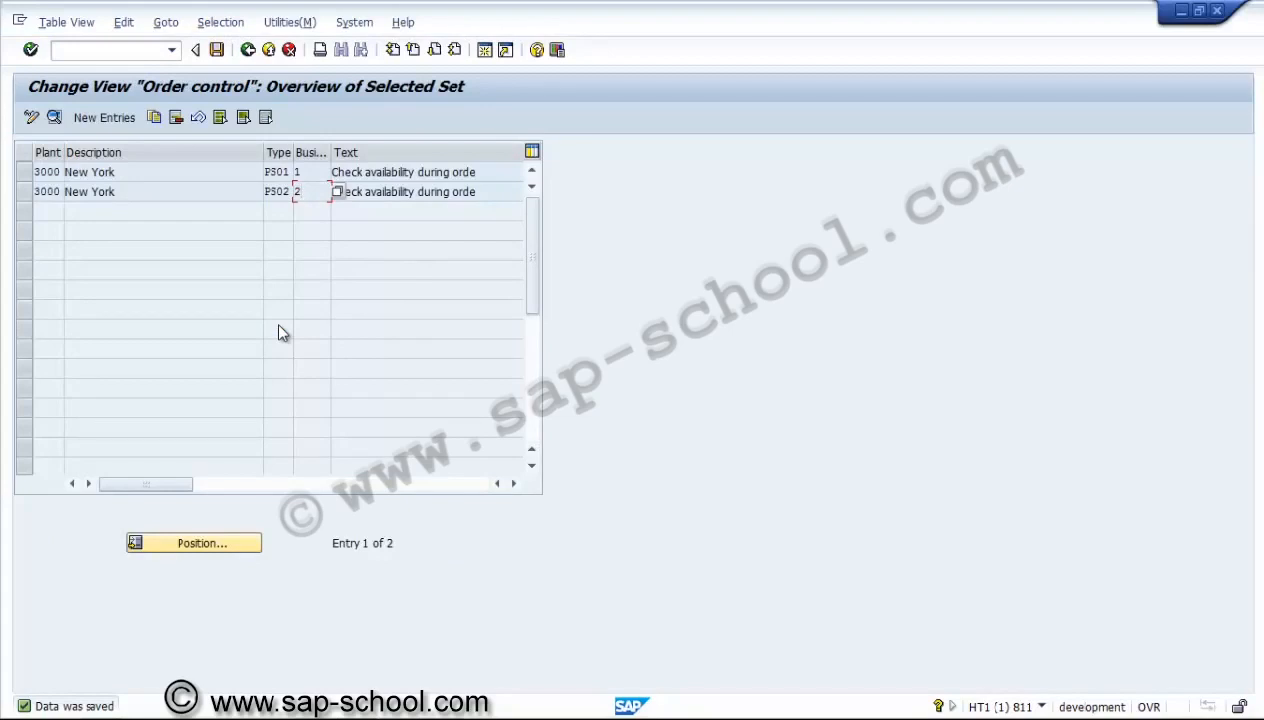
left_click(248, 50)
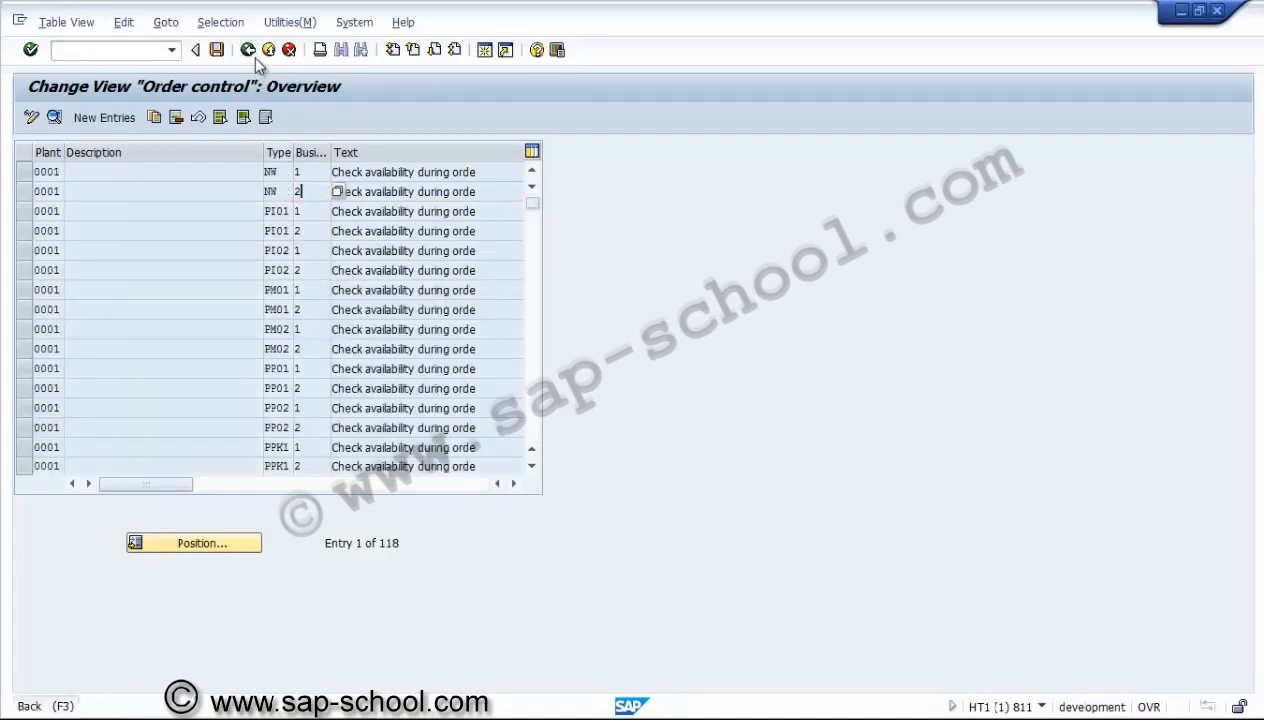
left_click(250, 52)
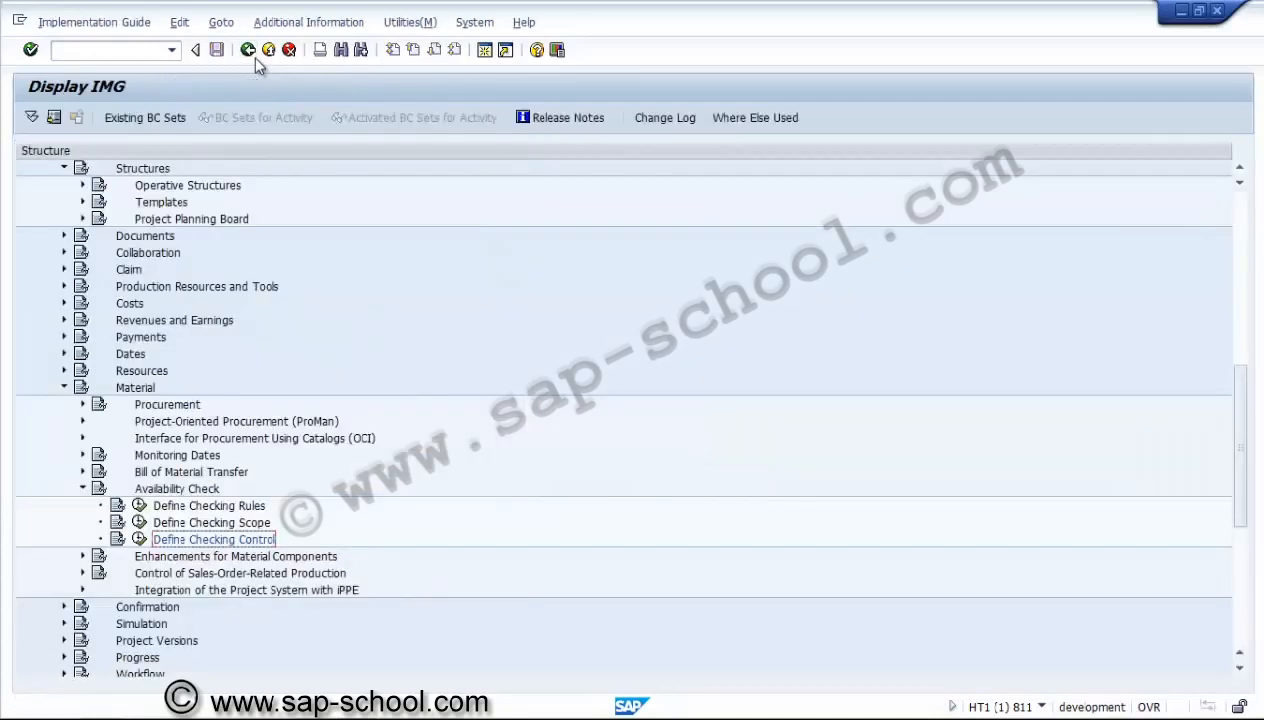
Step: Collapse Availability Check, expand Procurement under Material, and open Define Procurement Indicators for Material Components
left_click(84, 489)
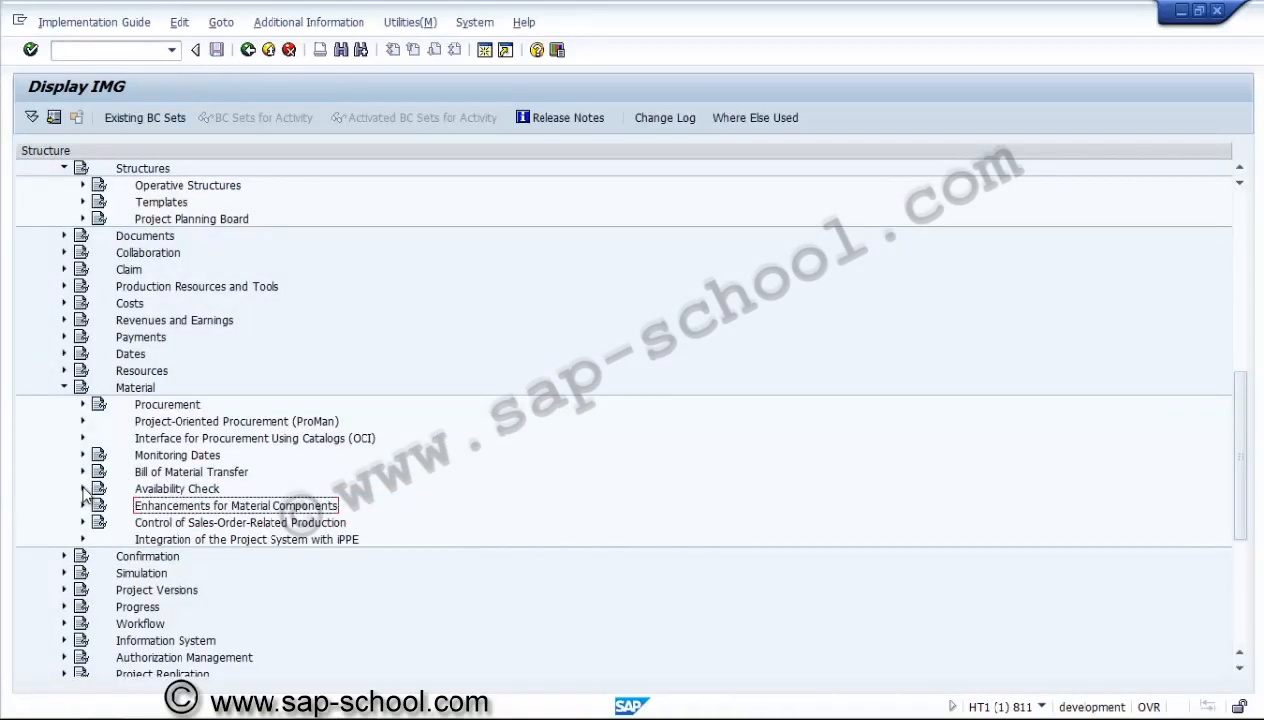
left_click(84, 405)
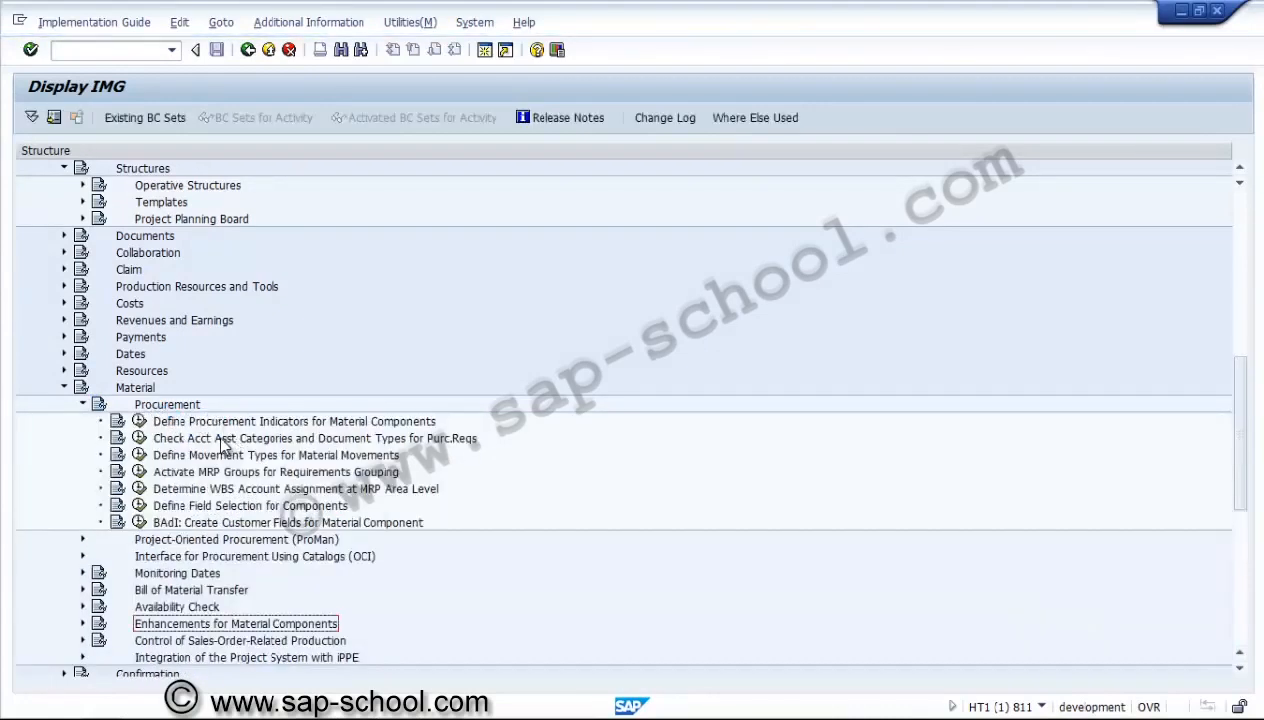
left_click(224, 440)
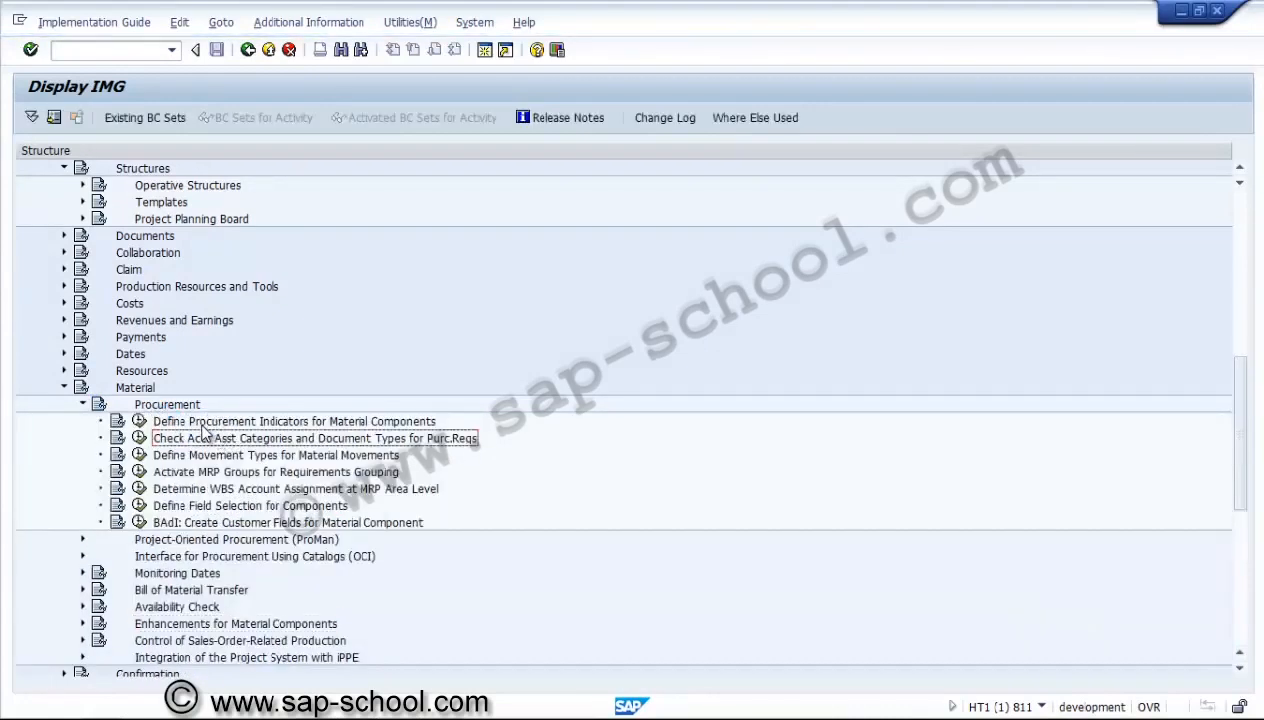
left_click(203, 426)
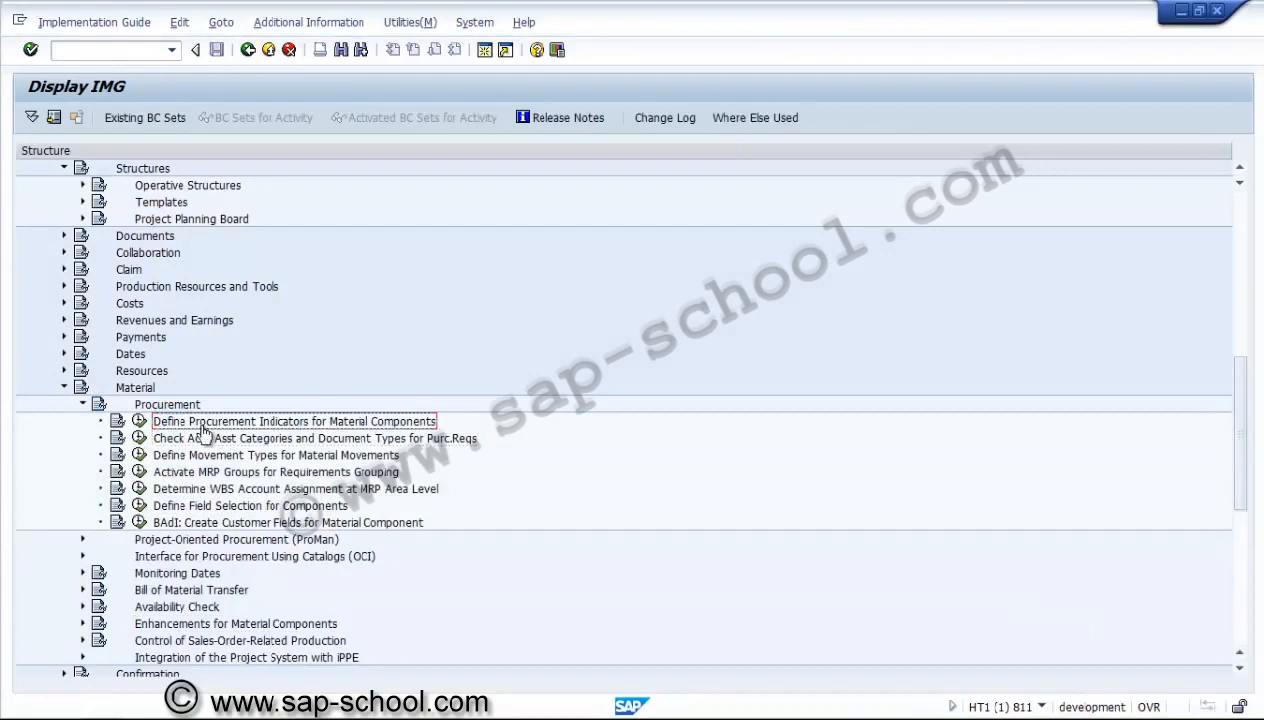
left_click(139, 422)
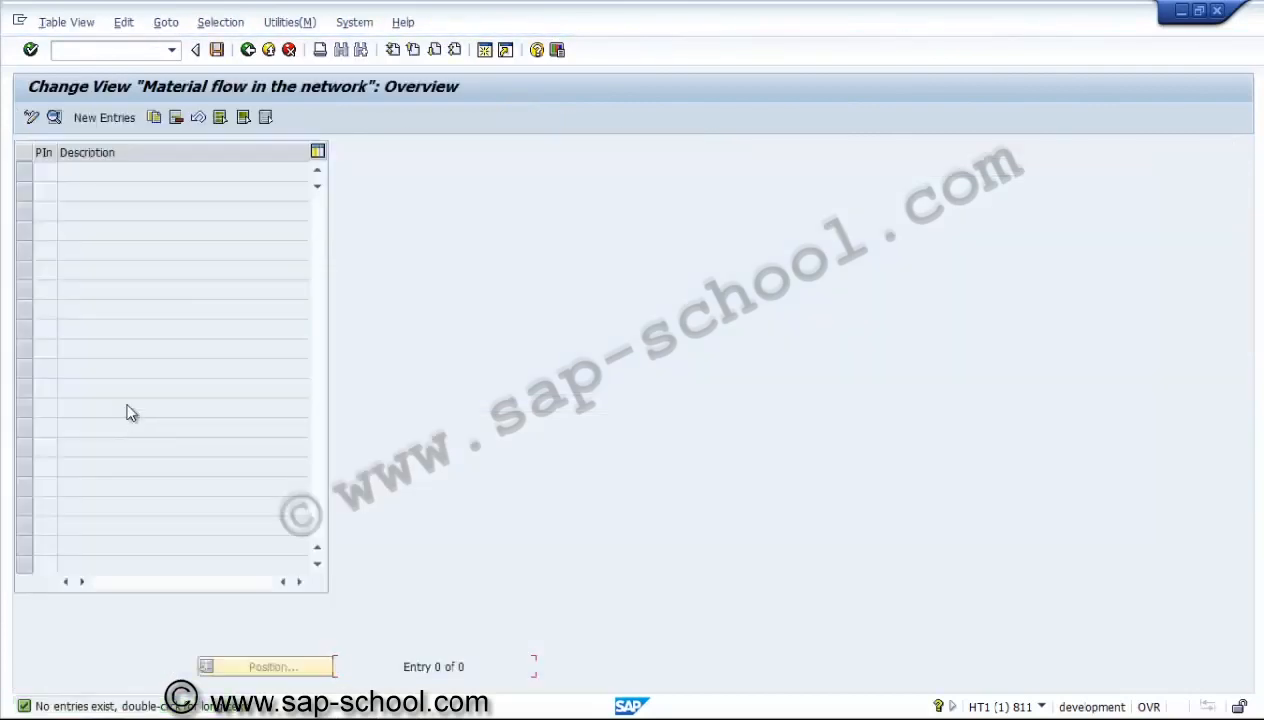
Step: Create a new procurement indicator PS1 with the description "PReq for Network"
left_click(102, 118)
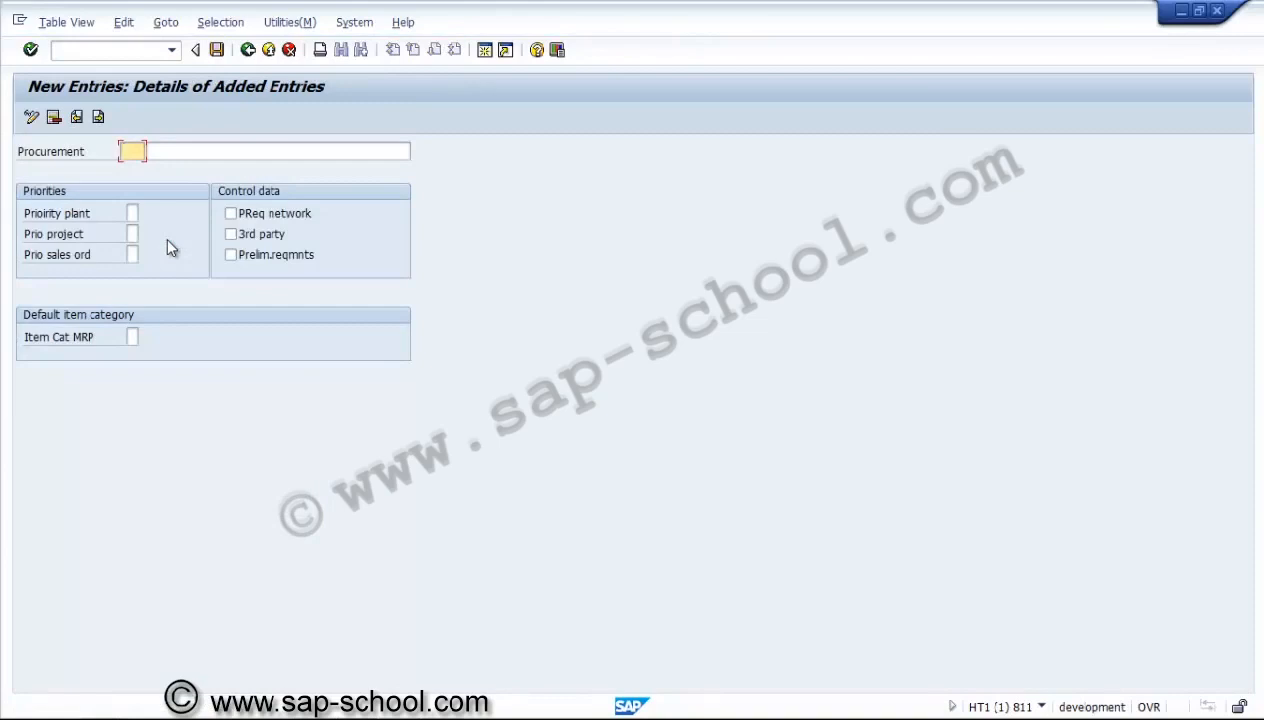
type("PS1")
left_click(194, 148)
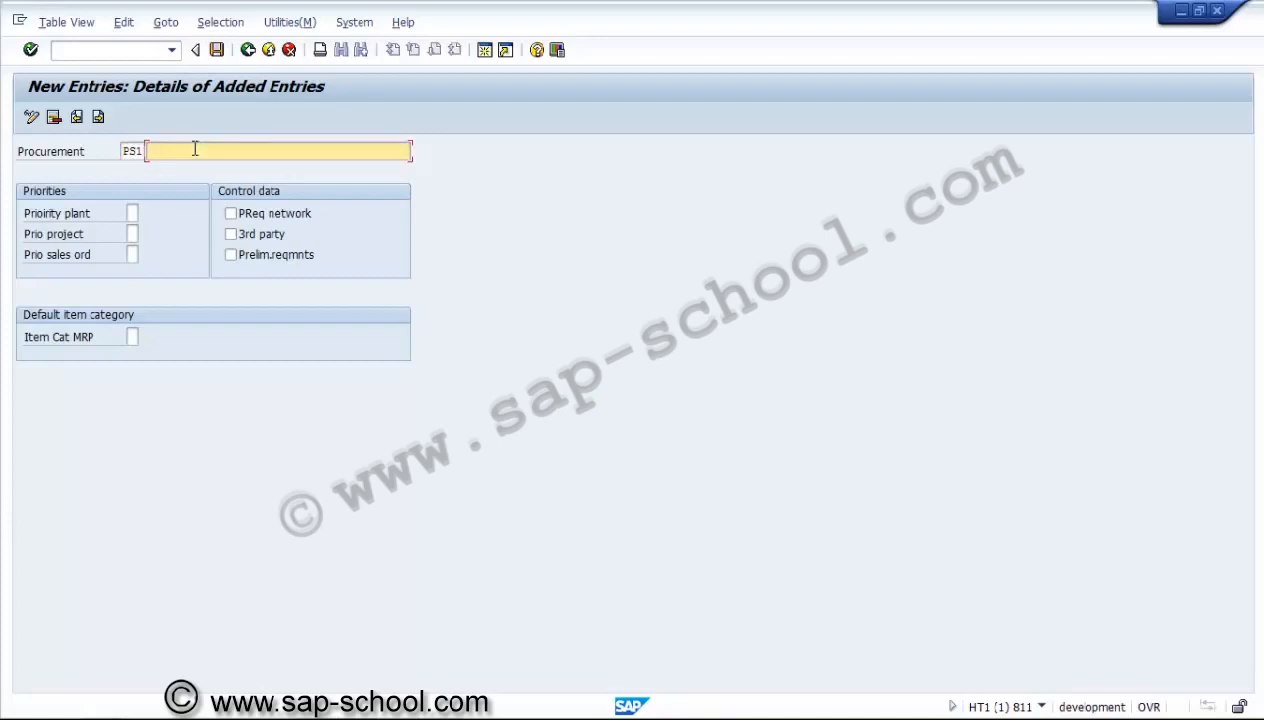
type("PReq for Network")
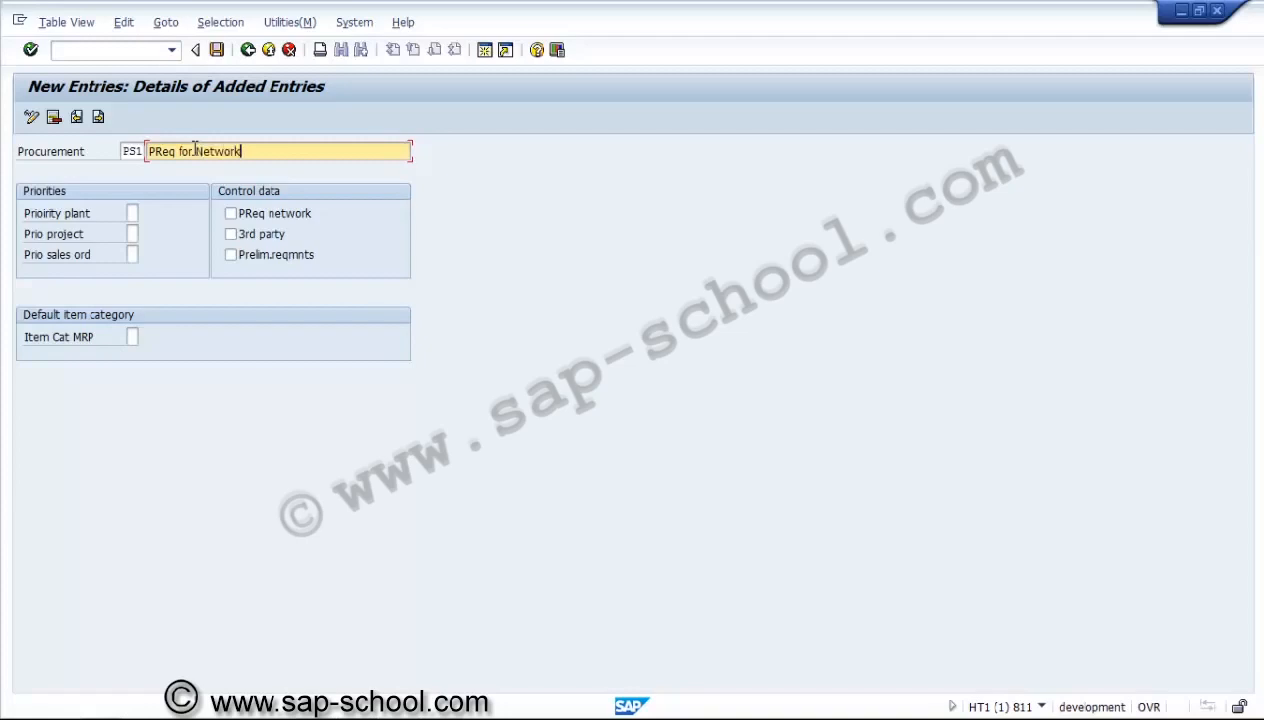
Step: Set plant priority 2, project priority 1 and sales order priority 3, and enable PReq network for indicator PS1
left_click(132, 213)
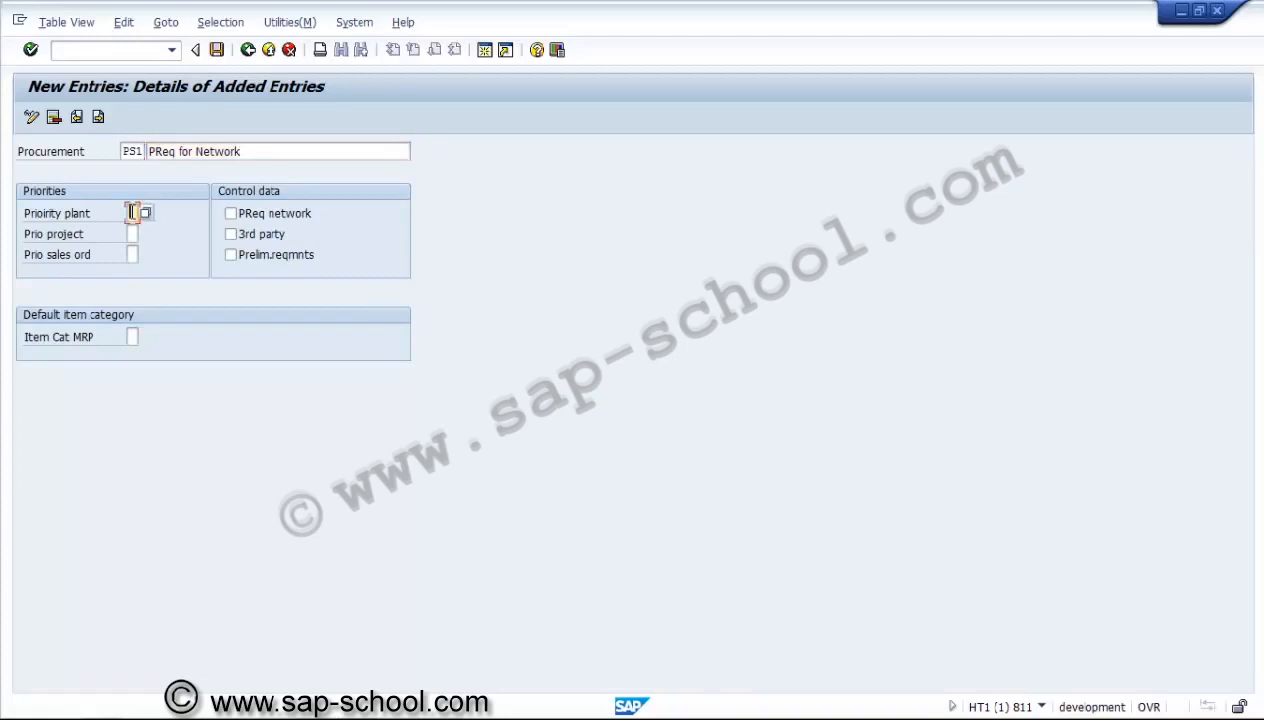
left_click(132, 233)
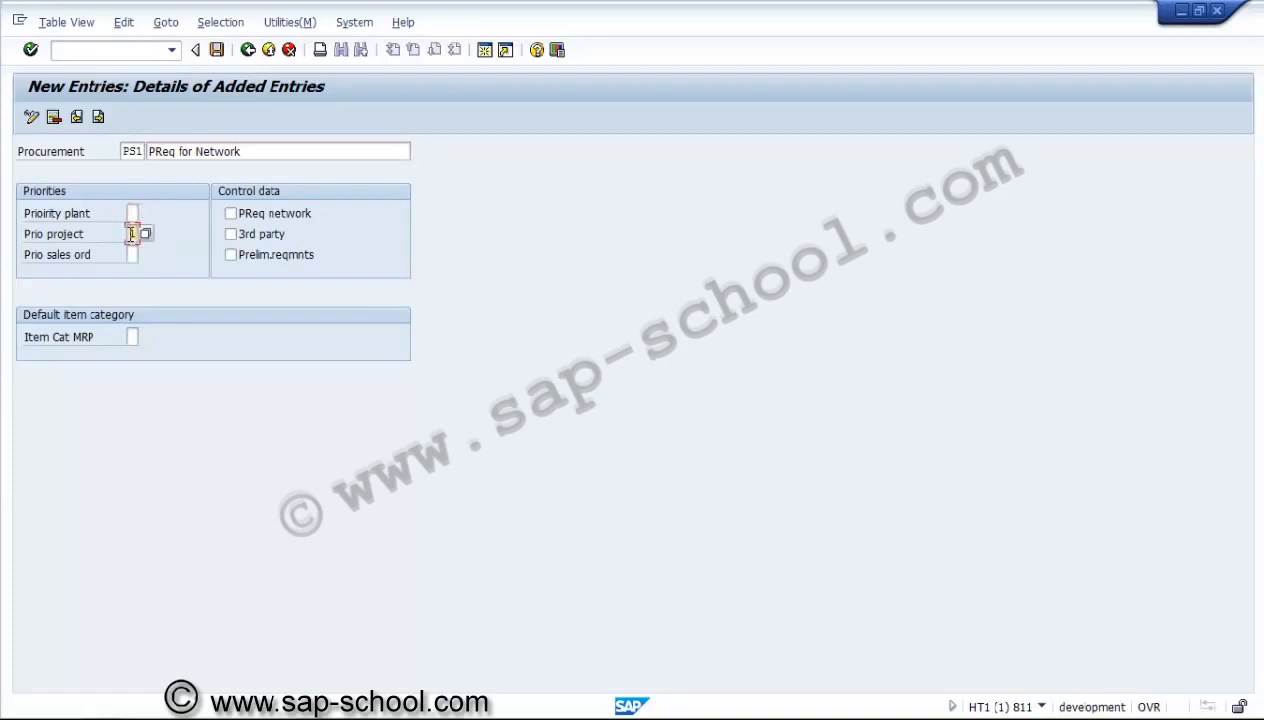
key("shift+Tab")
type("2")
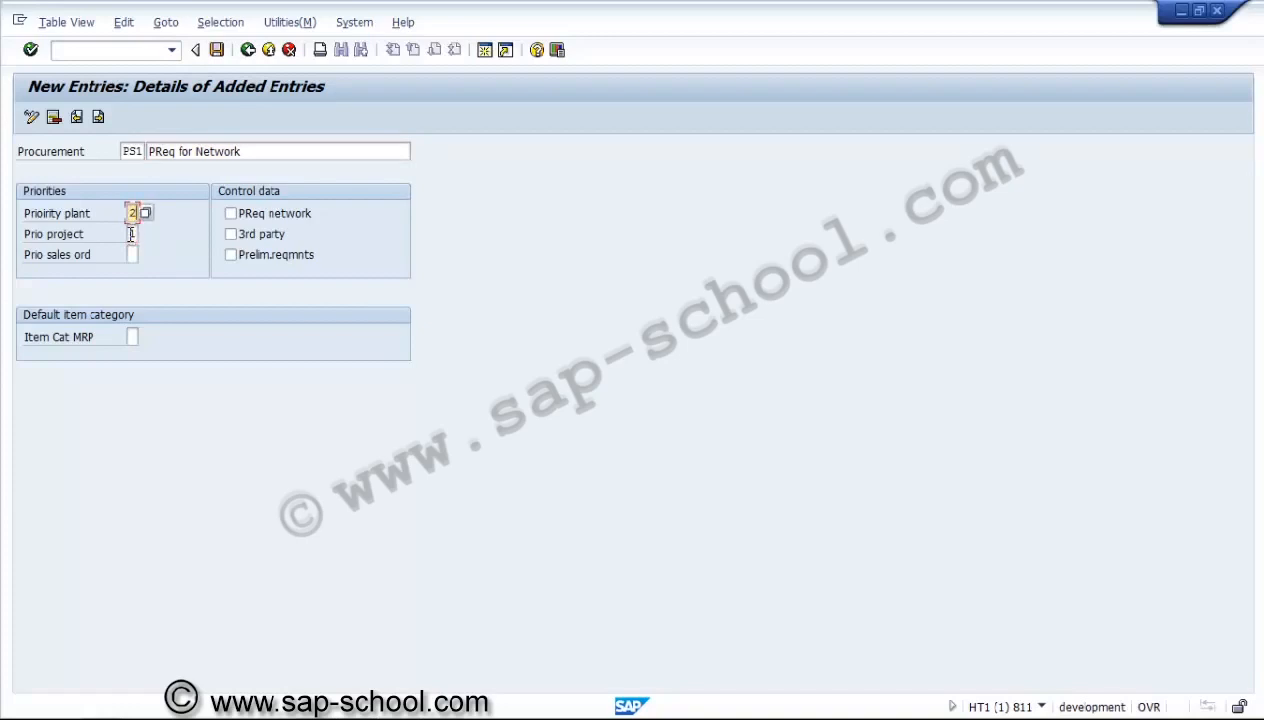
key("Tab")
key("Tab")
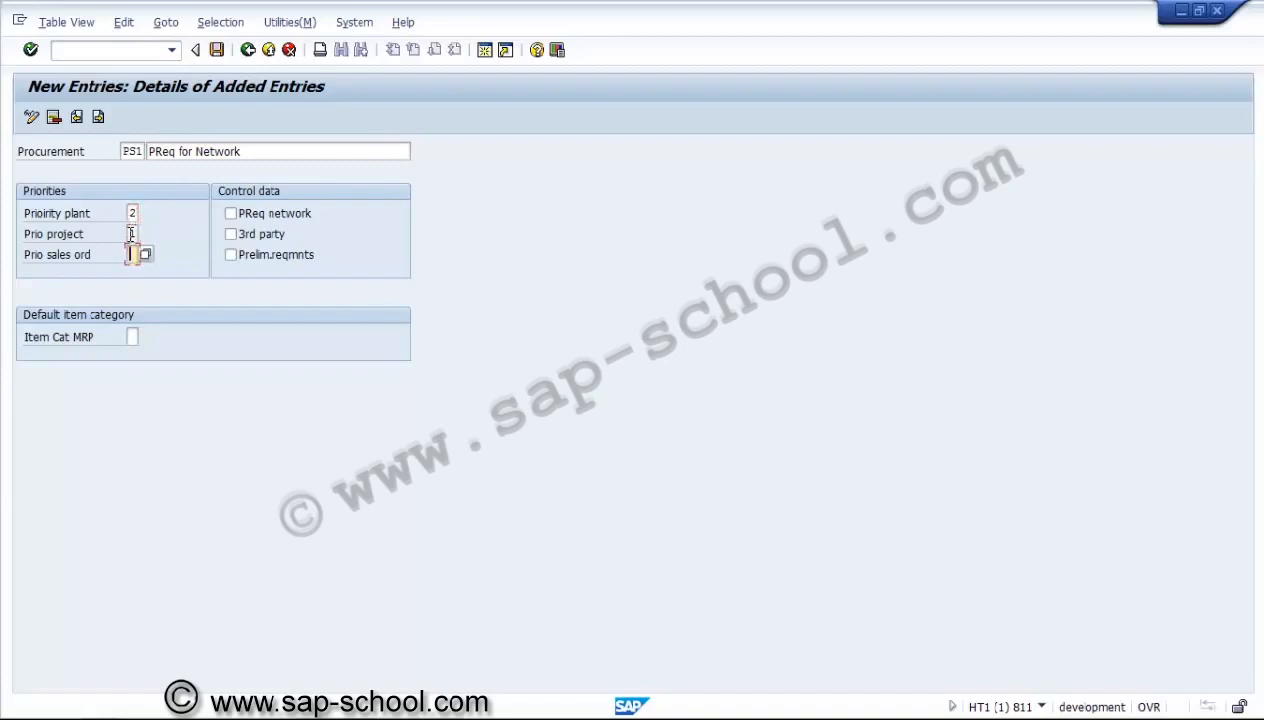
type("3")
left_click(267, 216)
left_click(134, 338)
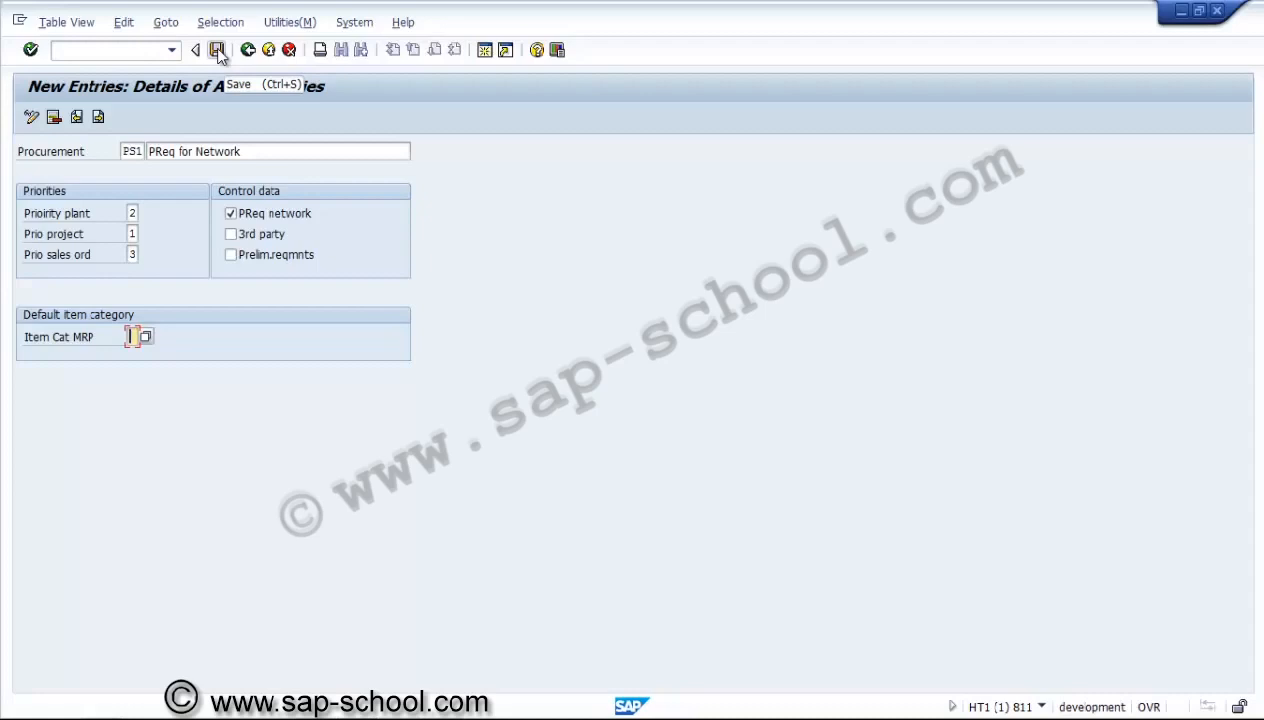
Step: Save the procurement indicator to a new customizing request described "PS - Procurement indicator"
left_click(218, 51)
left_click(218, 51)
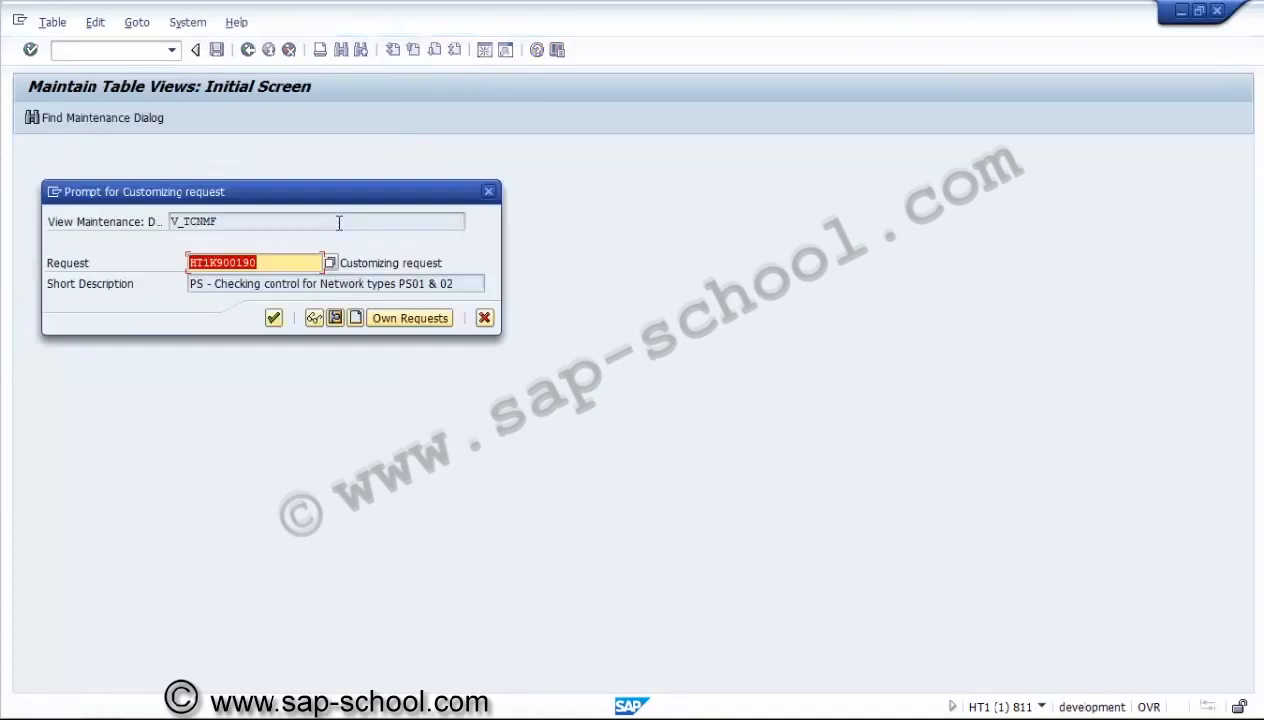
left_click(356, 318)
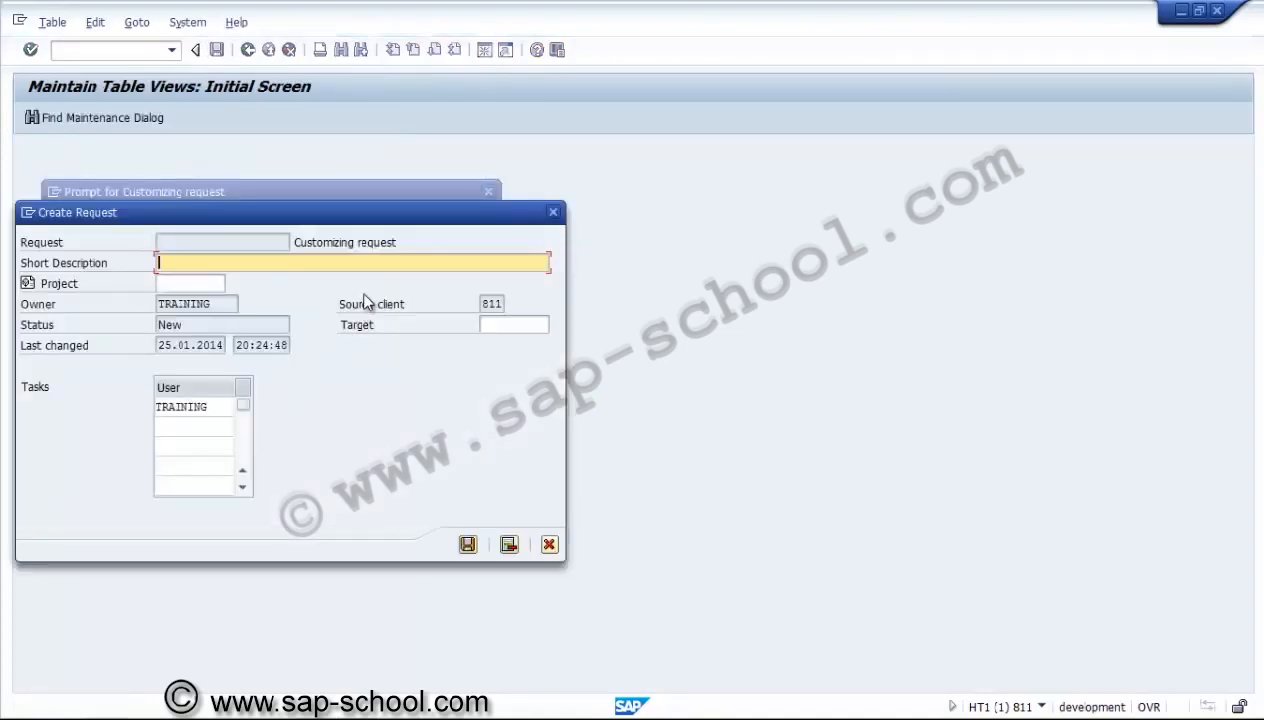
type("PS")
type("Procu")
type("rment")
key("BackSpace")
key("BackSpace")
key("BackSpace")
key("BackSpace")
key("BackSpace")
type("ement indicator")
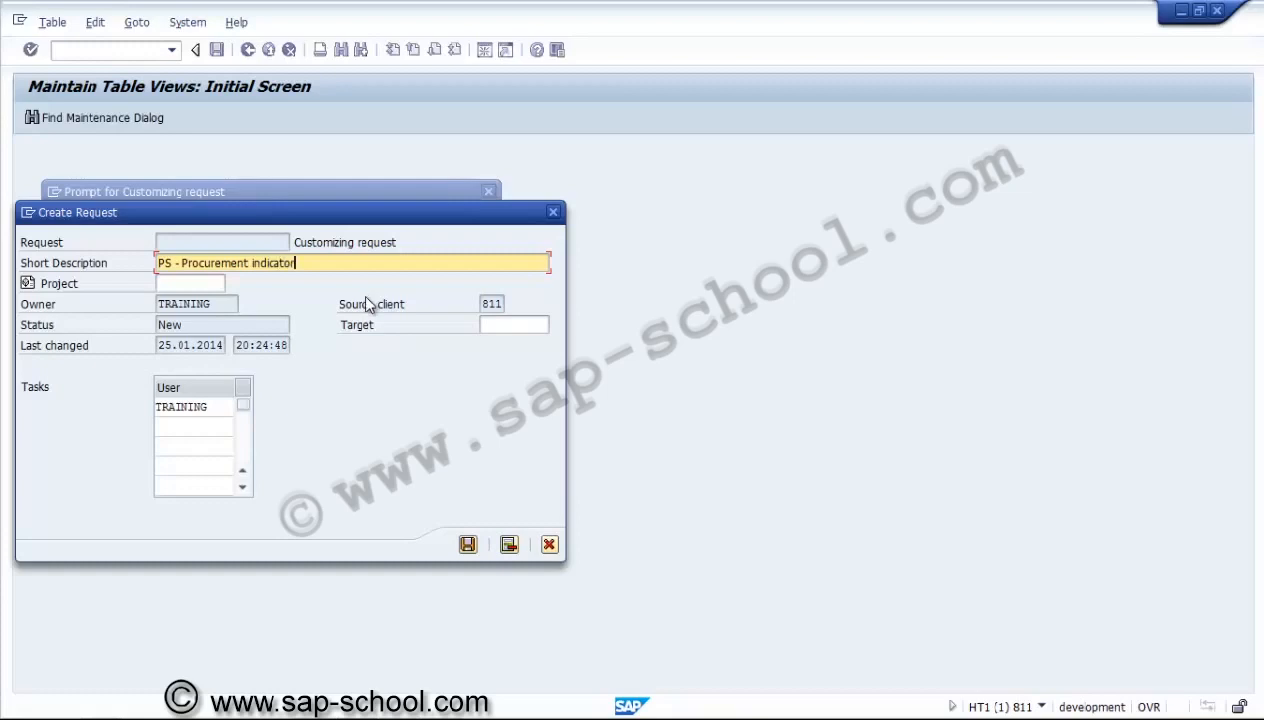
left_click(467, 545)
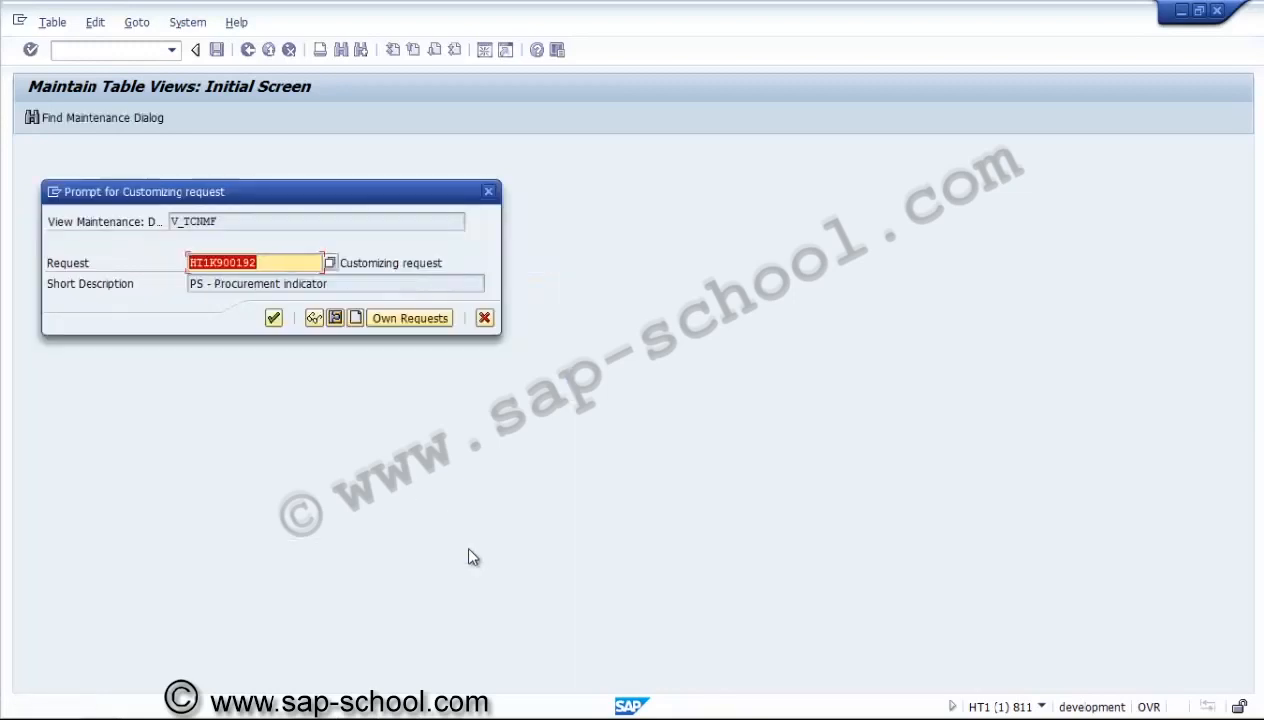
left_click(274, 320)
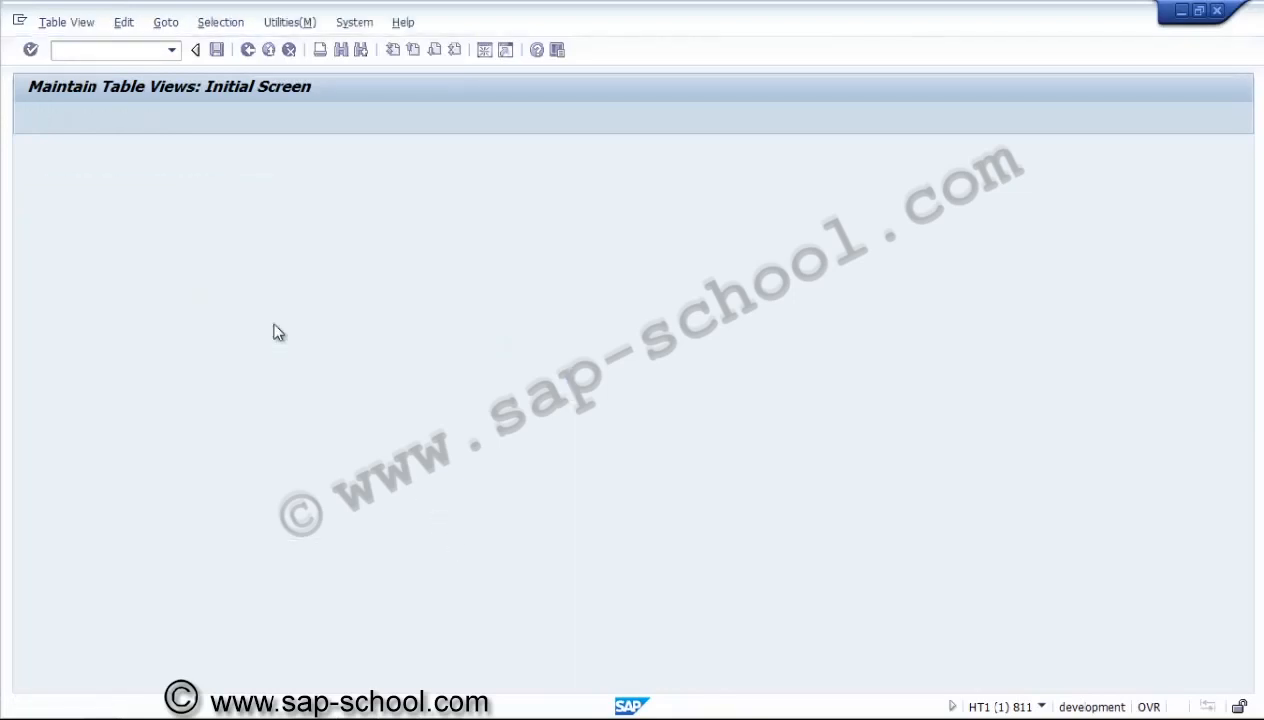
Step: Leave preliminary requirements disabled for PS1 and return to the IMG
left_click(231, 255)
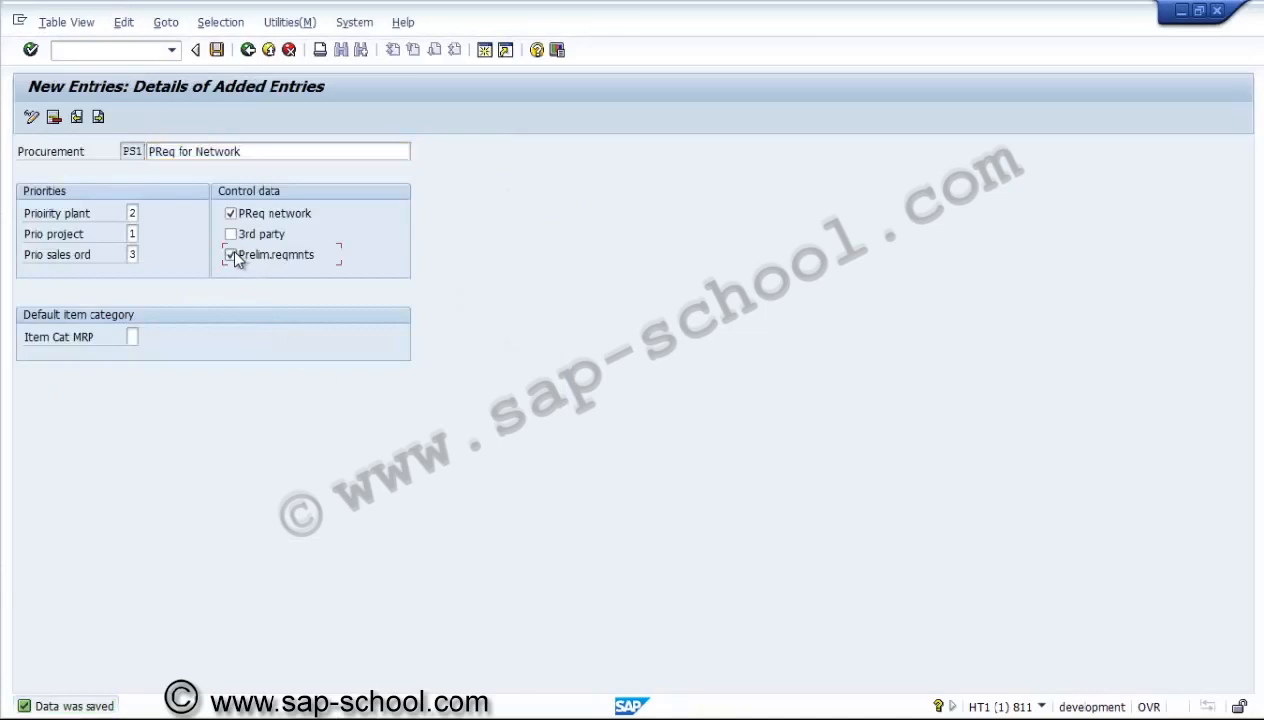
left_click(232, 256)
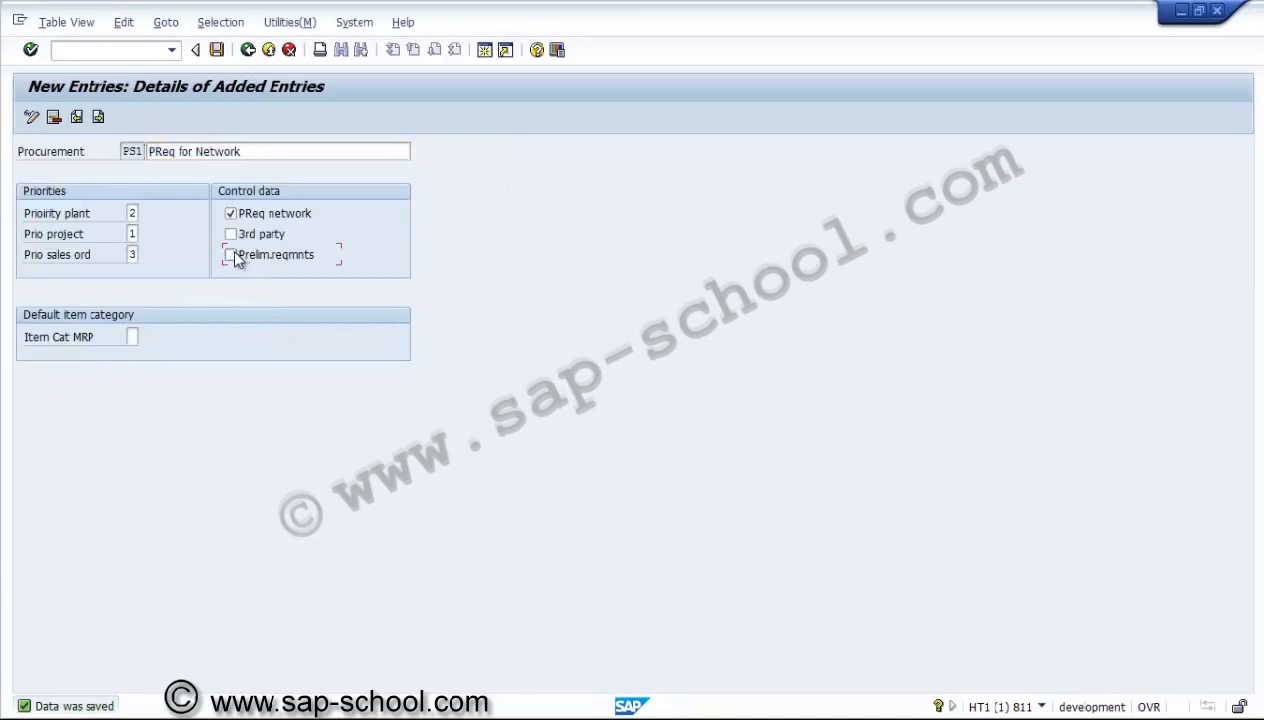
left_click(250, 51)
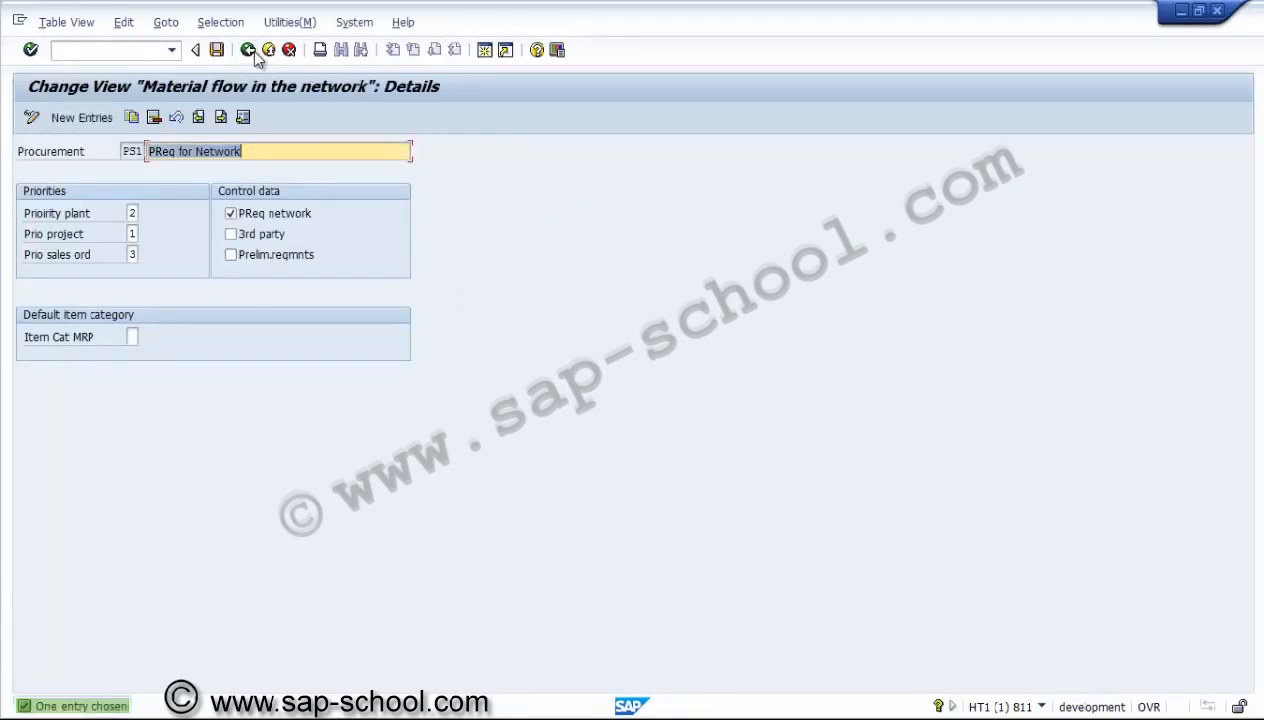
left_click(255, 55)
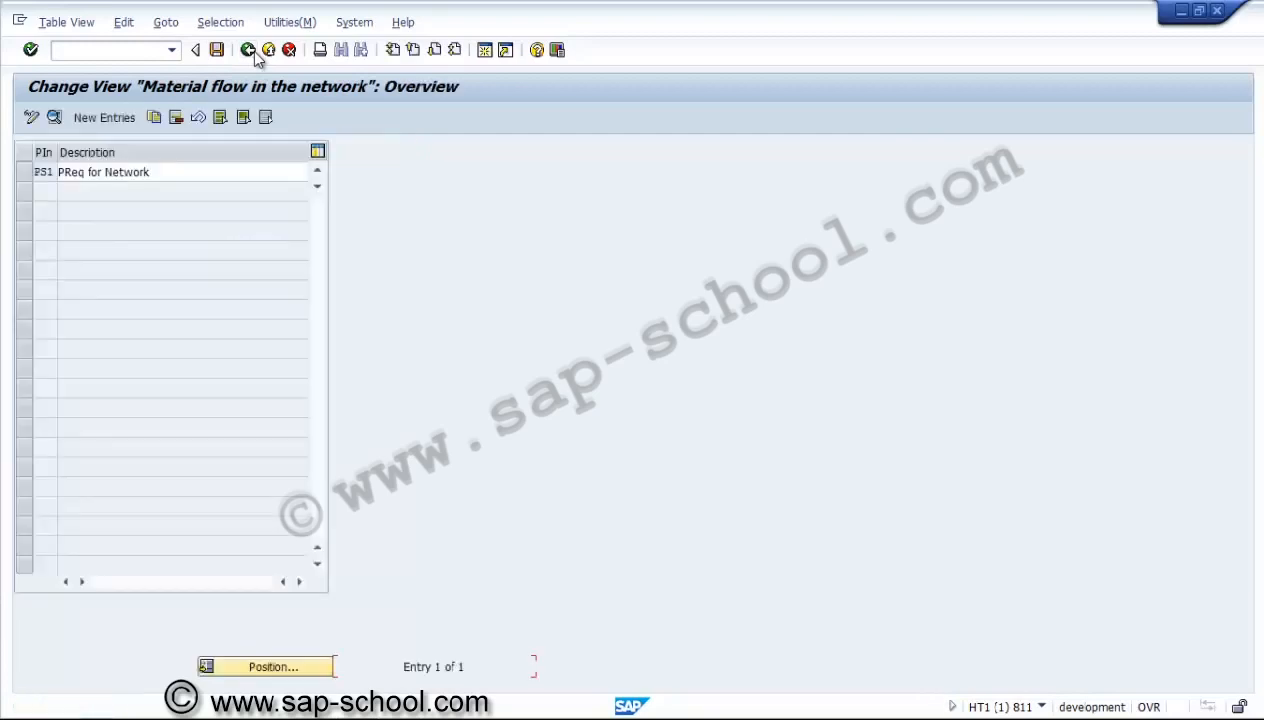
left_click(249, 51)
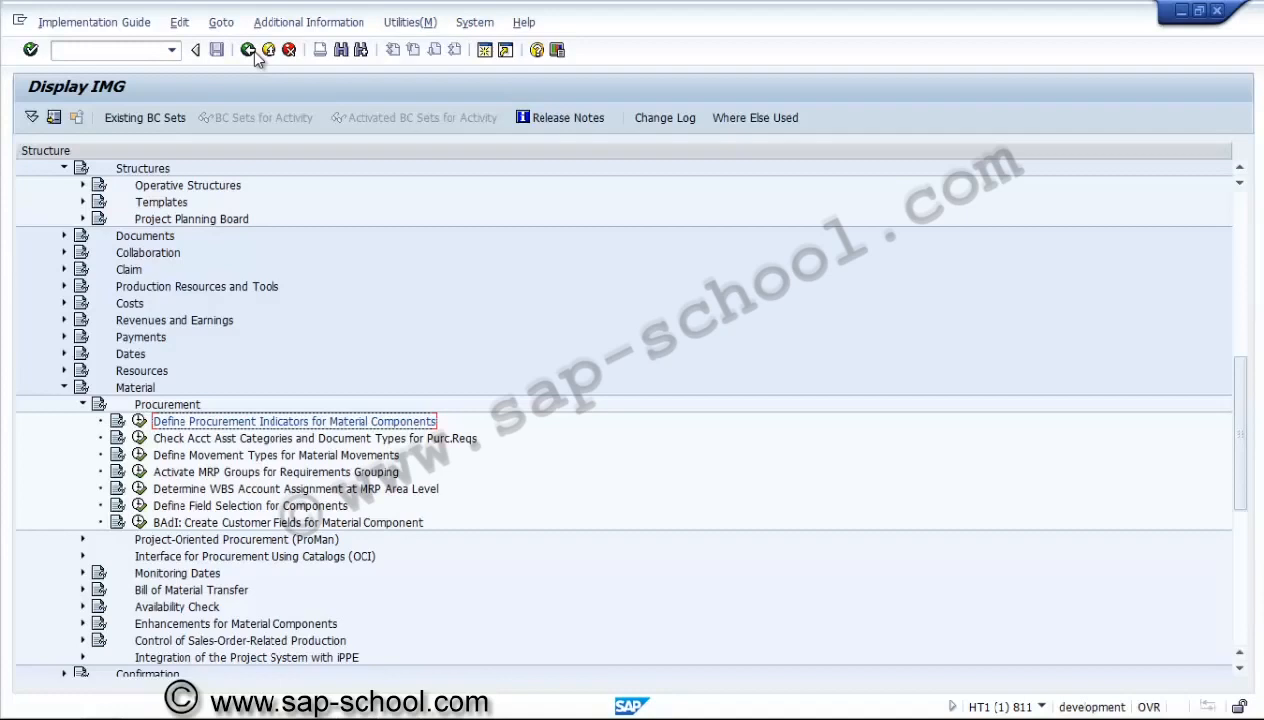
Step: Open Check Acct Asst Categories and Document Types for Purc.Reqs, try general account assignment N, and restore F
left_click(140, 439)
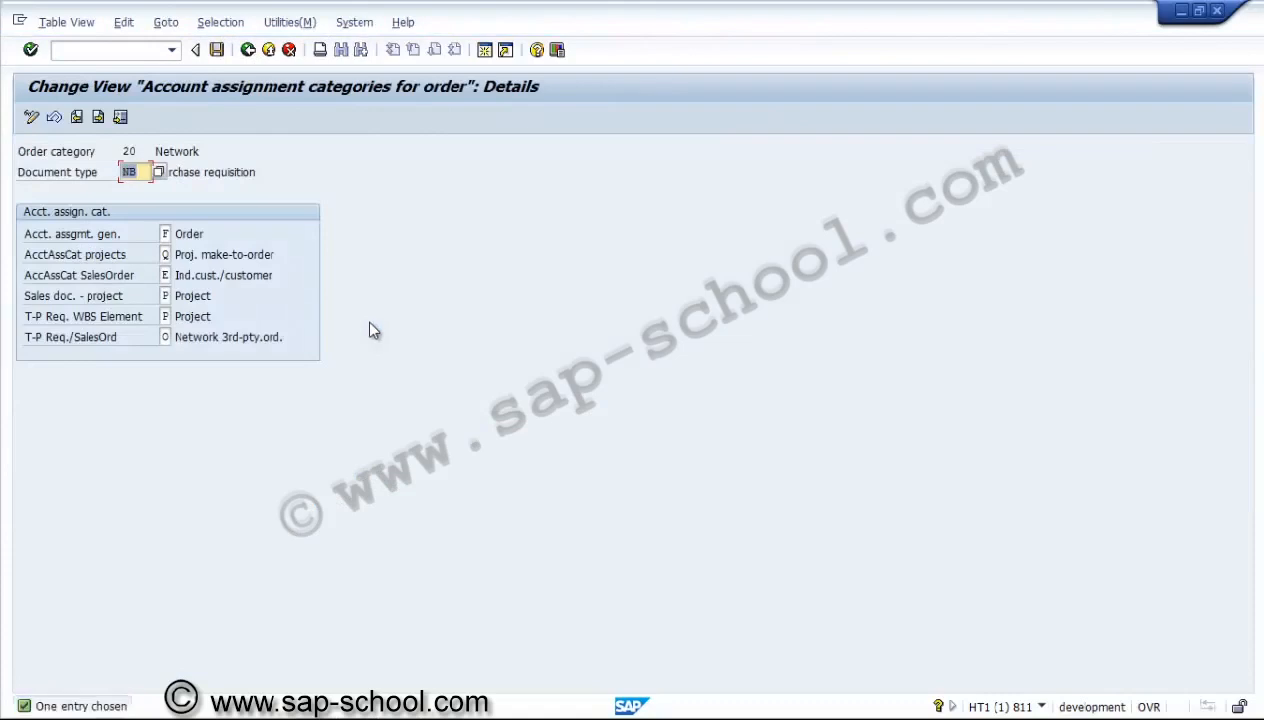
left_click(144, 172)
left_click(166, 233)
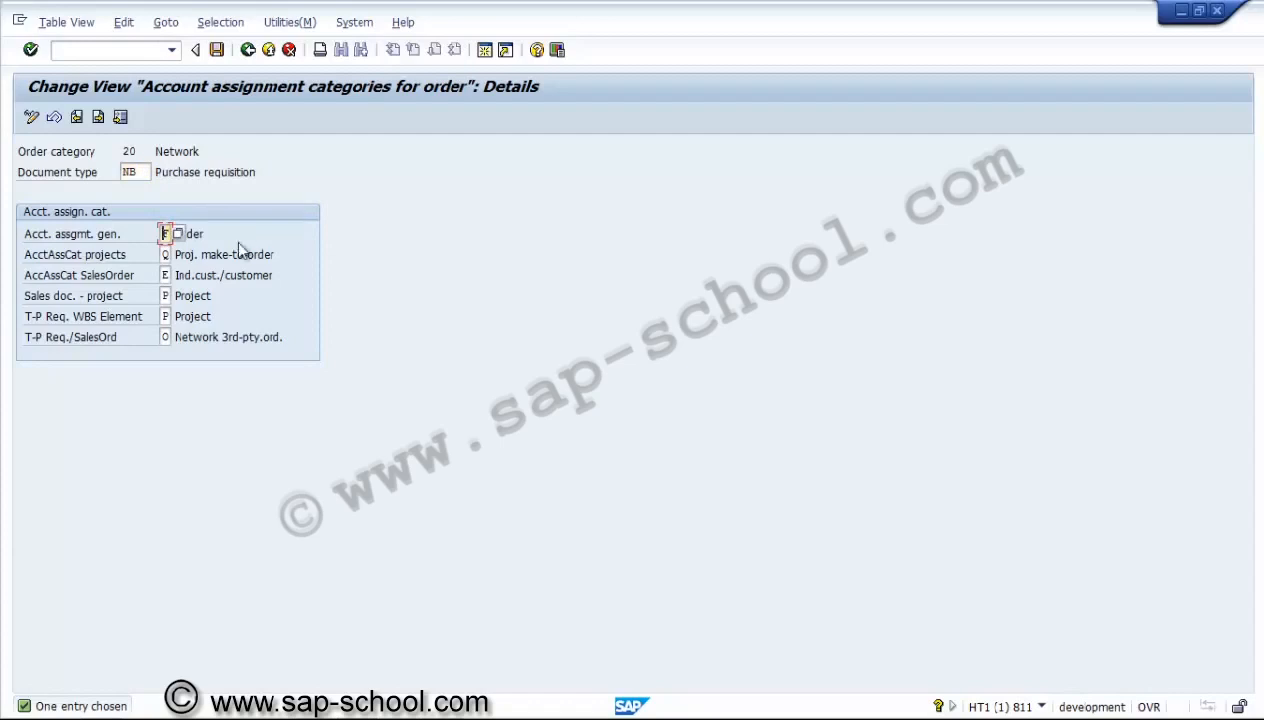
left_click(205, 277)
left_click(165, 233)
key("Delete")
type("N")
key("BackSpace")
type("F")
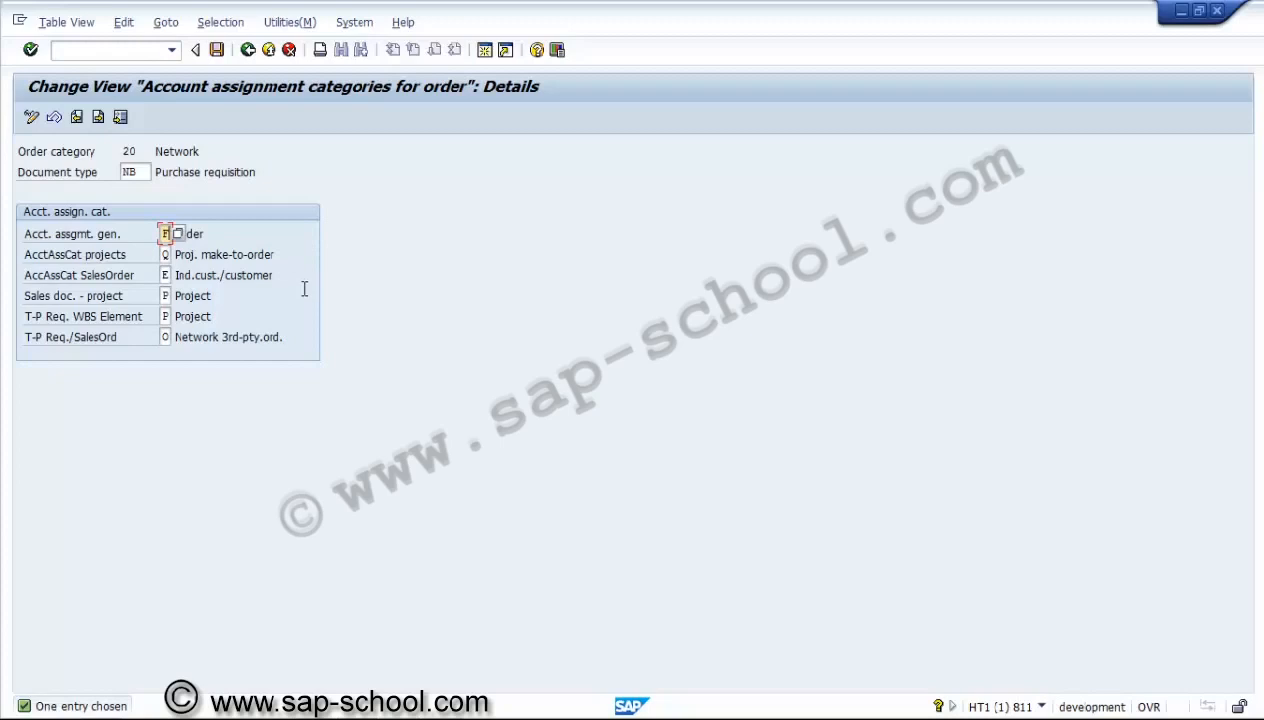
Step: Leave the account assignment categories view for network orders and return to the IMG
left_click(250, 53)
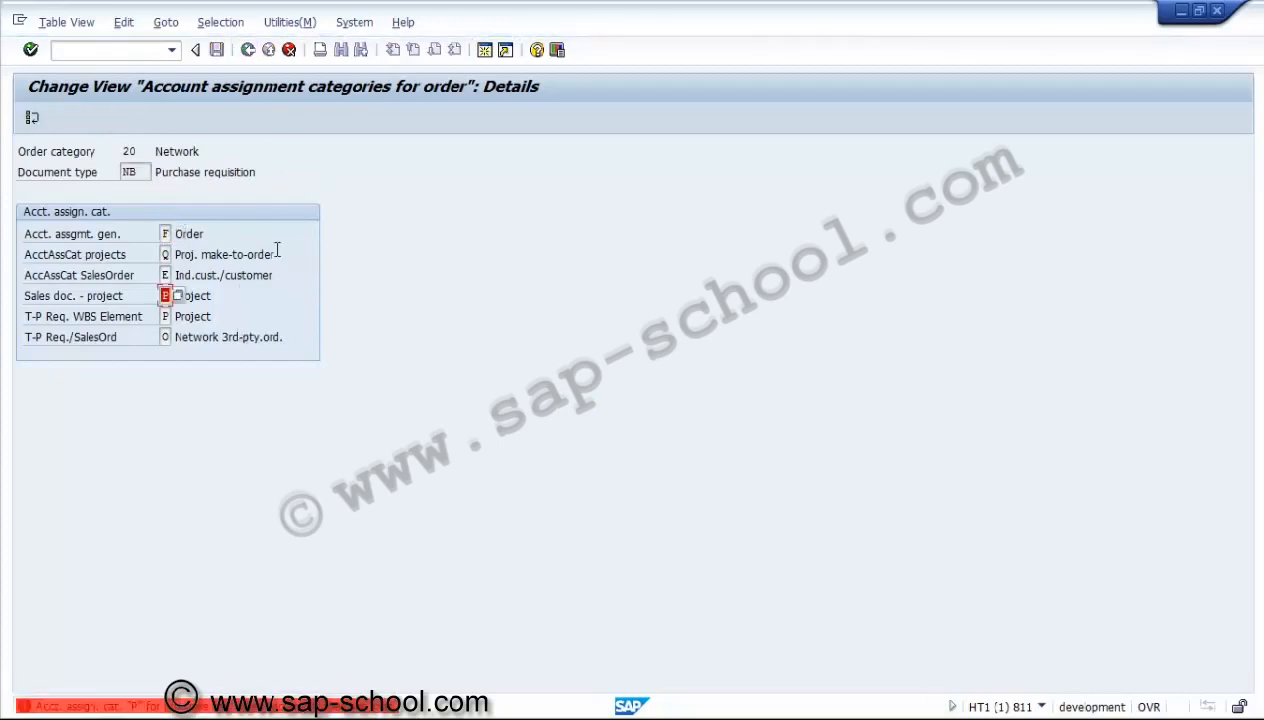
left_click(31, 120)
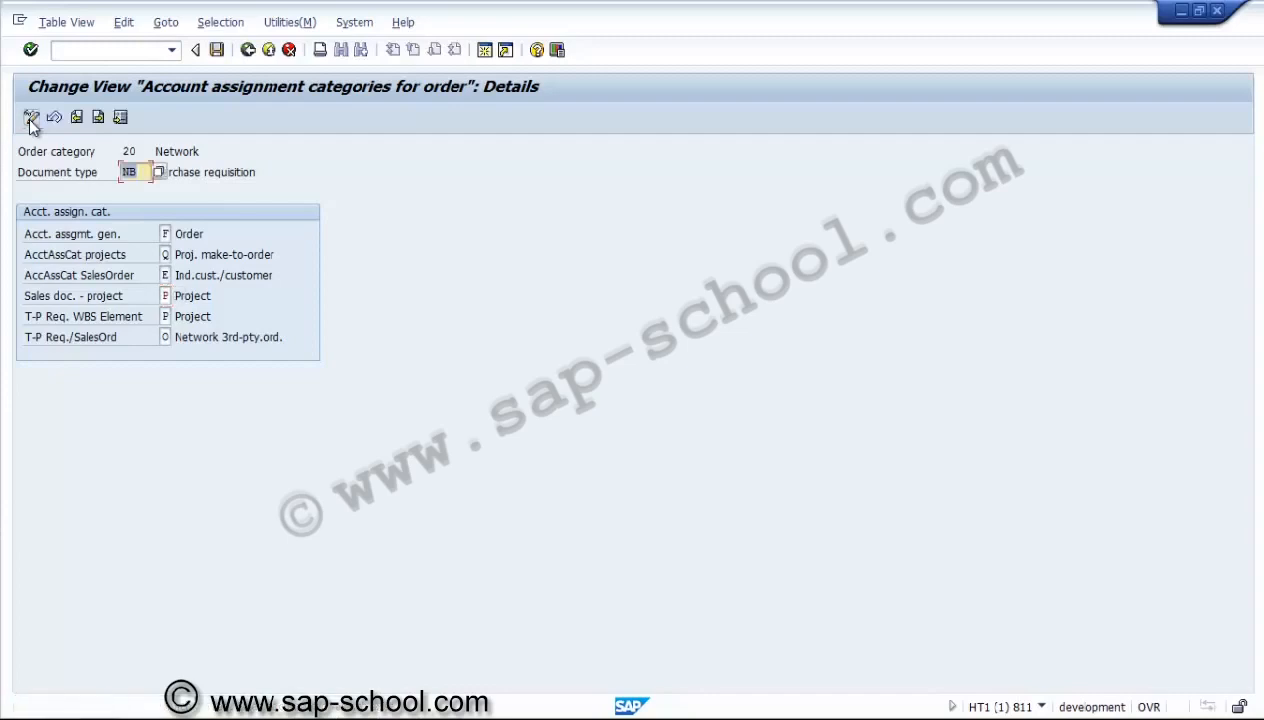
left_click(248, 50)
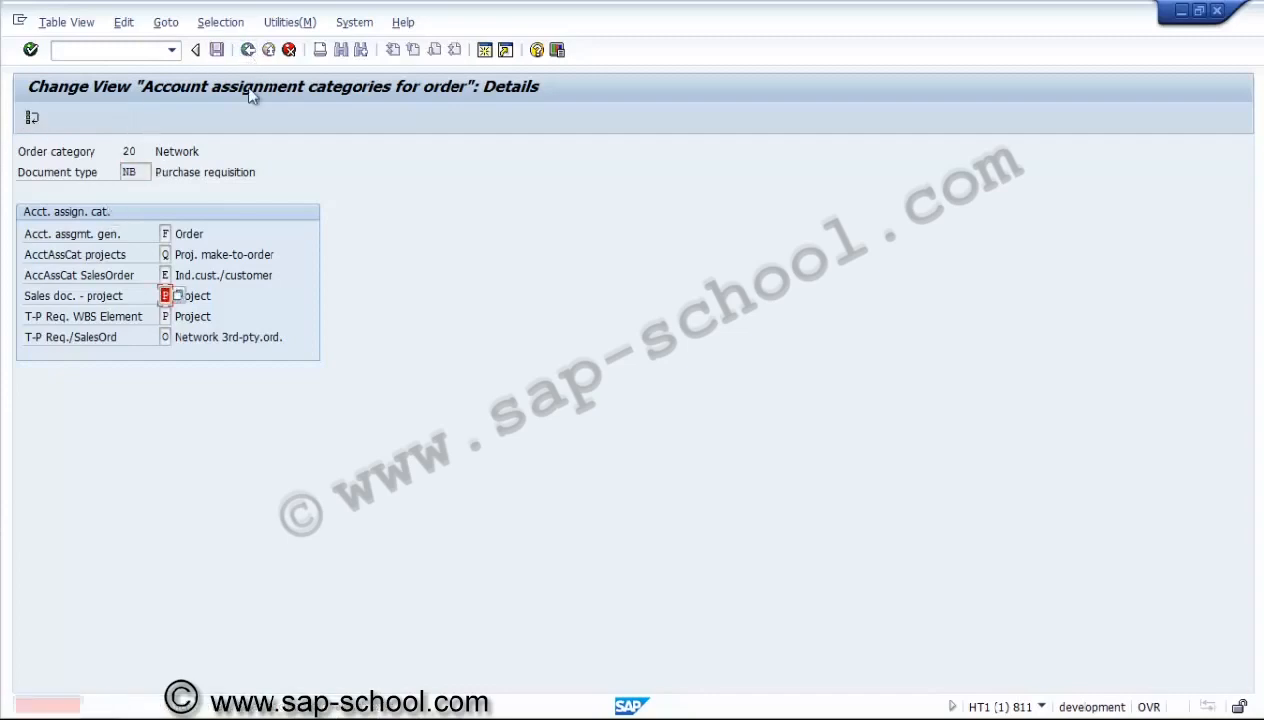
left_click(32, 117)
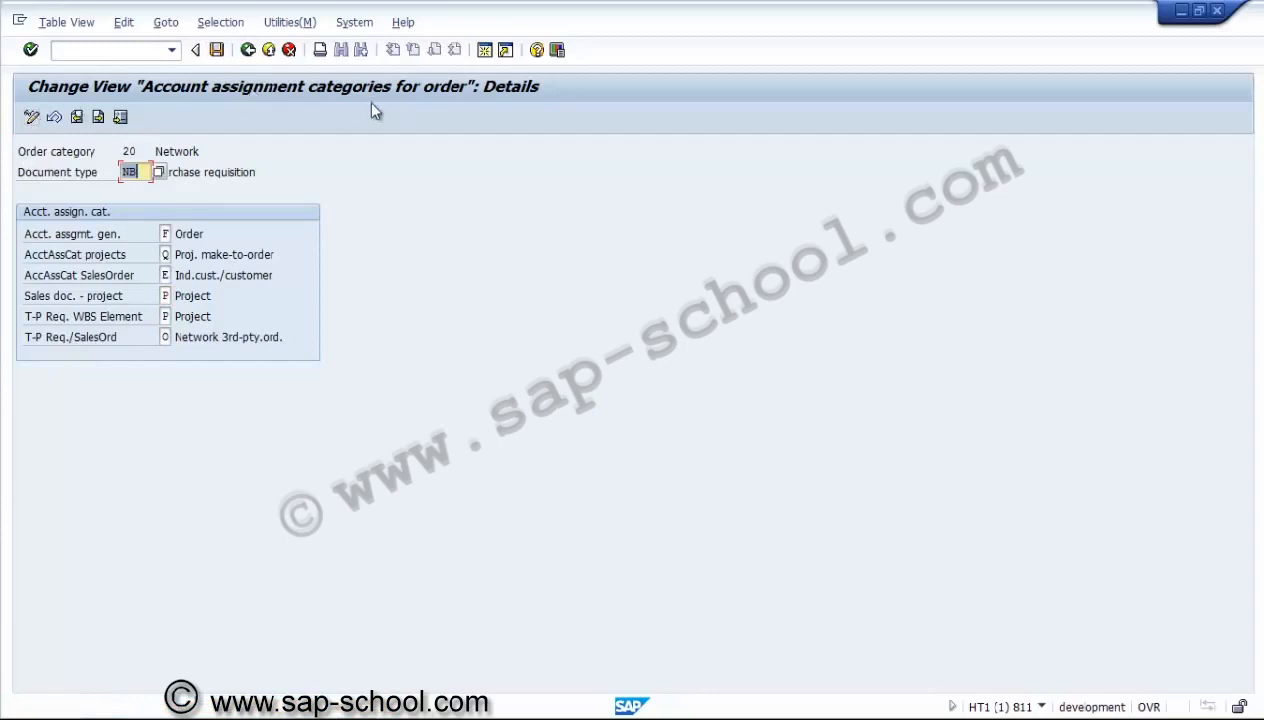
left_click(248, 50)
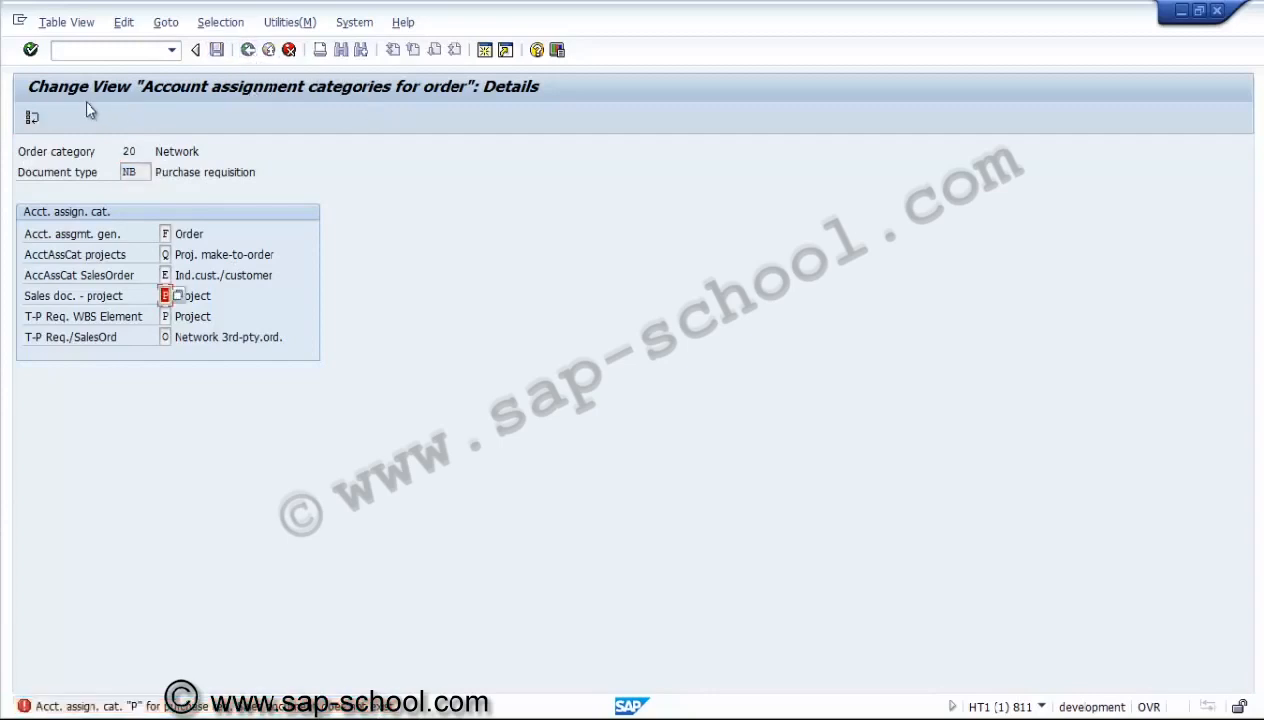
left_click(32, 117)
left_click(289, 50)
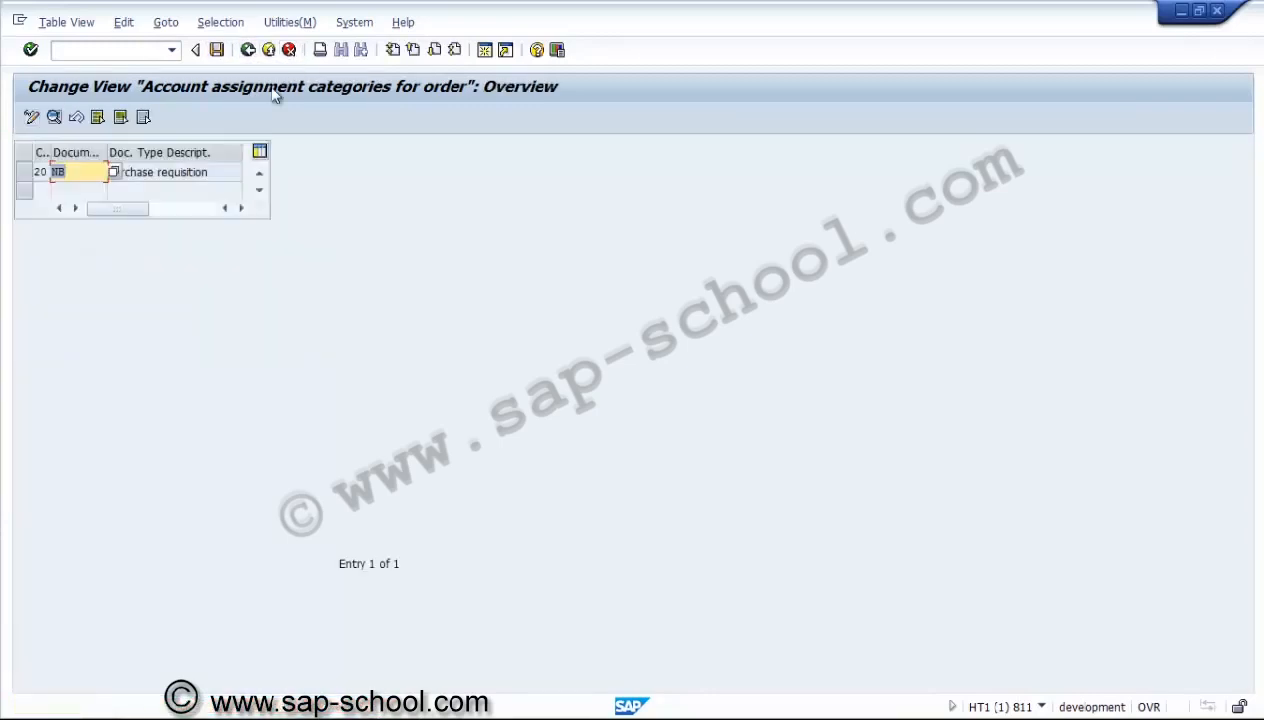
left_click(27, 176)
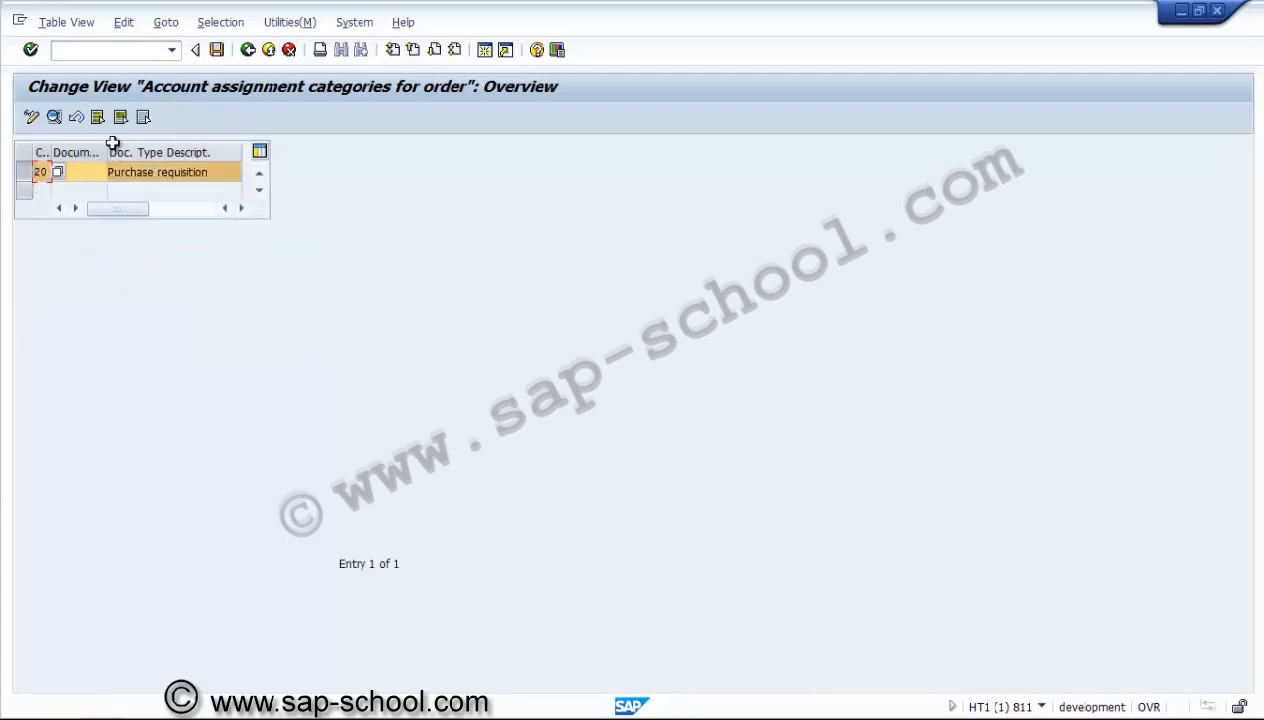
left_click(248, 50)
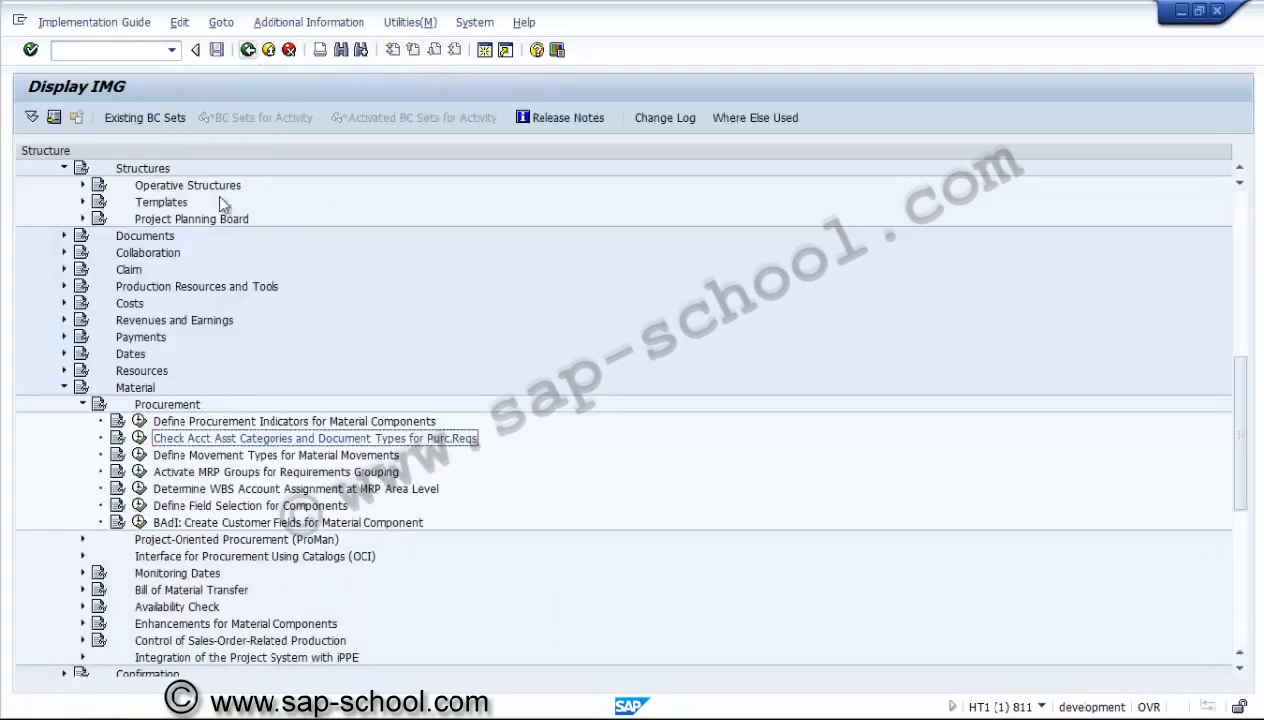
Step: Open Check Acct Asst Categories and Document Types for Purc.Reqs and set document type ZNB with general account assignment N
left_click(139, 438)
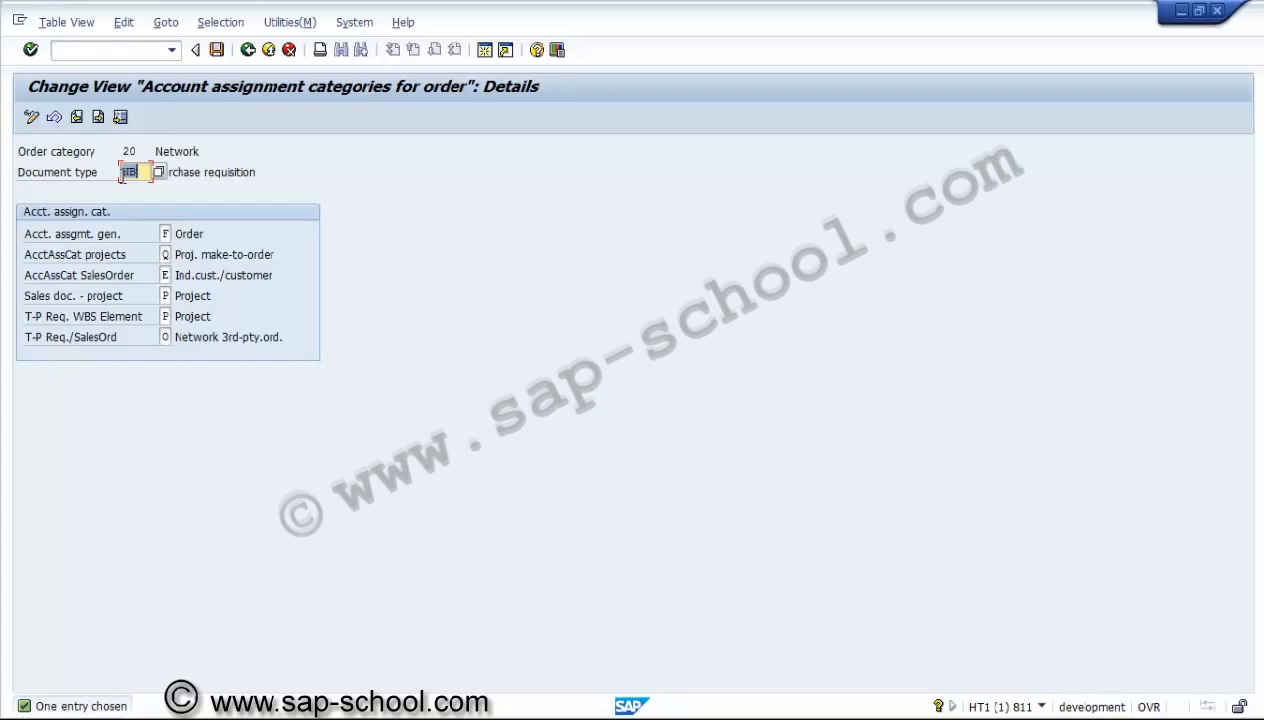
type("zn")
key("BackSpace")
key("BackSpace")
type("ZNB")
left_click(164, 233)
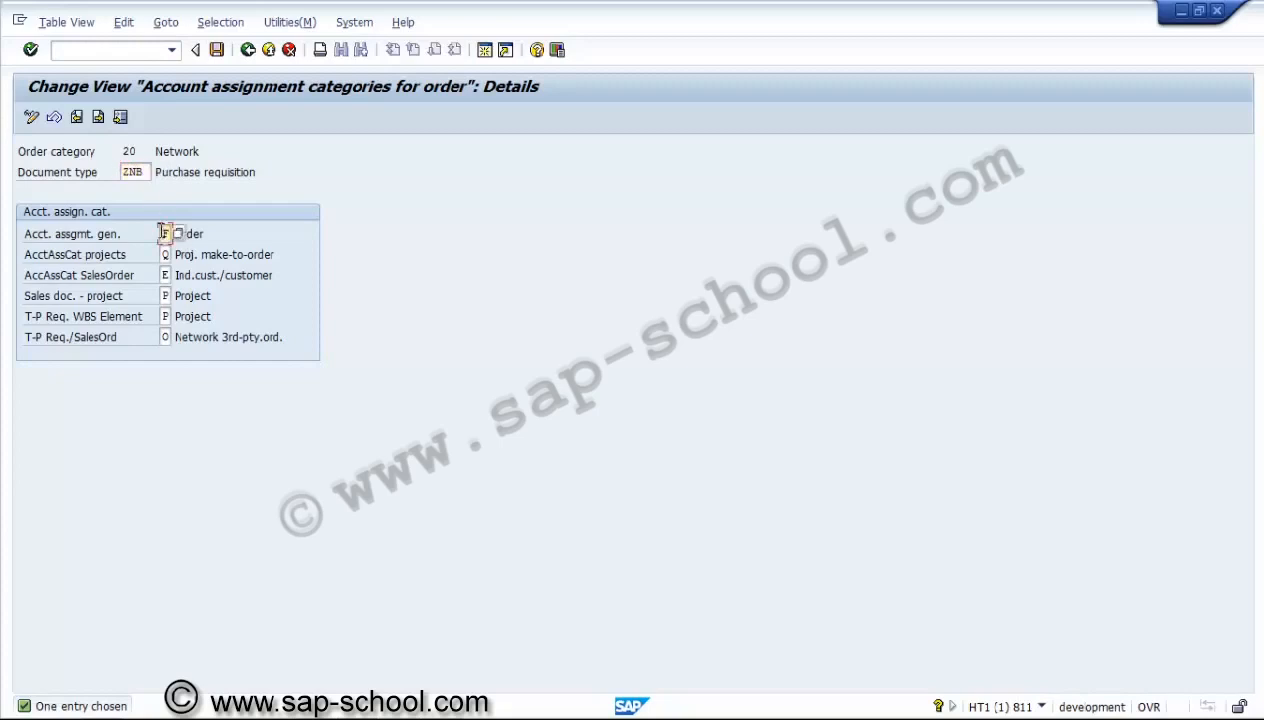
type("N")
Step: Set the account assignment category for sales documents with project to D, Ind.cust/settlm.proj
left_click(164, 275)
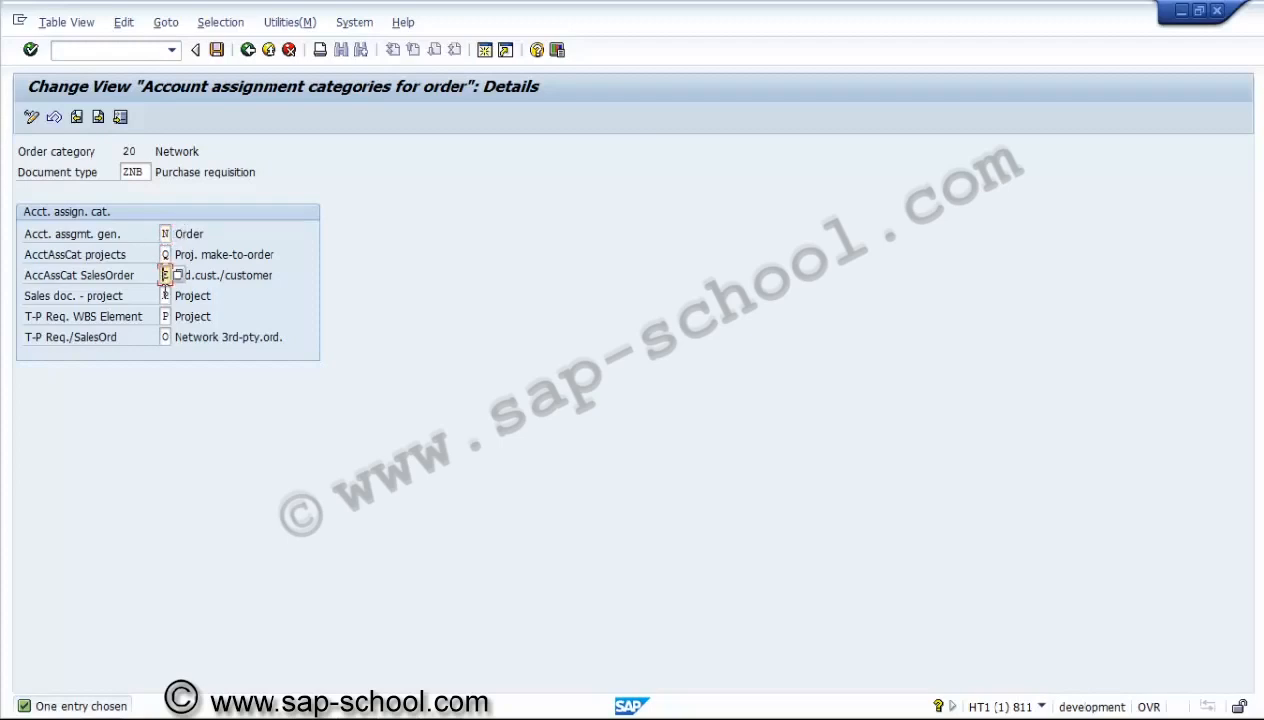
left_click(165, 295)
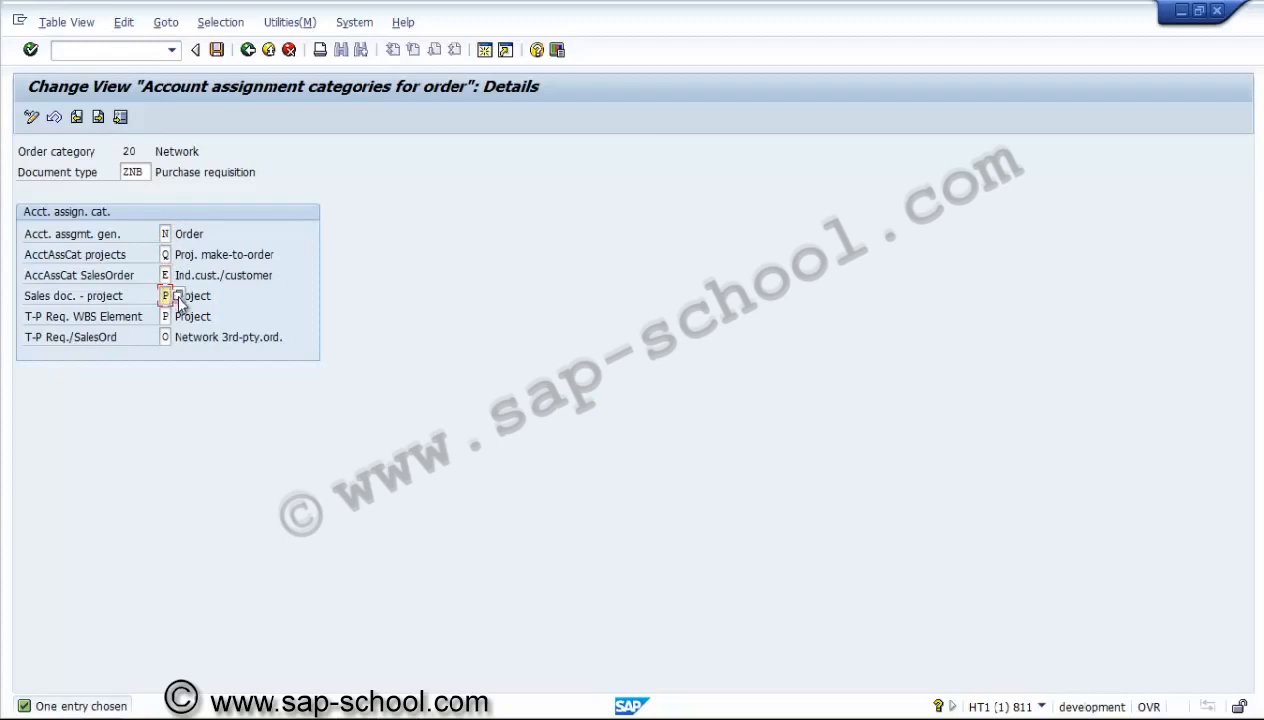
left_click(179, 297)
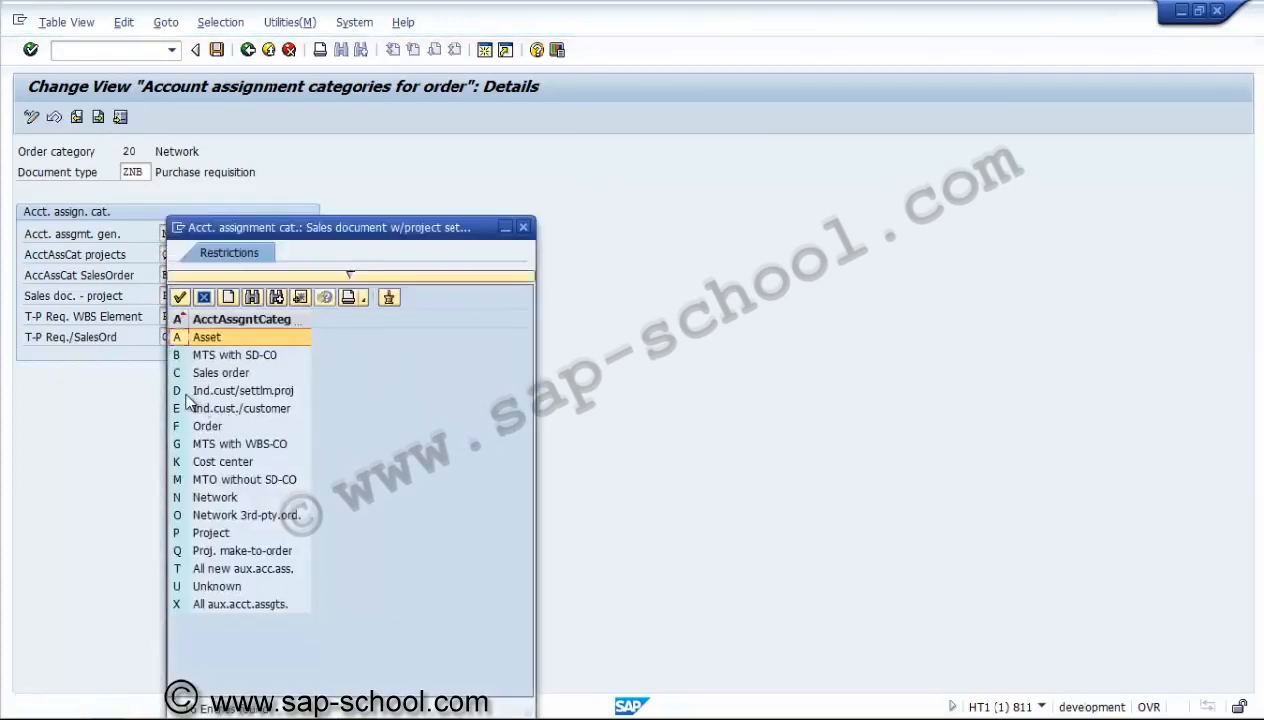
double_click(184, 390)
key("Tab")
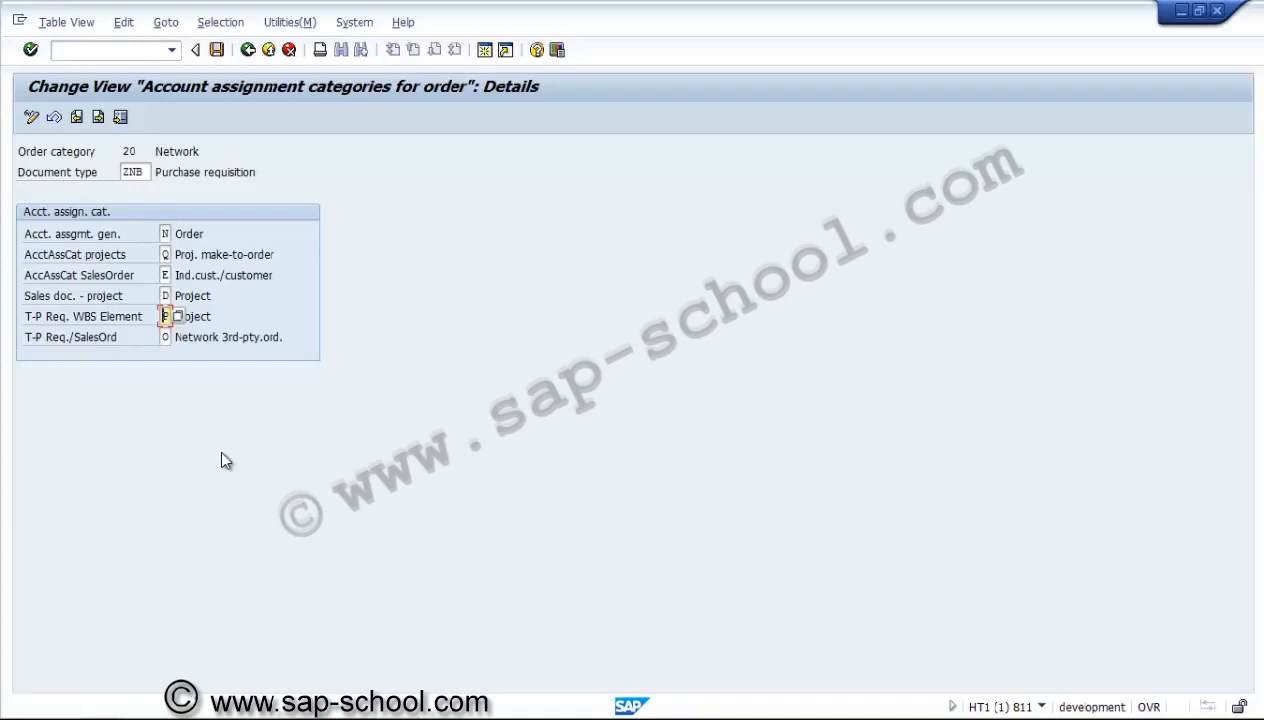
Step: Clear the account assignment categories for T-P Req. WBS Element and T-P Req./SalesOrd
key("Delete")
key("Tab")
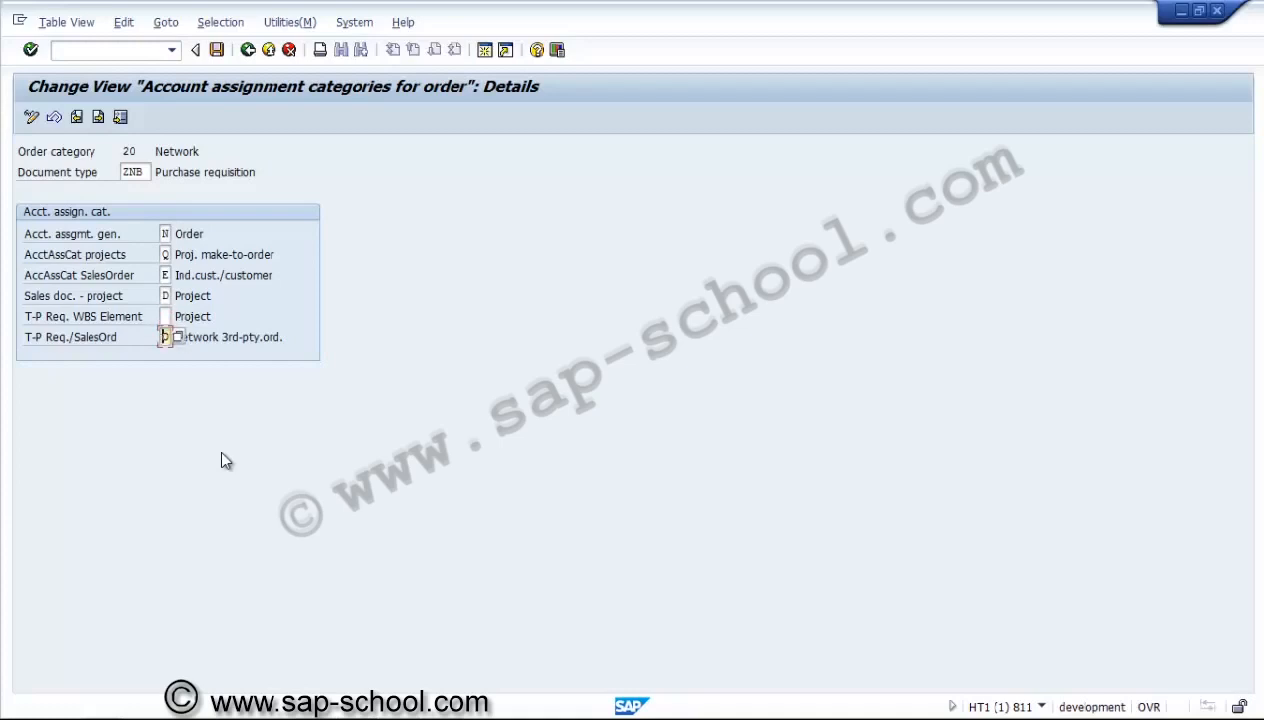
key("Delete")
key("Return")
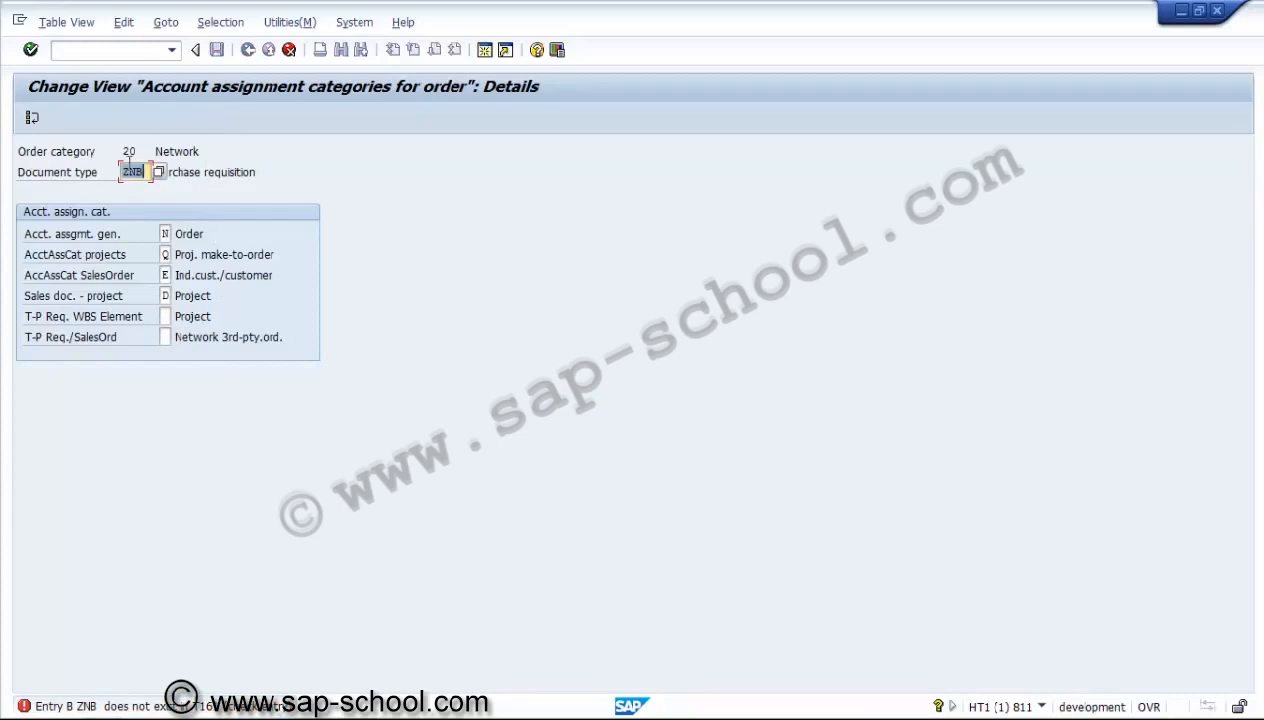
Step: Change the network's purchase requisition document type to NB
left_click(130, 172)
key("Left")
key("Delete")
key("Return")
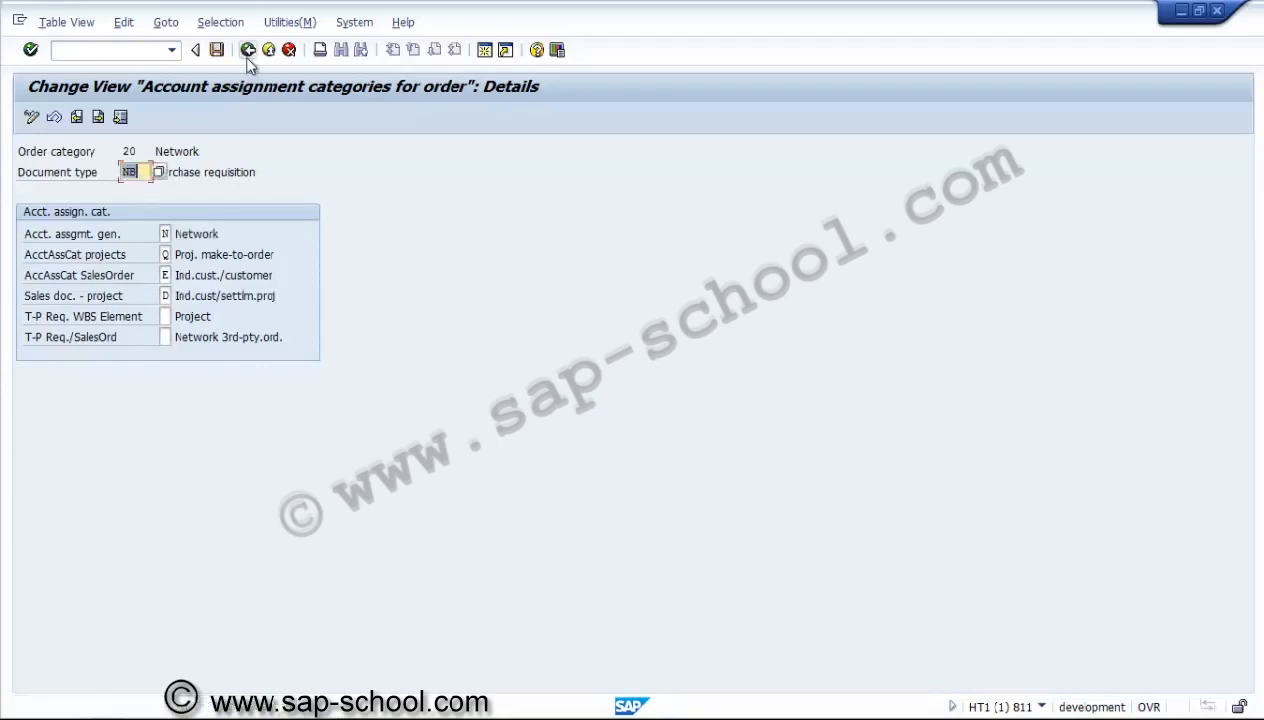
Step: Save the account assignment categories under a new customizing request described as "PS - Acct. assignment and doc type"
left_click(218, 49)
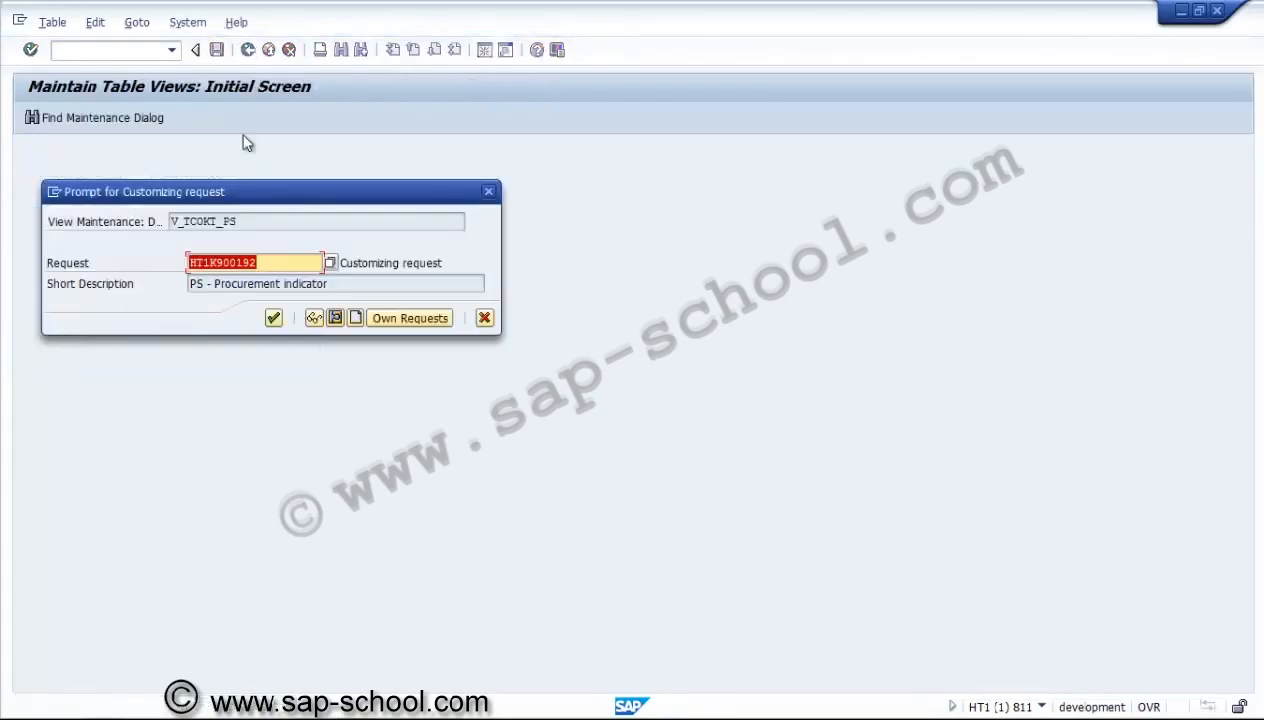
left_click(357, 318)
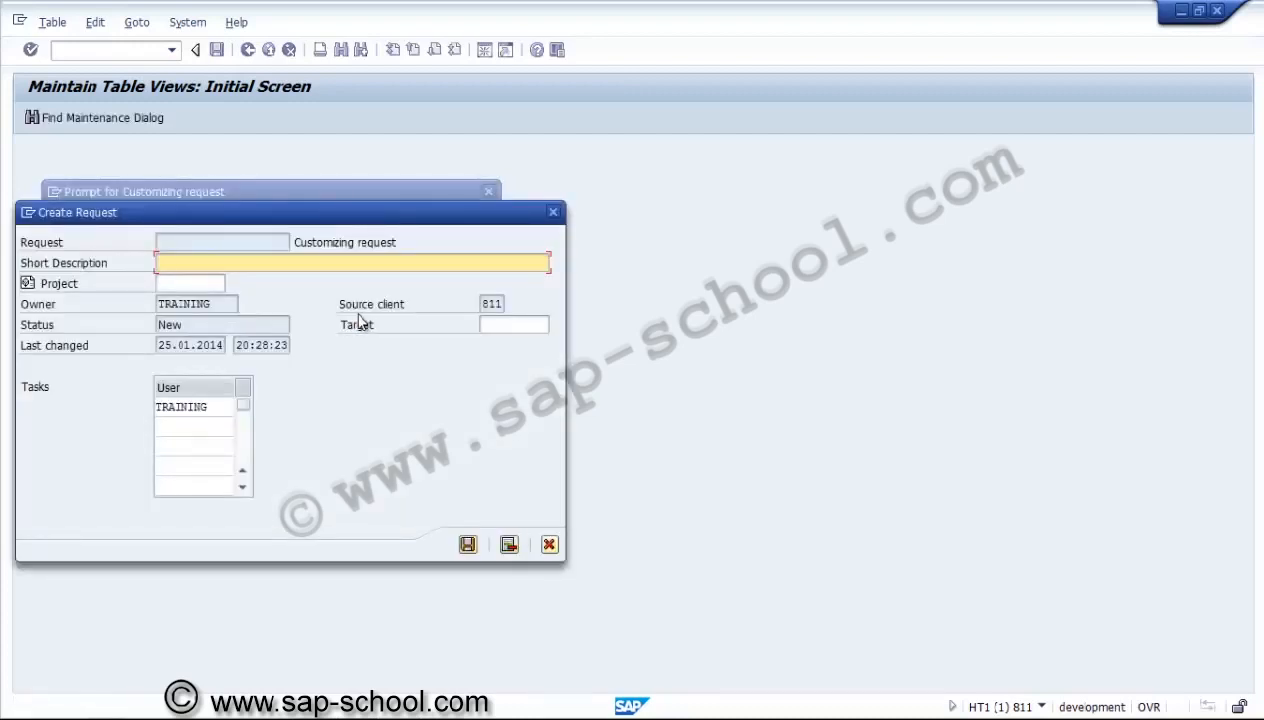
type("PS - Acct. assignment ")
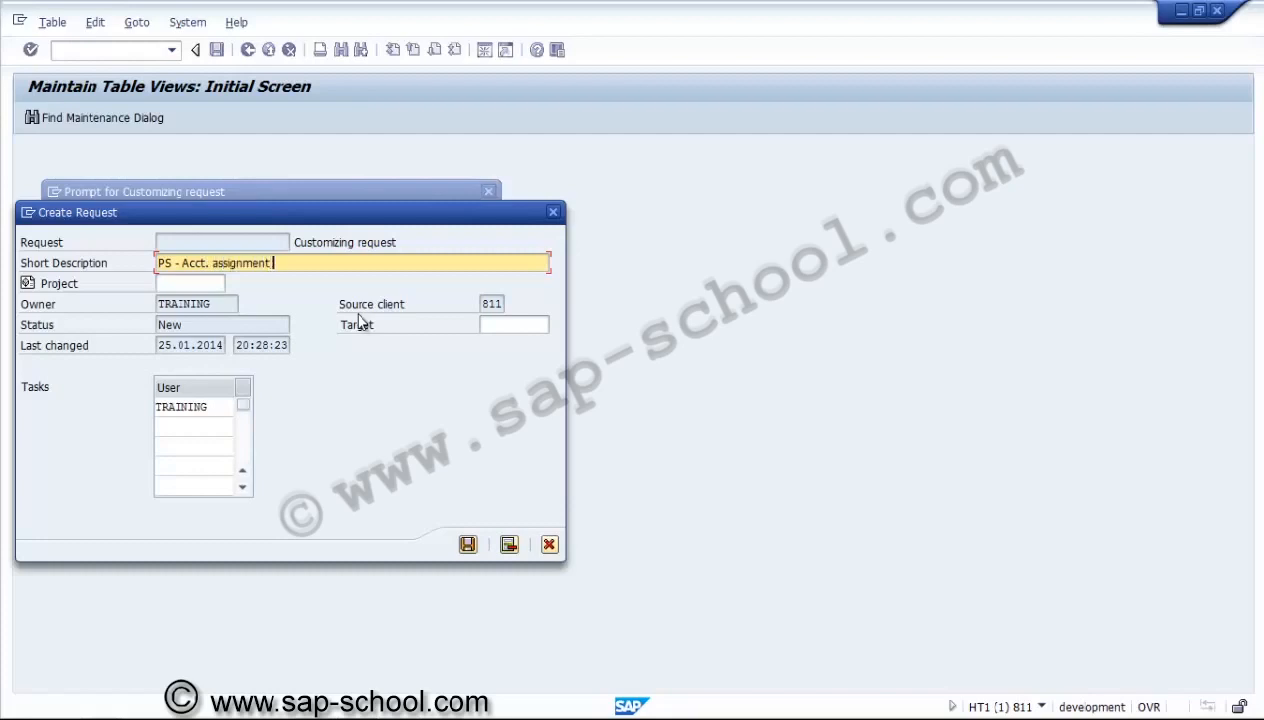
type("and doc type")
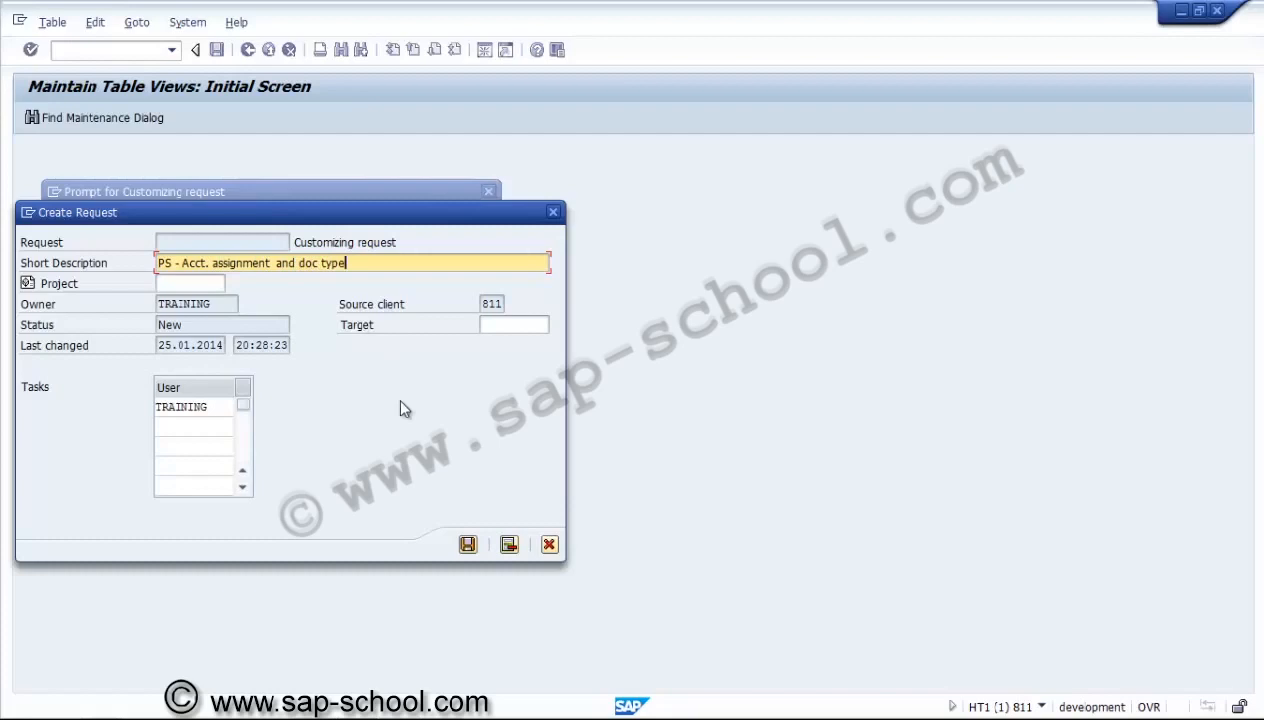
left_click(467, 544)
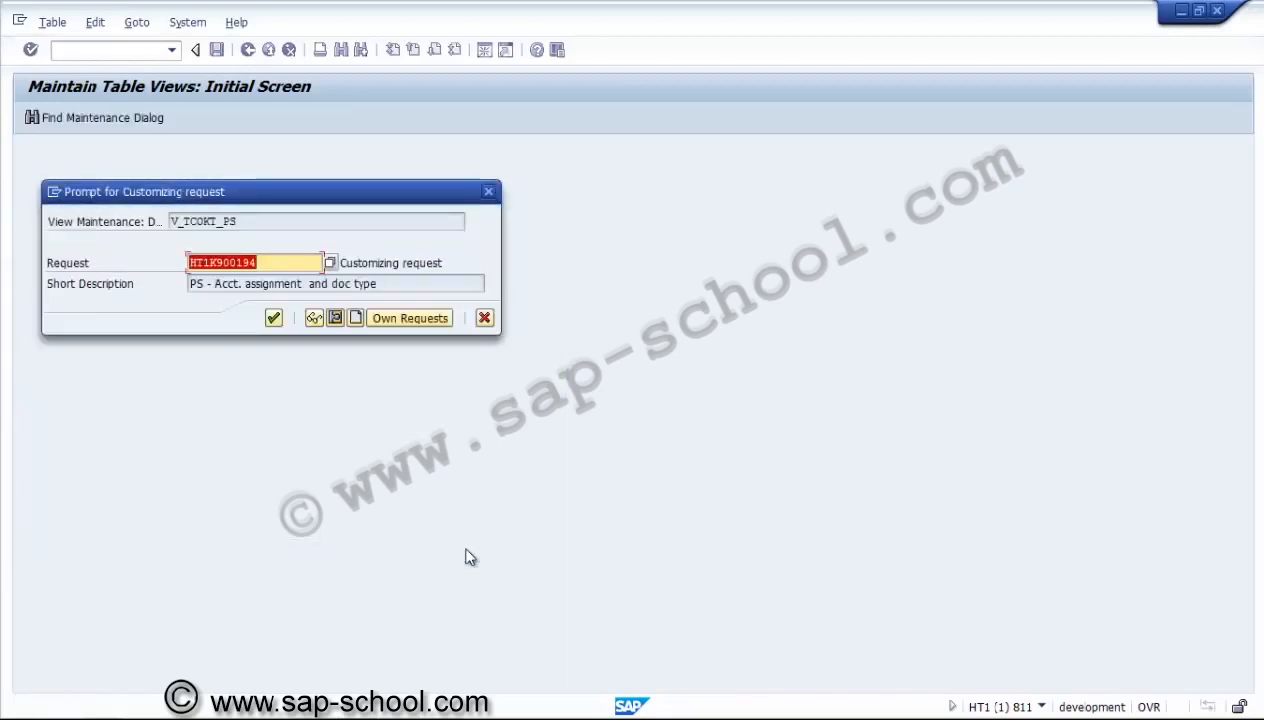
key("Return")
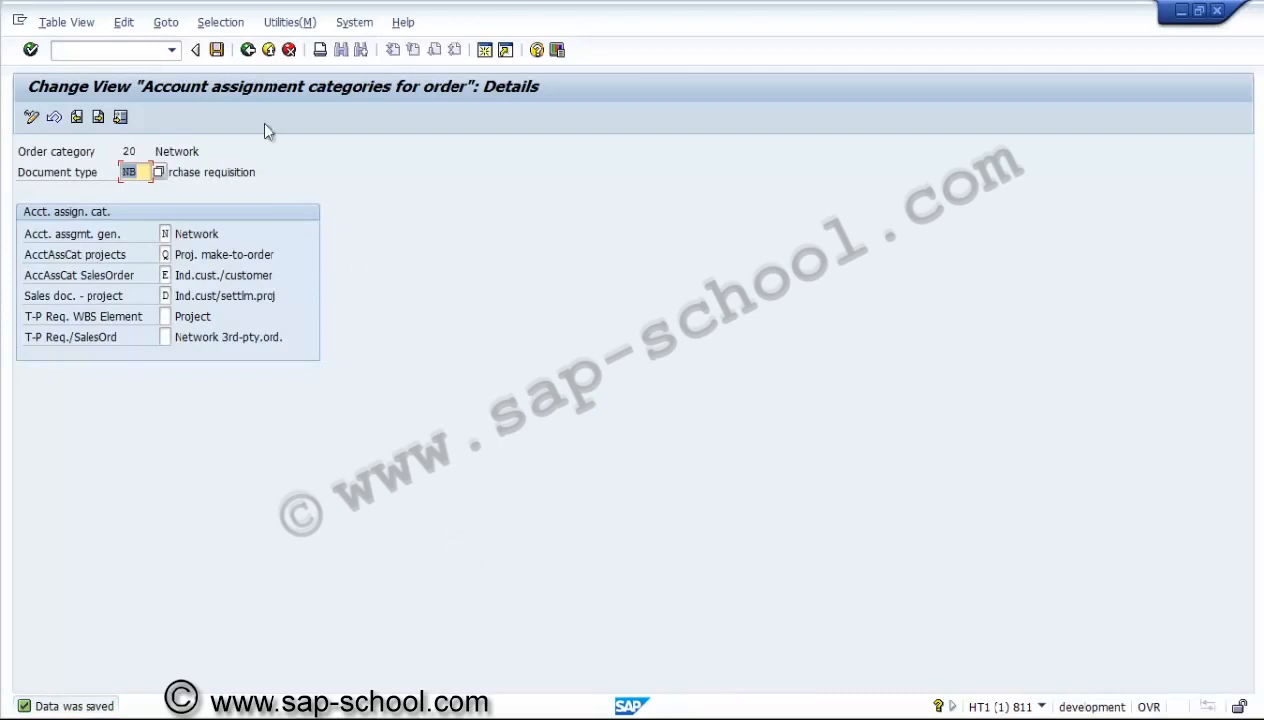
Step: Return to the IMG and open Define Movement Types for Material Movements
left_click(249, 50)
left_click(249, 50)
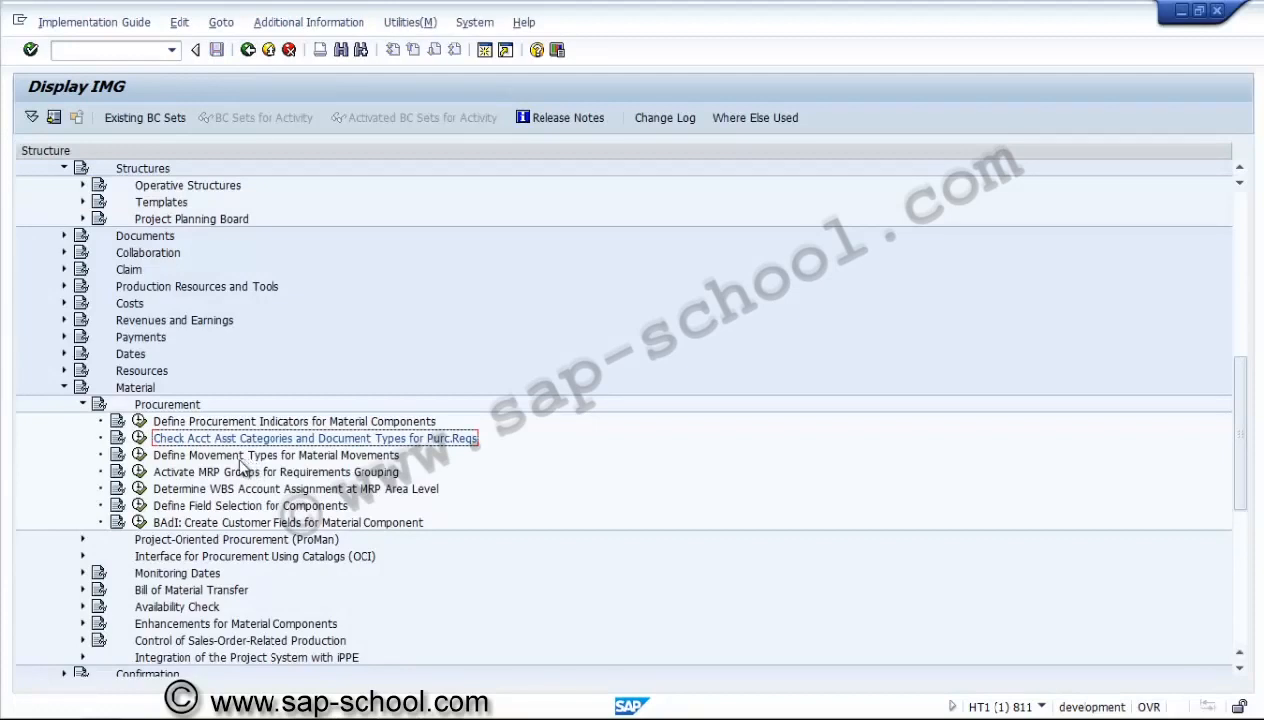
left_click(140, 455)
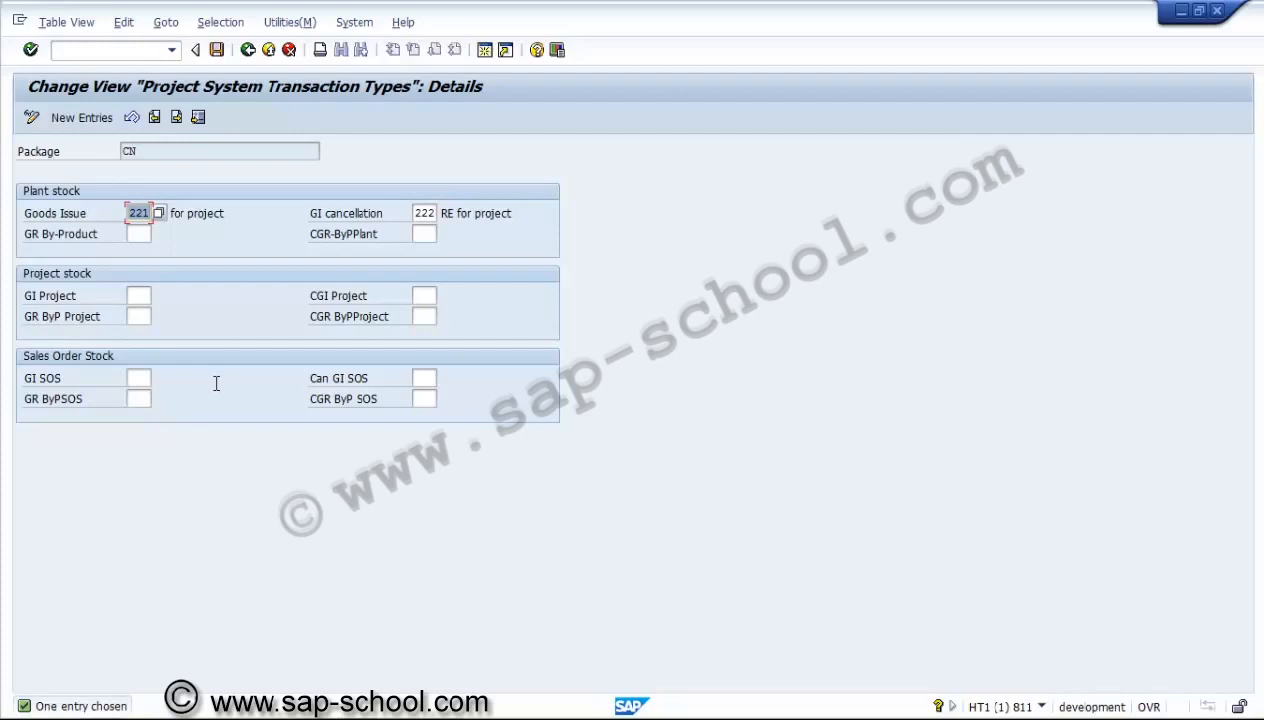
Step: Set the project stock movement types to 281 for GI Project and 282 for CGI Project
left_click(140, 297)
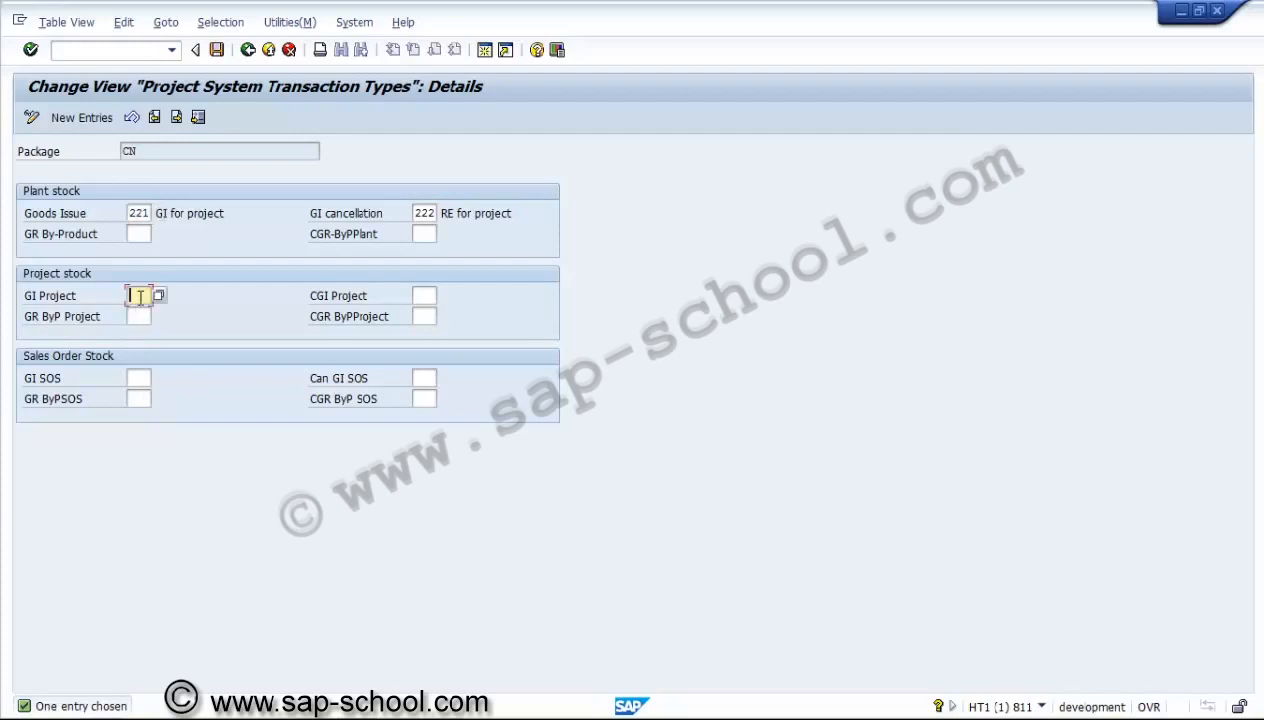
type("221")
key("Tab")
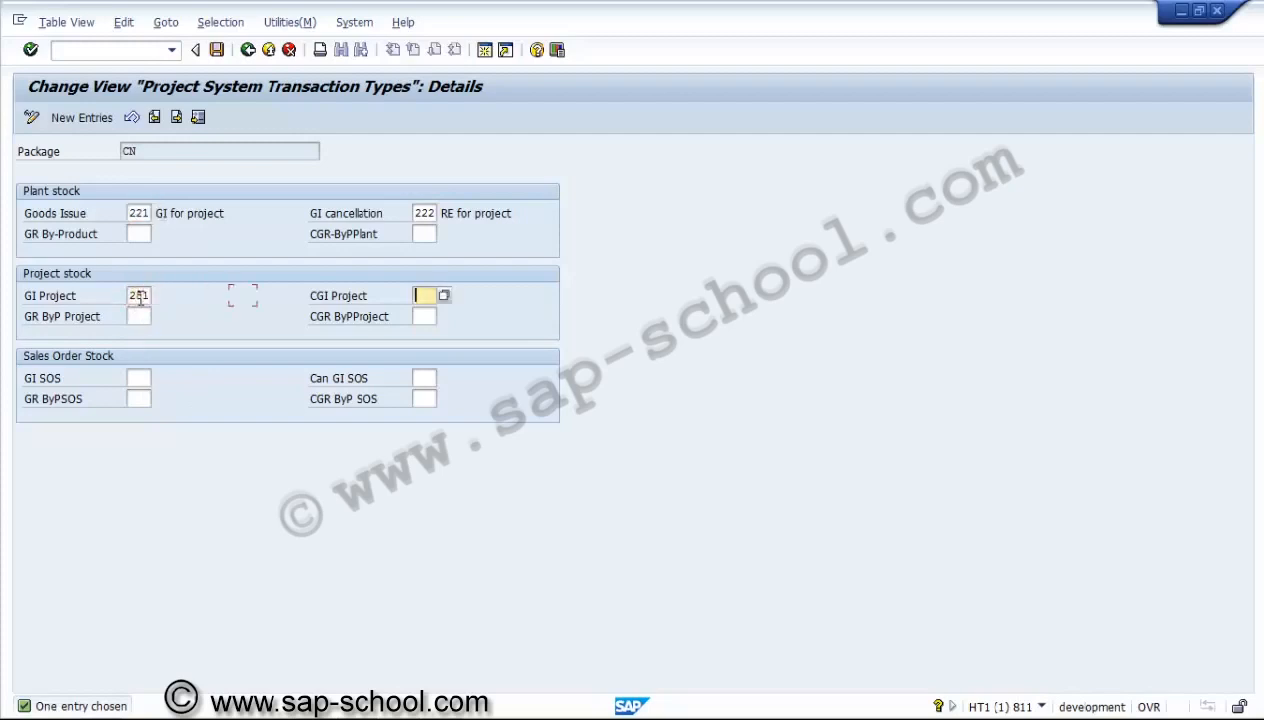
type("282")
Step: Look up the available movement types for GI Project and choose 281, GI for network
left_click(141, 296)
key("Return")
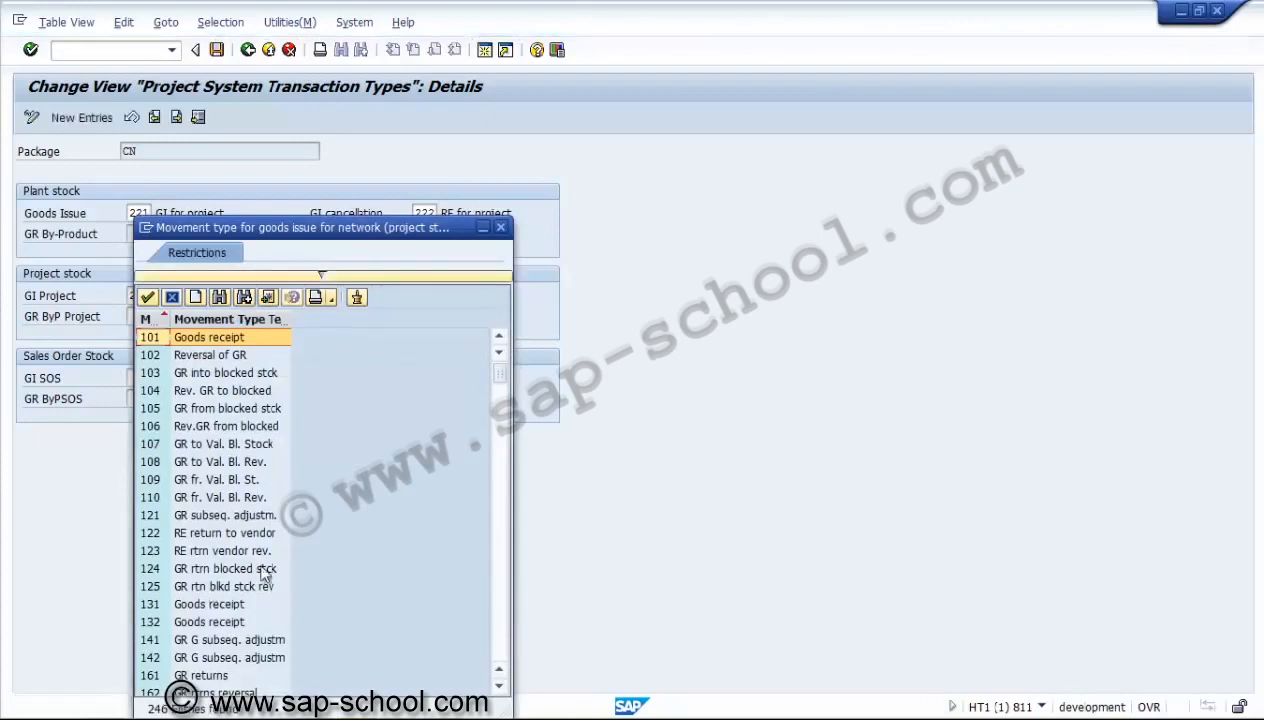
left_click(499, 626)
left_click(502, 627)
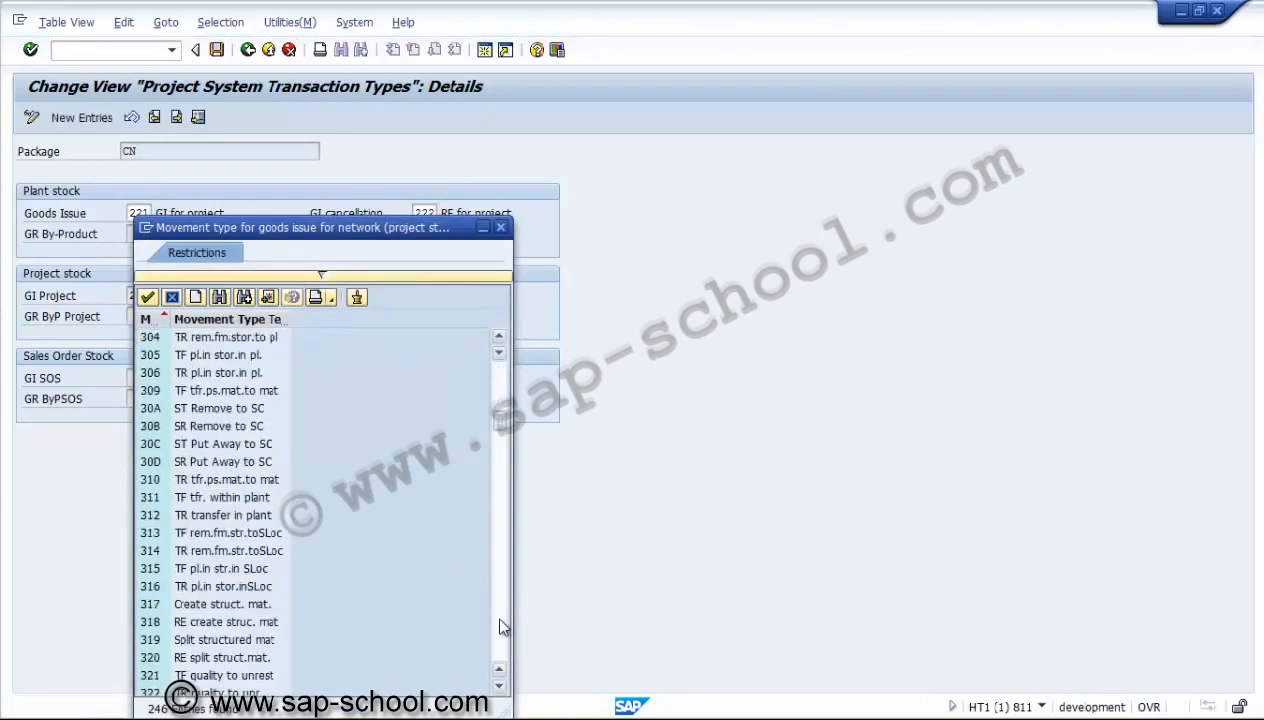
left_click(497, 371)
left_click(197, 568)
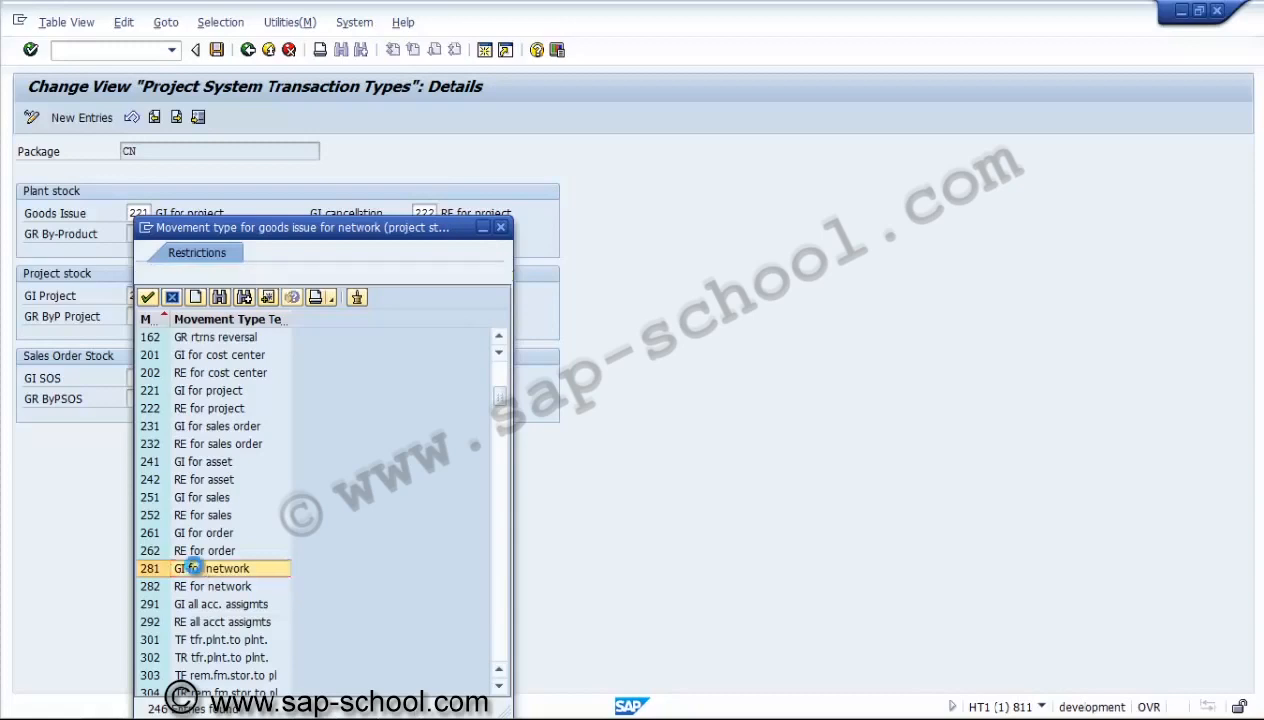
double_click(197, 568)
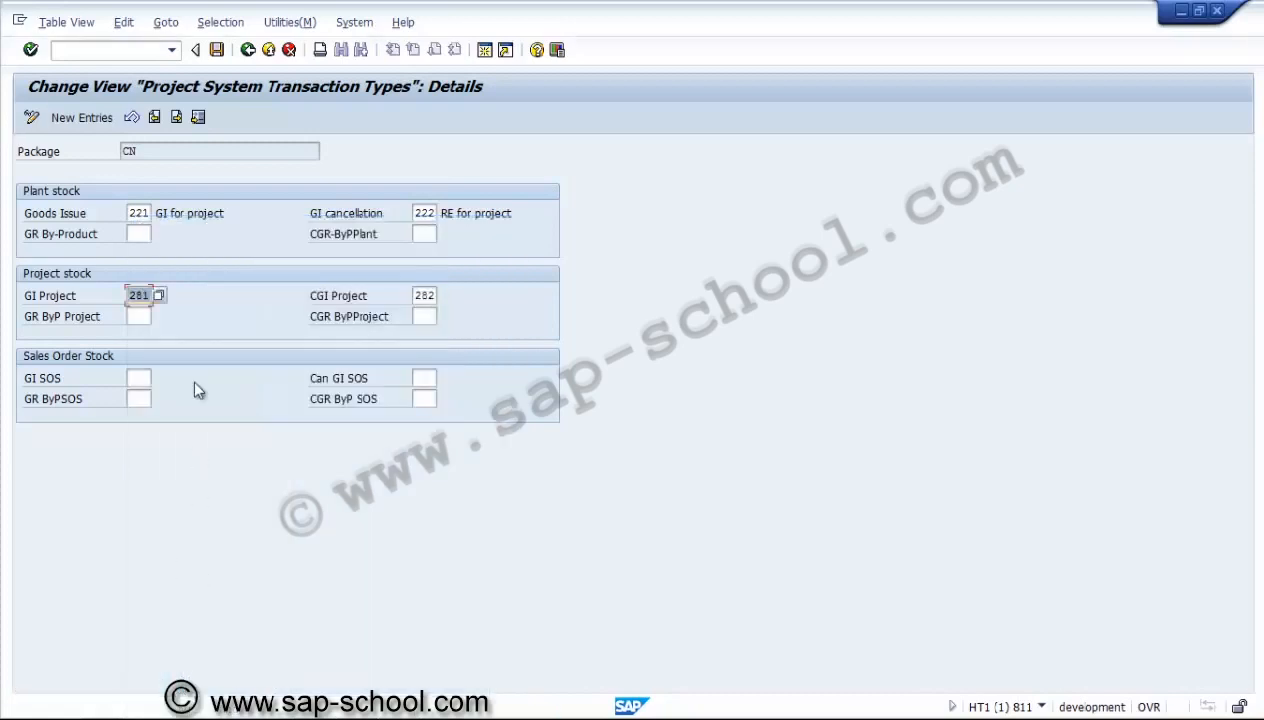
Step: Set the plant stock movement types to 281 for Goods Issue and 282 for GI cancellation
left_click(134, 214)
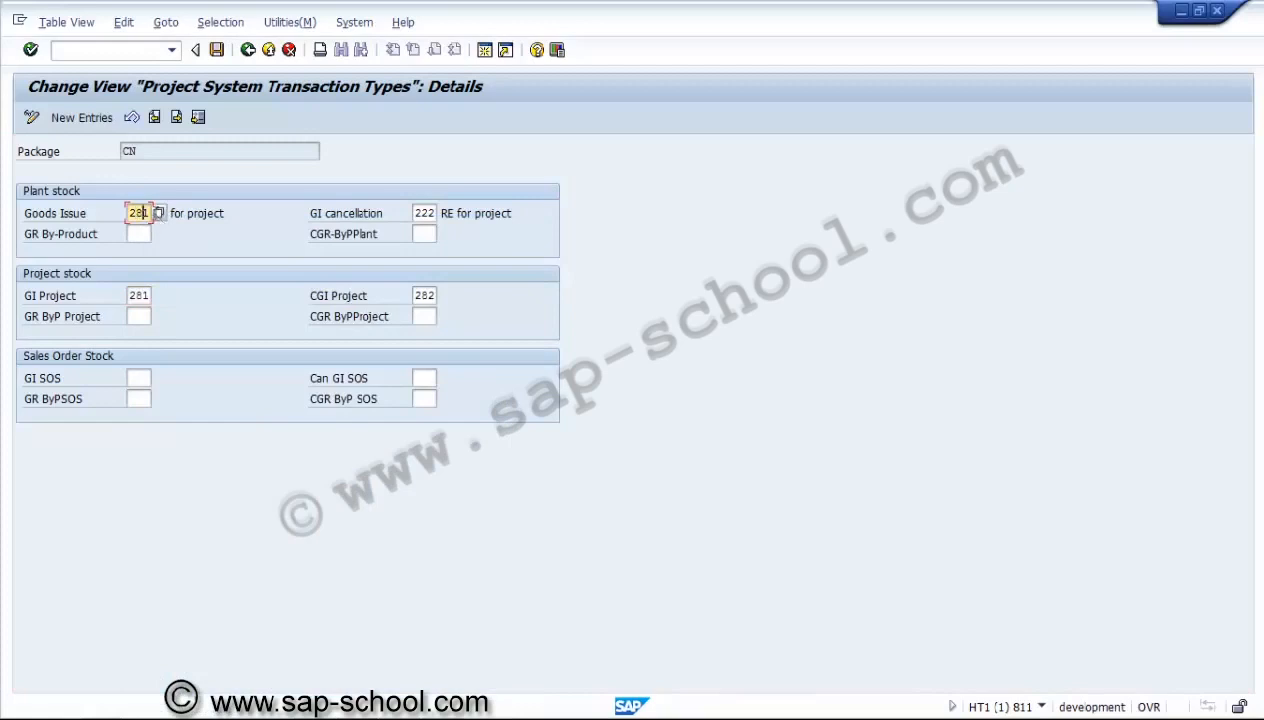
type("8")
key("Tab")
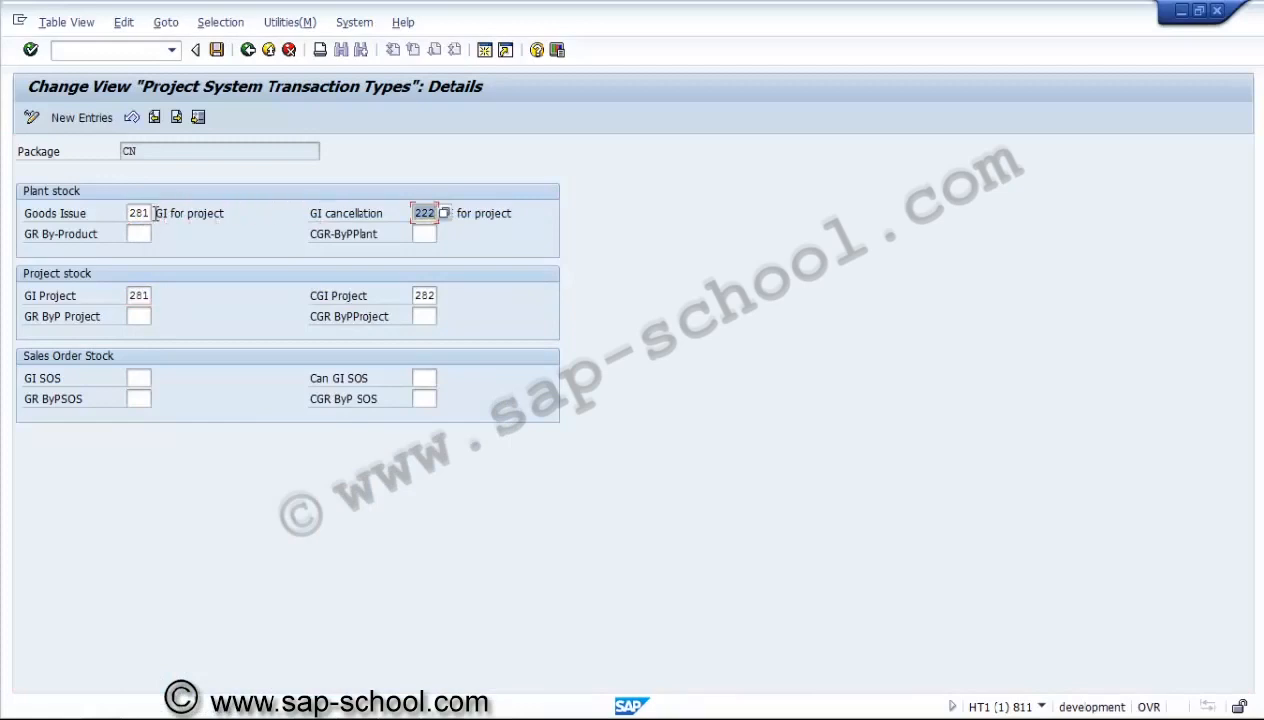
type("282")
Step: Look up by-product movement type 581 for plant stock GR By-Product and set CGR-ByPPlant to 582
left_click(141, 234)
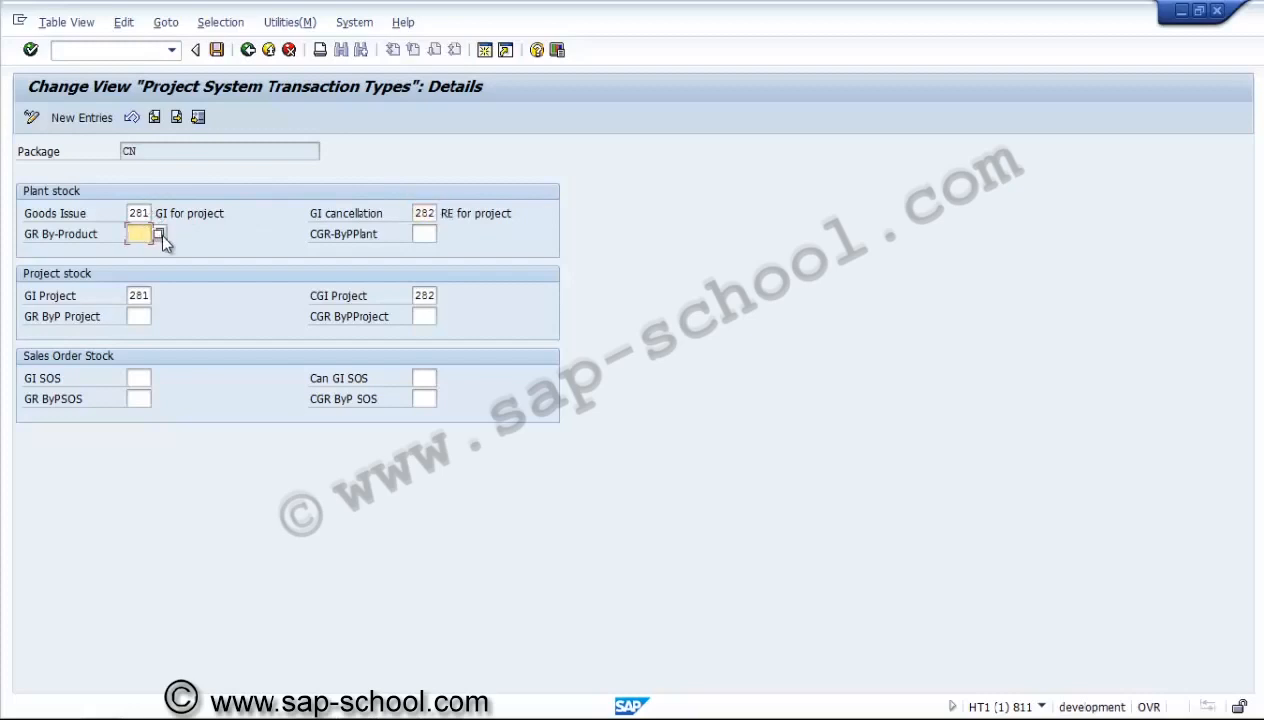
key("F4")
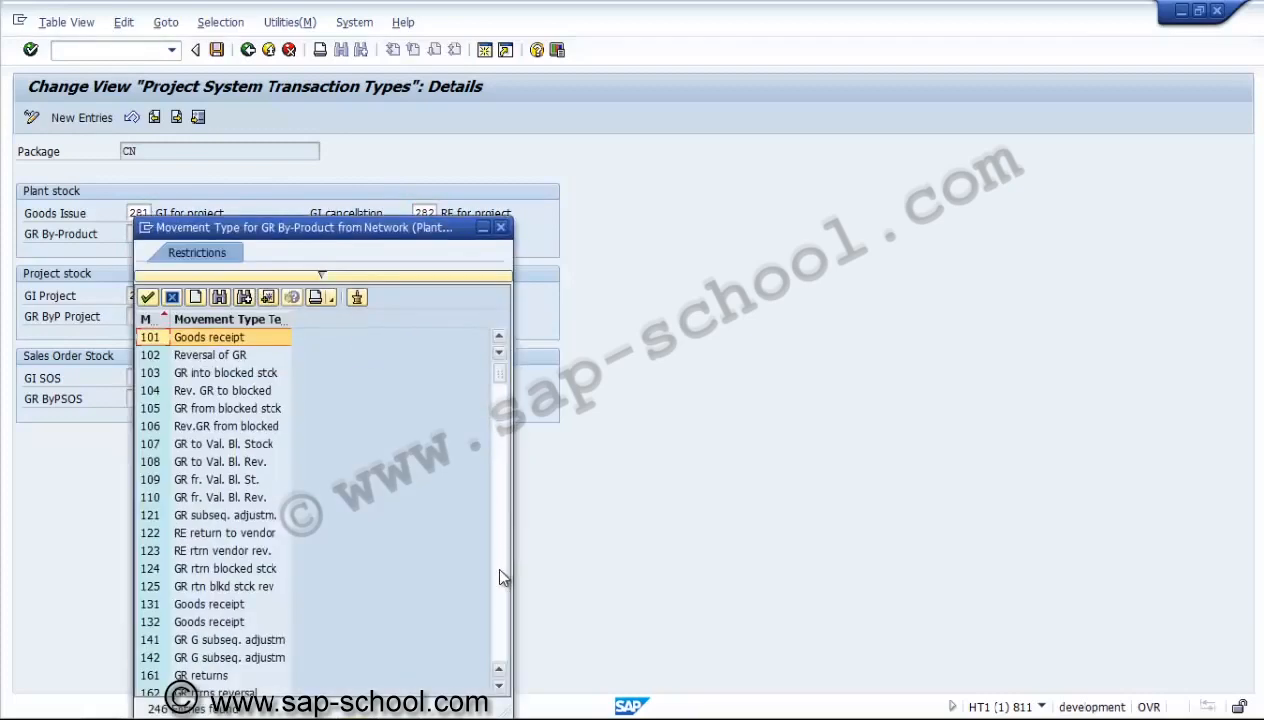
left_click(500, 572)
left_click(500, 571)
left_click(500, 571)
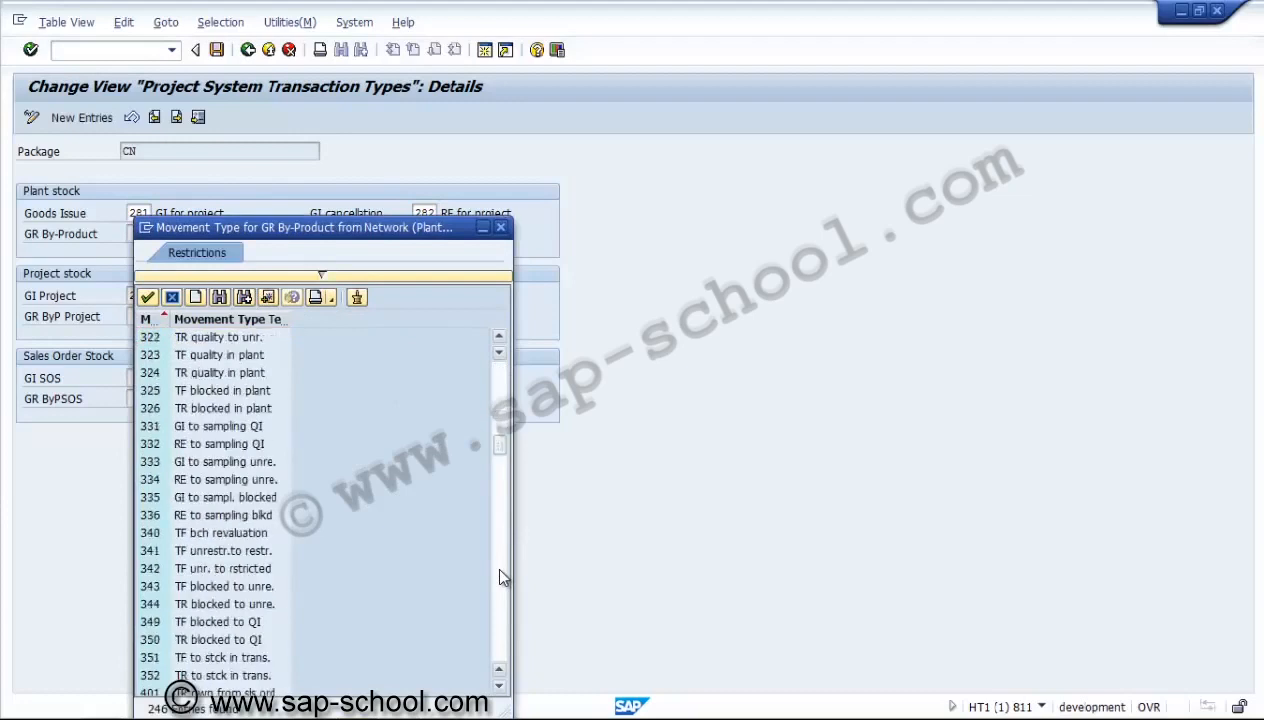
left_click(500, 572)
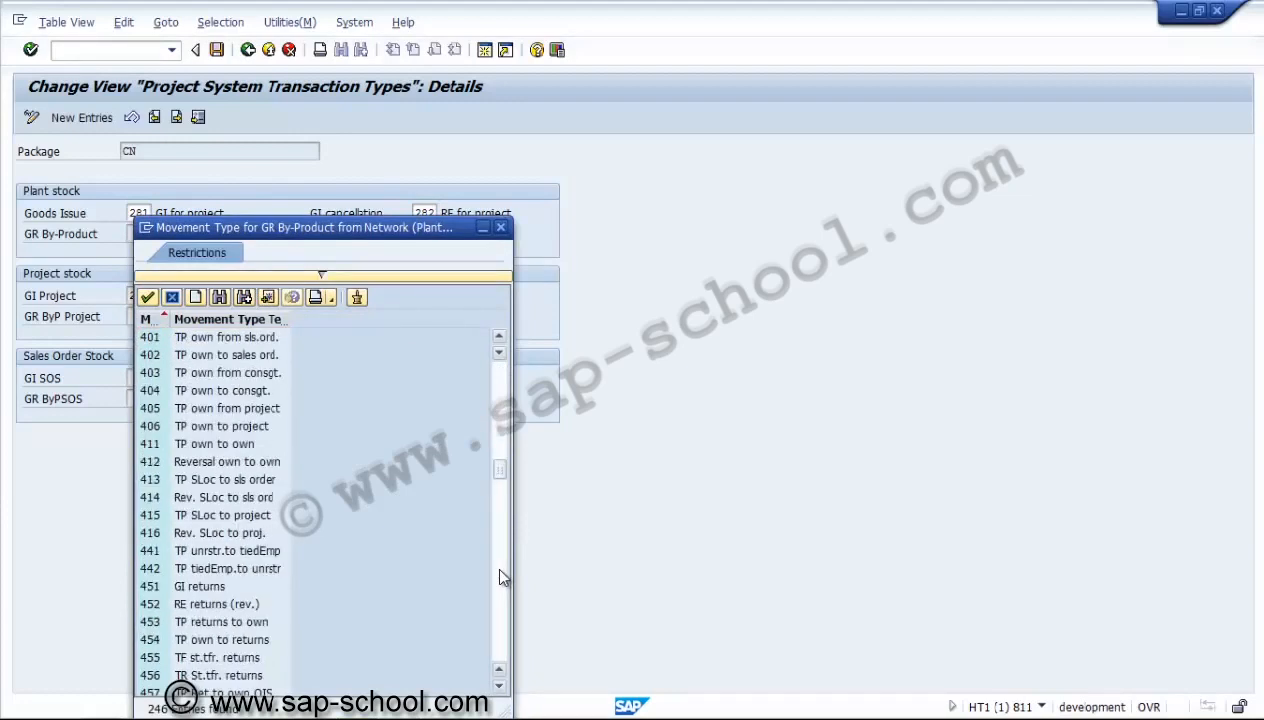
left_click(500, 572)
left_click(500, 576)
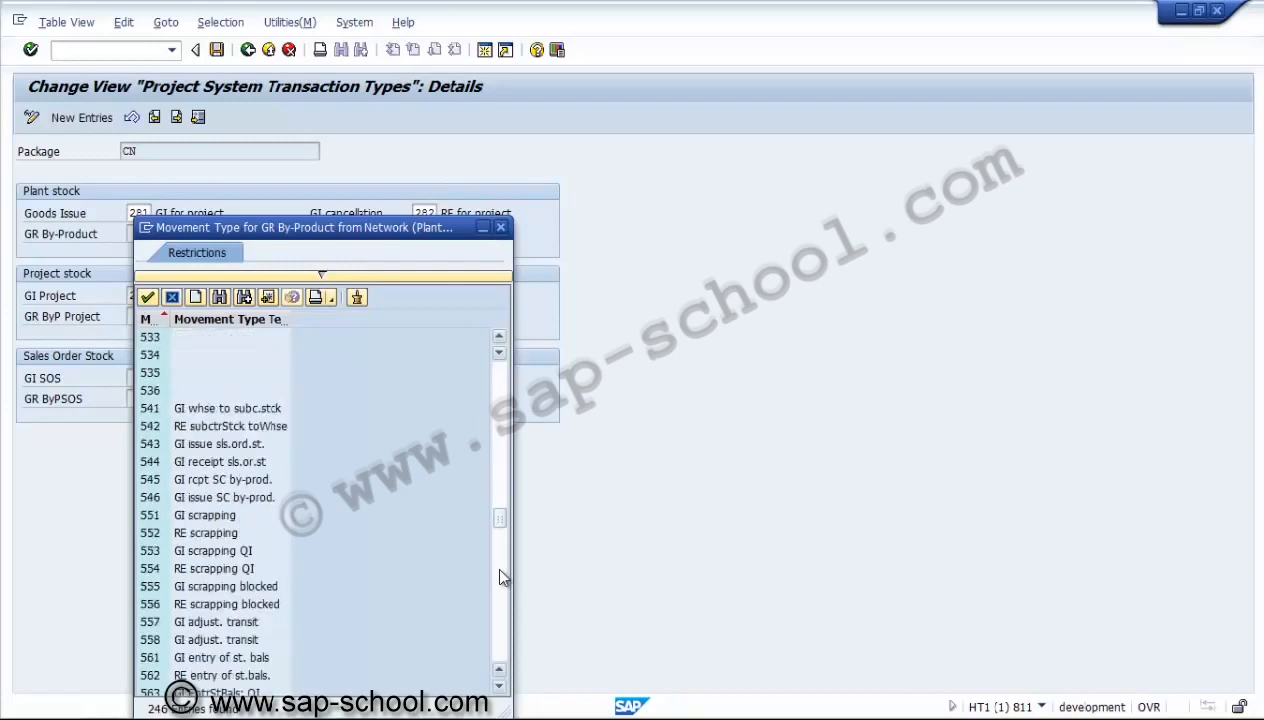
left_click(500, 578)
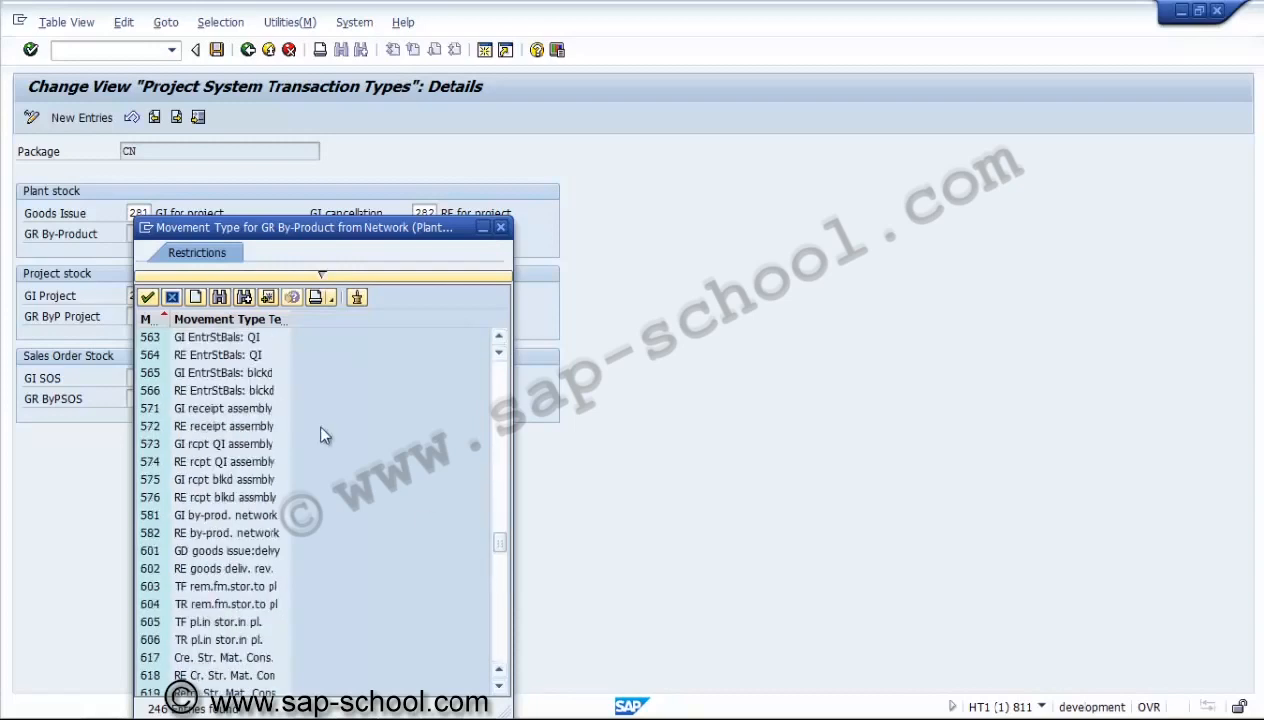
left_click(186, 535)
double_click(222, 512)
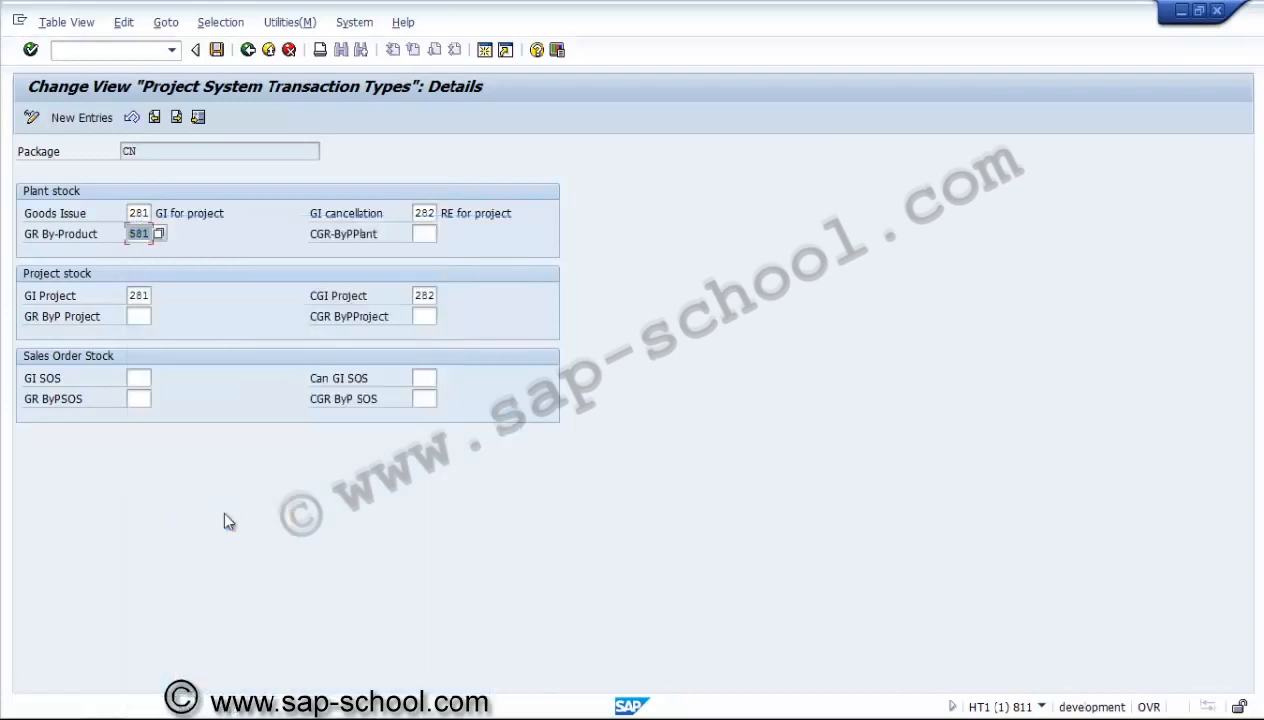
left_click(423, 234)
type("582")
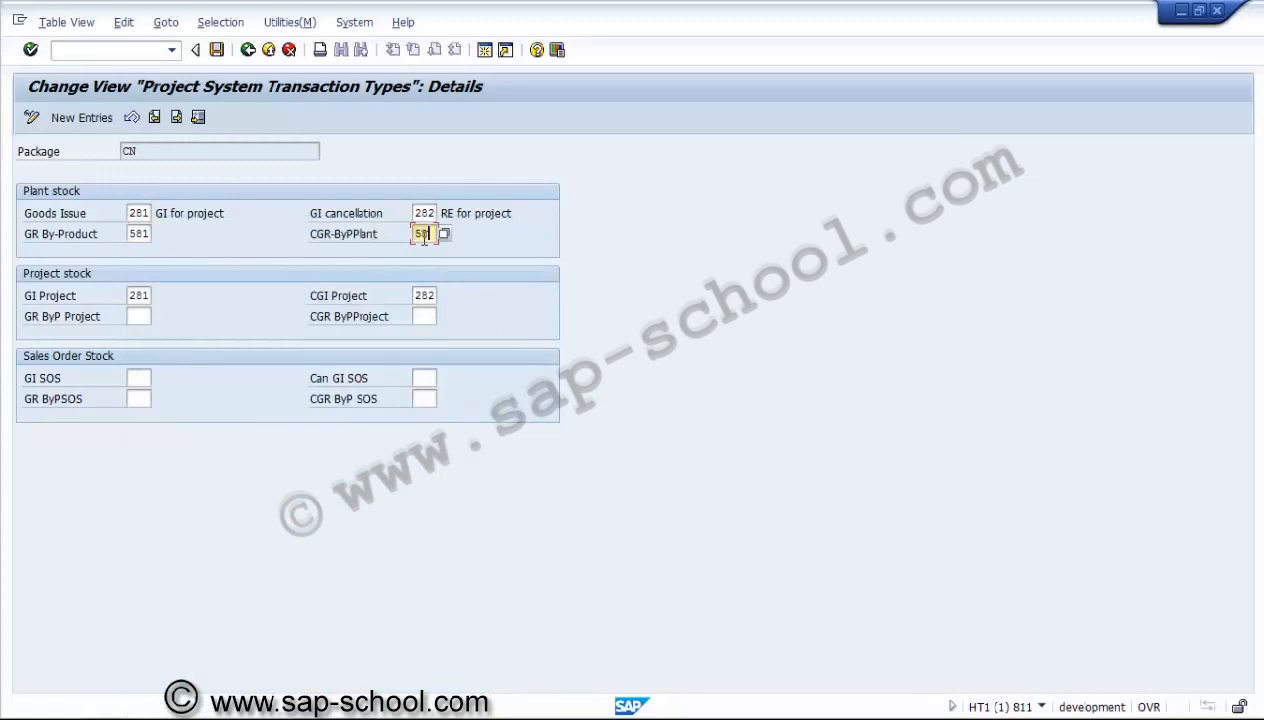
Step: Set the project stock by-product movement types to 581 for GR ByP Project and 582 for CGR ByPProject
left_click(140, 317)
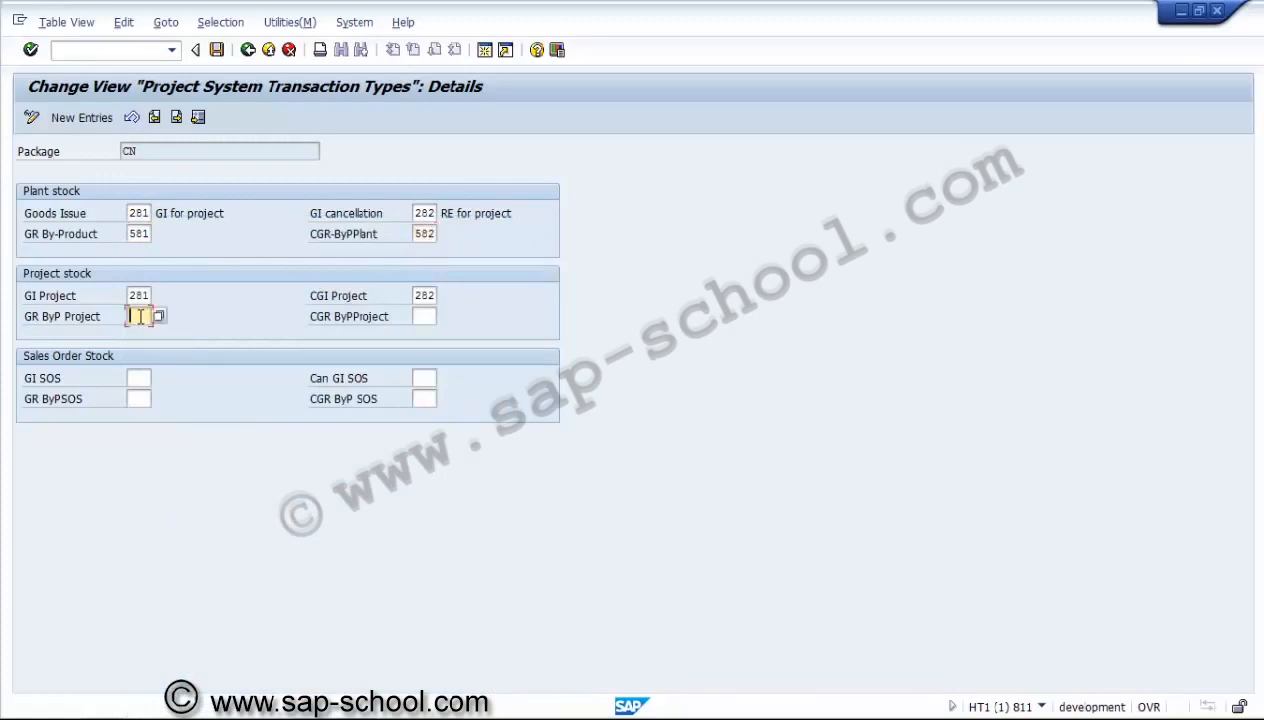
type("581")
key("Tab")
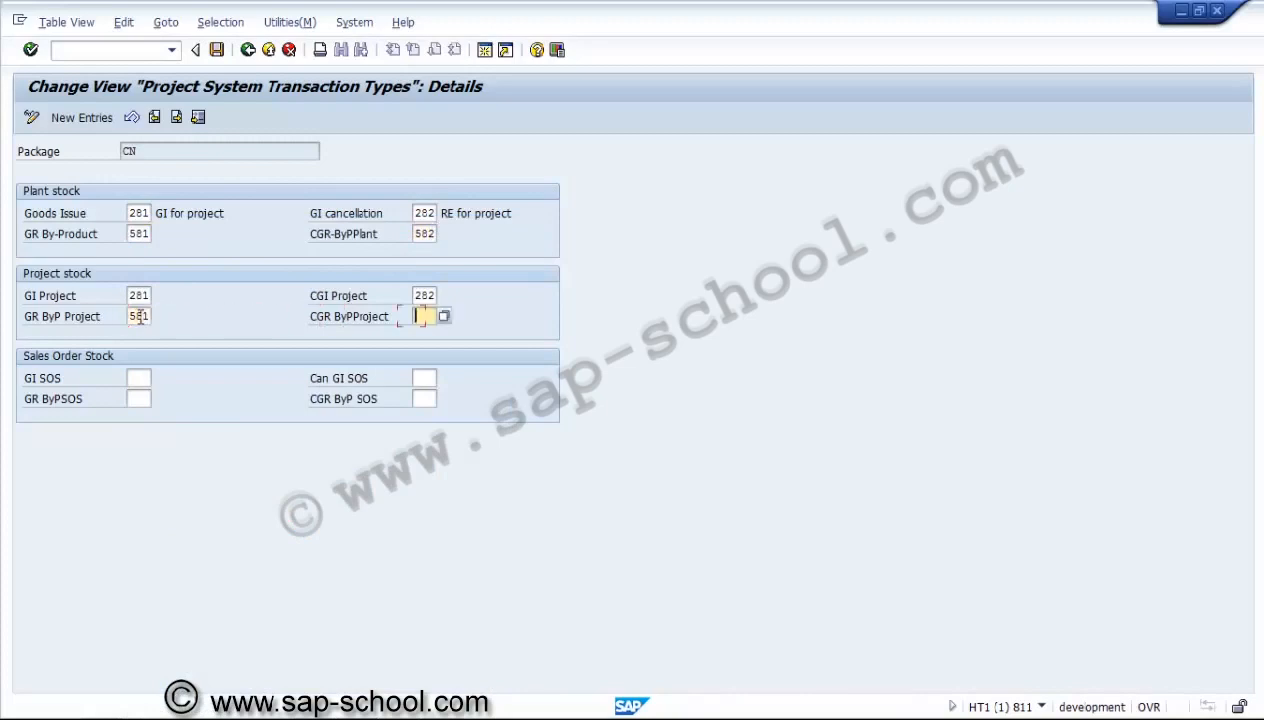
type("582")
Step: Set the sales order stock movement types: GI SOS 281, Can GI SOS 282, GR ByPSOS 581 and CGR ByP SOS 582
left_click(144, 380)
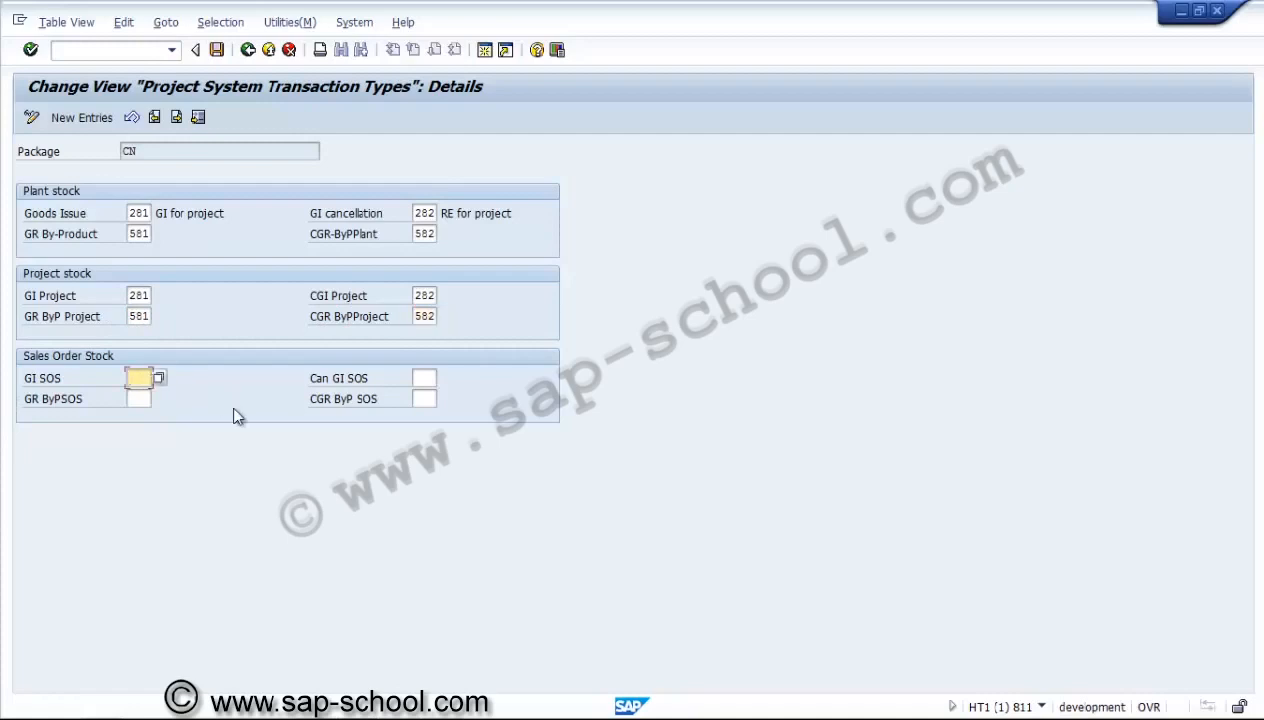
type("281")
key("Tab")
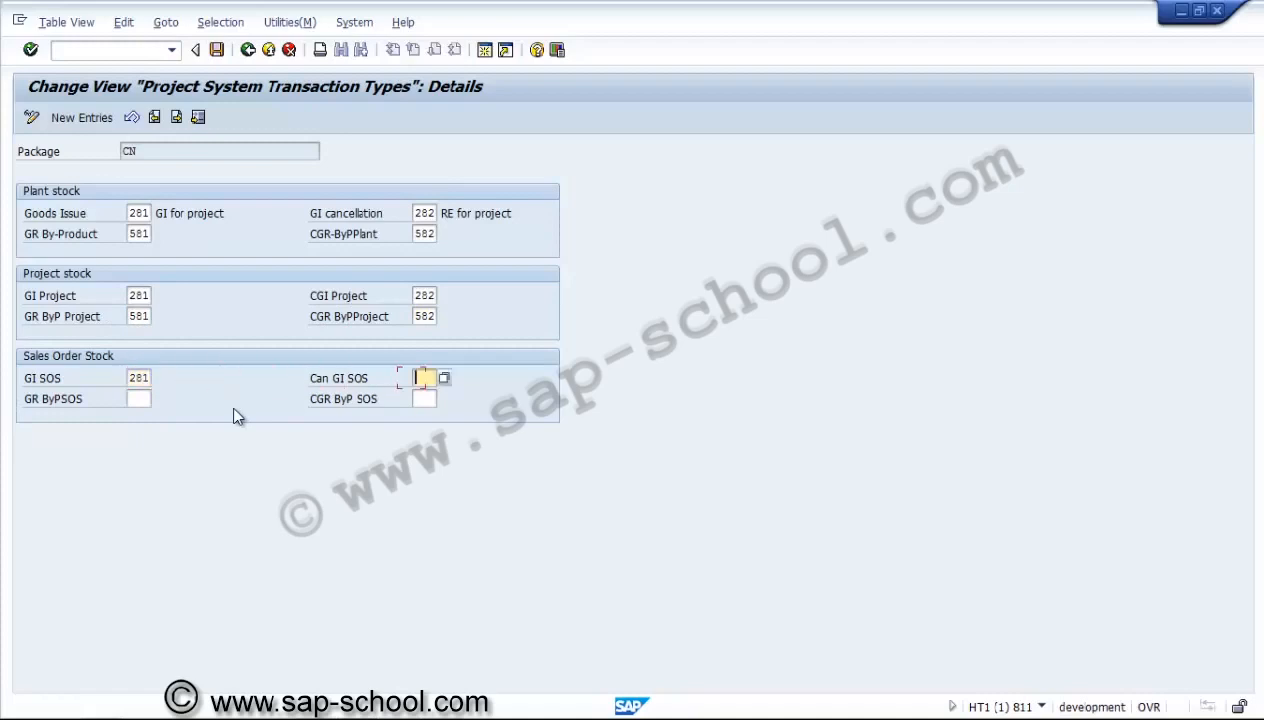
type("282")
left_click(143, 398)
type("5")
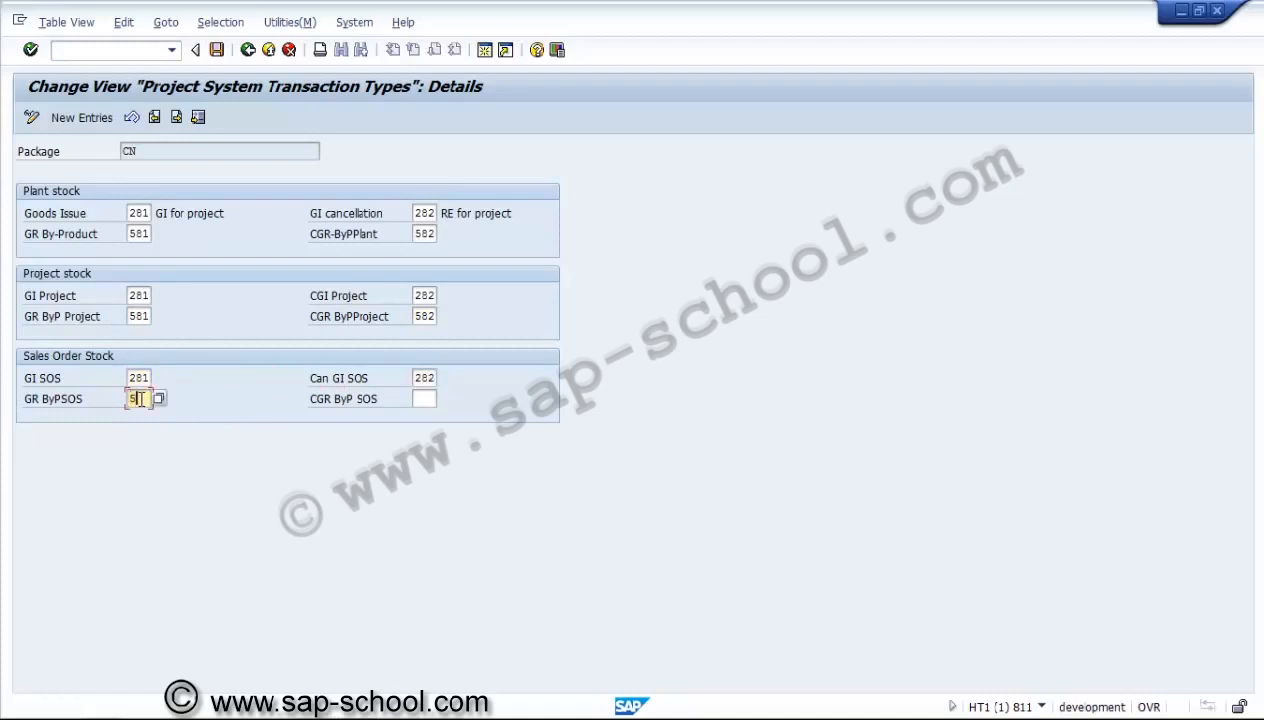
type("81")
key("Tab")
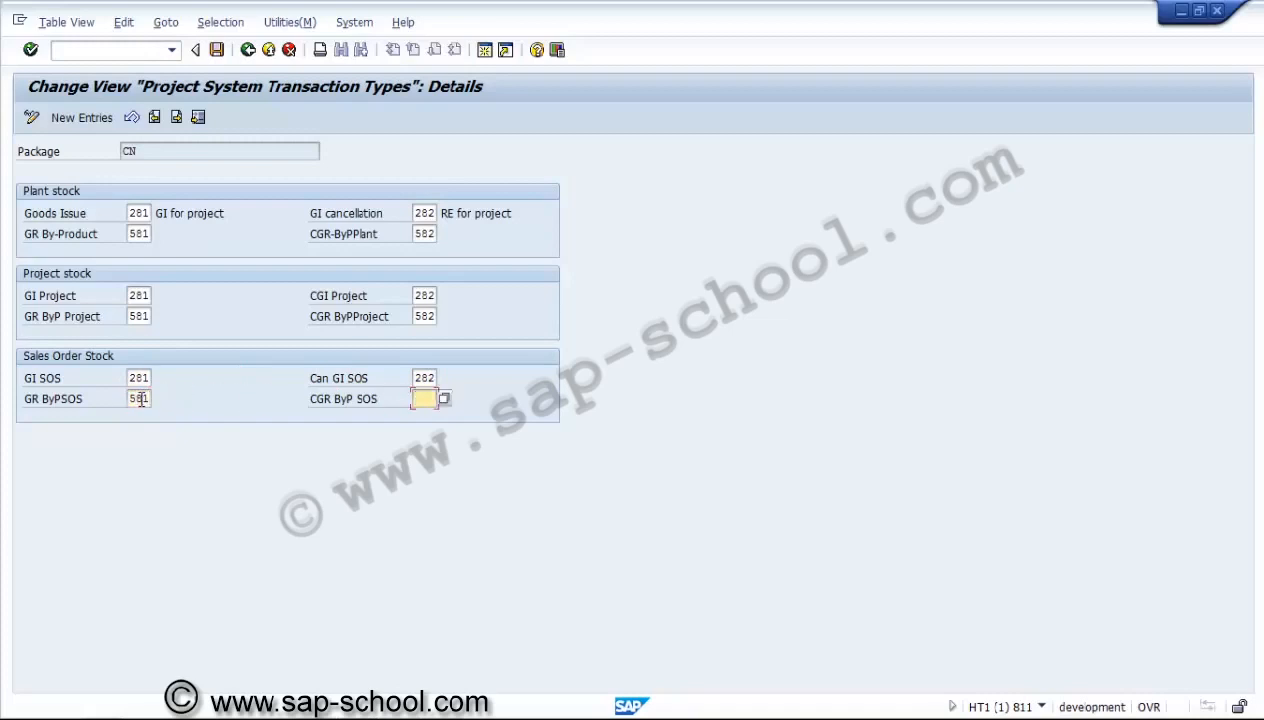
type("582")
Step: Save the movement type settings to a new customizing request described as "PS - Material movement types" and return to the IMG
left_click(216, 50)
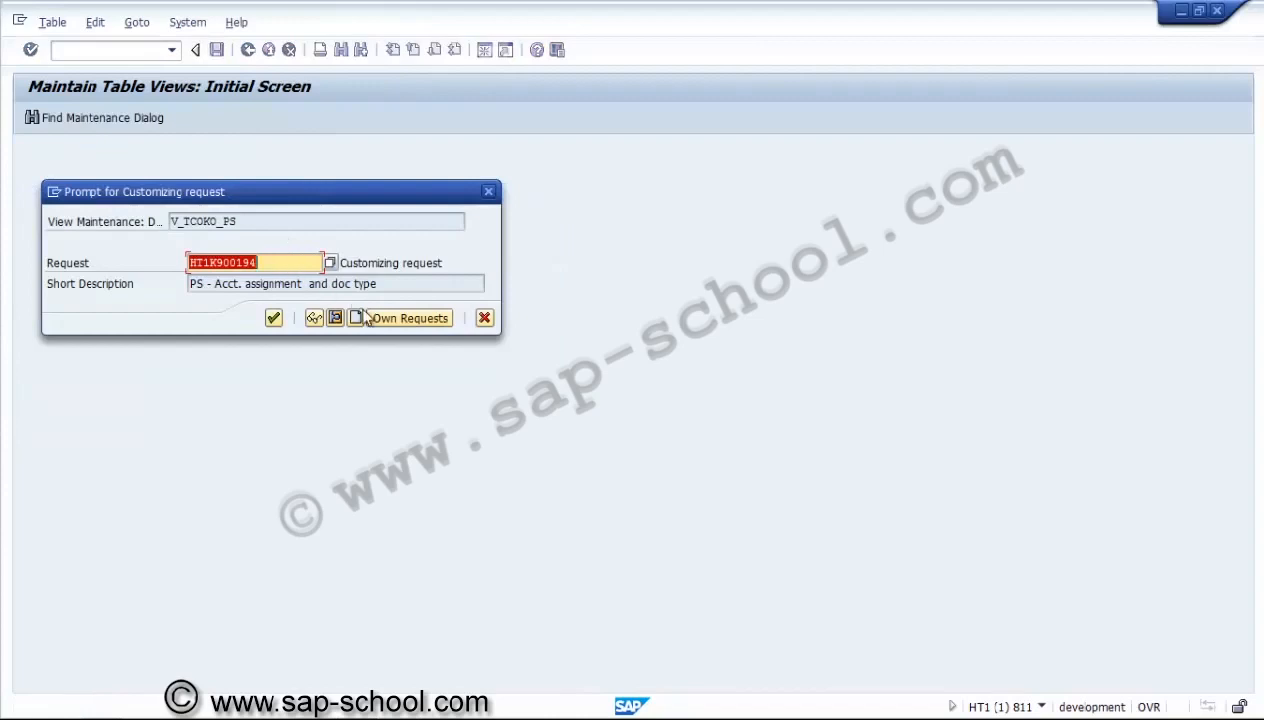
left_click(356, 317)
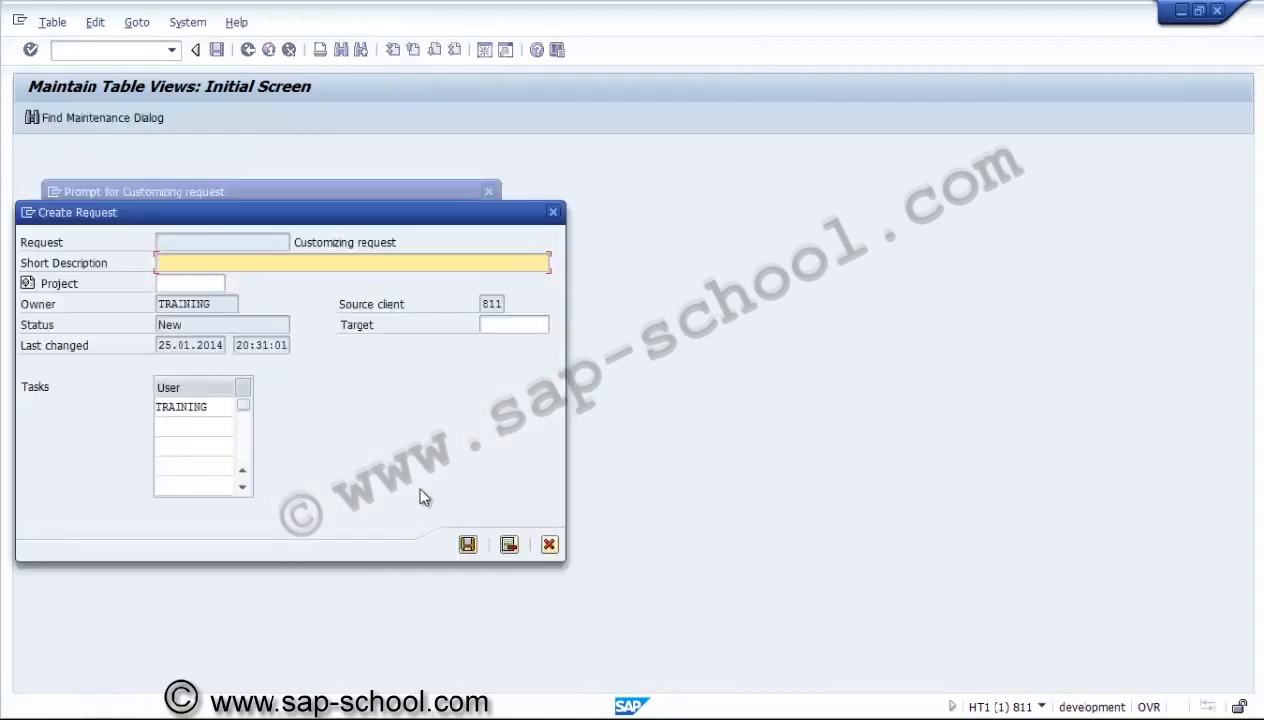
type("PS - Material movemen")
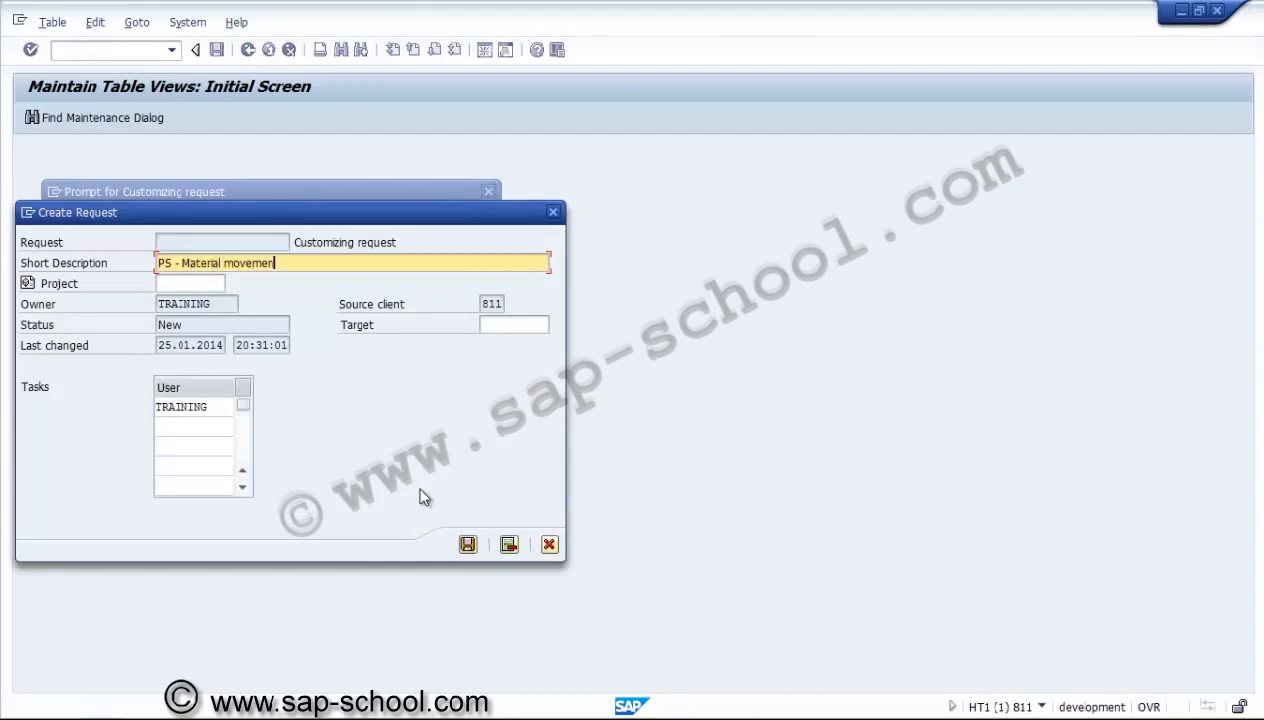
type("t types")
left_click(467, 545)
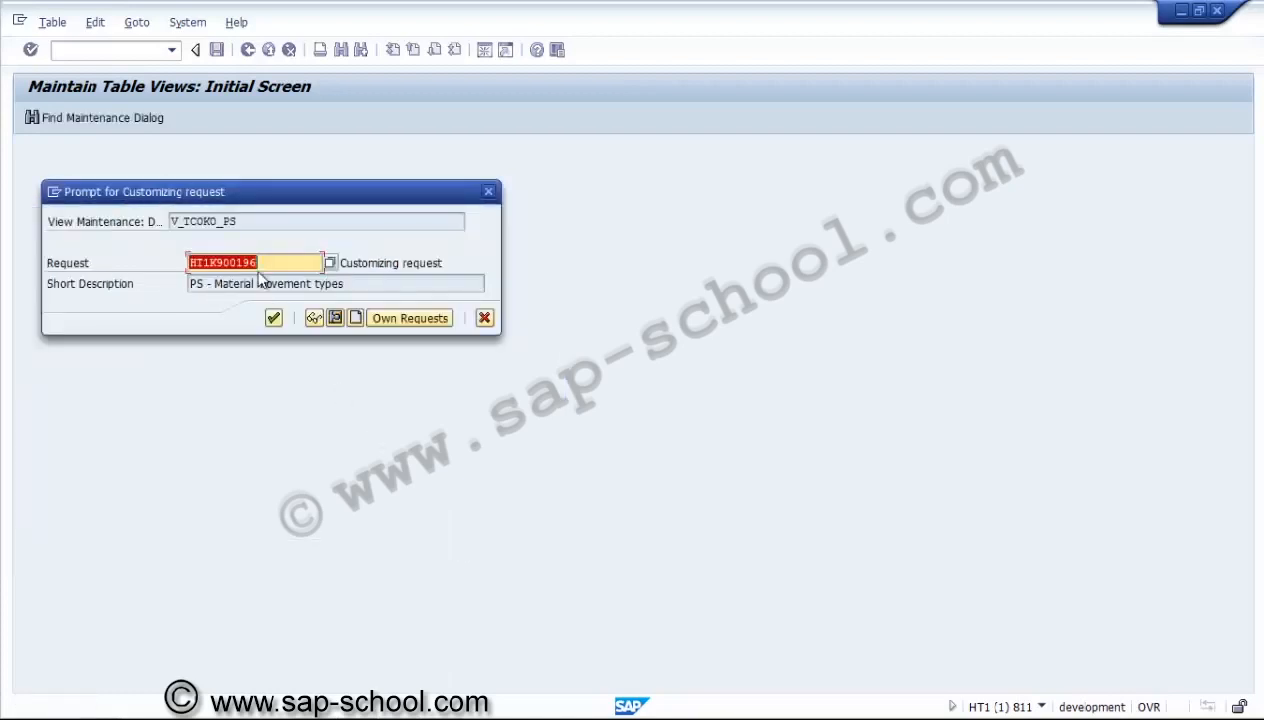
left_click(272, 319)
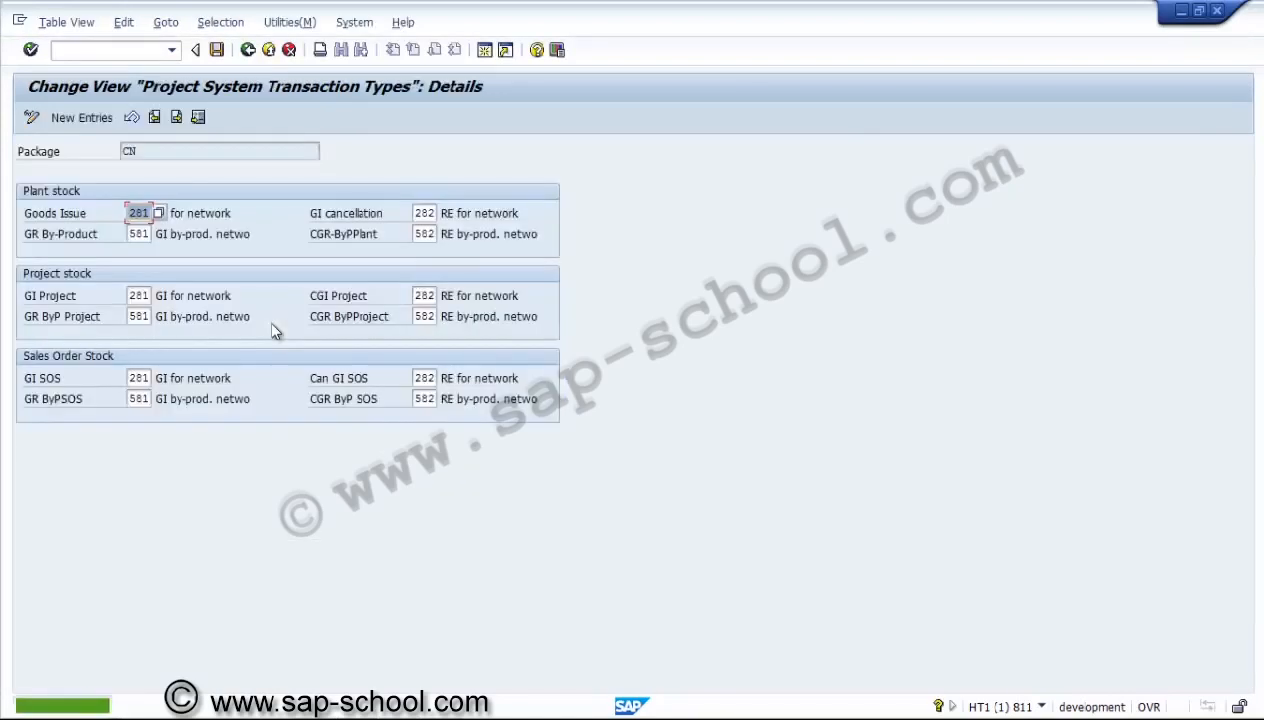
left_click(248, 50)
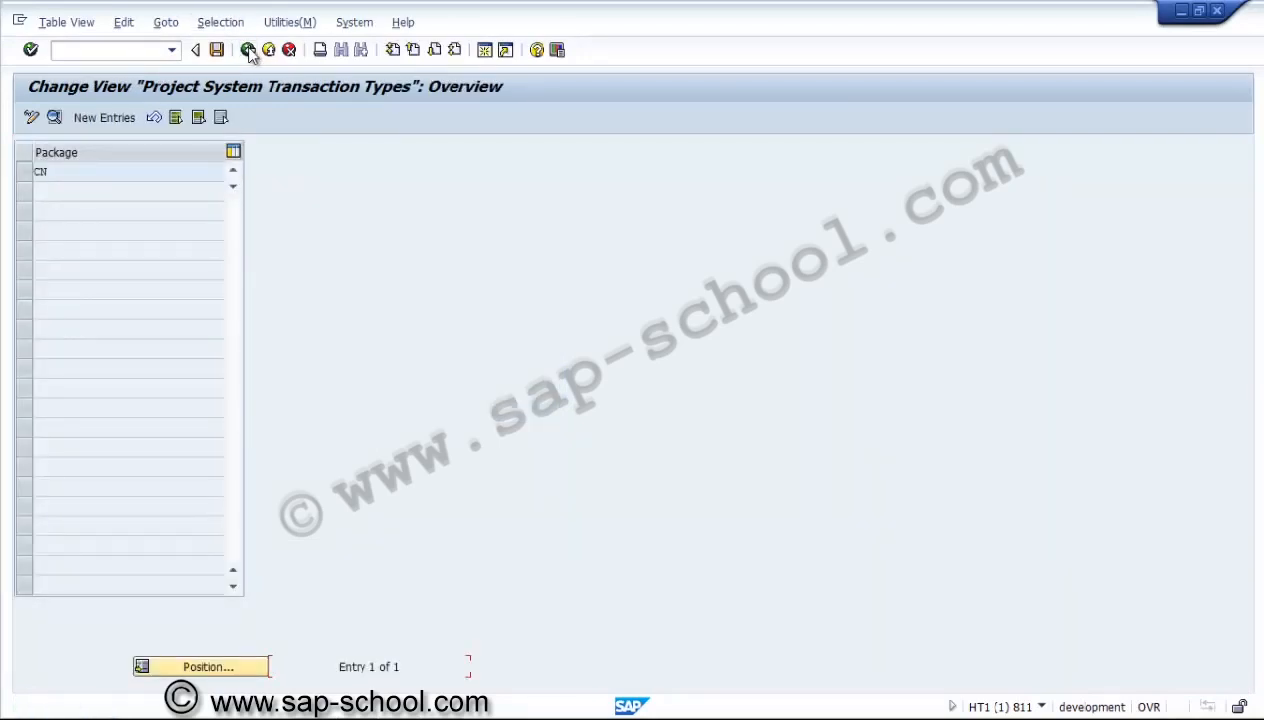
left_click(248, 50)
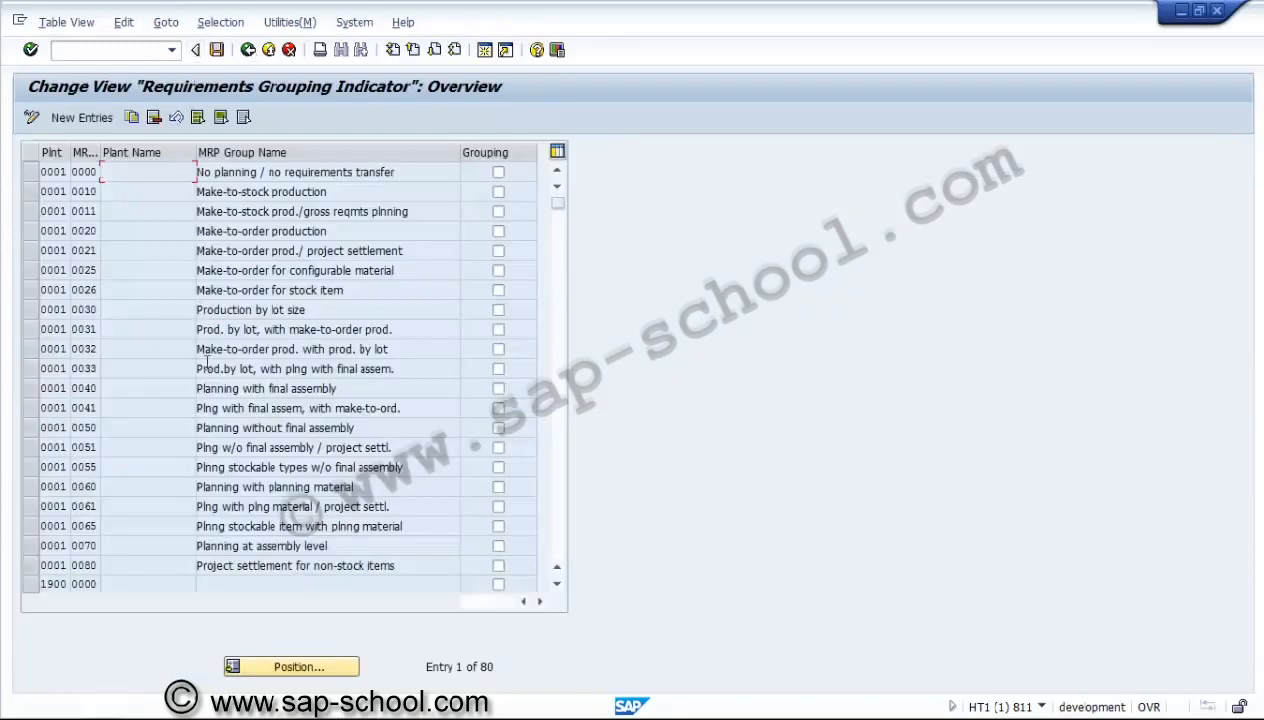
Step: Position the requirements grouping list at plant 3000, widen the MRP group column, examine the plant's MRP groups and return to the IMG
left_click(261, 664)
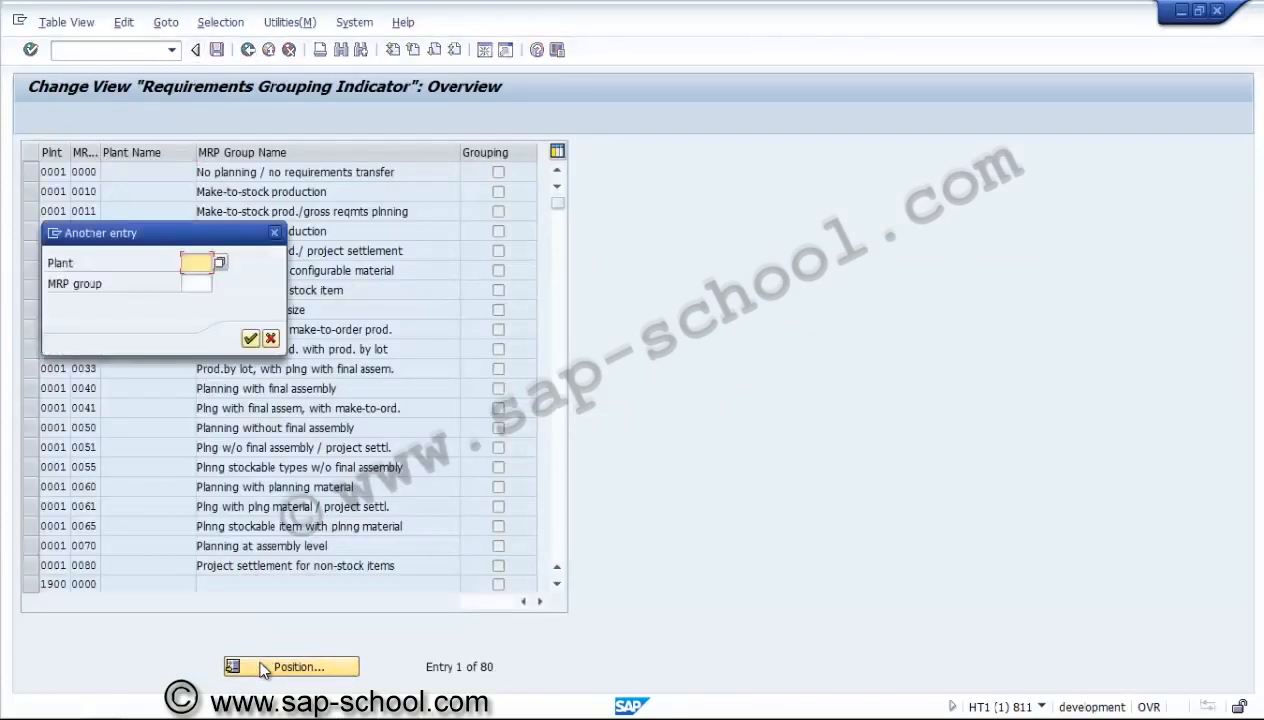
type("3000")
key("Return")
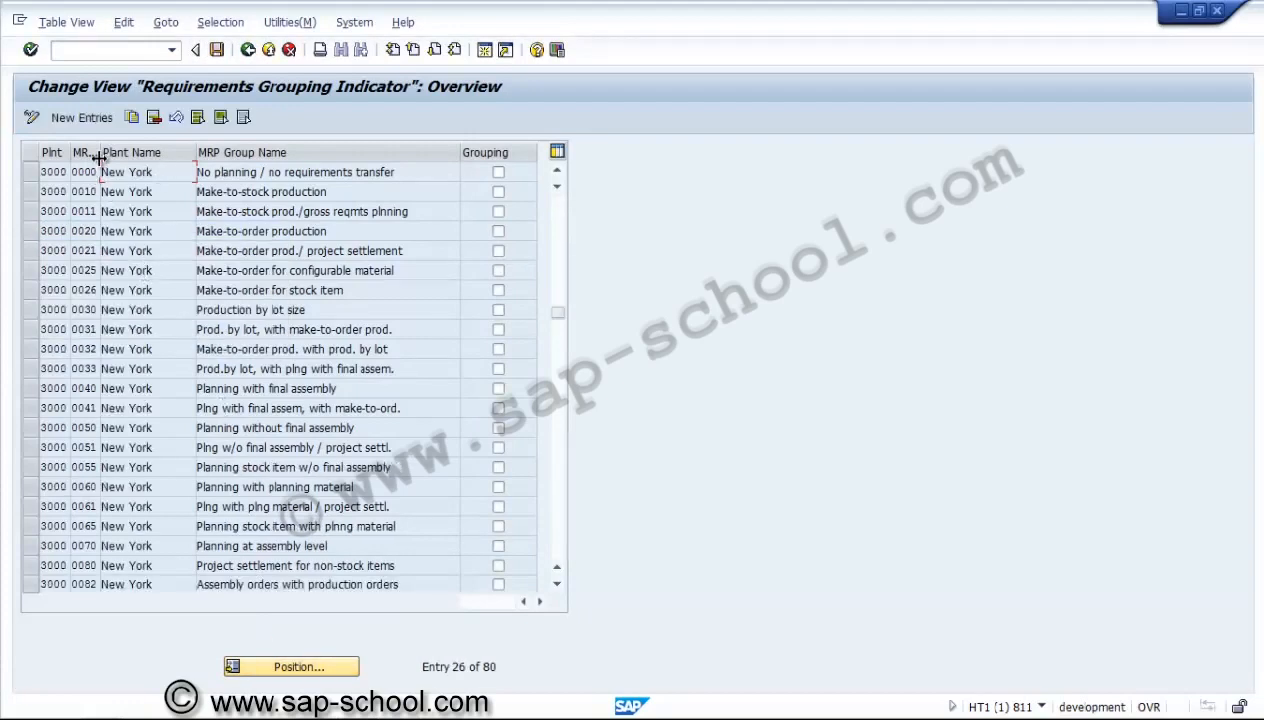
left_click_drag(99, 158, 146, 158)
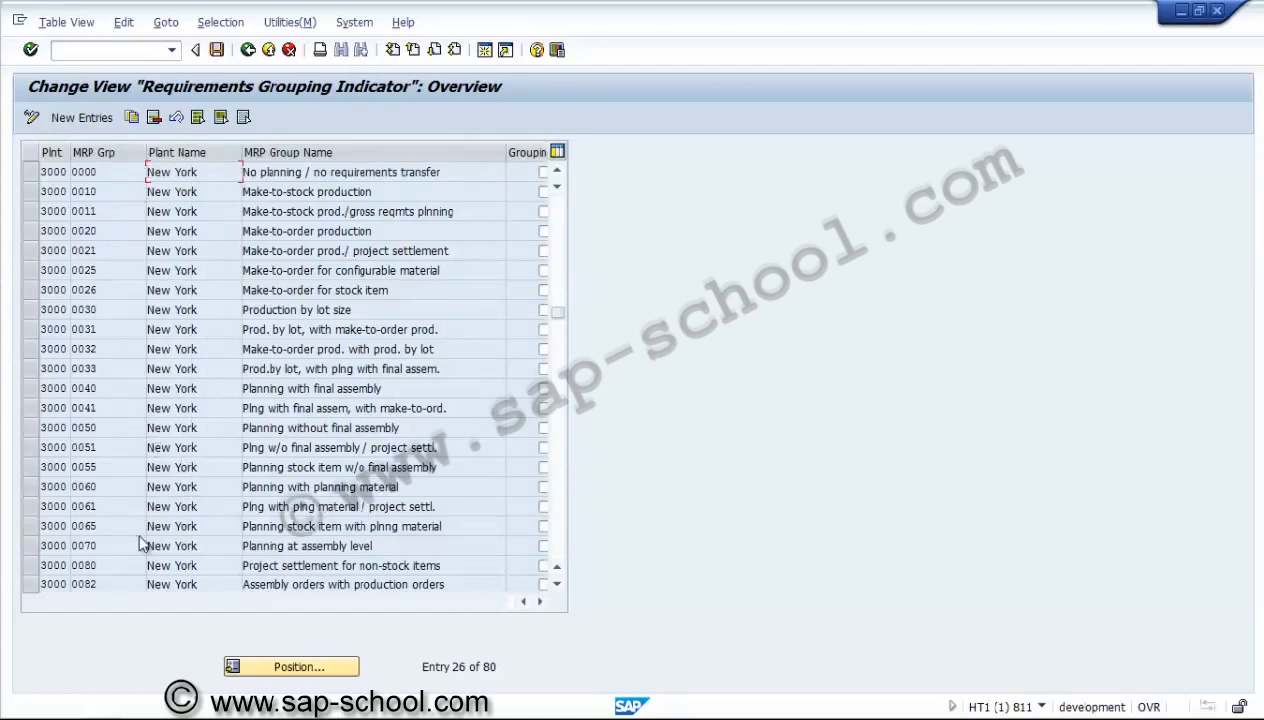
scroll(549, 528, "down", 3)
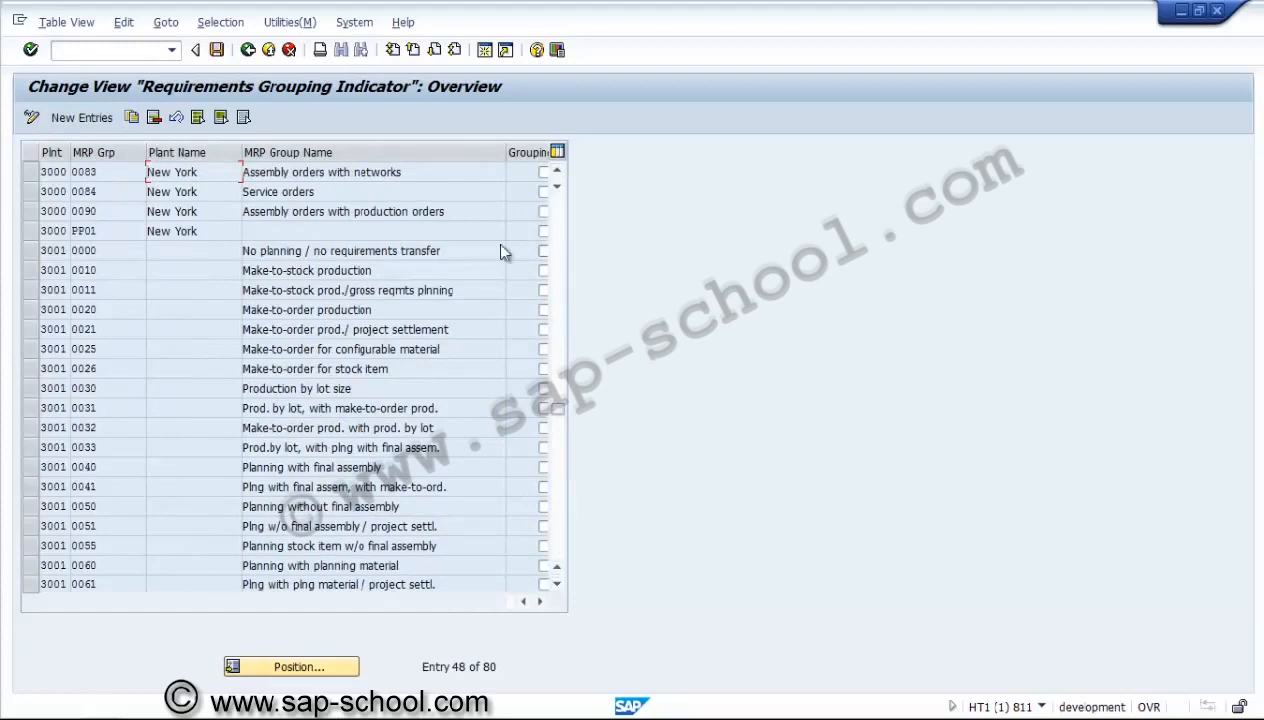
left_click(121, 172)
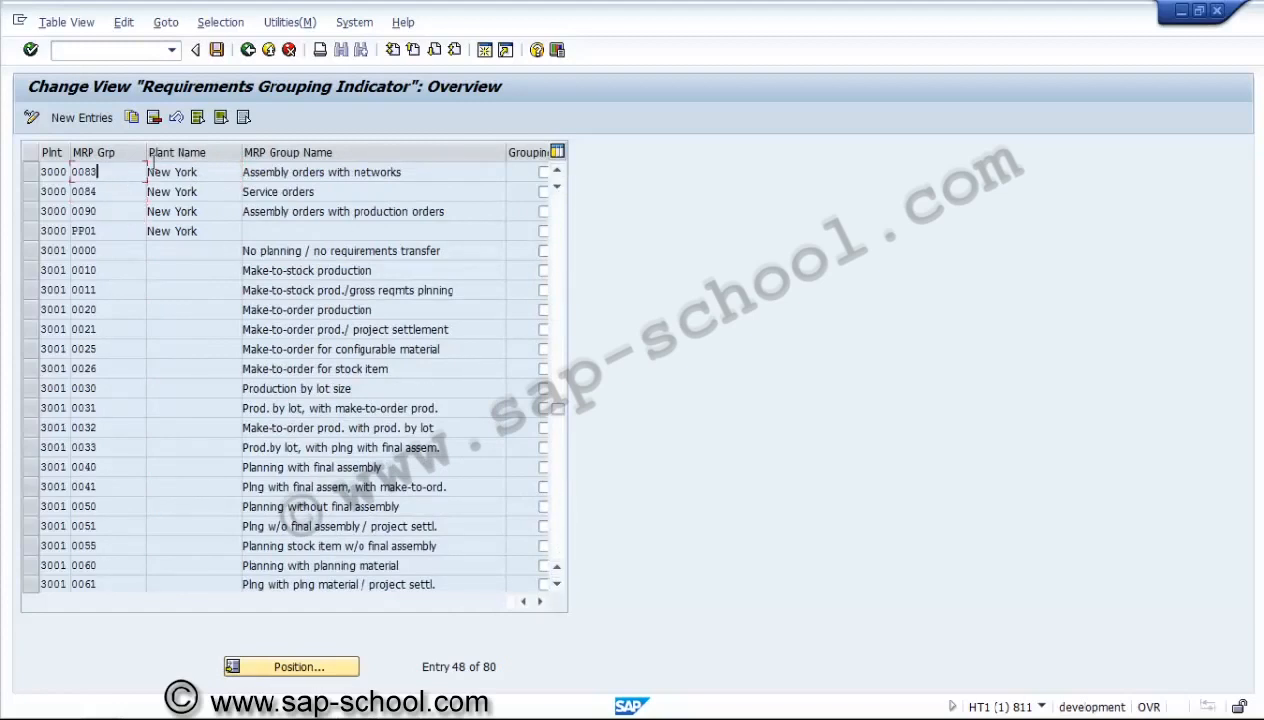
left_click(247, 49)
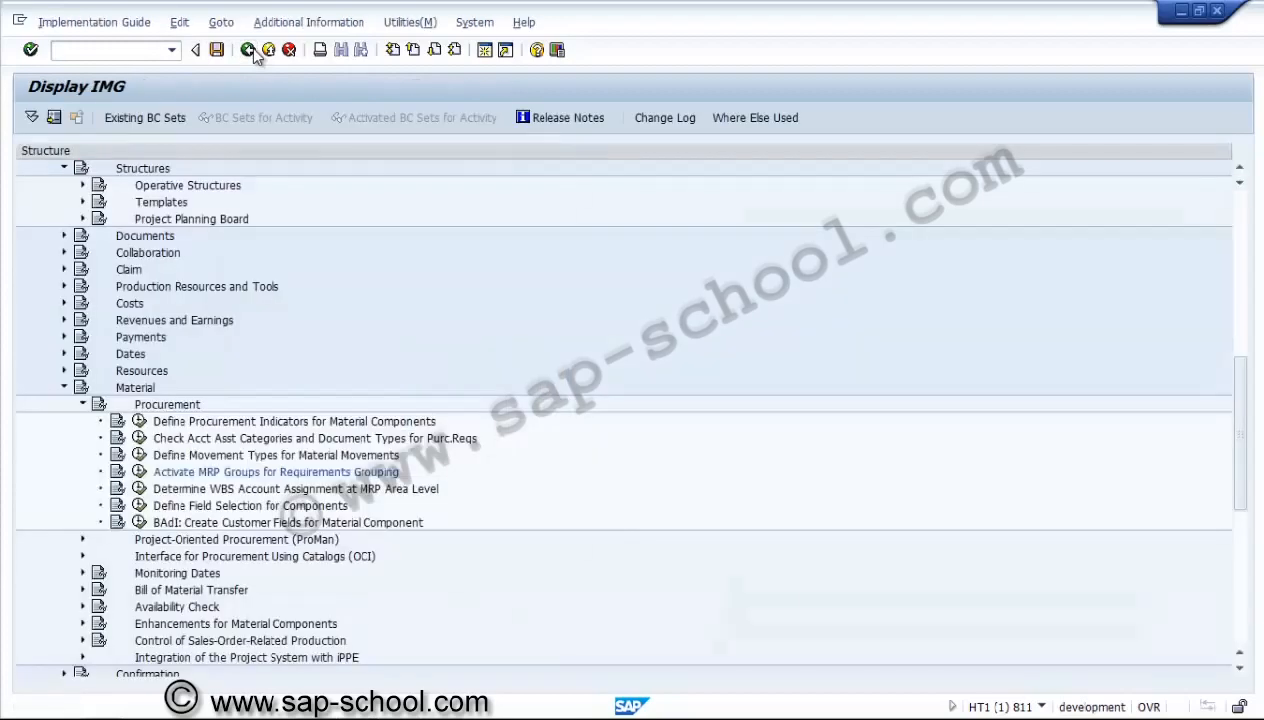
Step: Close the Material node and open Maintain network profiles within the operative structures' Settings for Networks
left_click(83, 404)
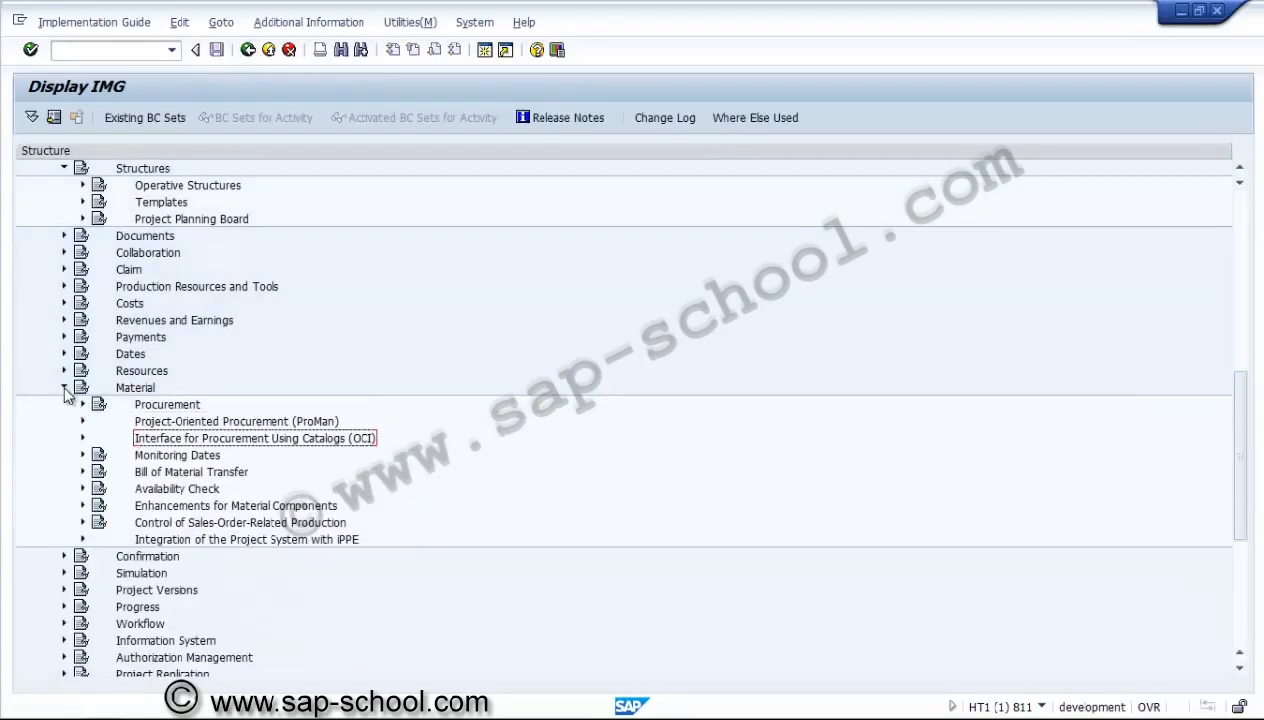
left_click(64, 388)
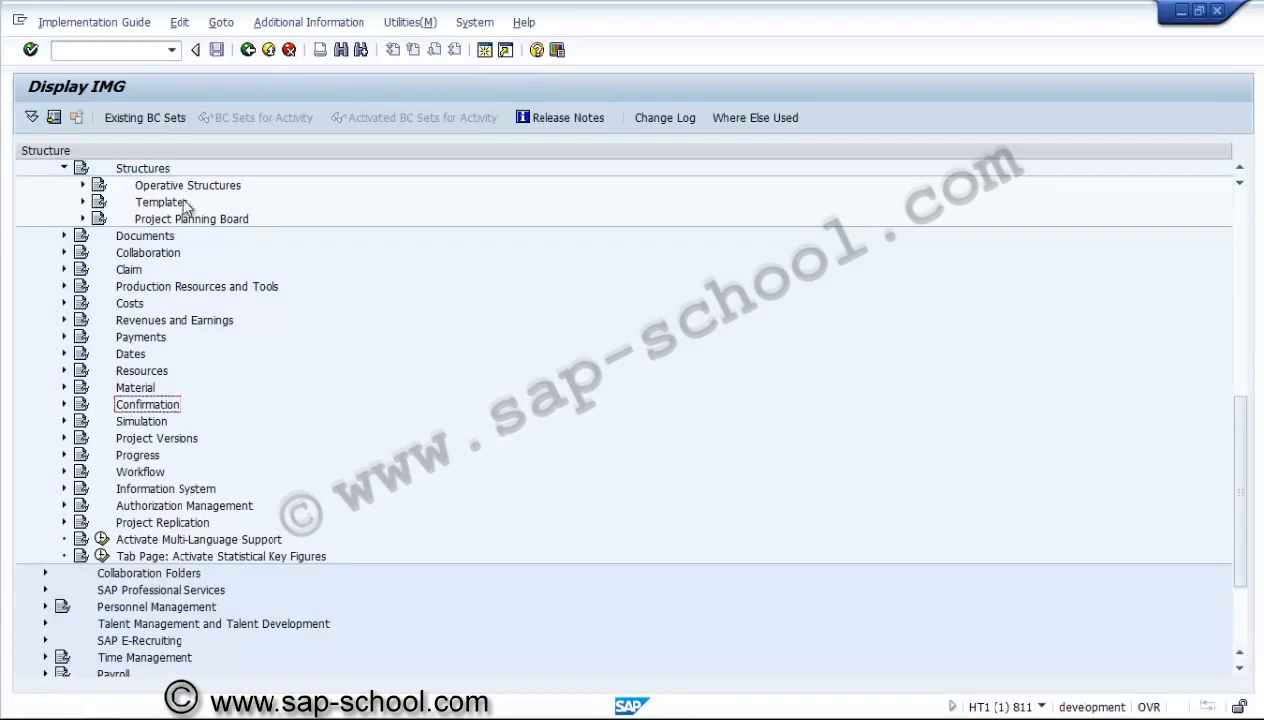
left_click(83, 185)
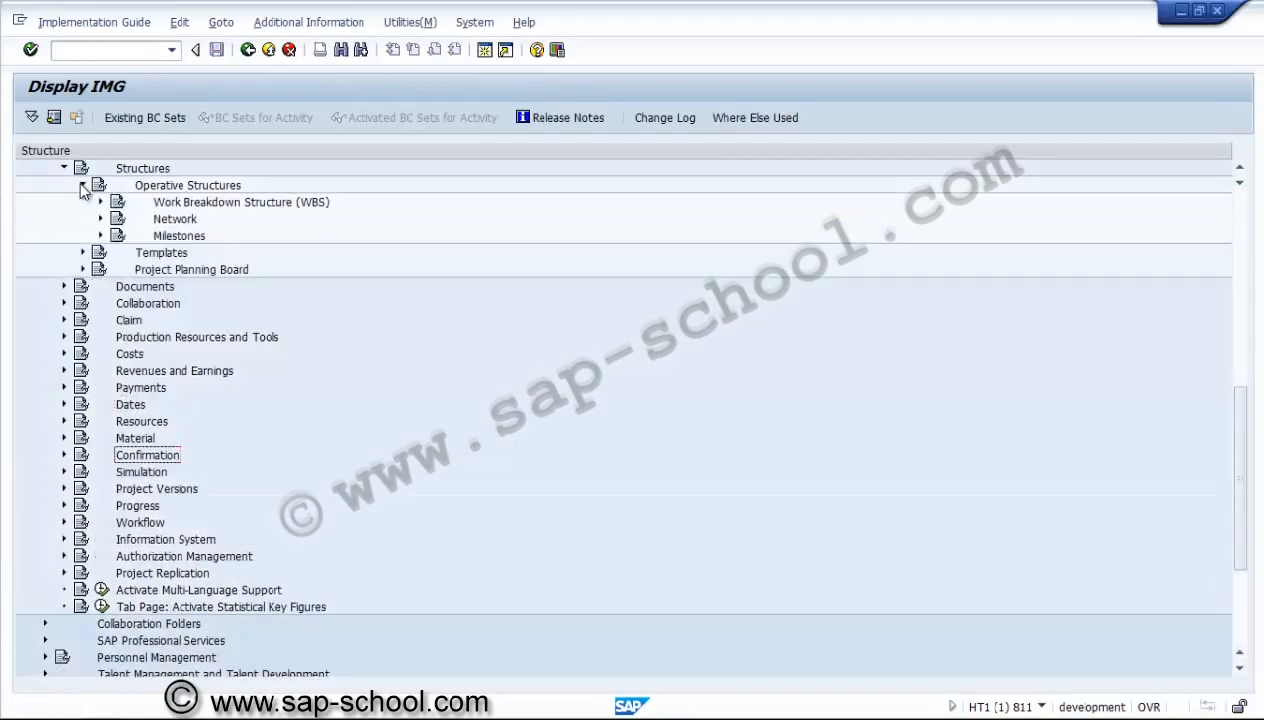
left_click(100, 219)
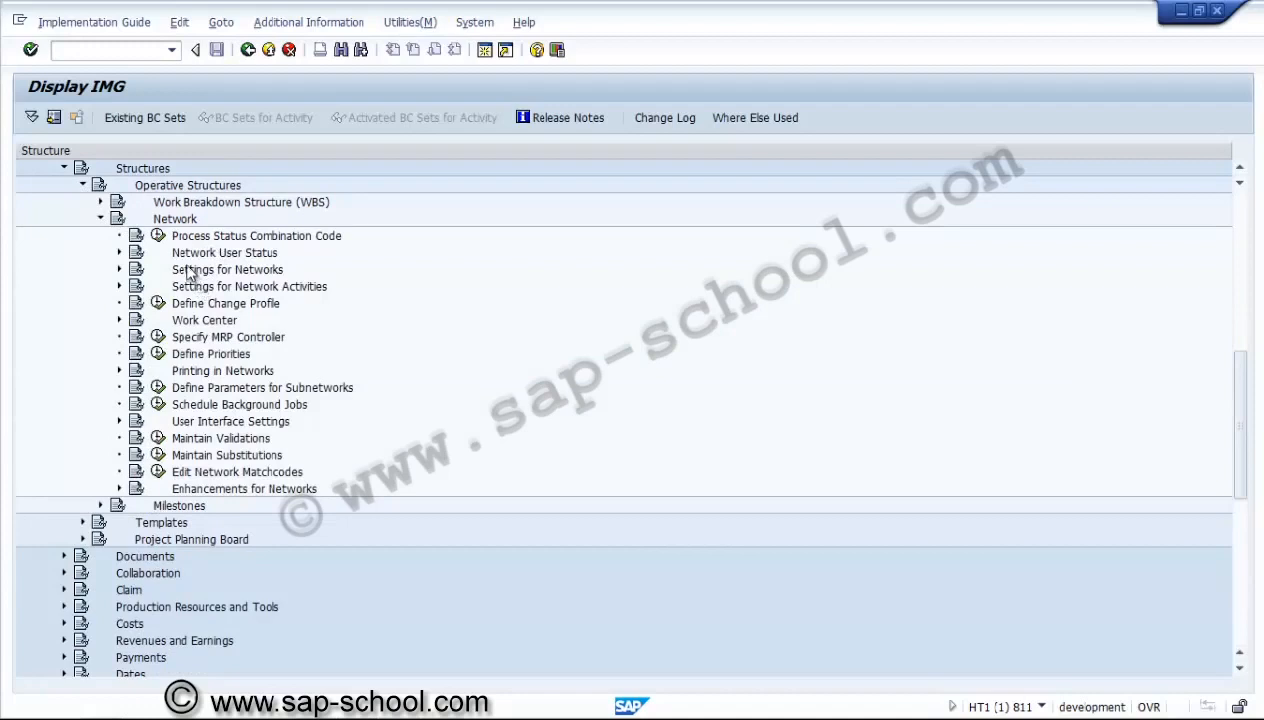
left_click(155, 270)
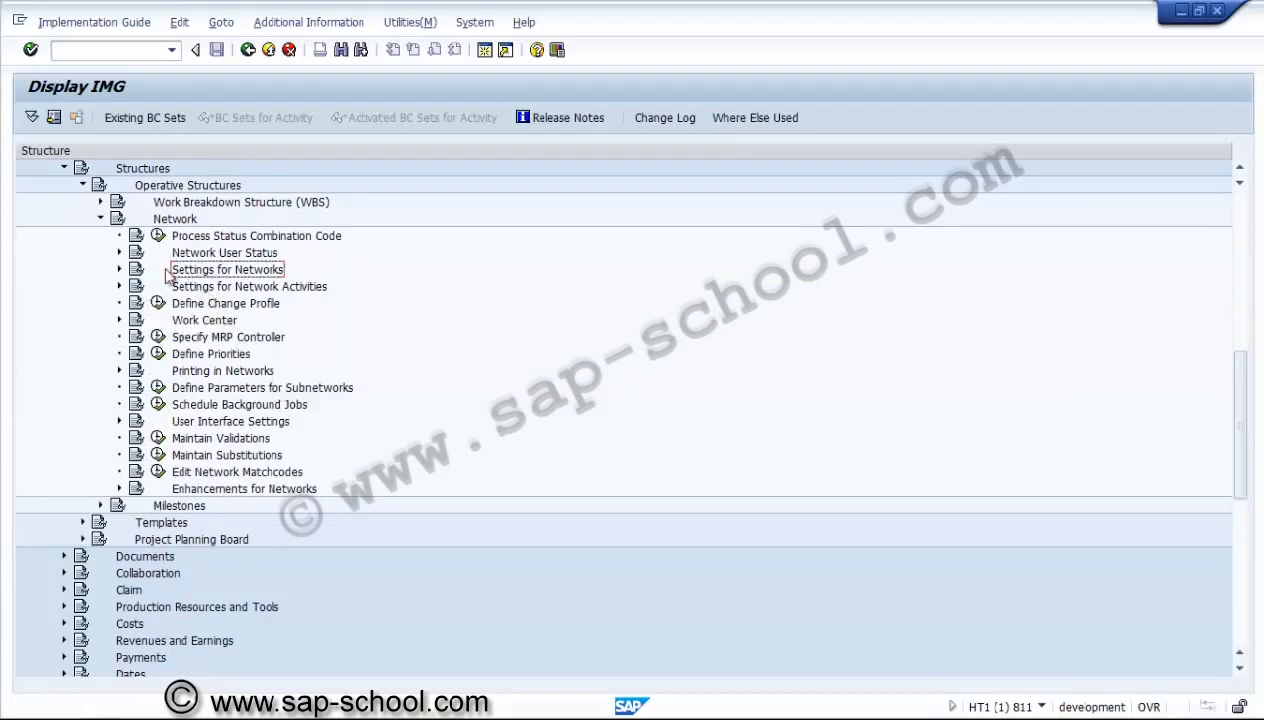
left_click(119, 269)
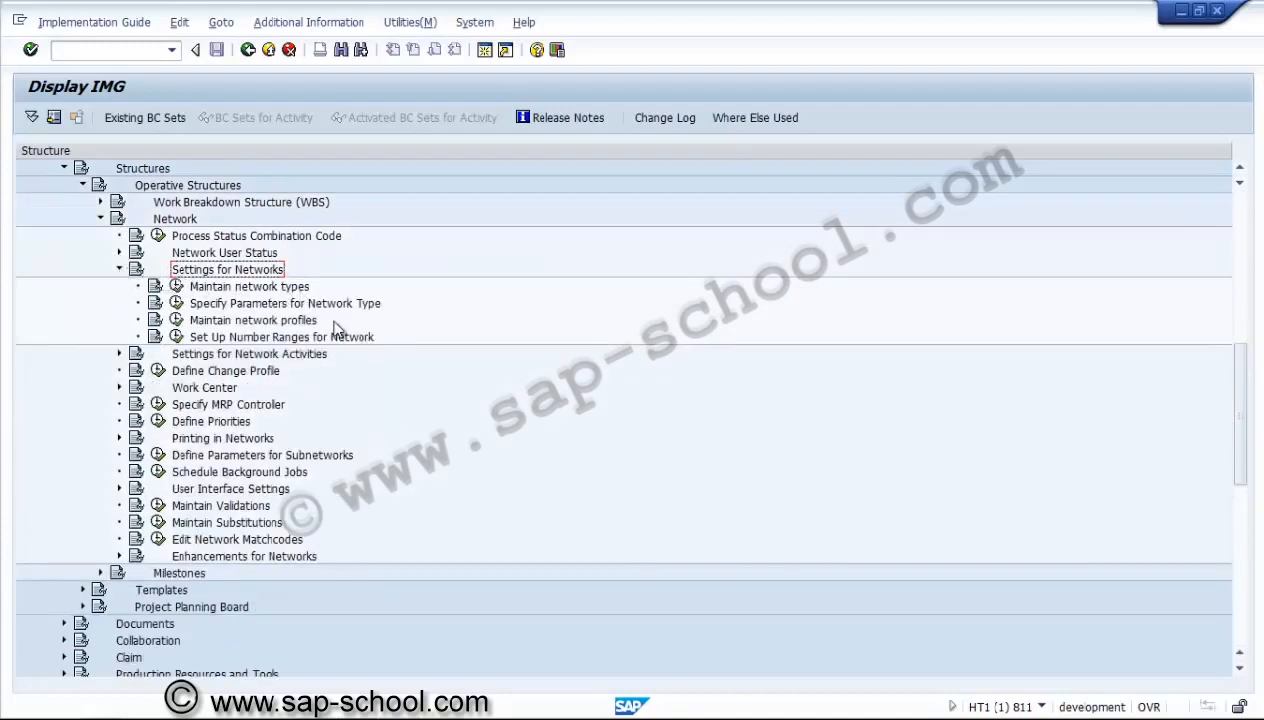
left_click(268, 322)
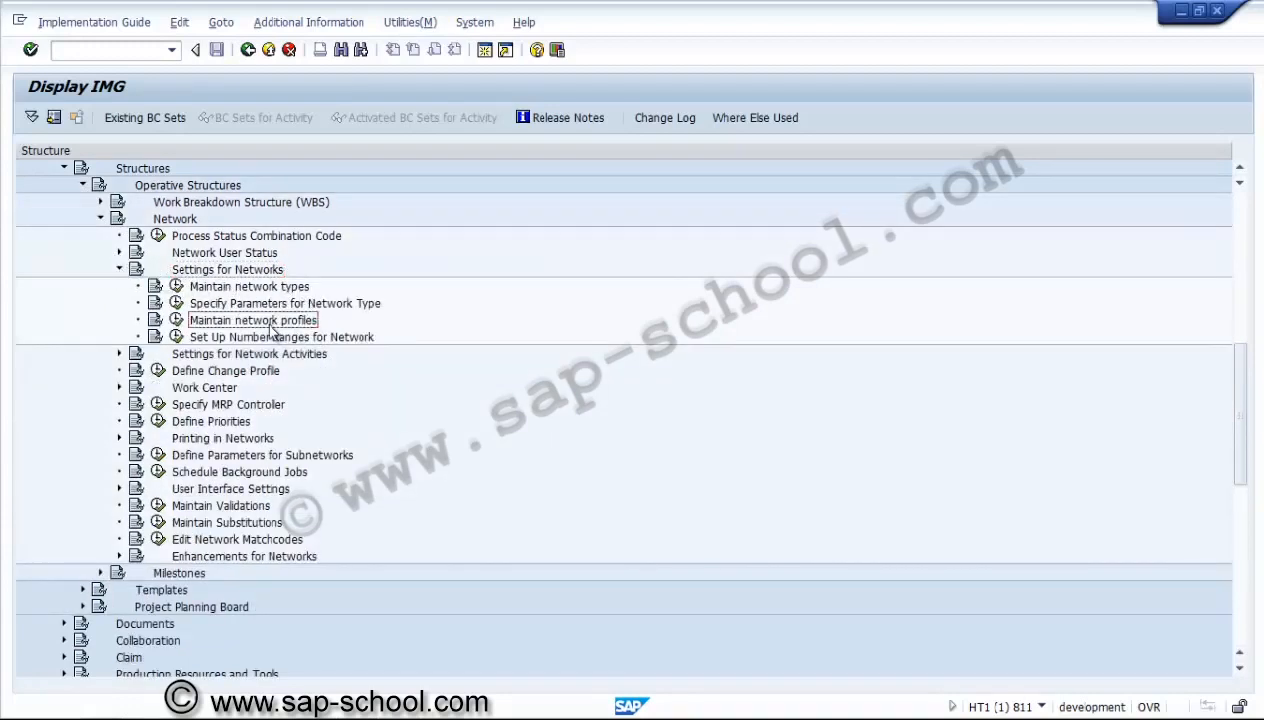
left_click(177, 320)
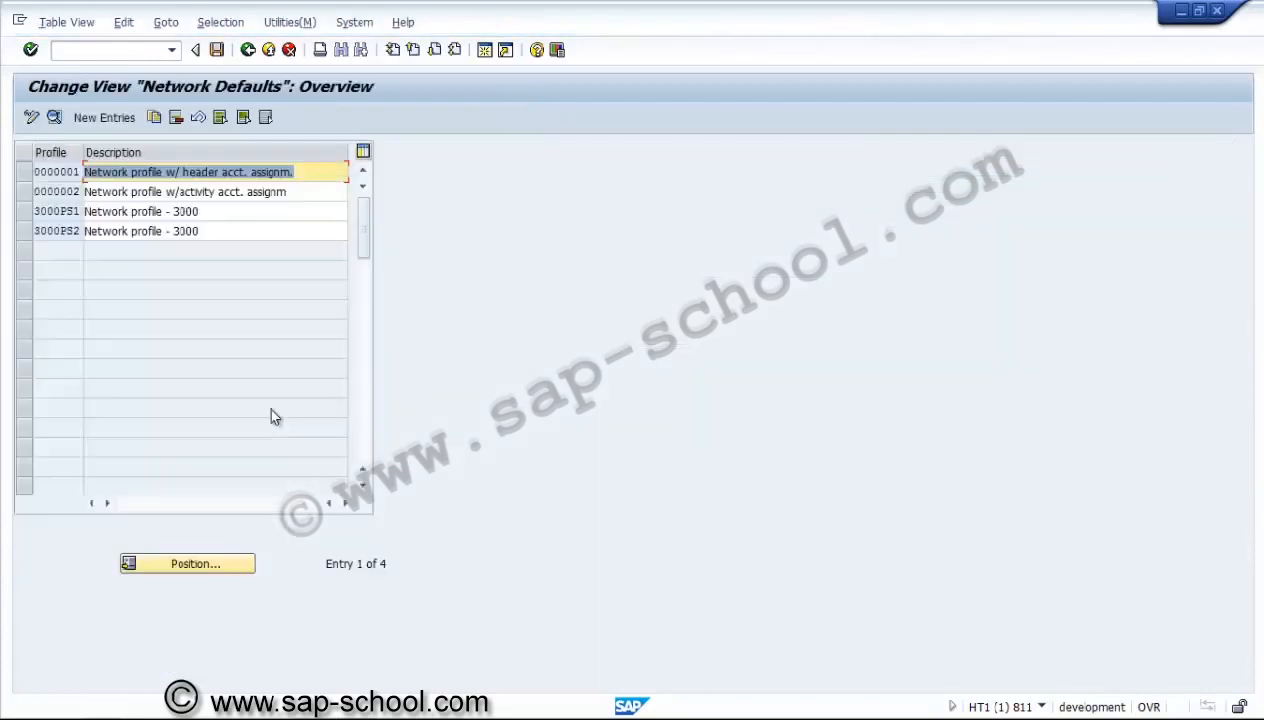
Step: Open the details of network profile 3000PS1 and set its procurement indicator to PS1
left_click(36, 213)
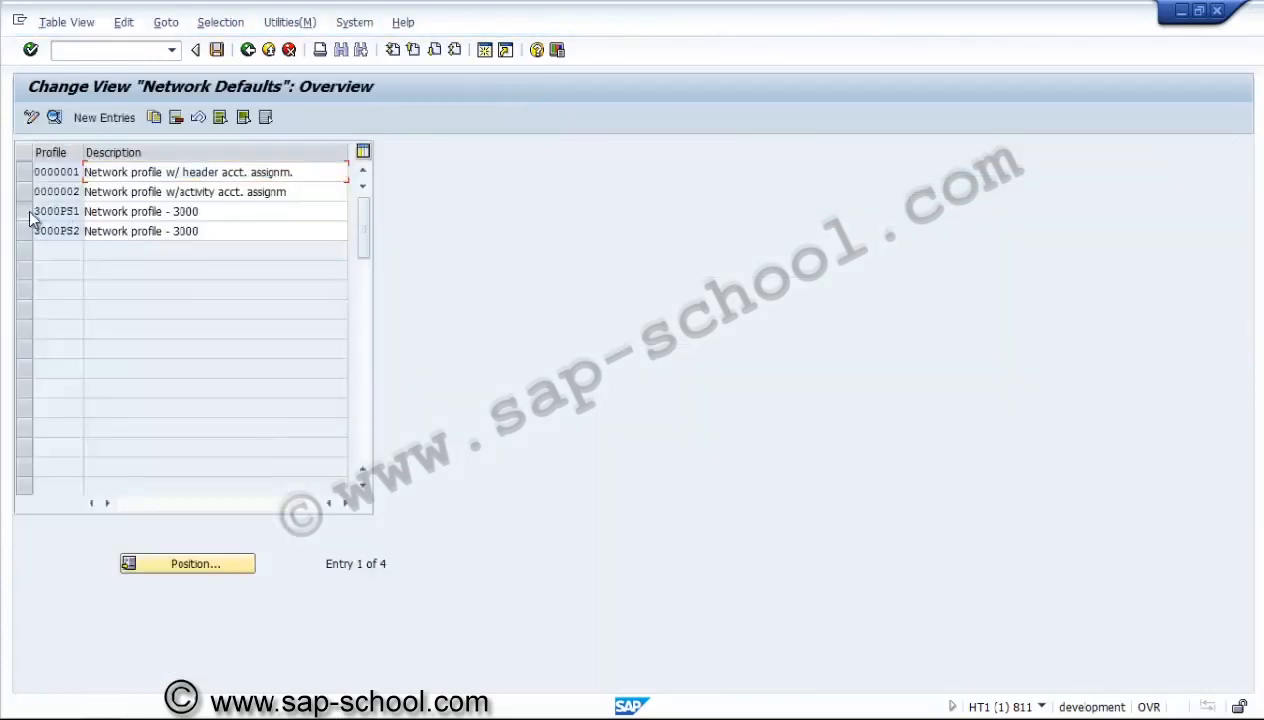
left_click(55, 117)
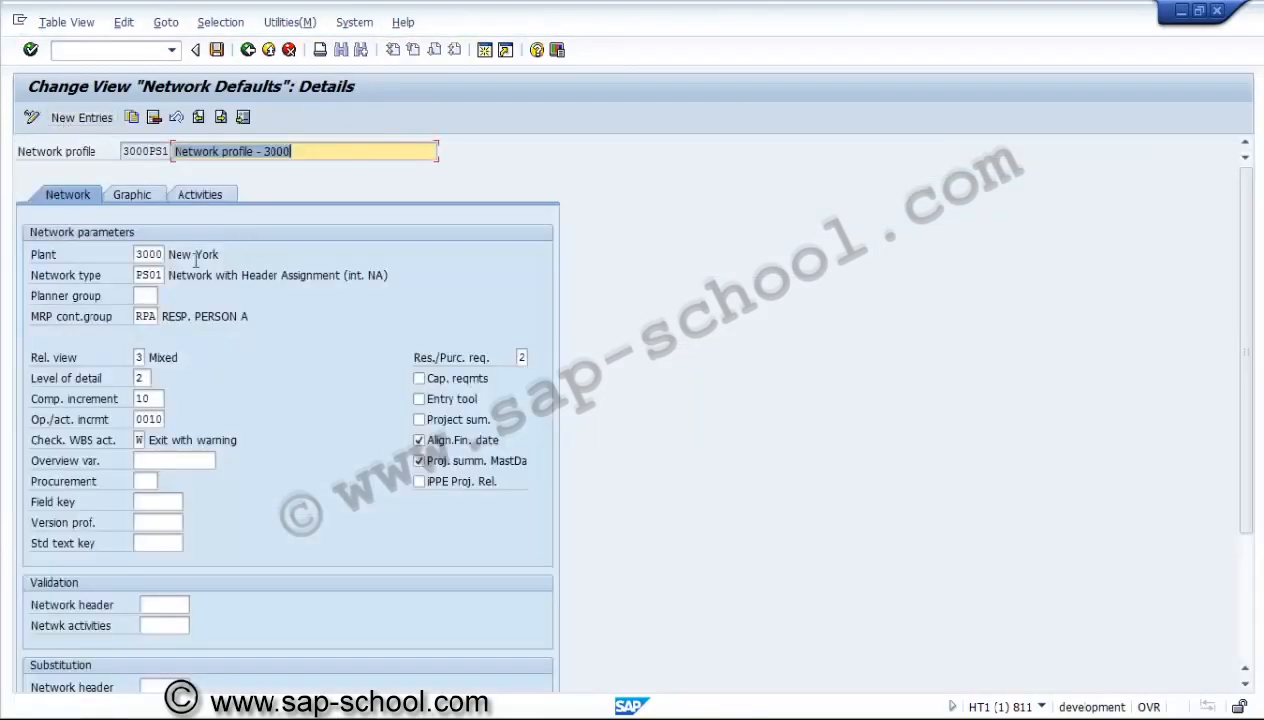
left_click(156, 316)
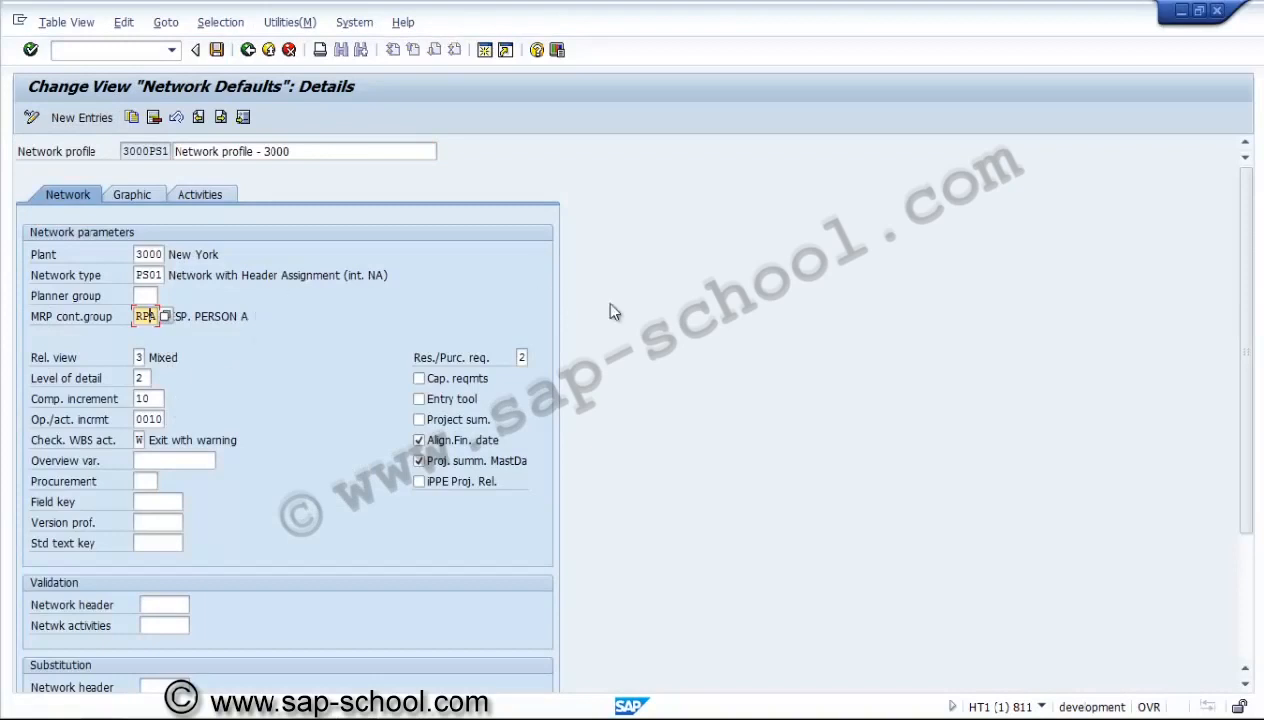
left_click(1250, 600)
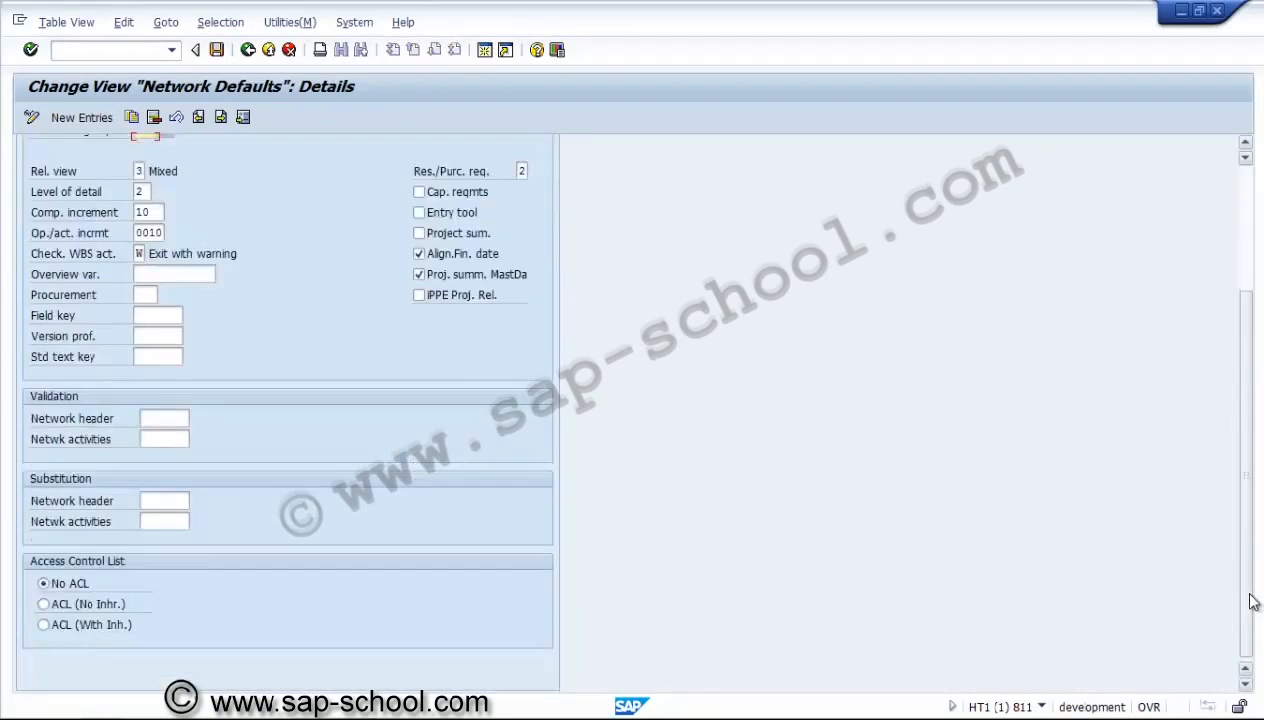
left_click_drag(1248, 586, 1240, 286)
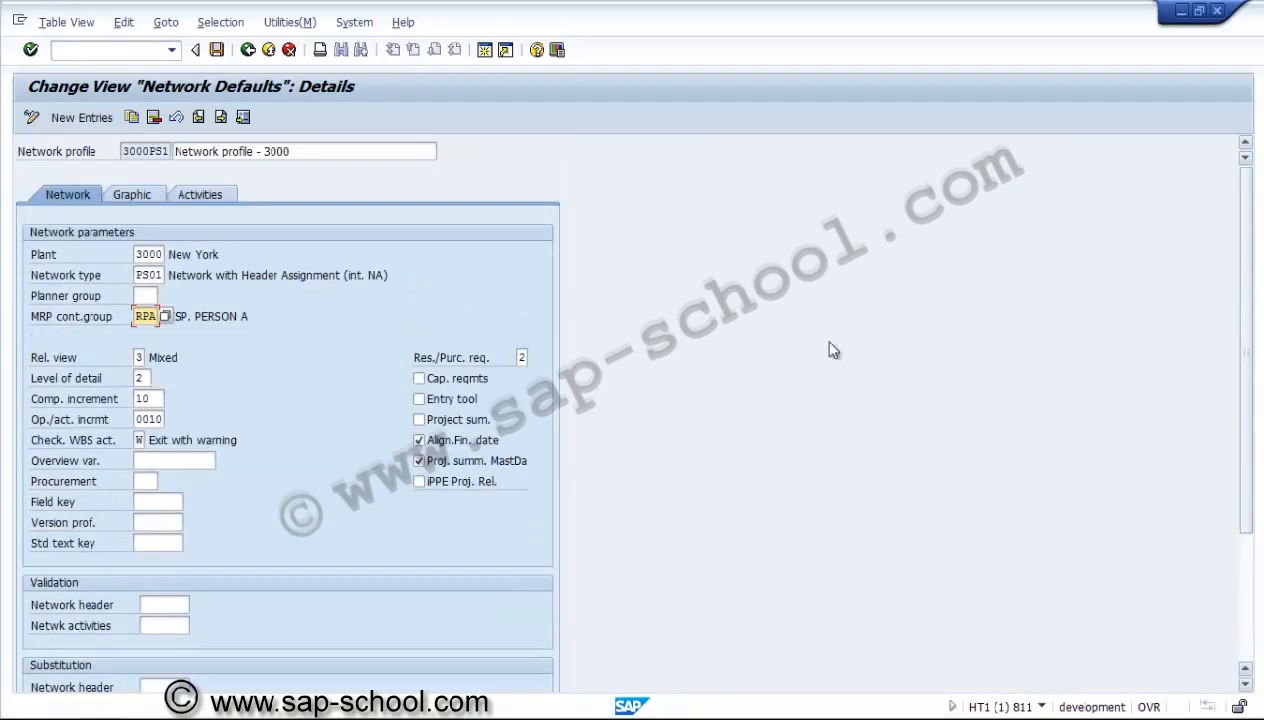
left_click(150, 482)
left_click(169, 484)
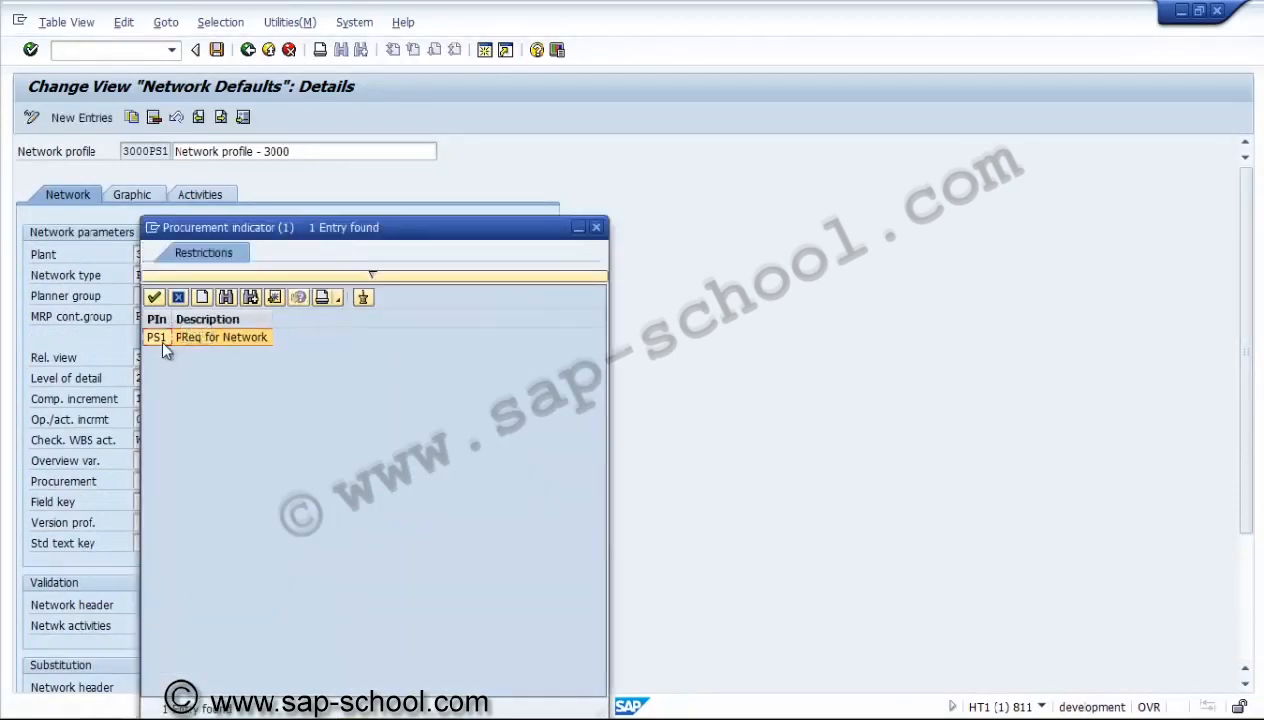
double_click(160, 338)
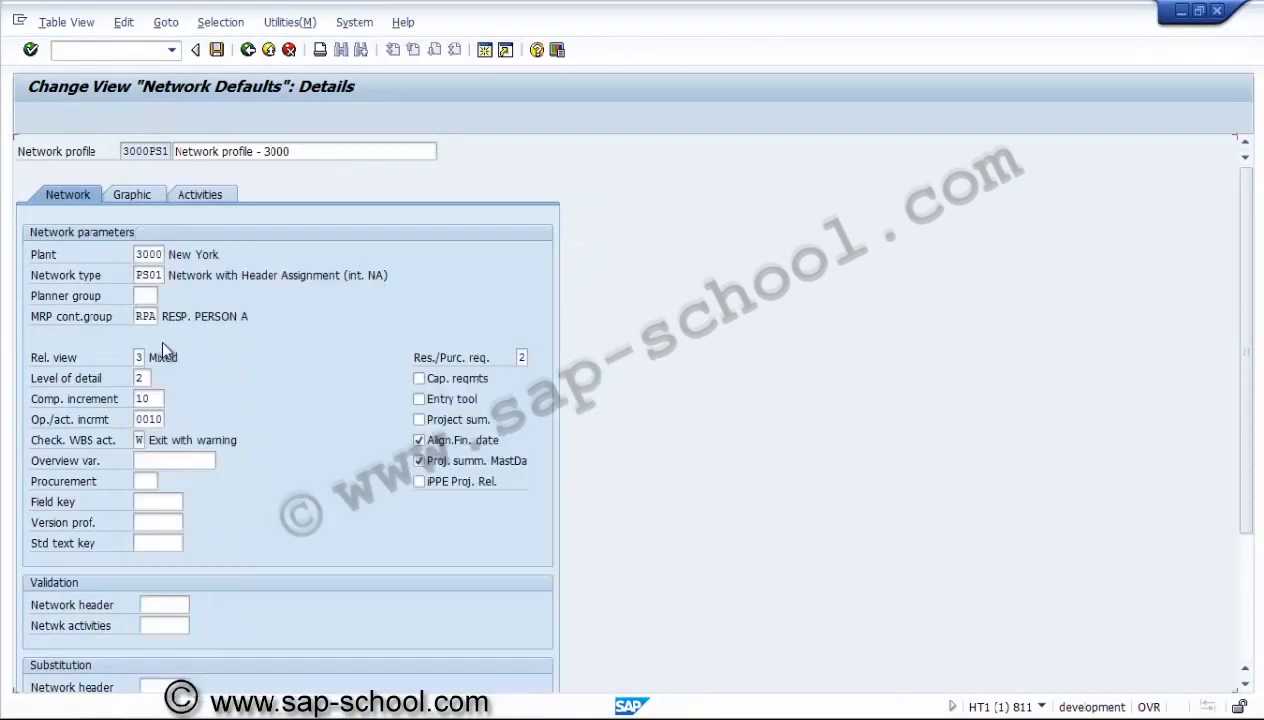
Step: Review the graphic, network and activity defaults of network profile 3000PS1, including the externally processed activity parameters
left_click(140, 198)
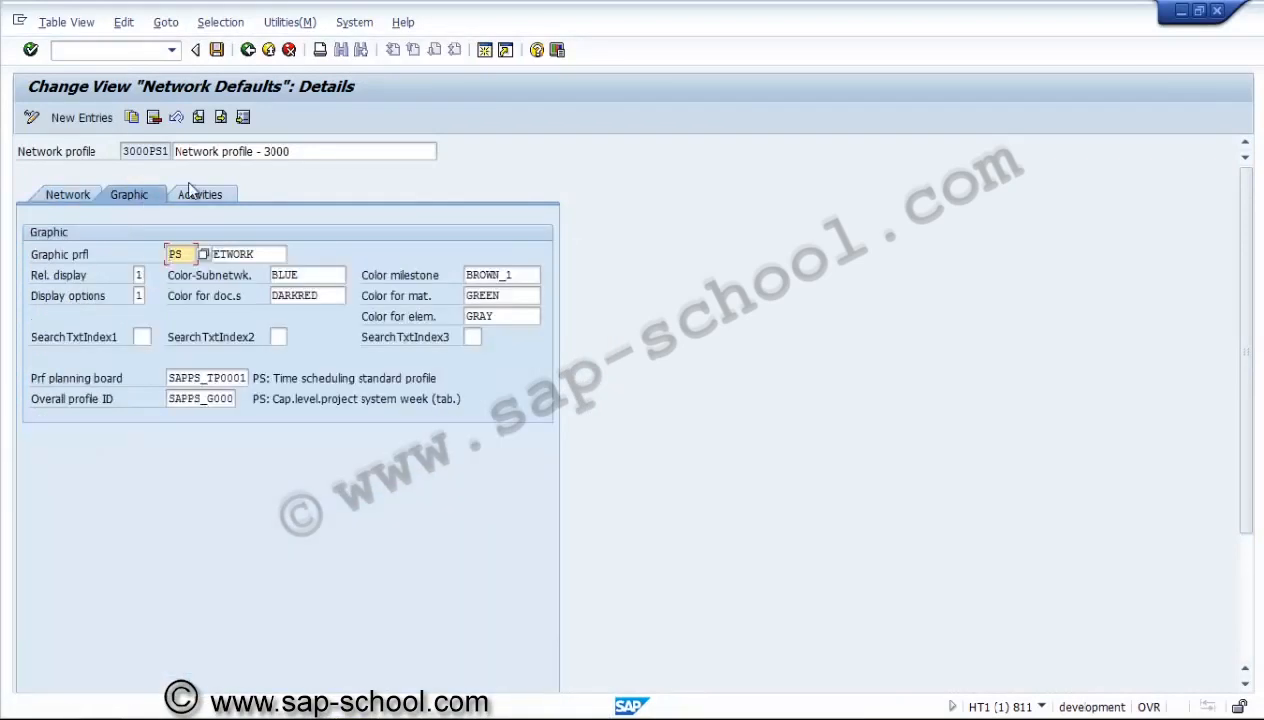
left_click(188, 189)
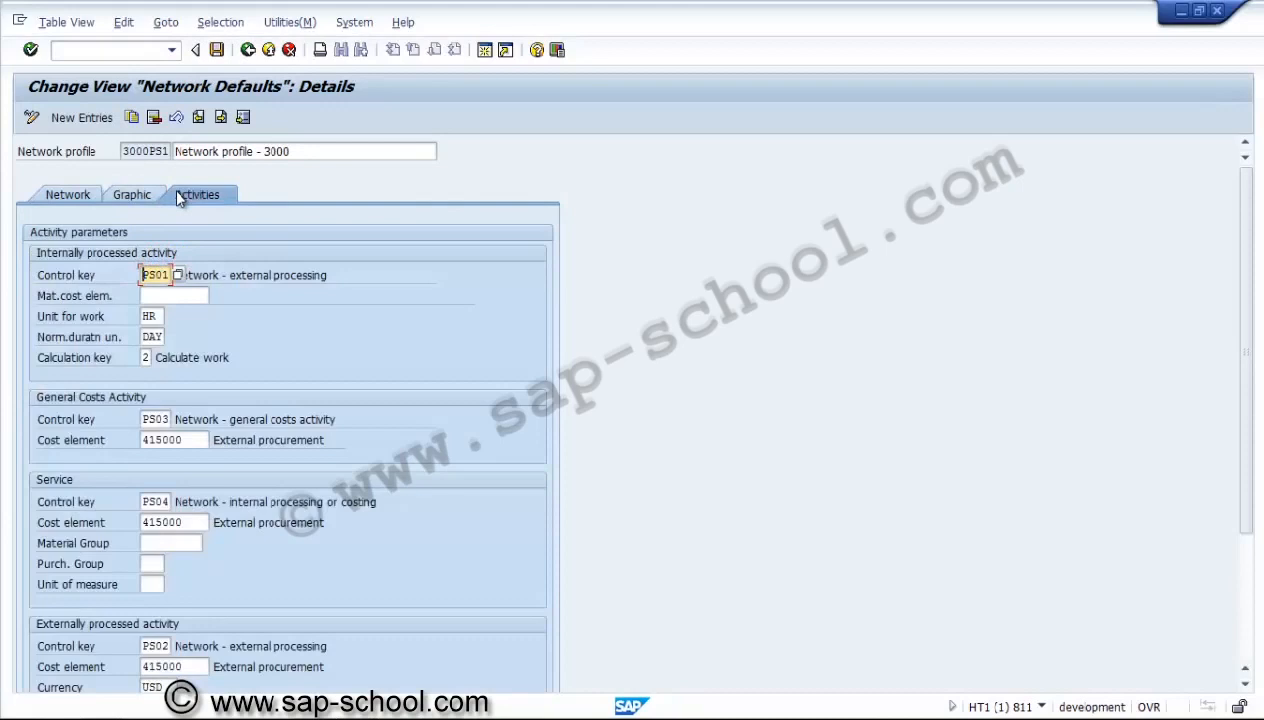
left_click(88, 197)
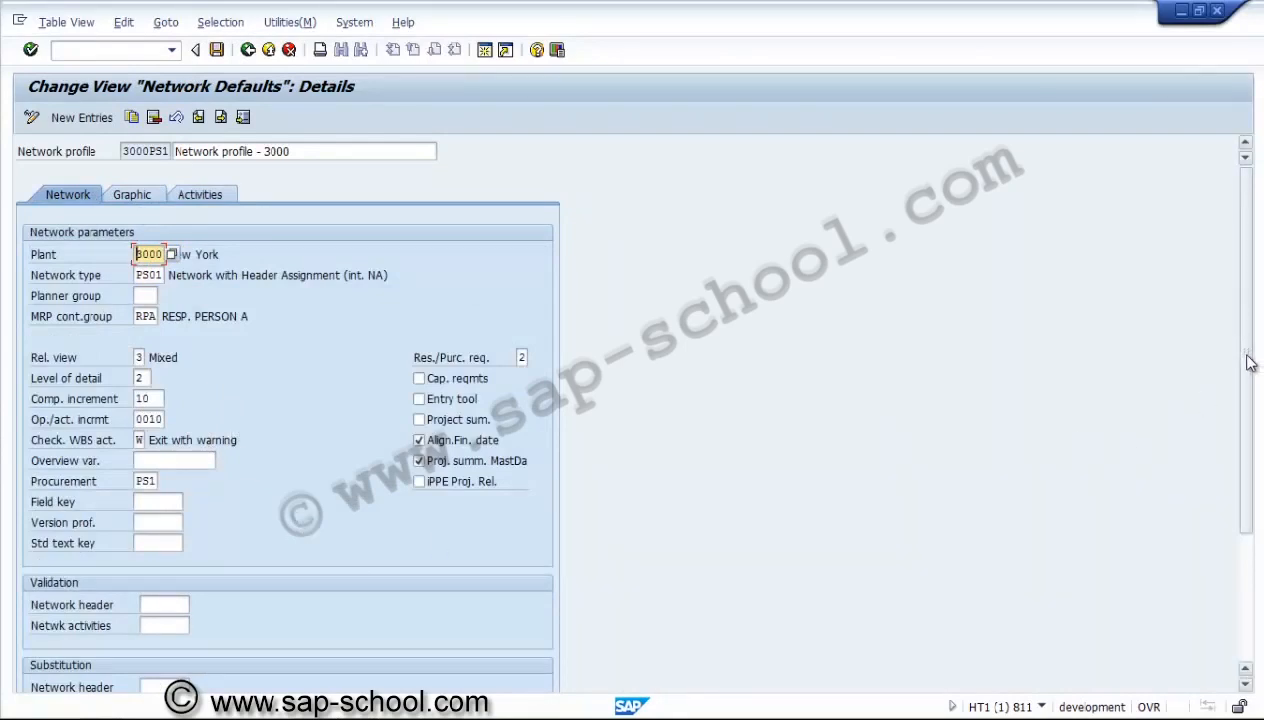
mouse_move(1250, 363)
left_mouse_down()
mouse_move(1250, 558)
mouse_move(1252, 375)
left_mouse_up()
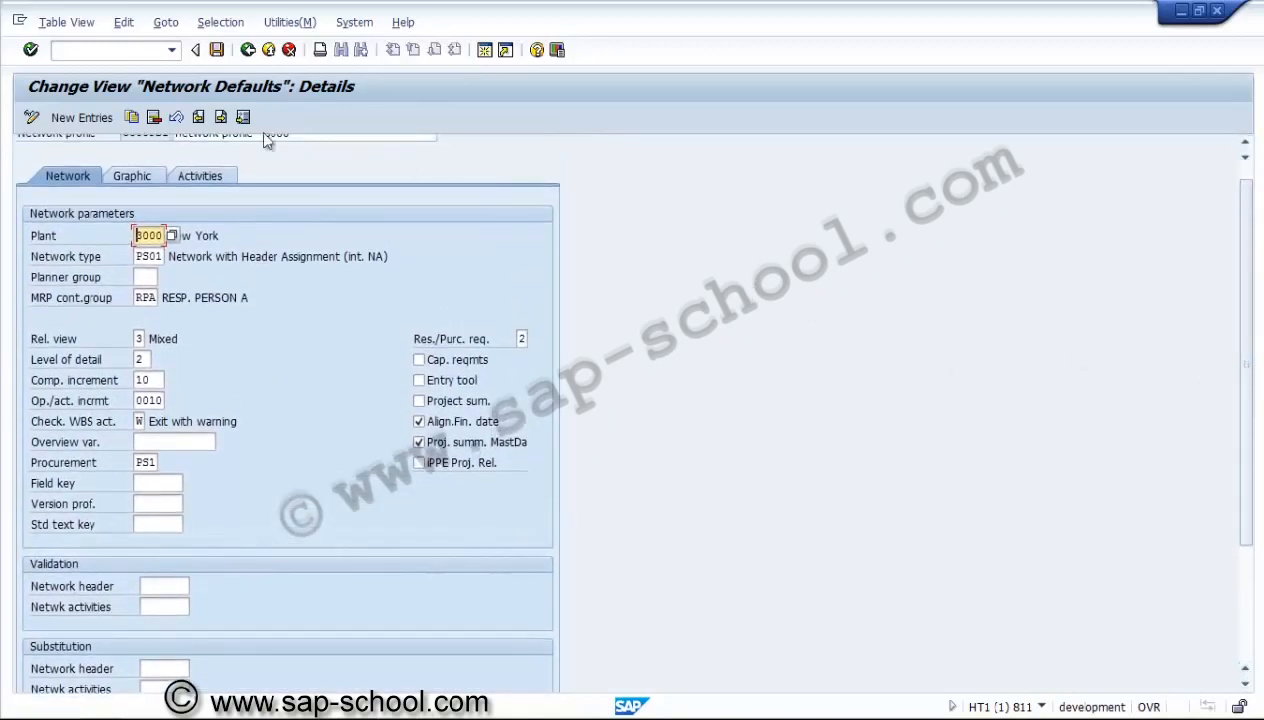
left_click(210, 177)
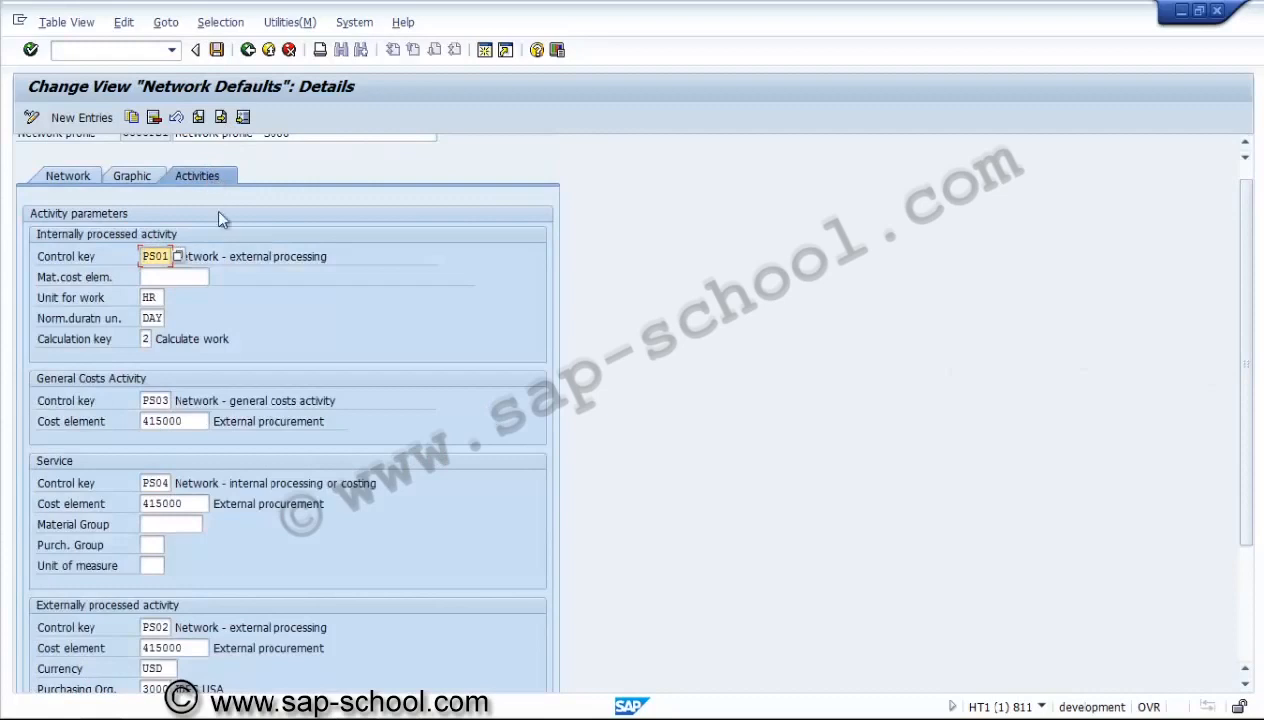
left_click(175, 278)
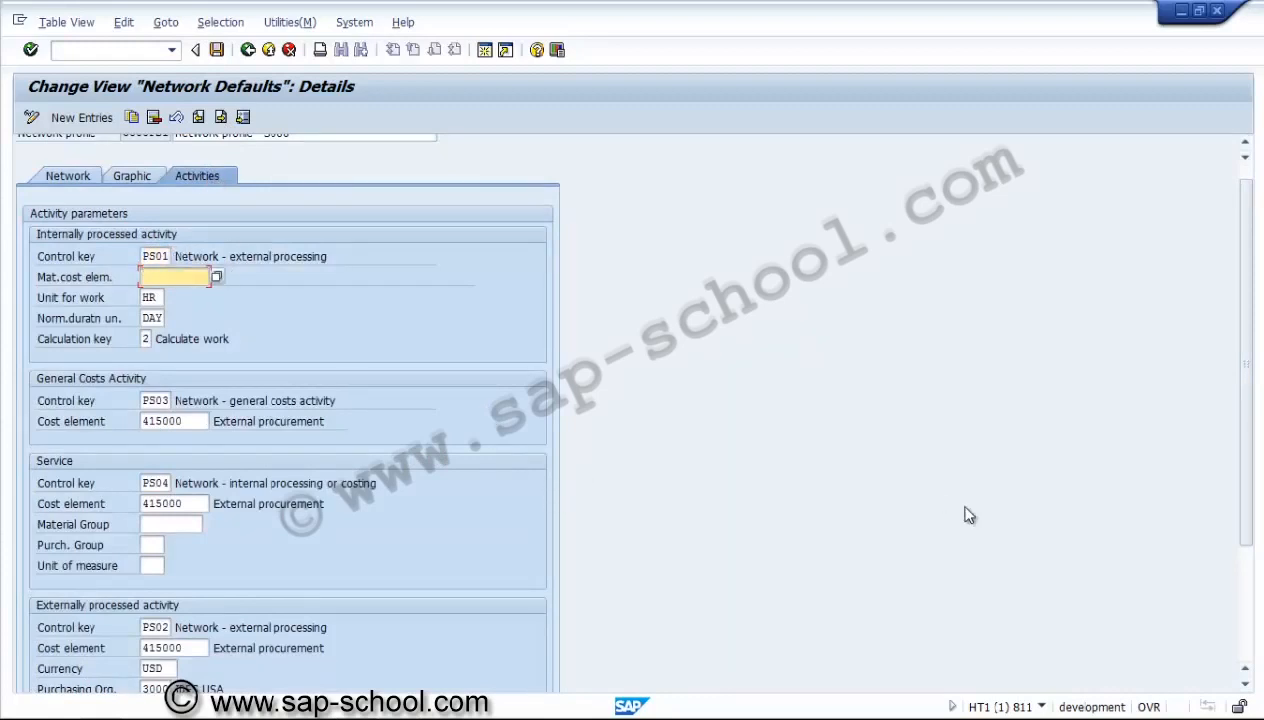
left_click(1245, 606)
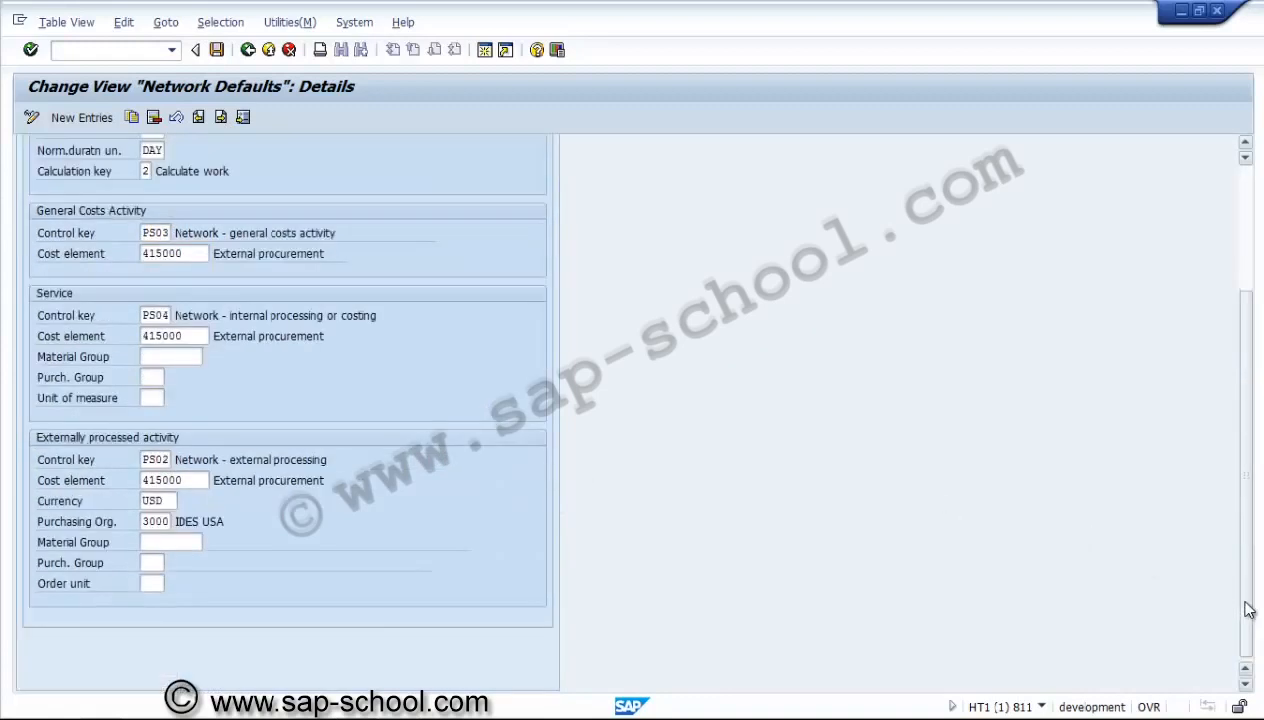
Step: Save network profile 3000PS1 in the existing customizing request "PS - Network profile 3000 - PS01"
left_click_drag(1249, 610, 1252, 367)
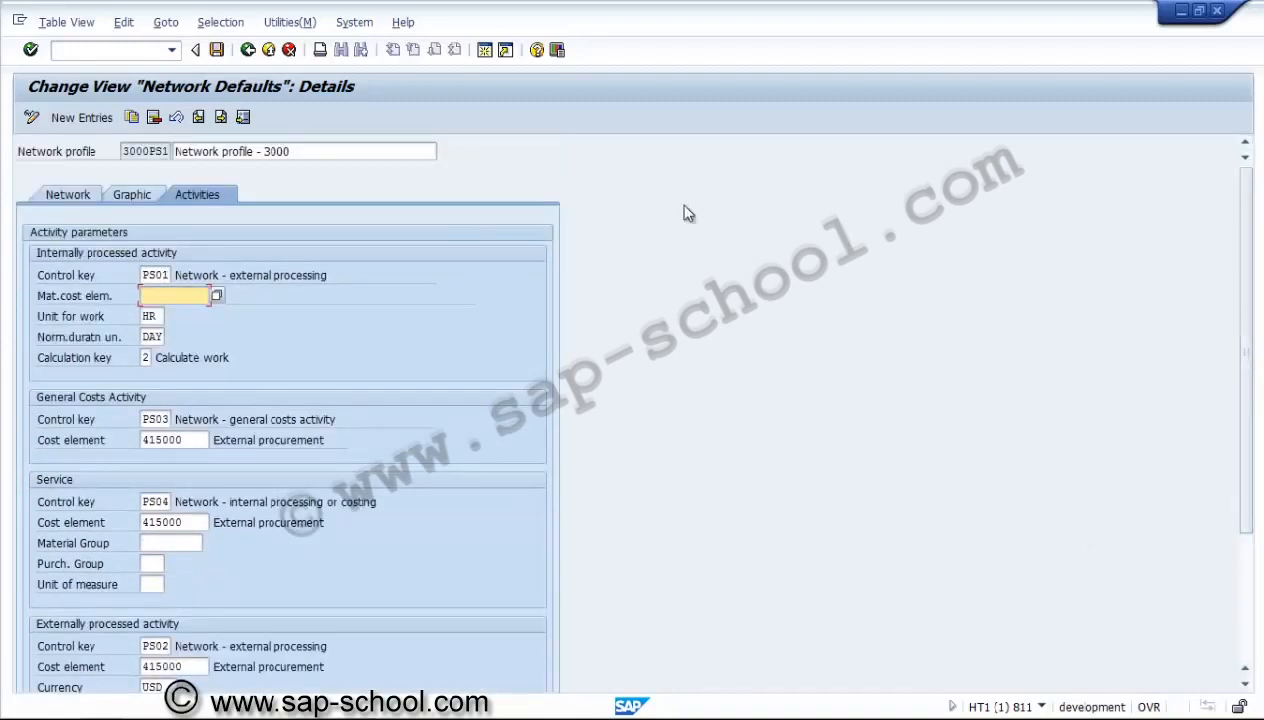
left_click(65, 191)
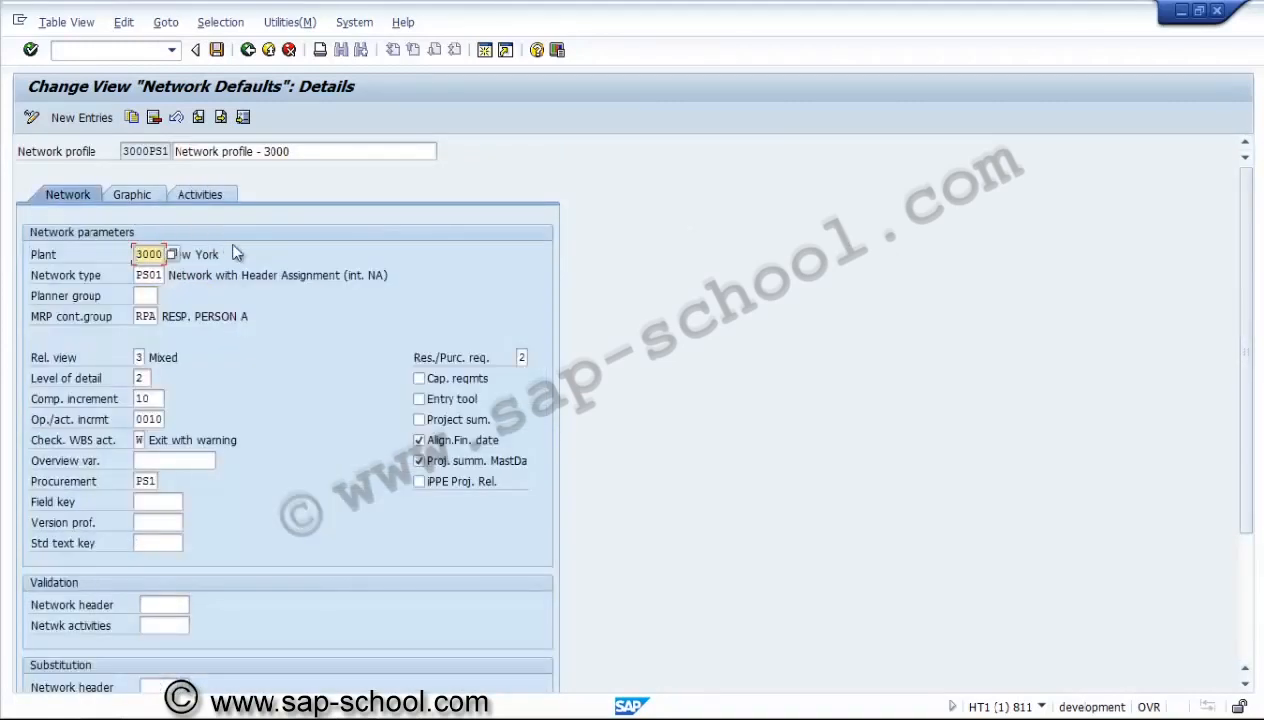
left_click(216, 49)
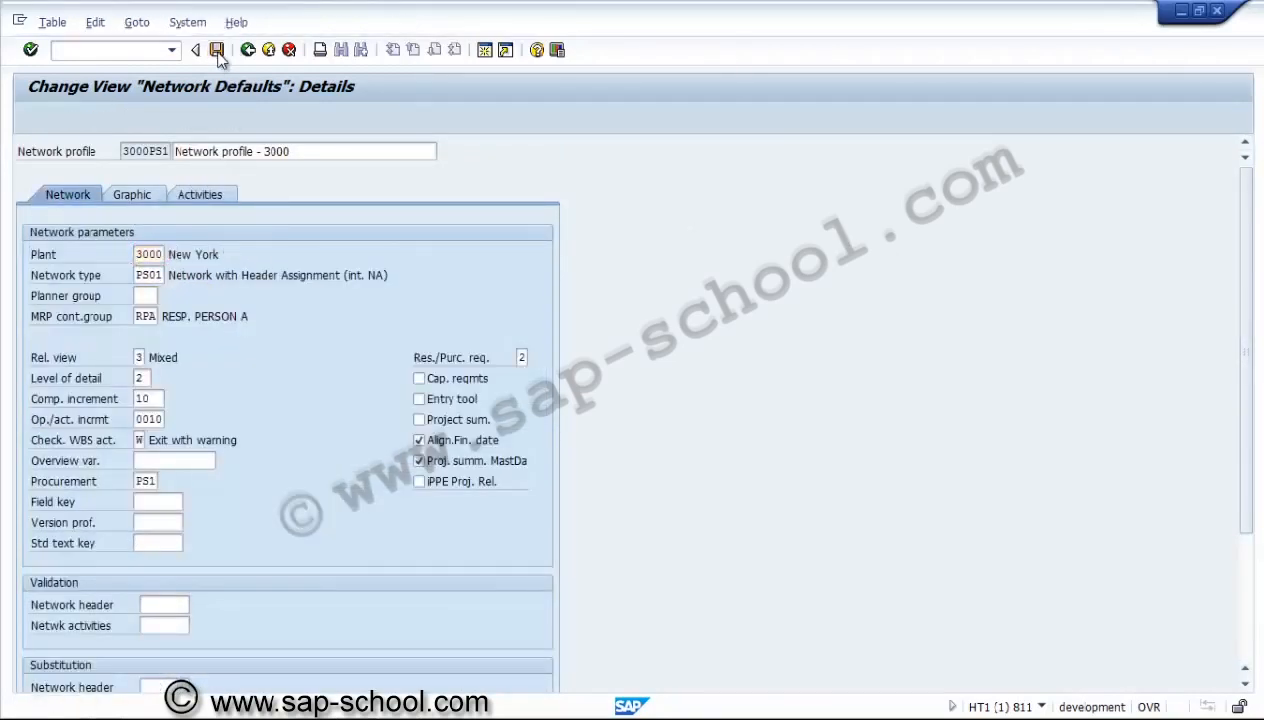
left_click(384, 316)
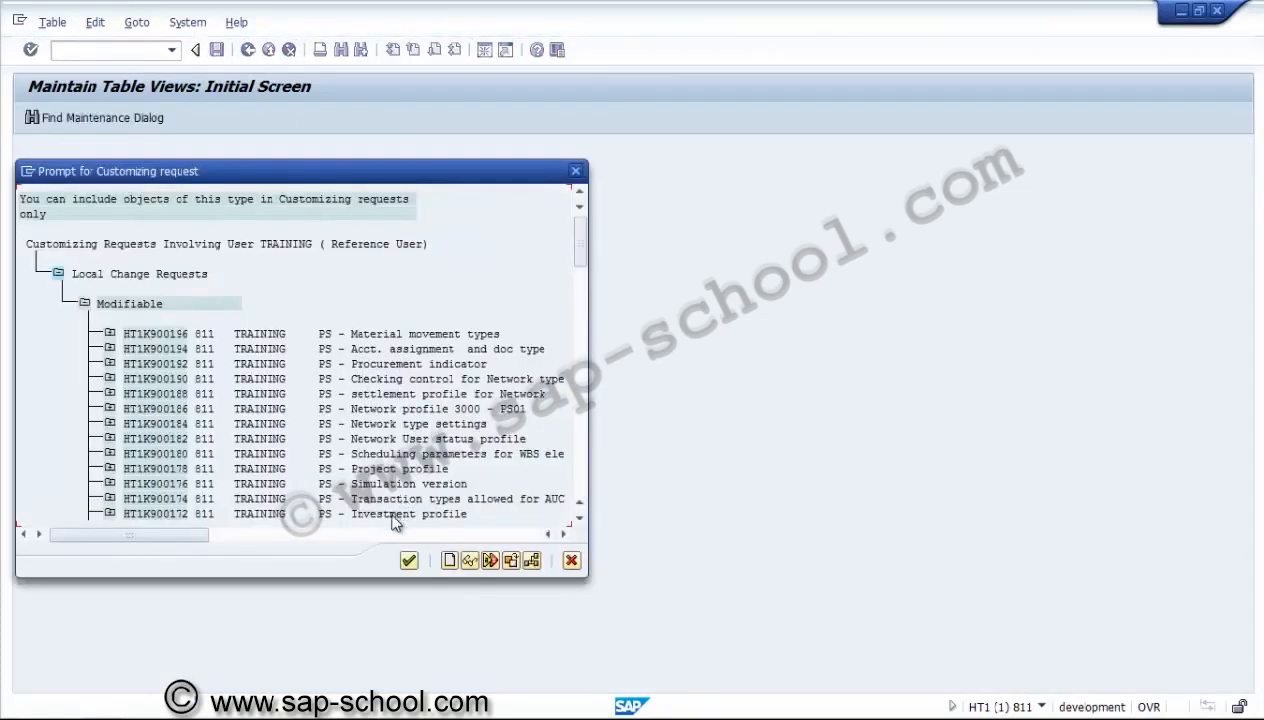
double_click(407, 414)
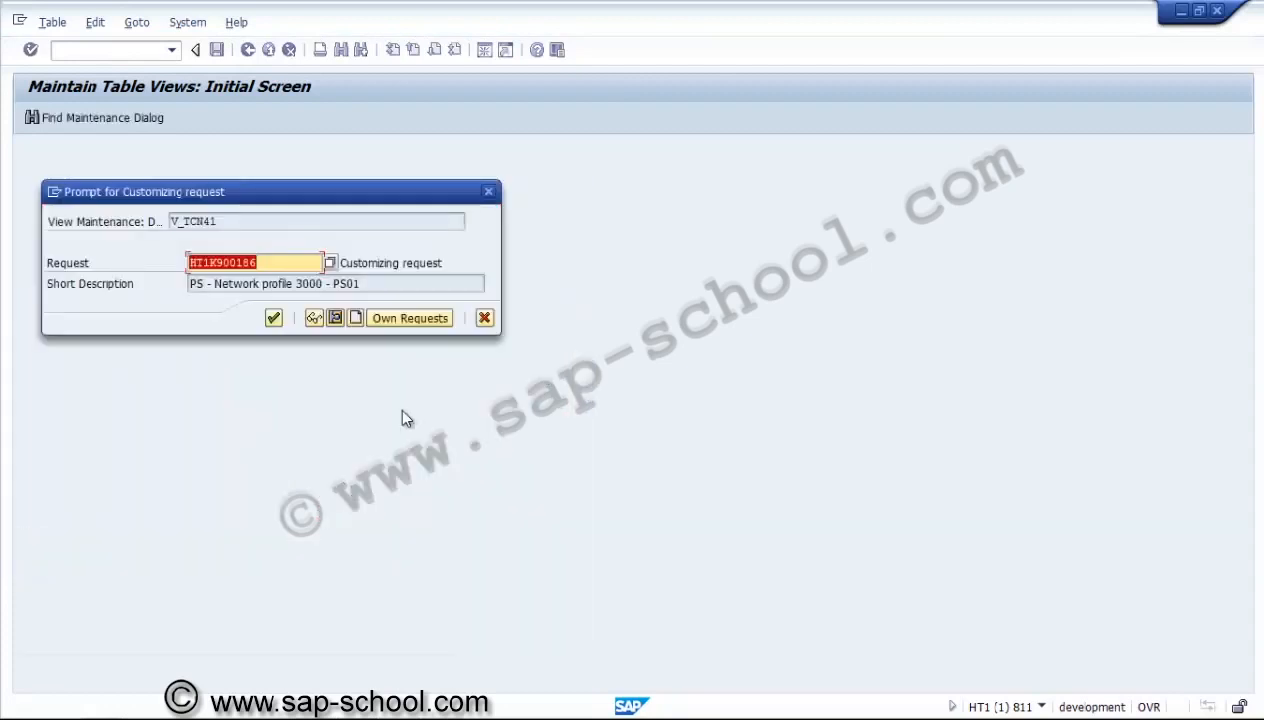
left_click(273, 318)
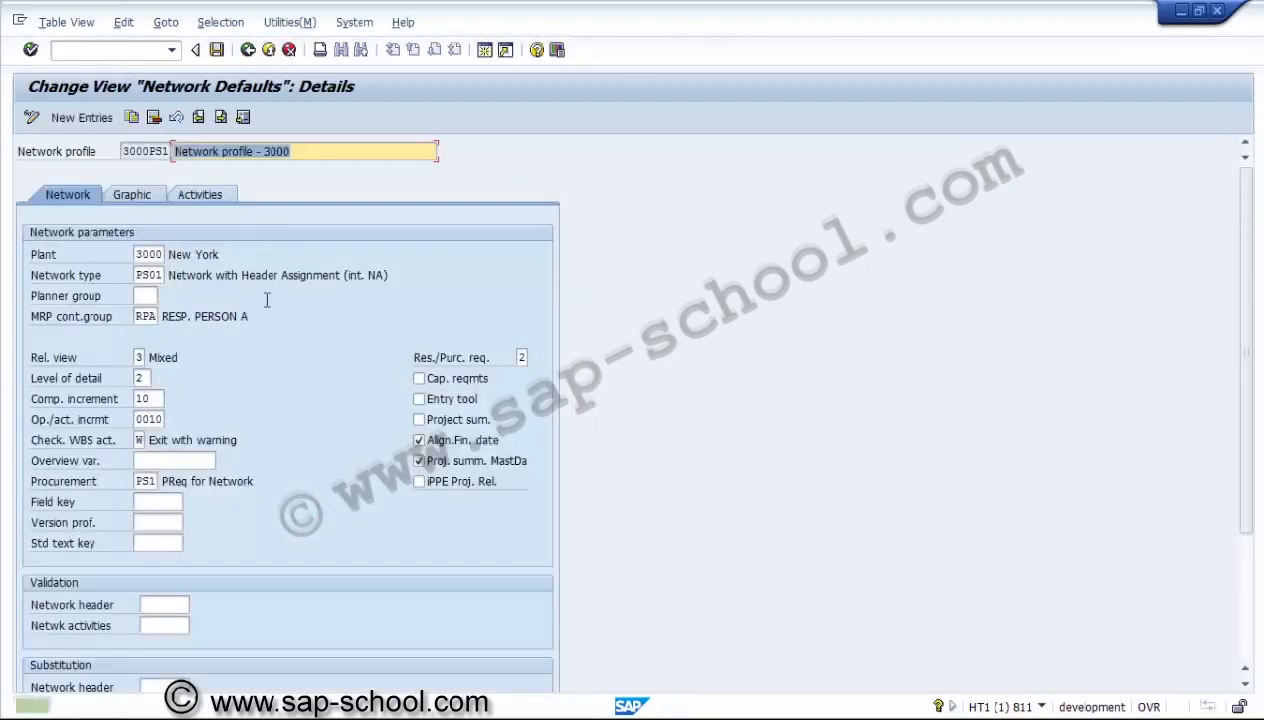
Step: Open the details of network profile 3000PS2, assign its procurement indicator, and save the profile before returning to the IMG
left_click(247, 49)
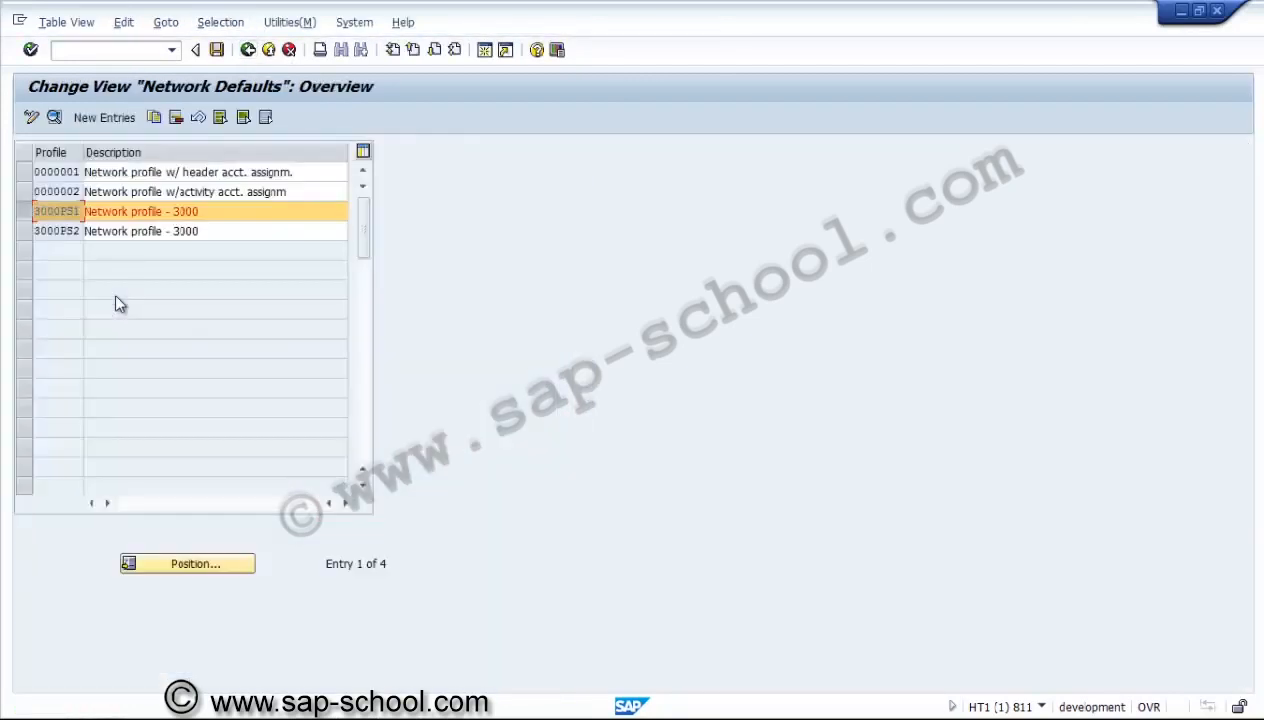
left_click(25, 231)
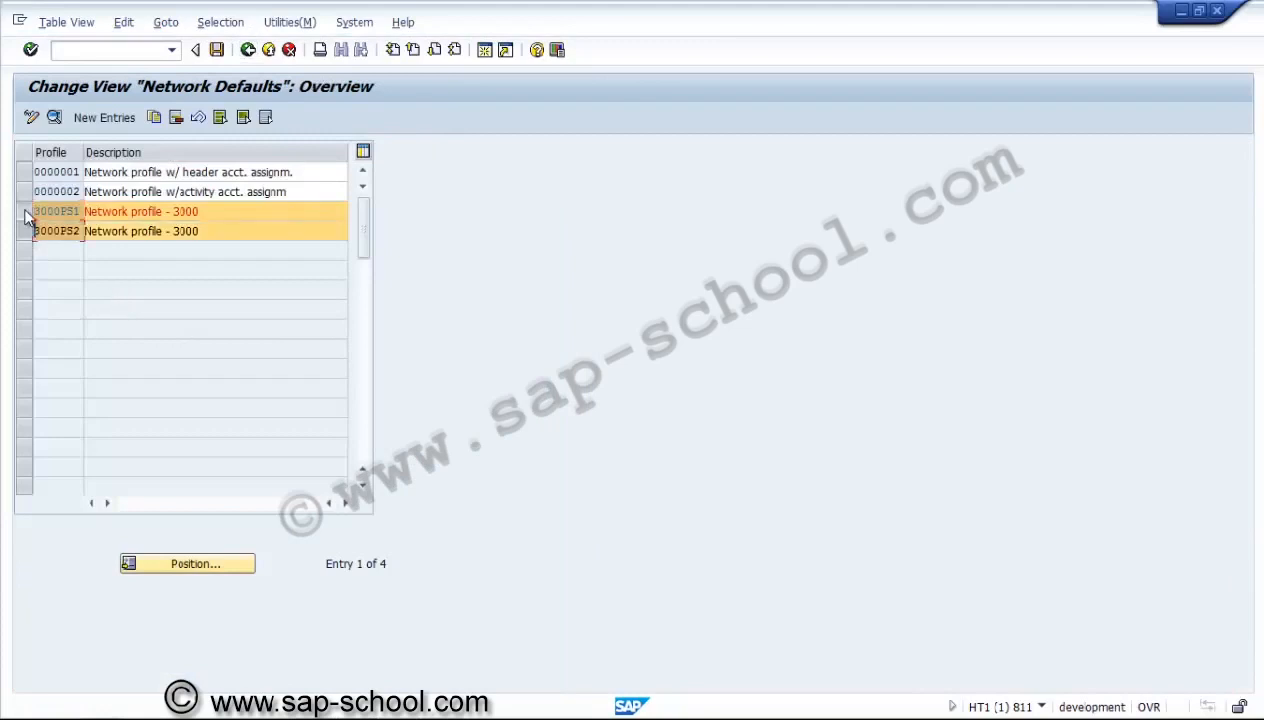
left_click(54, 117)
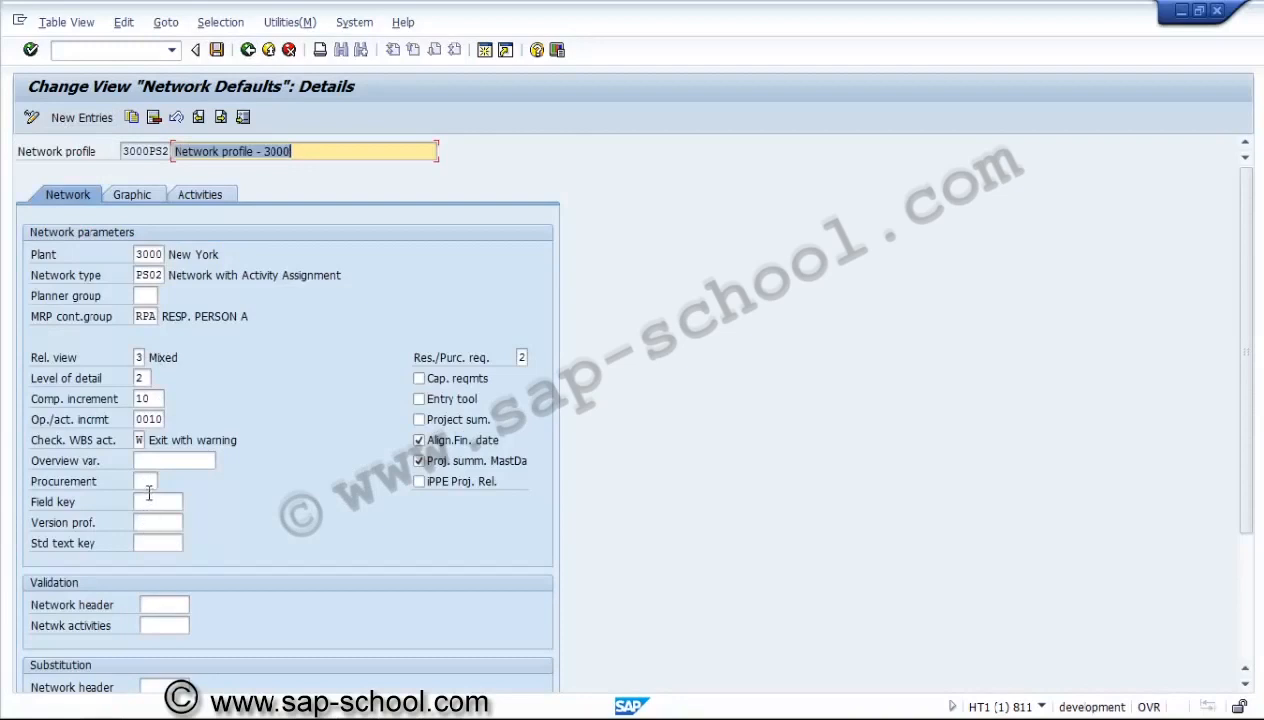
left_click(145, 483)
left_click(163, 482)
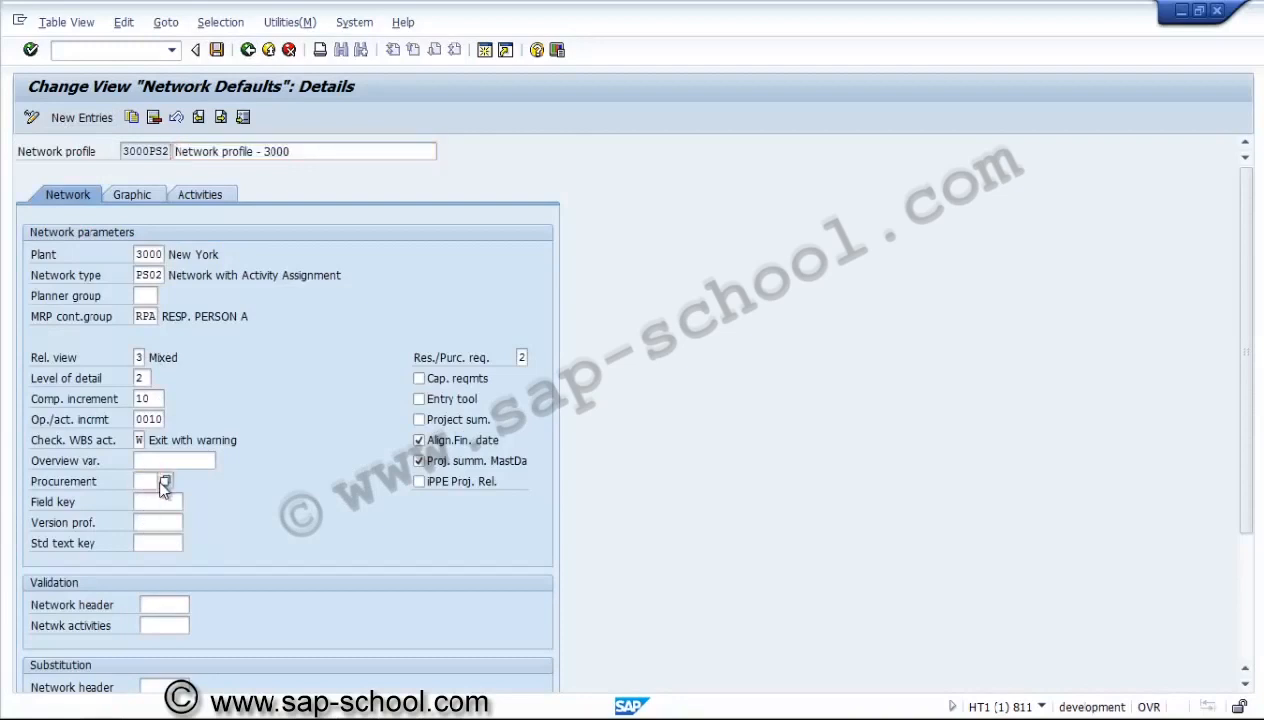
double_click(166, 337)
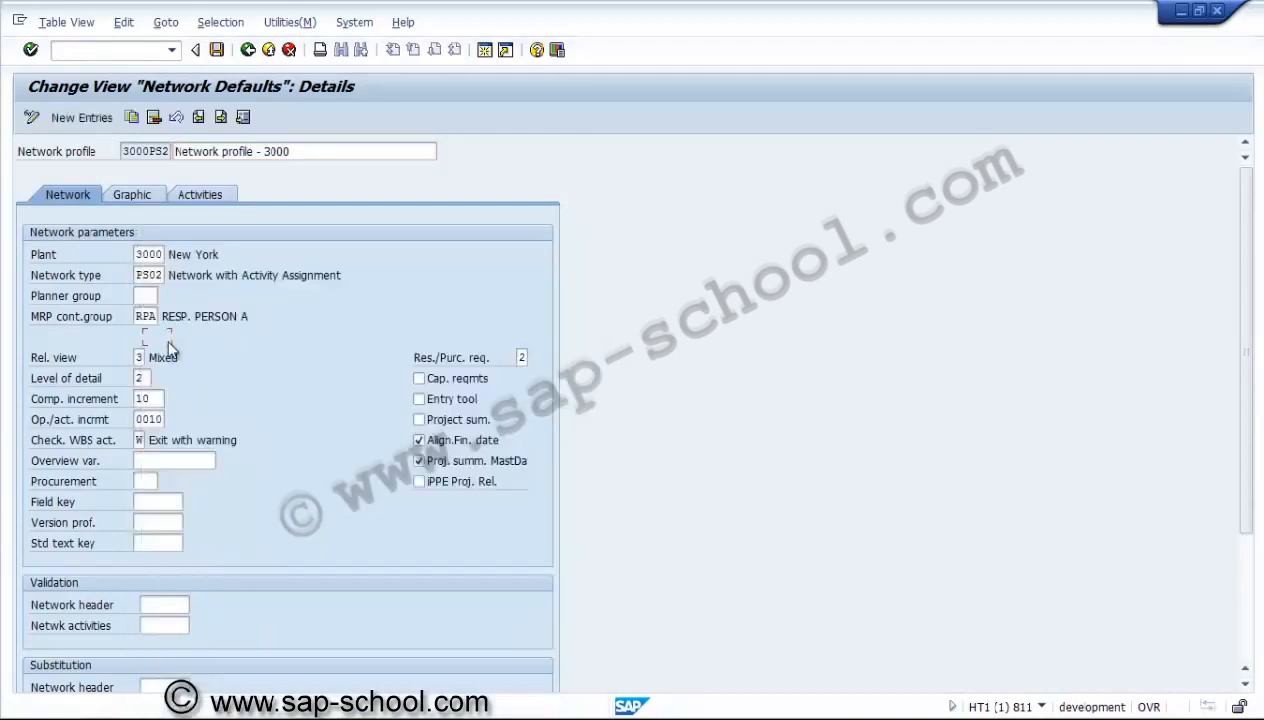
left_click(216, 49)
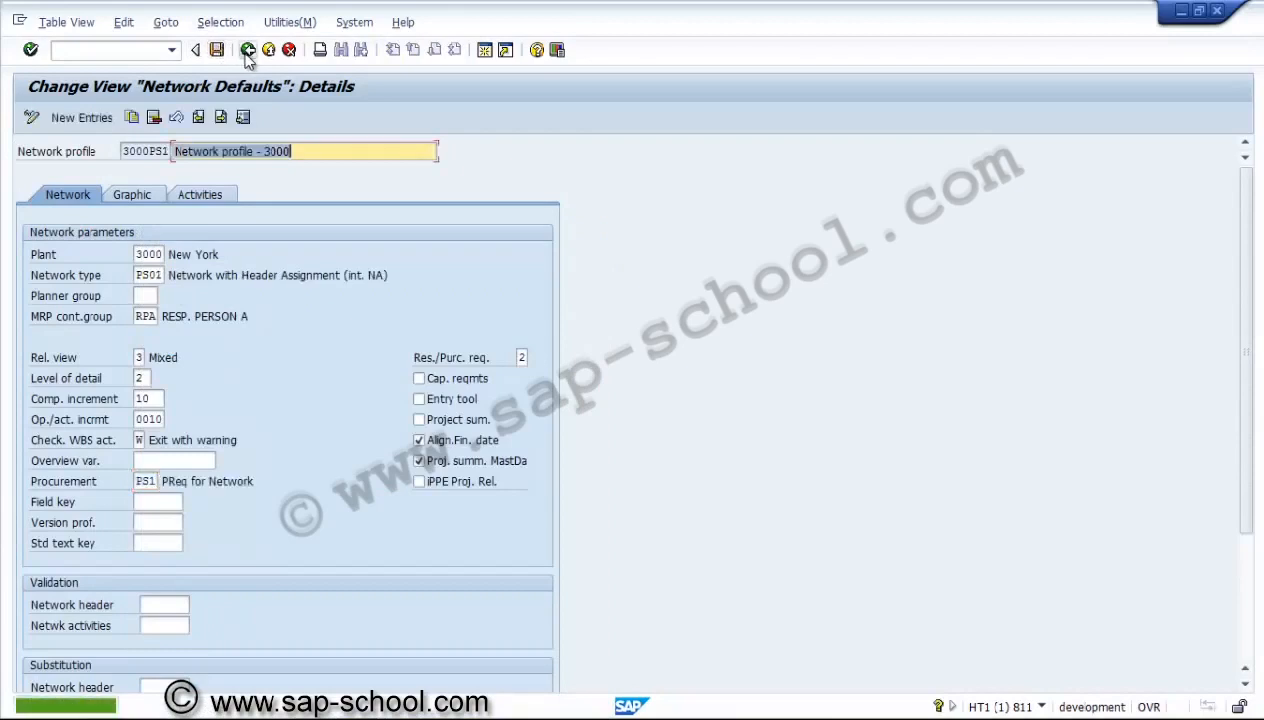
left_click(247, 50)
left_click(247, 50)
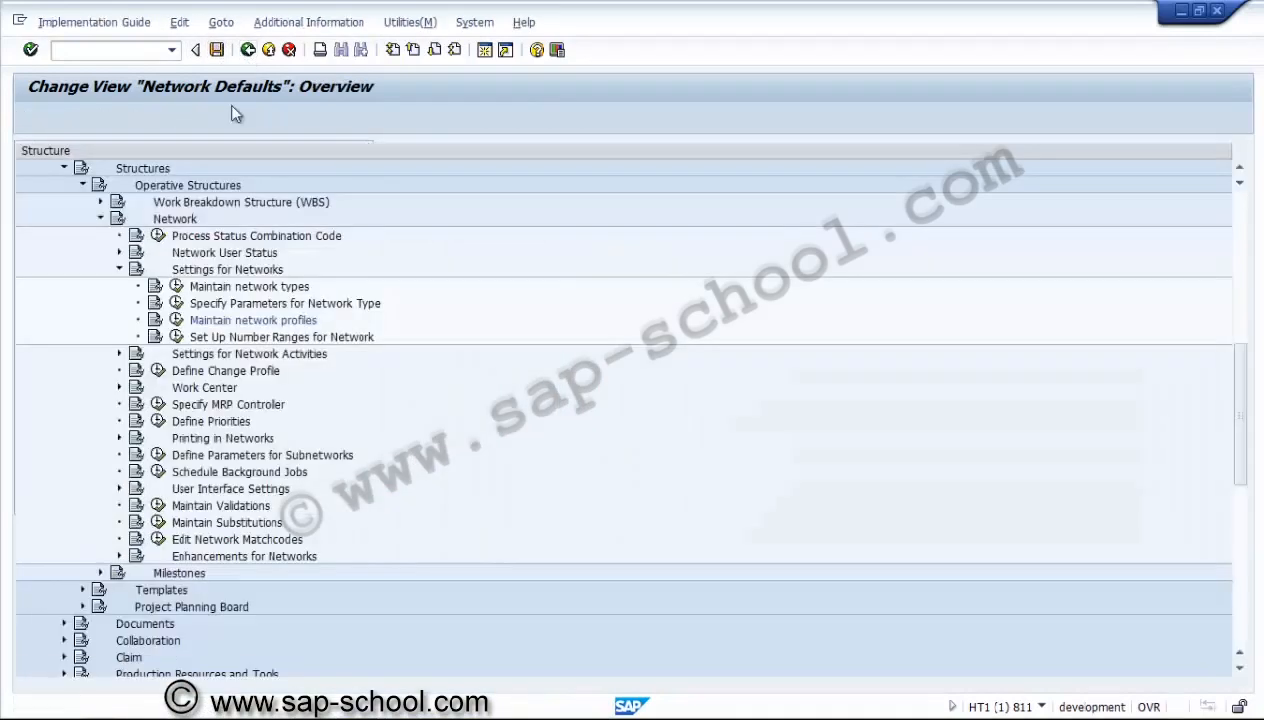
Step: Open Maintain network types and set the settlement profile of network type PS01 to ZPSNTW (Settlement Network)
left_click(176, 287)
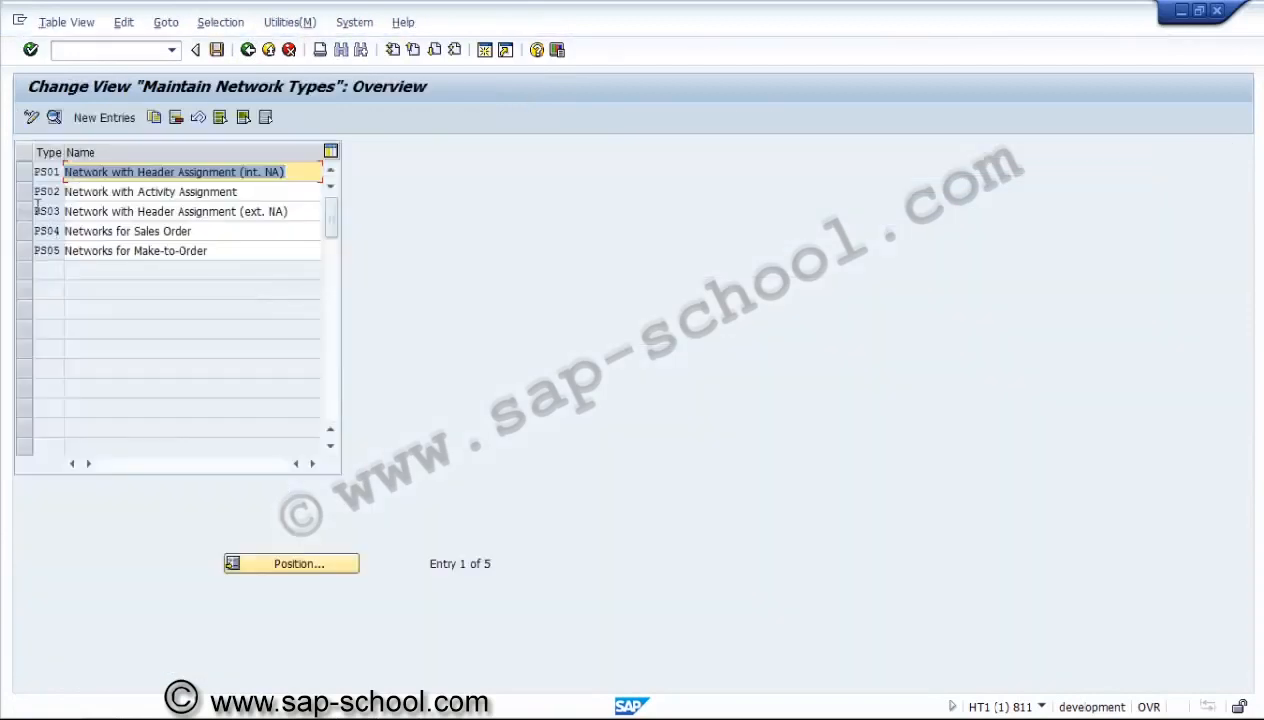
left_click(26, 173)
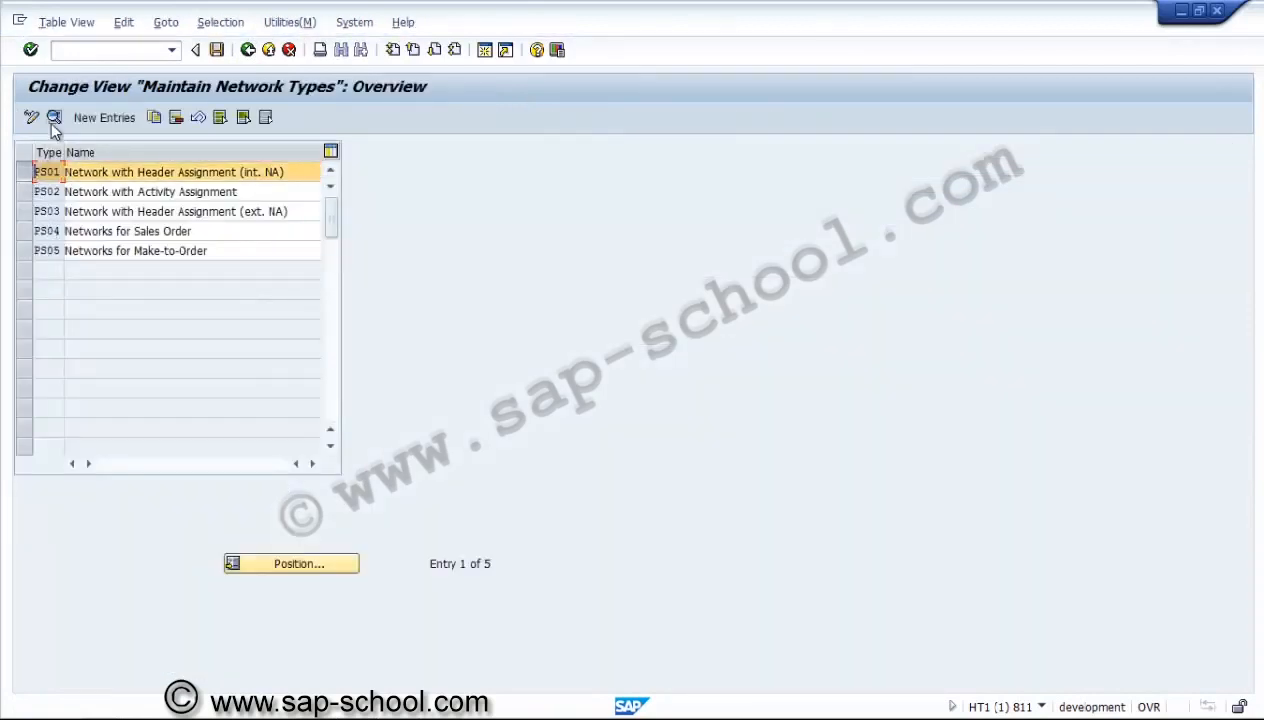
left_click(54, 117)
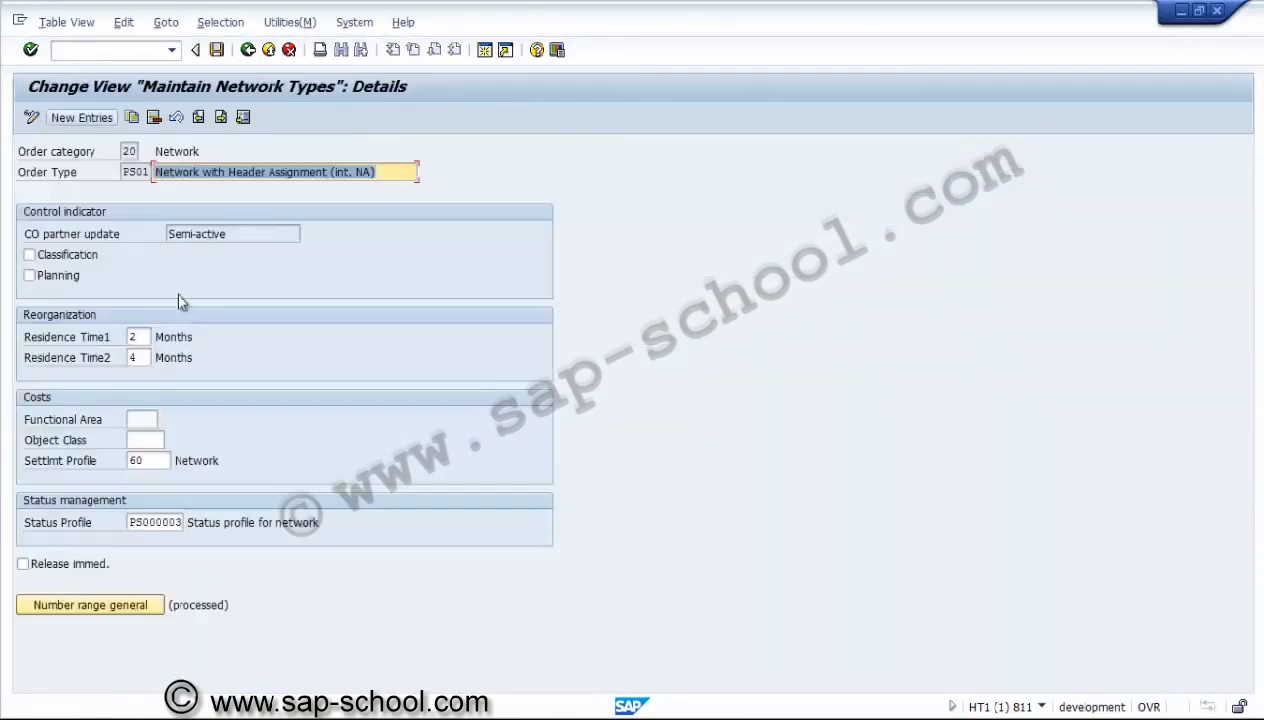
left_click(163, 461)
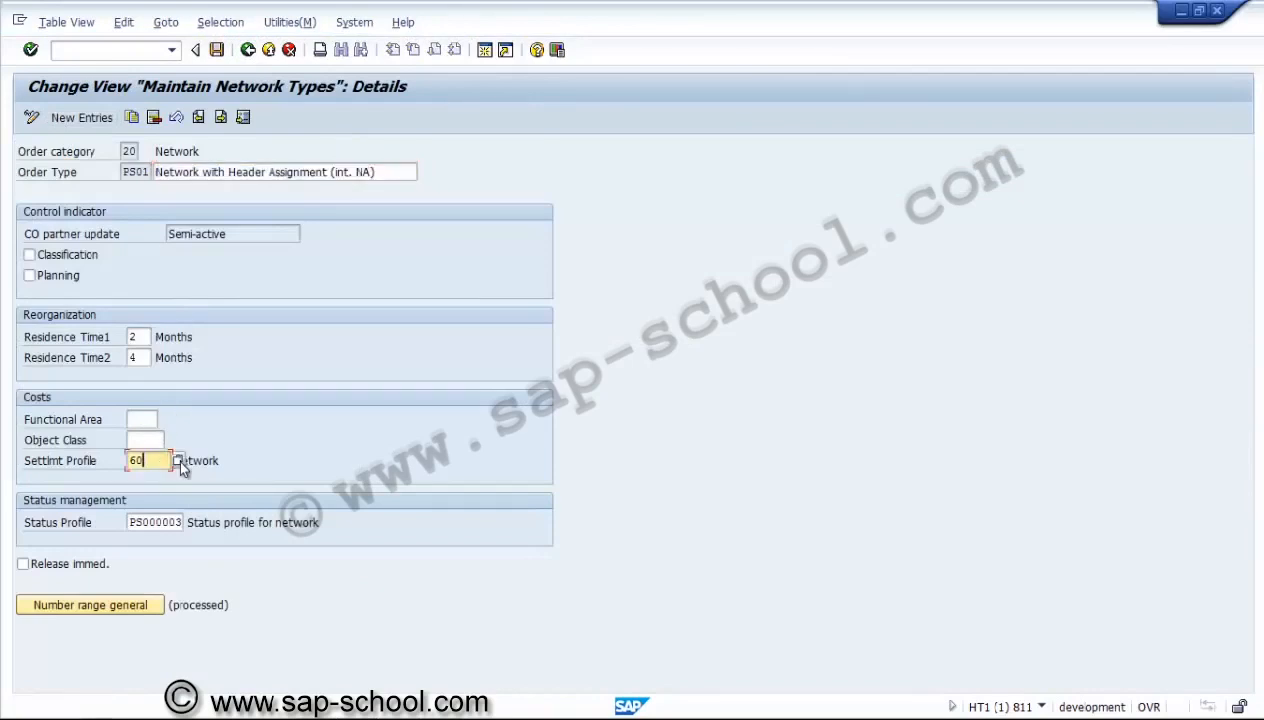
left_click(178, 460)
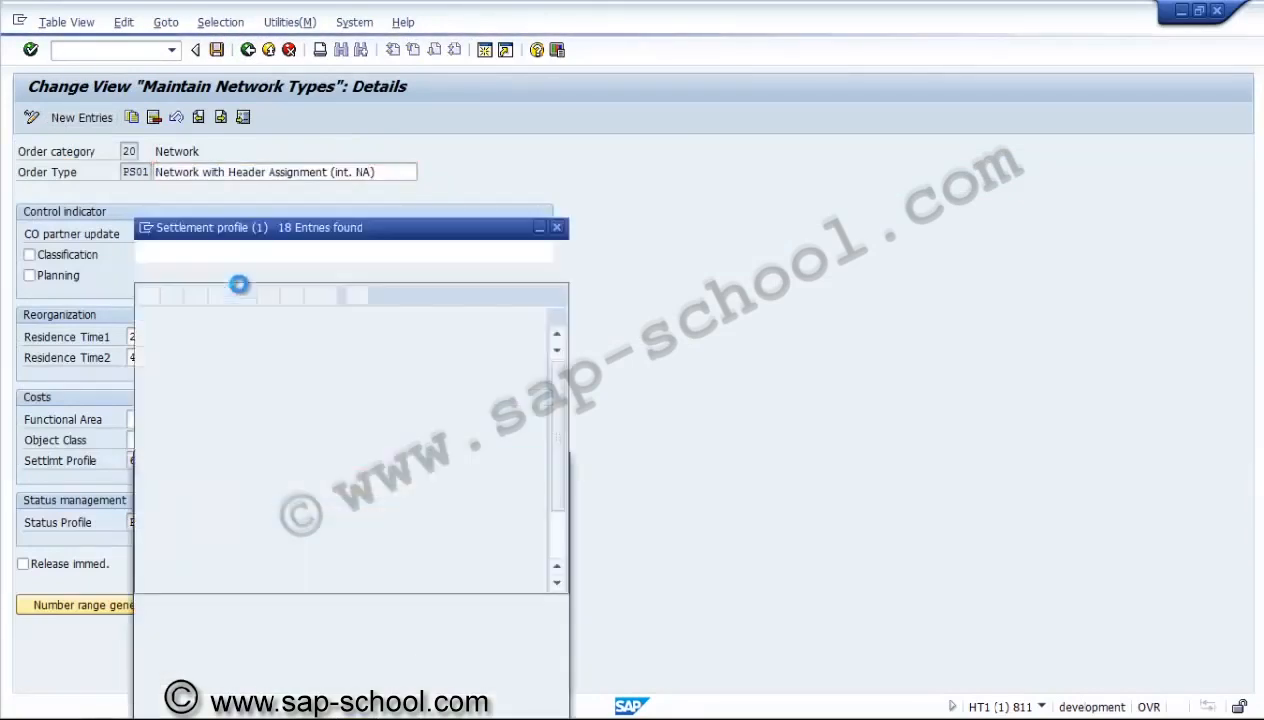
left_click(180, 640)
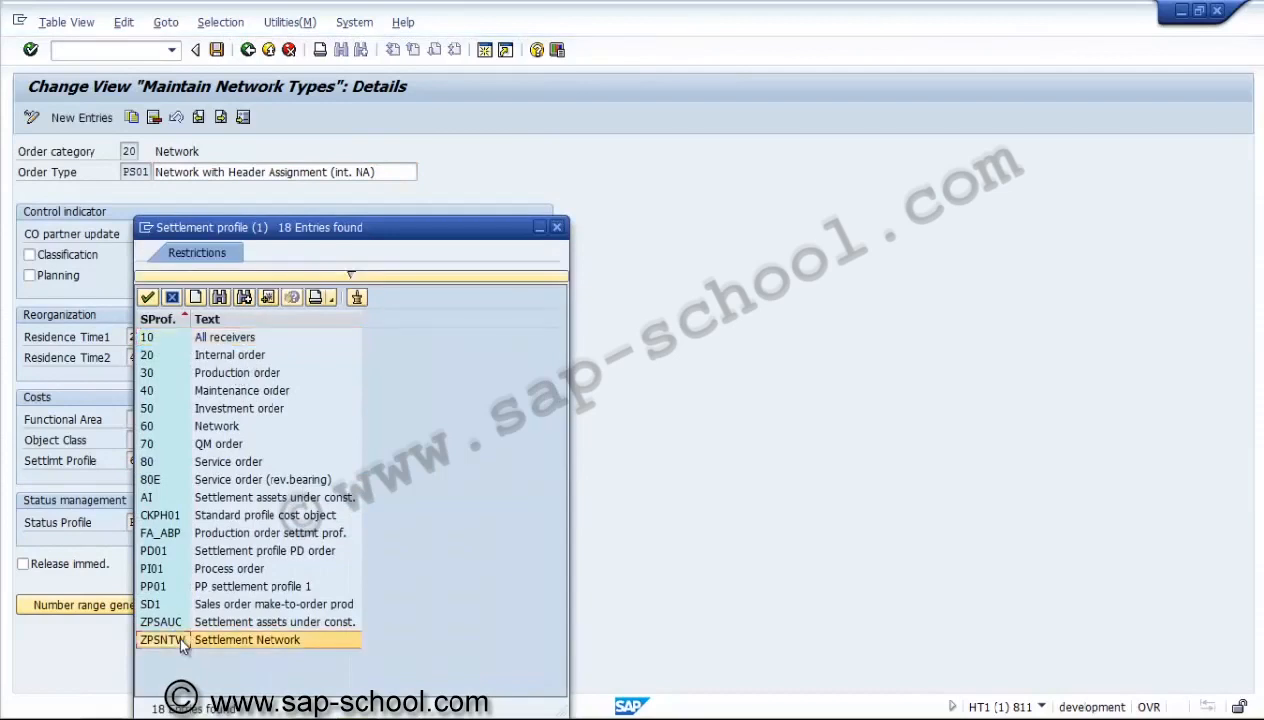
left_click(181, 640)
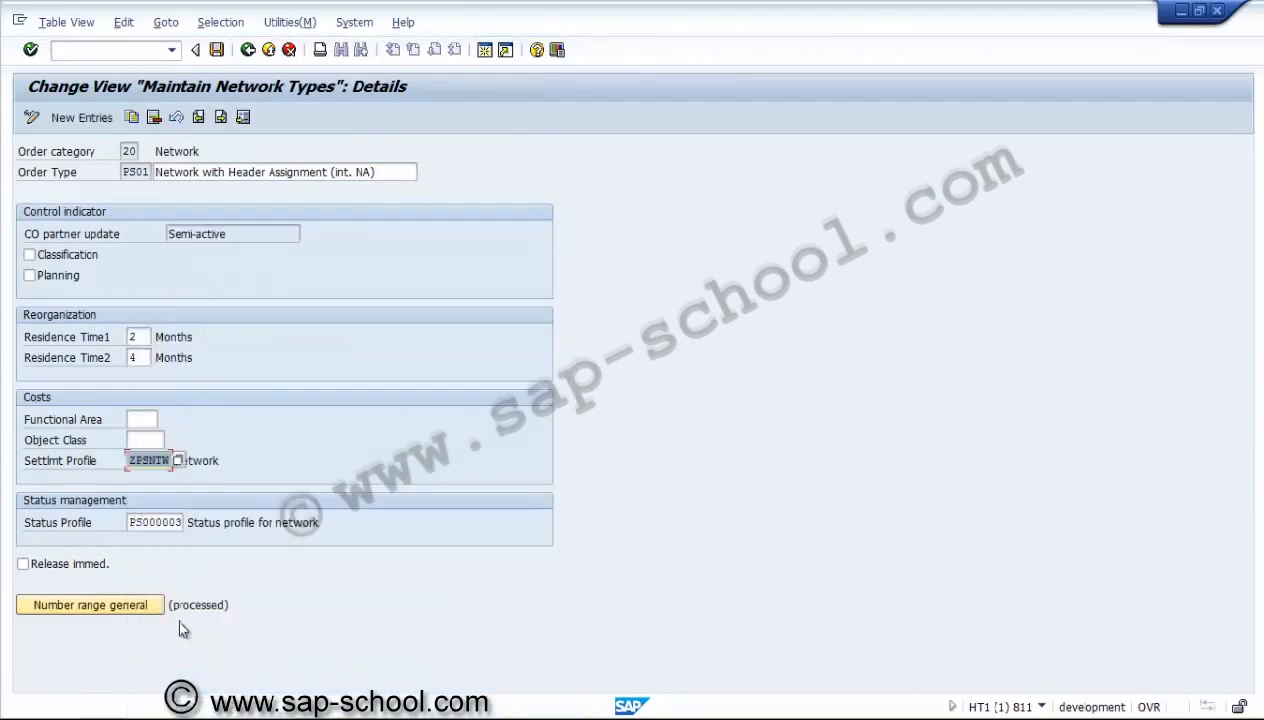
Step: Save network type PS01 in the existing customizing request "PS - Network type settings" chosen from the own requests
left_click(218, 50)
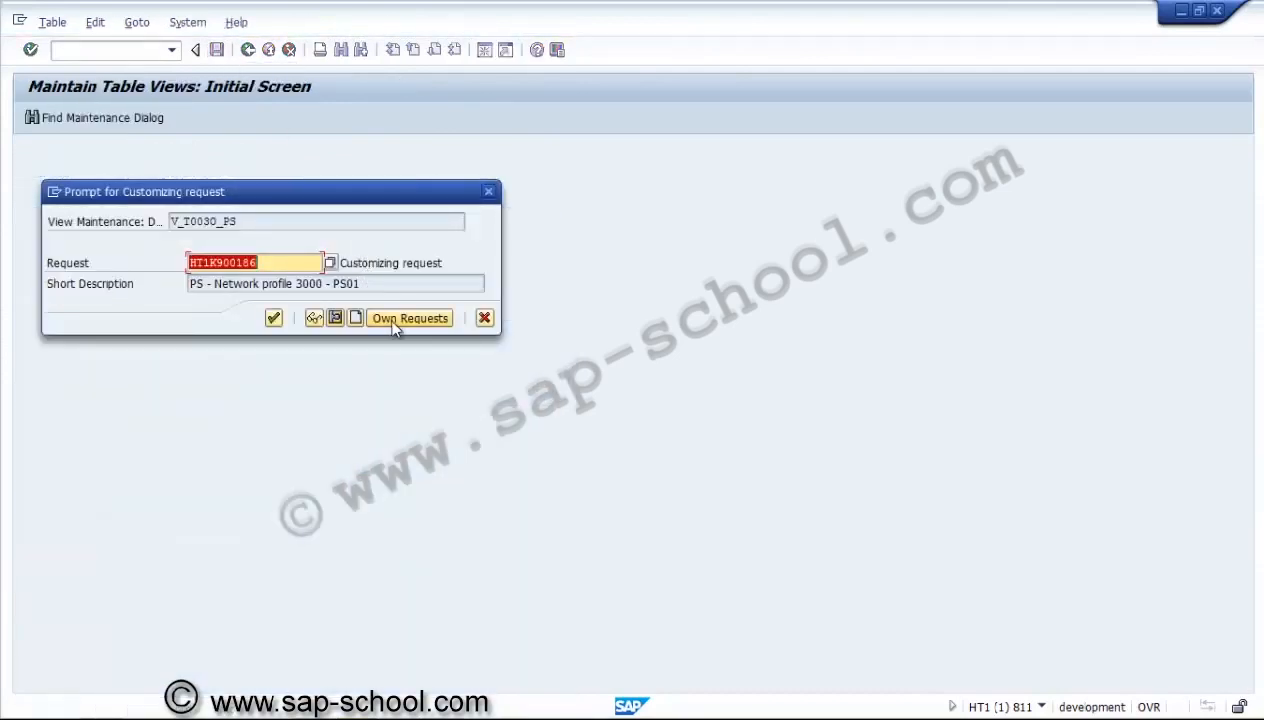
left_click(396, 327)
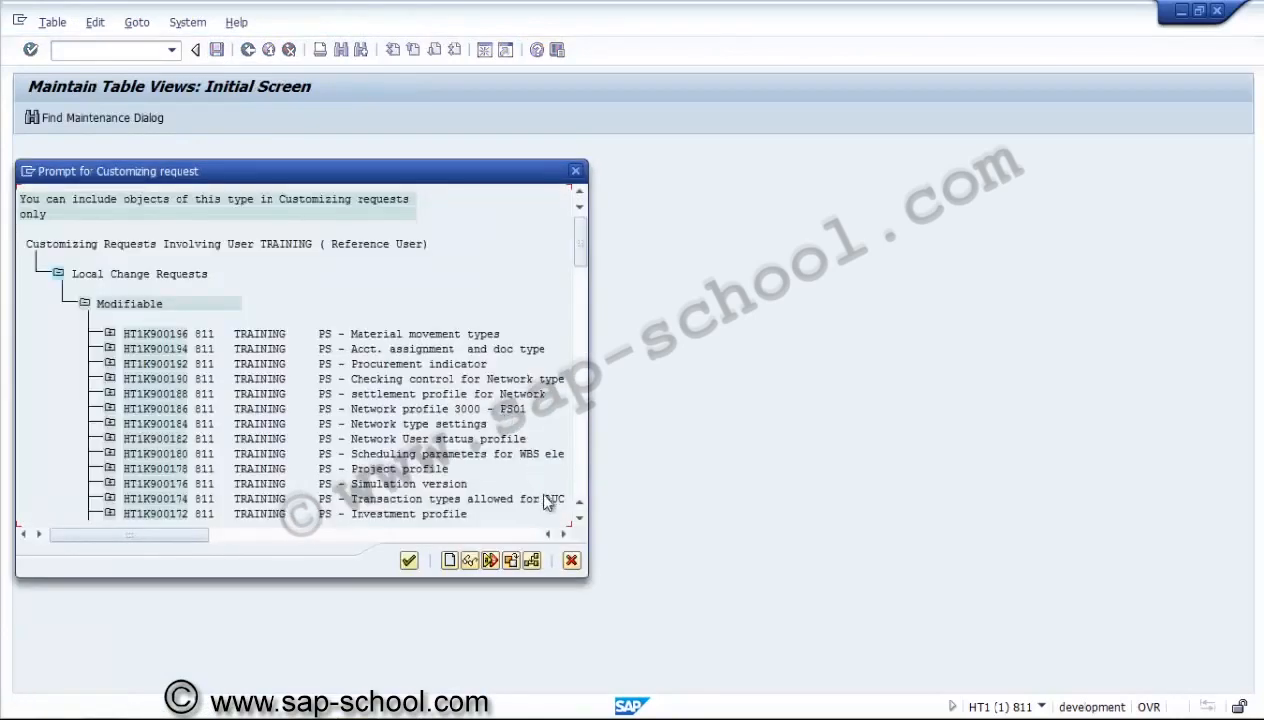
left_click(579, 518)
left_click(579, 518)
left_click(579, 518)
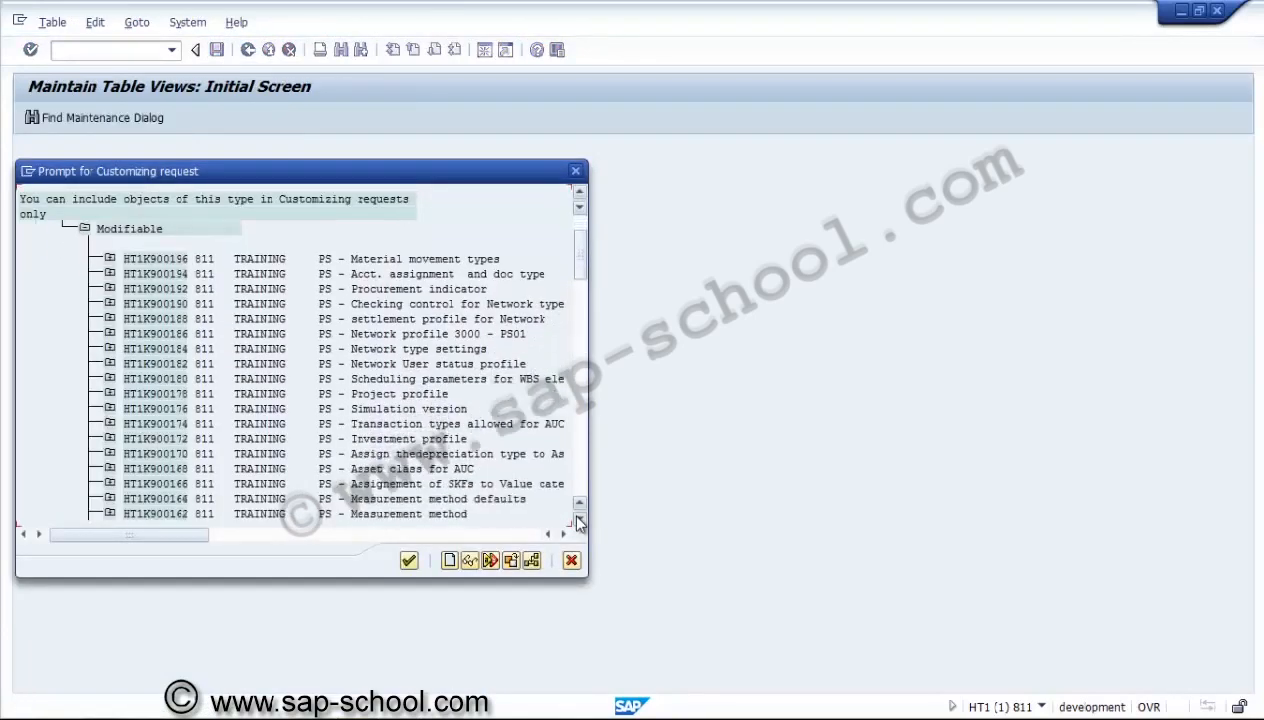
left_click(579, 519)
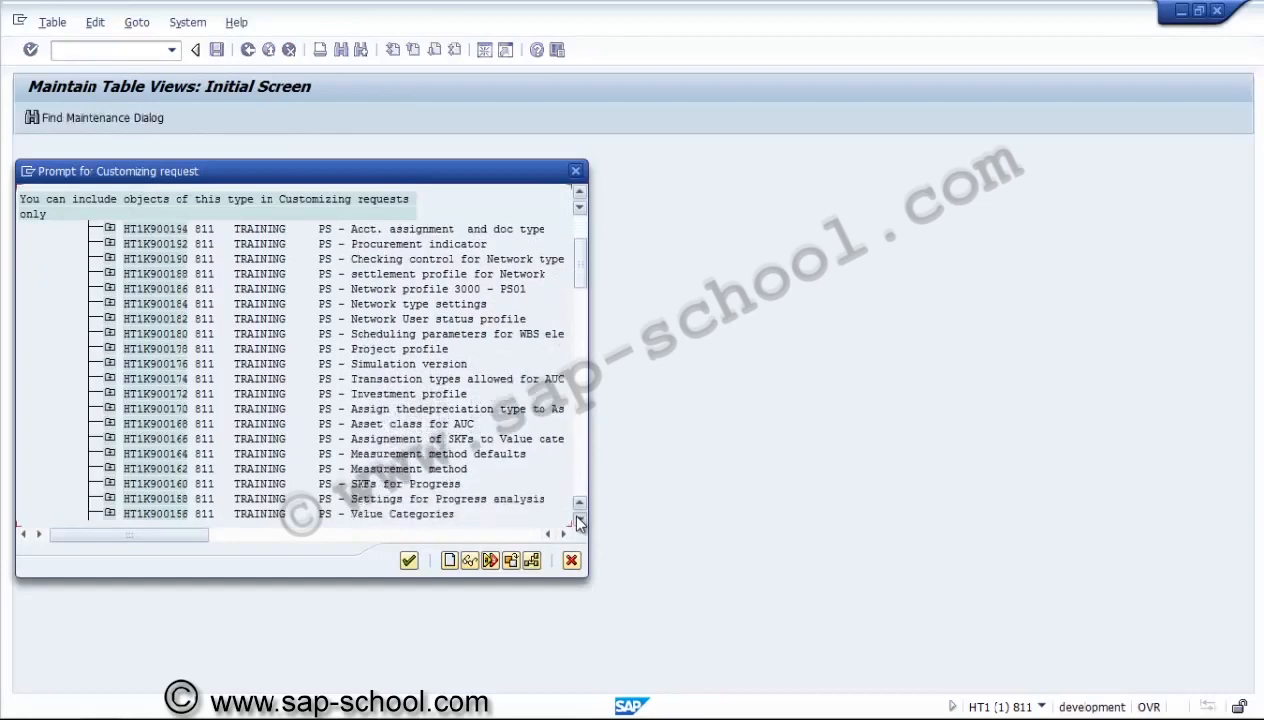
left_click(579, 519)
left_click(579, 519)
left_click(579, 519)
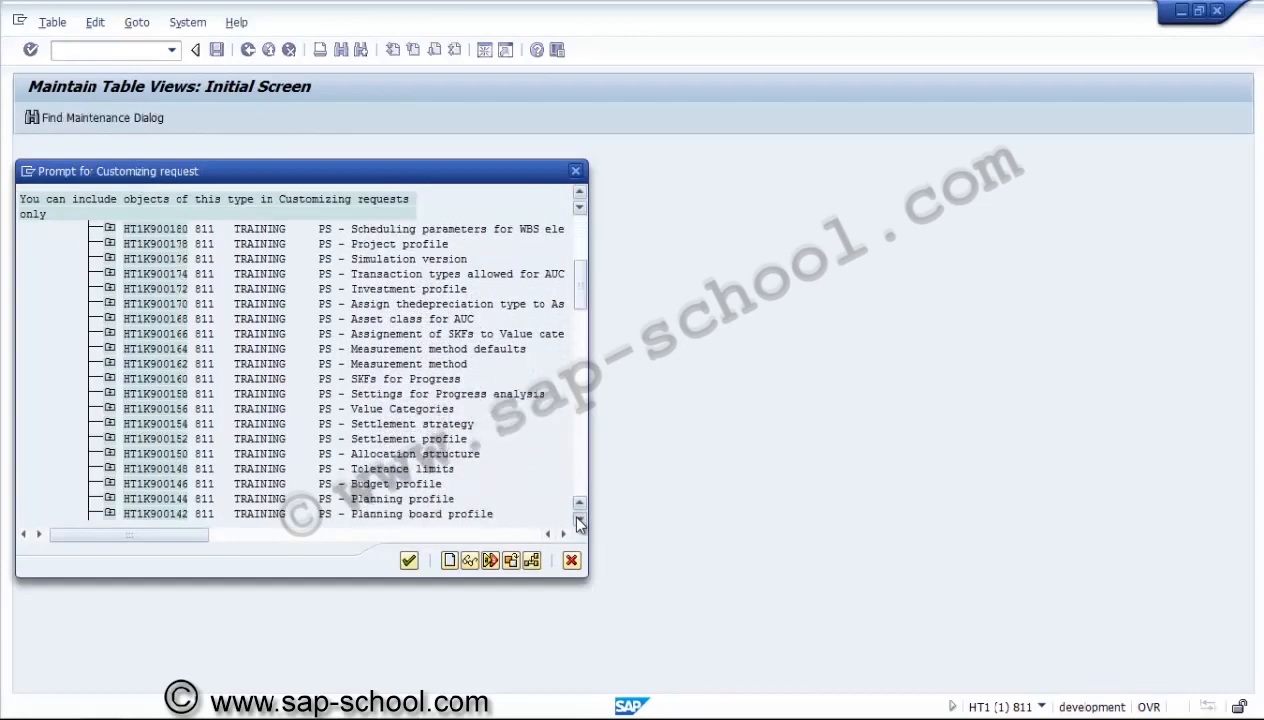
left_click(579, 519)
left_click(579, 519)
left_click(579, 519)
left_click(579, 519)
left_click(579, 519)
left_click(579, 519)
left_click(579, 519)
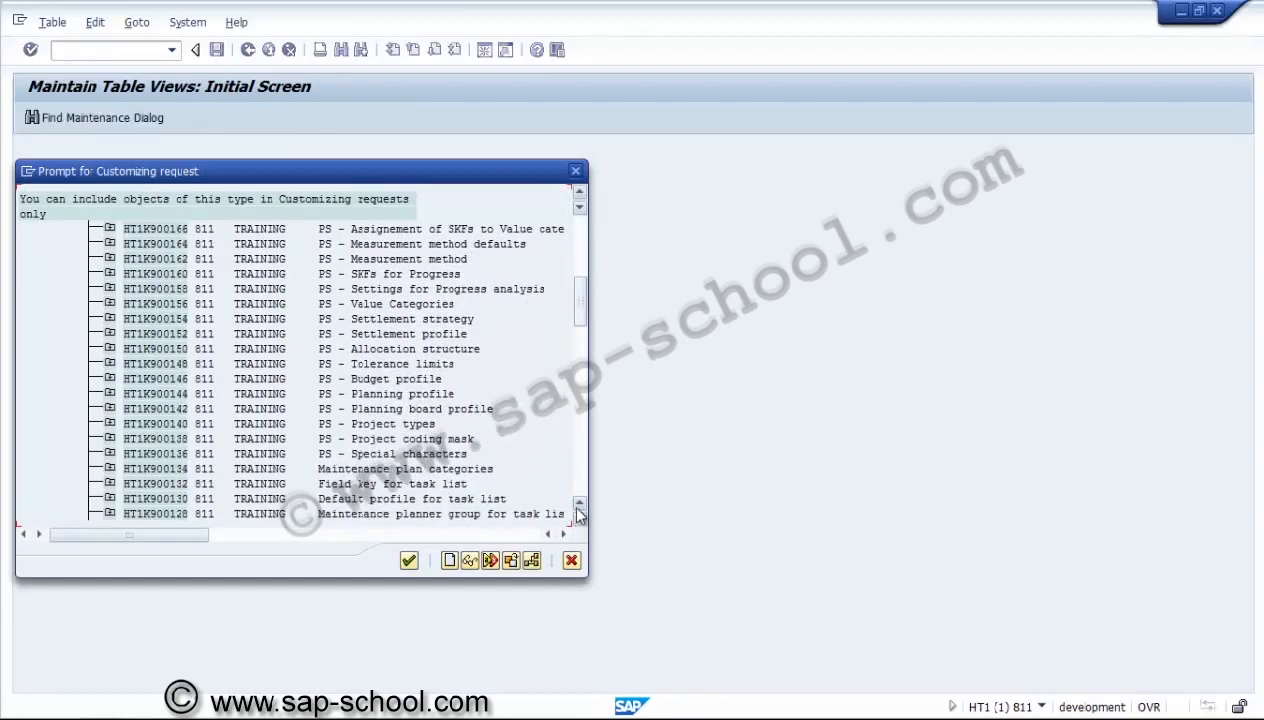
left_click_drag(585, 314, 584, 253)
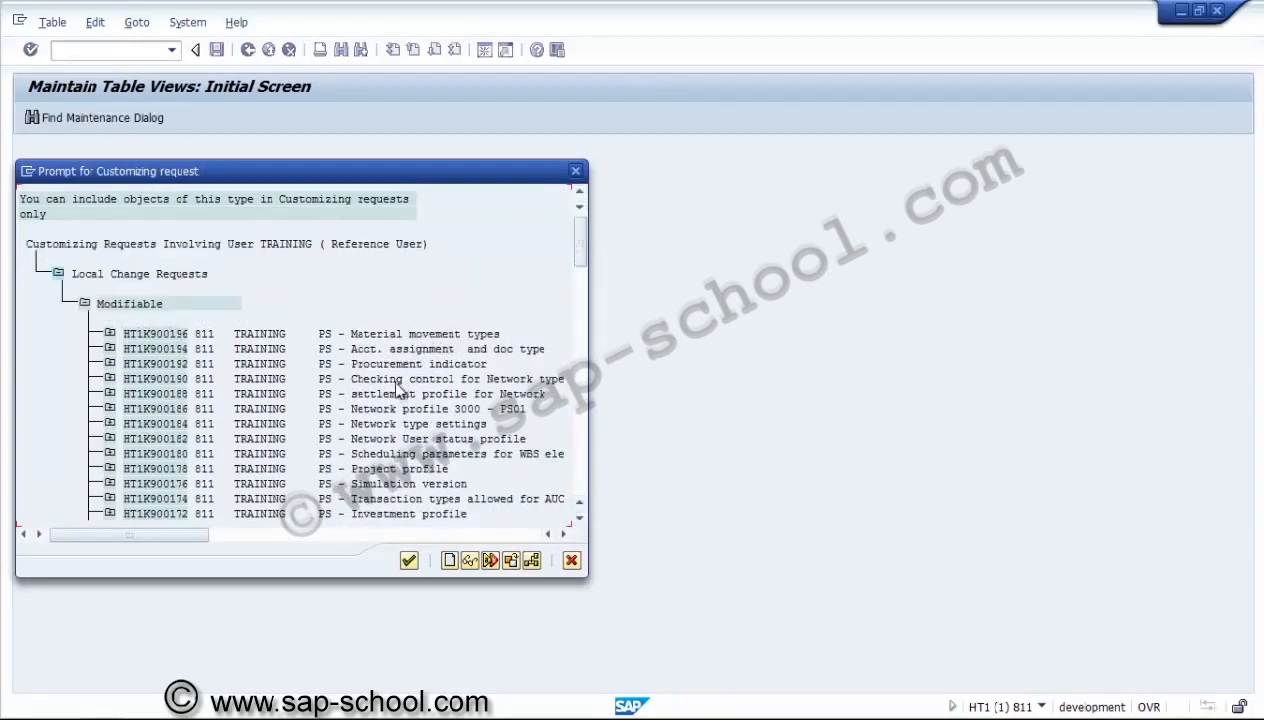
double_click(382, 426)
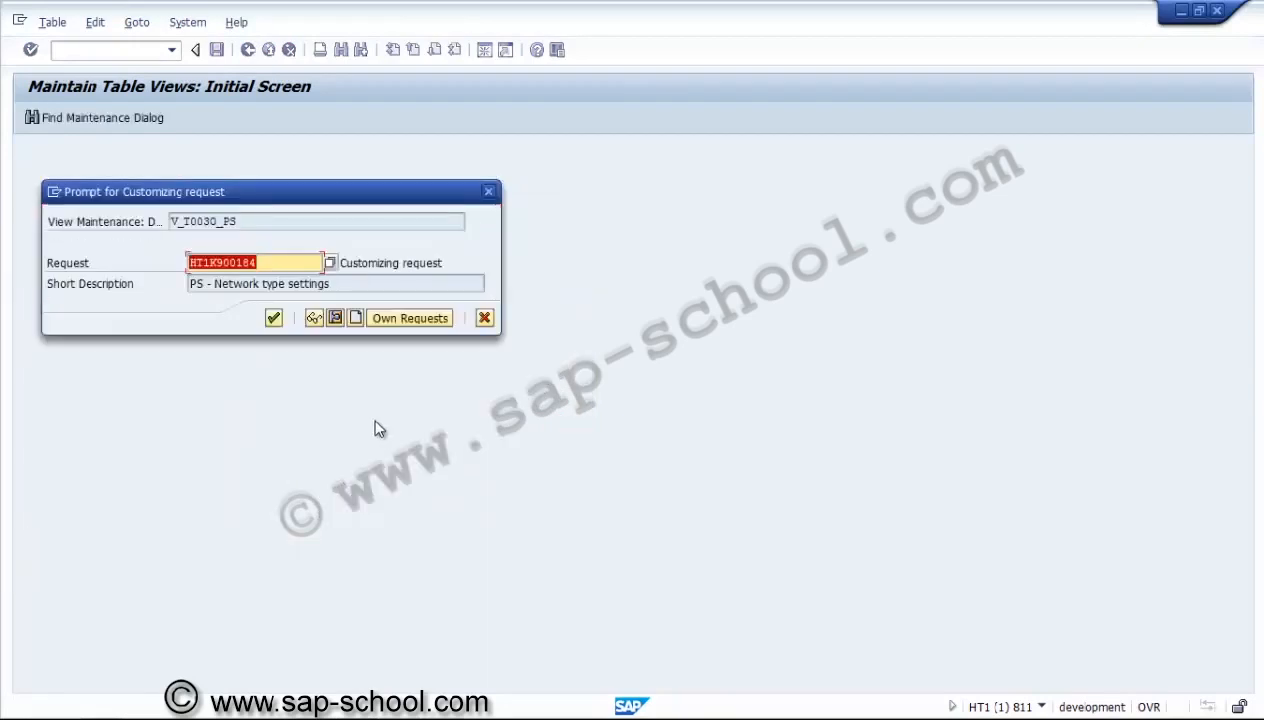
left_click(276, 318)
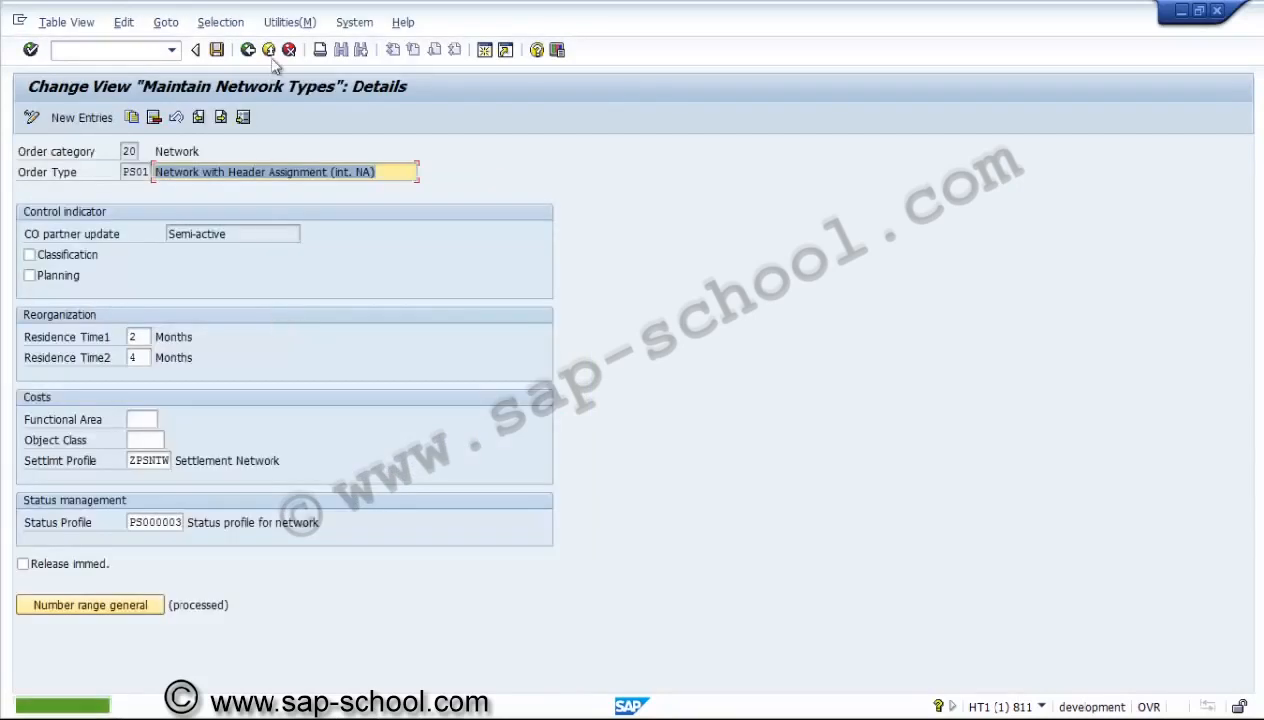
Step: Set the settlement profile of network type PS02 to ZPSNTW, and save it before returning to the IMG
left_click(247, 49)
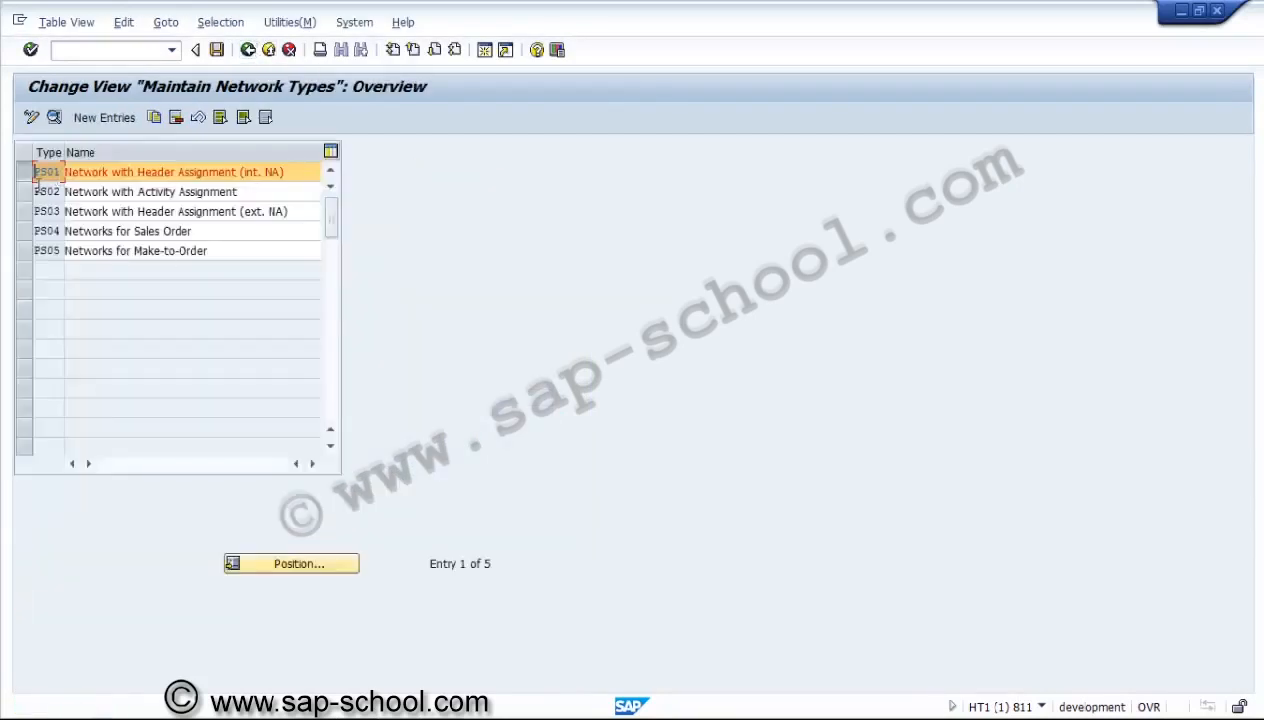
left_click(25, 191)
left_click(25, 172)
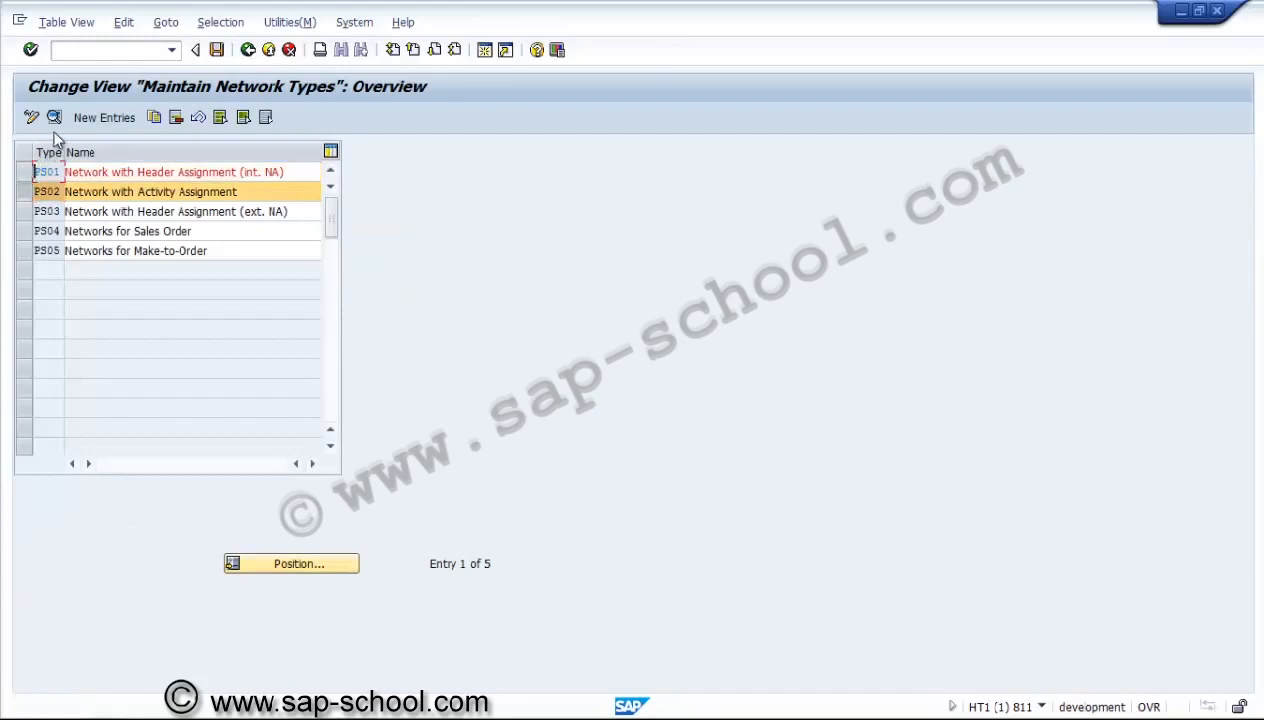
left_click(55, 117)
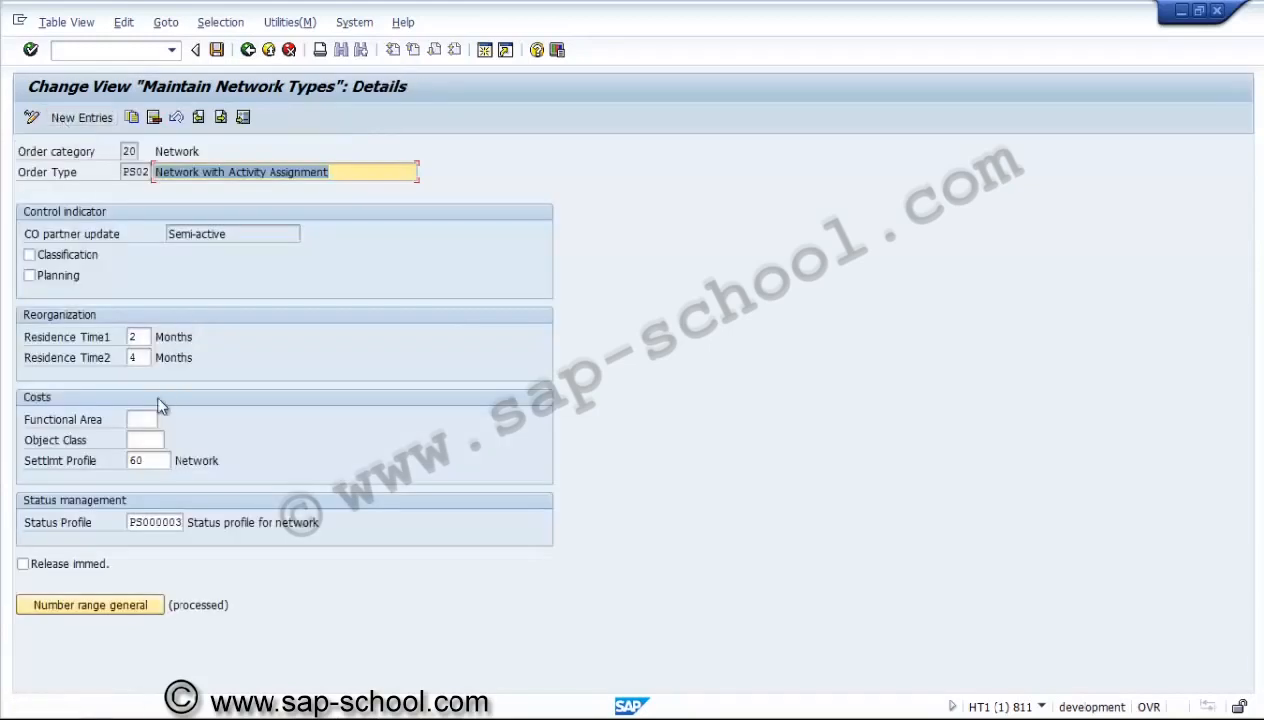
left_click(159, 461)
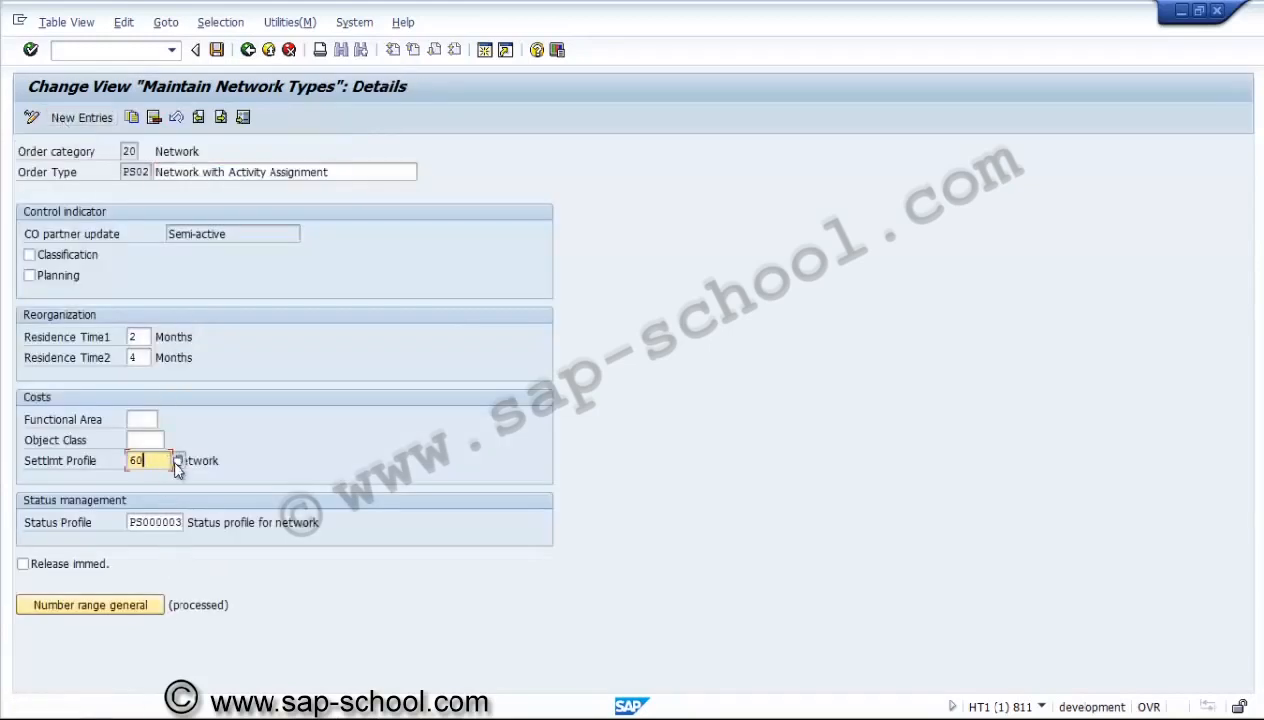
left_click(177, 460)
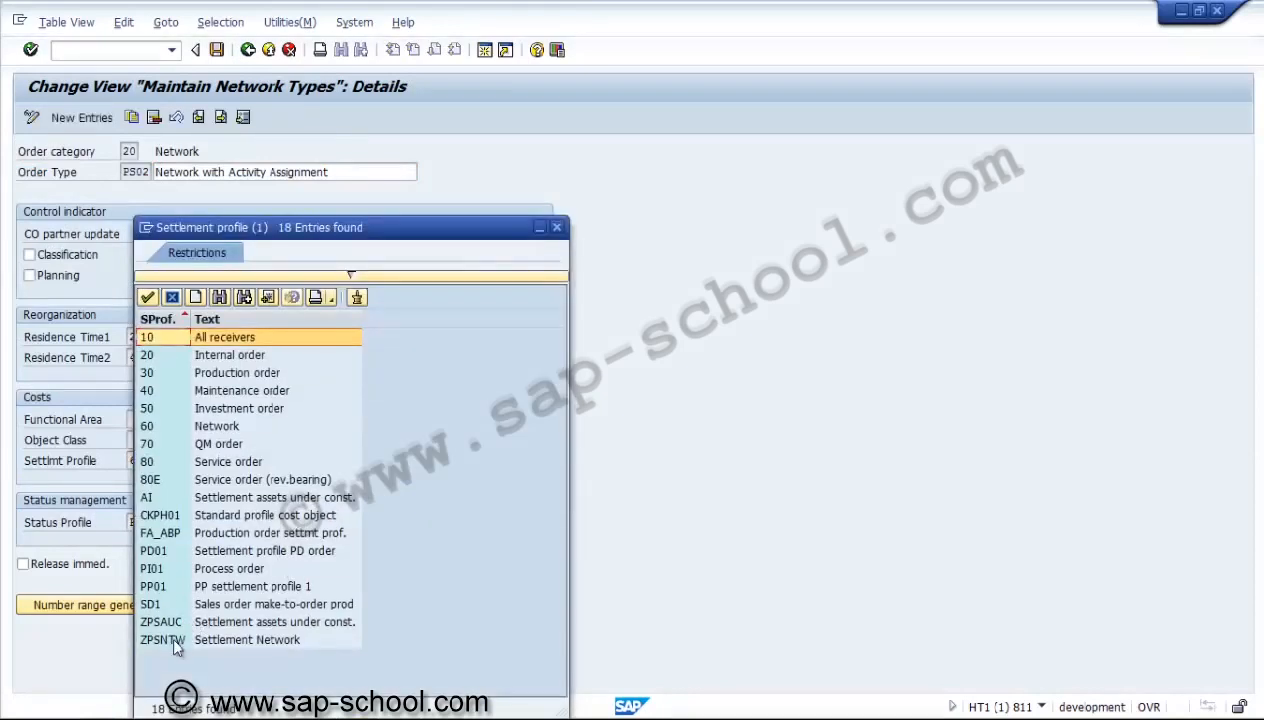
double_click(172, 637)
left_click(216, 49)
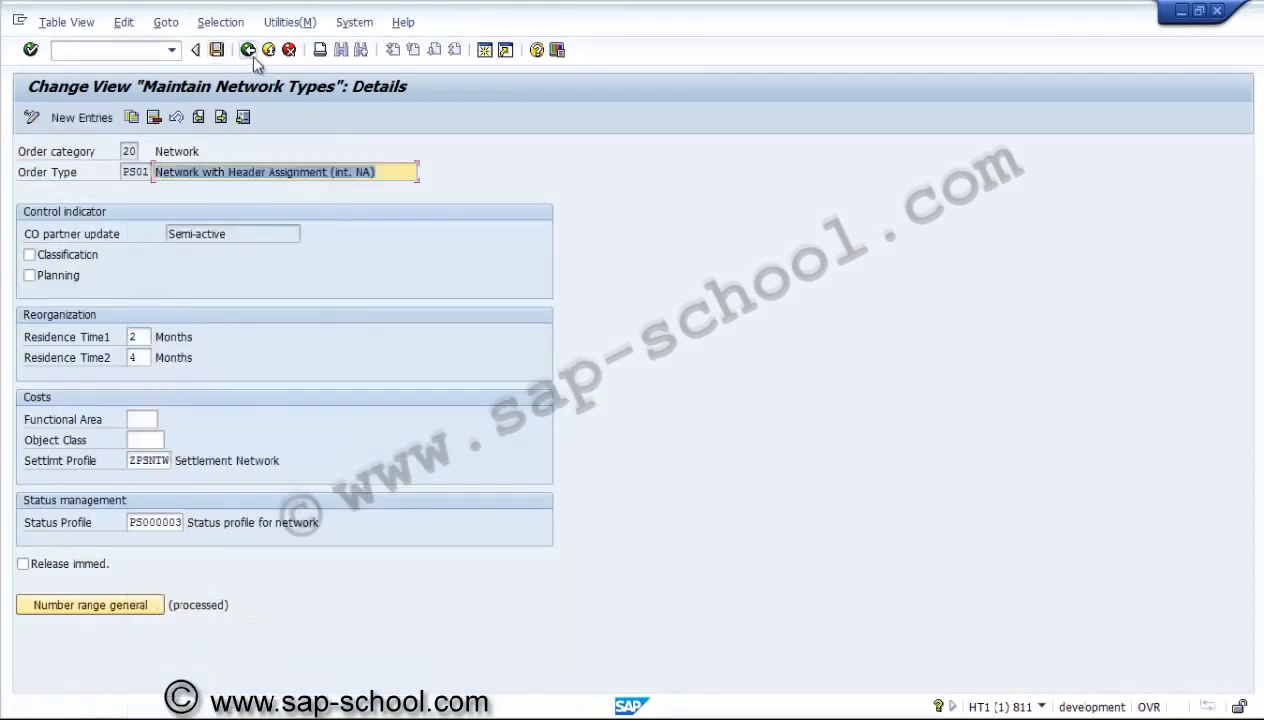
left_click(268, 50)
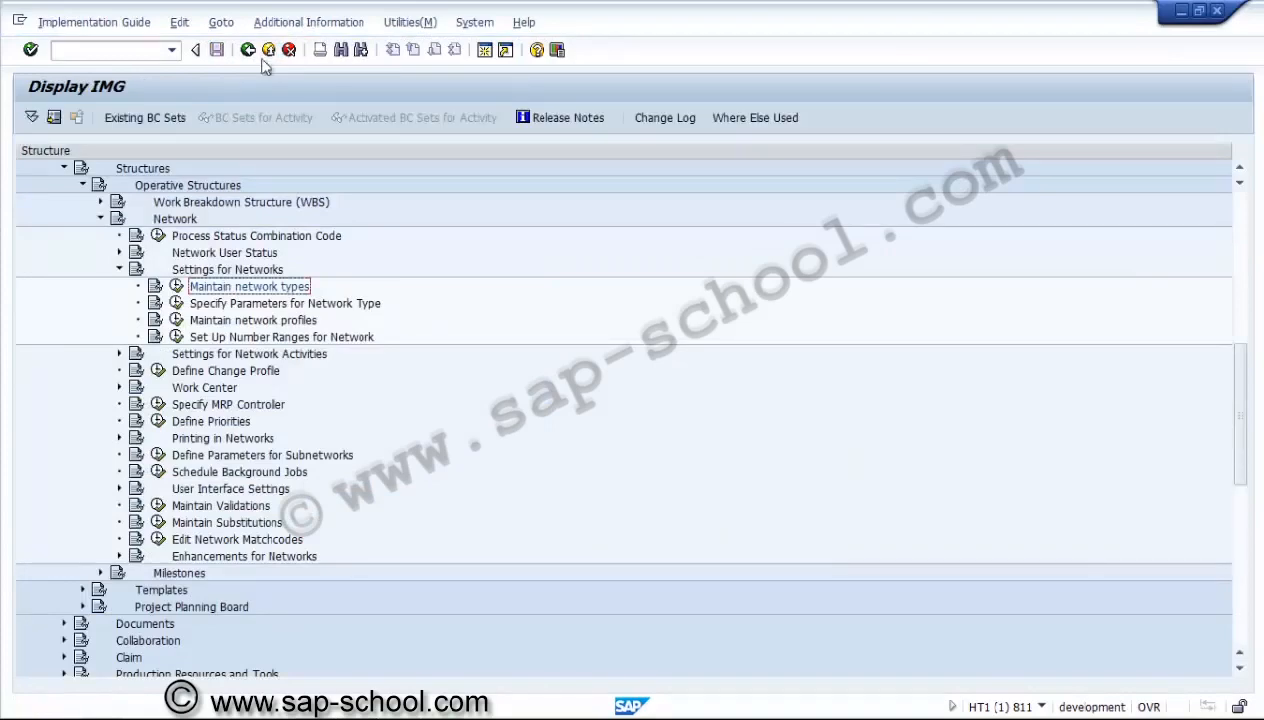
Step: Collapse the Settings for Networks, Network and Operative Structures nodes and leave the IMG
left_click(119, 269)
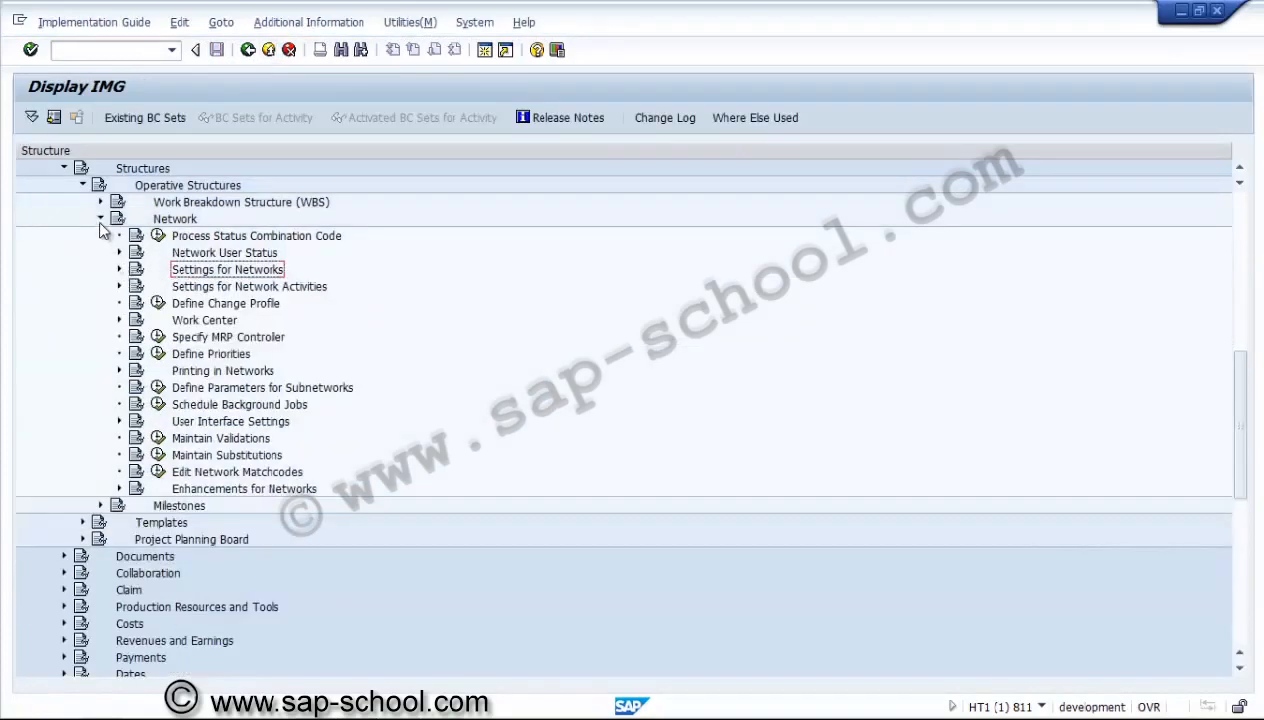
left_click(100, 218)
left_click(82, 185)
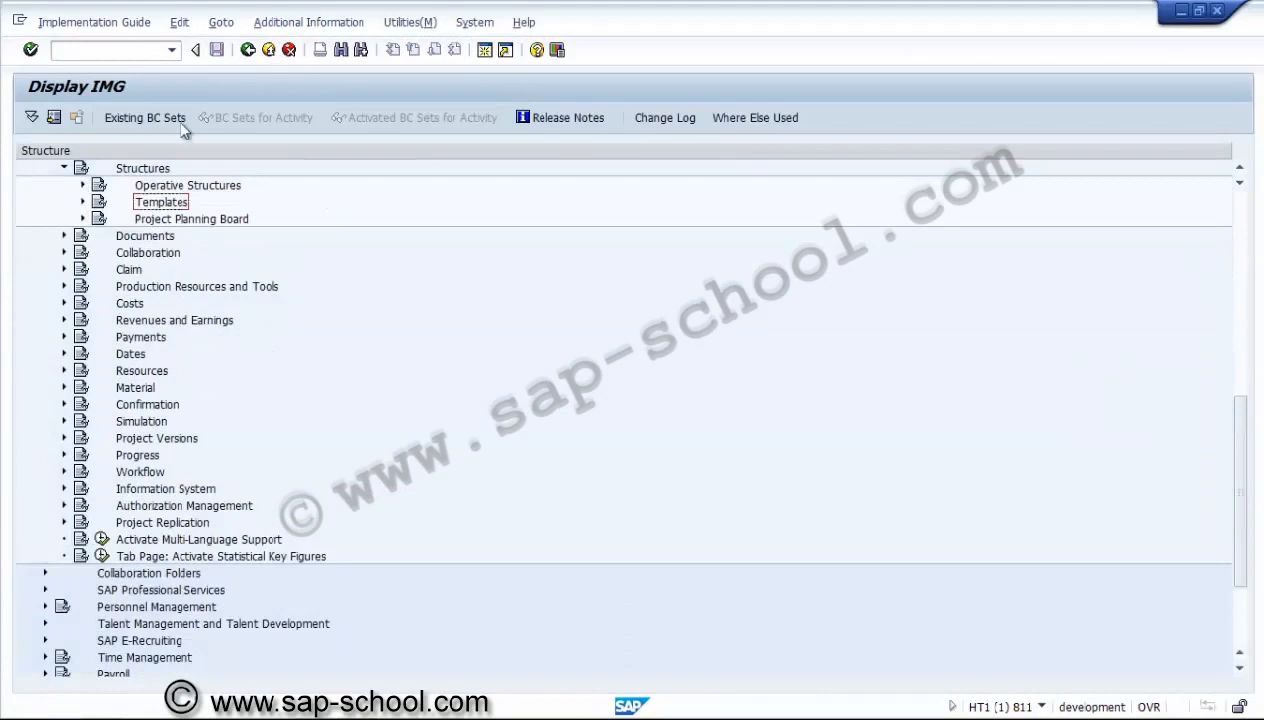
left_click(268, 50)
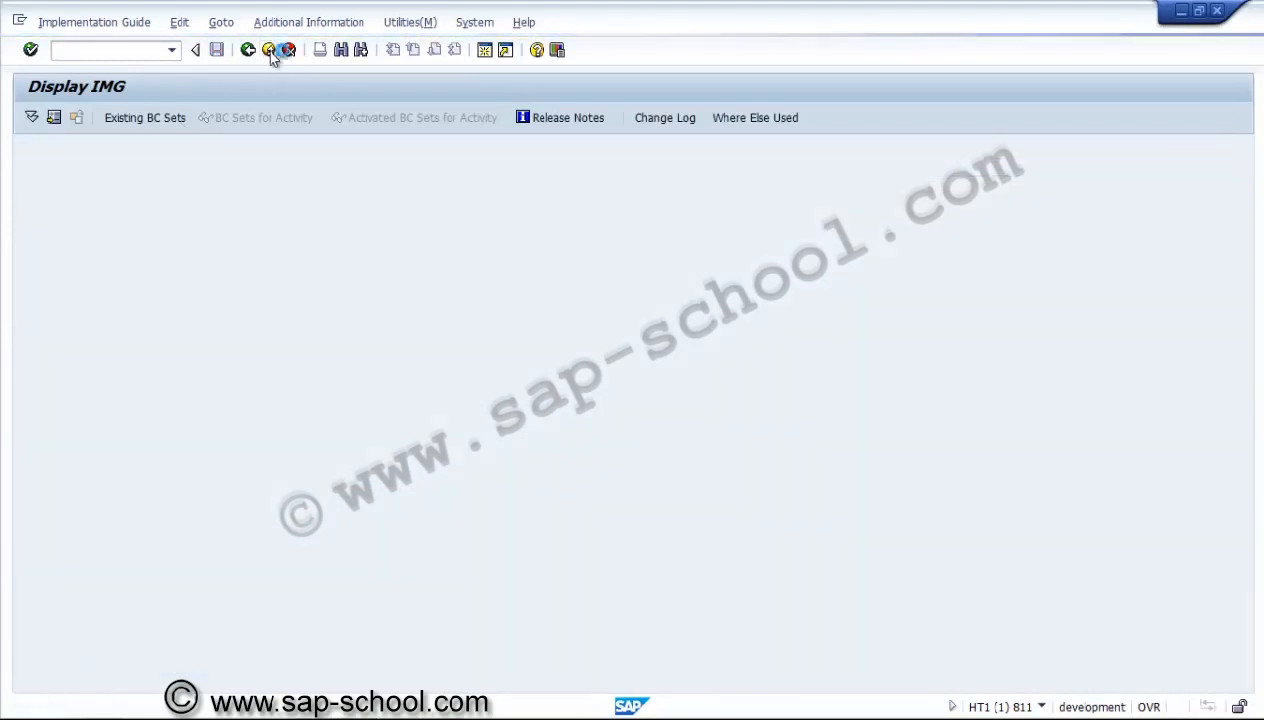